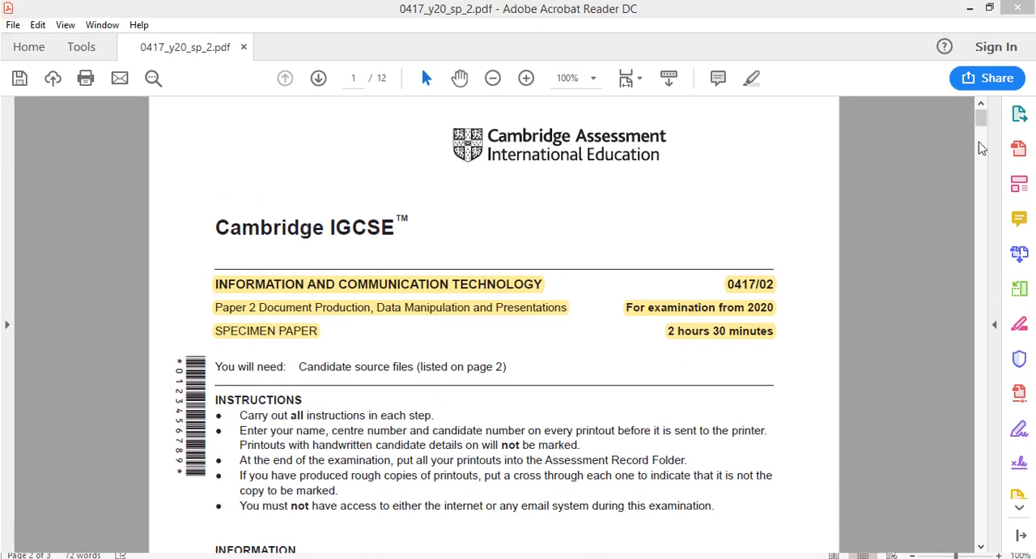
# Read Task 3 – Database on page 6 of the exam paper, including the currency note and the question 20 field table
pyautogui.moveTo(982, 95); pyautogui.dragTo(980, 295)
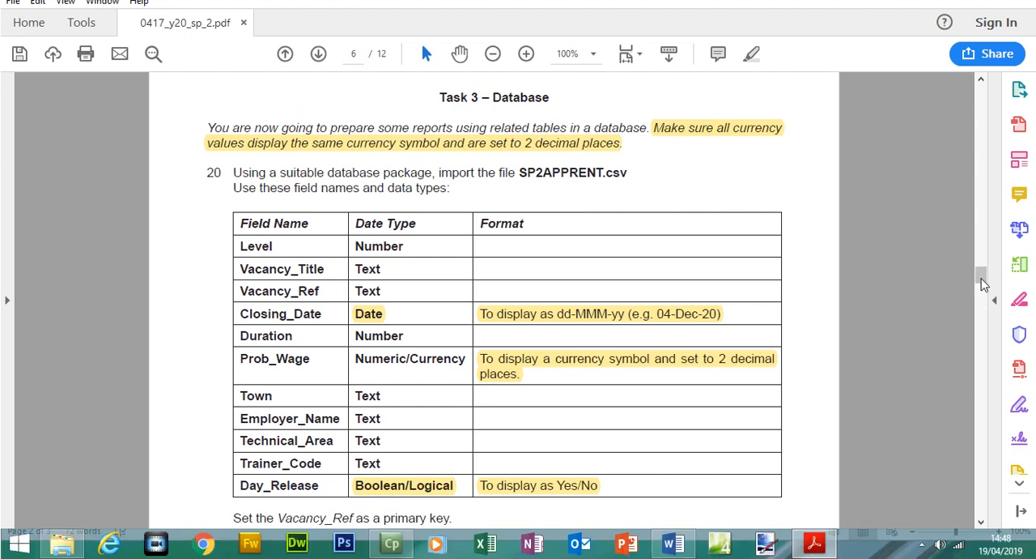
pyautogui.moveTo(980, 300); pyautogui.dragTo(978, 278)
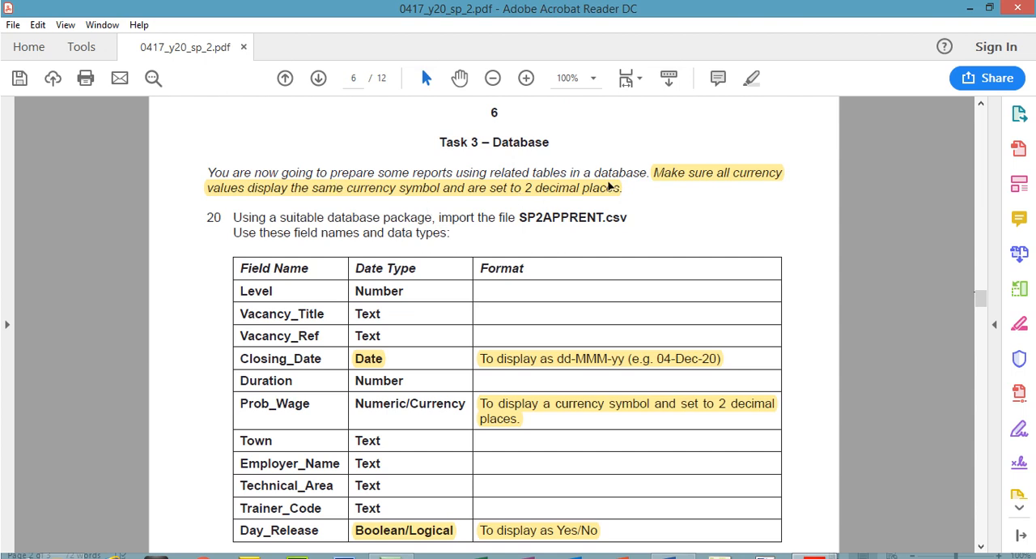
pyautogui.click(713, 183)
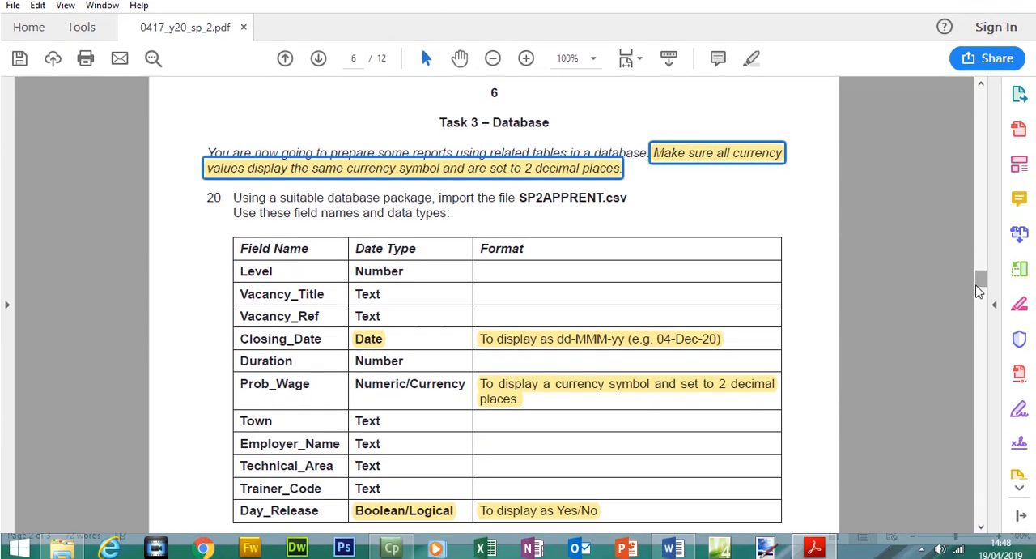
pyautogui.scroll(-2, 979, 291)
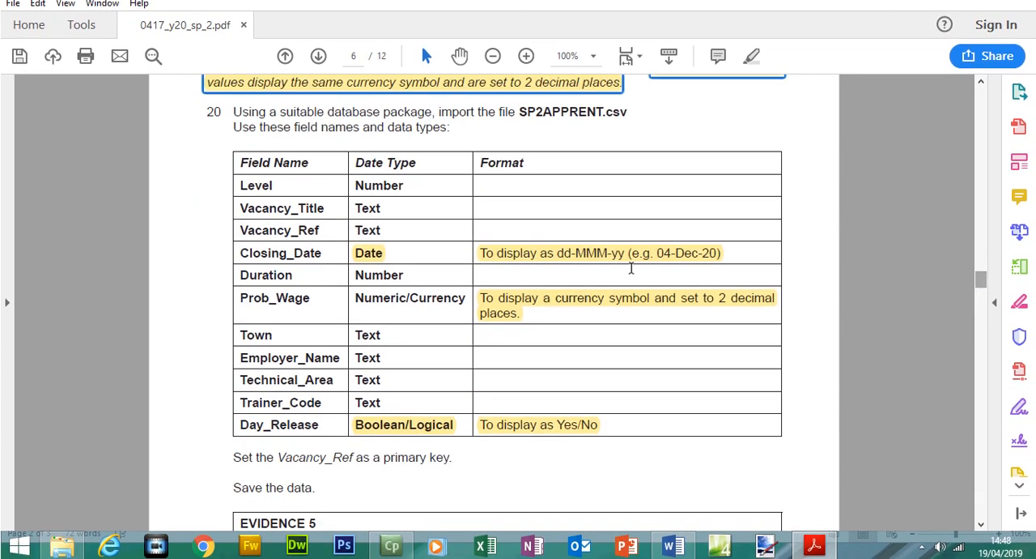
# Create a Microsoft Access database named 2020 in the 0417_y20_ss_2 folder and open it
pyautogui.click(62, 545)
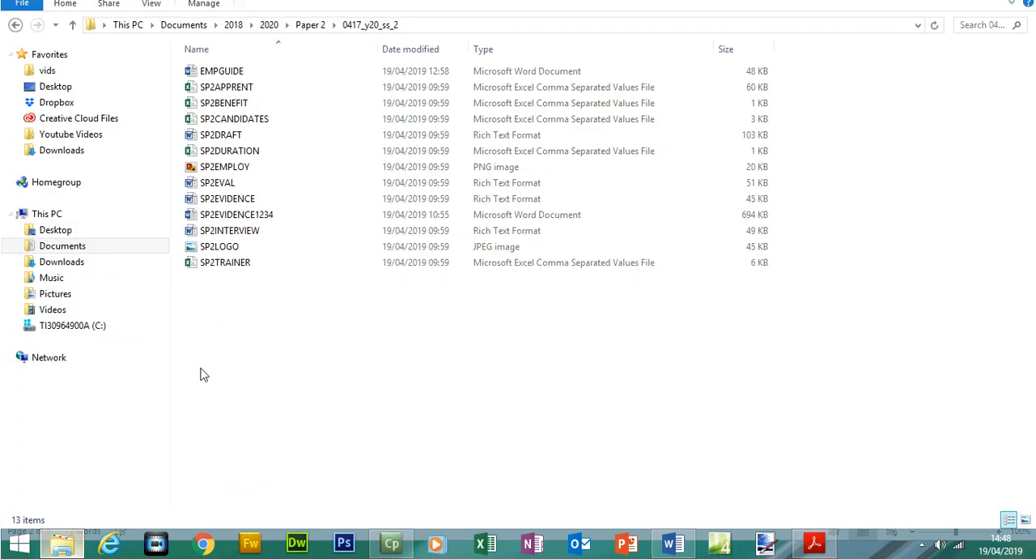
pyautogui.rightClick(227, 323)
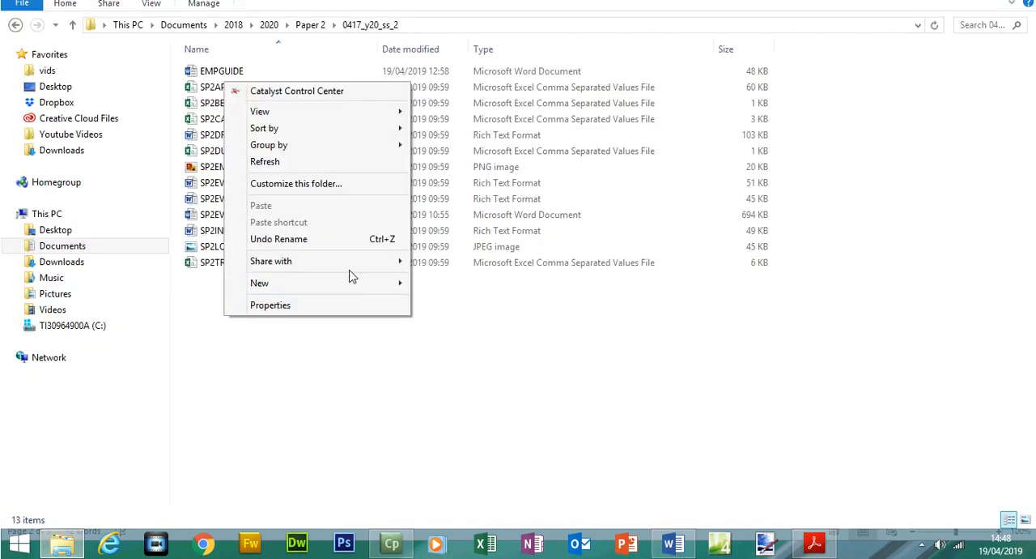
pyautogui.moveTo(378, 290)
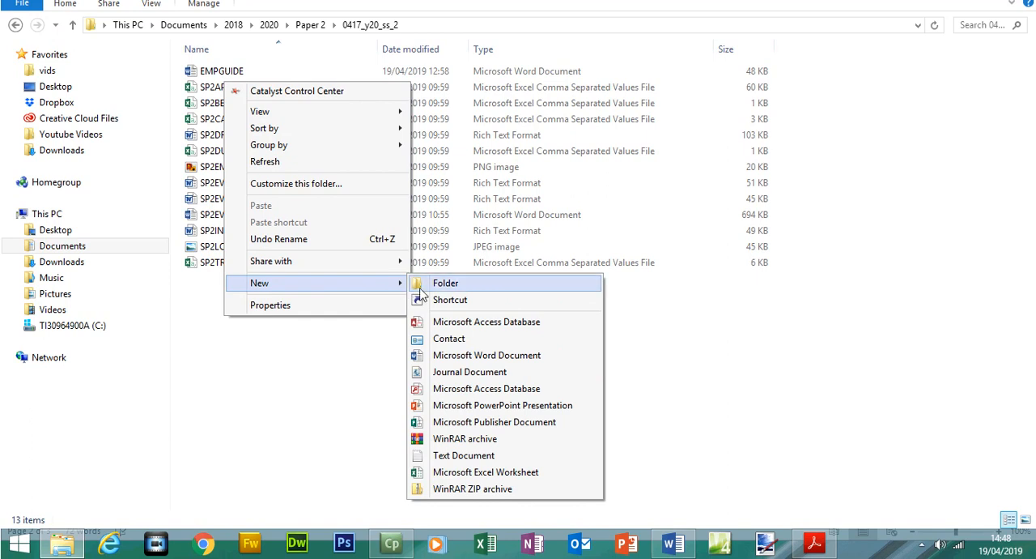
pyautogui.click(453, 324)
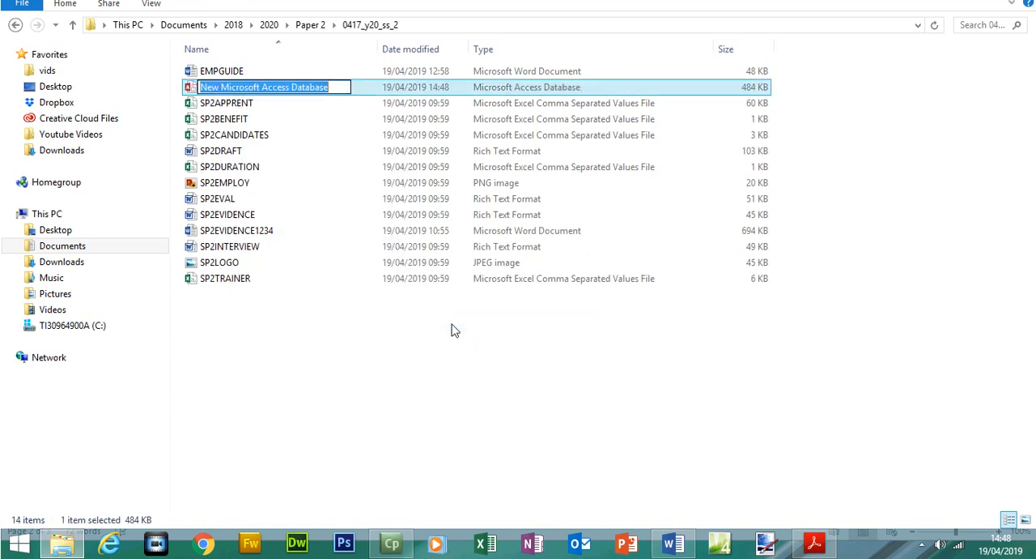
pyautogui.write('20200')
pyautogui.press('BackSpace')
pyautogui.press('BackSpace')
pyautogui.write('0')
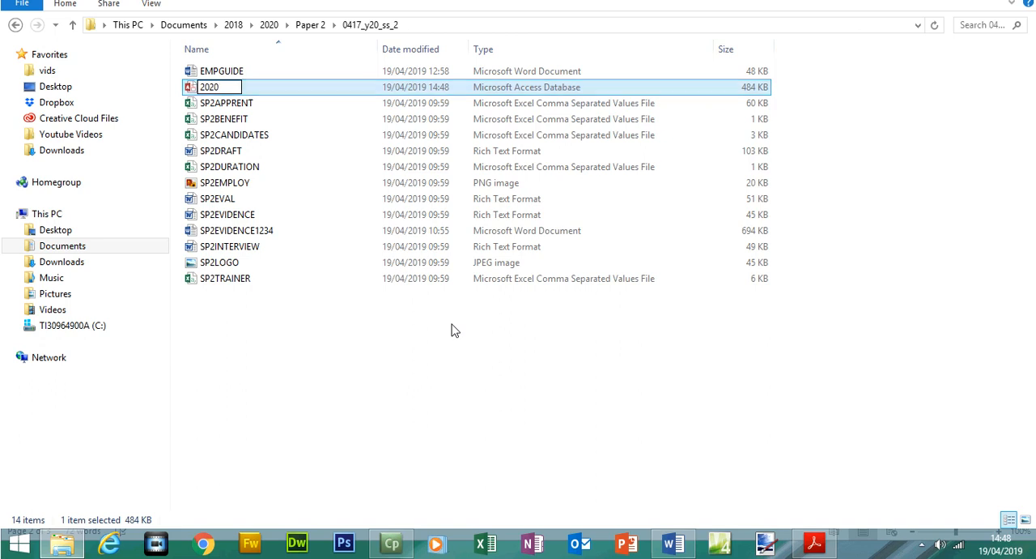
pyautogui.click(452, 324)
pyautogui.doubleClick(210, 71)
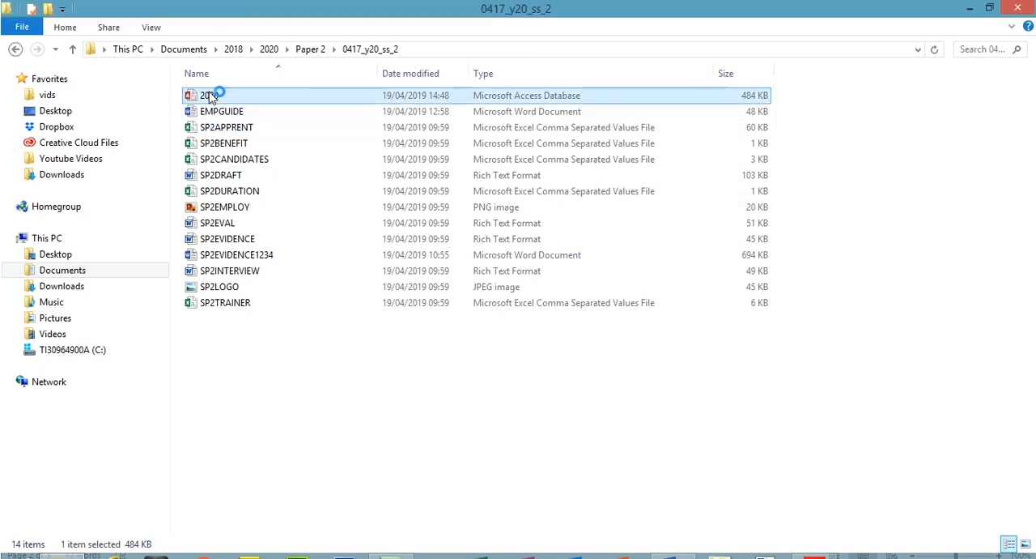
# Return to the exam paper in Acrobat Reader and select question 20's instruction to import SP2APPRENT.csv
pyautogui.click(826, 548)
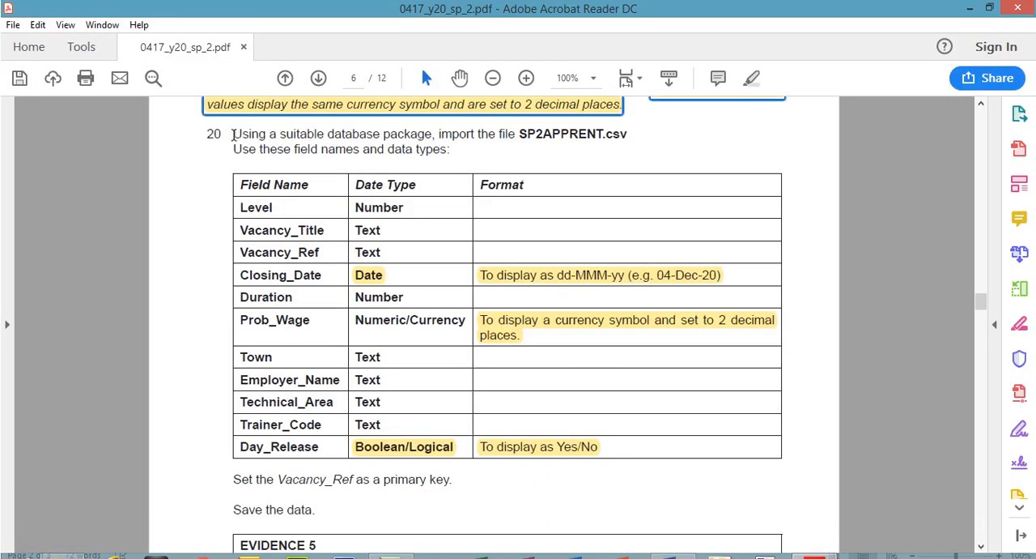
pyautogui.moveTo(232, 133)
pyautogui.mouseDown()
pyautogui.moveTo(495, 133)
pyautogui.moveTo(535, 143)
pyautogui.mouseUp()
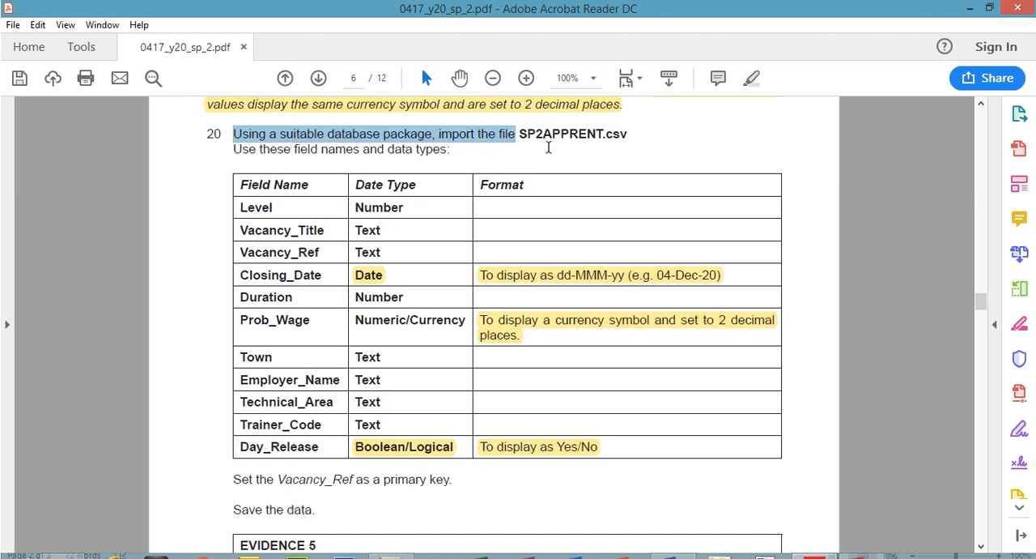
pyautogui.moveTo(629, 135); pyautogui.dragTo(233, 134)
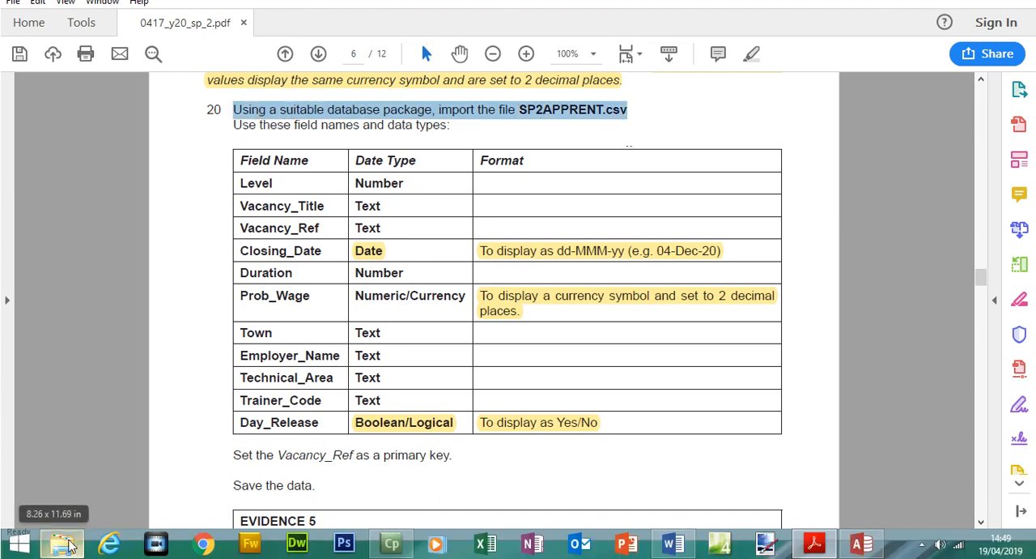
# Open SP2APPRENT from the source folder in Excel and fit the widths of its cut-off columns, from Vacancy_Ref to Technical_Area, to read the data
pyautogui.click(63, 557)
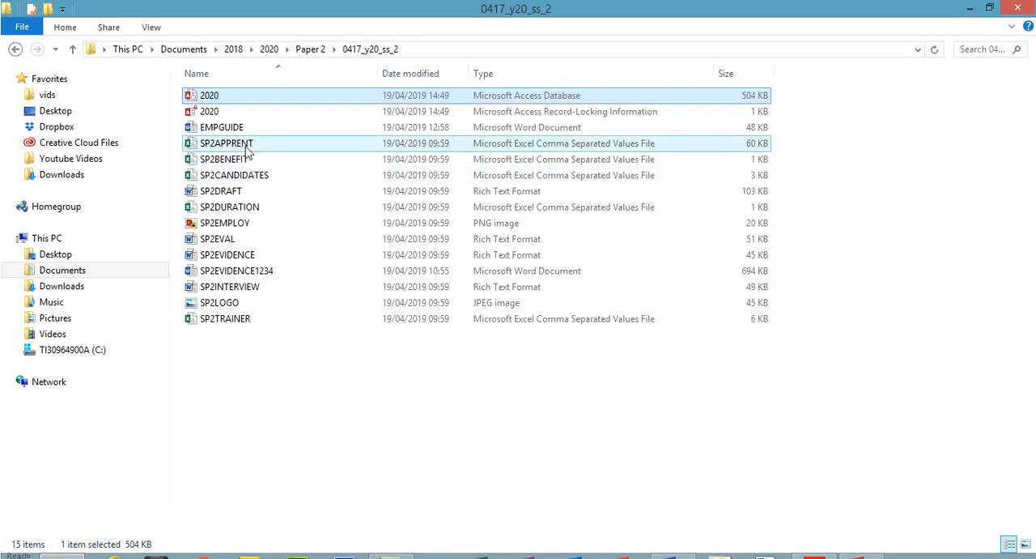
pyautogui.click(242, 143)
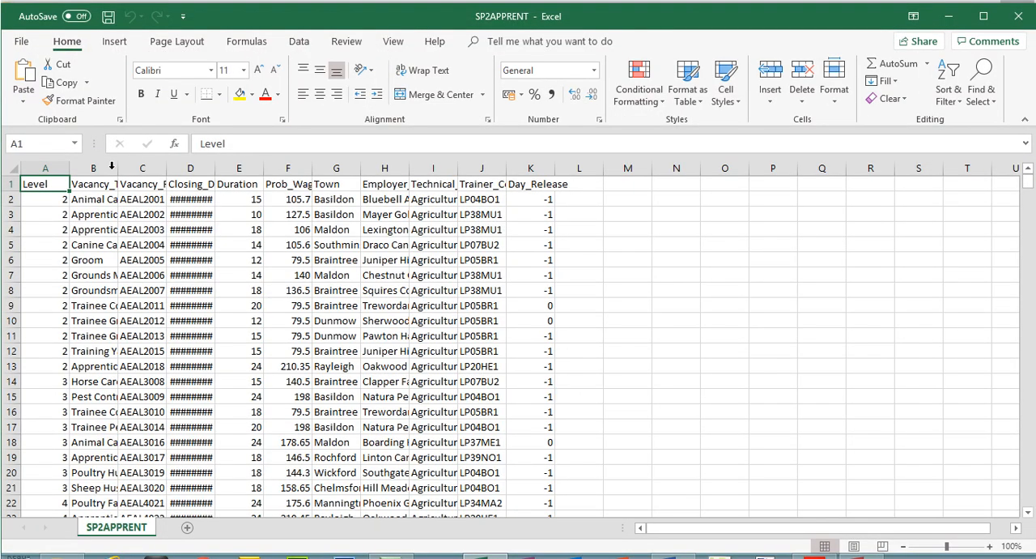
pyautogui.doubleClick(117, 168)
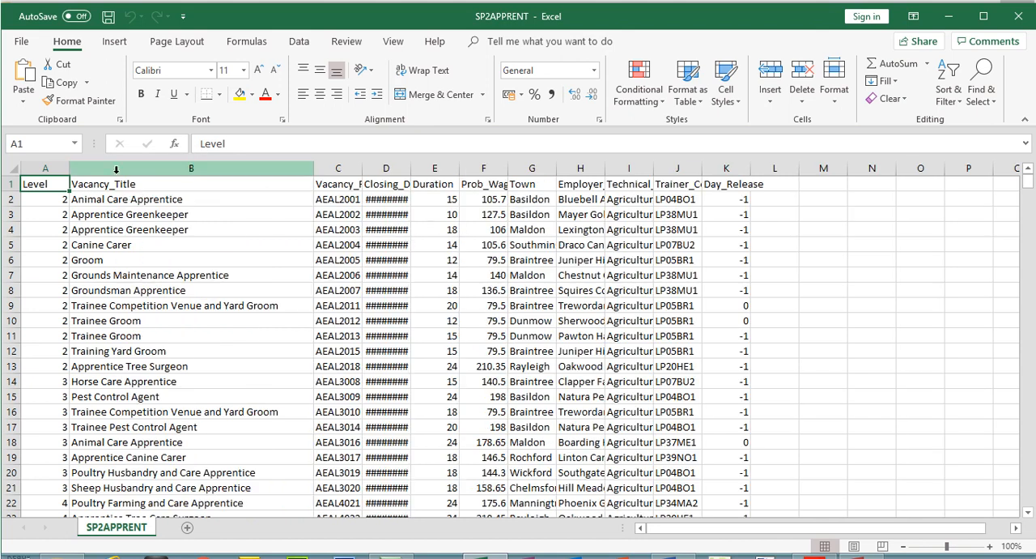
pyautogui.doubleClick(365, 169)
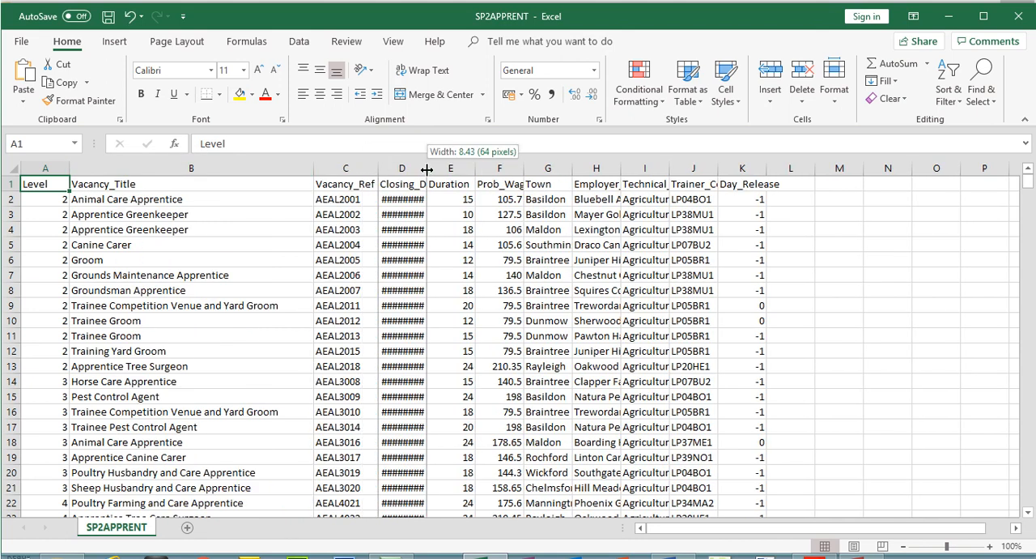
pyautogui.doubleClick(427, 168)
pyautogui.click(417, 168)
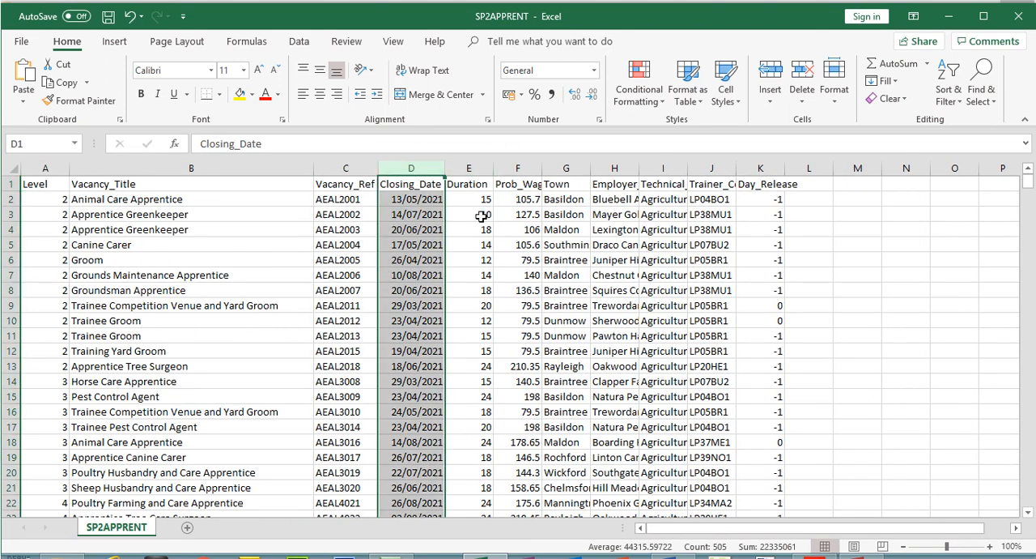
pyautogui.doubleClick(546, 169)
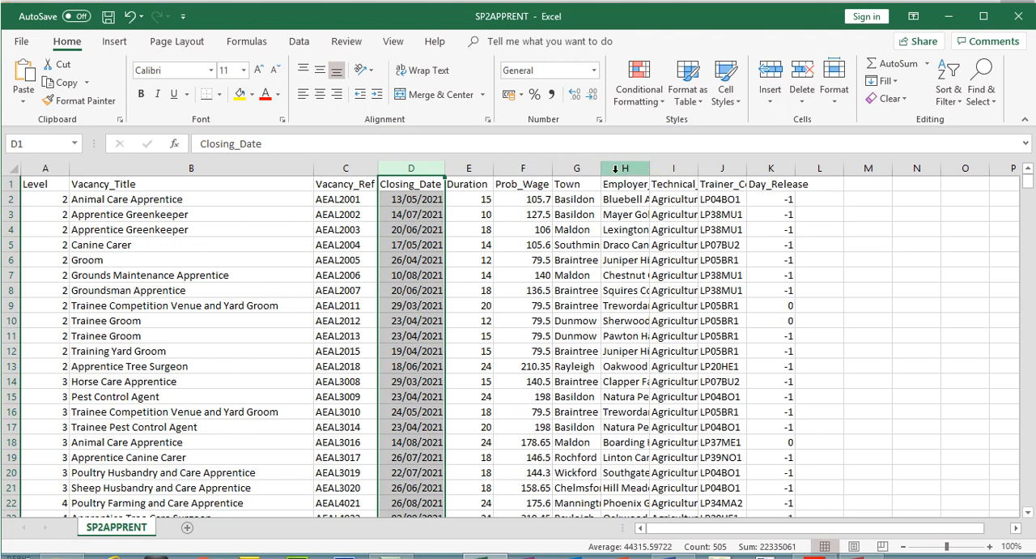
pyautogui.doubleClick(650, 168)
pyautogui.click(920, 168)
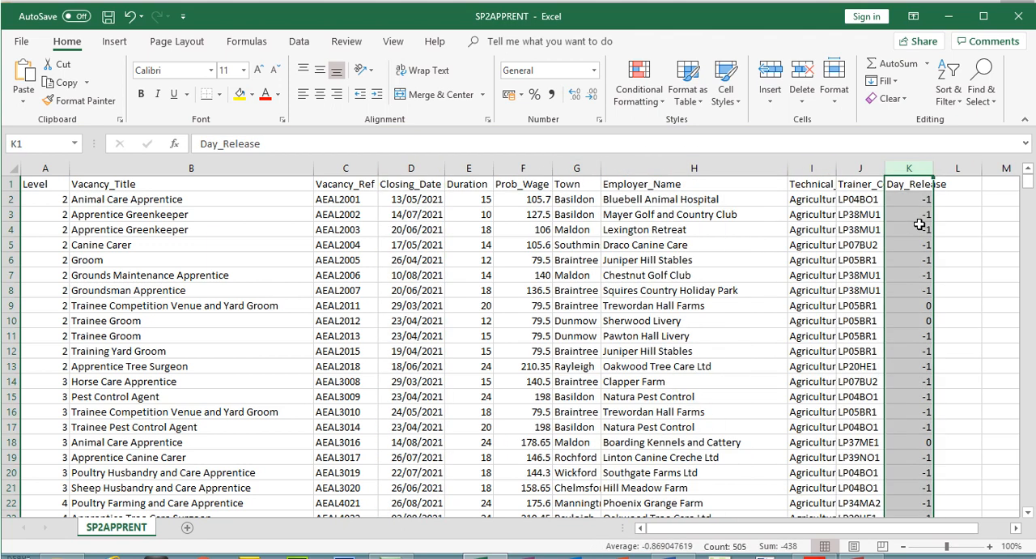
pyautogui.doubleClick(886, 168)
pyautogui.doubleClick(839, 169)
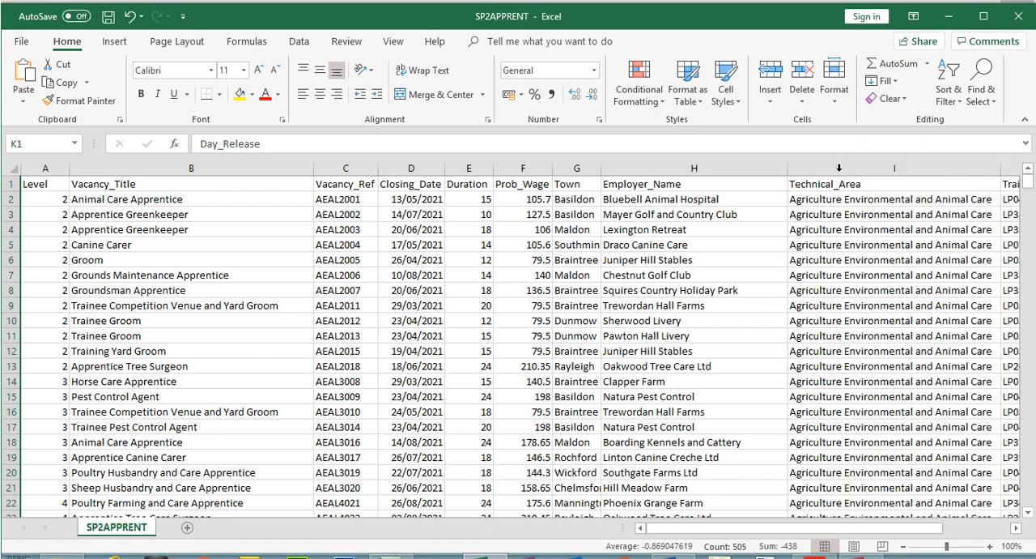
# Examine the Prob_Wage and Vacancy_Ref columns of SP2APPRENT, and close the file without saving
pyautogui.click(528, 166)
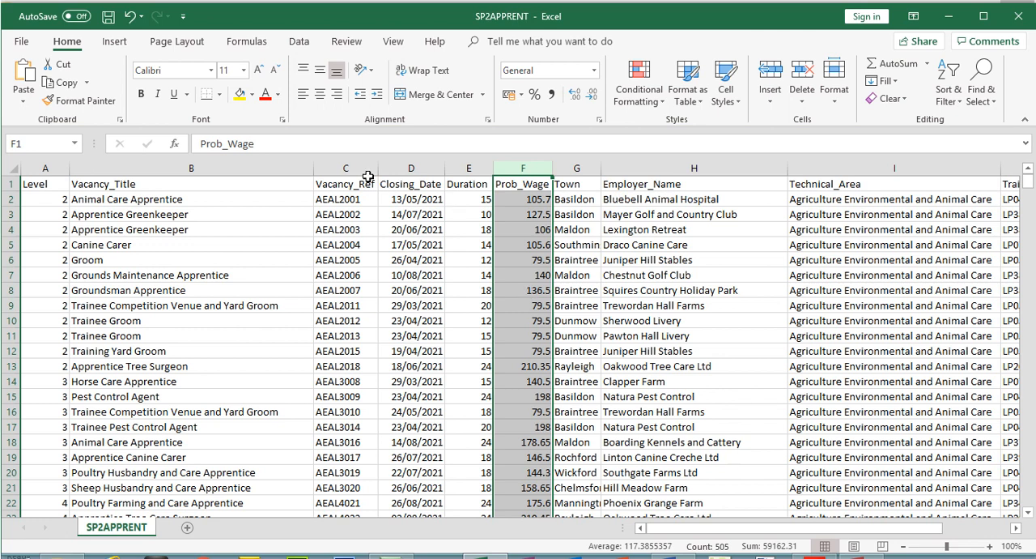
pyautogui.click(331, 168)
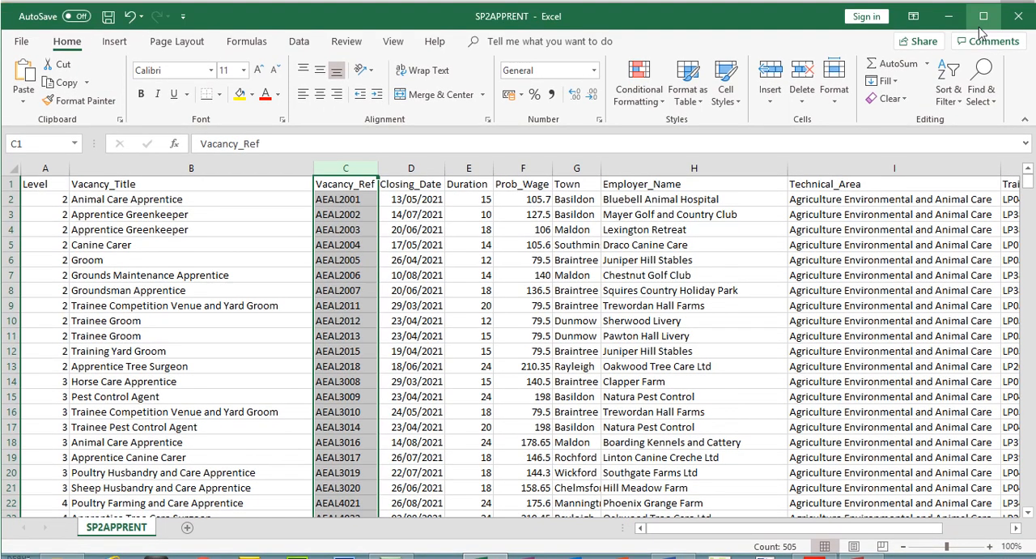
pyautogui.click(1025, 22)
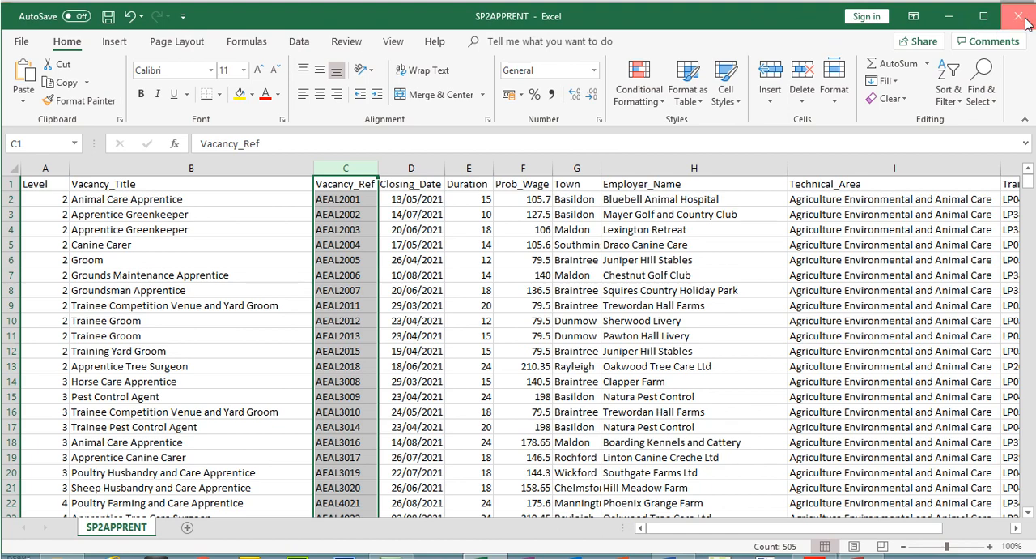
pyautogui.click(533, 306)
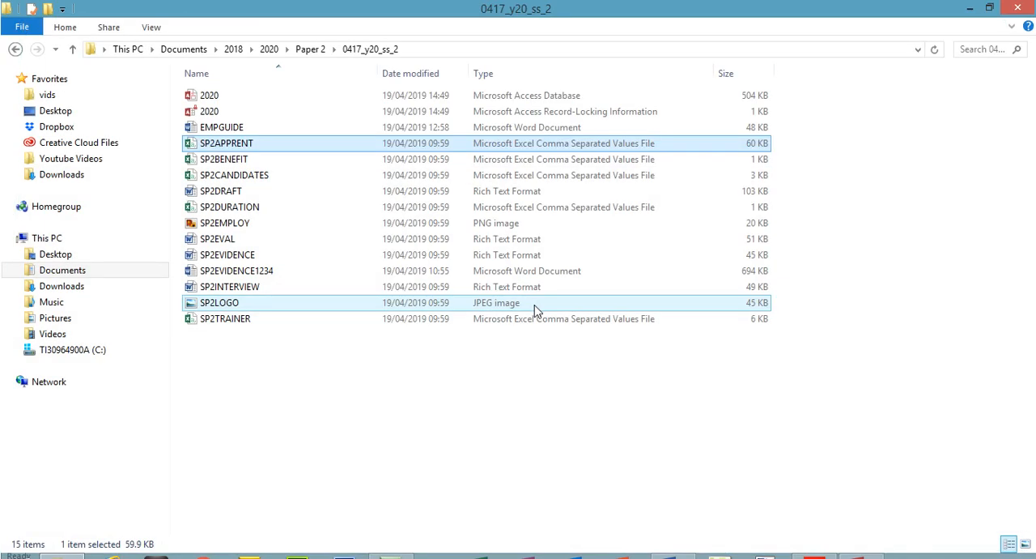
# Recheck the file name in question 20, switch to the 2020 database in Access and enable its content
pyautogui.click(815, 557)
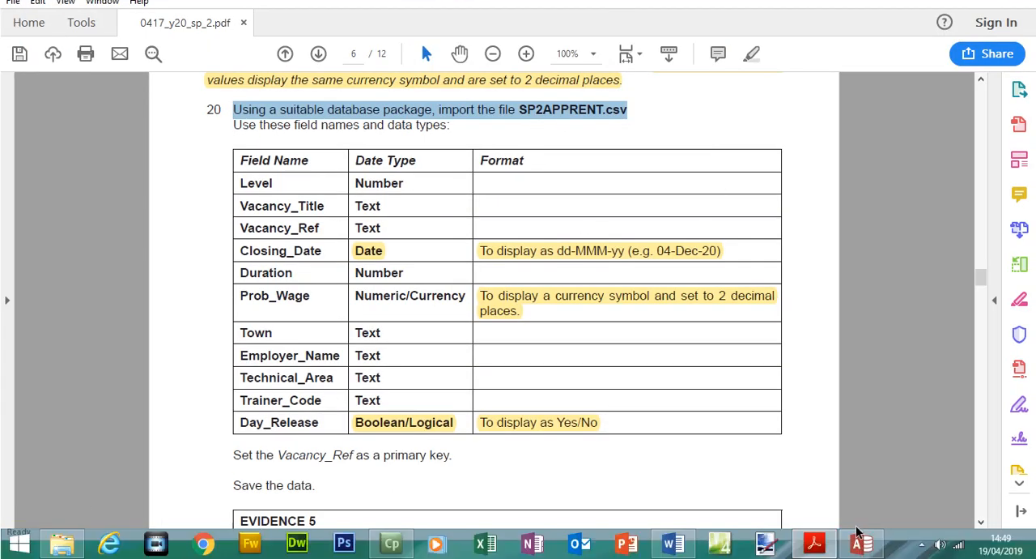
pyautogui.click(858, 557)
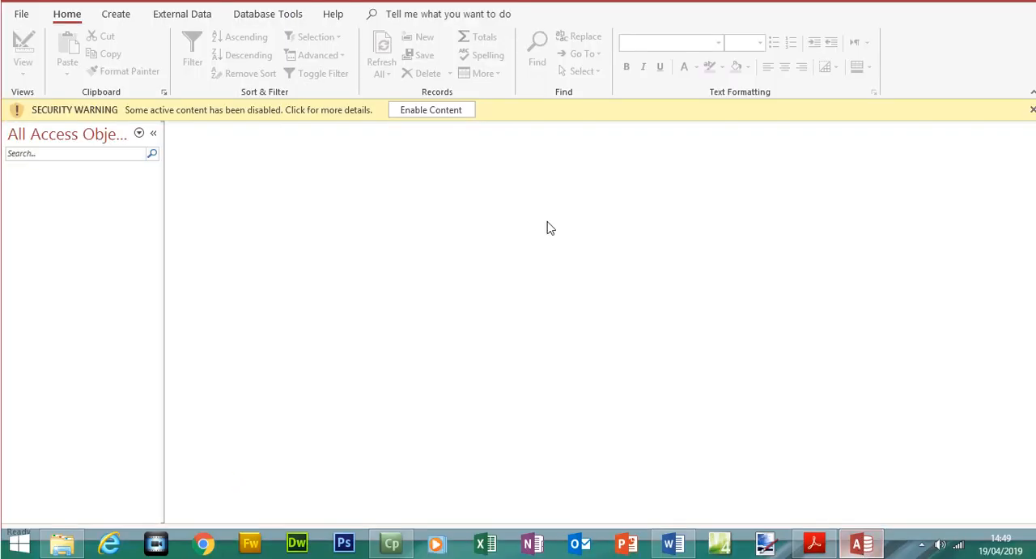
pyautogui.click(435, 138)
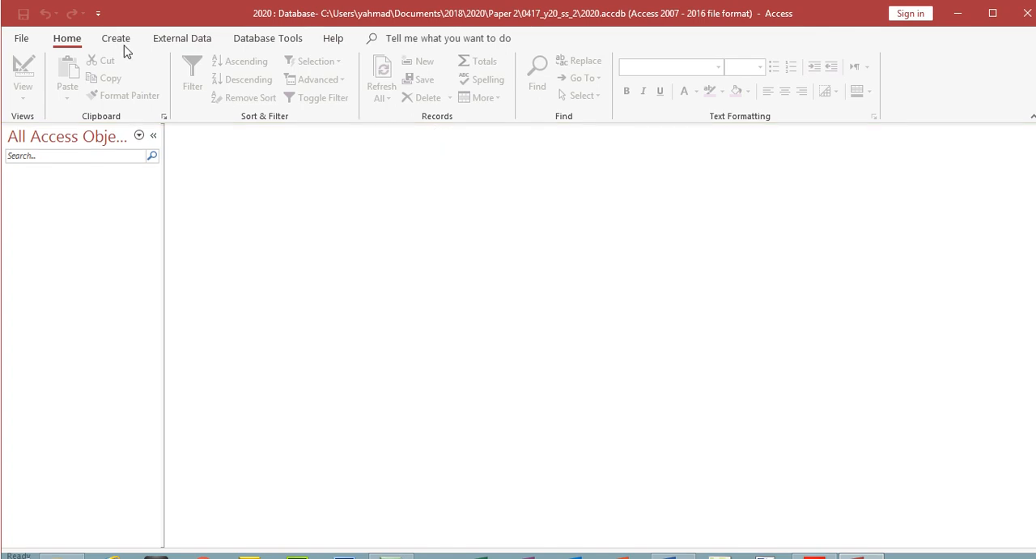
# Start a text file import and choose SP2APPRENT.csv from 2018\2020\Paper 2\0417_y20_ss_2 as its source
pyautogui.click(179, 41)
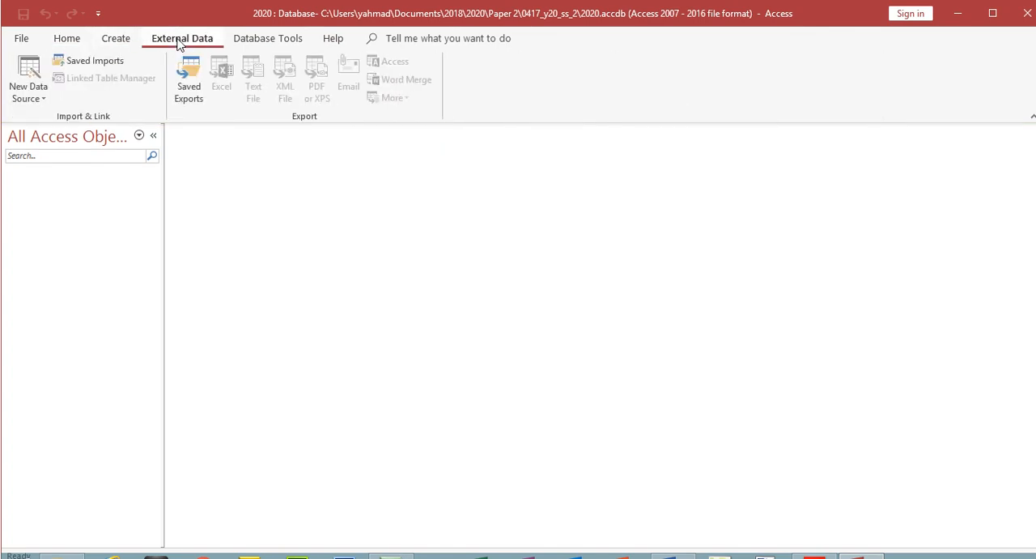
pyautogui.click(36, 102)
pyautogui.moveTo(58, 127)
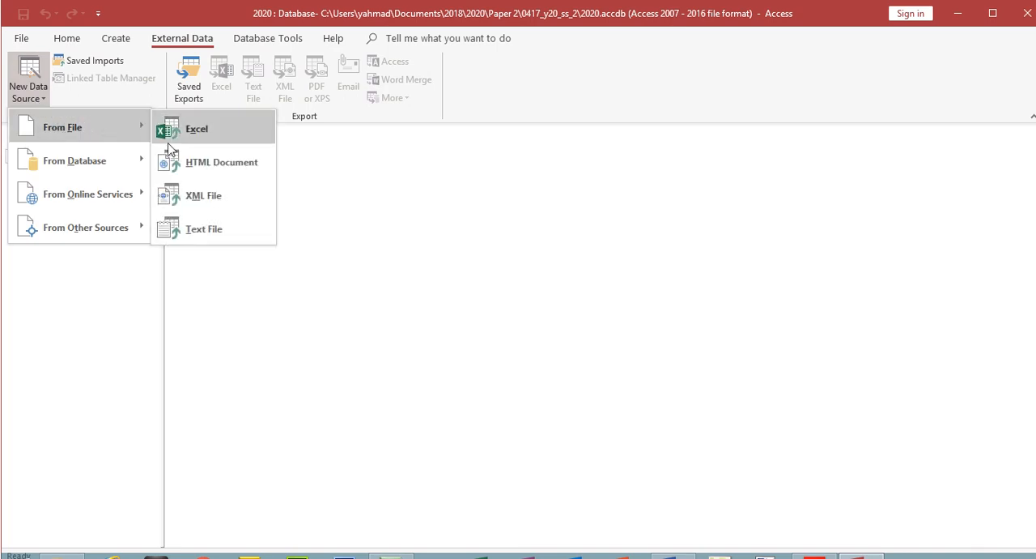
pyautogui.click(212, 234)
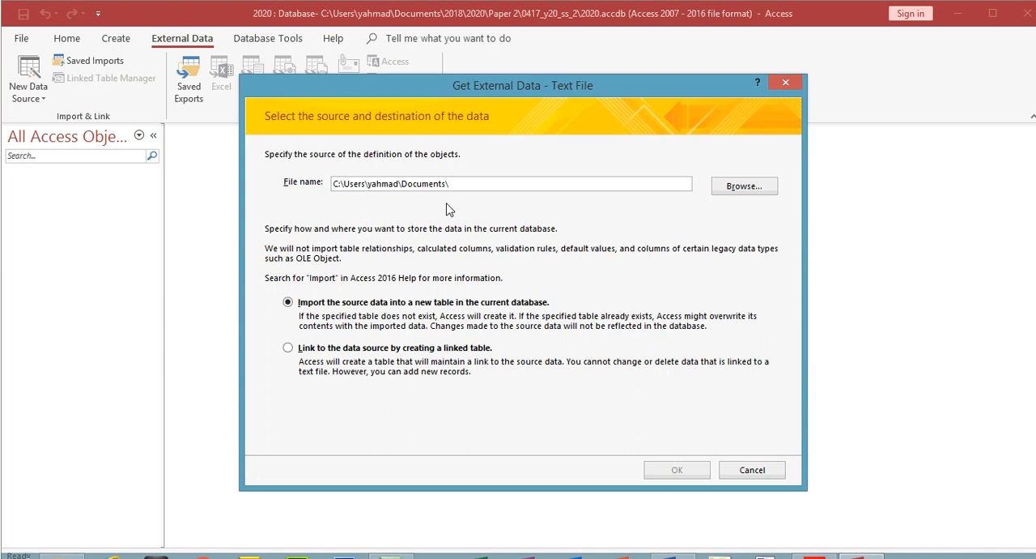
pyautogui.click(730, 187)
pyautogui.doubleClick(410, 204)
pyautogui.doubleClick(411, 204)
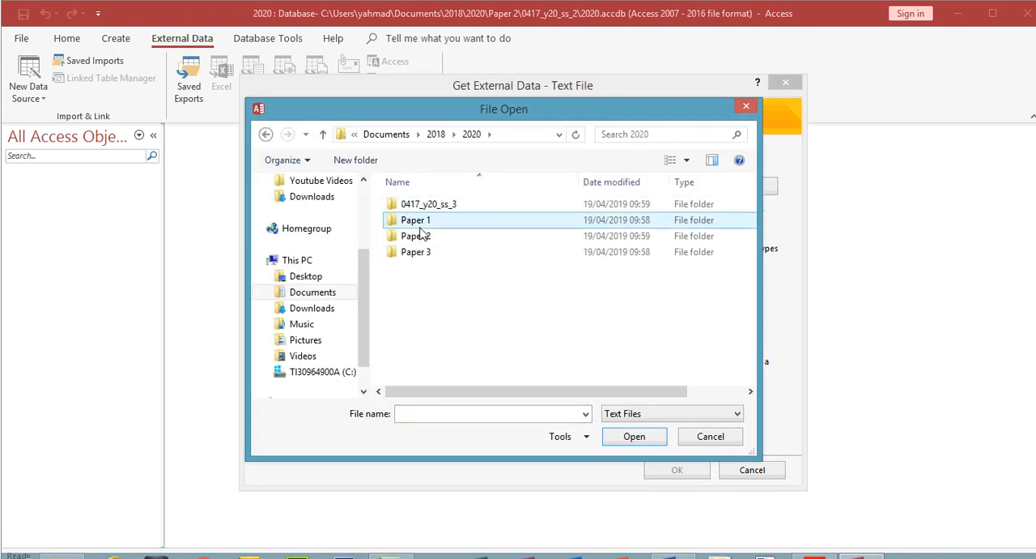
pyautogui.doubleClick(417, 236)
pyautogui.doubleClick(423, 208)
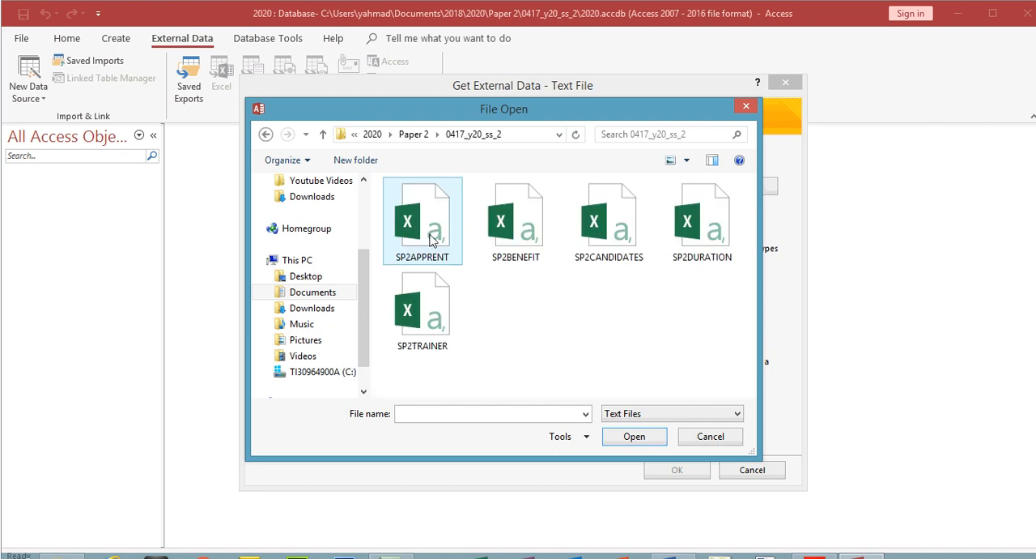
pyautogui.click(435, 237)
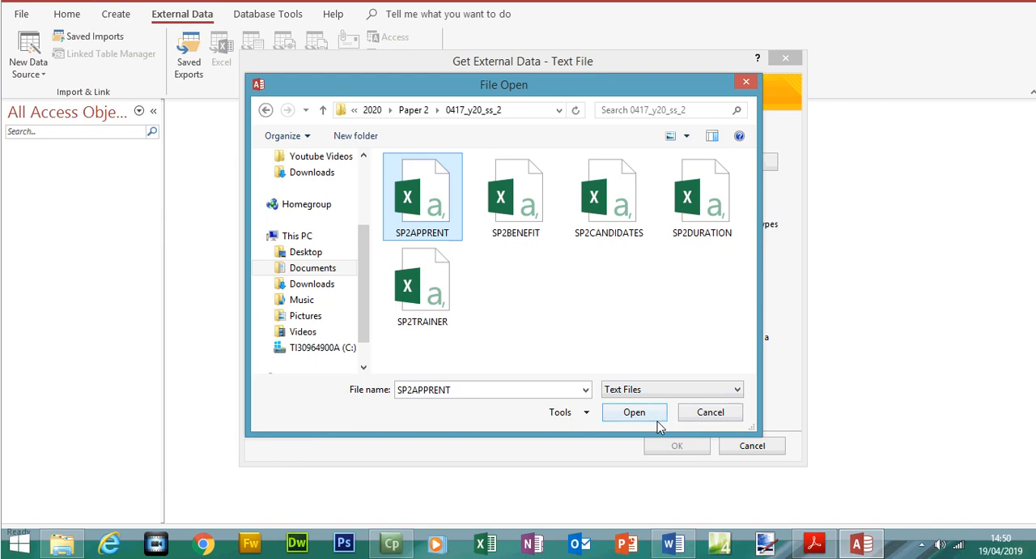
pyautogui.click(658, 442)
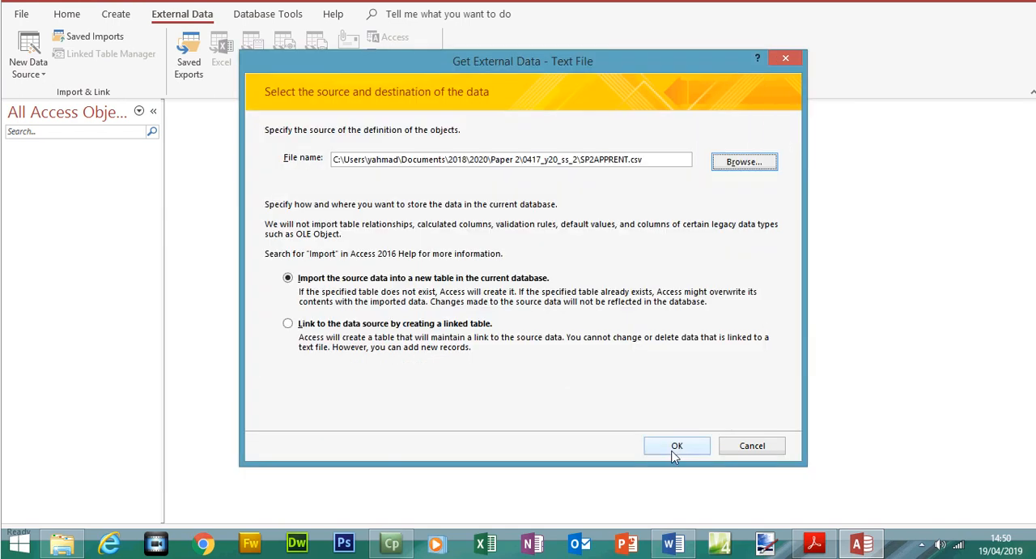
# Set up the import as comma-delimited with field names in the first row, and check the date order in the advanced import specification
pyautogui.click(672, 450)
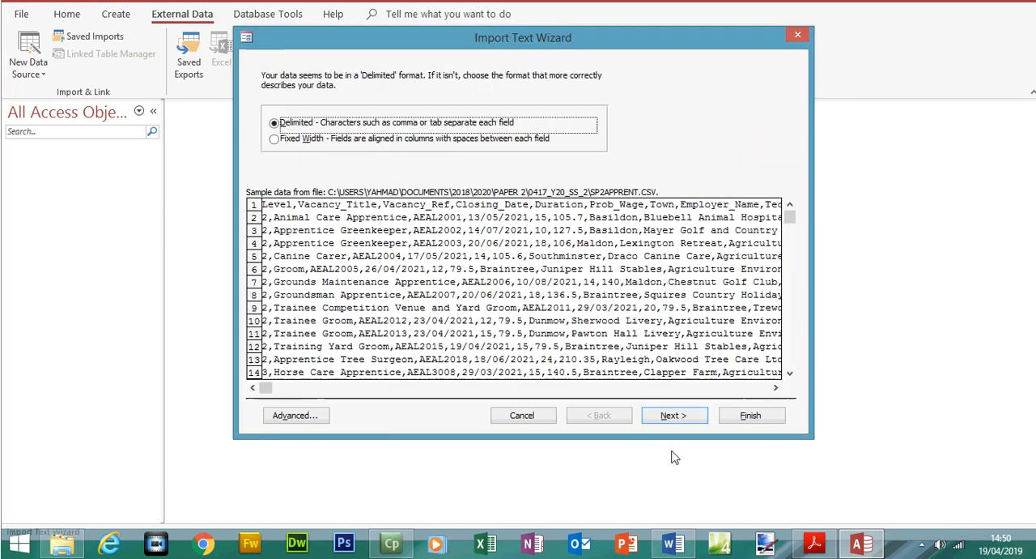
pyautogui.click(672, 415)
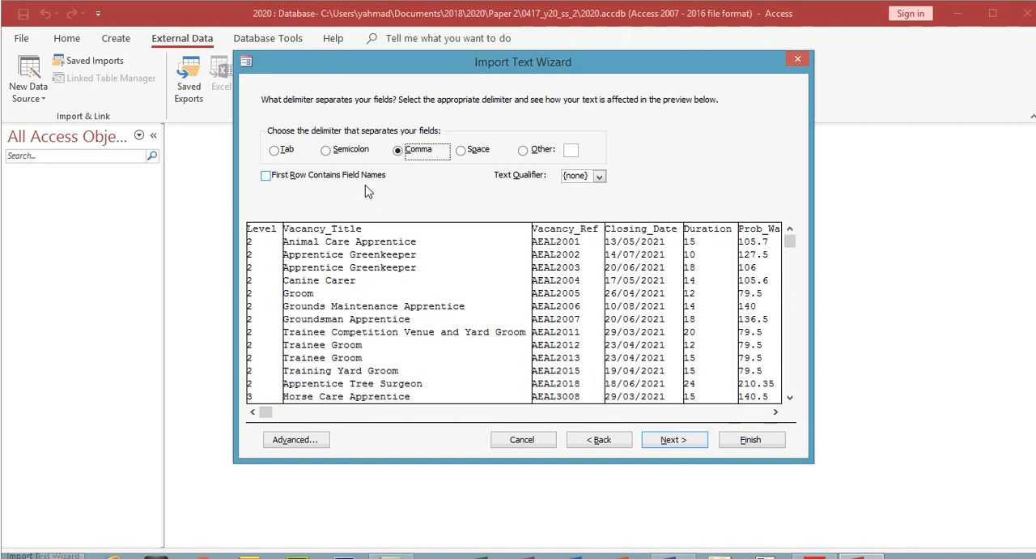
pyautogui.click(274, 151)
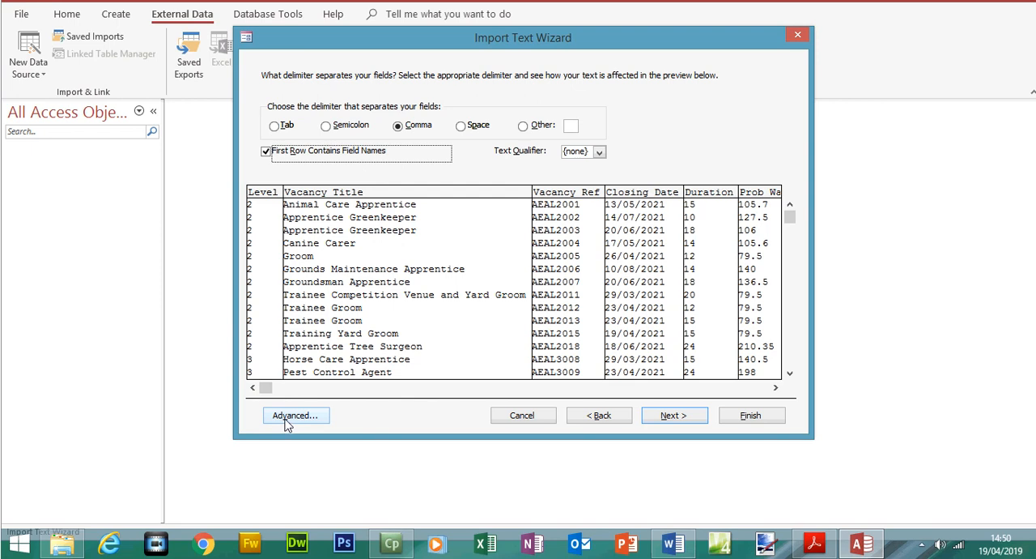
pyautogui.click(286, 422)
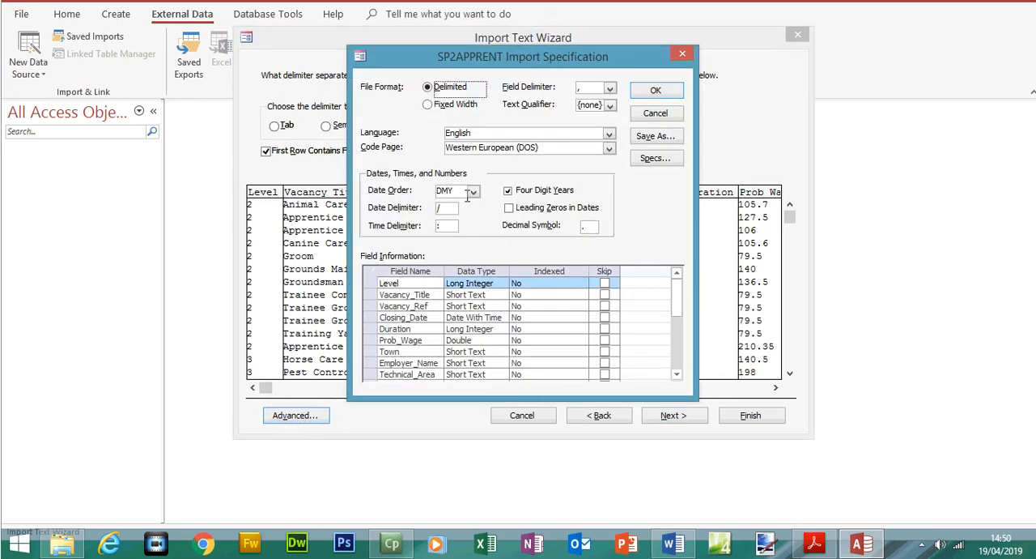
pyautogui.click(456, 191)
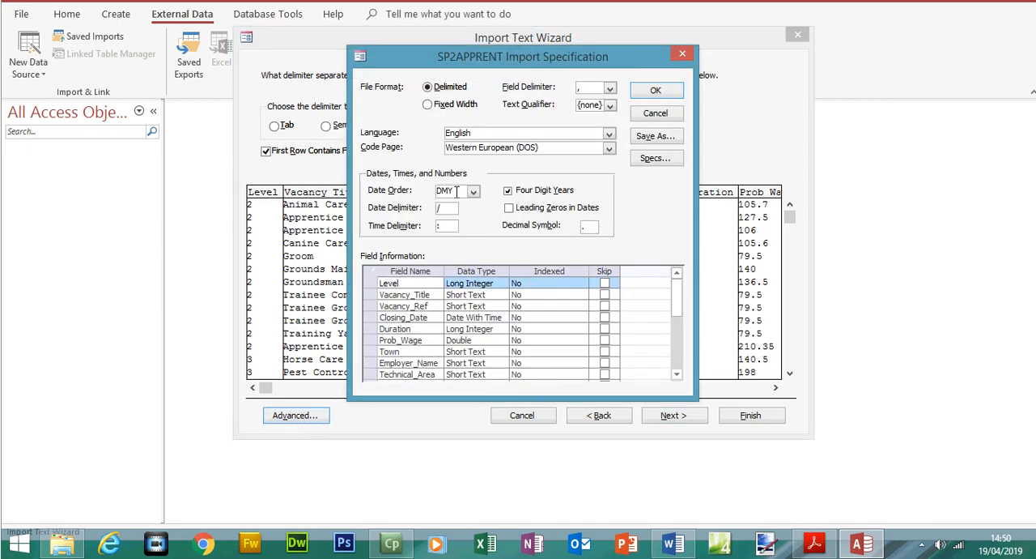
# Compare the import data types of Level, Vacancy_Title, Vacancy_Ref and Closing_Date with the field table in question 20
pyautogui.click(815, 544)
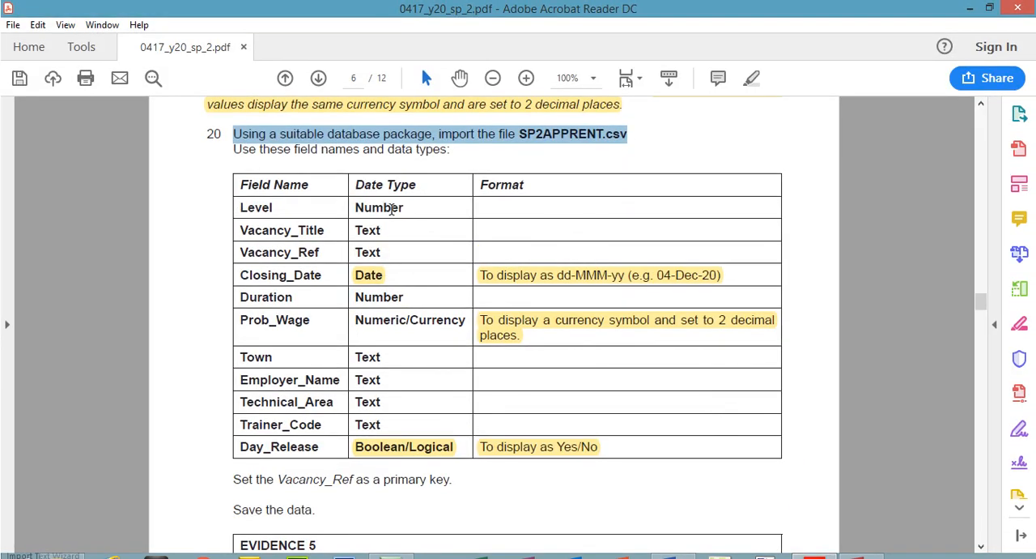
pyautogui.moveTo(251, 209); pyautogui.dragTo(402, 252)
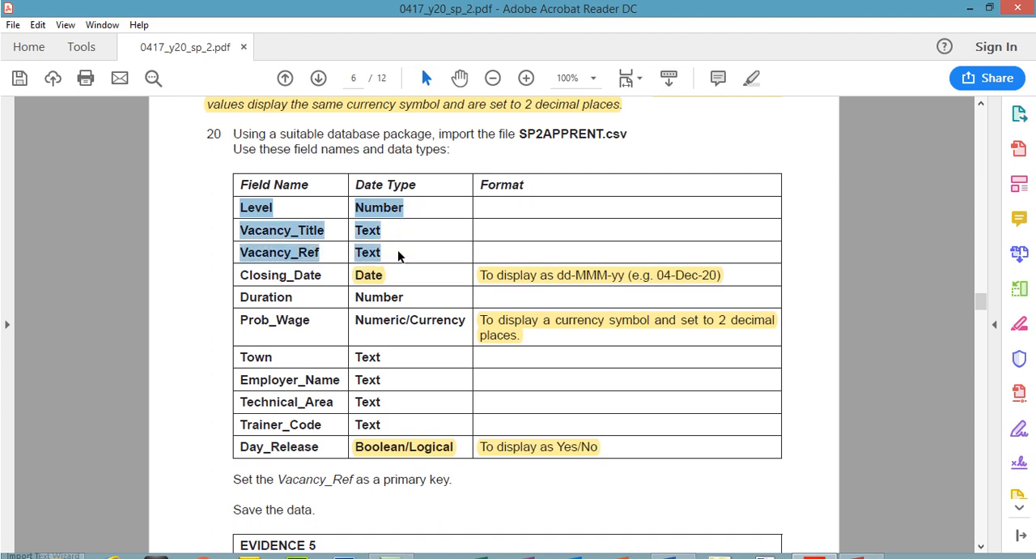
pyautogui.click(861, 557)
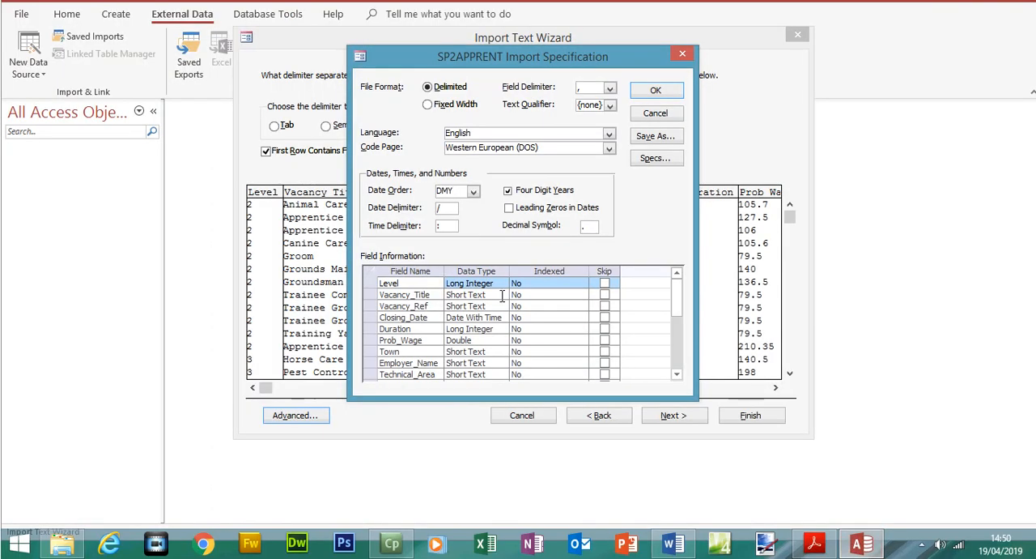
pyautogui.click(480, 295)
pyautogui.click(478, 307)
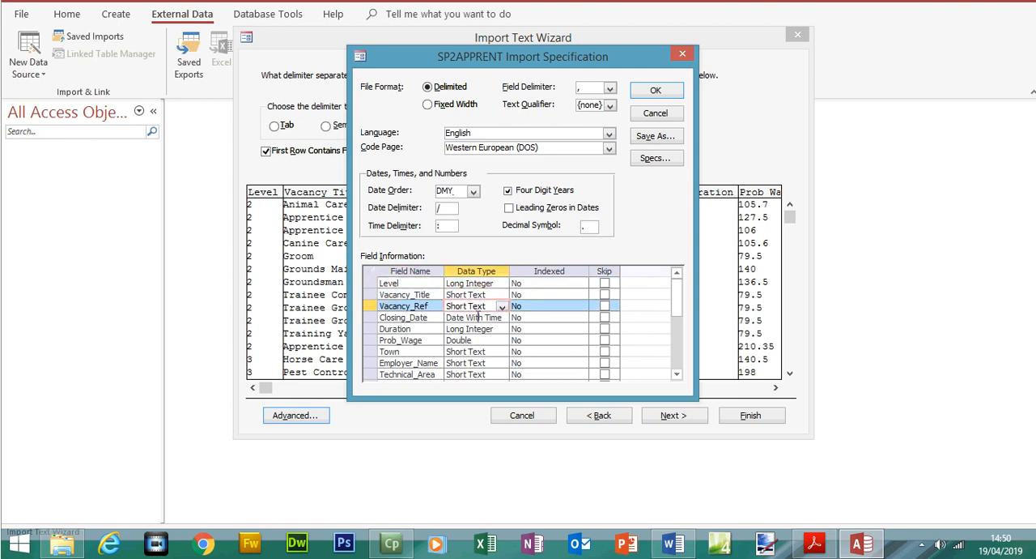
pyautogui.click(477, 317)
# Compare the import data types from Duration and Prob_Wage to Trainer_Code with the field table in question 20
pyautogui.click(815, 544)
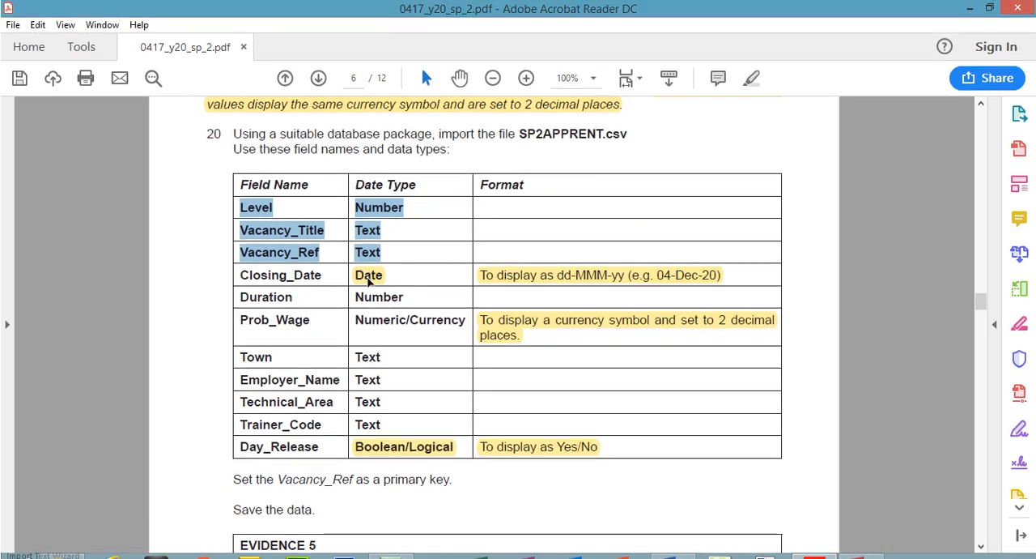
pyautogui.click(372, 272)
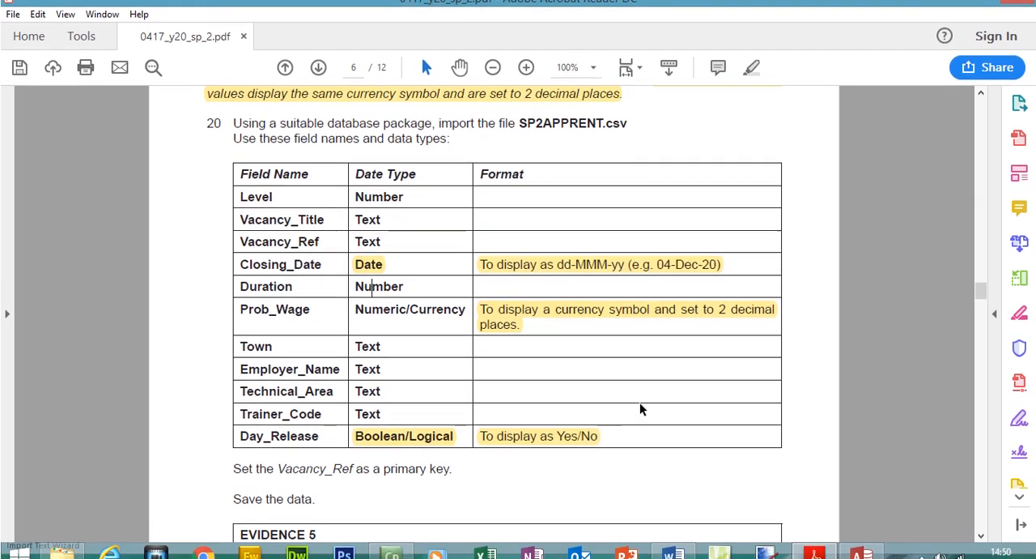
pyautogui.click(815, 557)
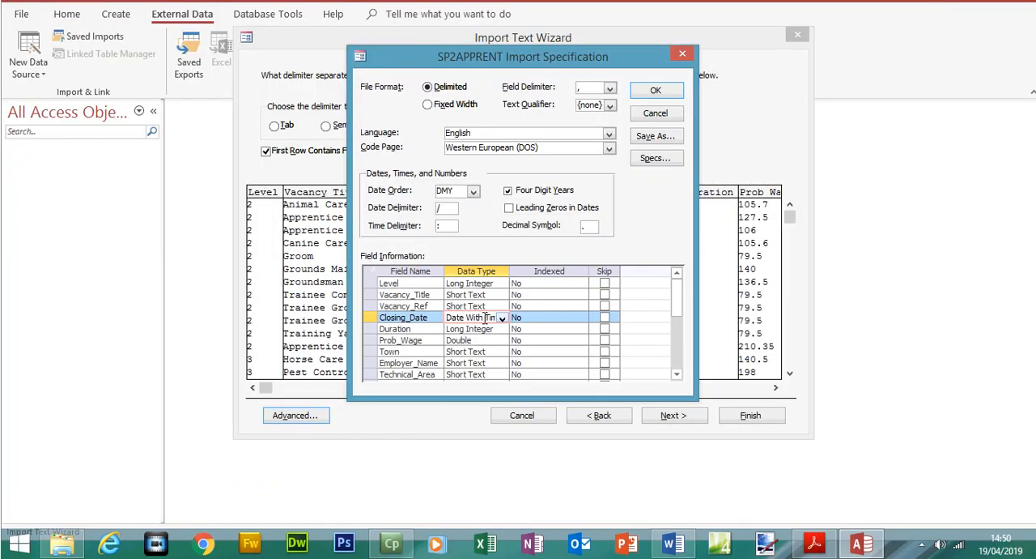
pyautogui.click(459, 340)
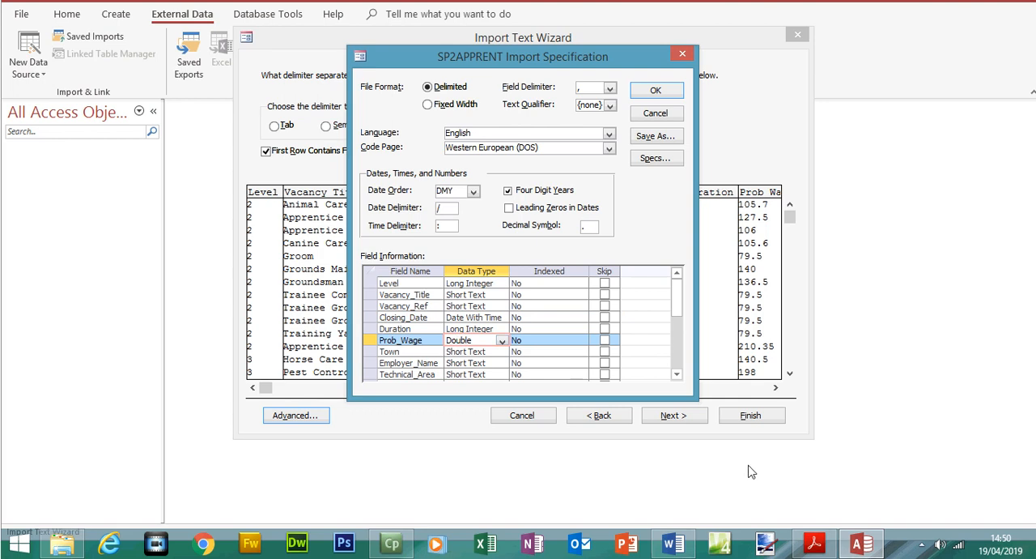
pyautogui.click(814, 543)
pyautogui.moveTo(676, 305); pyautogui.dragTo(677, 317)
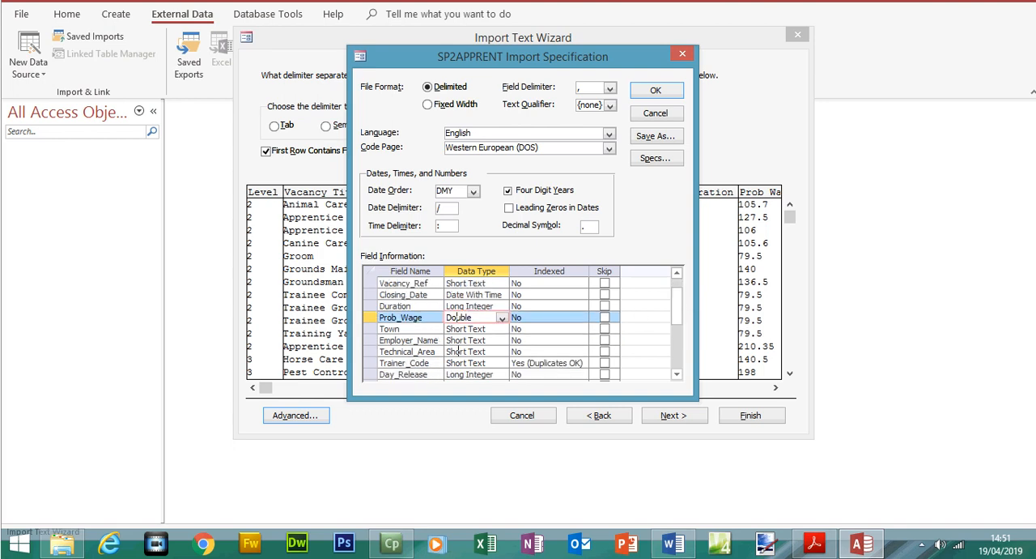
pyautogui.click(459, 353)
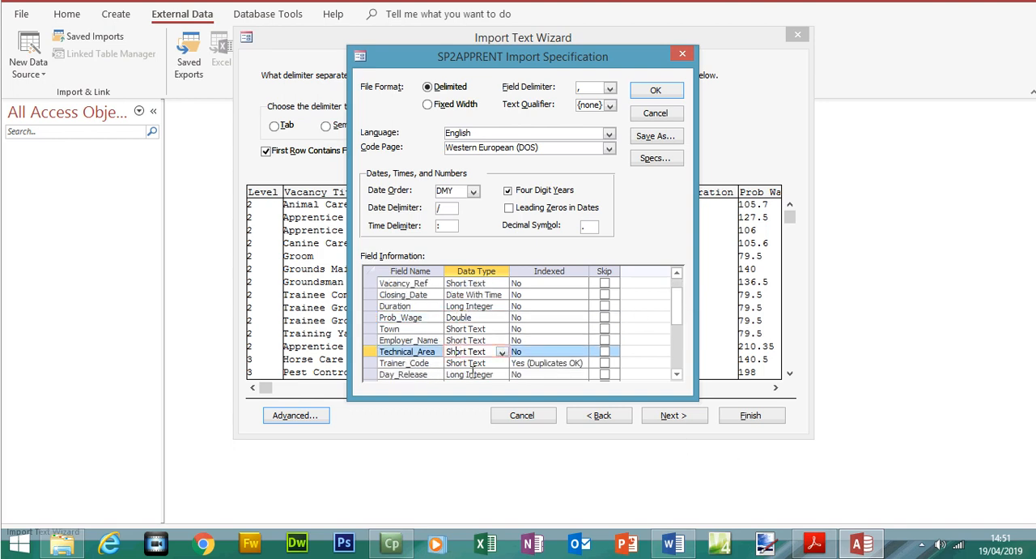
pyautogui.click(814, 543)
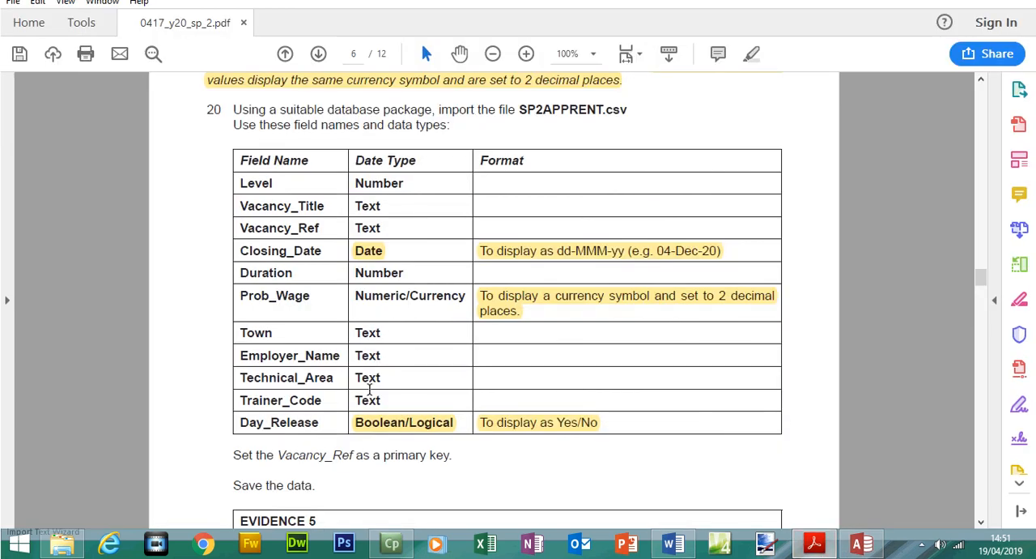
pyautogui.click(860, 542)
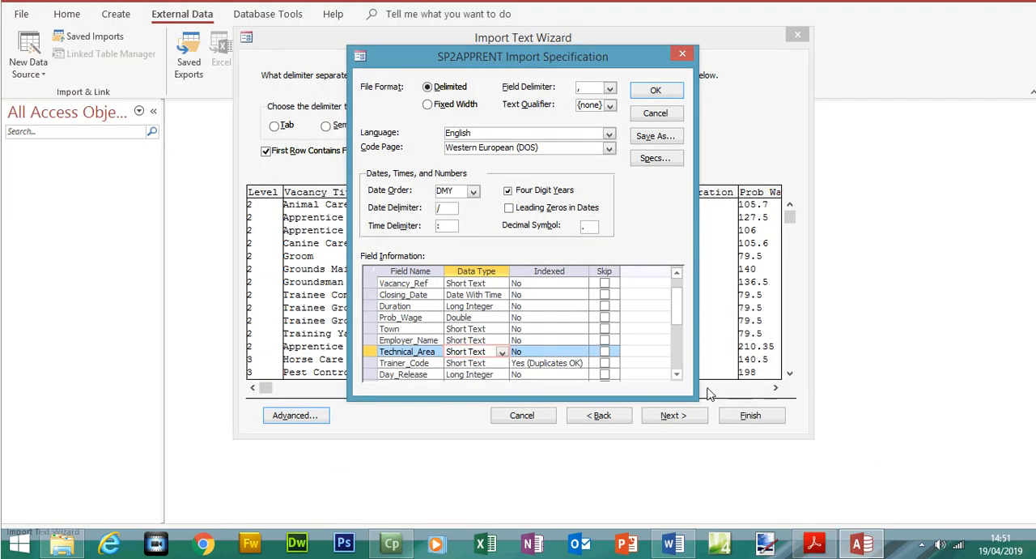
# Set the Day_Release data type to Yes/No, accept the import specification and continue to the primary key choice
pyautogui.click(677, 375)
pyautogui.click(483, 365)
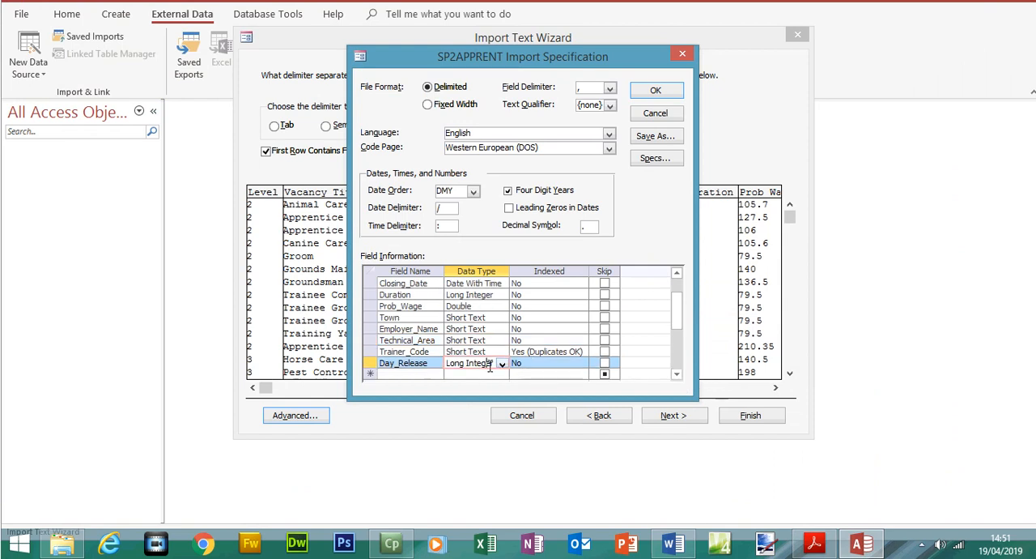
pyautogui.click(502, 362)
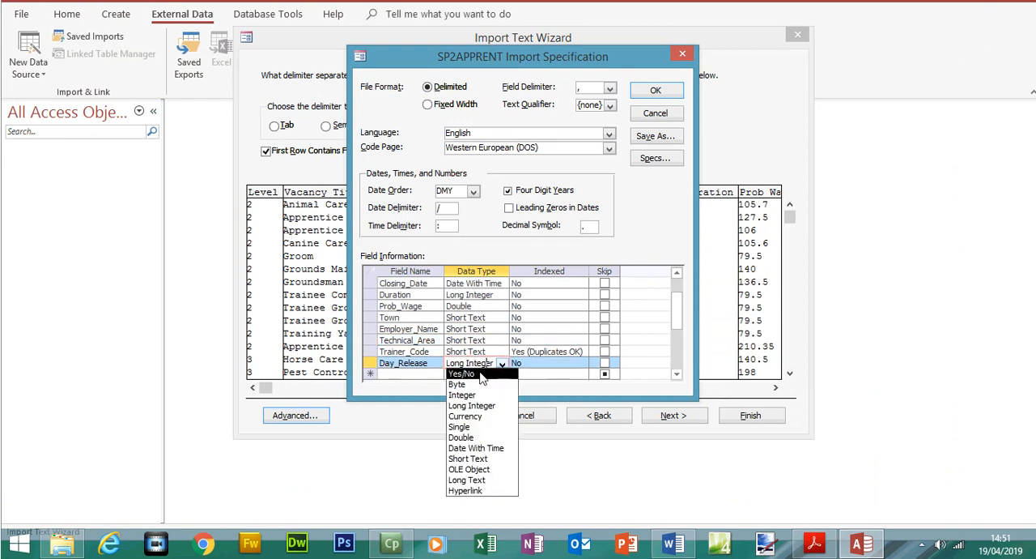
pyautogui.click(481, 374)
pyautogui.click(660, 92)
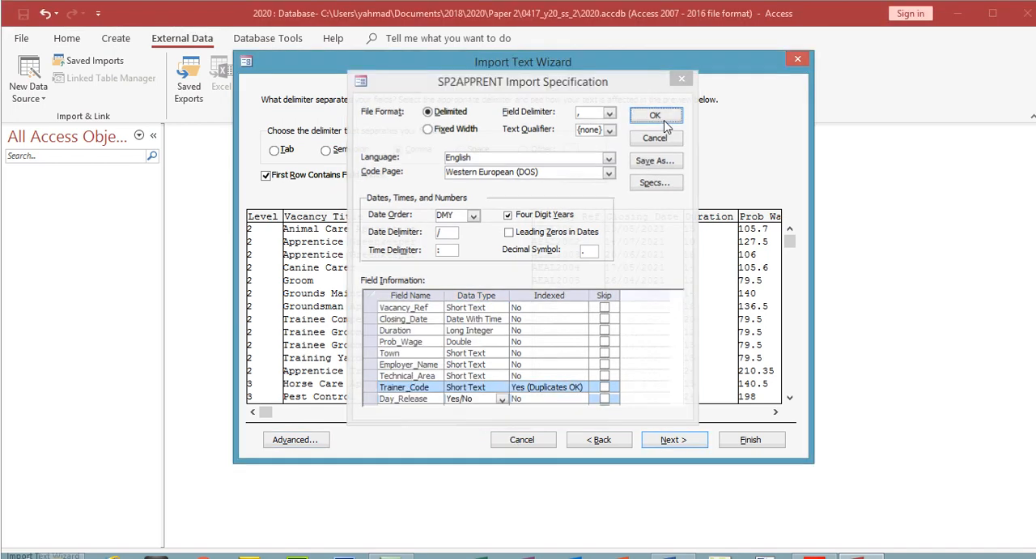
pyautogui.click(684, 417)
pyautogui.click(682, 416)
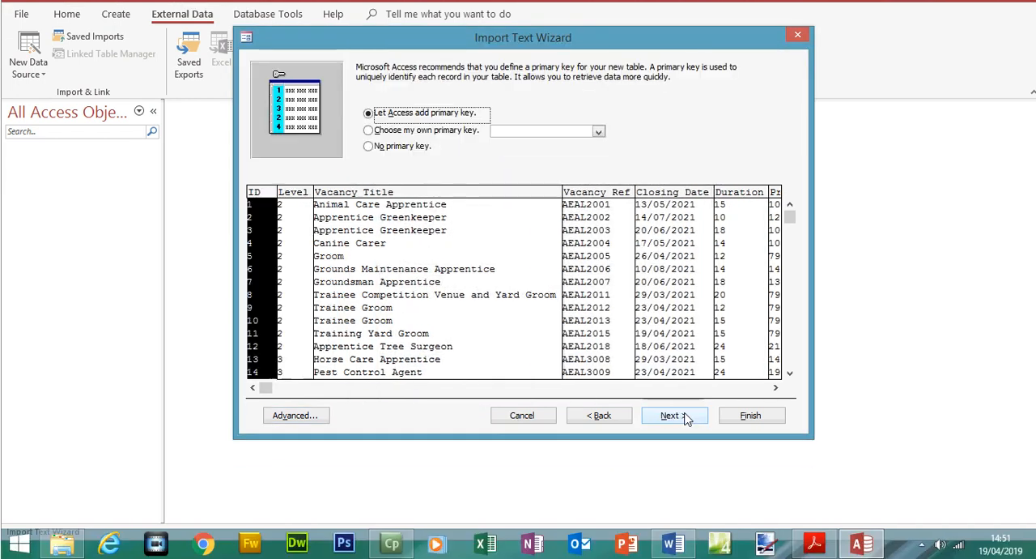
# Switch to the exam paper in Acrobat Reader and highlight the instruction to set Vacancy_Ref as a primary key
pyautogui.click(832, 543)
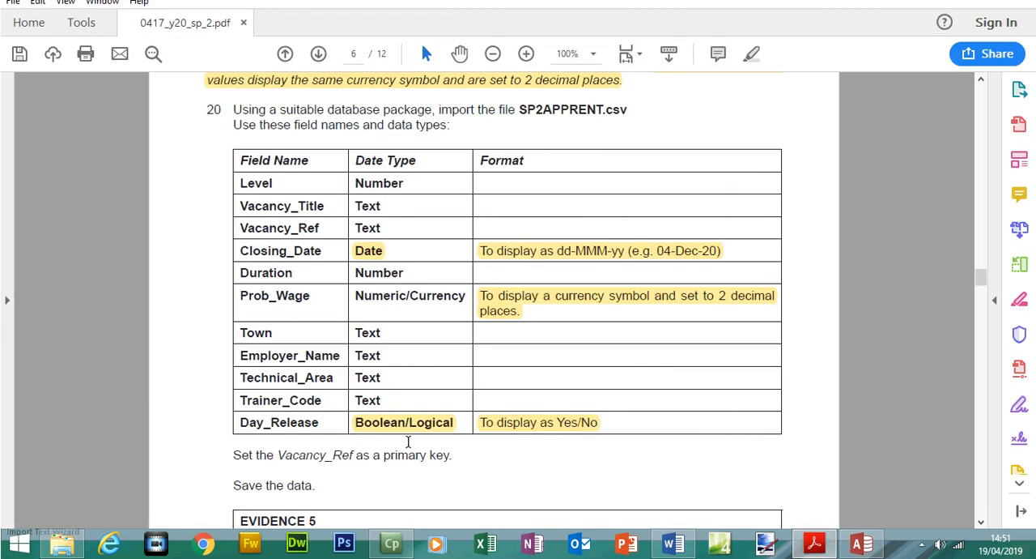
pyautogui.moveTo(235, 455); pyautogui.dragTo(450, 455)
pyautogui.click(751, 54)
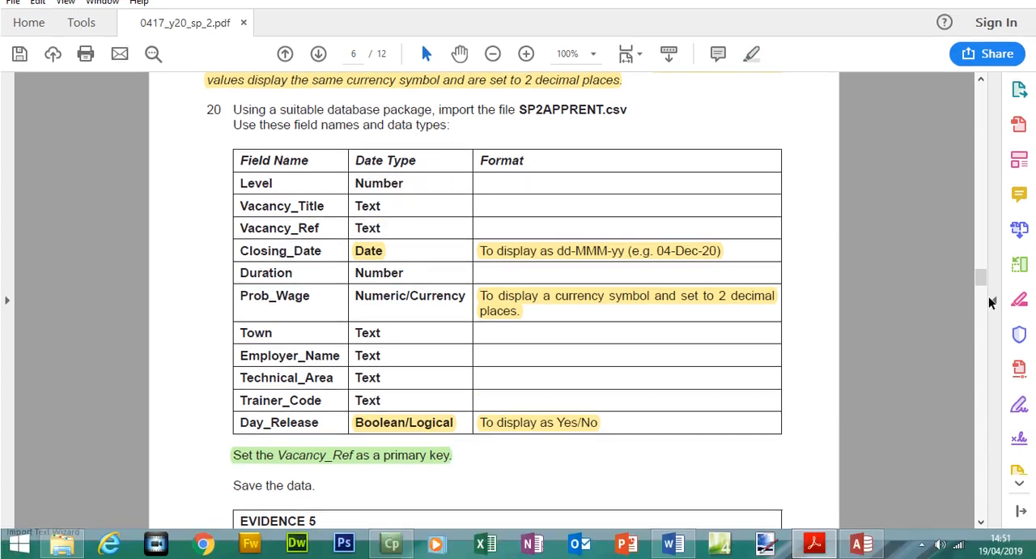
# Change the text highlighter's colour to yellow and close the commenting tools
pyautogui.click(994, 324)
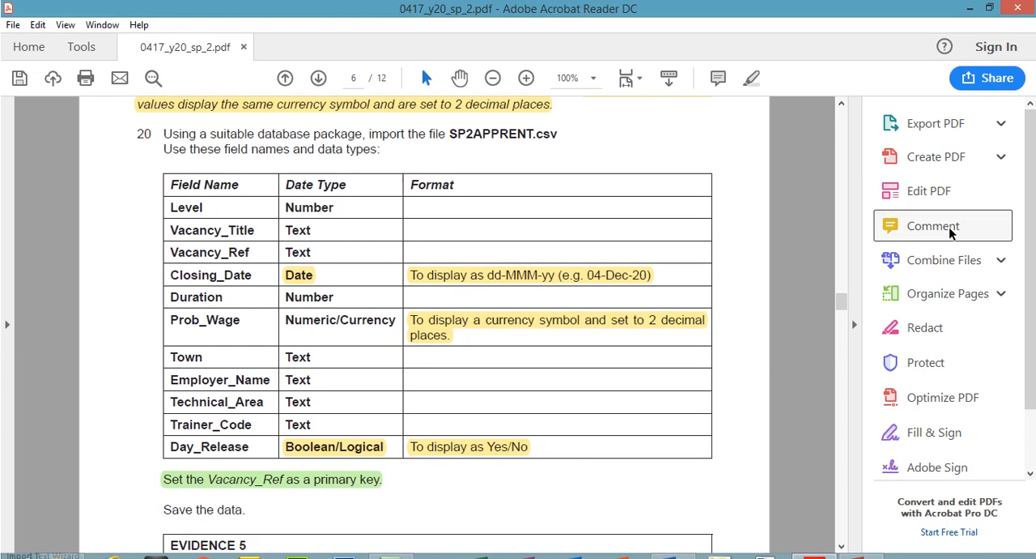
pyautogui.click(935, 201)
pyautogui.click(256, 113)
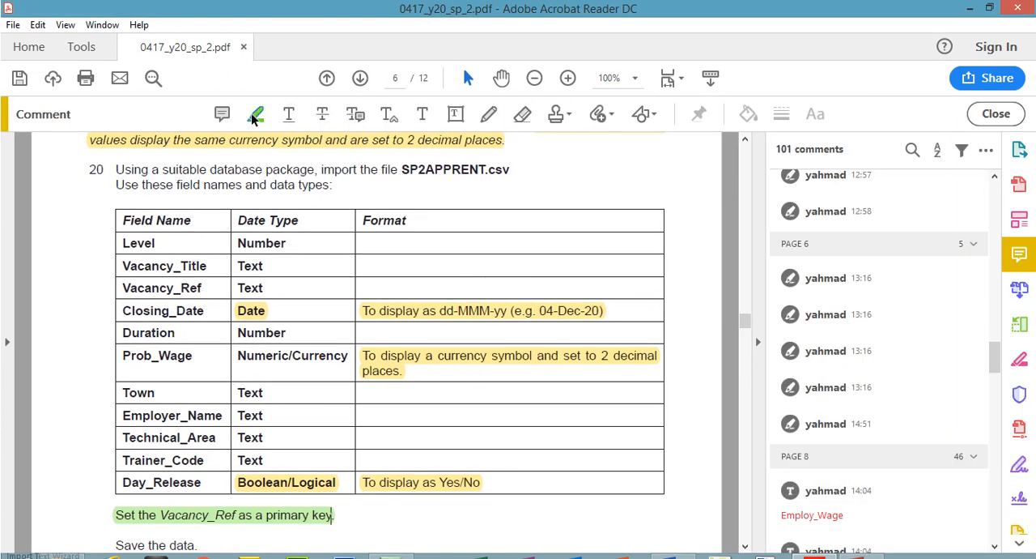
pyautogui.click(749, 115)
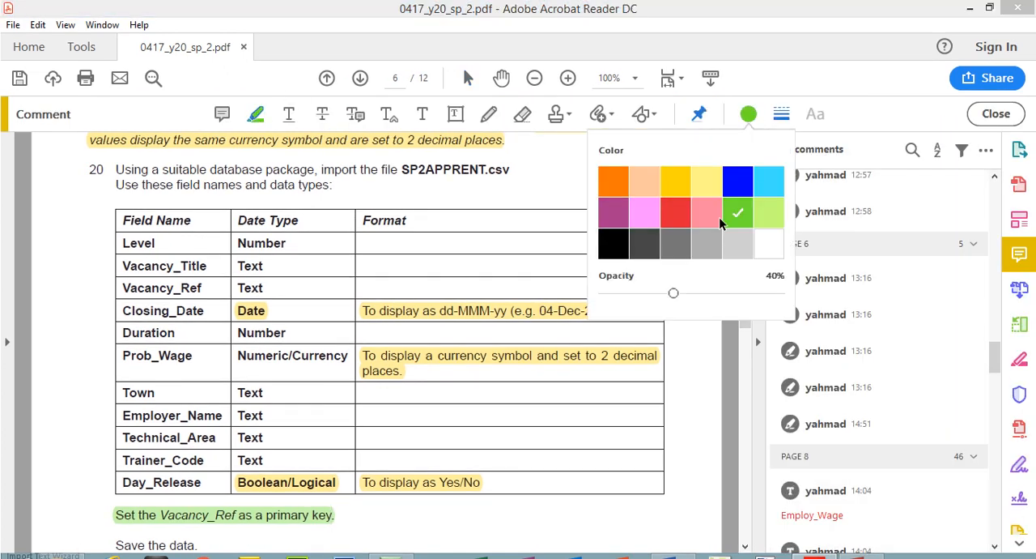
pyautogui.click(995, 113)
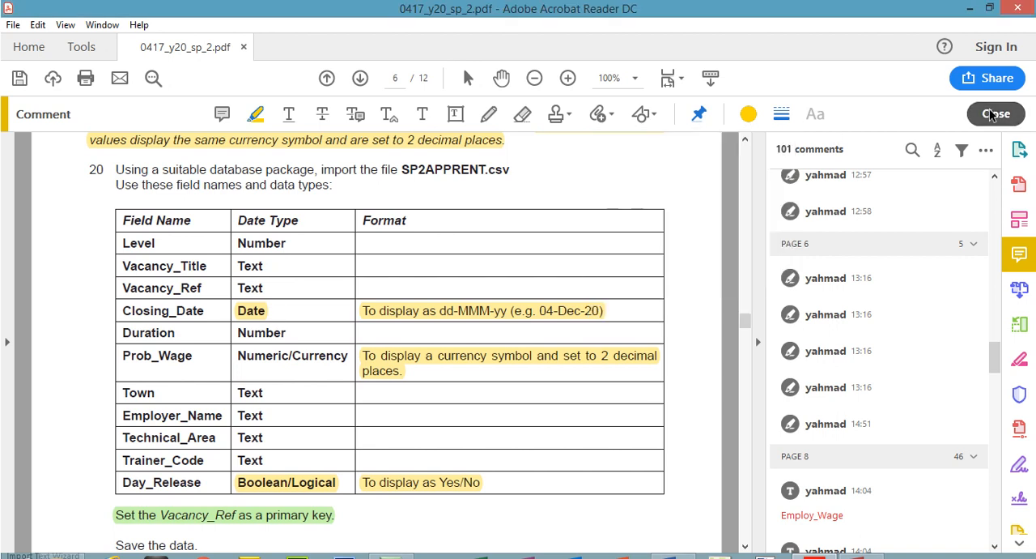
pyautogui.click(854, 300)
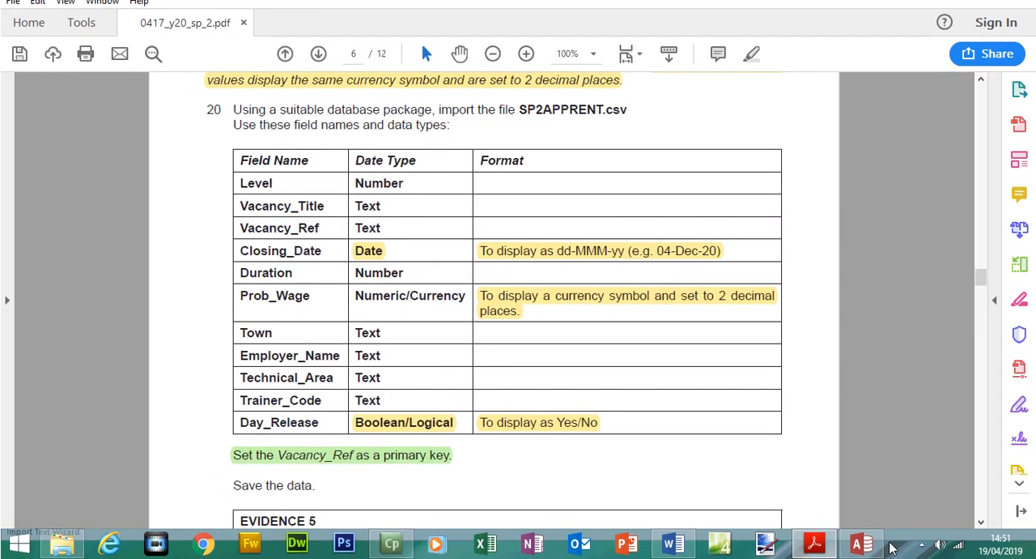
# Return to the Access import and choose Vacancy_Ref as the table's own primary key
pyautogui.click(865, 544)
pyautogui.click(433, 131)
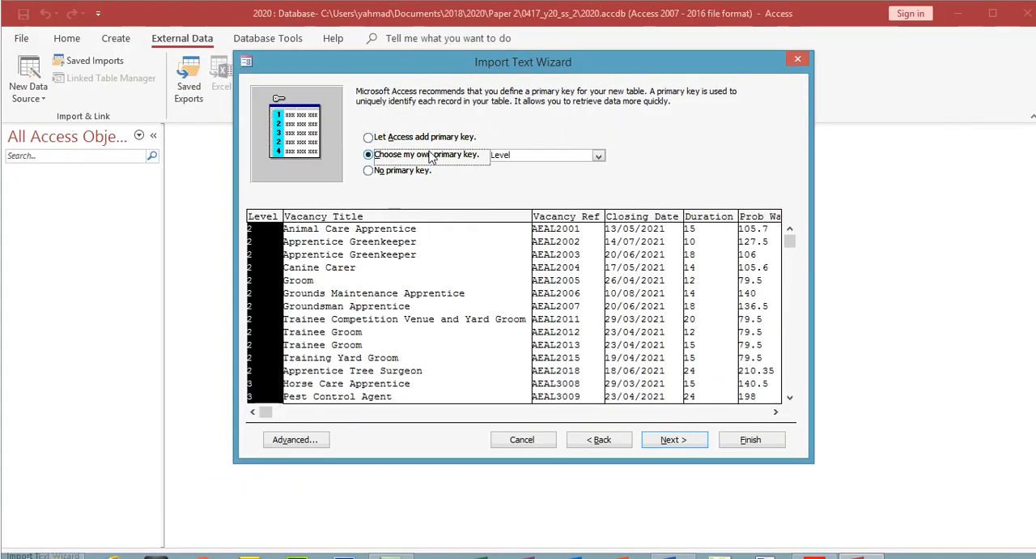
pyautogui.click(599, 157)
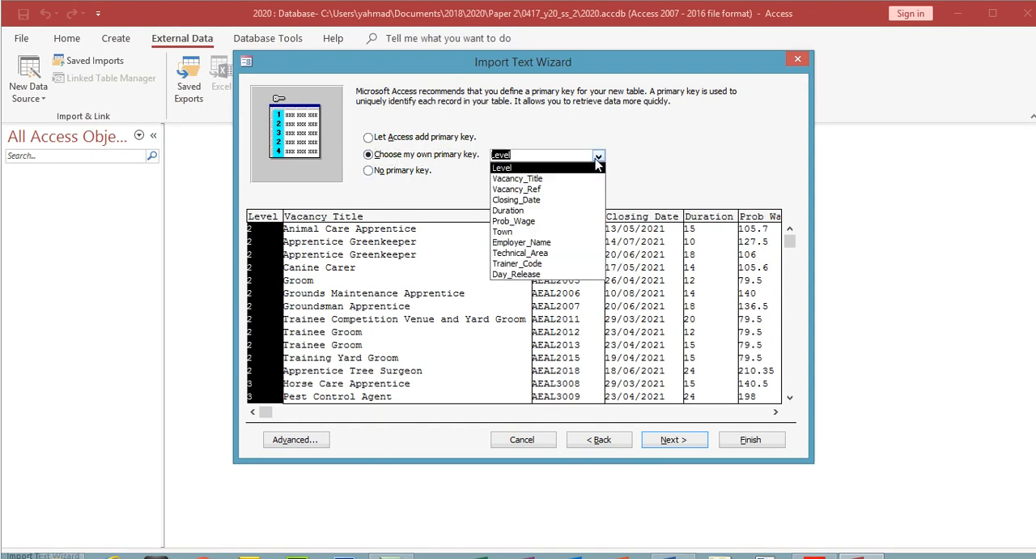
pyautogui.click(535, 191)
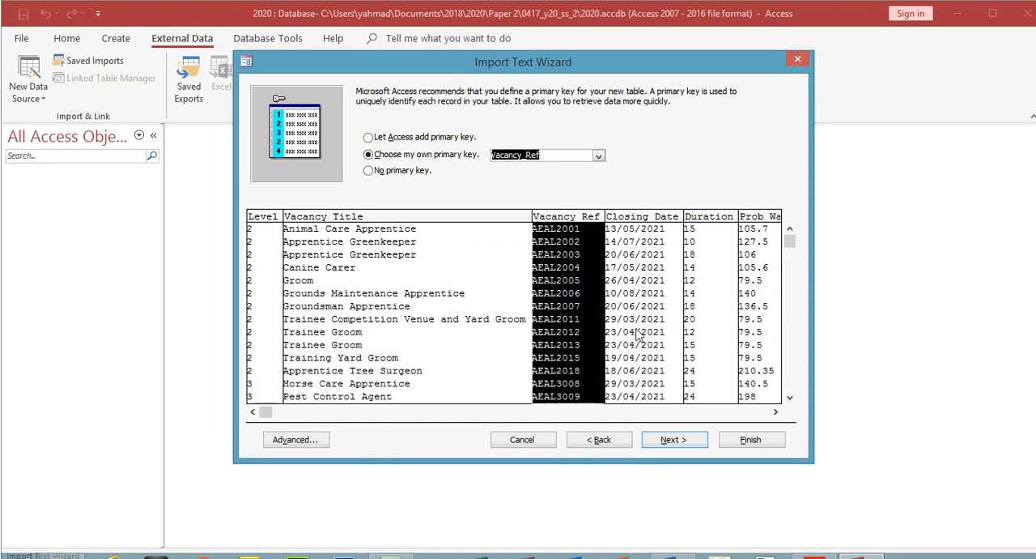
# Finish the import into the SP2APPRENT table without saving the import steps, and open the table to examine its Day_Release column
pyautogui.click(672, 415)
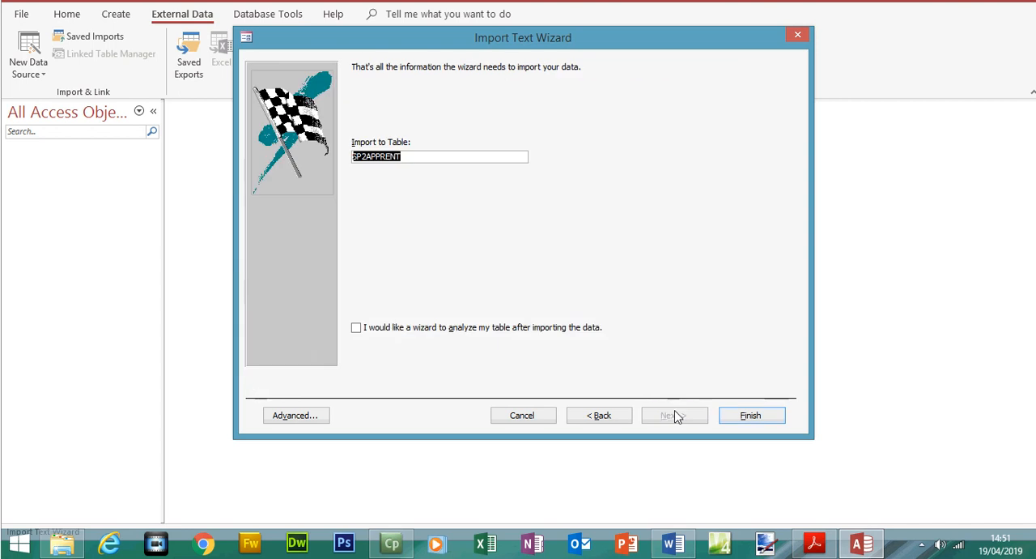
pyautogui.click(739, 414)
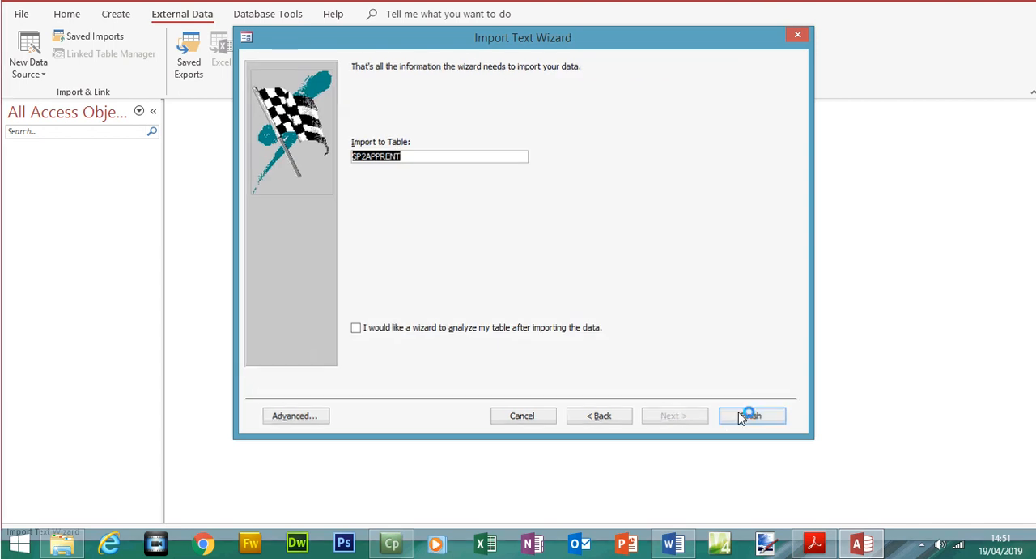
pyautogui.click(749, 467)
pyautogui.doubleClick(73, 166)
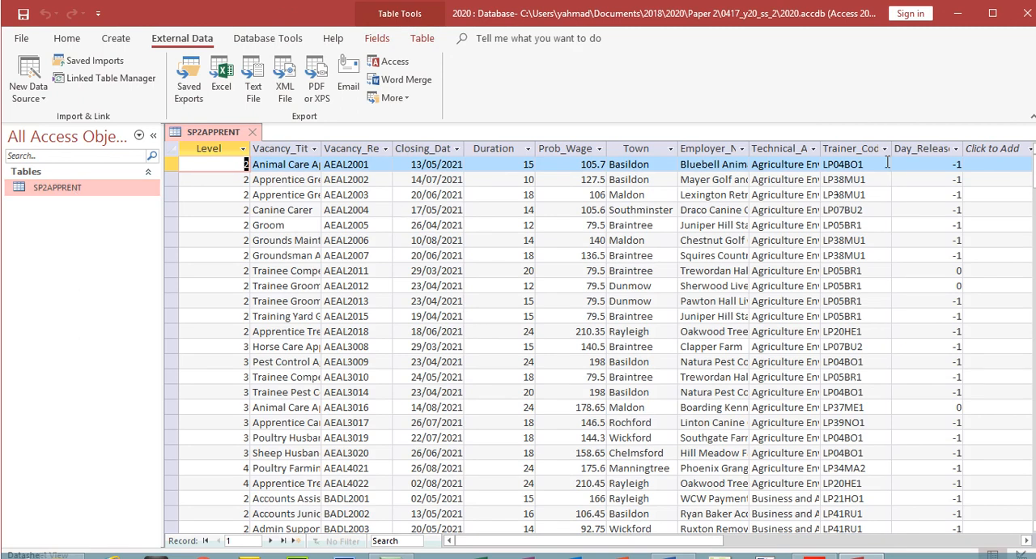
pyautogui.click(917, 148)
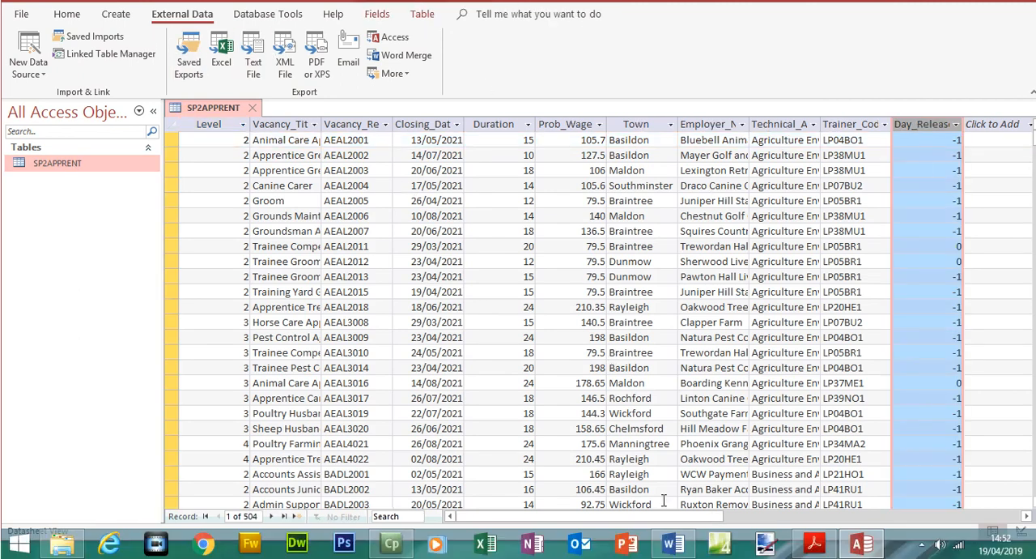
# Check the required Day_Release format in the Acrobat Reader exam paper, and return to Access to show SP2APPRENT in Design view
pyautogui.click(812, 544)
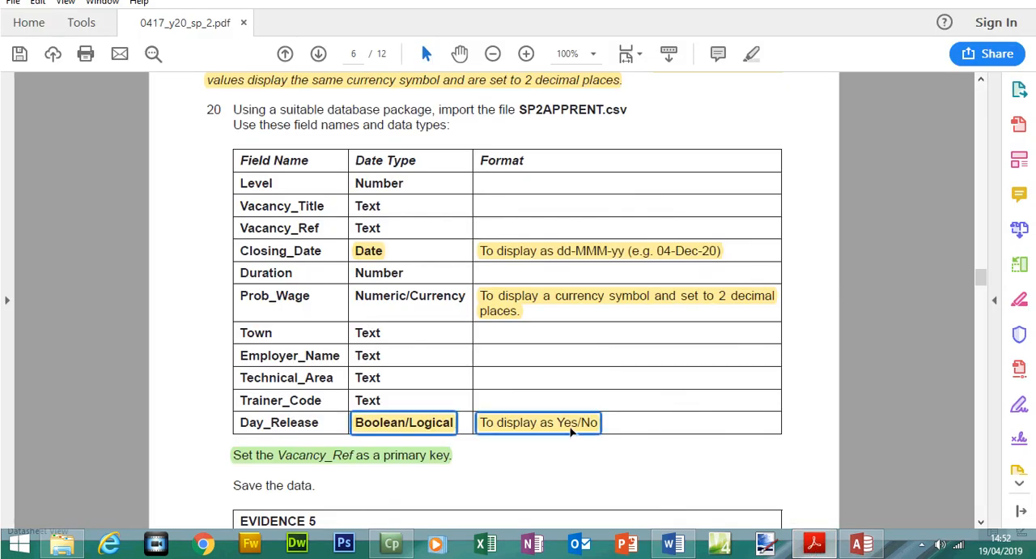
pyautogui.click(861, 544)
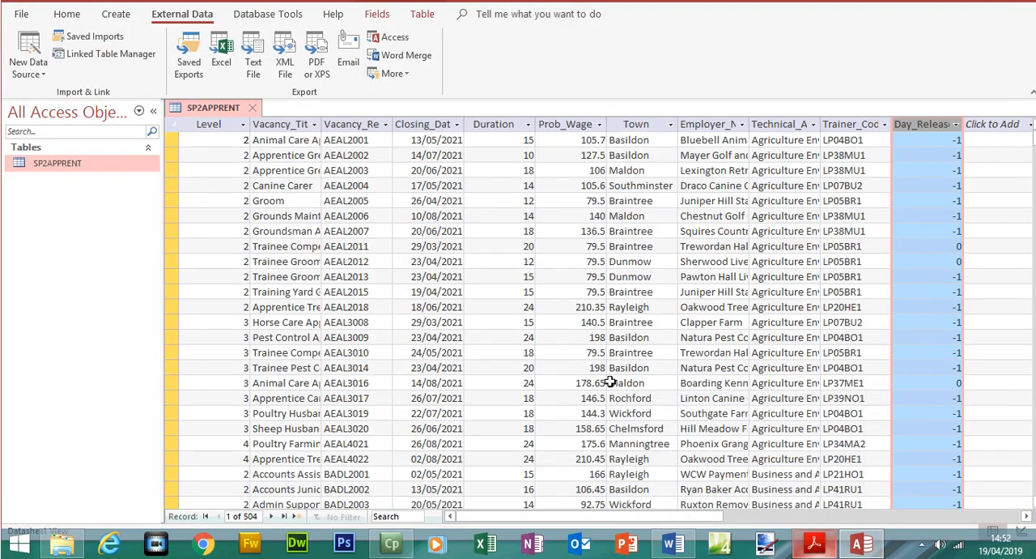
pyautogui.click(66, 38)
pyautogui.click(23, 81)
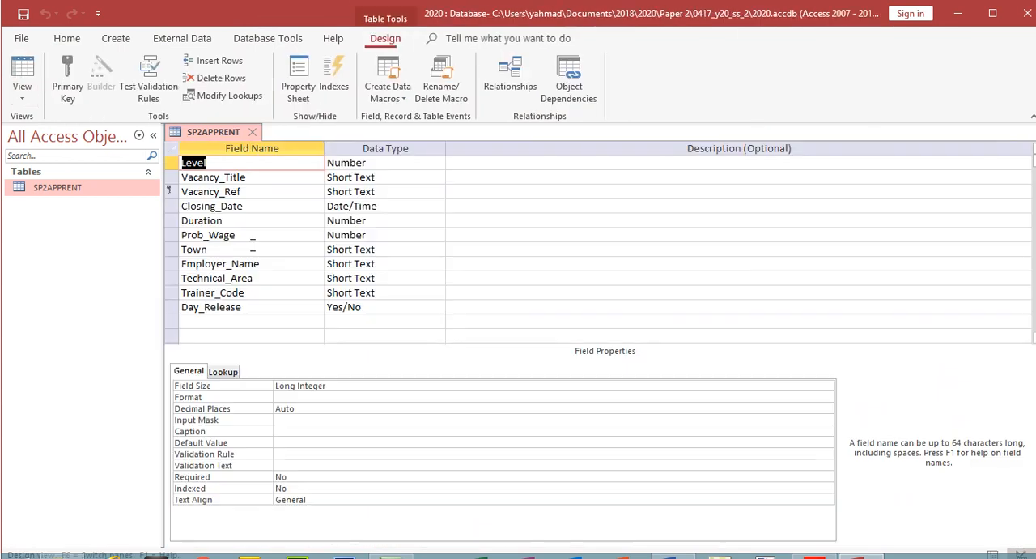
# Set the Day_Release field's format to Yes/No, save the table and show its datasheet
pyautogui.click(347, 307)
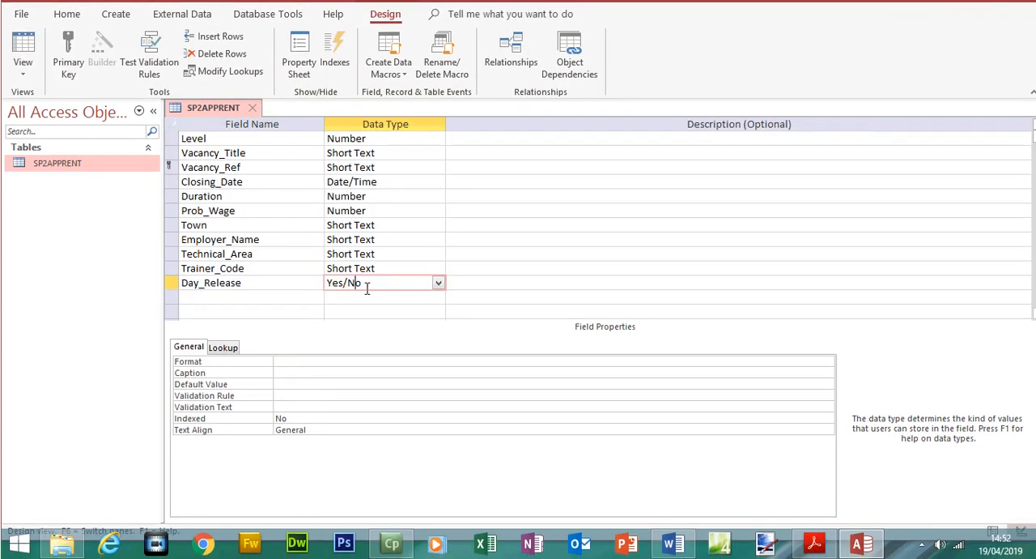
pyautogui.click(280, 361)
pyautogui.click(828, 361)
pyautogui.click(733, 382)
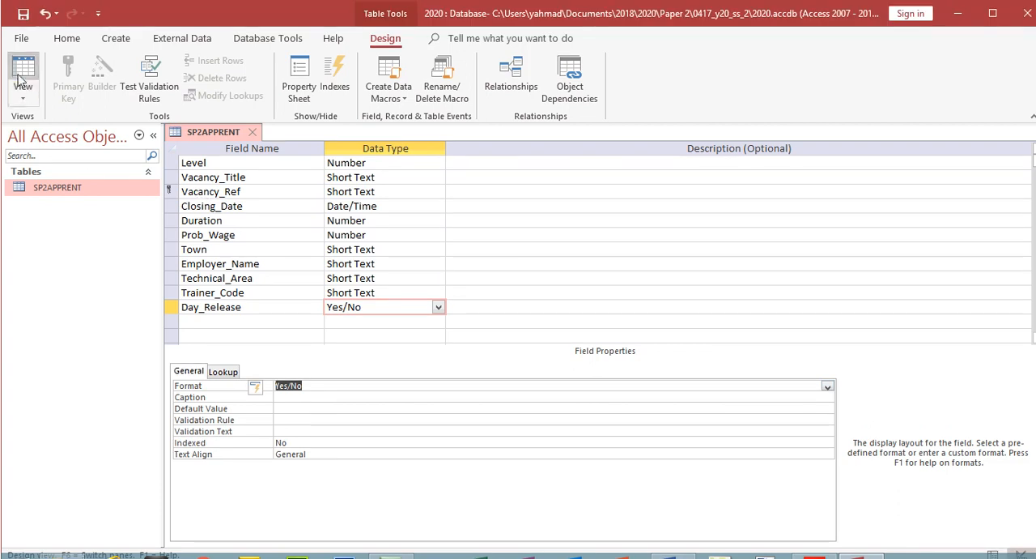
pyautogui.click(22, 81)
pyautogui.click(486, 327)
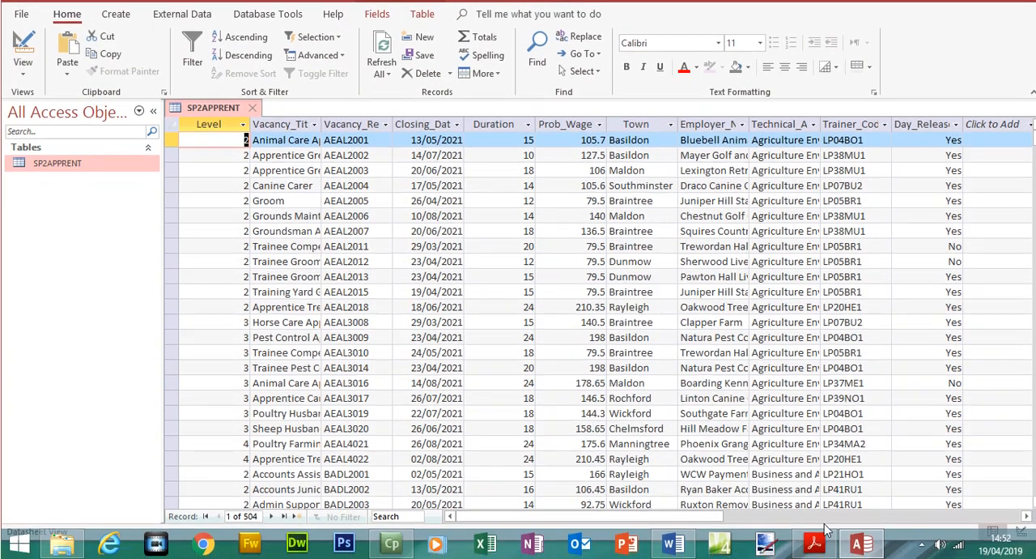
# Check the Prob_Wage format in the Acrobat Reader exam paper, and return to Access to show the table in Design view
pyautogui.click(815, 544)
pyautogui.click(534, 308)
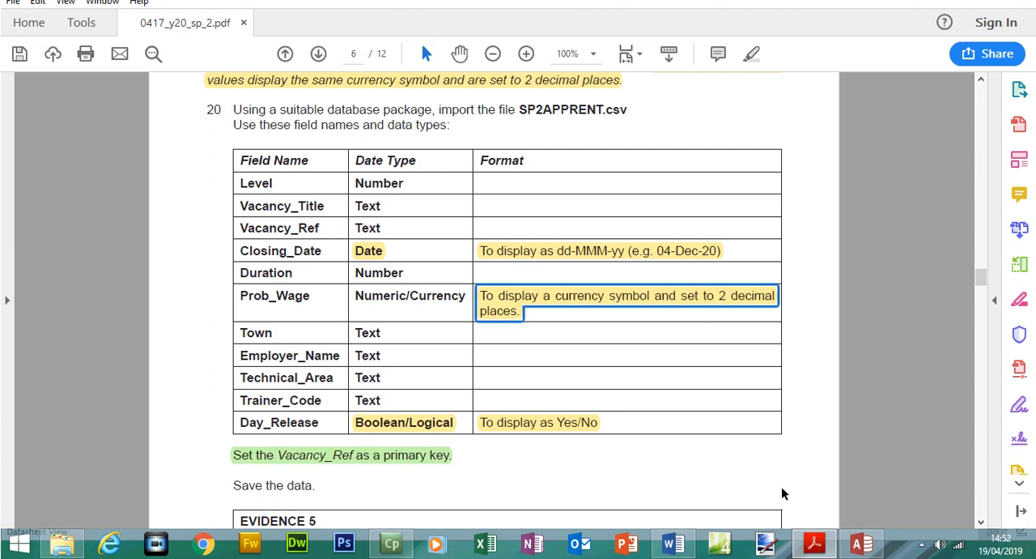
pyautogui.click(862, 544)
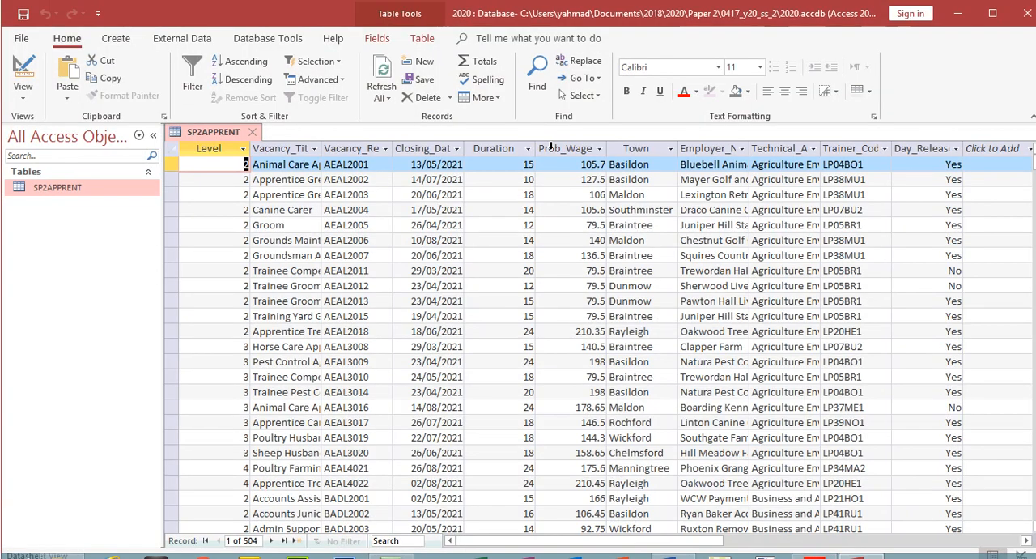
pyautogui.click(543, 147)
pyautogui.click(23, 71)
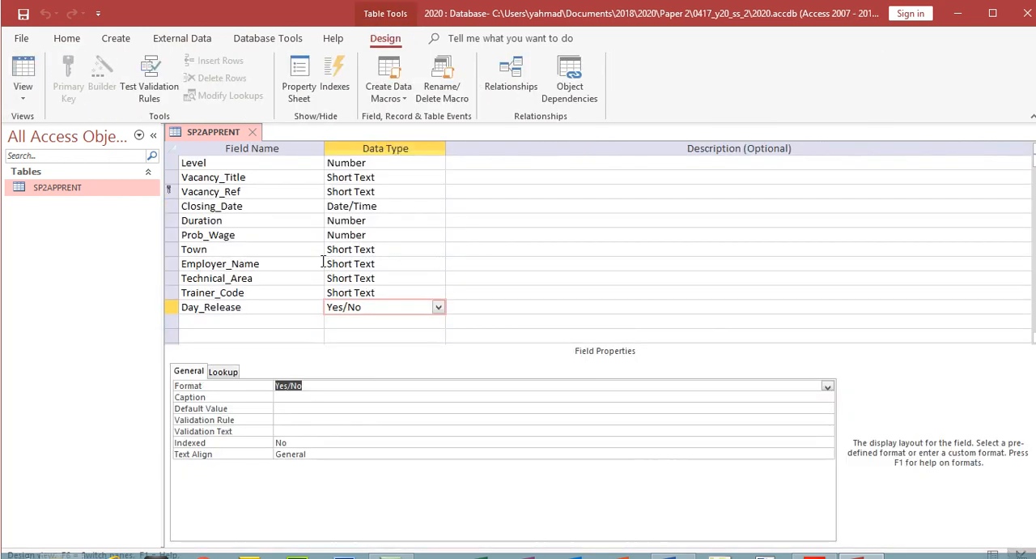
# Set the Prob_Wage field's format to Currency, save the table and show its datasheet
pyautogui.click(340, 235)
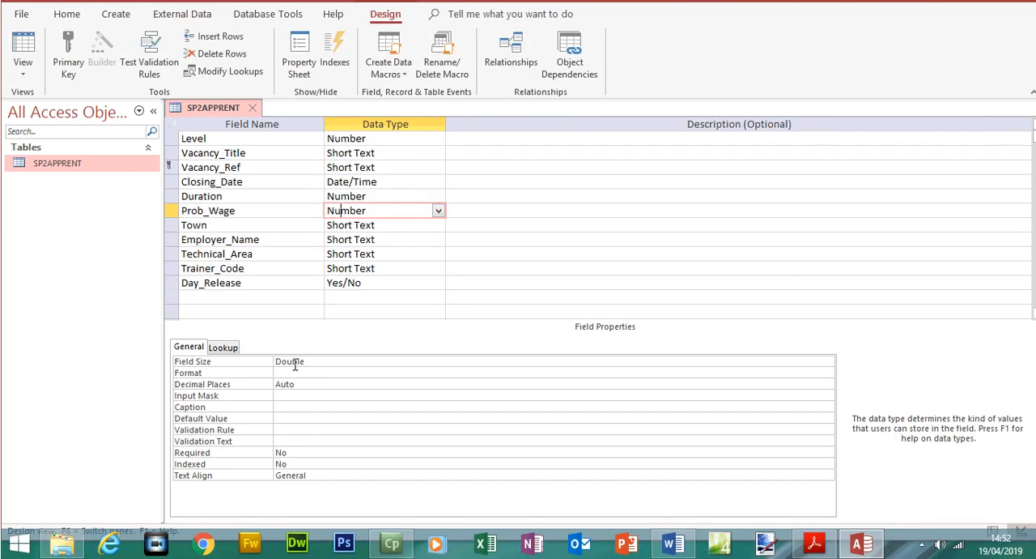
pyautogui.click(294, 373)
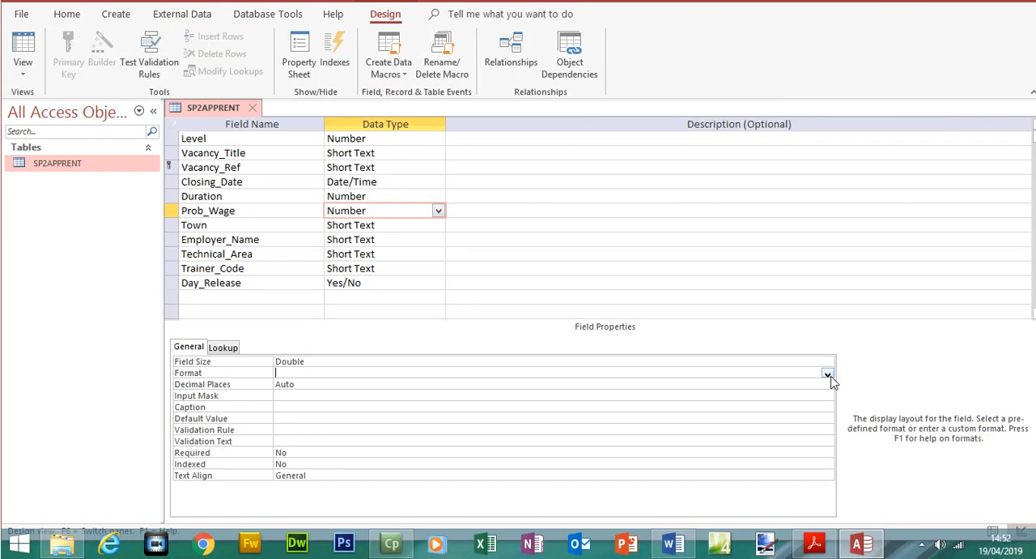
pyautogui.click(827, 375)
pyautogui.click(657, 396)
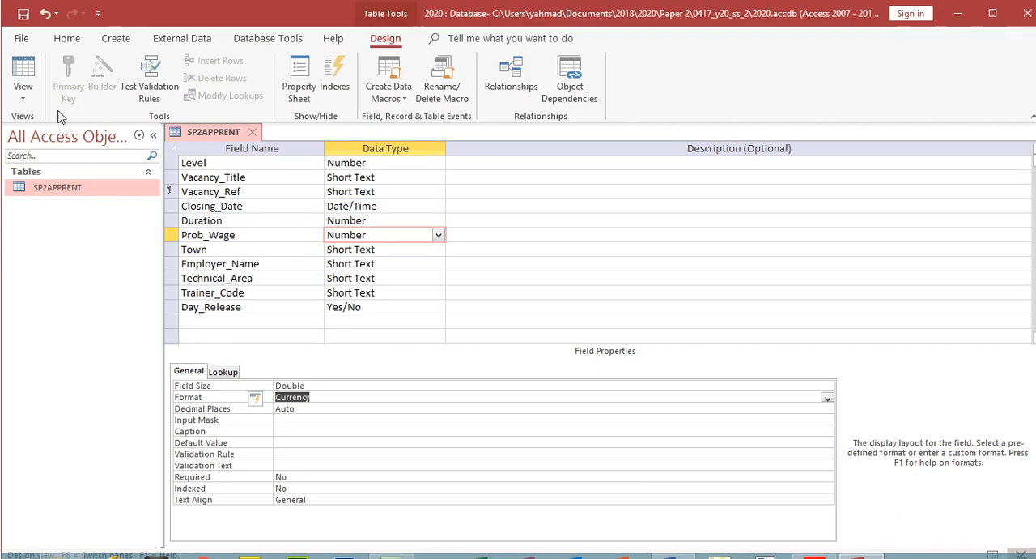
pyautogui.click(23, 49)
pyautogui.click(494, 329)
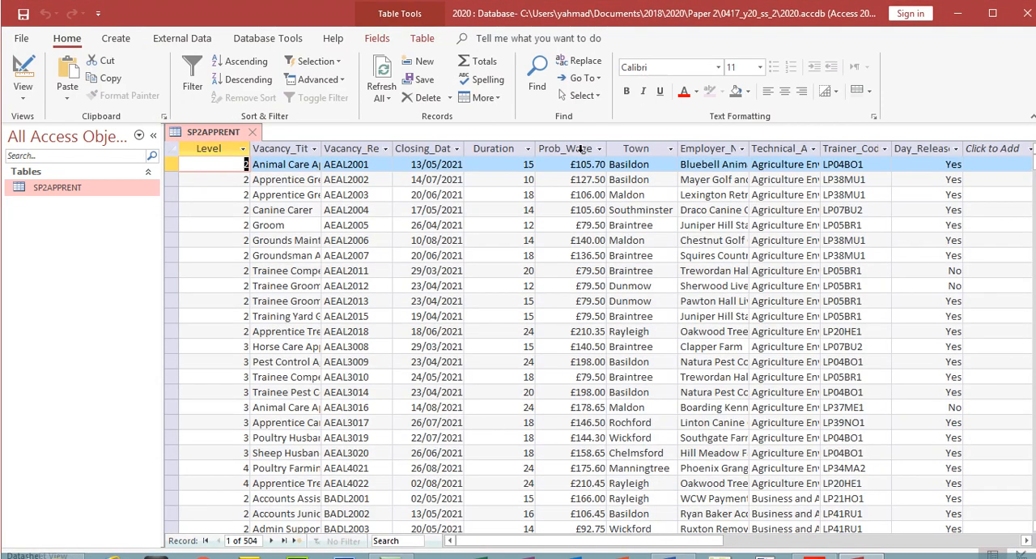
# Inspect the Prob_Wage values, set the field's decimal places to 2 in the table design, and save the table to its datasheet
pyautogui.click(580, 148)
pyautogui.click(573, 164)
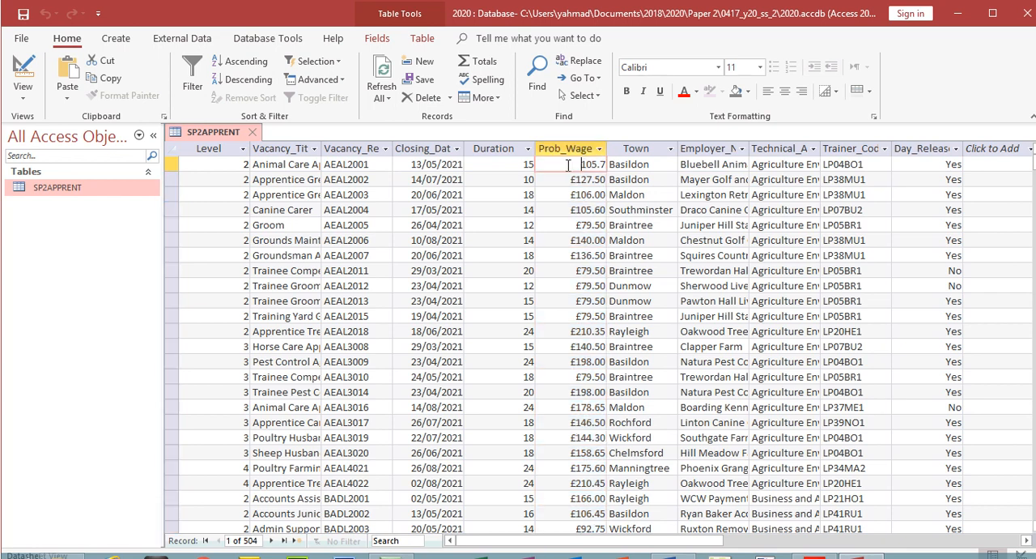
pyautogui.click(600, 272)
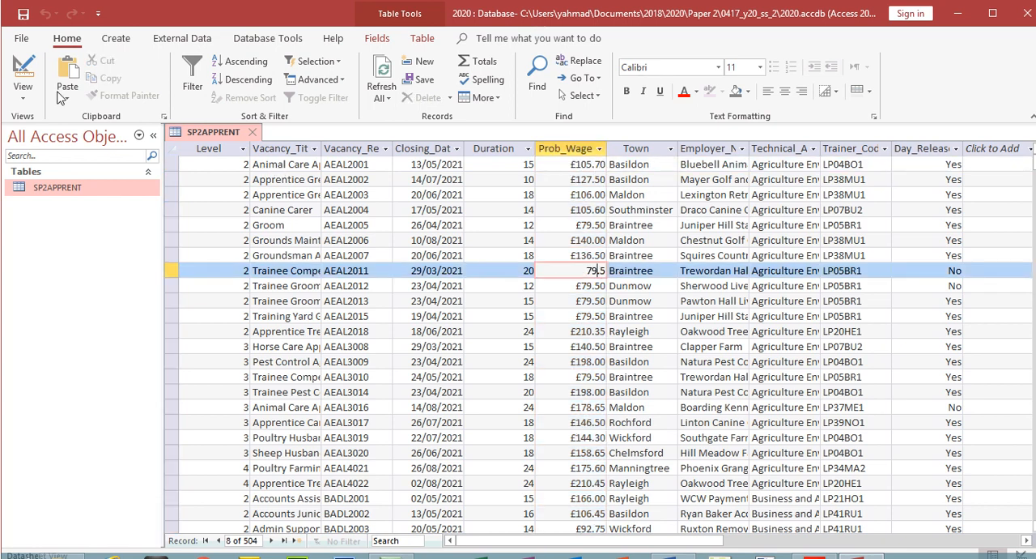
pyautogui.click(36, 77)
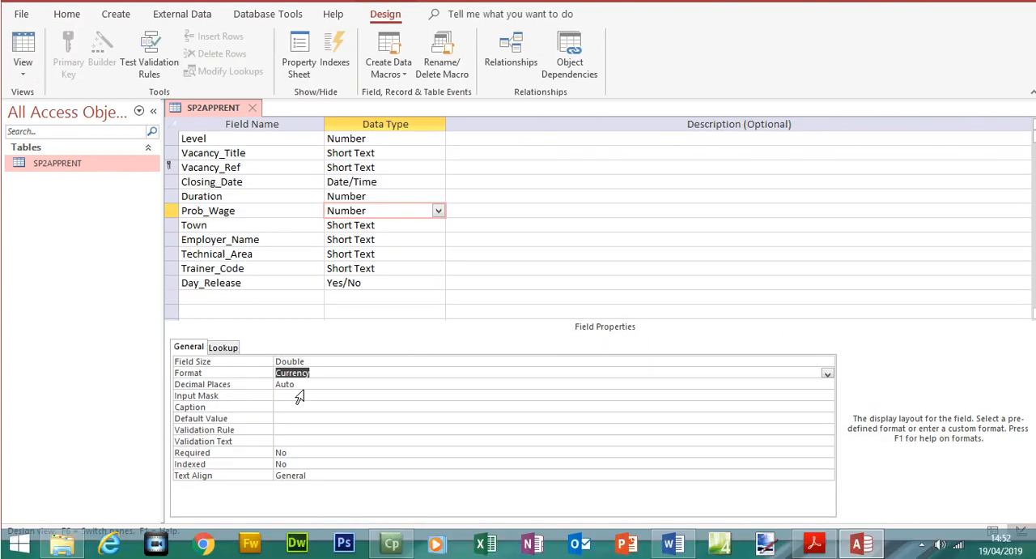
pyautogui.click(297, 385)
pyautogui.click(827, 385)
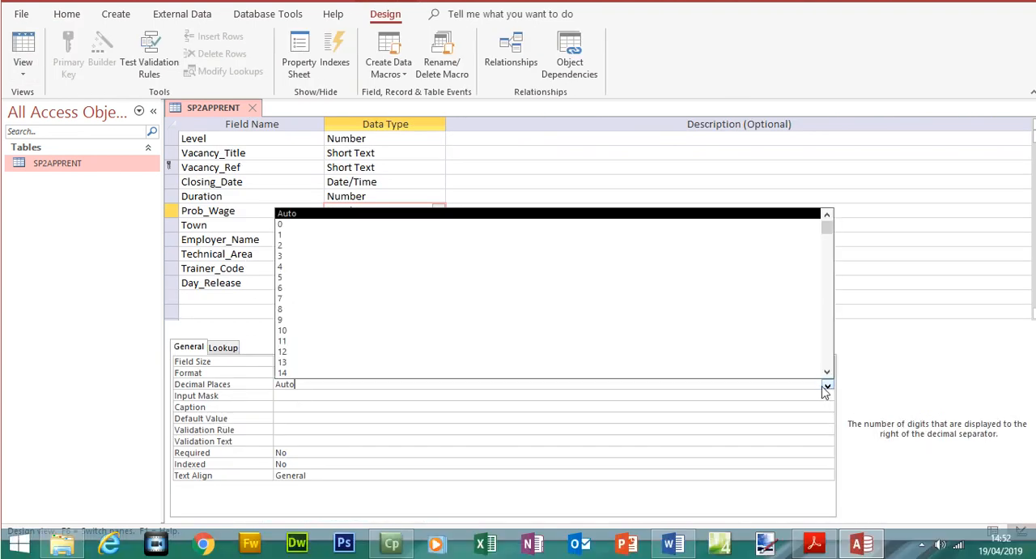
pyautogui.click(588, 246)
pyautogui.click(22, 49)
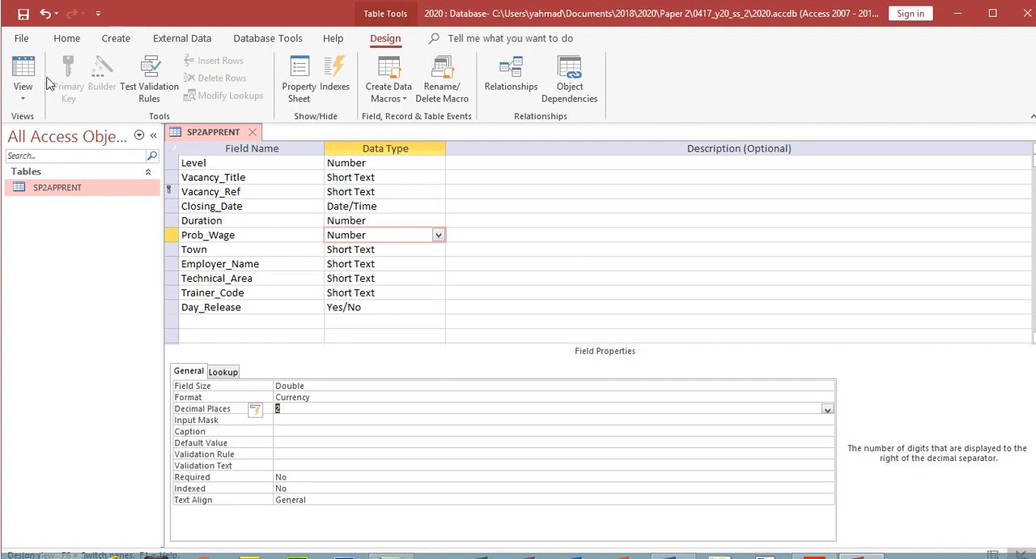
pyautogui.click(493, 331)
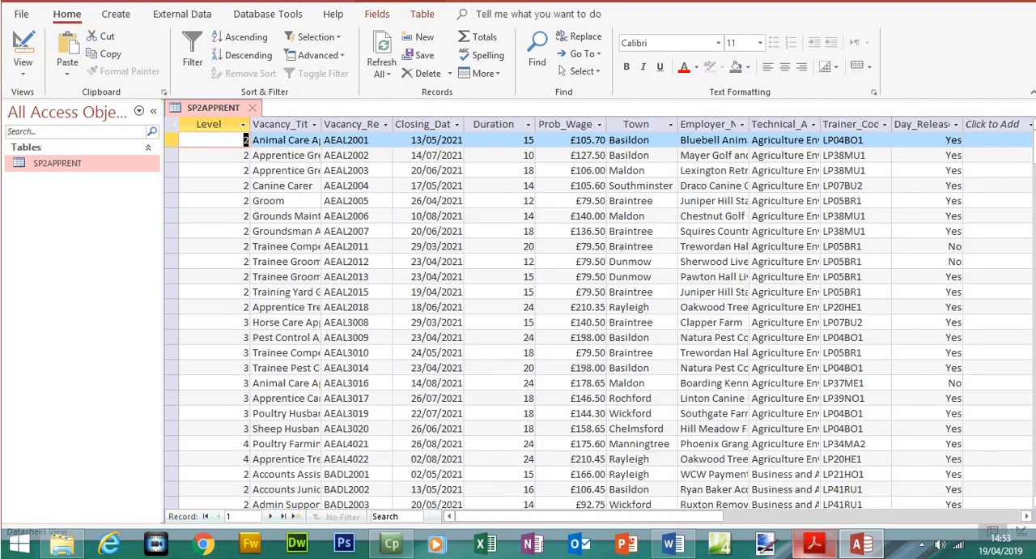
# Check the Closing_Date format in the Acrobat Reader exam paper, and return to Access to show the table's design
pyautogui.click(814, 542)
pyautogui.click(617, 257)
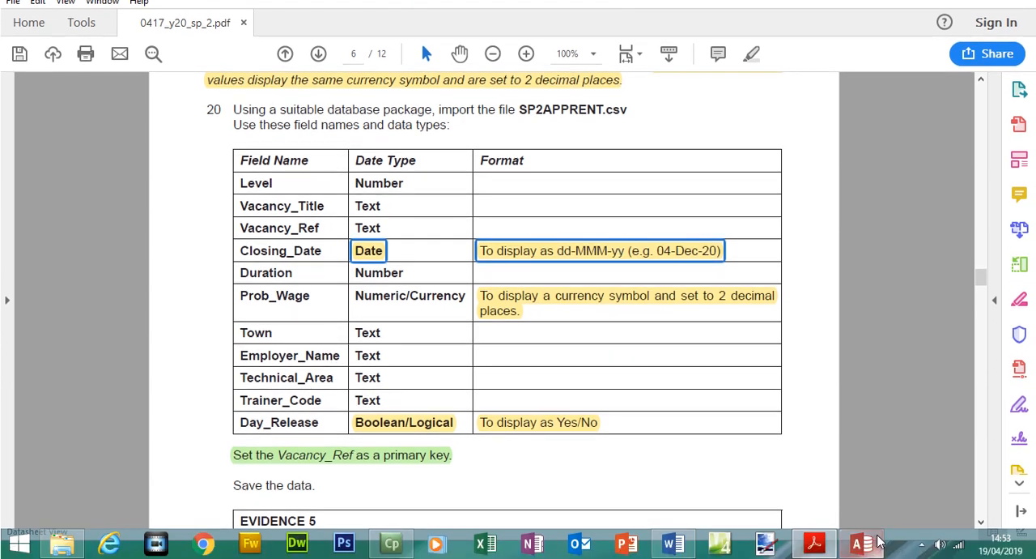
pyautogui.click(876, 556)
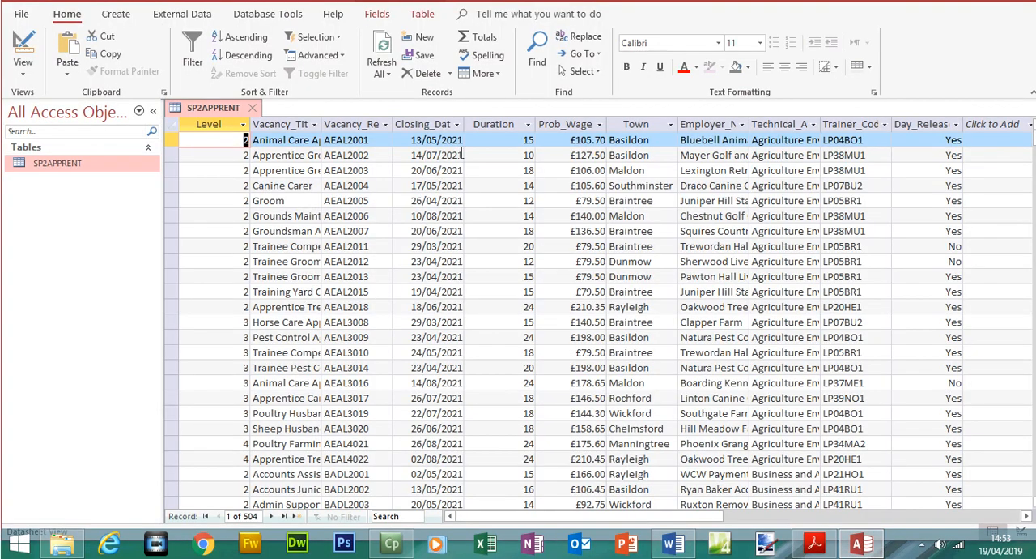
pyautogui.click(32, 46)
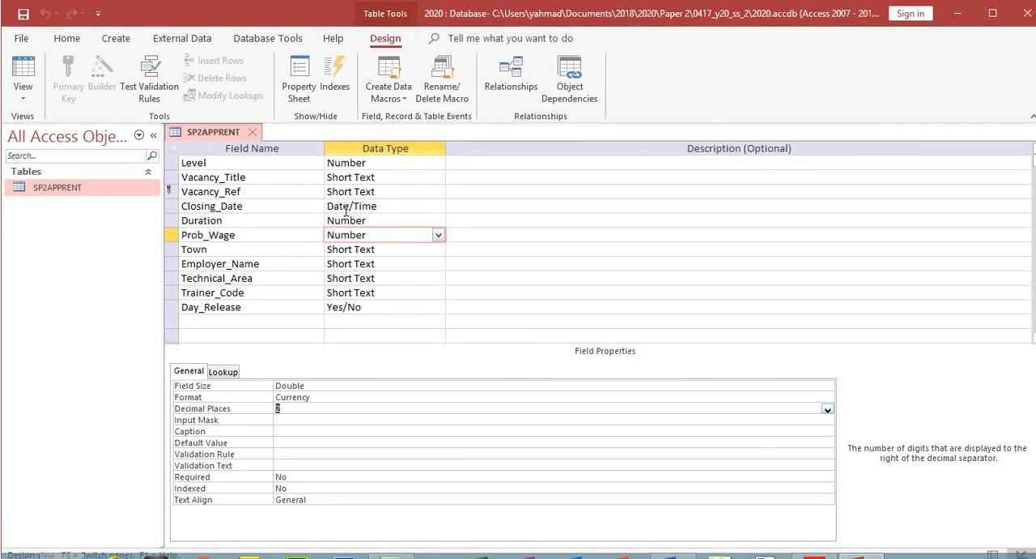
# Set the Closing_Date field's format to Medium Date, save the table and show its datasheet
pyautogui.click(344, 206)
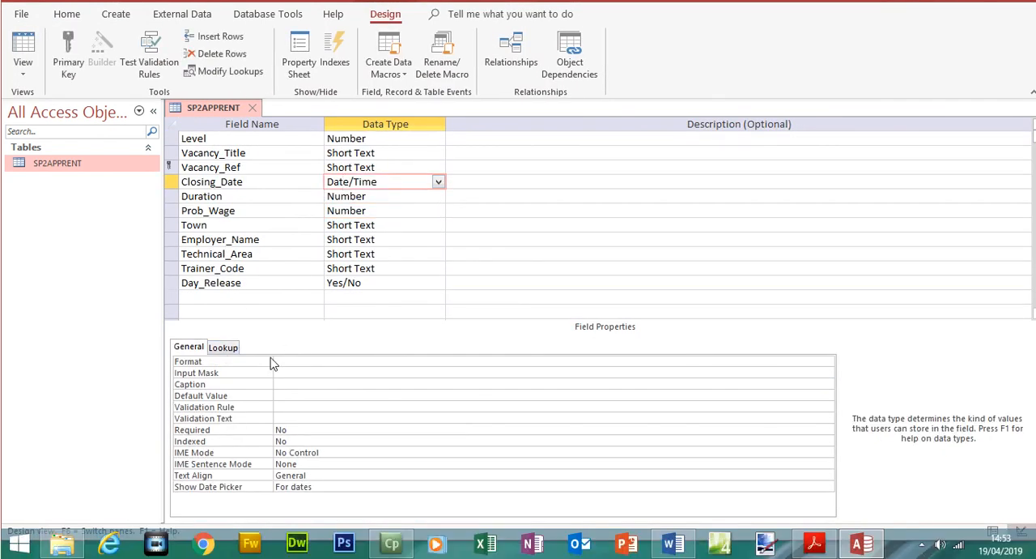
pyautogui.click(299, 385)
pyautogui.click(827, 361)
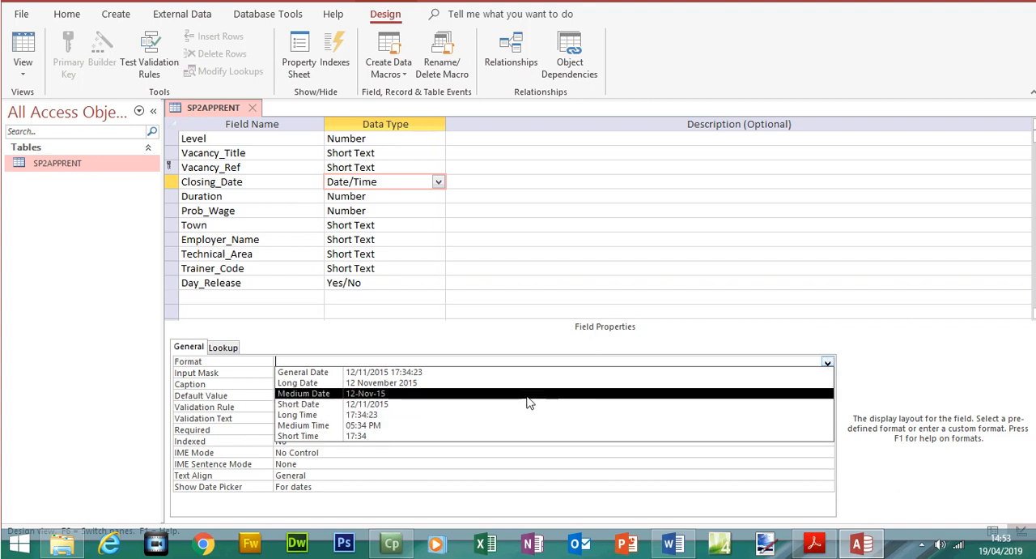
pyautogui.click(369, 394)
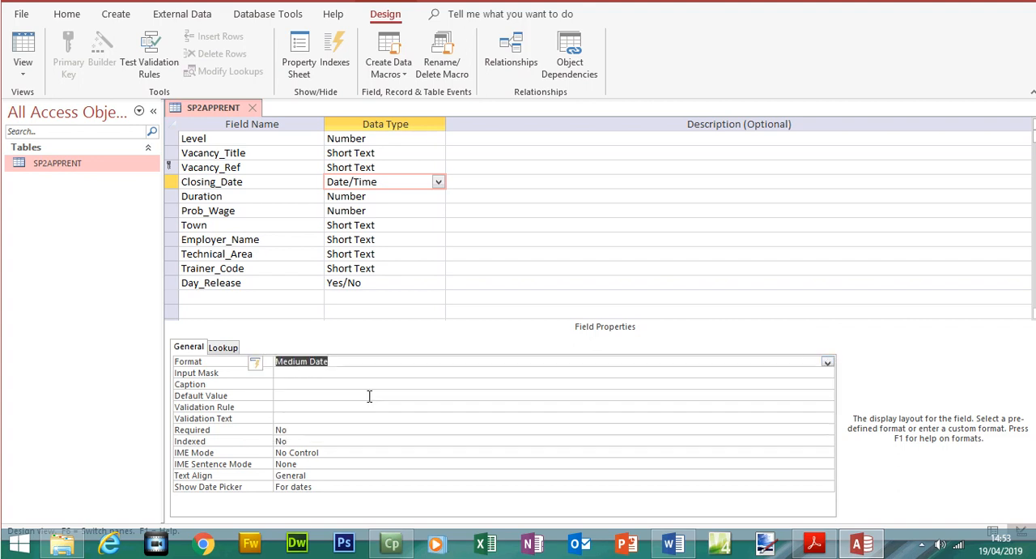
pyautogui.click(25, 47)
pyautogui.click(488, 322)
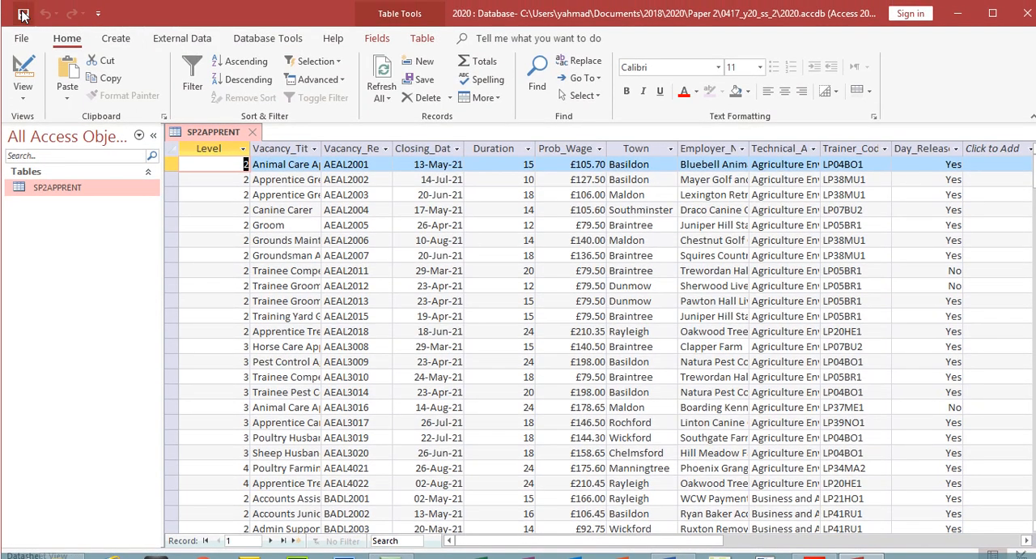
# Examine the Day_Release, Prob_Wage and Closing_Date columns in the datasheet for the required formats
pyautogui.click(928, 145)
pyautogui.click(564, 148)
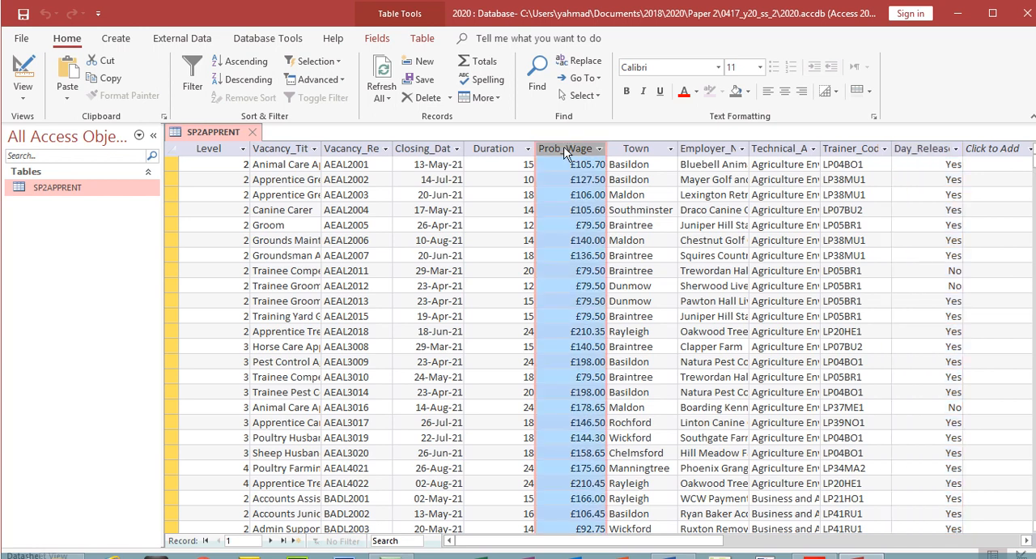
pyautogui.click(417, 149)
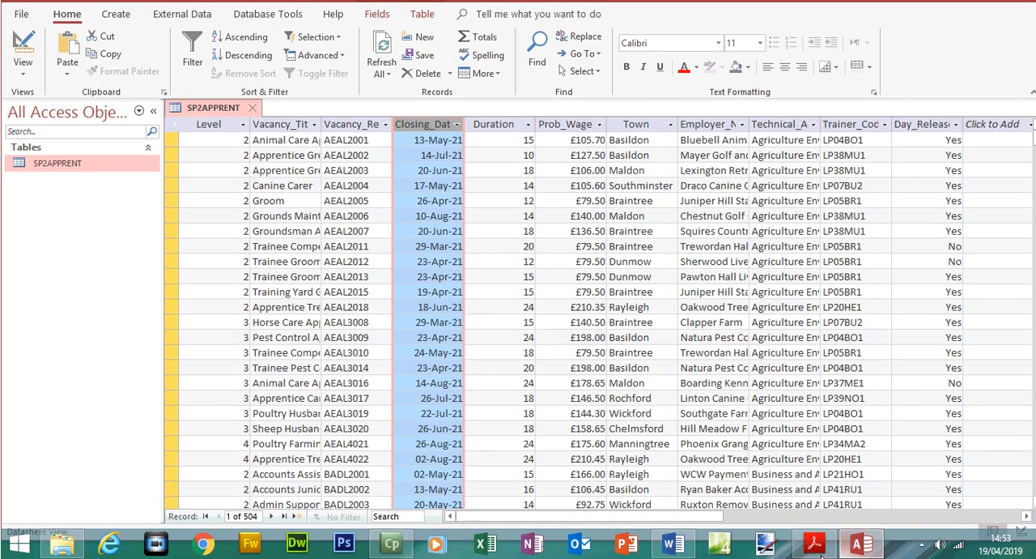
# Switch to the exam paper in Acrobat Reader and highlight the EVIDENCE 5 screenshot instruction
pyautogui.click(812, 544)
pyautogui.moveTo(981, 278); pyautogui.dragTo(986, 294)
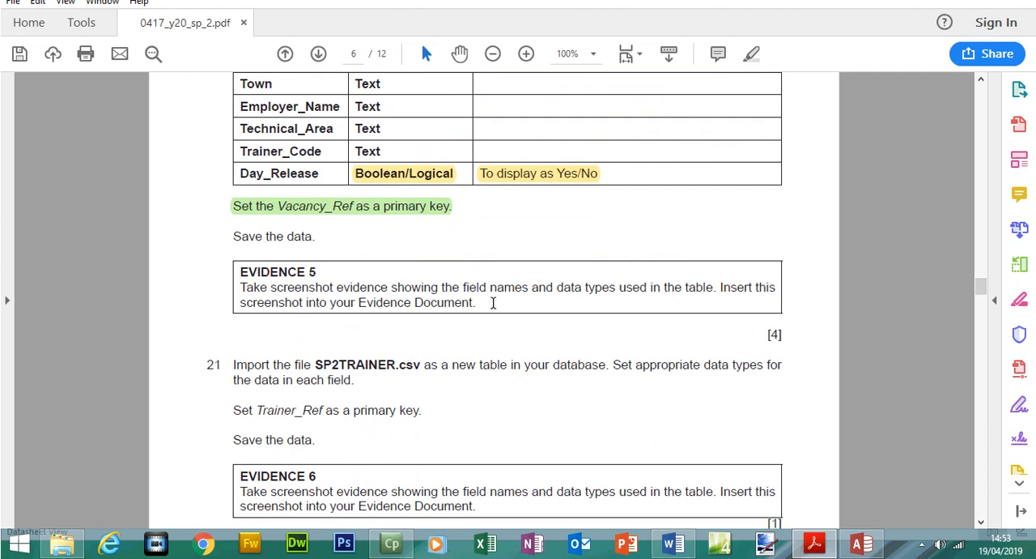
pyautogui.moveTo(486, 303); pyautogui.dragTo(240, 274)
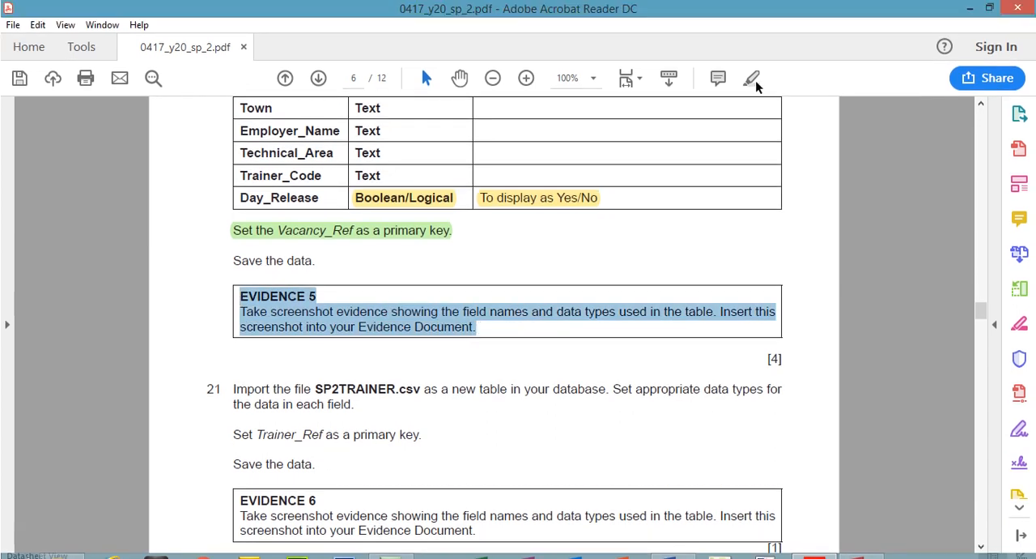
pyautogui.click(753, 79)
# Return to Access and show SP2APPRENT's field names and data types in Design view for the evidence screenshot
pyautogui.click(860, 543)
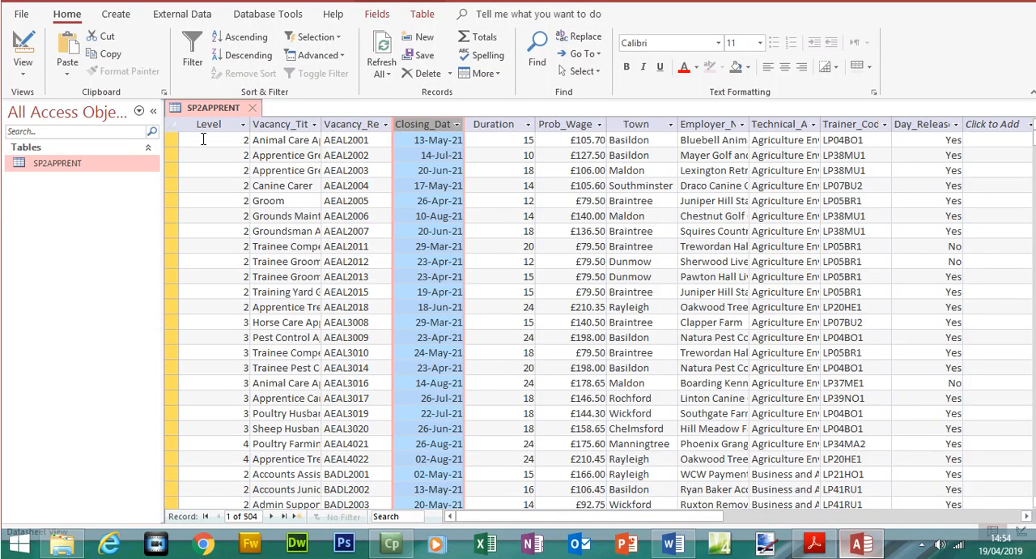
pyautogui.click(22, 49)
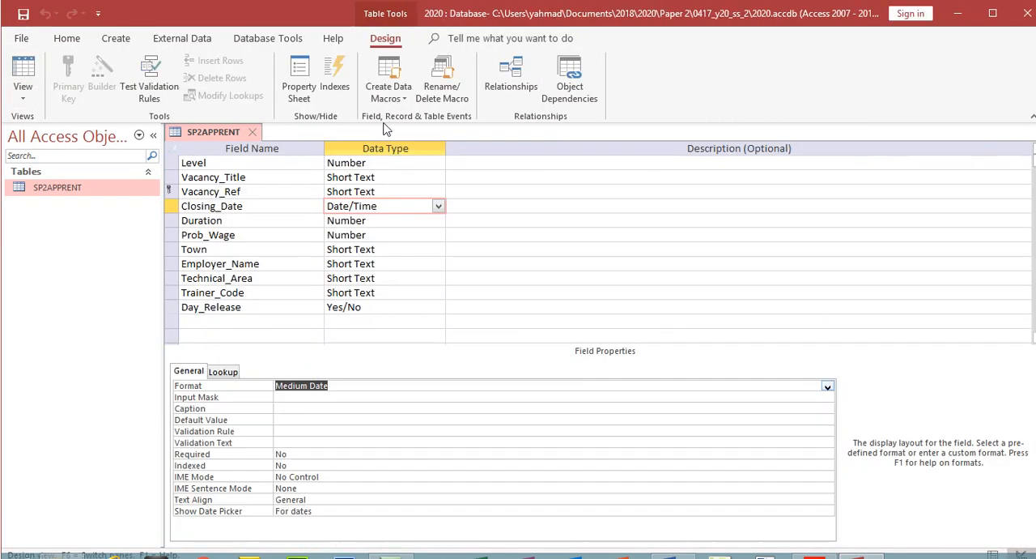
pyautogui.click(234, 159)
pyautogui.click(534, 263)
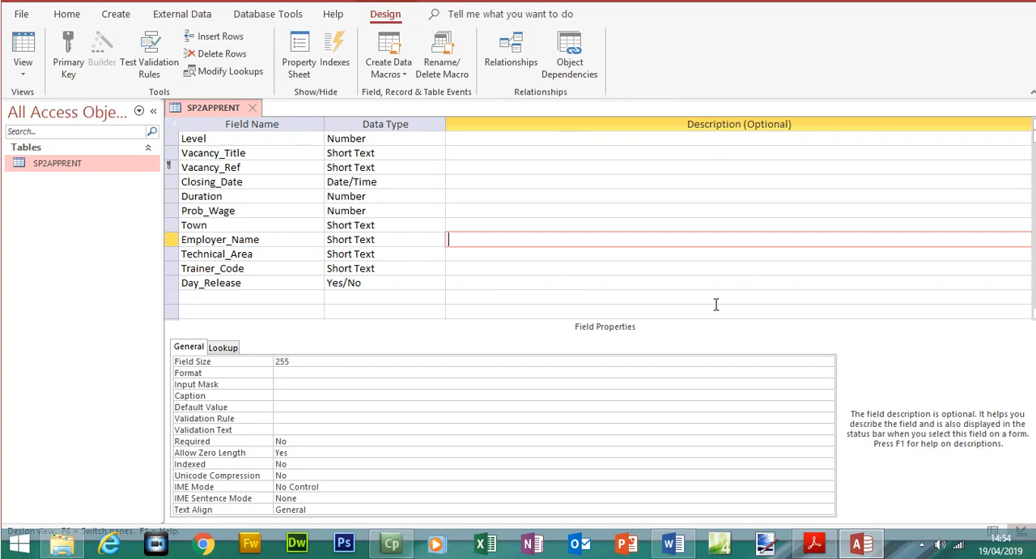
# Switch to the SP2EVIDENCE1234 document in Word and move the Step 20 - EVIDENCE 5 heading onto a new page
pyautogui.click(672, 543)
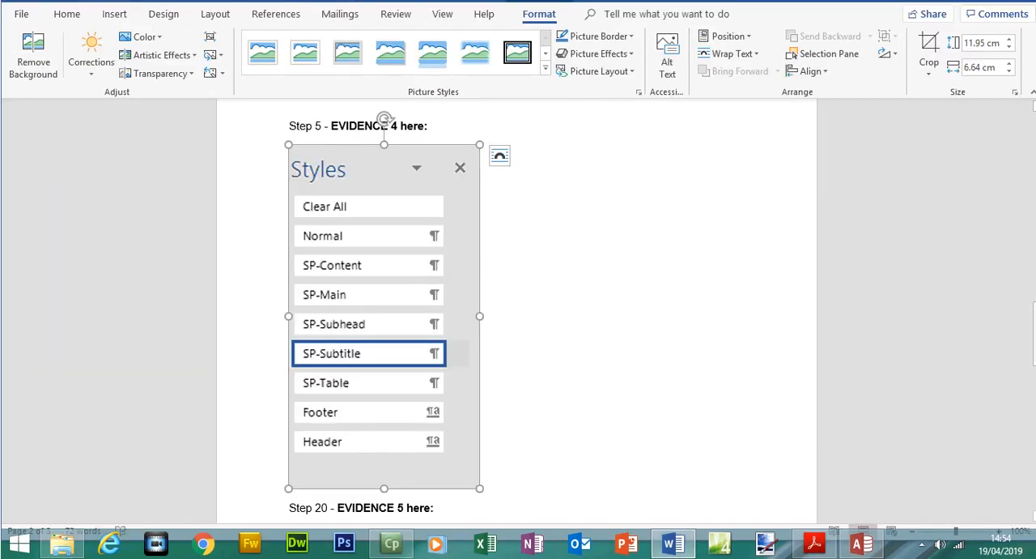
pyautogui.scroll(-5, 486, 266)
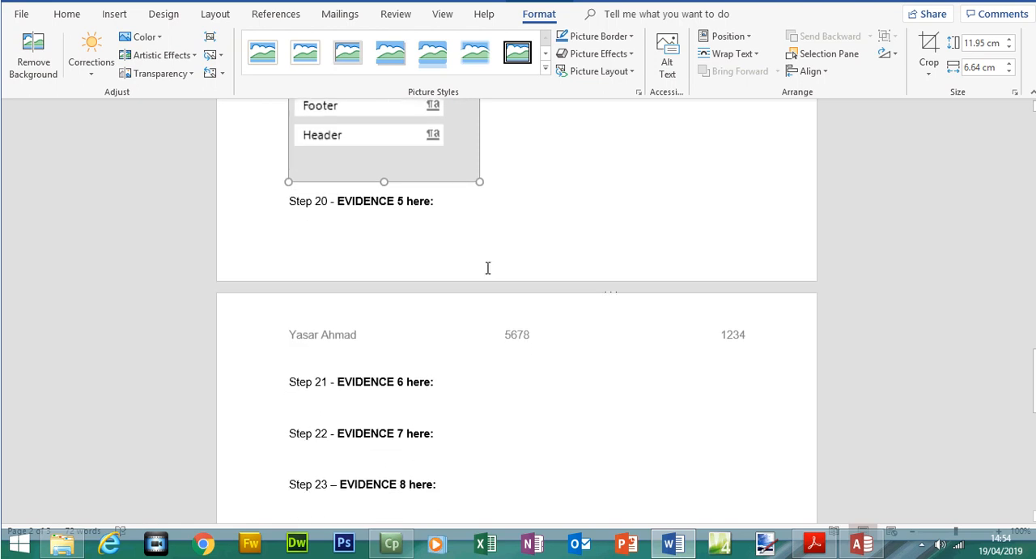
pyautogui.click(285, 225)
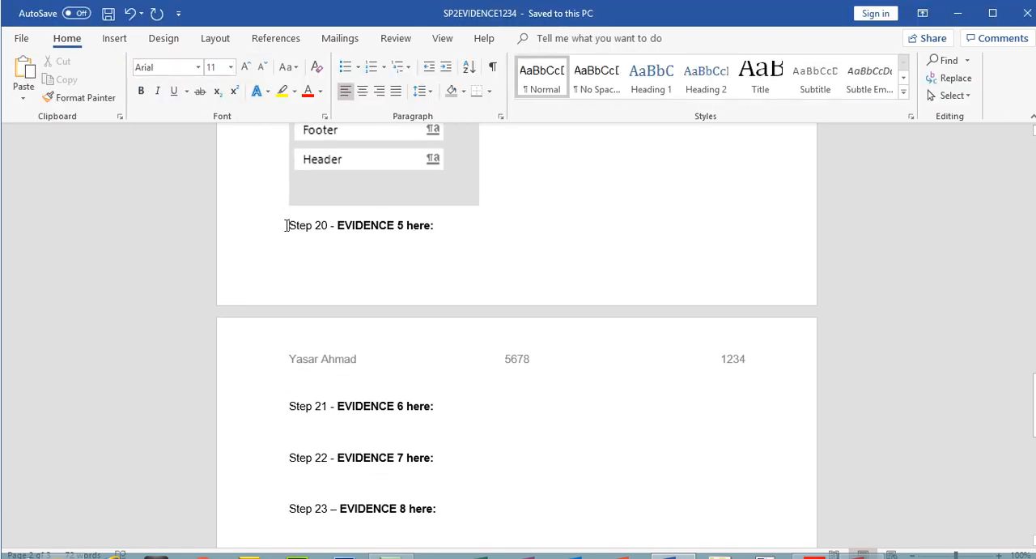
pyautogui.hotkey('ctrl', 'Return')
# Paste the SP2APPRENT design screenshot under Step 20 - EVIDENCE 5 and crop it to the field names and data types
pyautogui.click(335, 396)
pyautogui.hotkey('ctrl', 'v')
pyautogui.doubleClick(335, 376)
pyautogui.click(927, 70)
pyautogui.moveTo(316, 294); pyautogui.dragTo(359, 322)
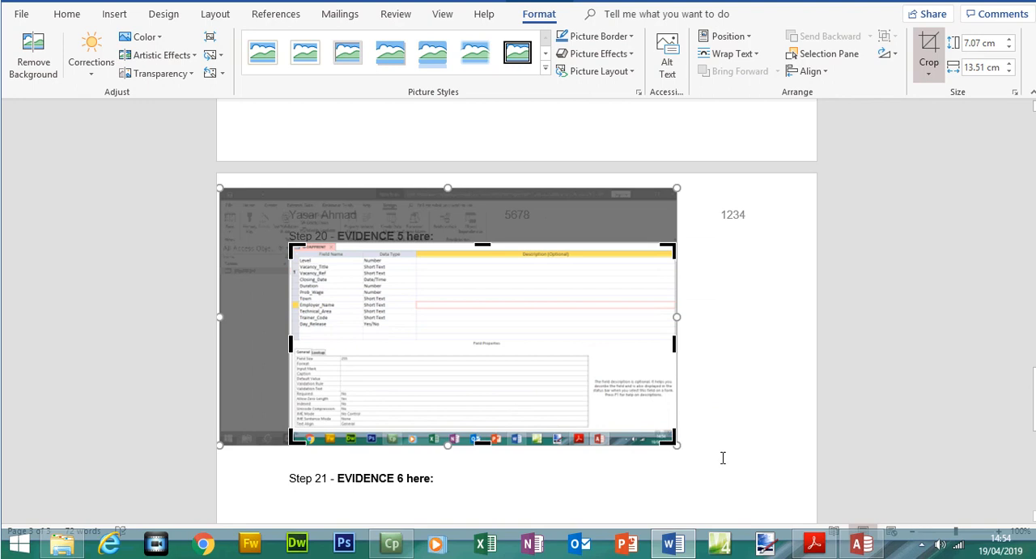
pyautogui.moveTo(668, 440); pyautogui.dragTo(408, 348)
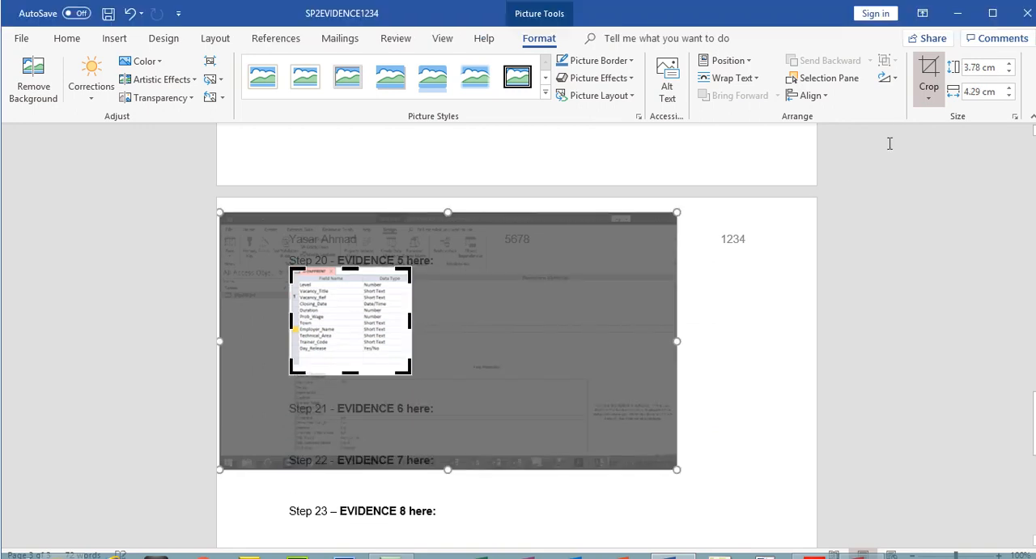
pyautogui.click(931, 71)
# Enlarge the cropped EVIDENCE 5 picture to about 10.98 cm high by 12.44 cm wide and check its fit on the page
pyautogui.moveTo(411, 372); pyautogui.dragTo(645, 442)
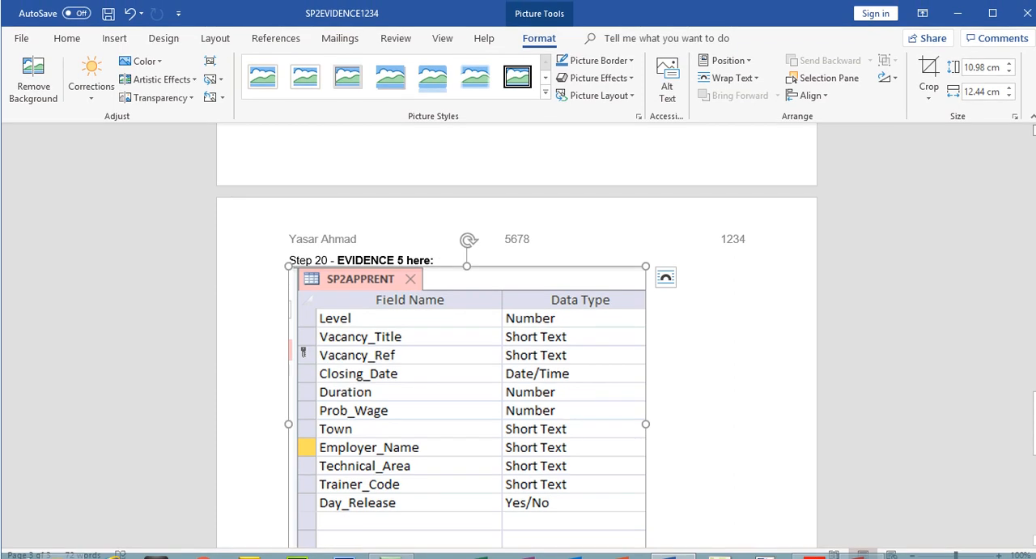
pyautogui.scroll(2, 974, 269)
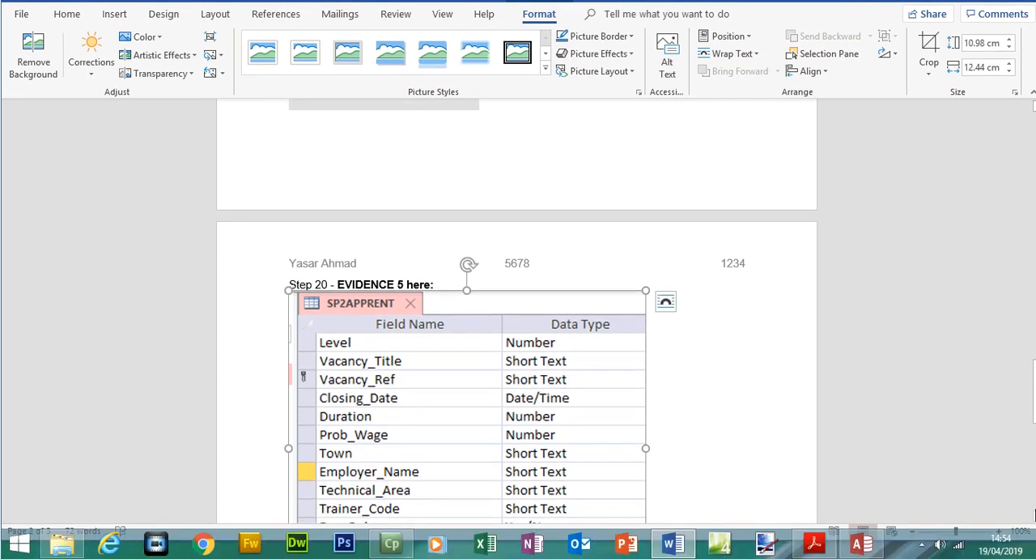
pyautogui.scroll(-8, 988, 264)
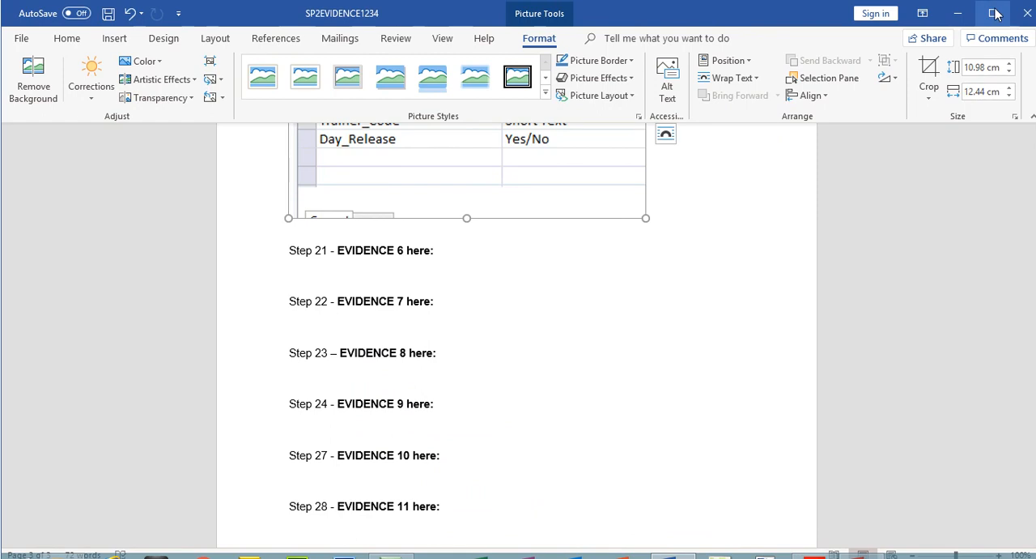
pyautogui.click(996, 14)
pyautogui.moveTo(1032, 451); pyautogui.dragTo(1032, 422)
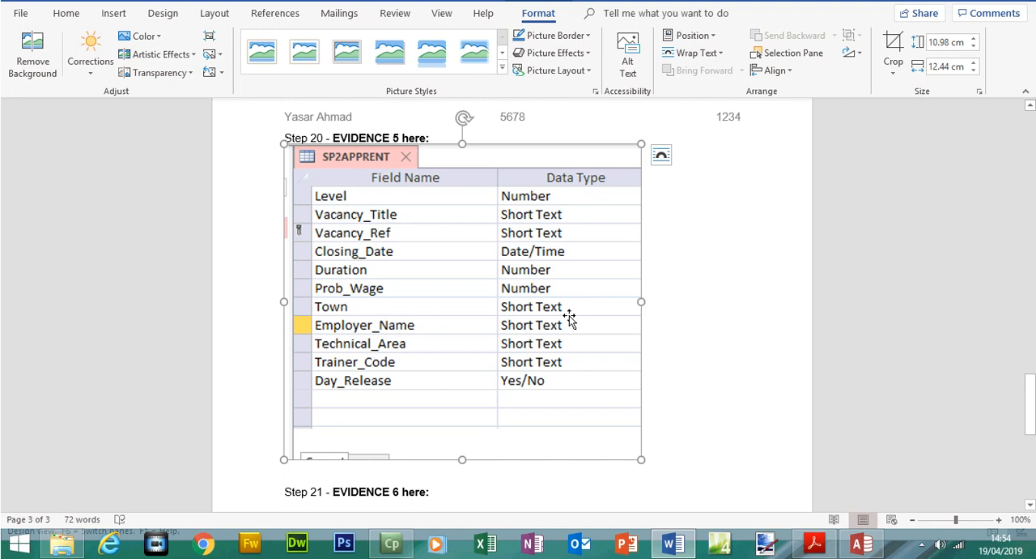
# Delete the EVIDENCE 5 picture and switch to Access to show the Prob_Wage field's properties in SP2APPRENT's design for a new screenshot
pyautogui.press('Delete')
pyautogui.click(856, 547)
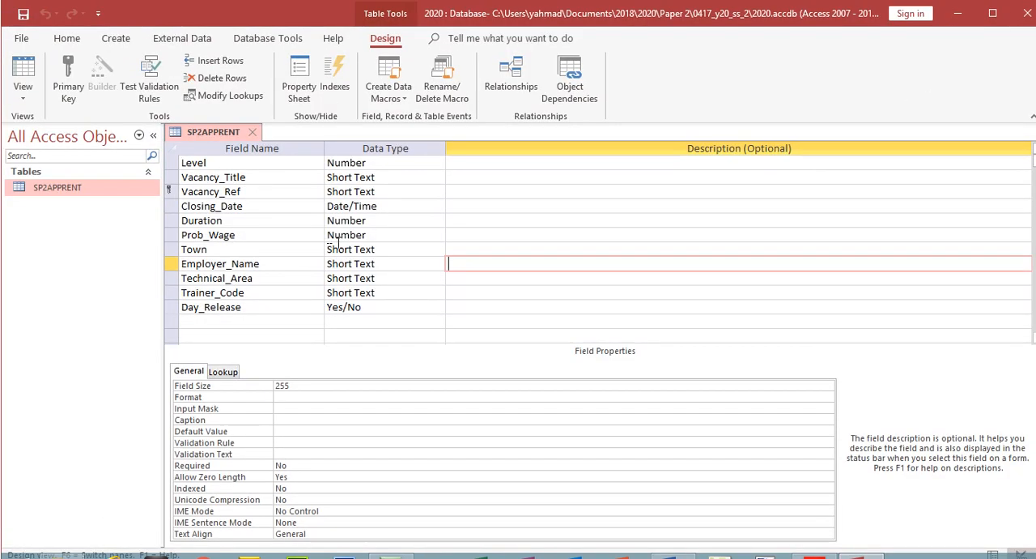
pyautogui.click(338, 235)
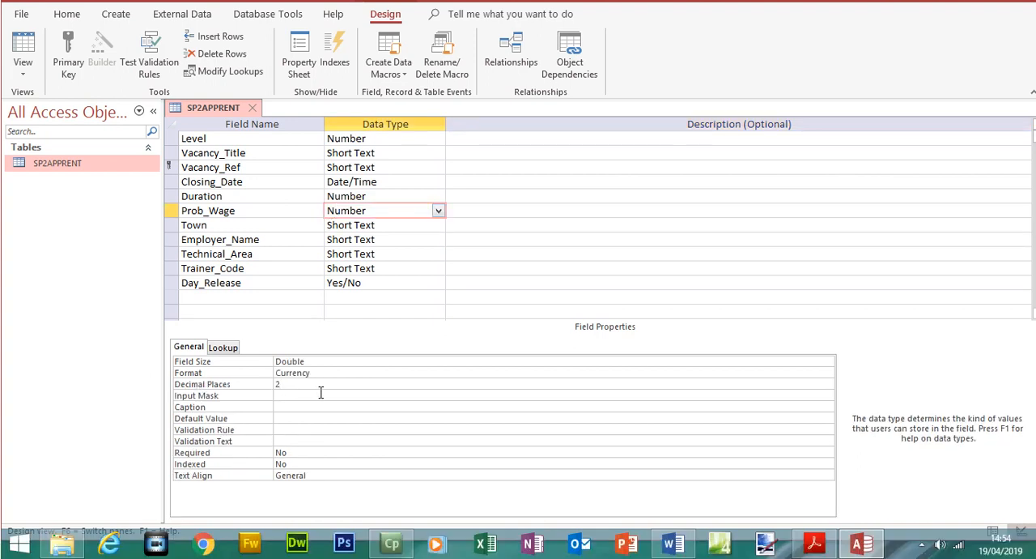
# Paste the new screenshot under EVIDENCE 5 in Word, crop it to the field list and Prob_Wage format properties, and enlarge it to about 12.81 cm wide
pyautogui.click(672, 544)
pyautogui.hotkey('ctrl', 'v')
pyautogui.doubleClick(415, 185)
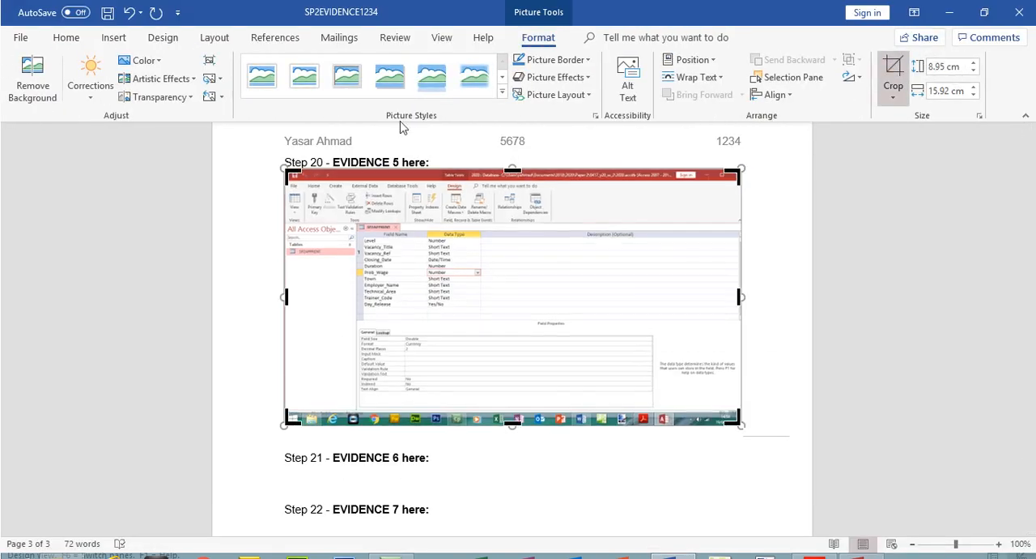
pyautogui.moveTo(289, 172); pyautogui.dragTo(358, 219)
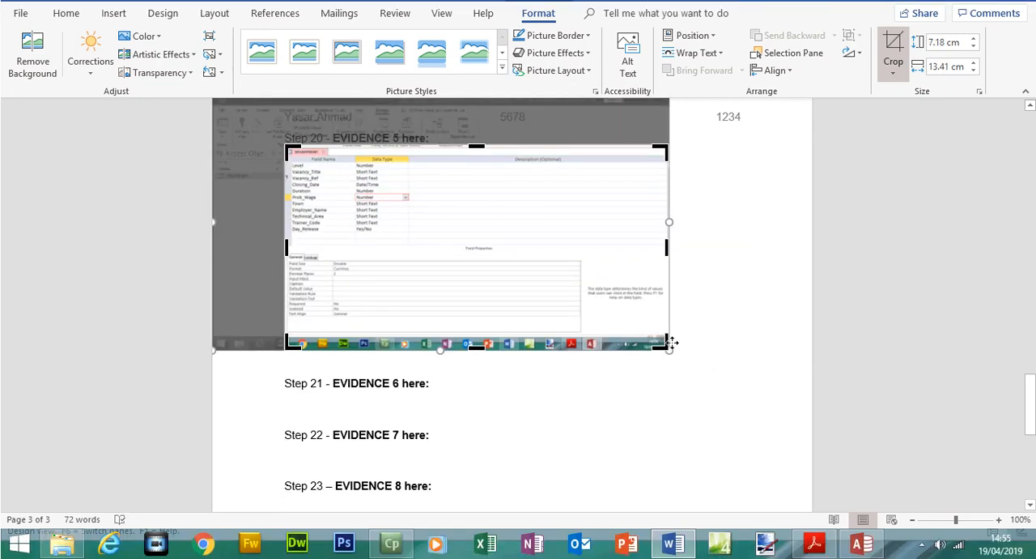
pyautogui.moveTo(663, 340); pyautogui.dragTo(407, 276)
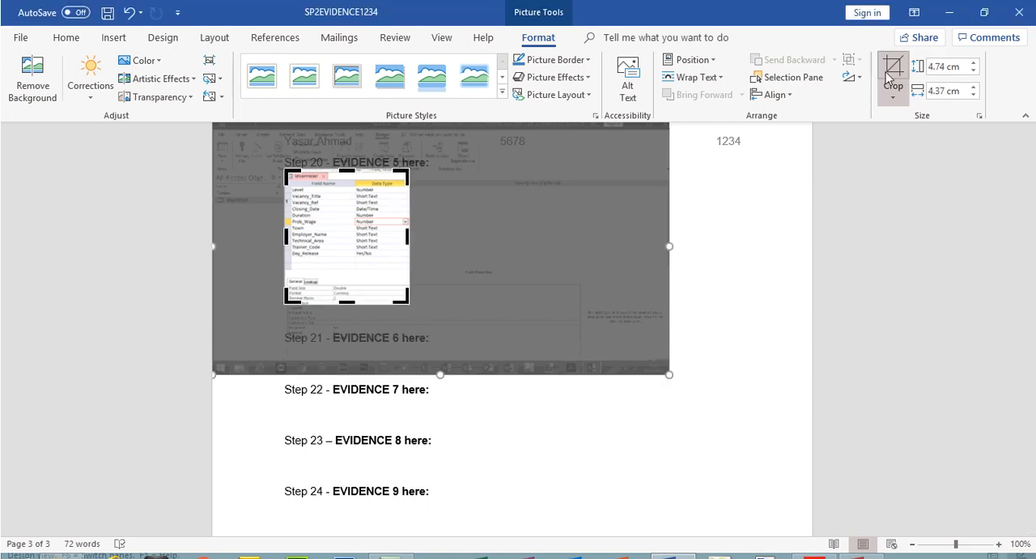
pyautogui.click(890, 54)
pyautogui.moveTo(410, 306); pyautogui.dragTo(653, 392)
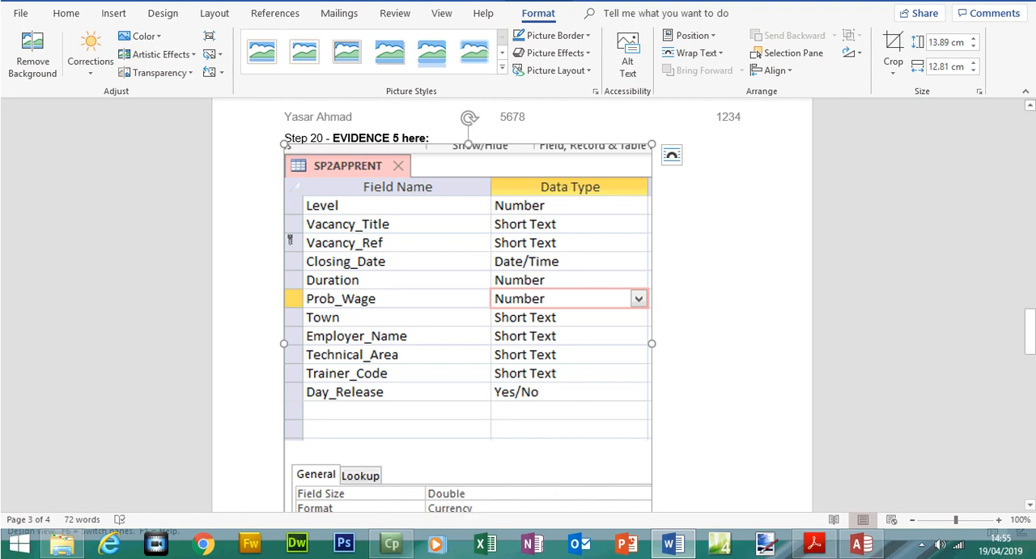
pyautogui.scroll(-2, 405, 476)
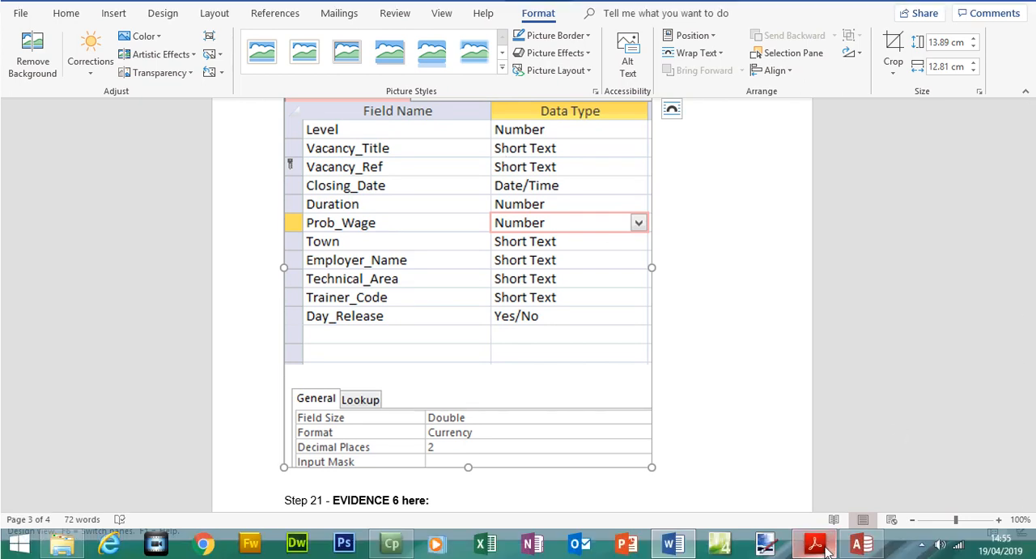
# Switch to the exam paper in Acrobat Reader and select question 21's instruction to import SP2TRAINER.csv as a new table
pyautogui.click(813, 546)
pyautogui.scroll(-3, 982, 296)
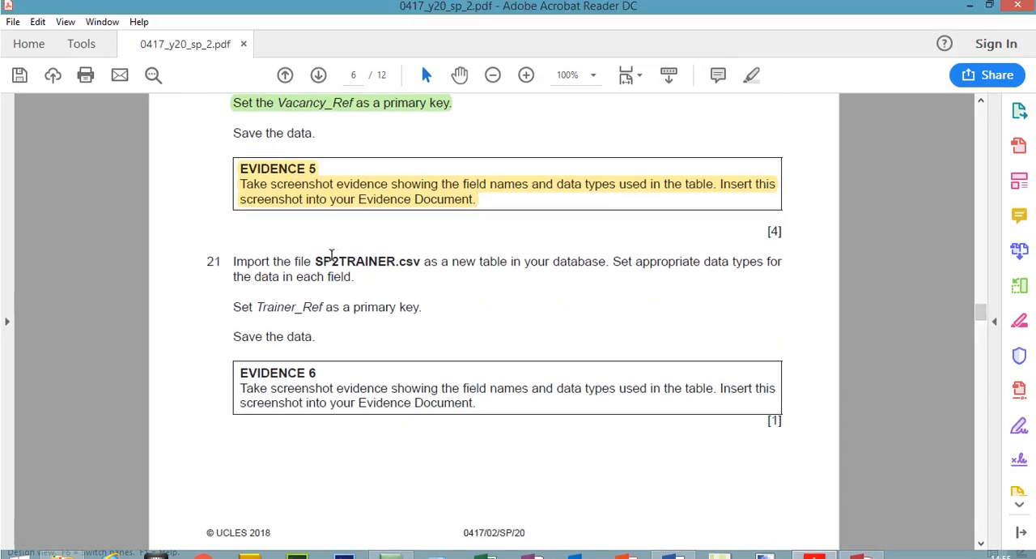
pyautogui.moveTo(315, 240); pyautogui.dragTo(570, 274)
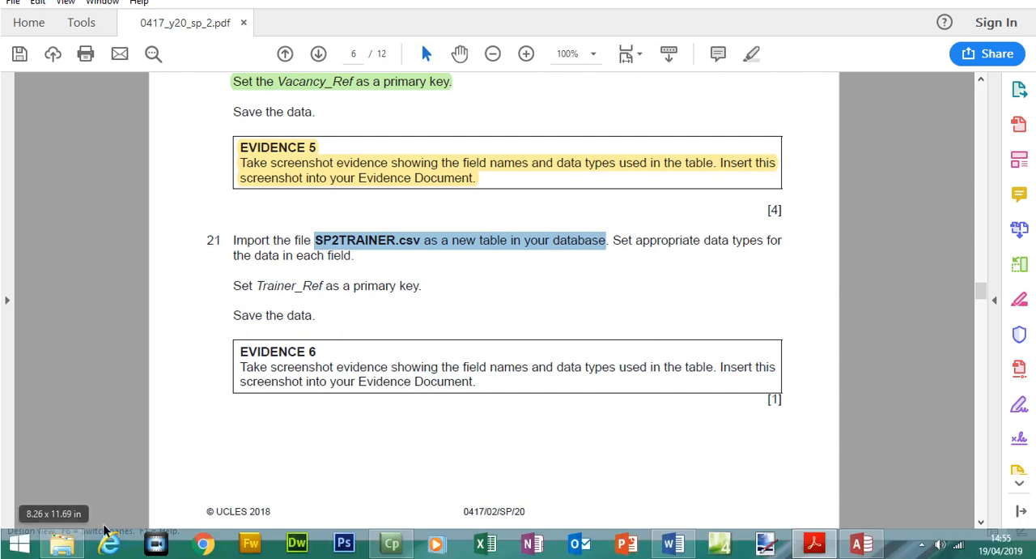
# Open SP2TRAINER from the 0417_y20_ss_2 folder in Excel and widen its columns to examine the data in each field
pyautogui.click(61, 544)
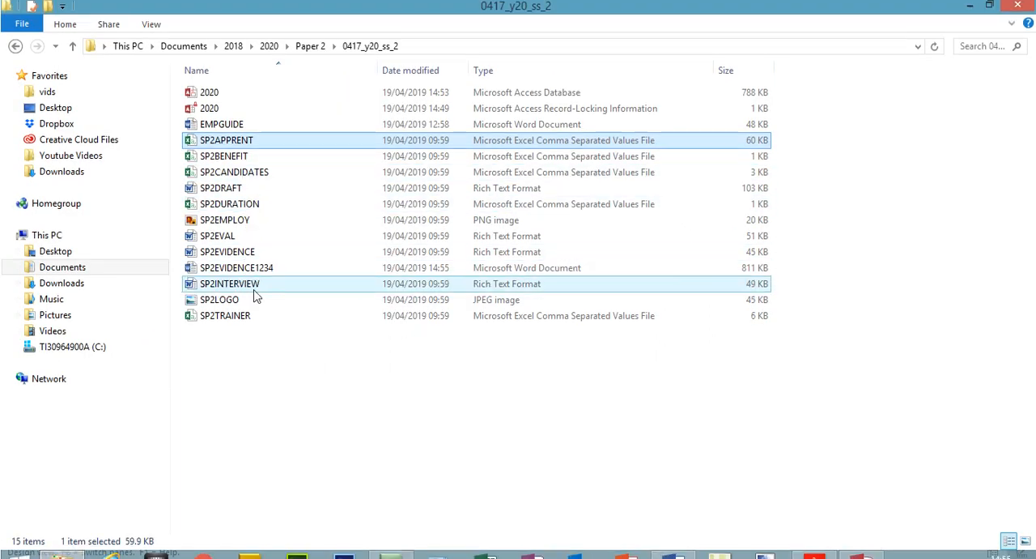
pyautogui.click(243, 320)
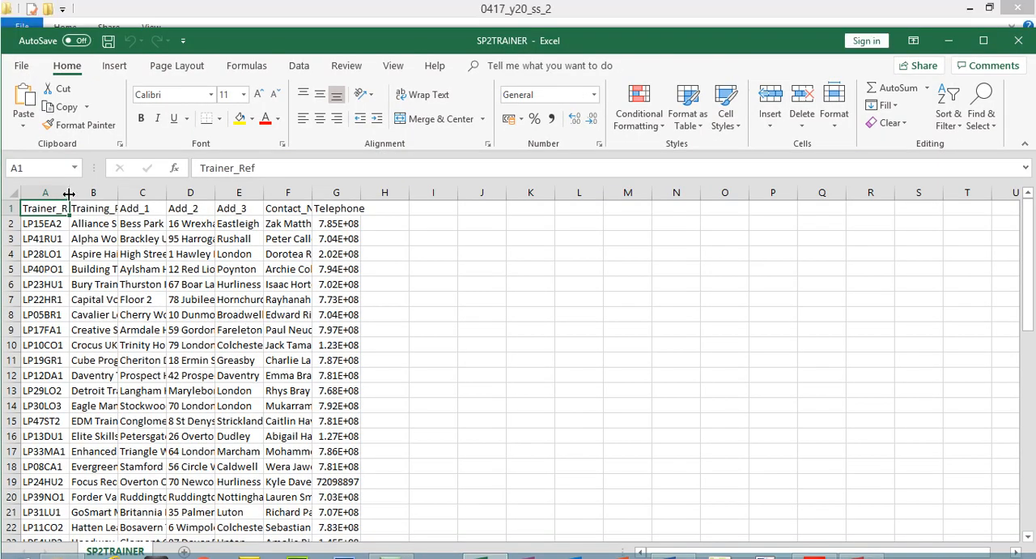
pyautogui.doubleClick(70, 190)
pyautogui.doubleClick(126, 192)
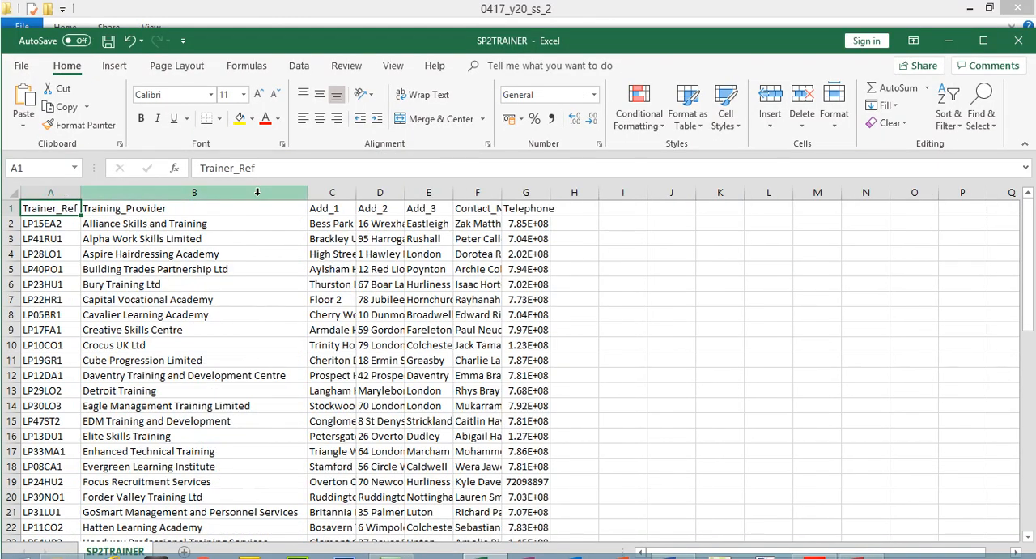
pyautogui.moveTo(356, 192); pyautogui.dragTo(465, 195)
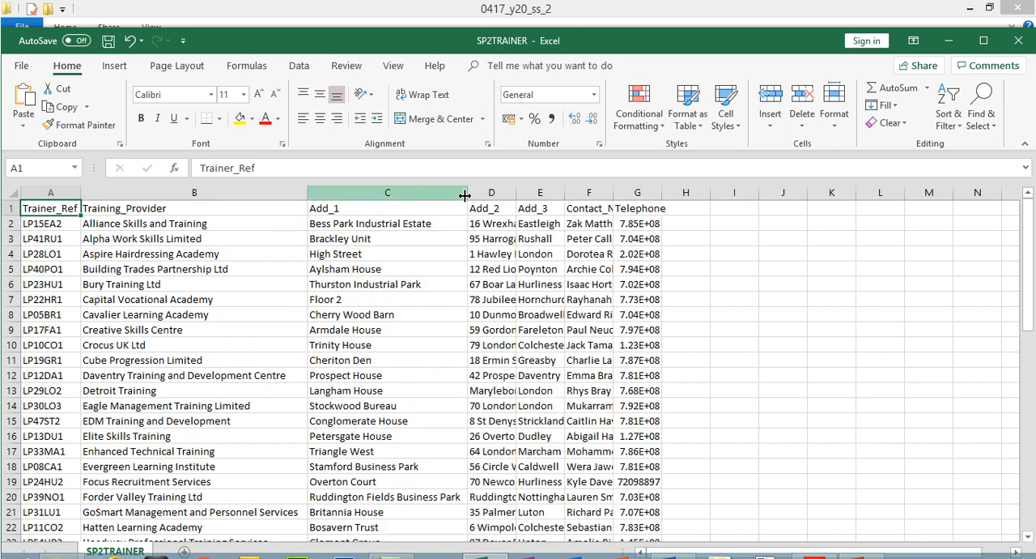
pyautogui.doubleClick(516, 192)
pyautogui.doubleClick(634, 192)
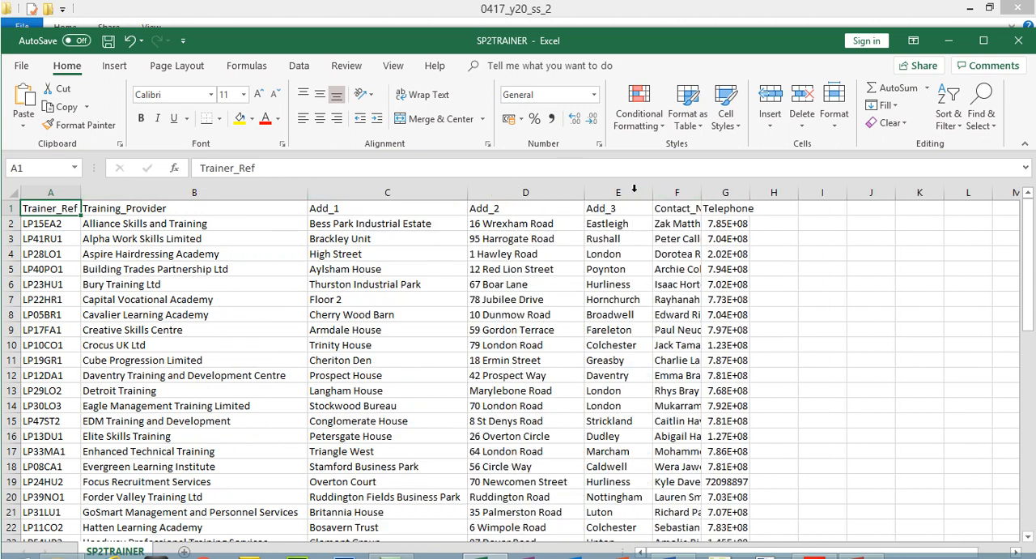
pyautogui.doubleClick(702, 192)
pyautogui.doubleClick(819, 195)
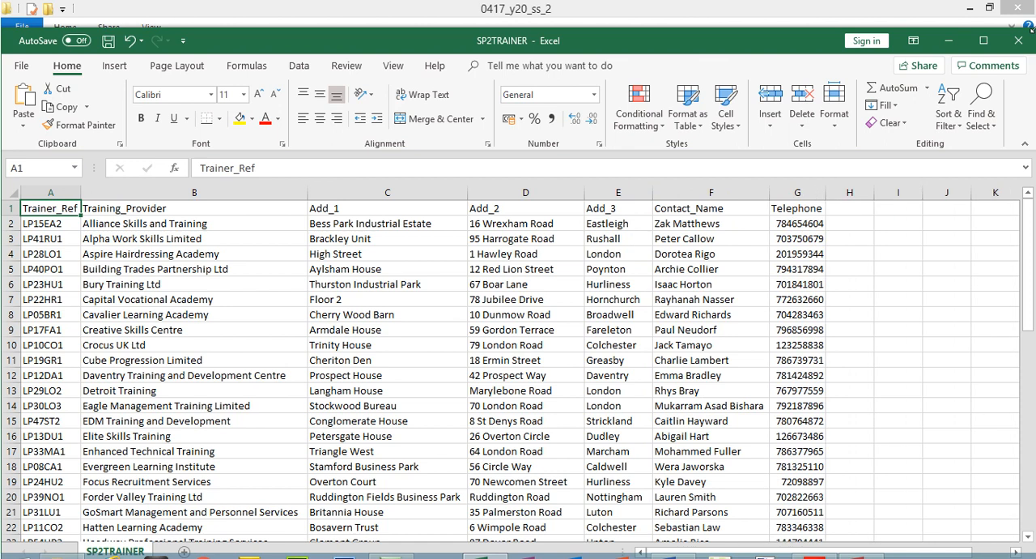
# Close SP2TRAINER without saving and return to the exam paper to review question 21's data type and primary key requirements
pyautogui.click(1018, 40)
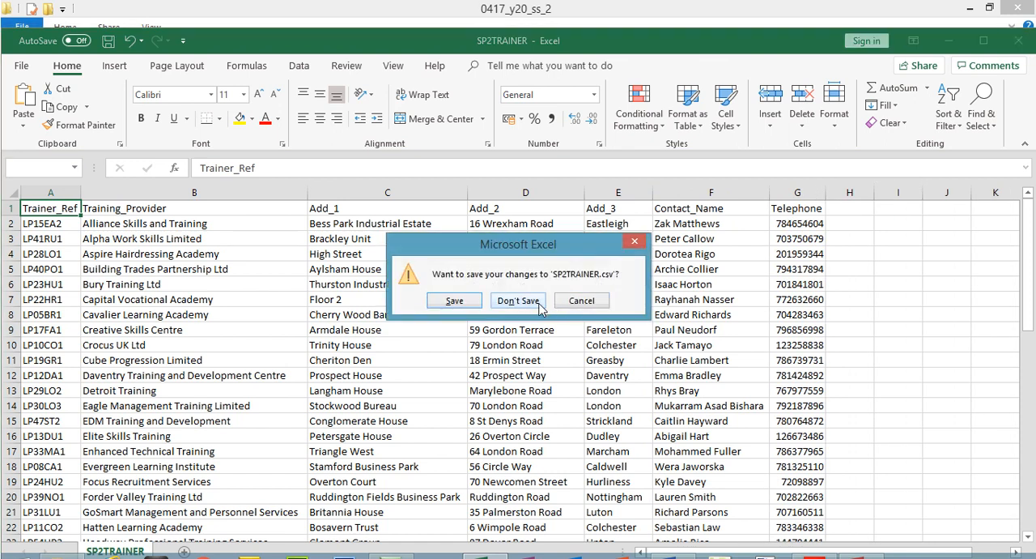
pyautogui.click(562, 304)
pyautogui.click(815, 543)
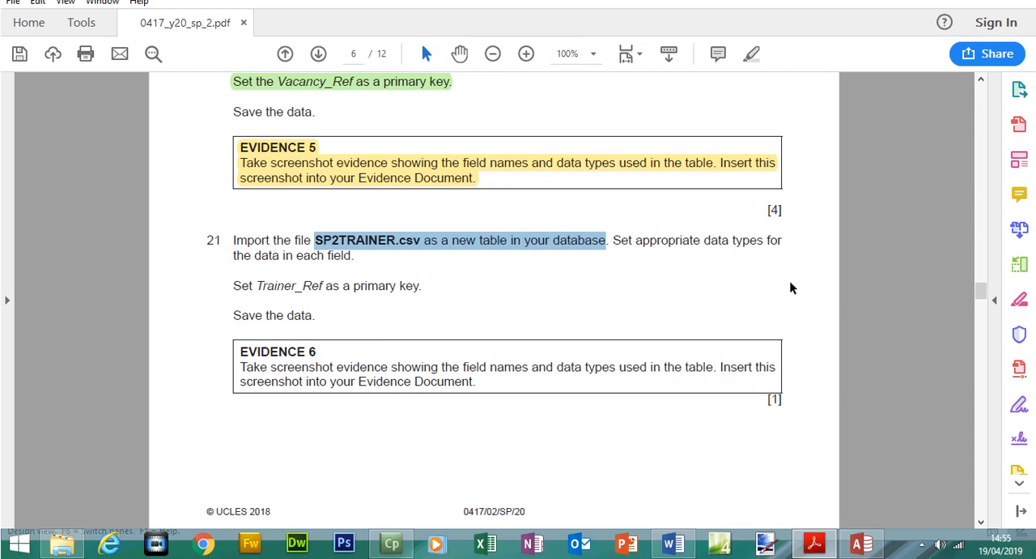
pyautogui.moveTo(982, 297)
pyautogui.mouseDown()
pyautogui.moveTo(984, 305)
pyautogui.moveTo(983, 289)
pyautogui.mouseUp()
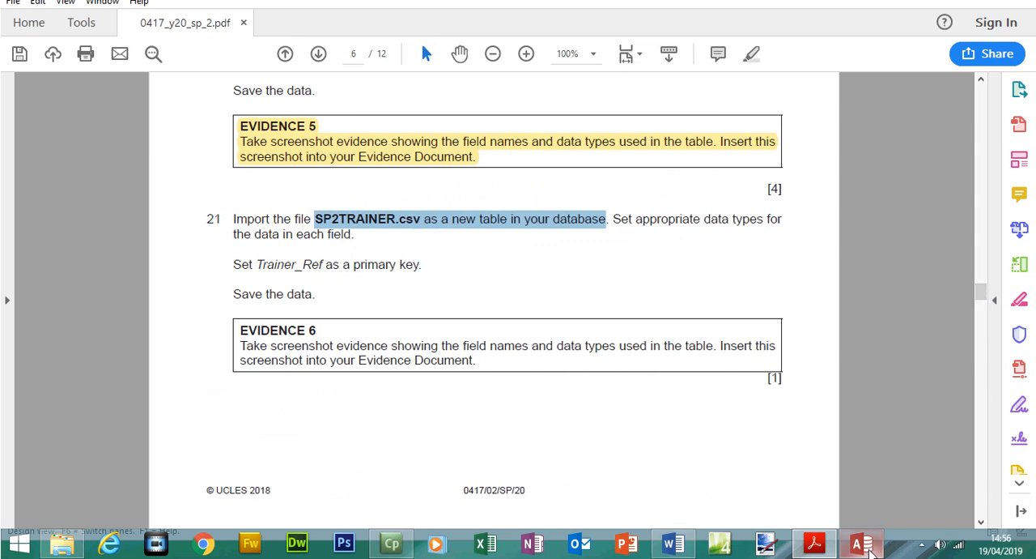
# Switch to Access, close the SP2APPRENT table, and start a text file import of SP2TRAINER.csv into a new table
pyautogui.click(861, 543)
pyautogui.click(251, 131)
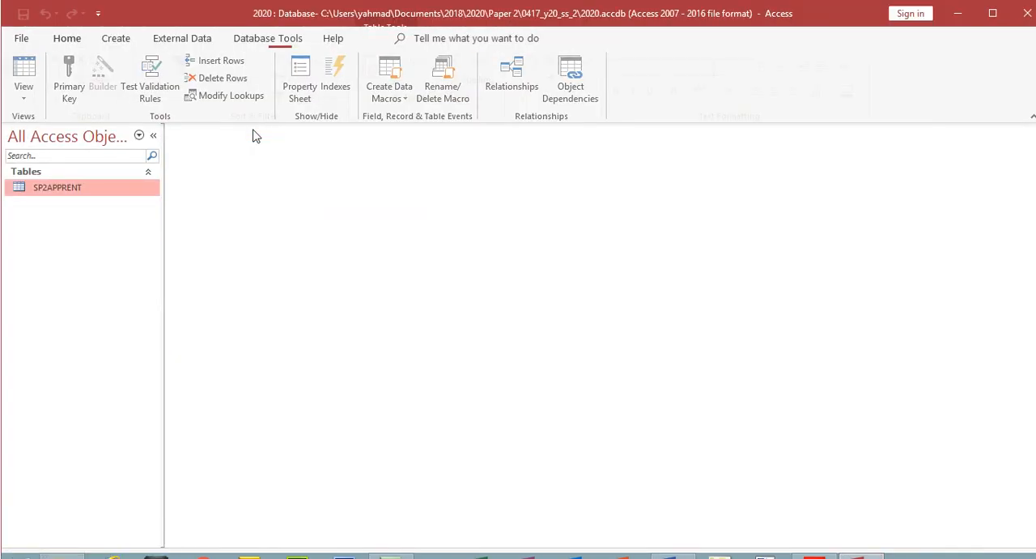
pyautogui.click(182, 38)
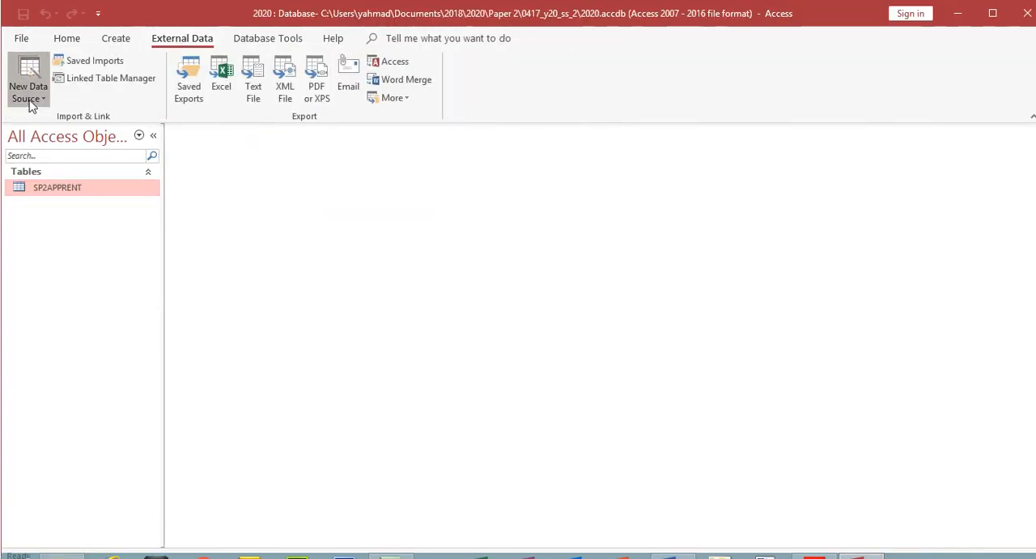
pyautogui.click(30, 95)
pyautogui.moveTo(65, 127)
pyautogui.click(204, 227)
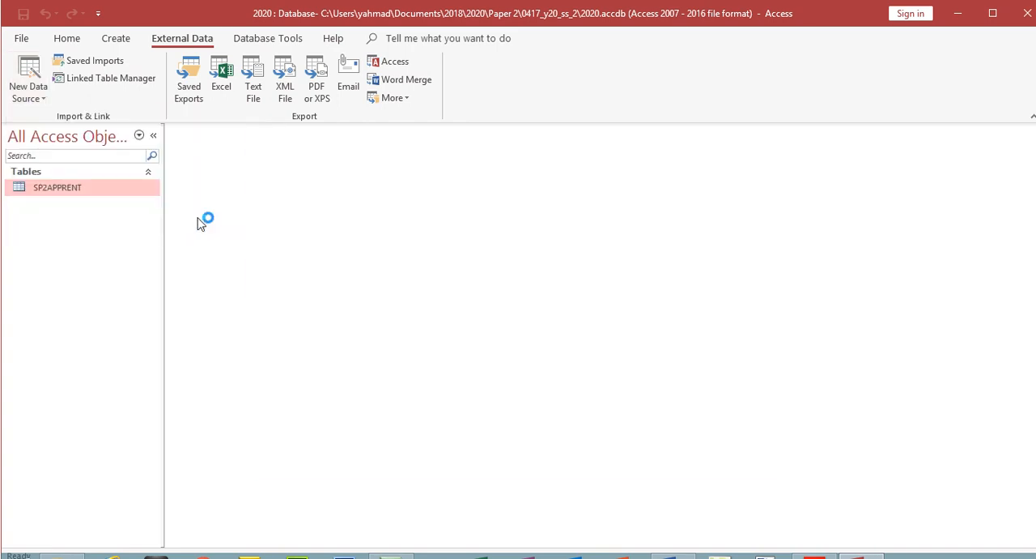
pyautogui.click(717, 191)
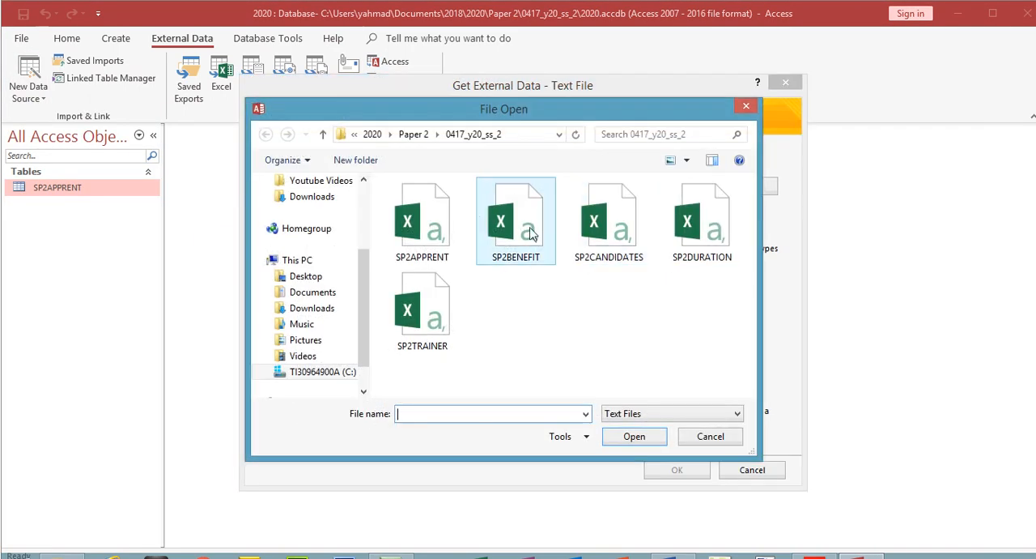
pyautogui.click(453, 324)
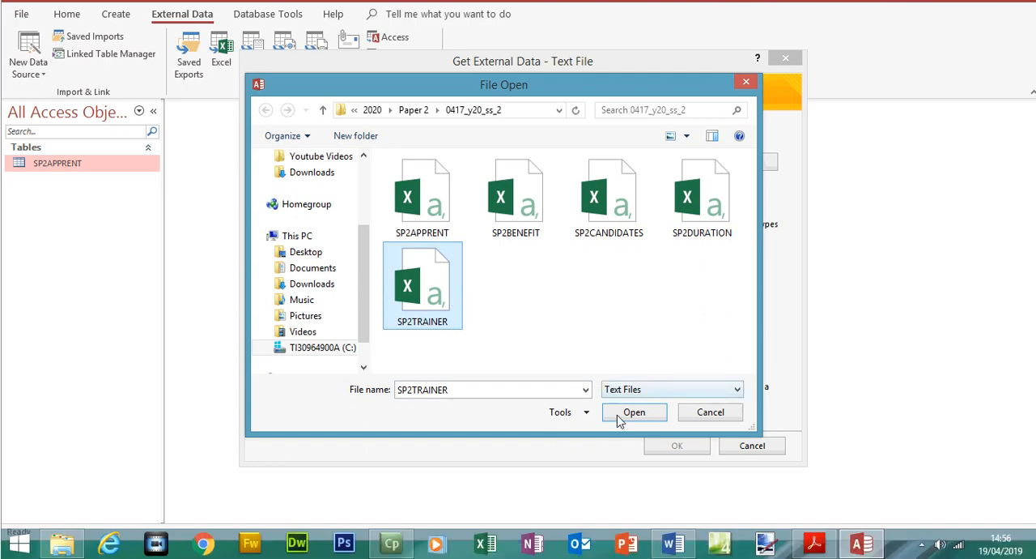
pyautogui.click(628, 438)
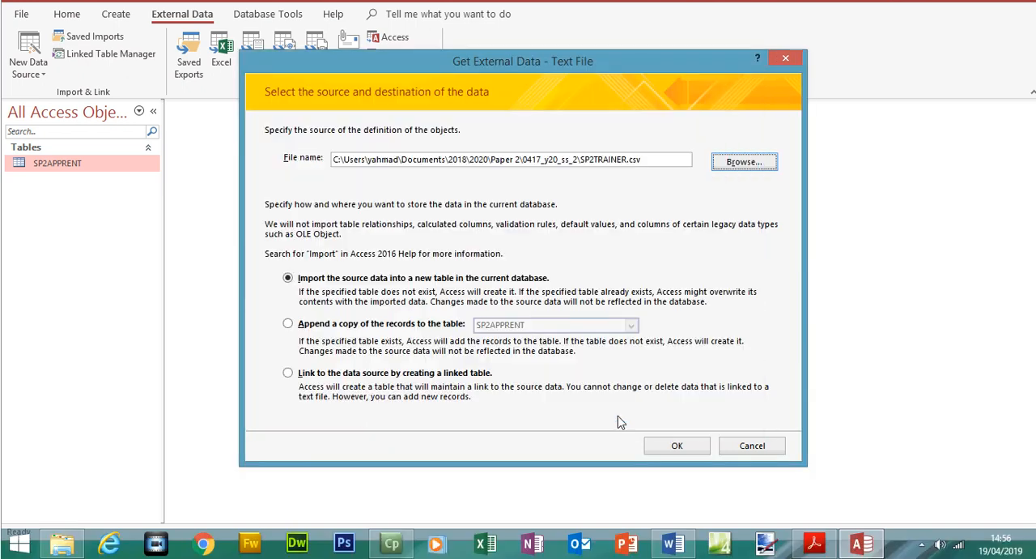
pyautogui.click(678, 446)
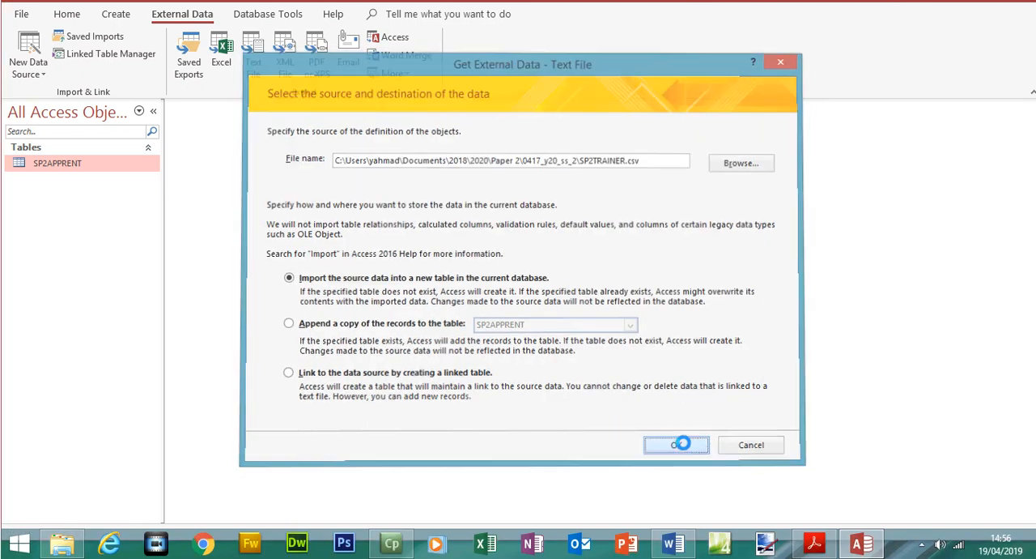
# Keep the comma-delimited format, treat the first row as field names, and open the advanced import specification for SP2TRAINER
pyautogui.click(685, 416)
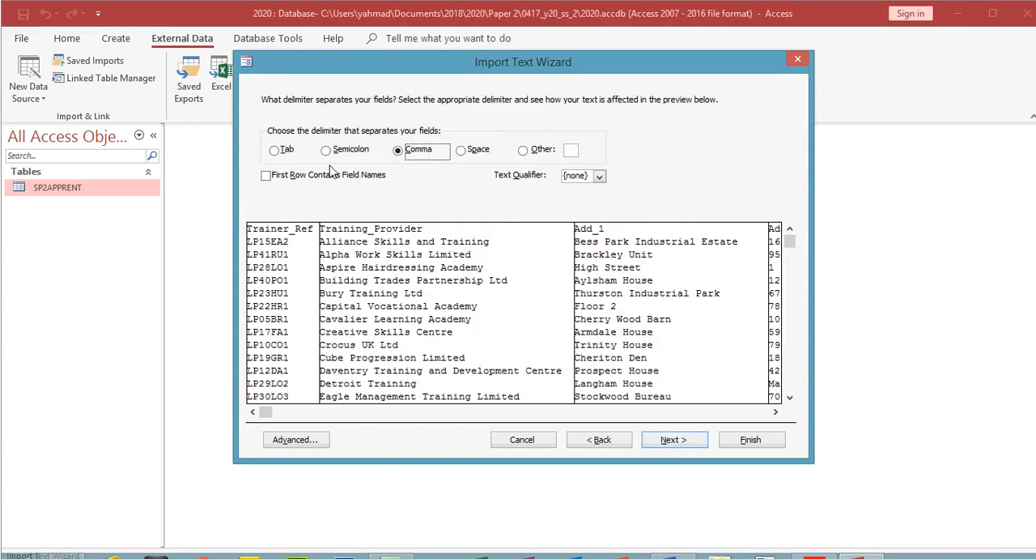
pyautogui.click(321, 180)
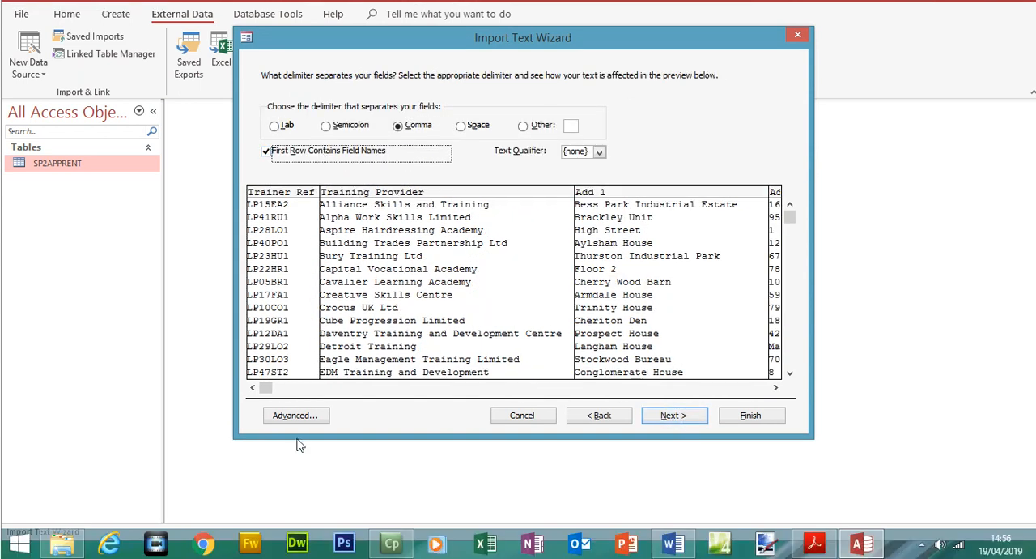
pyautogui.click(298, 441)
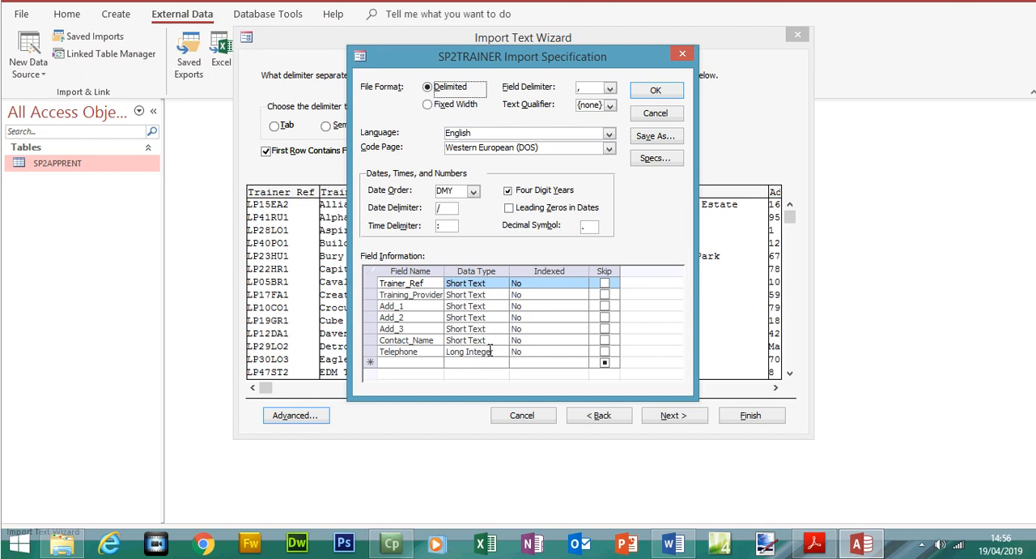
# Check the requirements in the exam paper, return to Access and set the Telephone field's data type to Short Text in the SP2TRAINER import specification
pyautogui.click(813, 544)
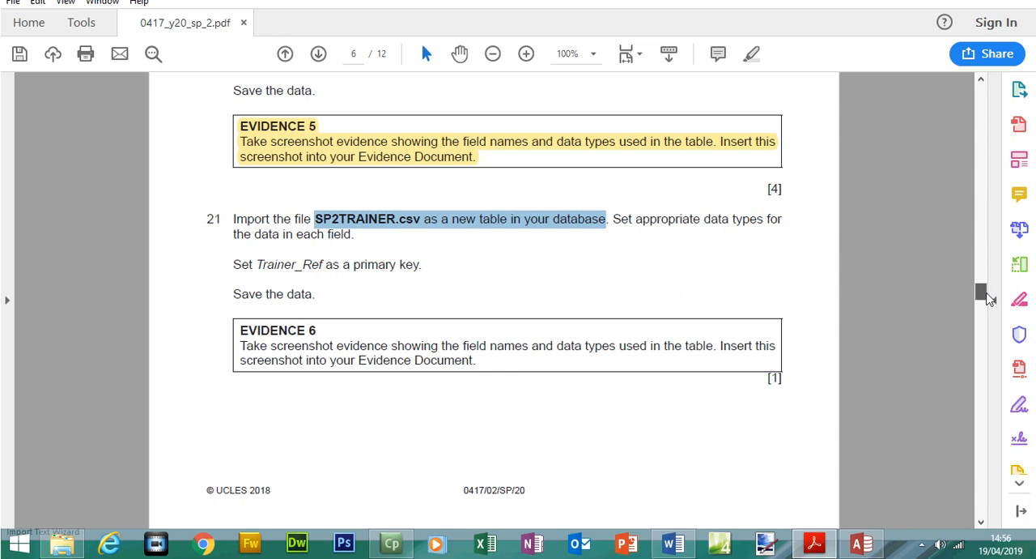
pyautogui.moveTo(987, 298); pyautogui.dragTo(989, 317)
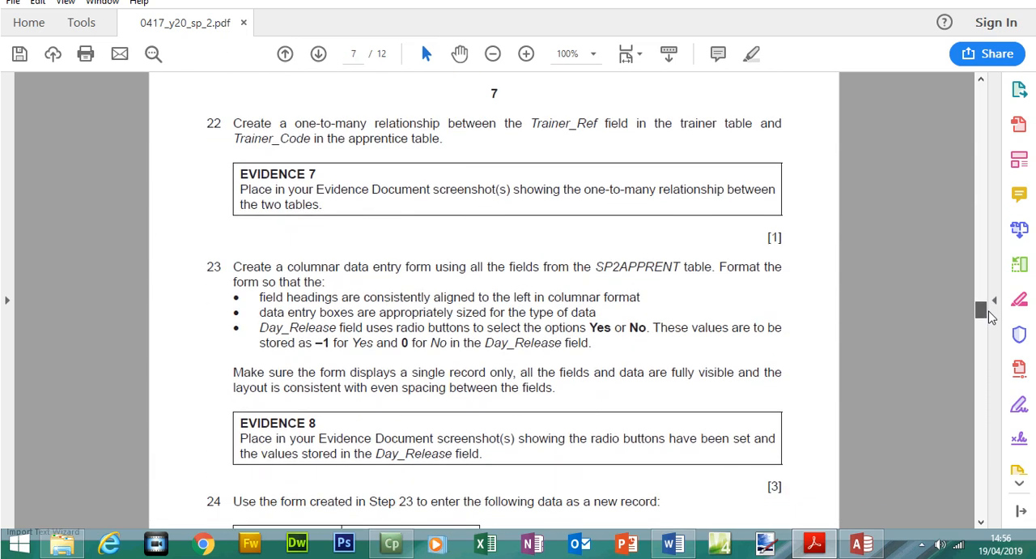
pyautogui.moveTo(992, 316); pyautogui.dragTo(997, 234)
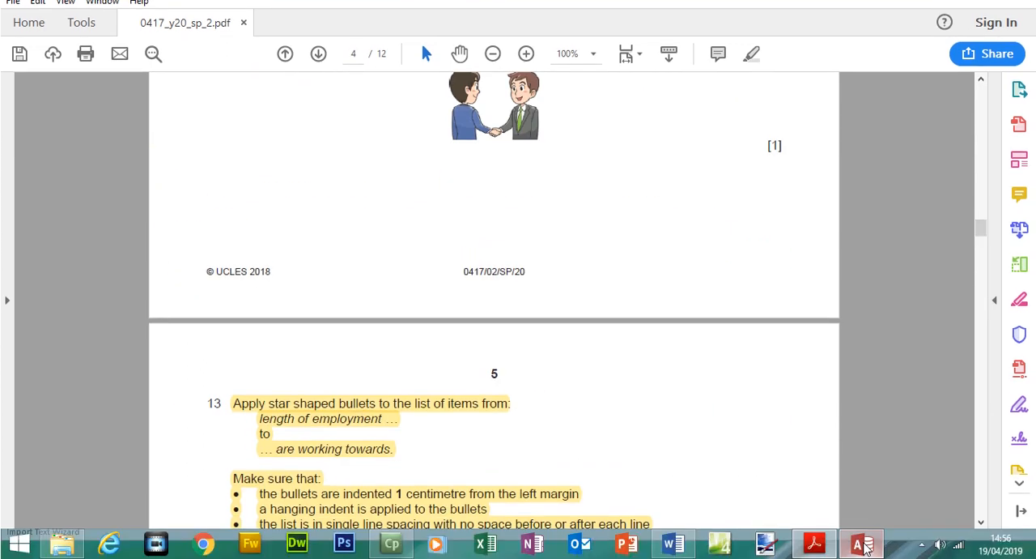
pyautogui.click(863, 544)
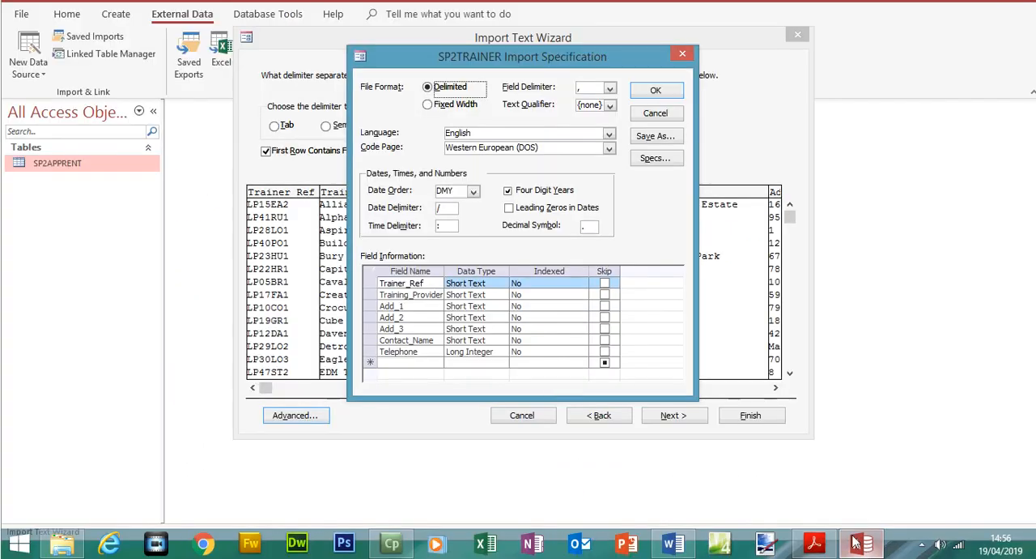
pyautogui.click(489, 355)
pyautogui.click(496, 353)
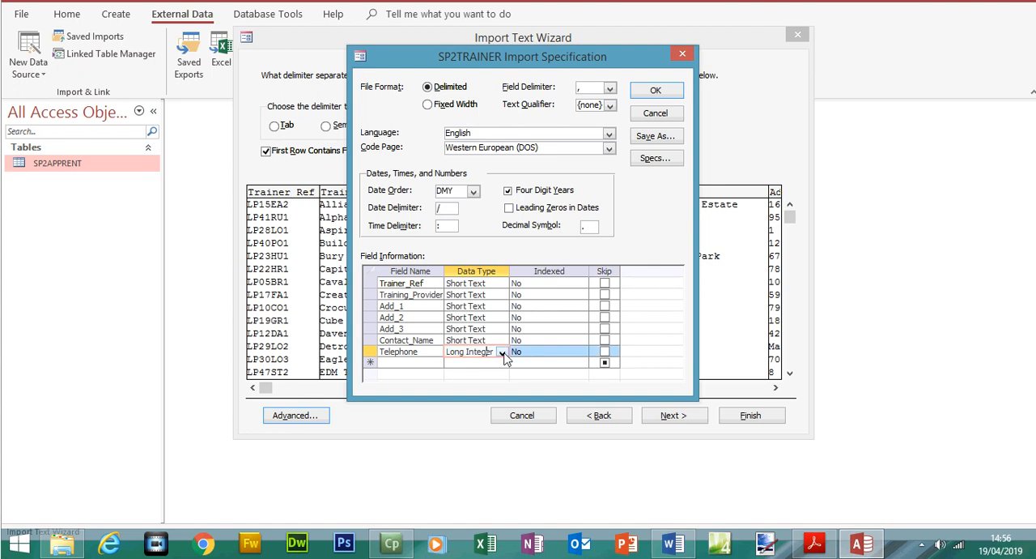
pyautogui.click(503, 353)
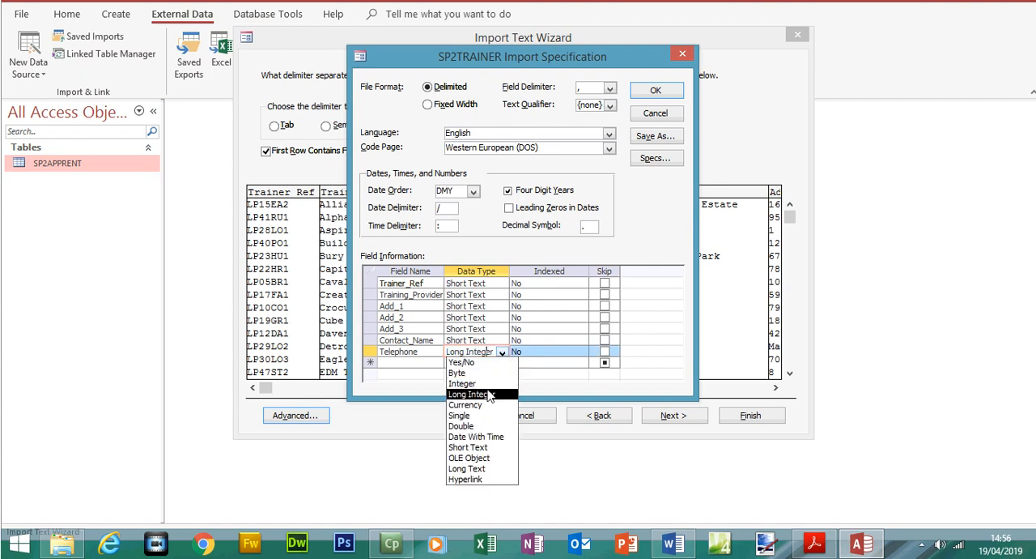
pyautogui.click(491, 447)
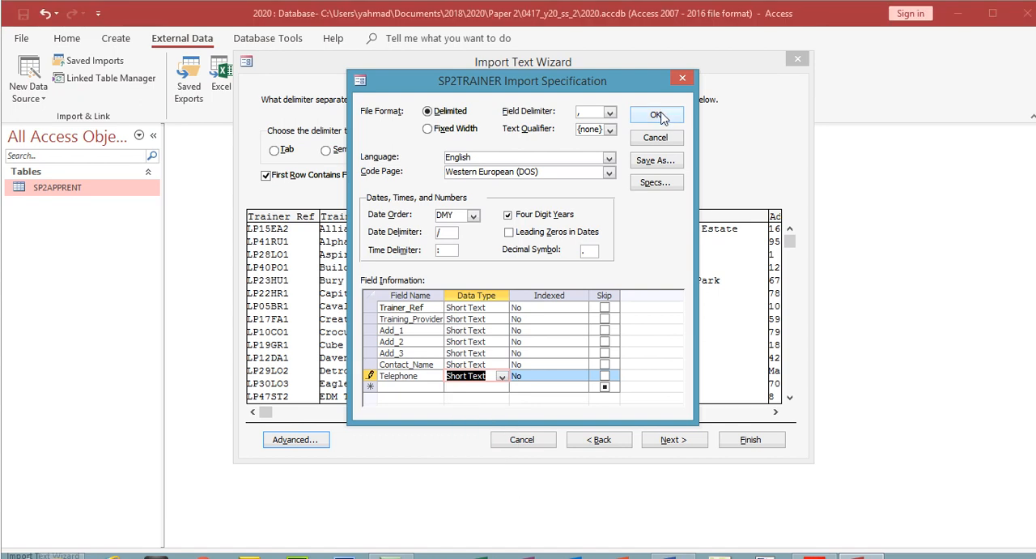
pyautogui.click(508, 214)
pyautogui.click(657, 116)
# Consult question 21, choose Trainer_Ref as the primary key, and finish importing the data into the SP2TRAINER table
pyautogui.click(690, 440)
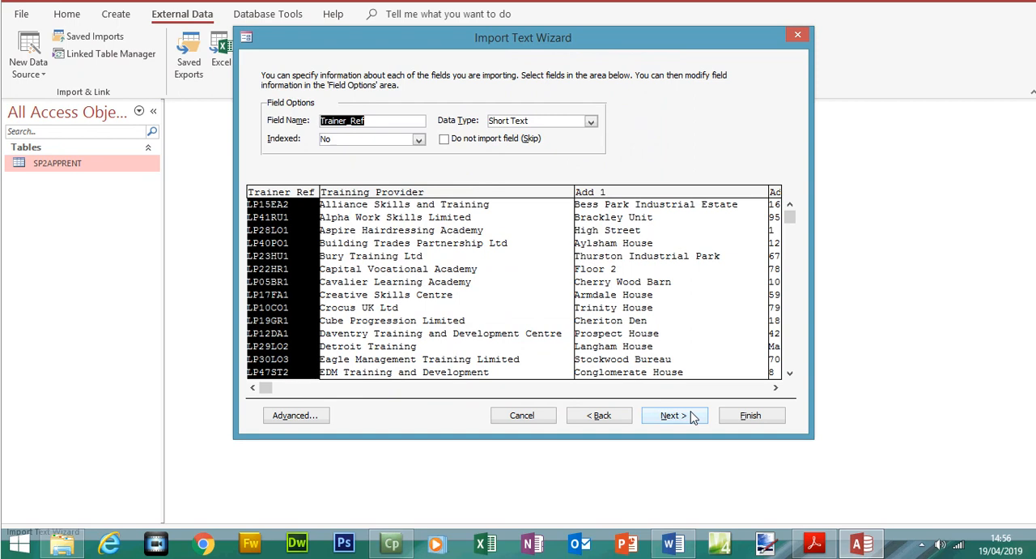
pyautogui.click(692, 415)
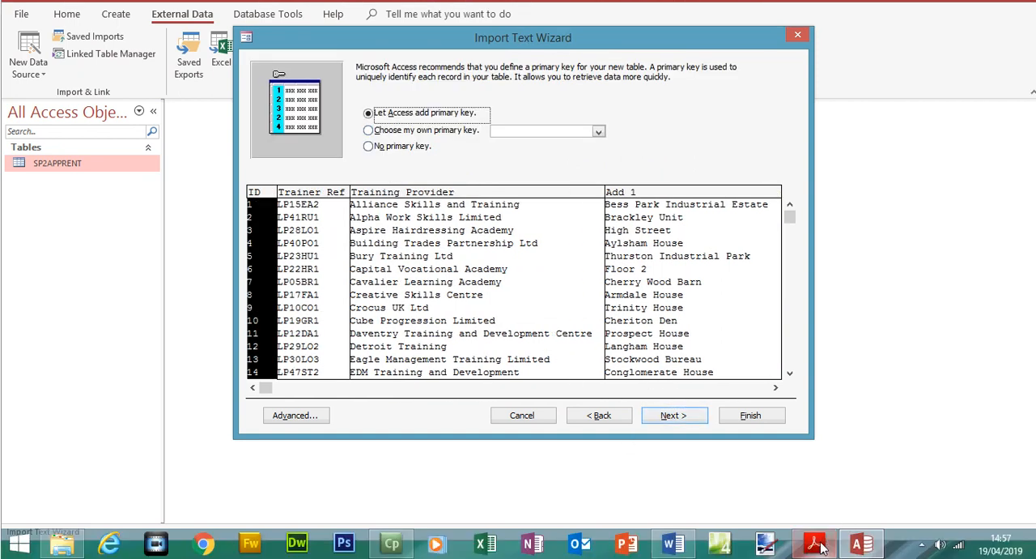
pyautogui.click(816, 544)
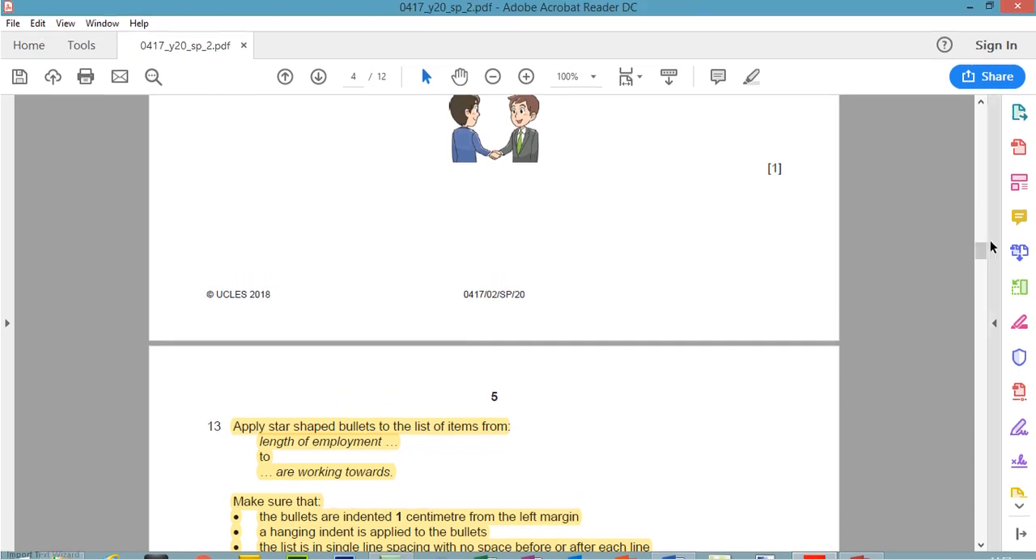
pyautogui.moveTo(982, 250); pyautogui.dragTo(981, 300)
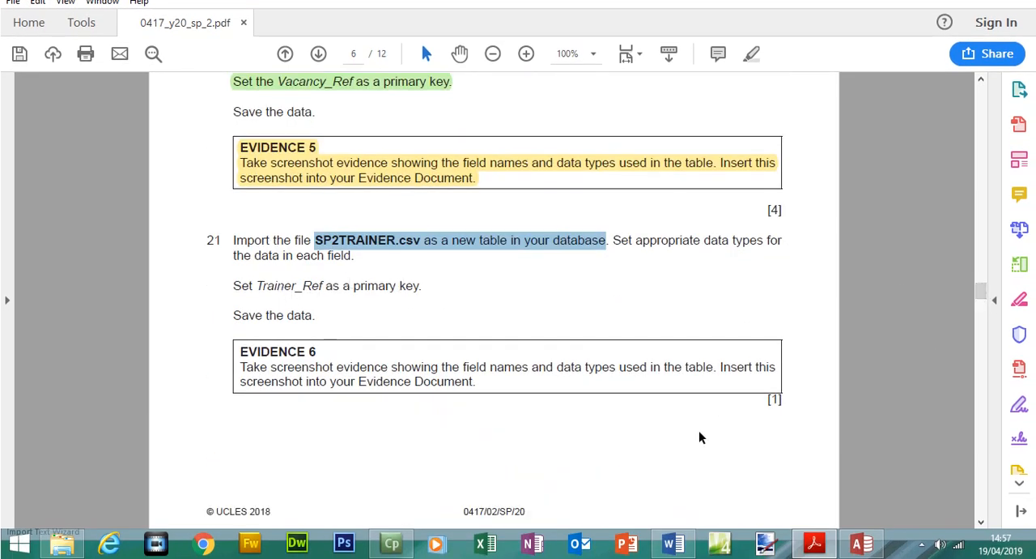
pyautogui.click(862, 544)
pyautogui.click(416, 131)
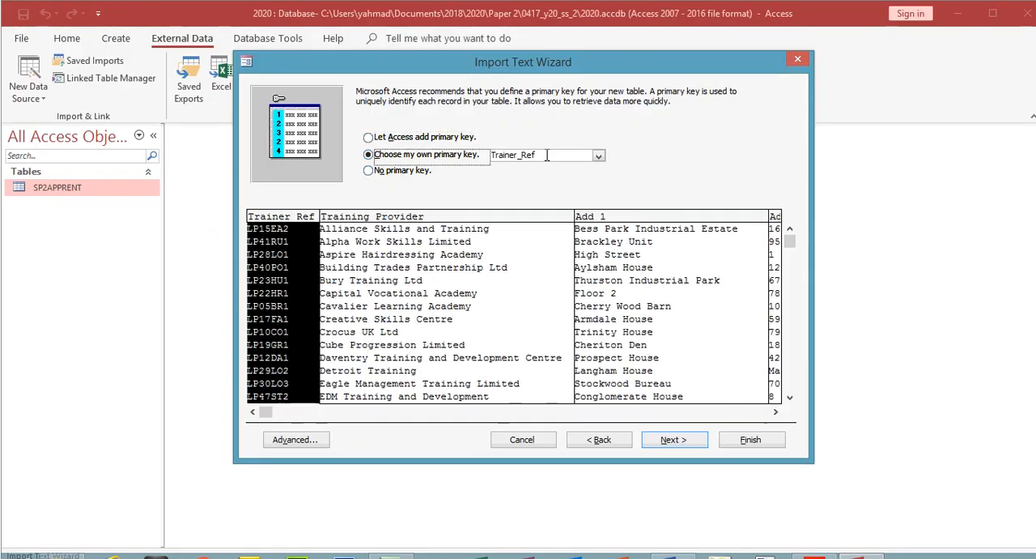
pyautogui.click(546, 155)
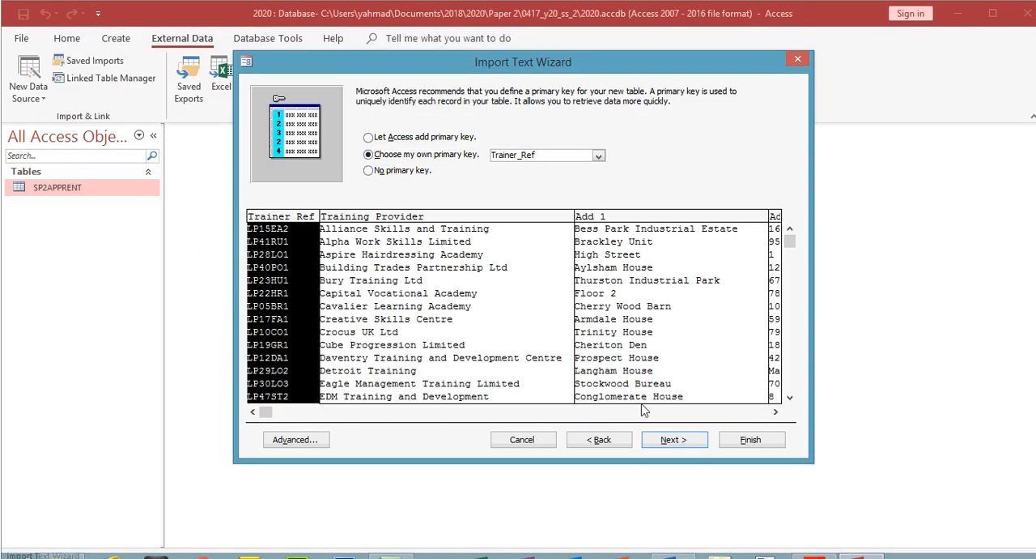
pyautogui.click(672, 441)
pyautogui.click(738, 439)
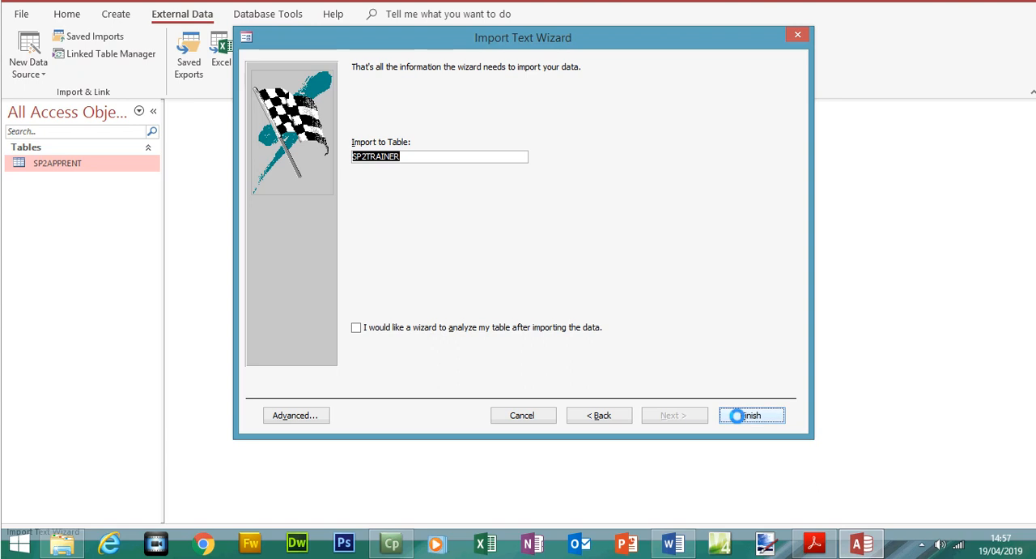
pyautogui.click(748, 457)
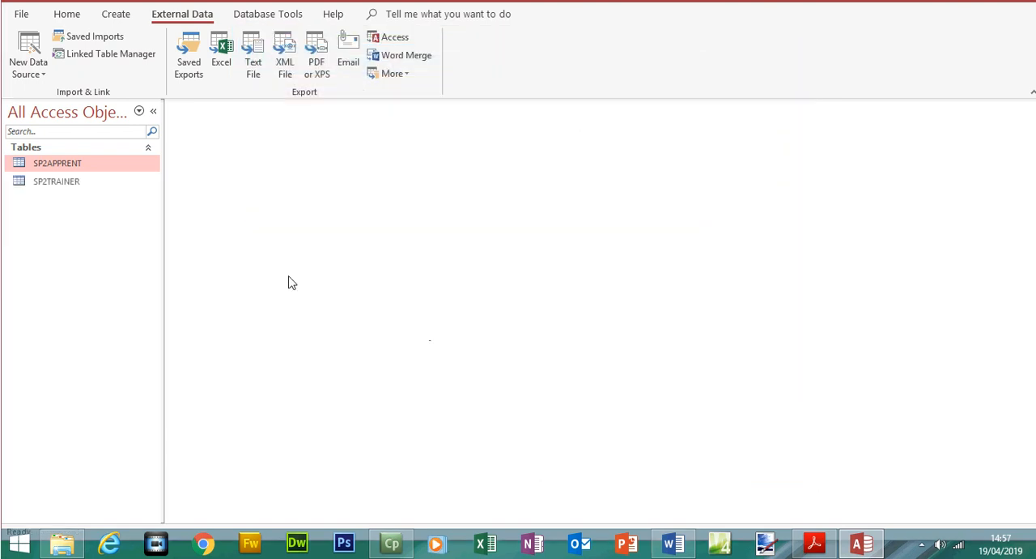
# Open the SP2TRAINER table, widen the Training_Provider column to fit its contents, and close the table
pyautogui.doubleClick(64, 209)
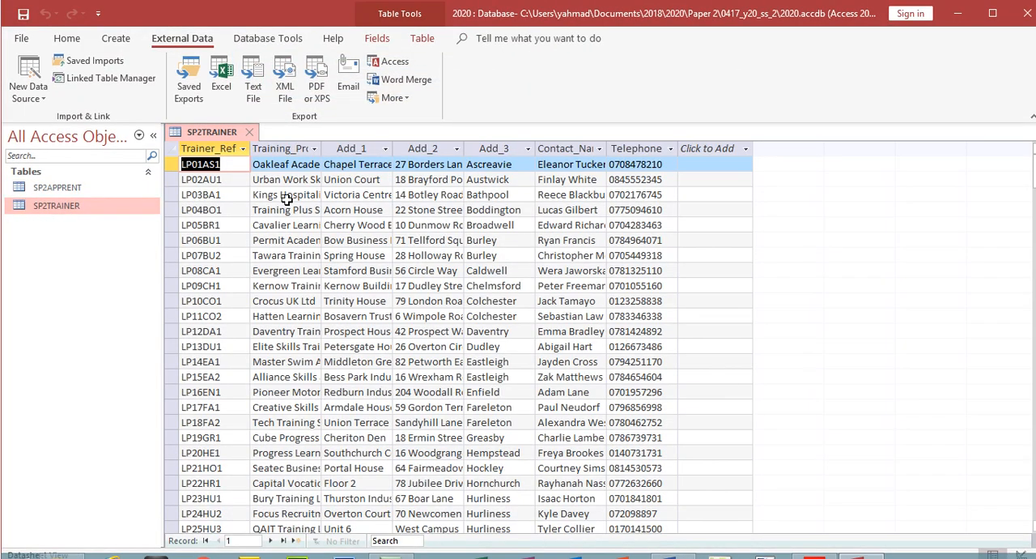
pyautogui.doubleClick(325, 146)
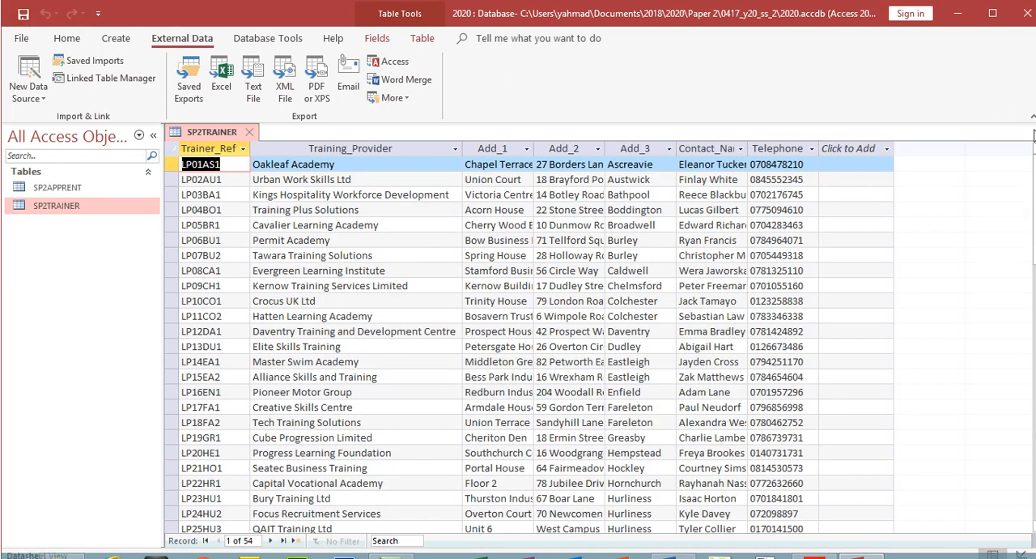
pyautogui.click(993, 13)
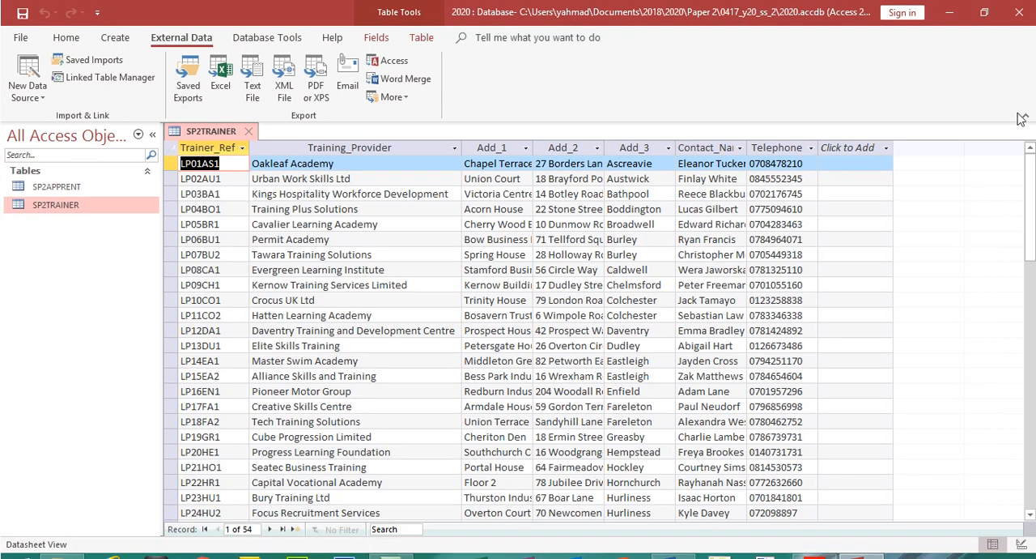
pyautogui.click(248, 131)
# Switch to the exam paper and highlight question 21's import, primary key and save instructions plus the Evidence 6 screenshot instruction
pyautogui.click(832, 547)
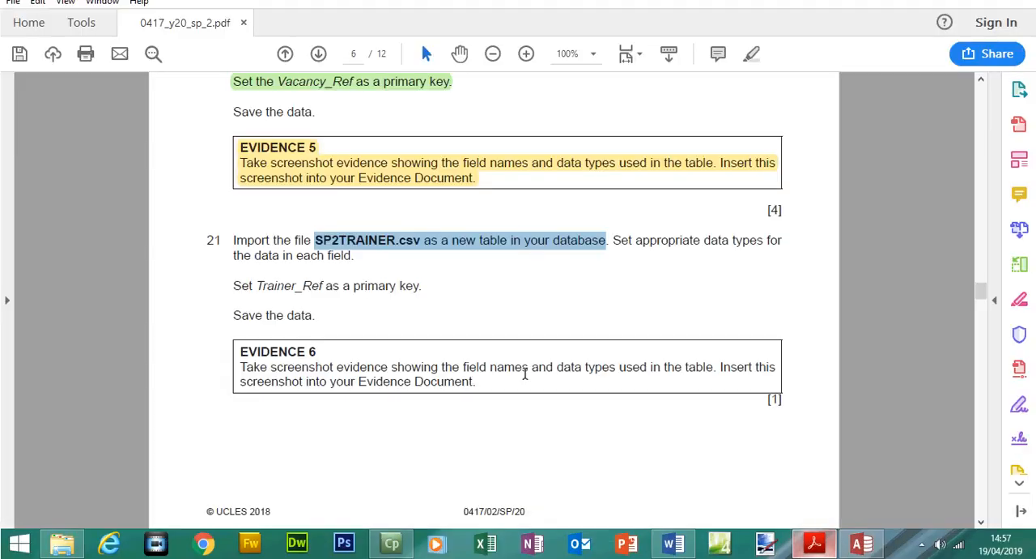
pyautogui.moveTo(234, 240); pyautogui.dragTo(314, 315)
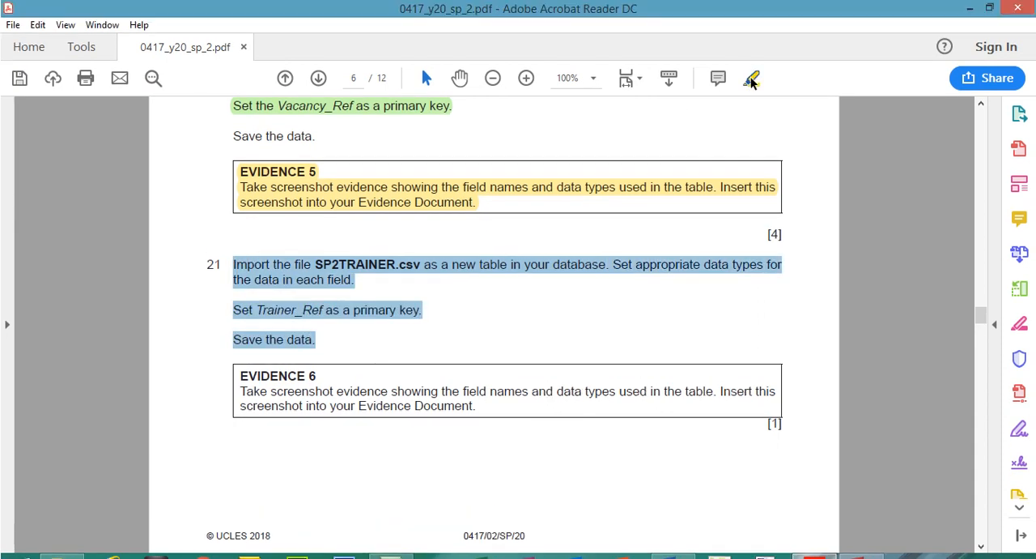
pyautogui.click(752, 79)
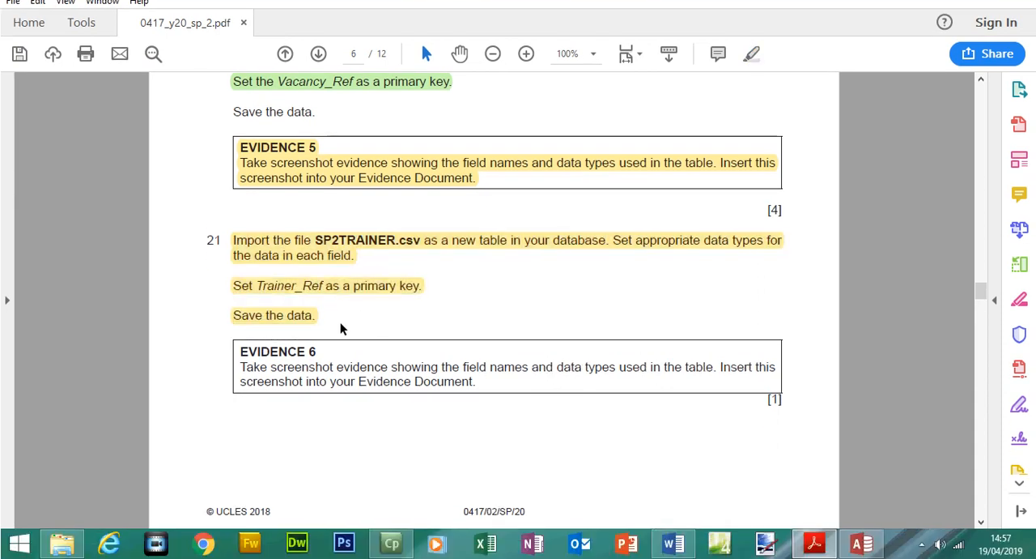
pyautogui.moveTo(239, 354); pyautogui.dragTo(320, 351)
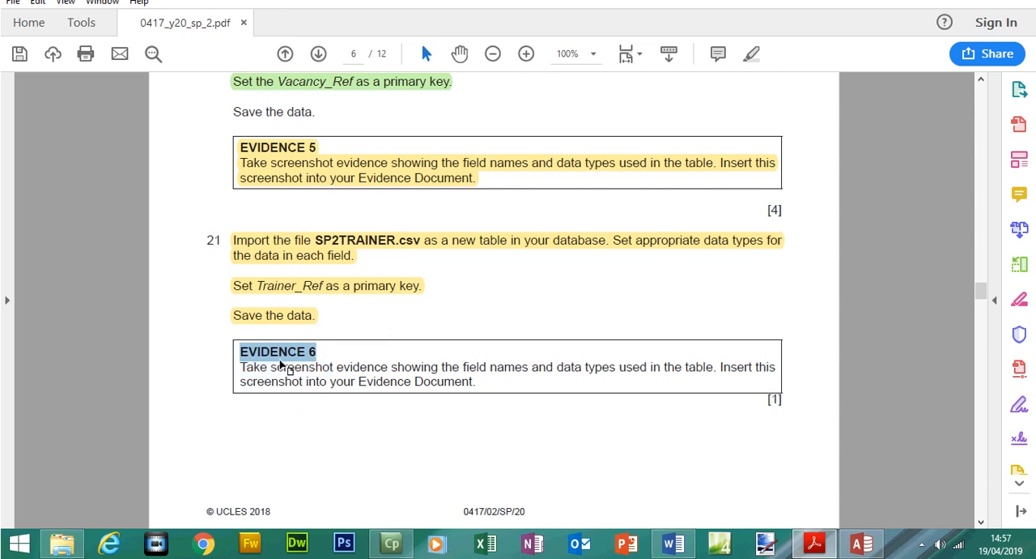
pyautogui.moveTo(247, 365); pyautogui.dragTo(350, 363)
pyautogui.moveTo(376, 361); pyautogui.dragTo(478, 393)
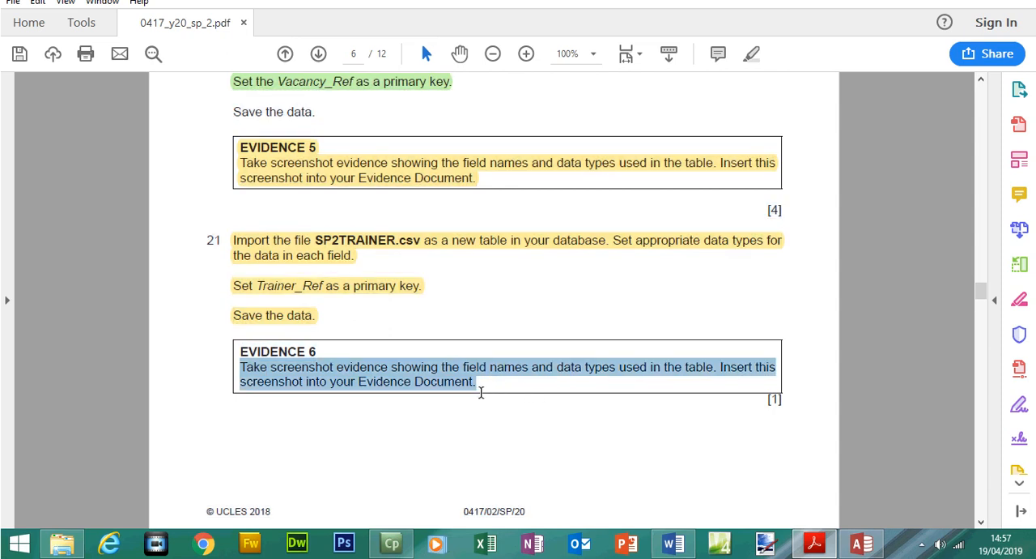
pyautogui.click(751, 79)
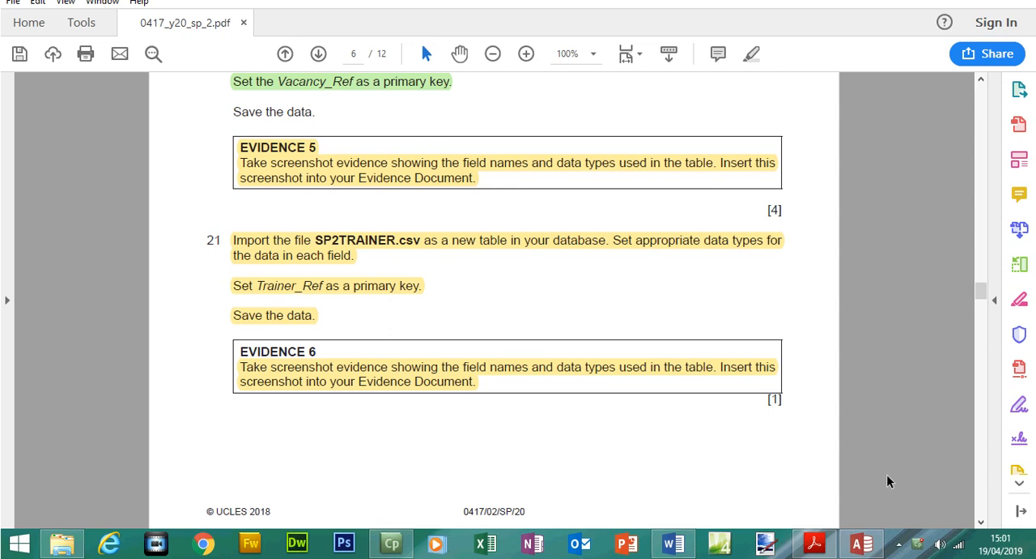
# Return to Access and open the SP2TRAINER table in Design View to show its field names and data types
pyautogui.click(863, 544)
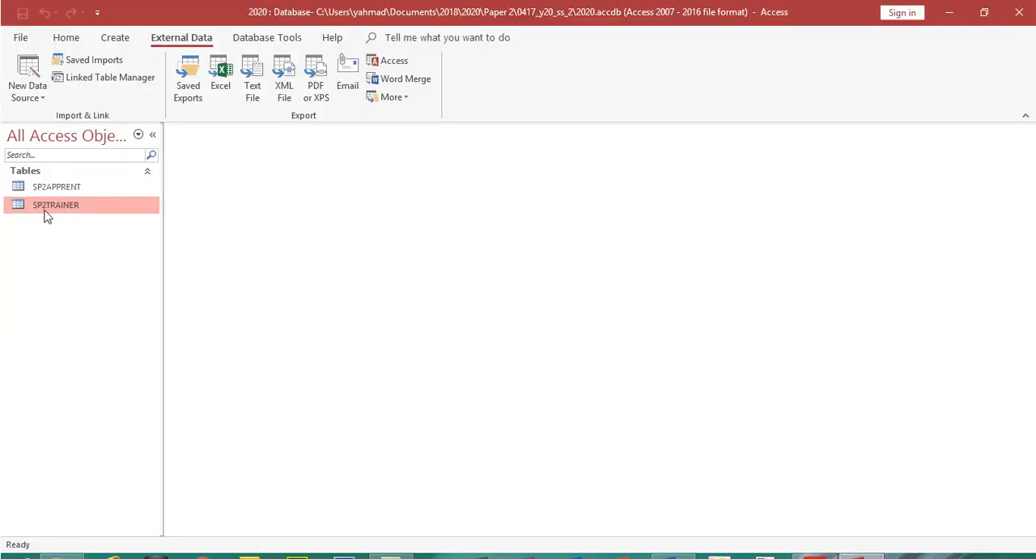
pyautogui.doubleClick(50, 206)
pyautogui.click(66, 37)
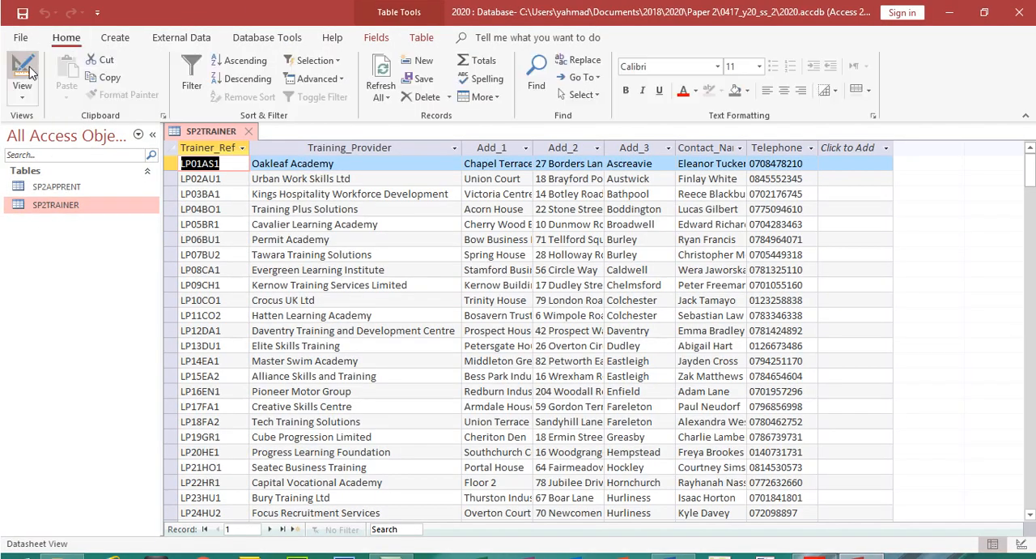
pyautogui.click(26, 74)
pyautogui.click(316, 290)
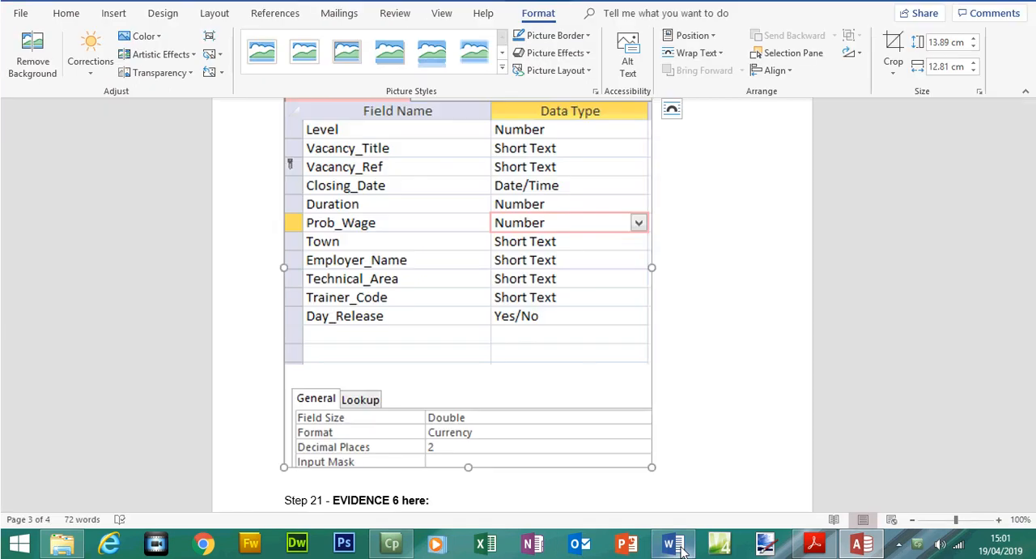
# Switch to the SP2EVIDENCE1234 document in Word and paste the design view screenshot under "Step 21 - EVIDENCE 6 here:"
pyautogui.click(676, 548)
pyautogui.moveTo(1032, 359); pyautogui.dragTo(1033, 395)
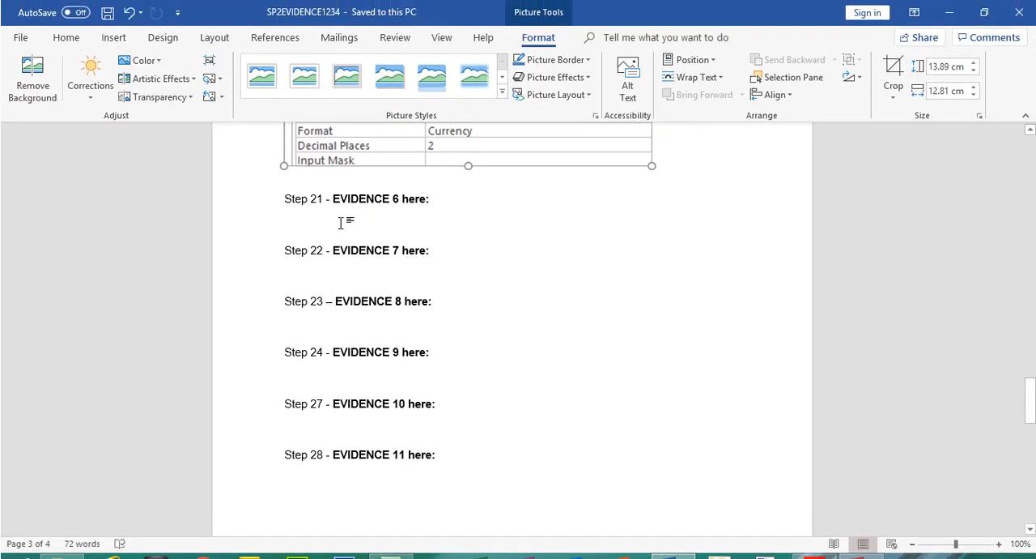
pyautogui.click(341, 223)
pyautogui.hotkey('ctrl', 'v')
pyautogui.click(341, 223)
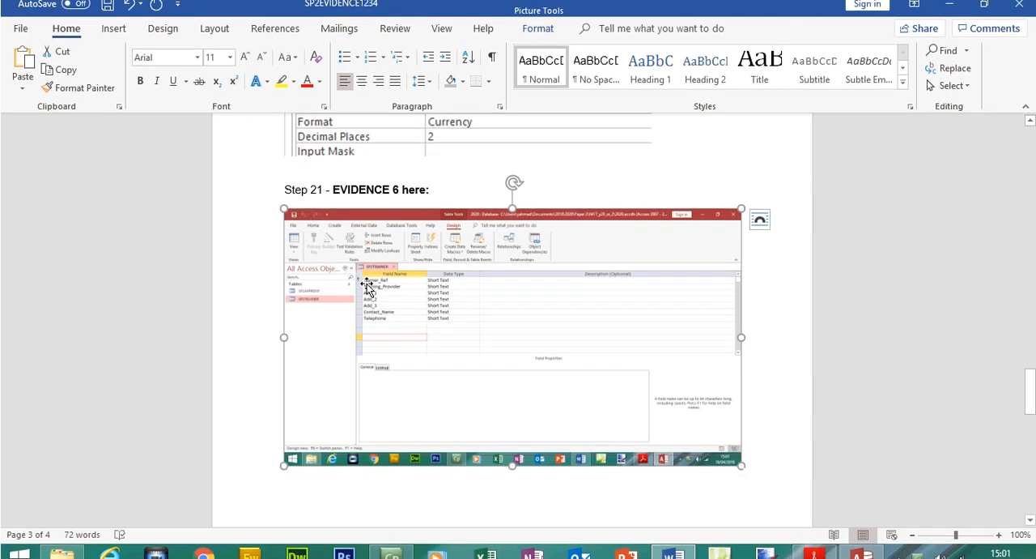
# Crop the Evidence 6 screenshot to the SP2TRAINER field names and data types
pyautogui.doubleClick(368, 286)
pyautogui.click(893, 57)
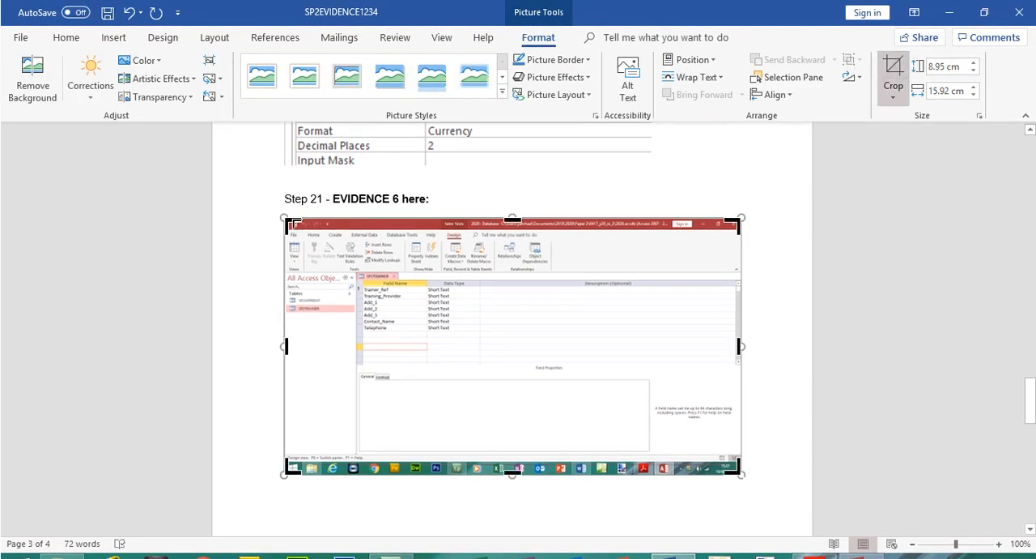
pyautogui.moveTo(296, 223); pyautogui.dragTo(356, 276)
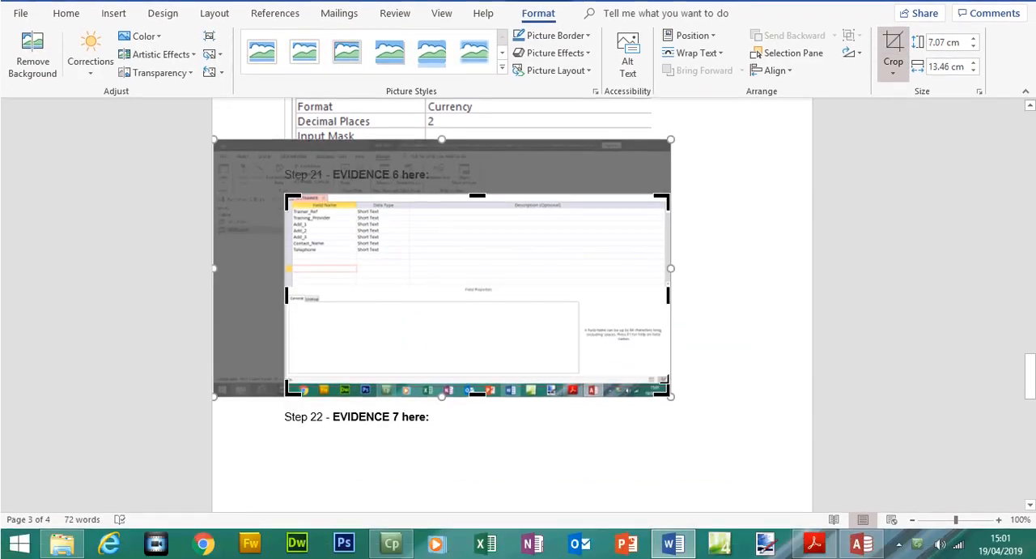
pyautogui.moveTo(664, 385); pyautogui.dragTo(394, 260)
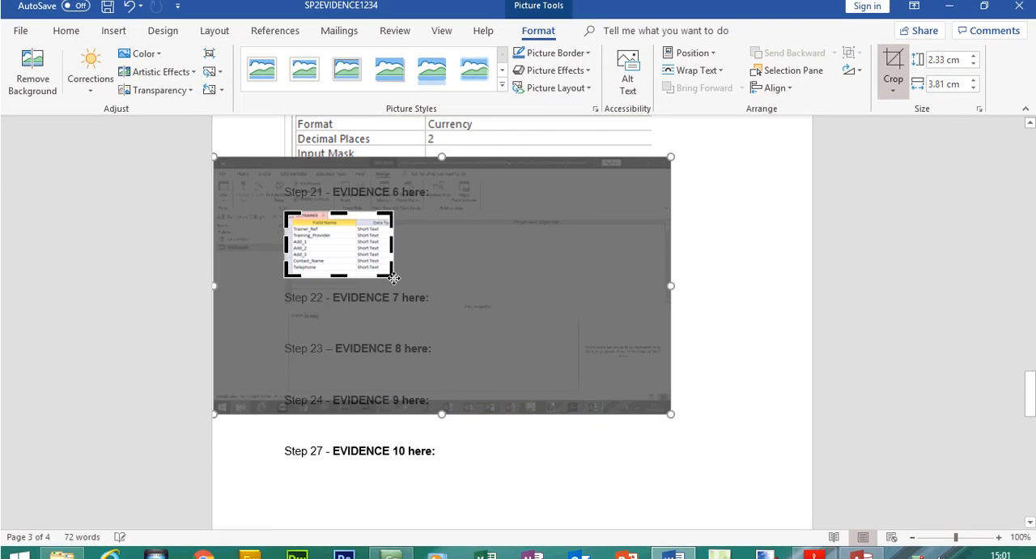
pyautogui.press('Escape')
# Enlarge the Evidence 6 picture and extend its crop to about 7.47 cm high by 13.52 cm wide, and save the document
pyautogui.moveTo(394, 280); pyautogui.dragTo(671, 301)
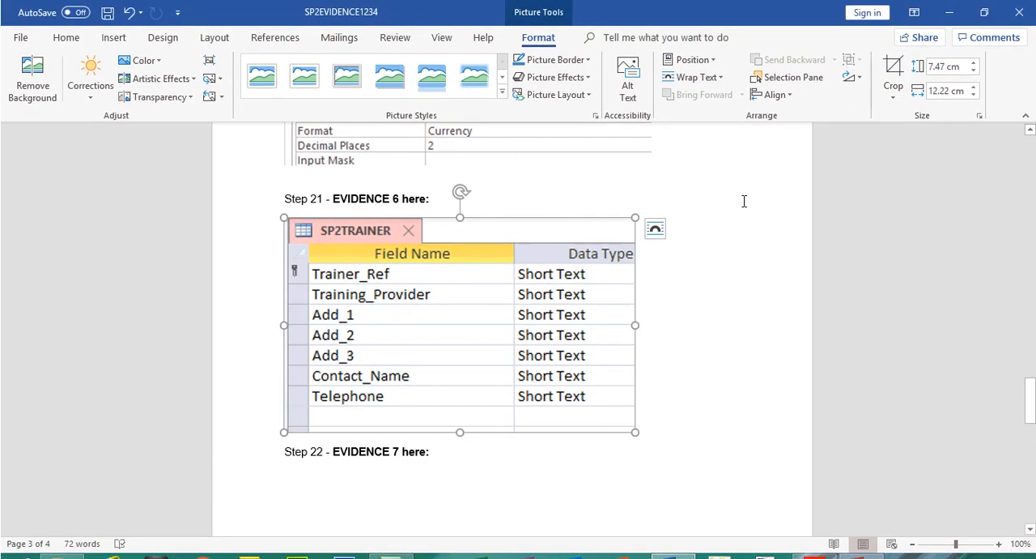
pyautogui.click(893, 77)
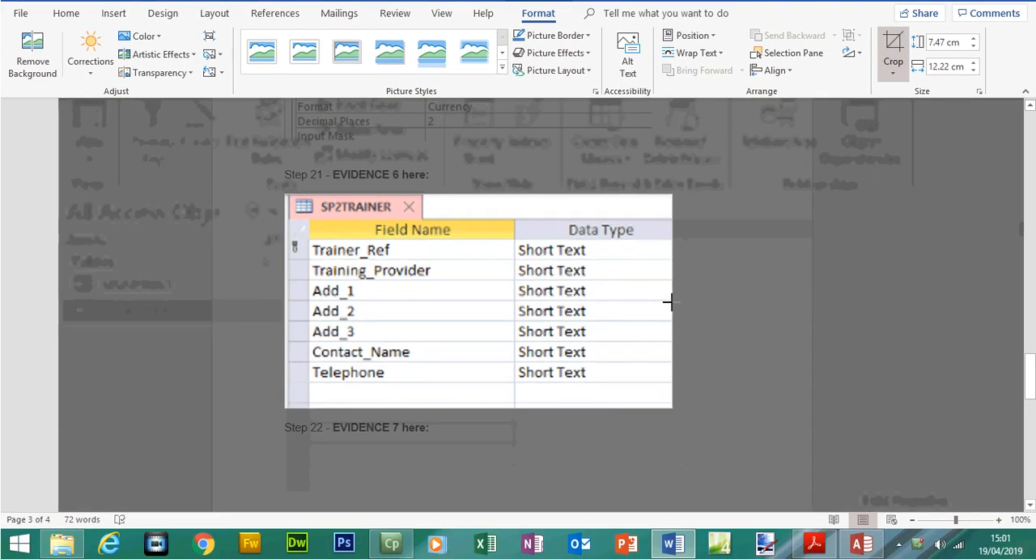
pyautogui.click(894, 65)
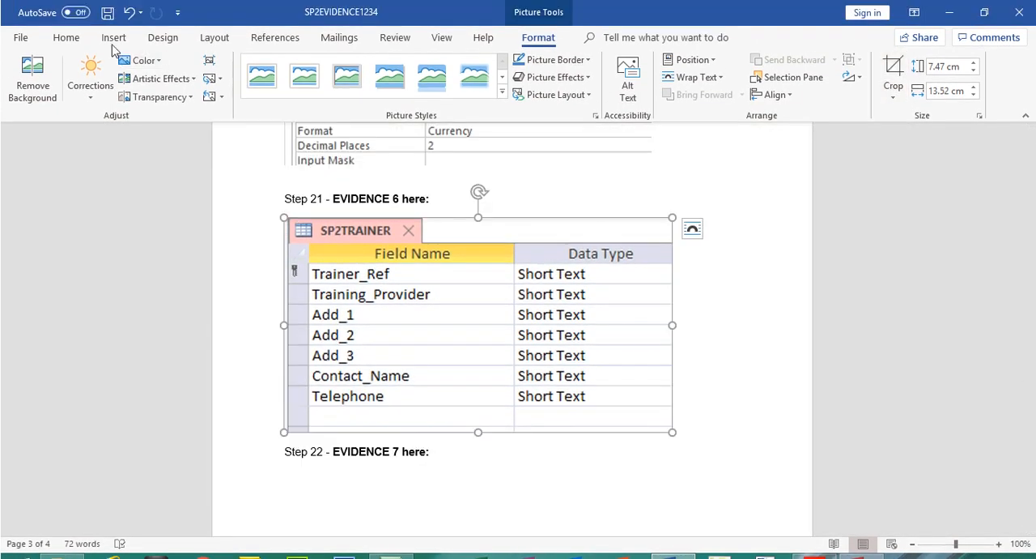
pyautogui.click(107, 15)
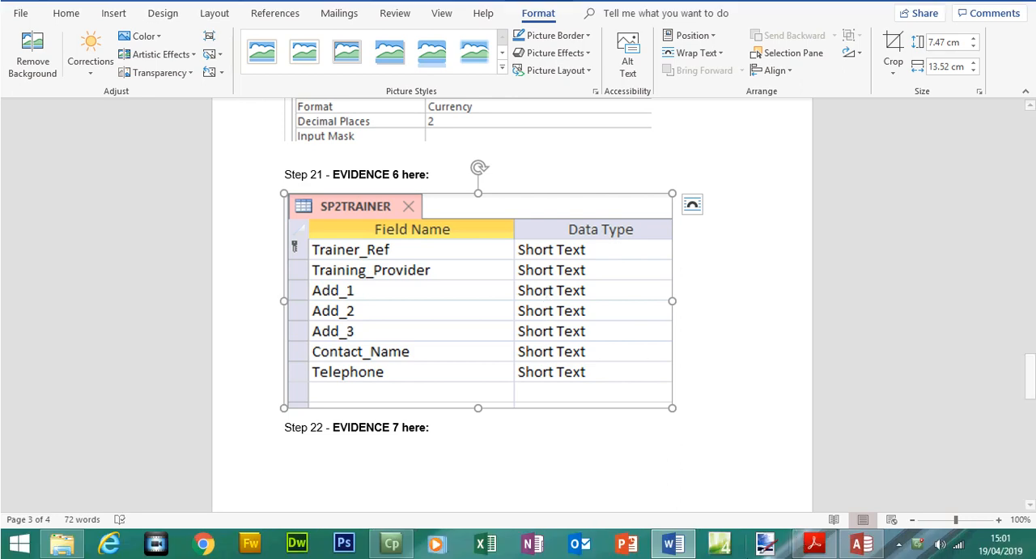
# Review question 22's one-to-many relationship requirement in the exam paper, and return to Access to close the SP2TRAINER table
pyautogui.click(807, 544)
pyautogui.moveTo(977, 297); pyautogui.dragTo(980, 312)
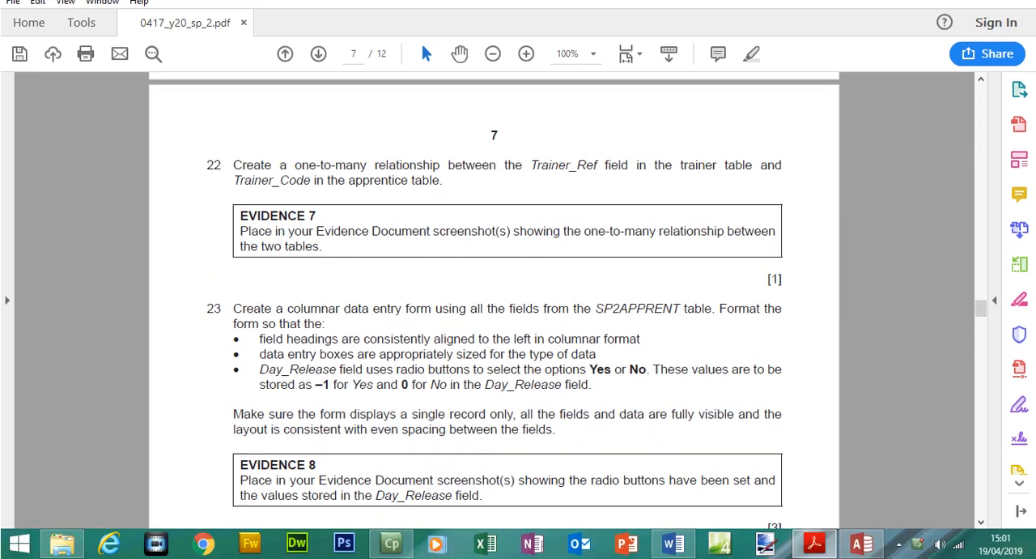
pyautogui.click(867, 545)
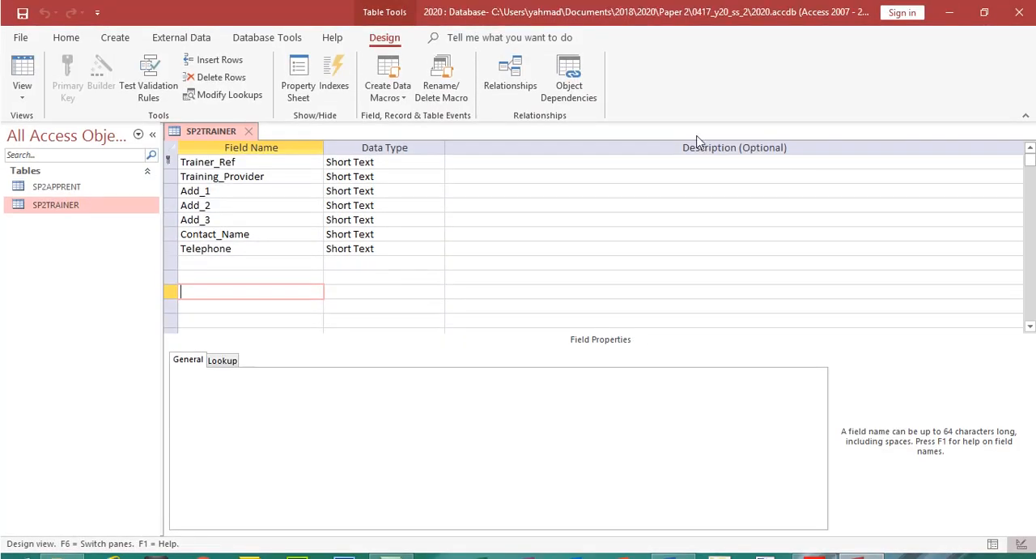
pyautogui.click(253, 131)
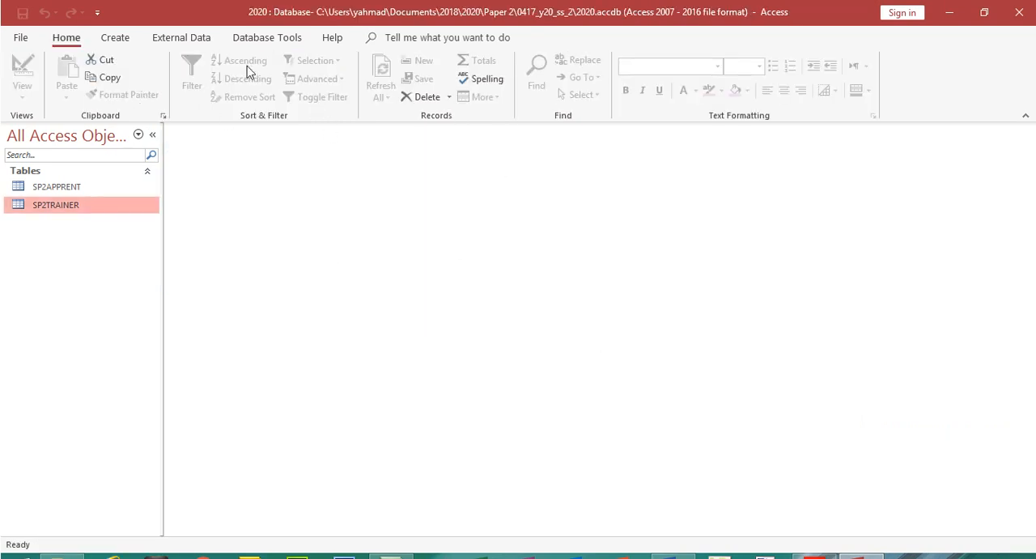
# Open the Relationships window and add the SP2APPRENT and SP2TRAINER tables to it
pyautogui.click(252, 39)
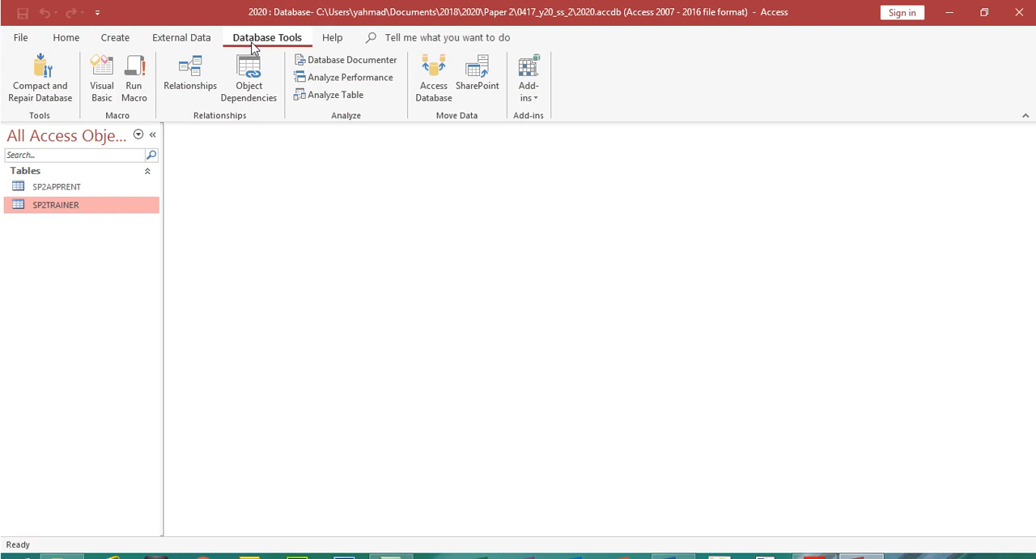
pyautogui.click(191, 79)
pyautogui.click(437, 120)
pyautogui.keyDown('shift'); pyautogui.click(429, 110); pyautogui.keyUp('shift')
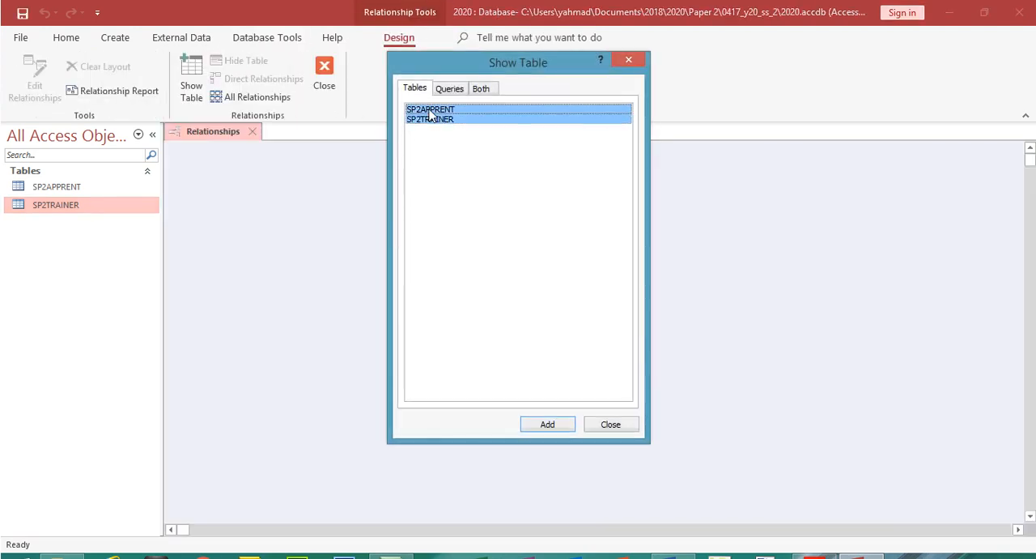
pyautogui.click(555, 400)
pyautogui.click(608, 401)
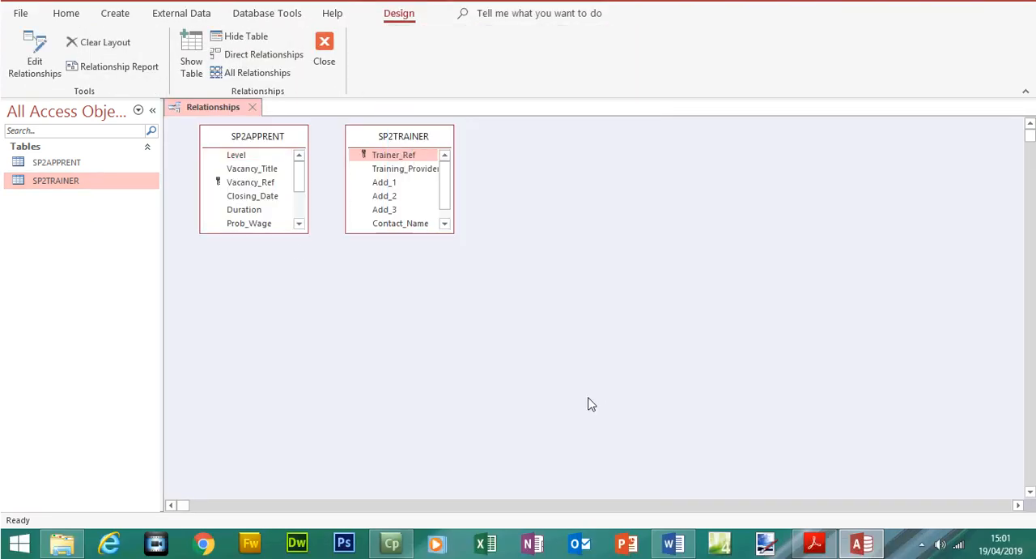
# Lengthen the SP2APPRENT and SP2TRAINER boxes in the Relationships window to reveal all of their fields
pyautogui.moveTo(292, 239); pyautogui.dragTo(294, 346)
pyautogui.click(396, 240)
pyautogui.moveTo(396, 258); pyautogui.dragTo(404, 349)
# In the exam paper's question 22, highlight "Trainer_Ref field in the trainer table" and "Trainer_Code in the apprentice table"
pyautogui.click(814, 542)
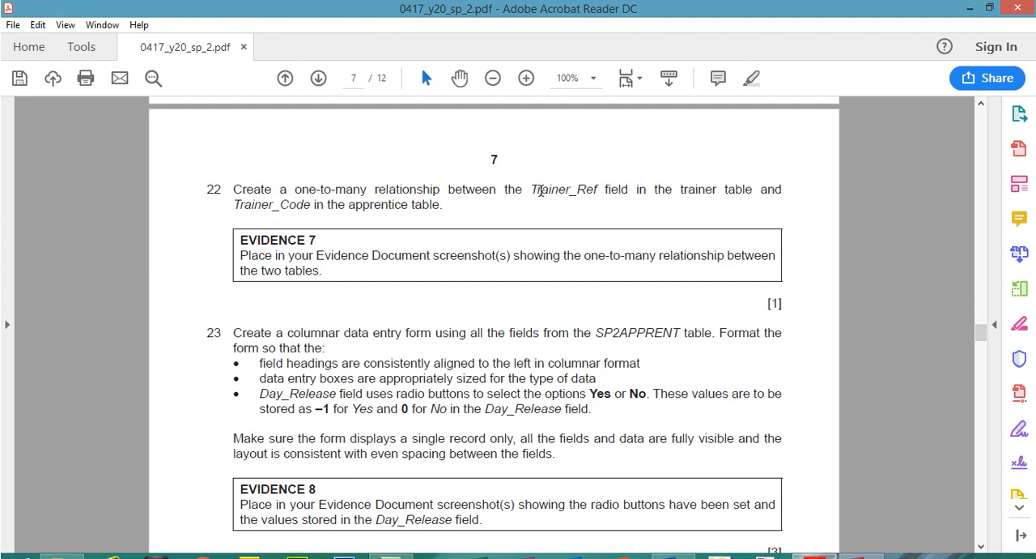
pyautogui.moveTo(532, 190); pyautogui.dragTo(743, 194)
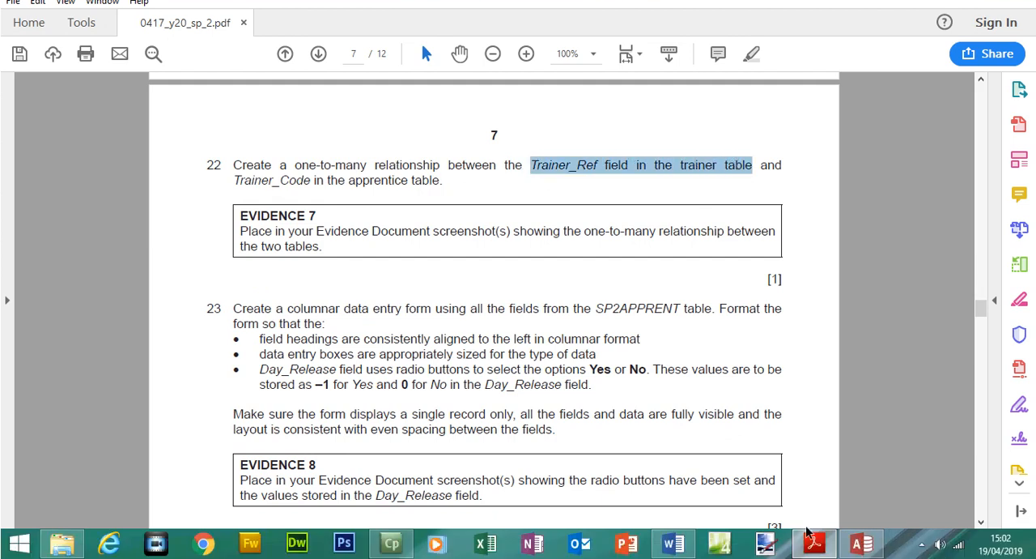
pyautogui.click(813, 543)
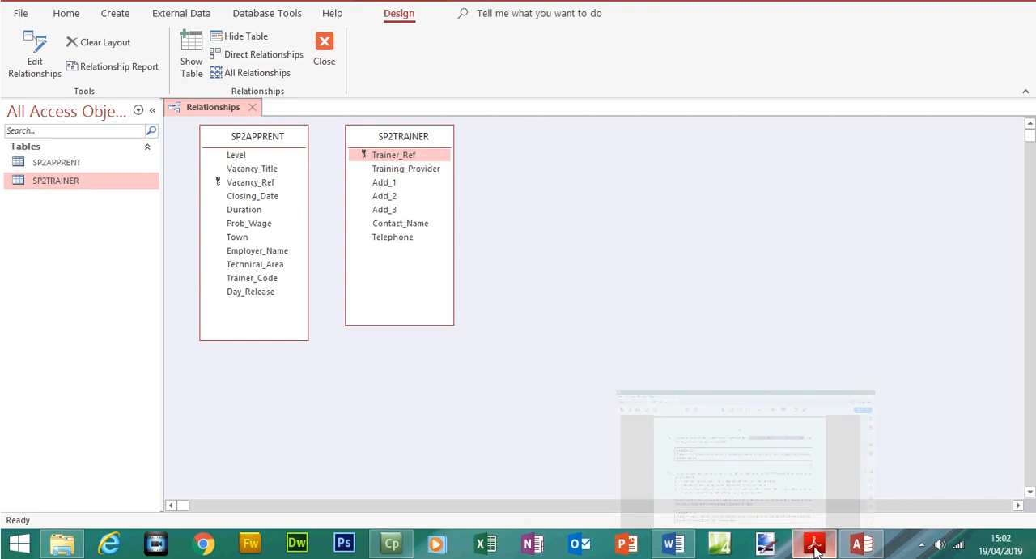
pyautogui.click(814, 544)
pyautogui.click(753, 78)
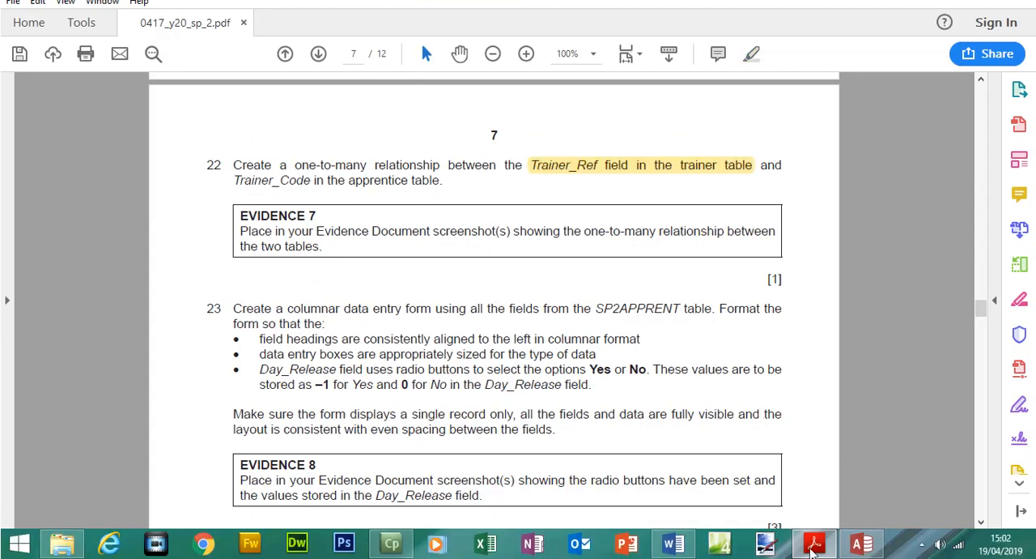
pyautogui.click(814, 543)
pyautogui.click(386, 182)
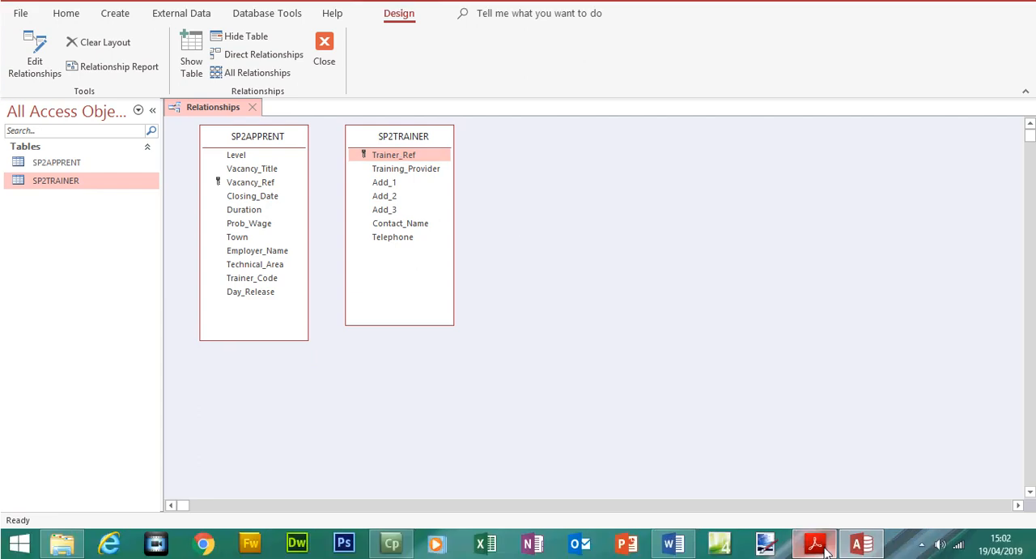
pyautogui.click(813, 543)
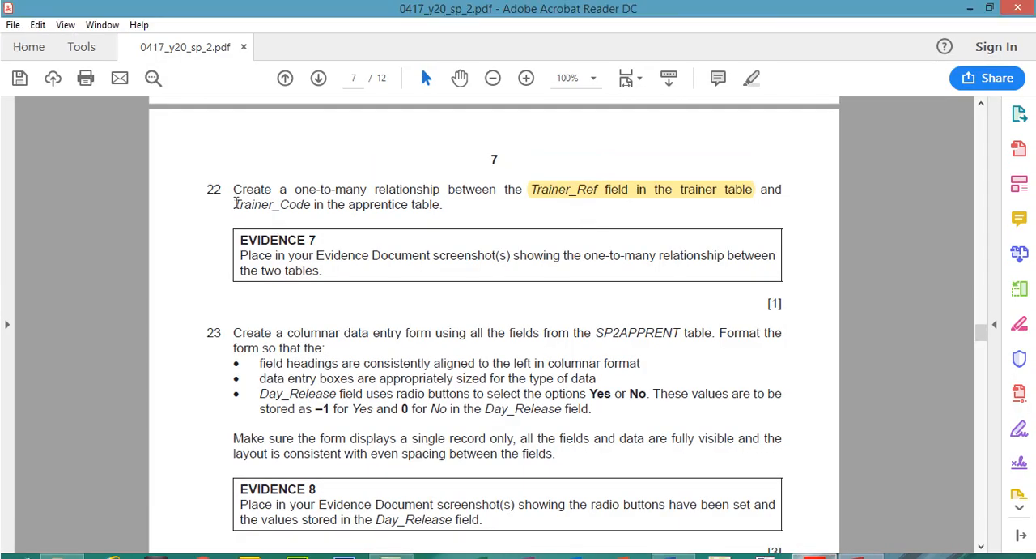
pyautogui.moveTo(235, 204); pyautogui.dragTo(440, 206)
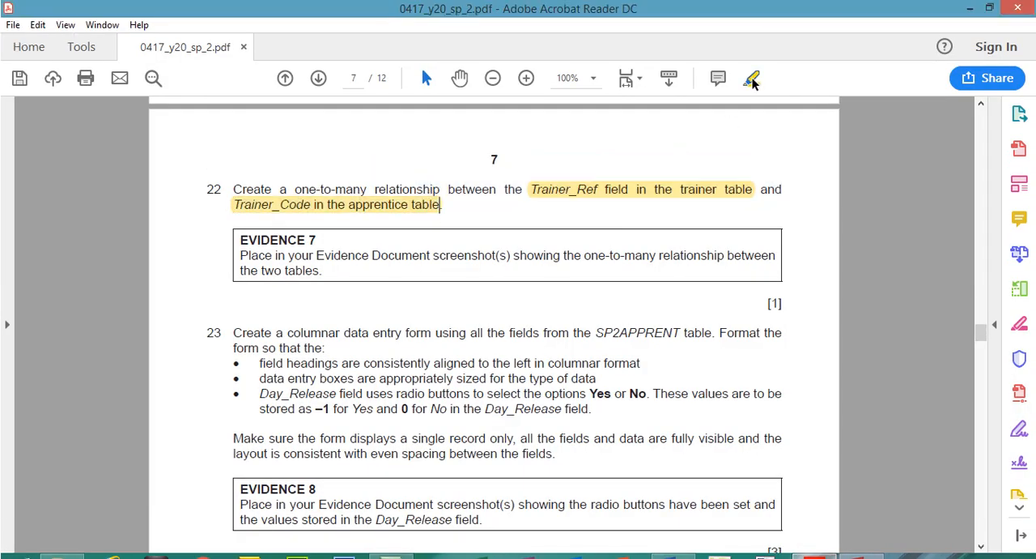
pyautogui.click(752, 79)
# Return to Access and create a one-to-many relationship from Trainer_Ref in SP2TRAINER to Trainer_Code in SP2APPRENT
pyautogui.click(856, 541)
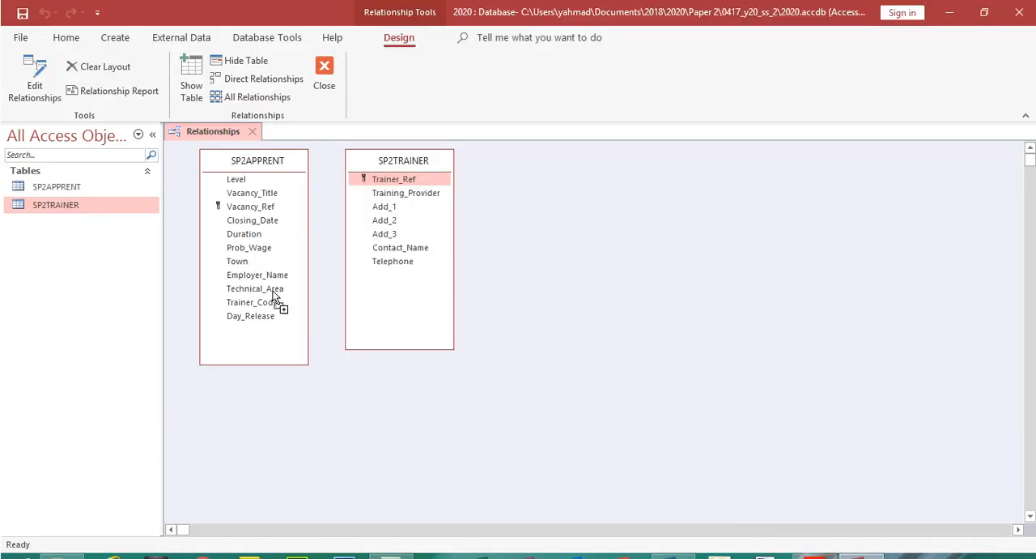
pyautogui.moveTo(282, 278); pyautogui.dragTo(271, 304)
pyautogui.moveTo(495, 135); pyautogui.dragTo(571, 162)
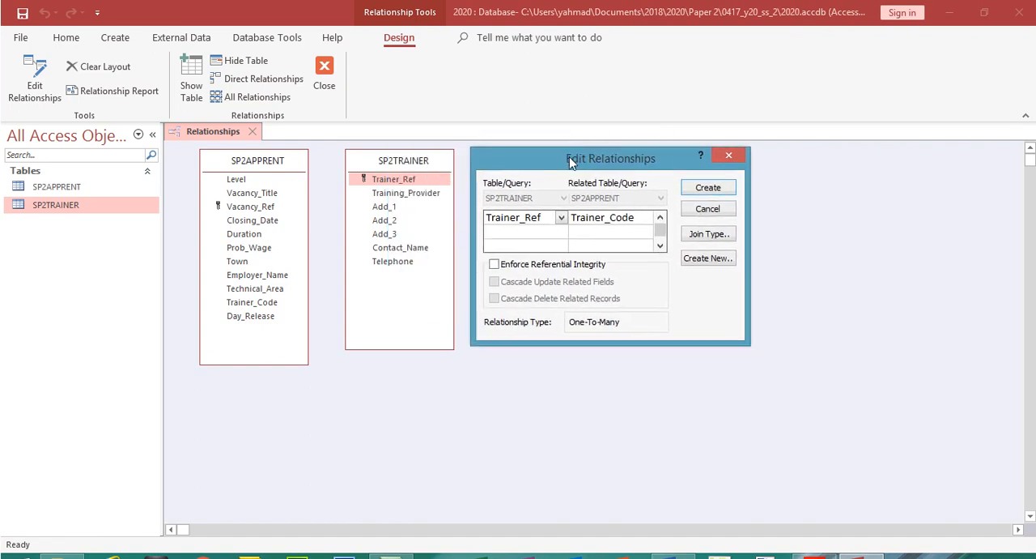
pyautogui.click(707, 189)
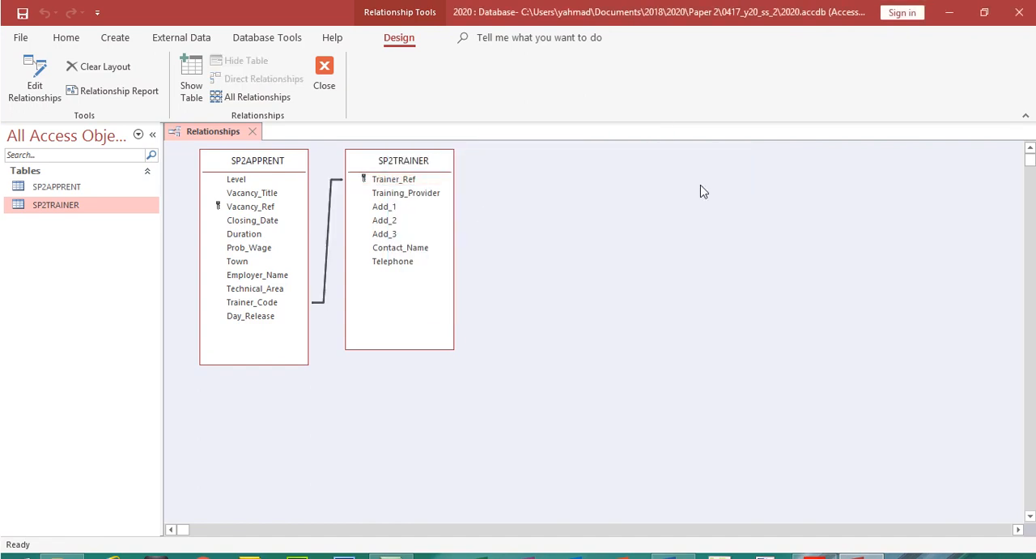
# Reopen the new relationship's settings, place the dialog clear of both tables, and check the Evidence 7 instruction in the exam paper
pyautogui.doubleClick(330, 219)
pyautogui.moveTo(459, 129); pyautogui.dragTo(546, 165)
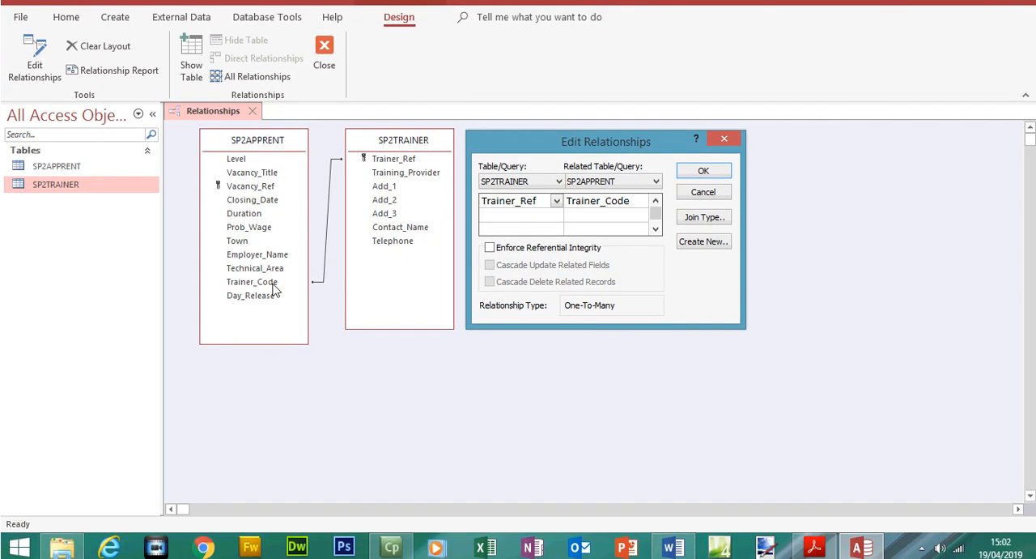
pyautogui.click(815, 548)
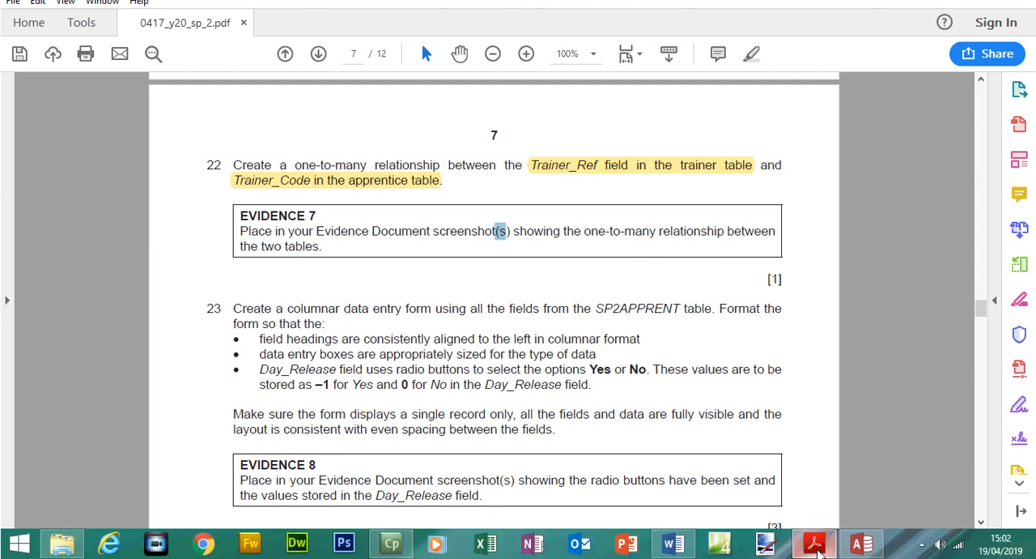
pyautogui.click(817, 549)
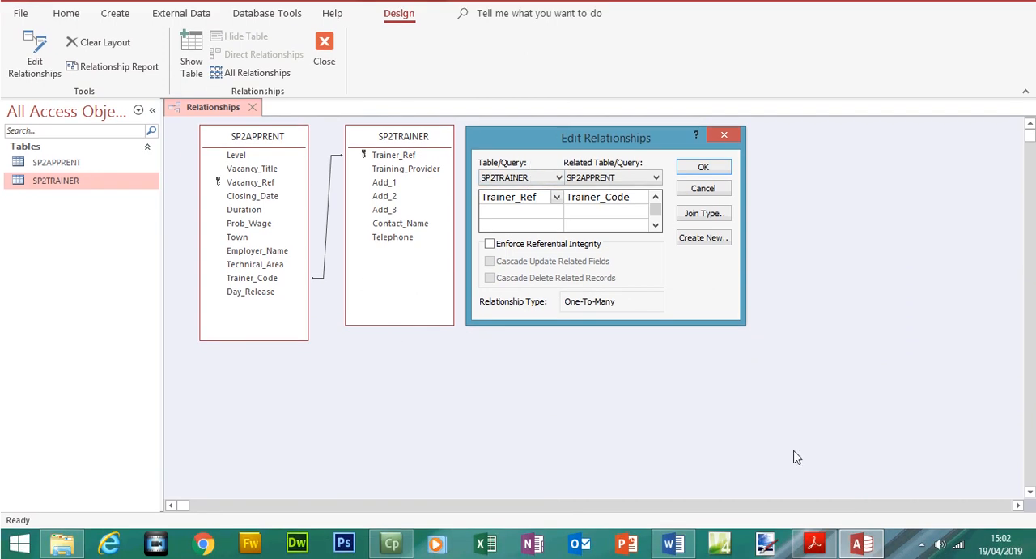
# Switch to the Word evidence document, move the Step 22 heading onto a new page, and paste the relationship screenshot below it
pyautogui.click(676, 544)
pyautogui.moveTo(1031, 370); pyautogui.dragTo(1031, 406)
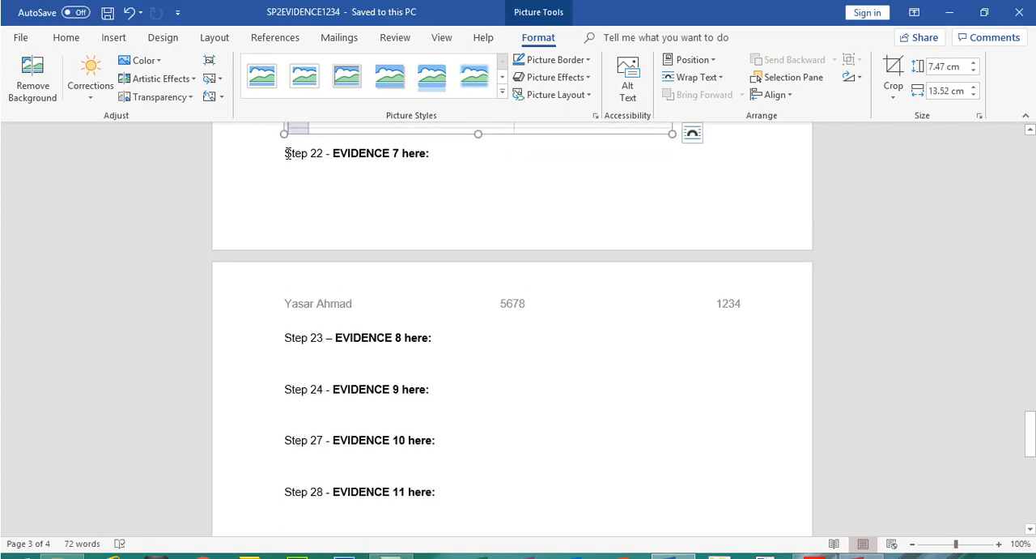
pyautogui.click(290, 146)
pyautogui.press('Return')
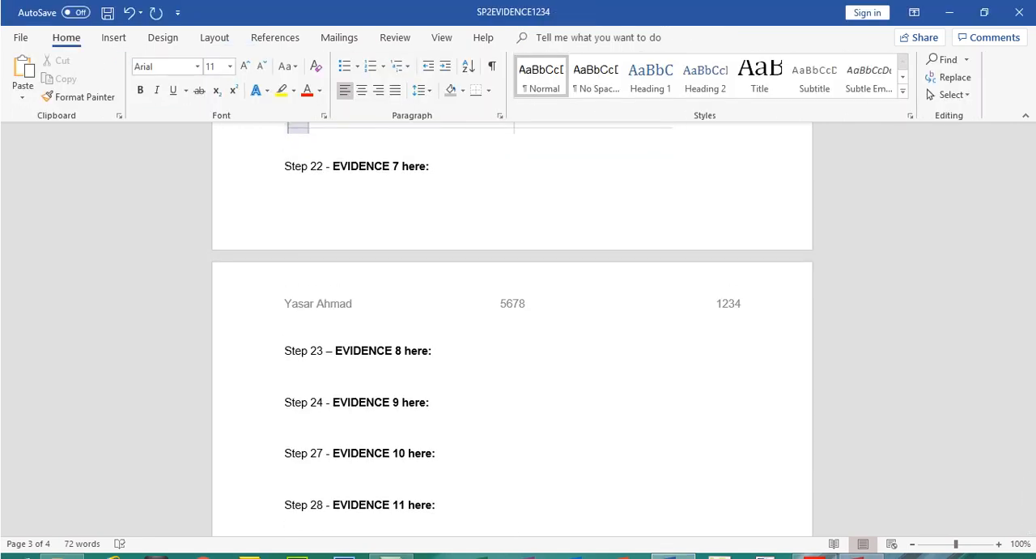
pyautogui.press('Return')
pyautogui.press('Return')
pyautogui.press('Return')
pyautogui.click(293, 349)
pyautogui.hotkey('ctrl', 'v')
pyautogui.click(294, 325)
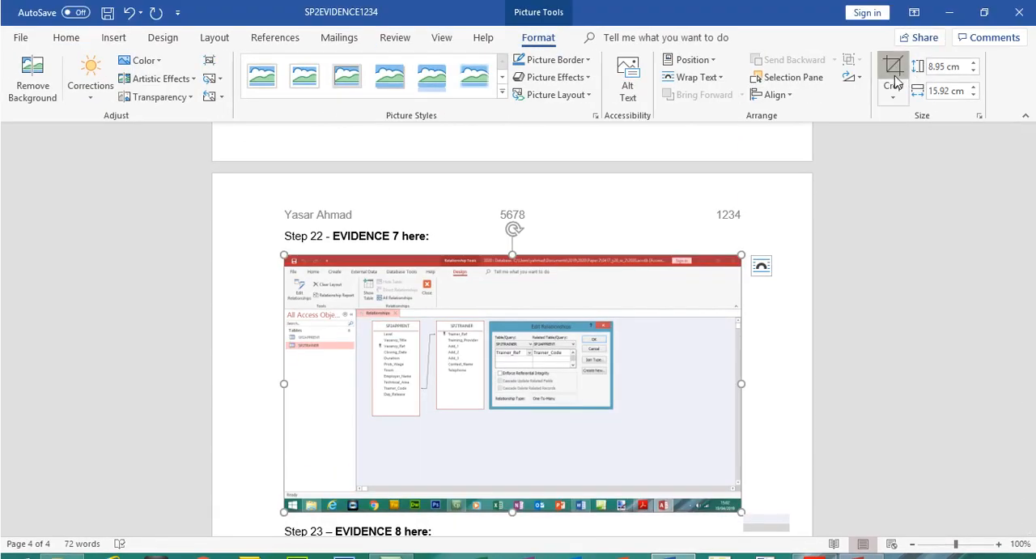
# Crop the Evidence 7 screenshot to the tables and relationship dialog, enlarge it to about 6.61 cm high by 17.01 cm wide, and save the document
pyautogui.click(894, 80)
pyautogui.moveTo(290, 261); pyautogui.dragTo(370, 318)
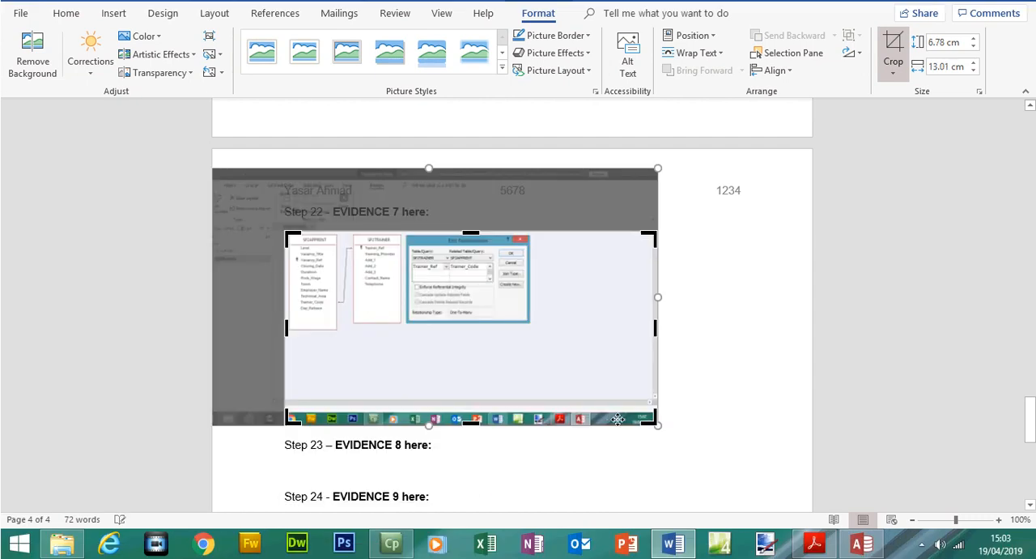
pyautogui.moveTo(596, 380); pyautogui.dragTo(771, 416)
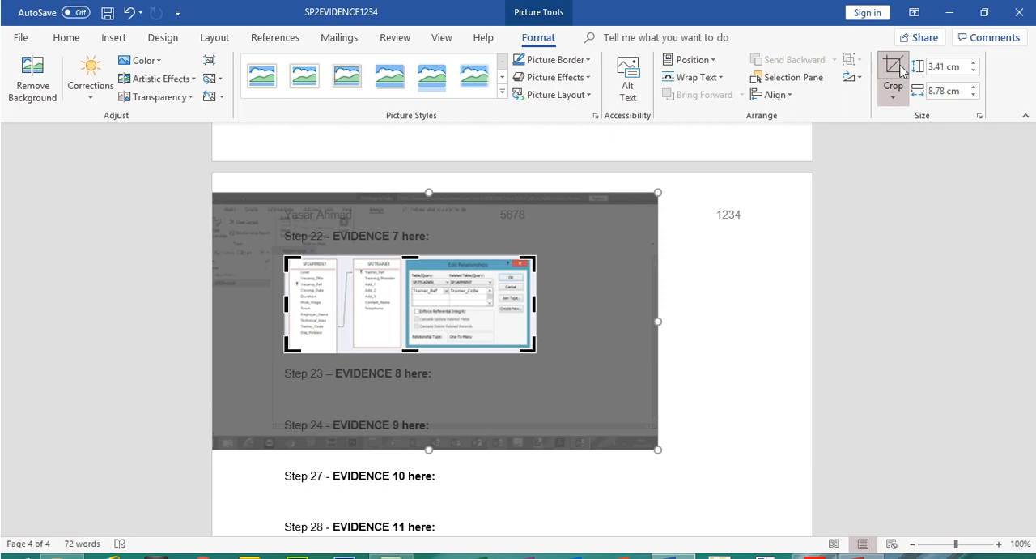
pyautogui.click(895, 71)
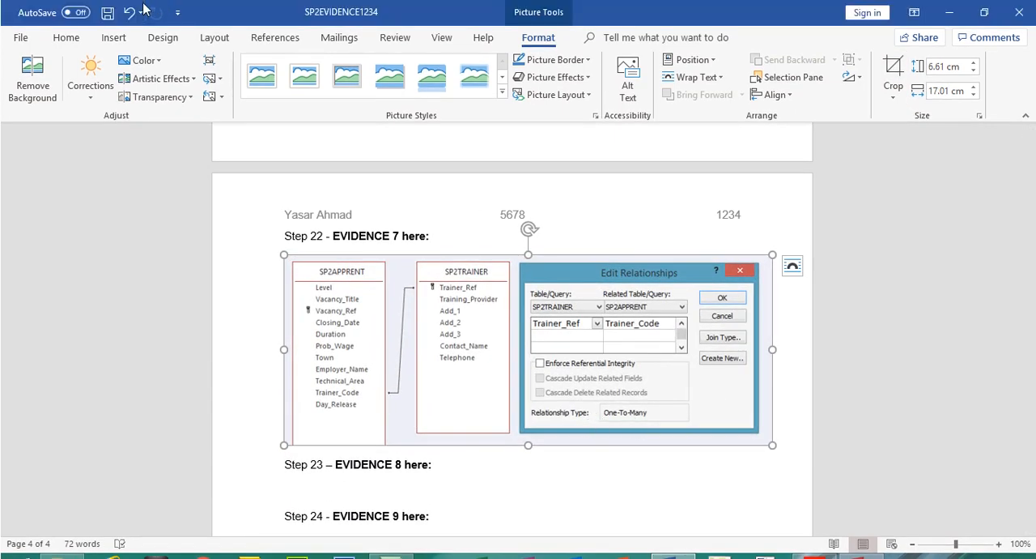
pyautogui.click(108, 12)
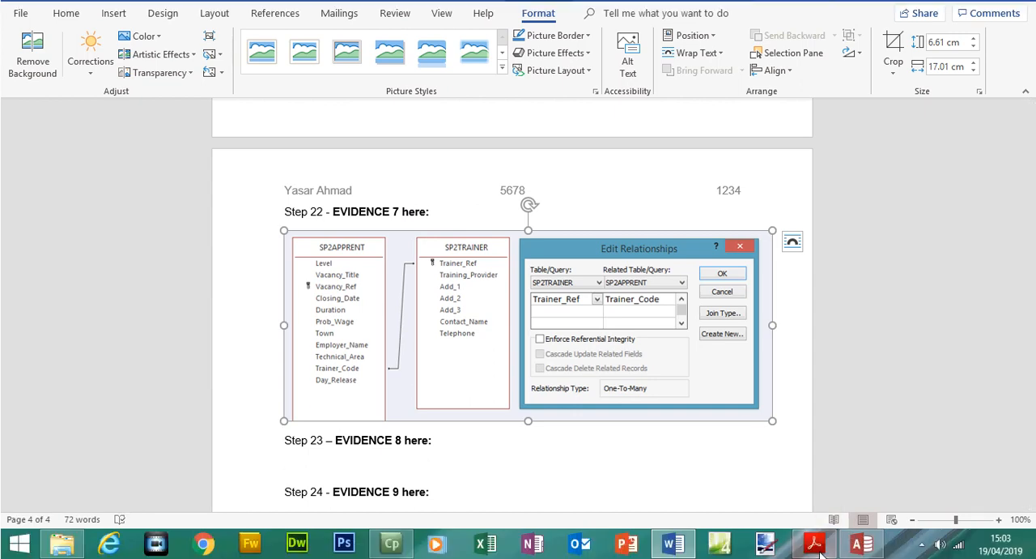
# Switch to the exam paper and highlight the whole Evidence 7 instruction
pyautogui.click(815, 543)
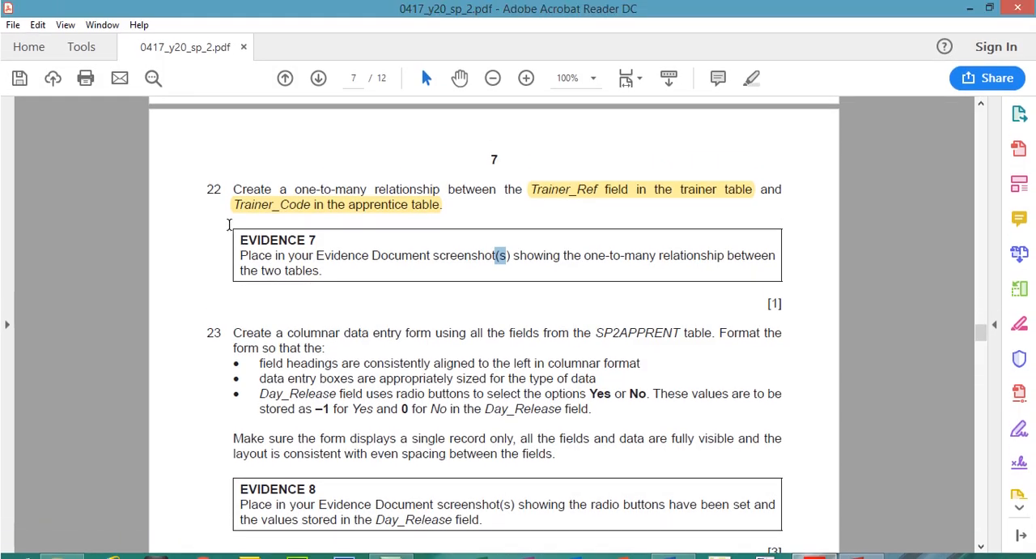
pyautogui.moveTo(238, 215); pyautogui.dragTo(326, 272)
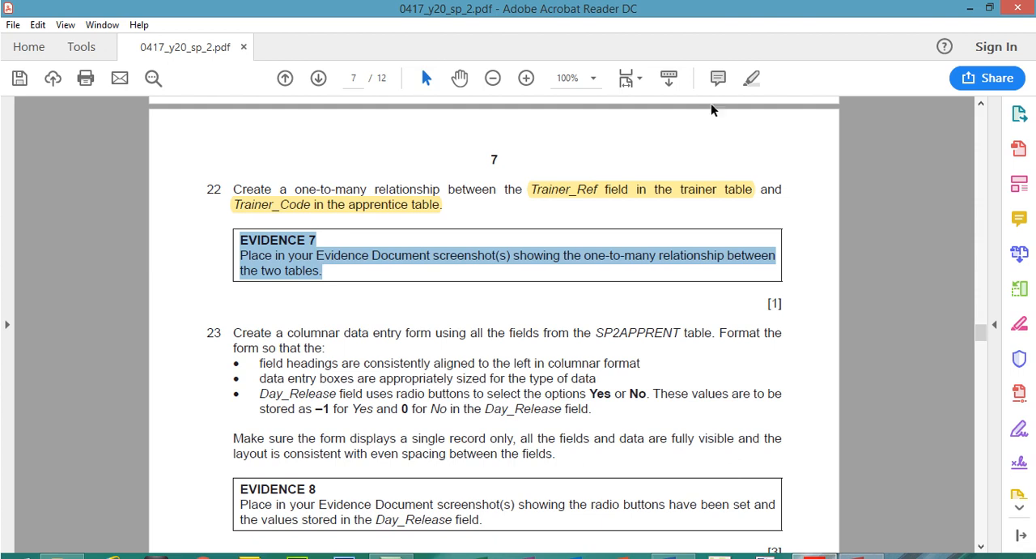
pyautogui.click(748, 84)
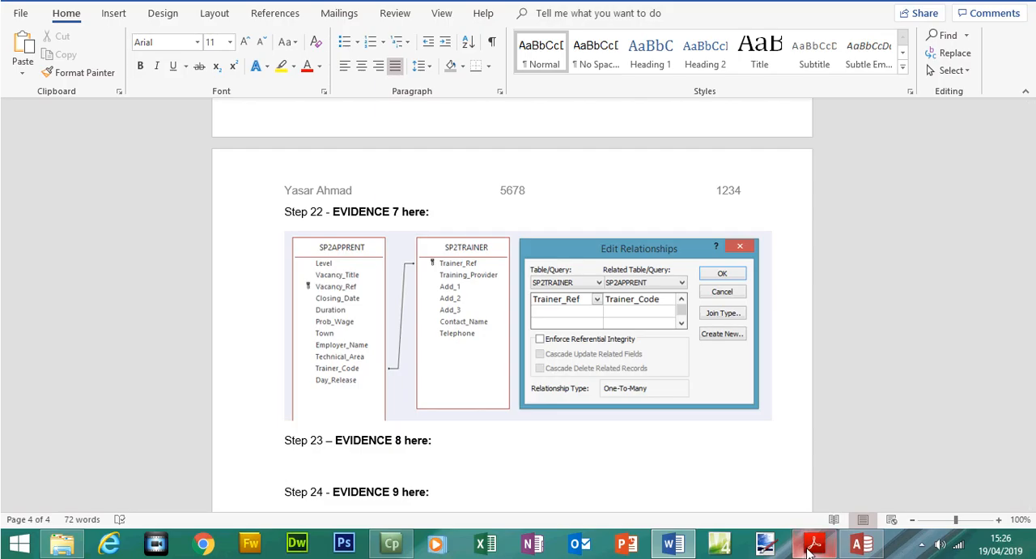
pyautogui.click(808, 549)
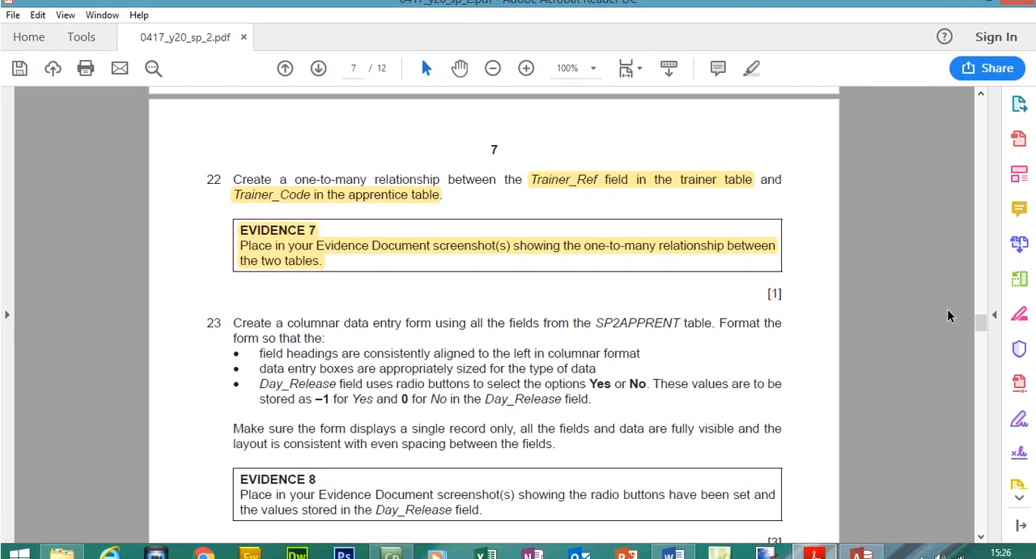
# Highlight question 23's instruction to create a columnar data entry form using all the fields from the SP2APPRENT table
pyautogui.scroll(-5, 984, 315)
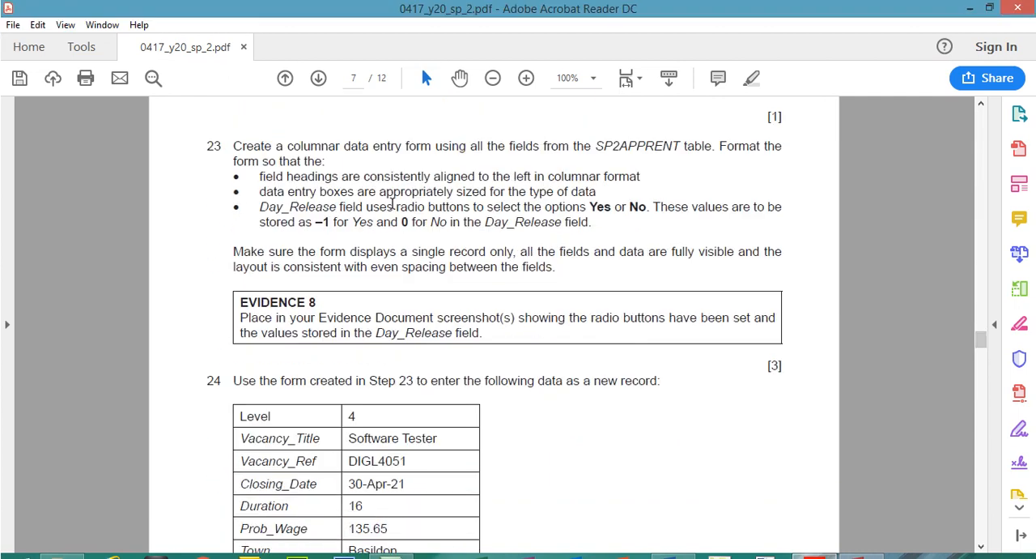
pyautogui.moveTo(233, 145); pyautogui.dragTo(695, 152)
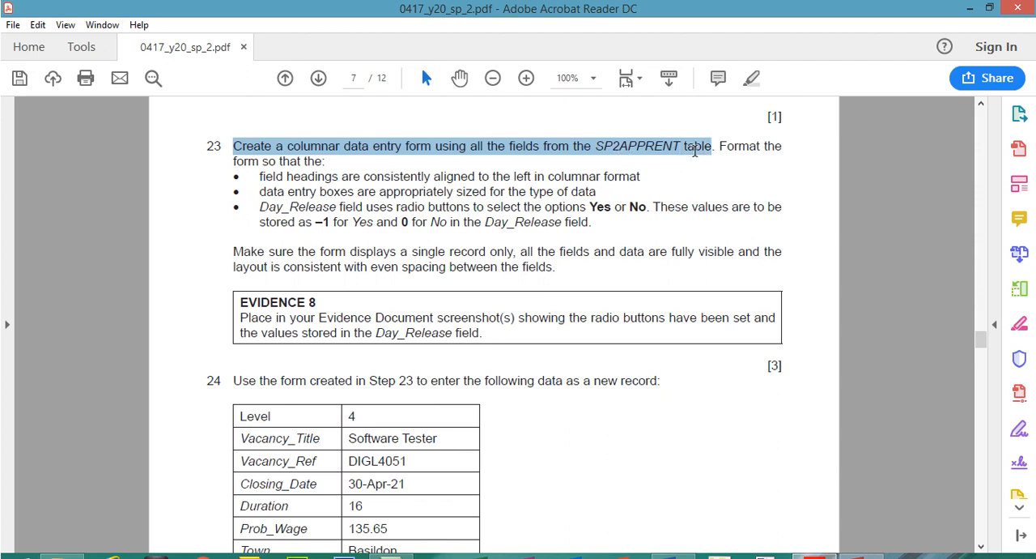
pyautogui.click(748, 81)
# Close the Relationships window in Access and check the related vacancy records for Oakleaf Academy in the SP2TRAINER table
pyautogui.click(859, 545)
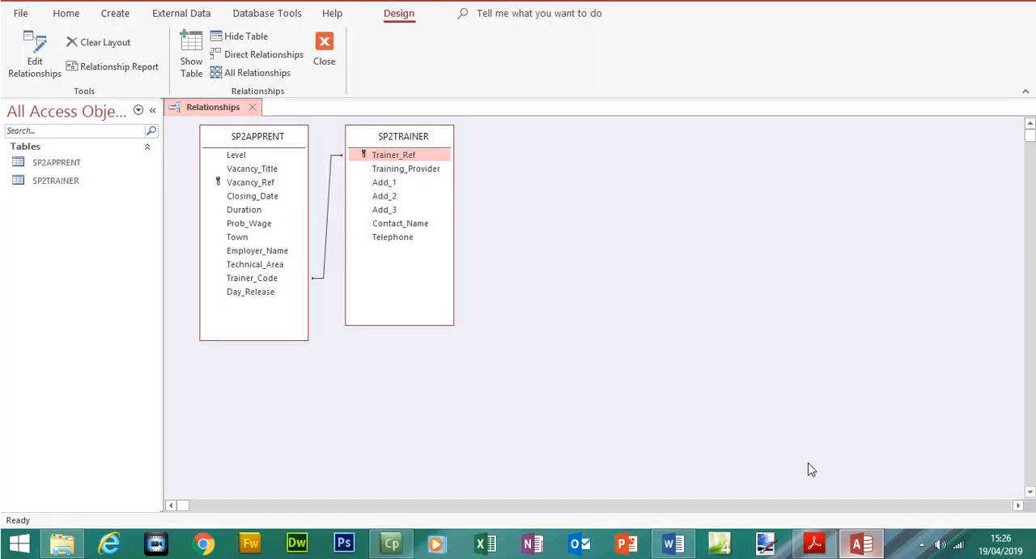
pyautogui.click(257, 132)
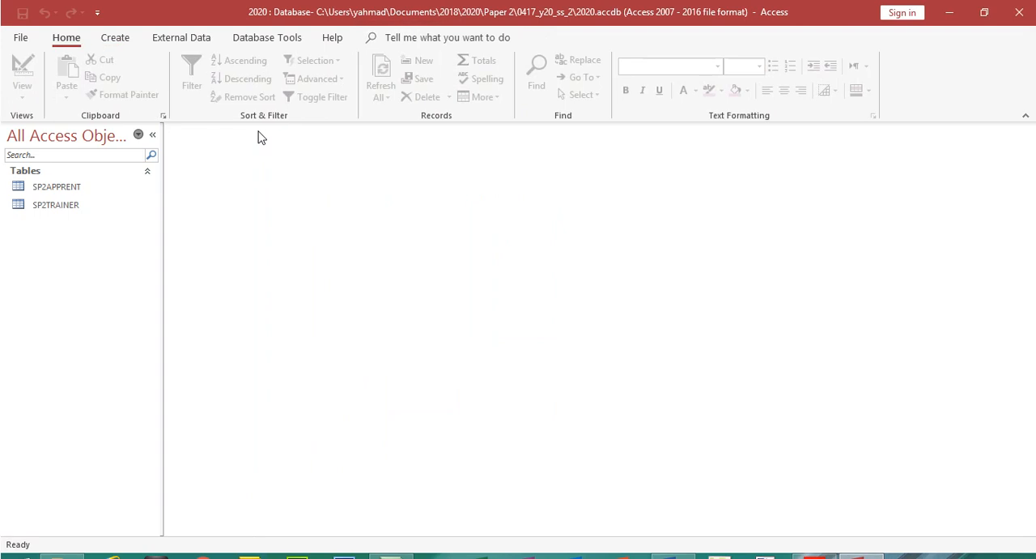
pyautogui.click(63, 205)
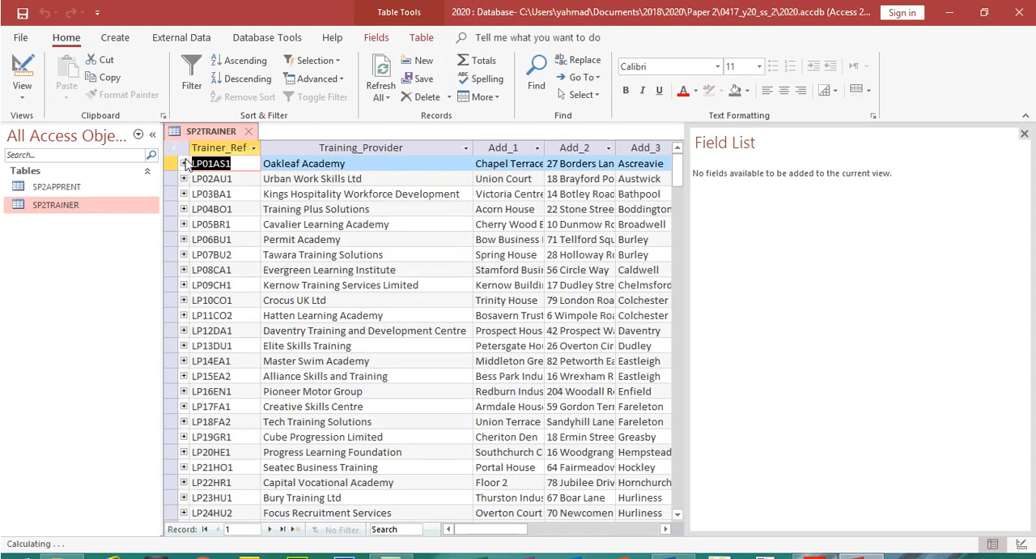
pyautogui.click(183, 163)
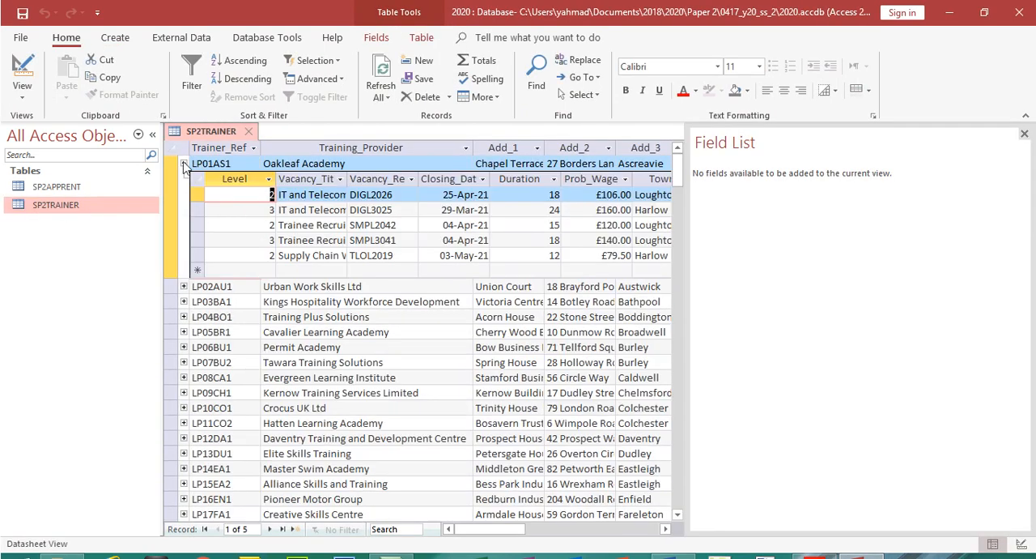
pyautogui.click(184, 165)
pyautogui.click(248, 132)
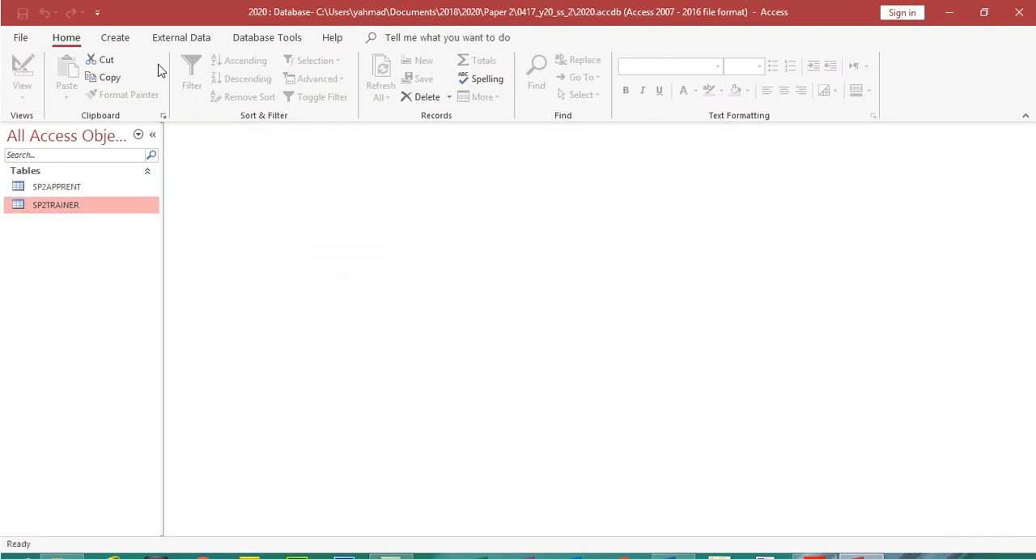
# Start the Form Wizard and select all fields from the SP2APPRENT table, checking them against question 23 in the exam paper
pyautogui.click(118, 42)
pyautogui.click(391, 63)
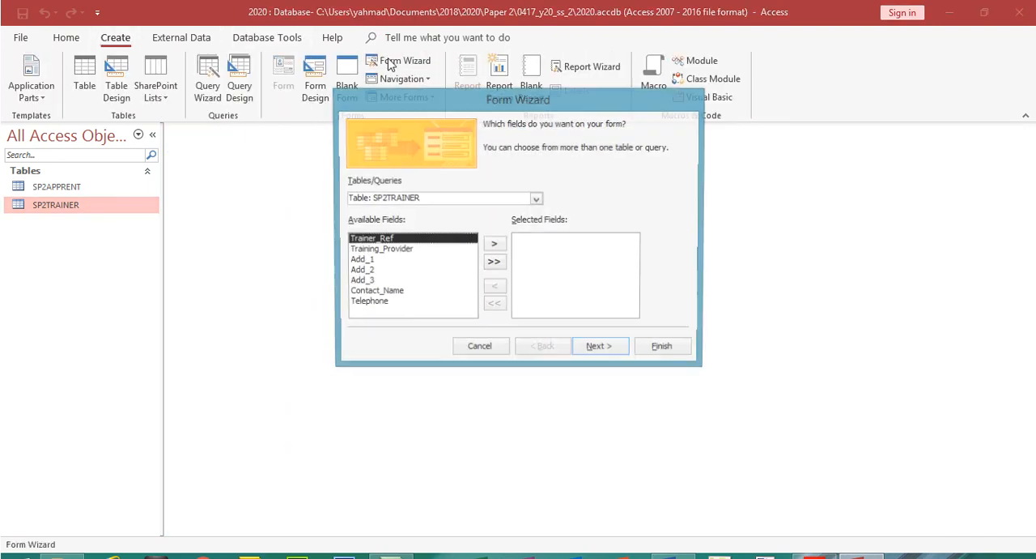
pyautogui.click(814, 557)
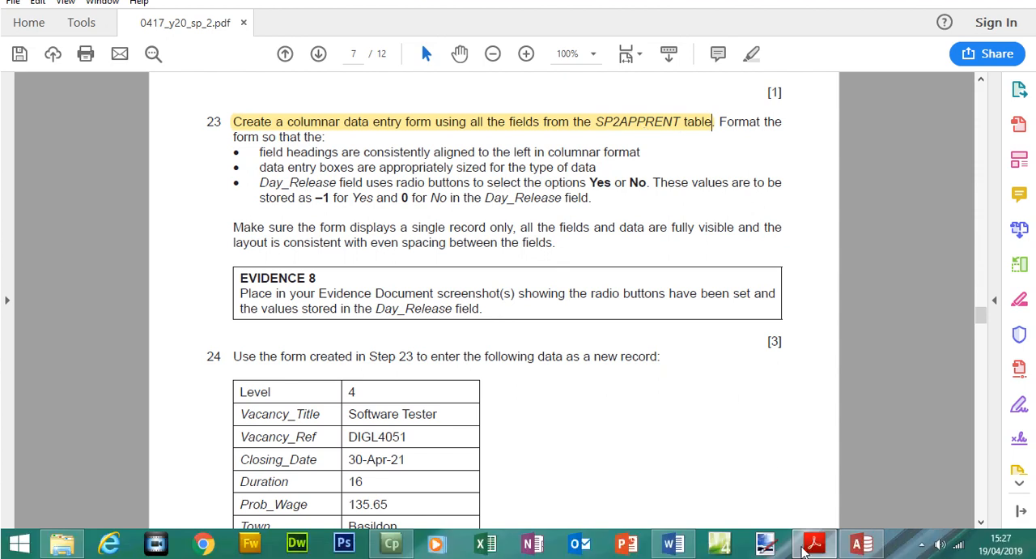
pyautogui.click(860, 557)
pyautogui.click(536, 175)
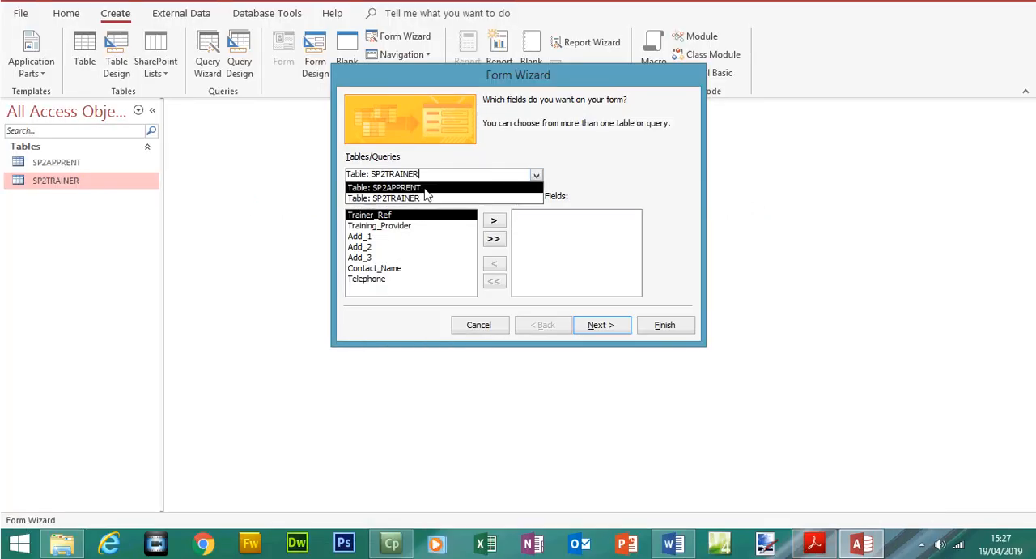
pyautogui.click(420, 185)
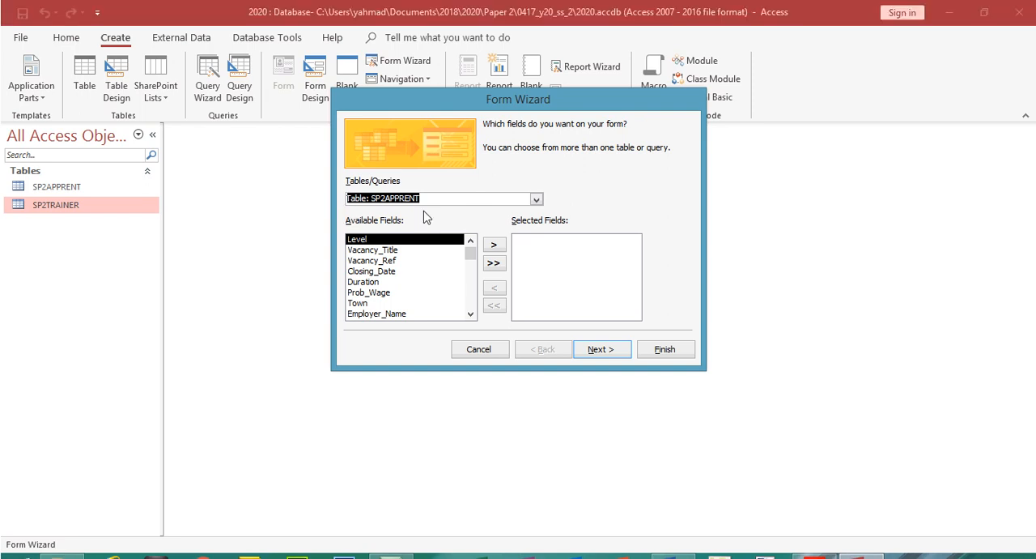
pyautogui.click(494, 263)
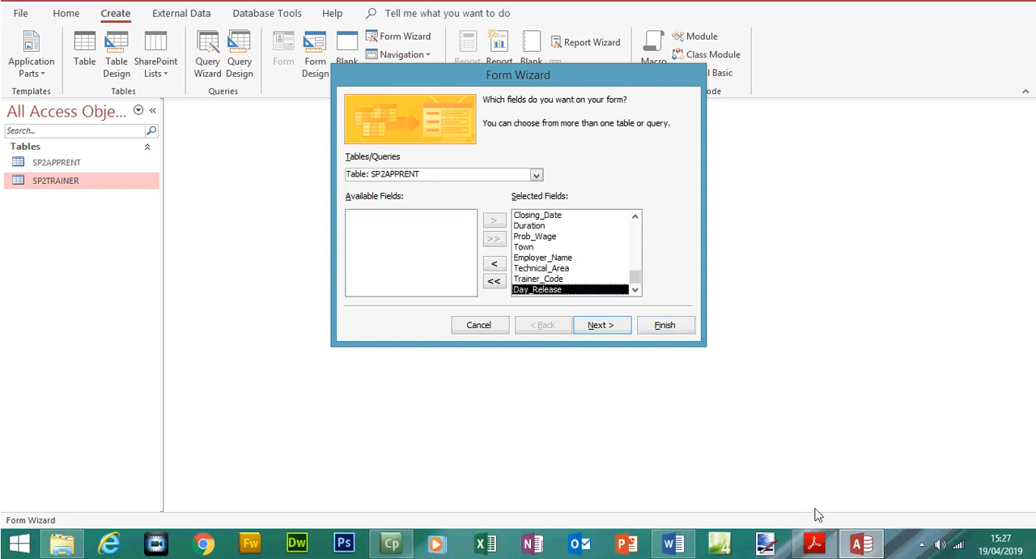
pyautogui.click(813, 556)
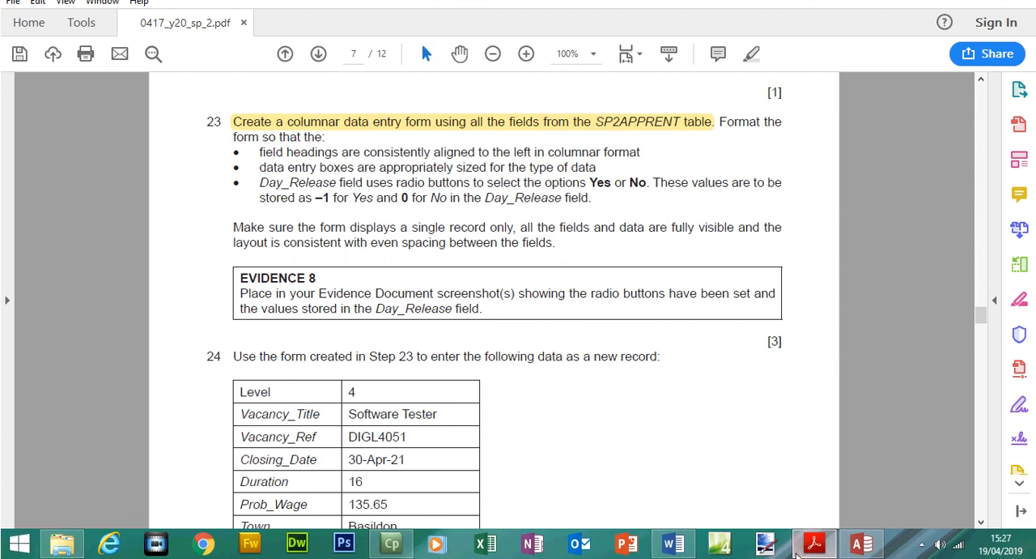
pyautogui.click(813, 544)
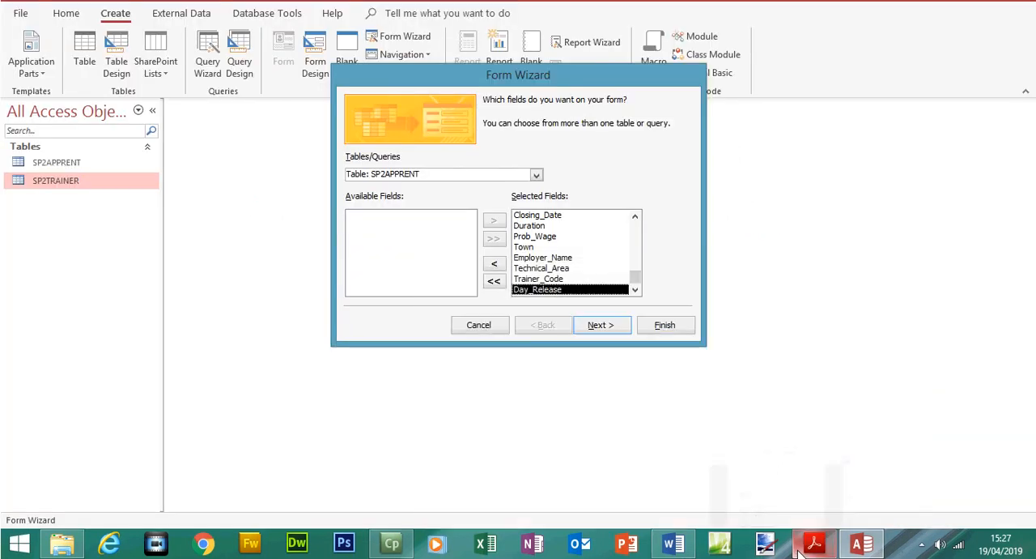
# Choose the Columnar layout for the SP2APPRENT form and continue to the wizard's title page
pyautogui.click(608, 324)
pyautogui.click(608, 325)
pyautogui.click(558, 328)
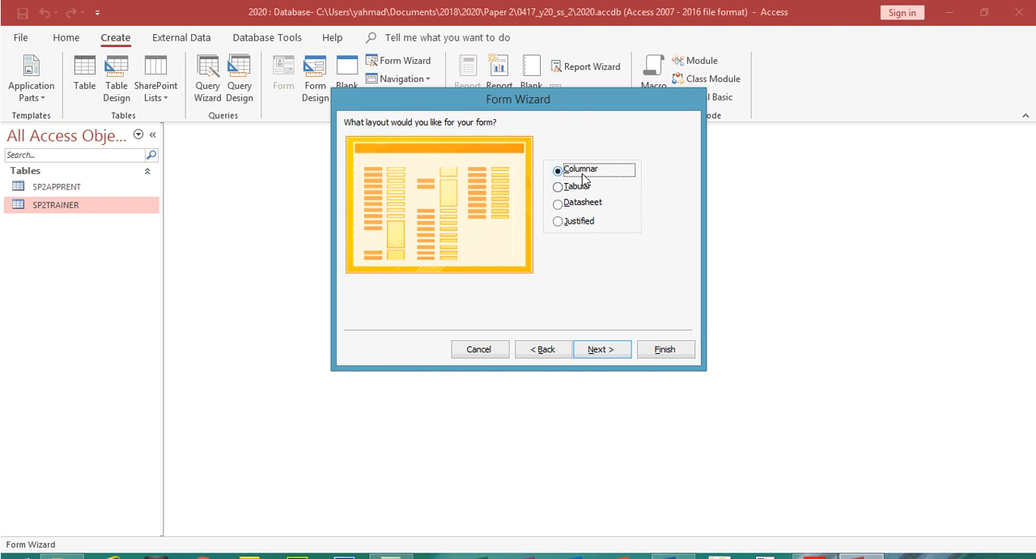
pyautogui.click(626, 348)
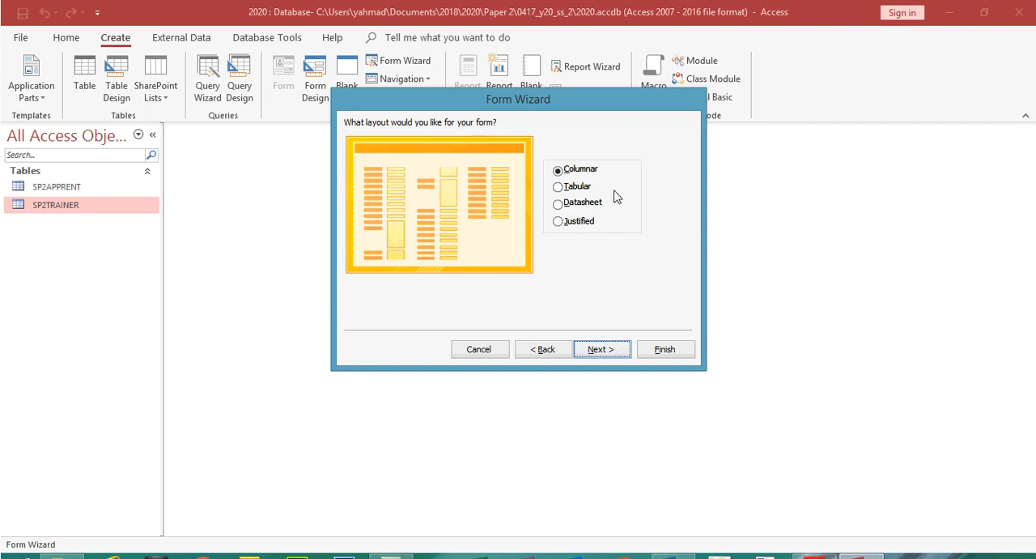
pyautogui.click(612, 350)
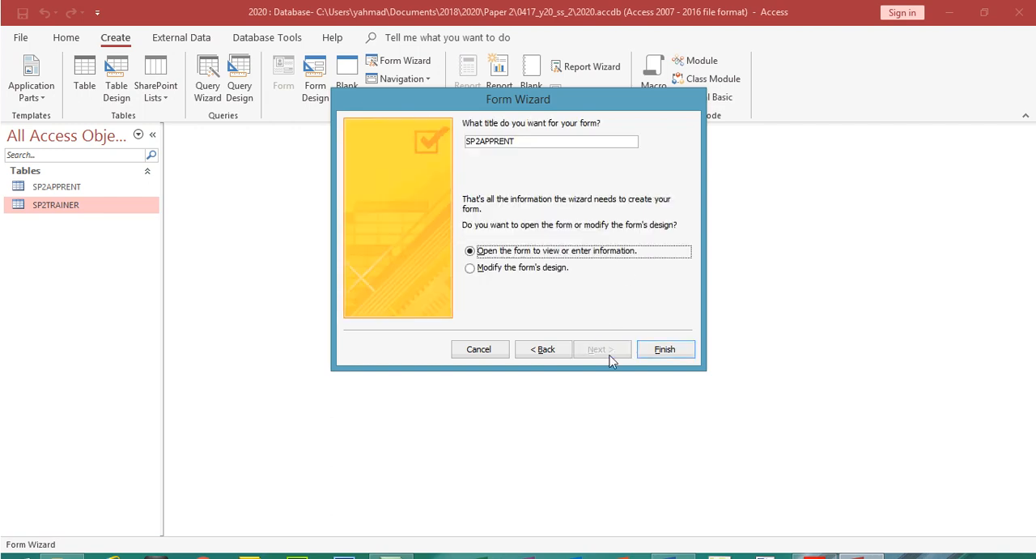
# Check question 23 in the exam paper, title the form "SP2APPRENT Data Entry Form" and finish the wizard
pyautogui.click(535, 144)
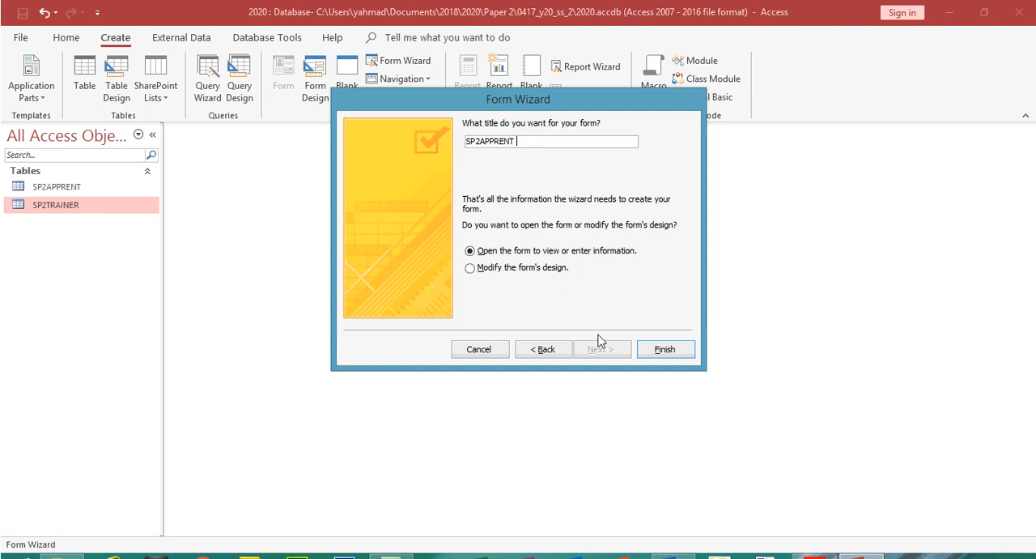
pyautogui.click(804, 543)
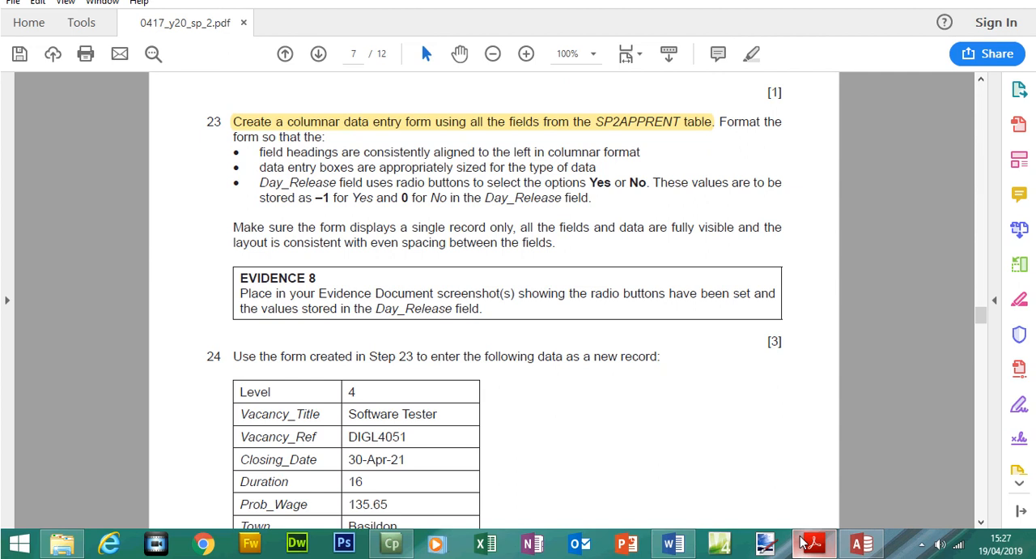
pyautogui.click(861, 543)
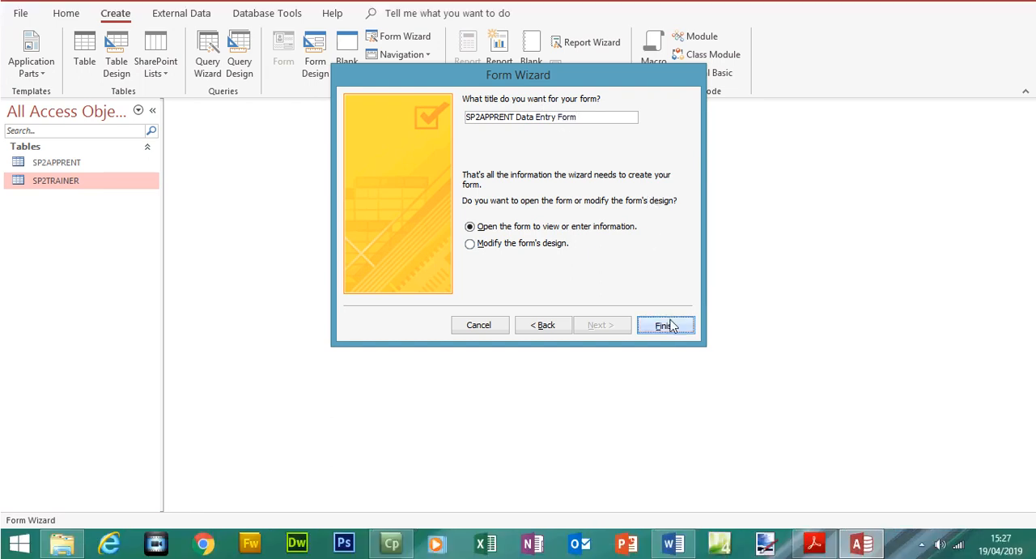
pyautogui.click(665, 349)
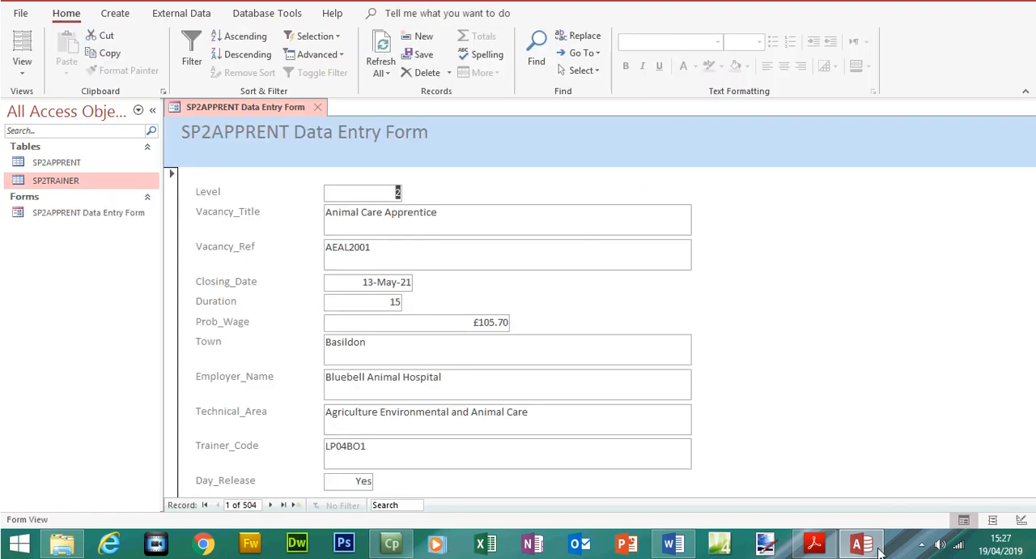
# In the exam paper, highlight question 23's "Format the form so that the:" and the bullet about left-aligned columnar field headings
pyautogui.click(817, 549)
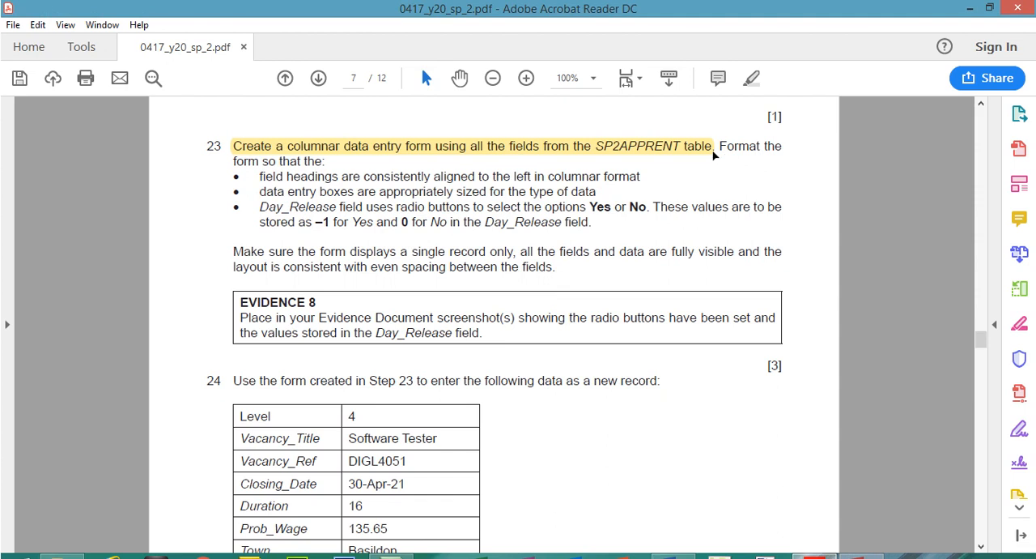
pyautogui.moveTo(721, 146); pyautogui.dragTo(318, 160)
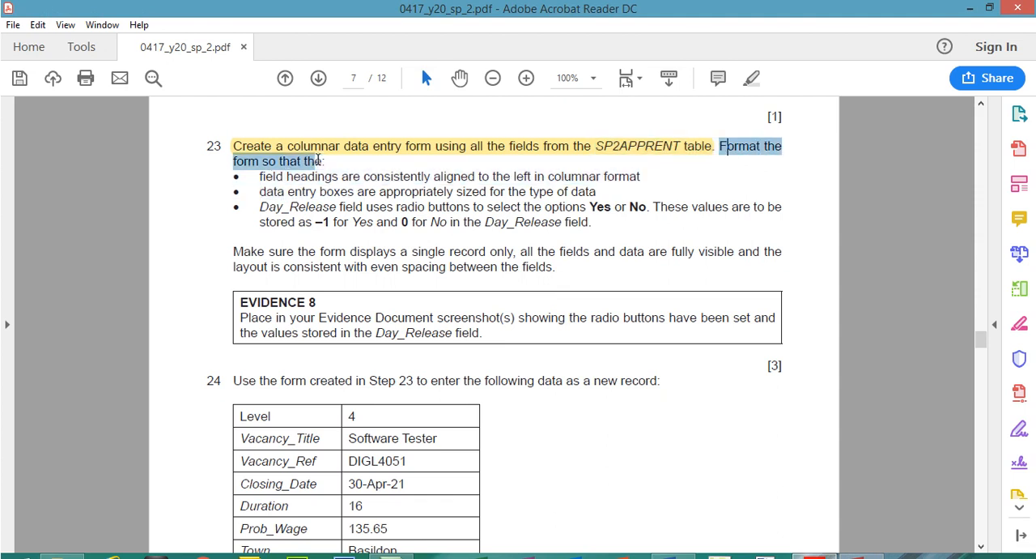
pyautogui.click(751, 77)
pyautogui.moveTo(260, 177); pyautogui.dragTo(626, 179)
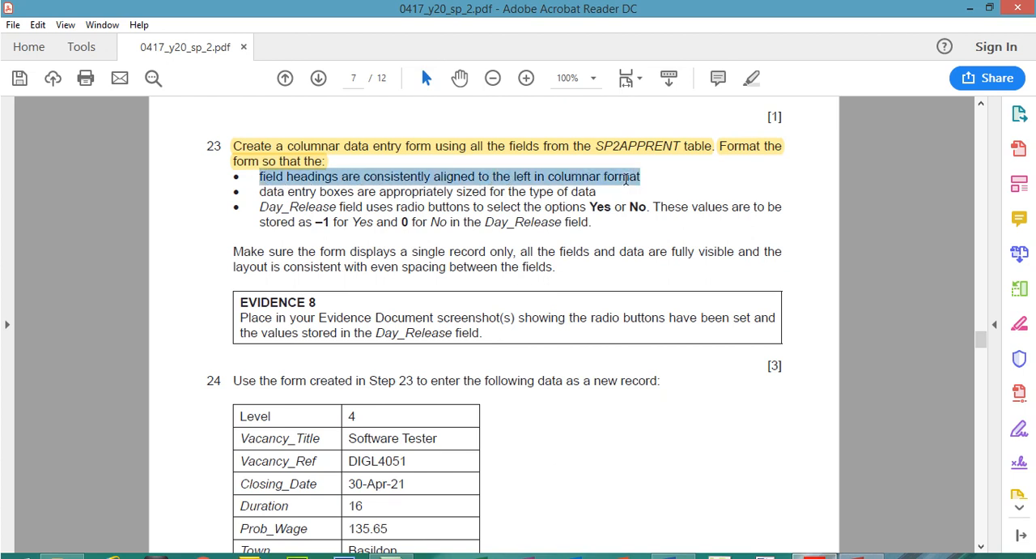
pyautogui.click(751, 79)
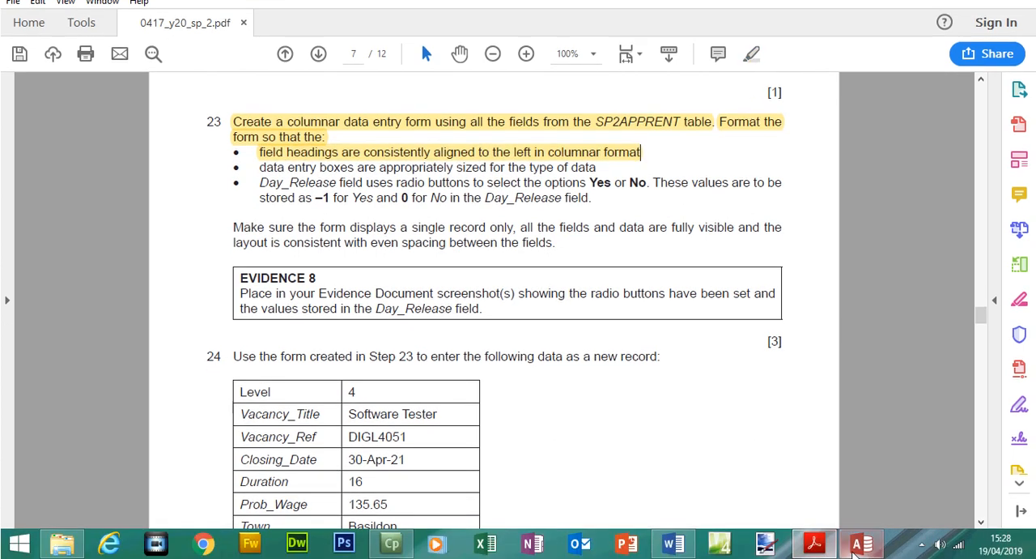
# Switch to Access, open the data entry form in Design View and close the Field List
pyautogui.click(861, 557)
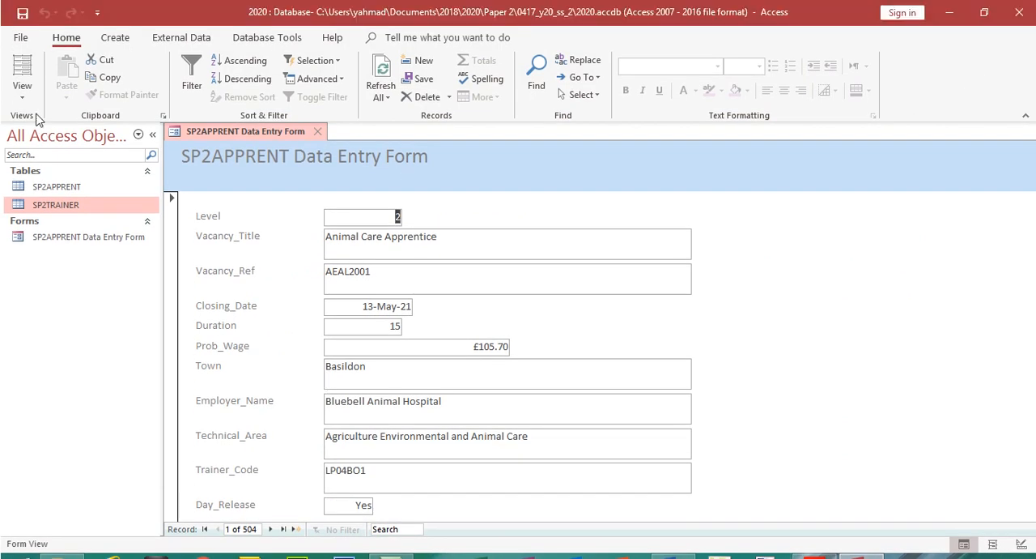
pyautogui.click(19, 93)
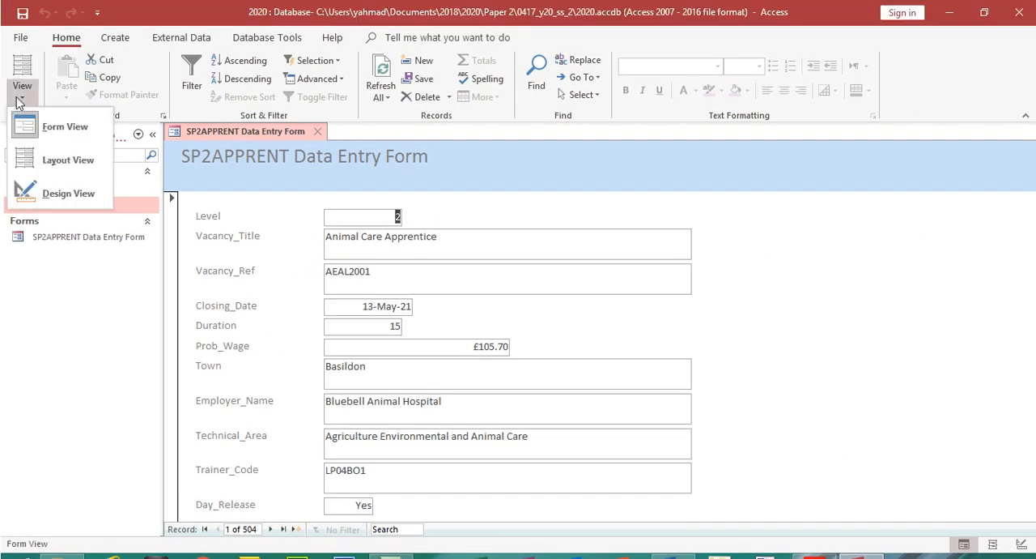
pyautogui.click(51, 194)
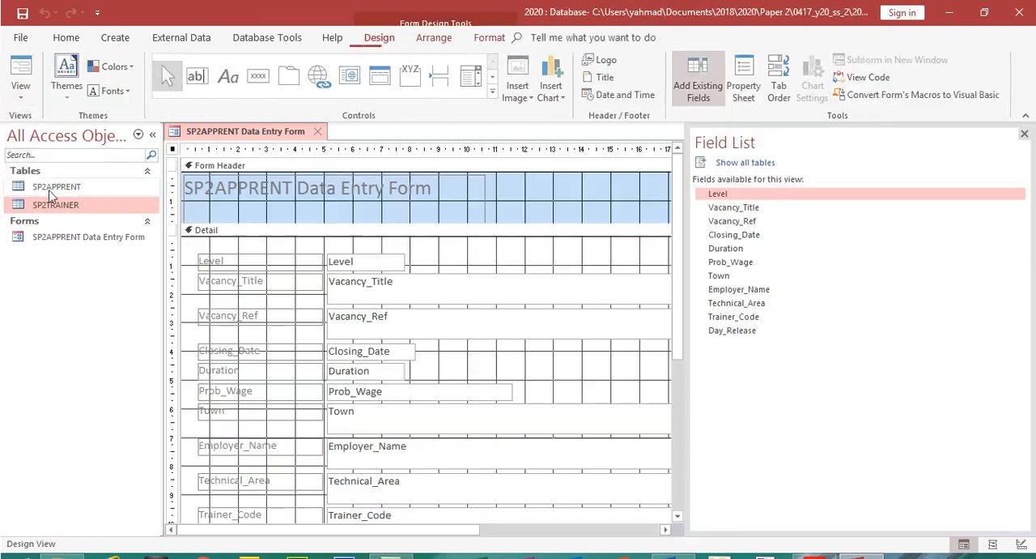
pyautogui.click(1025, 136)
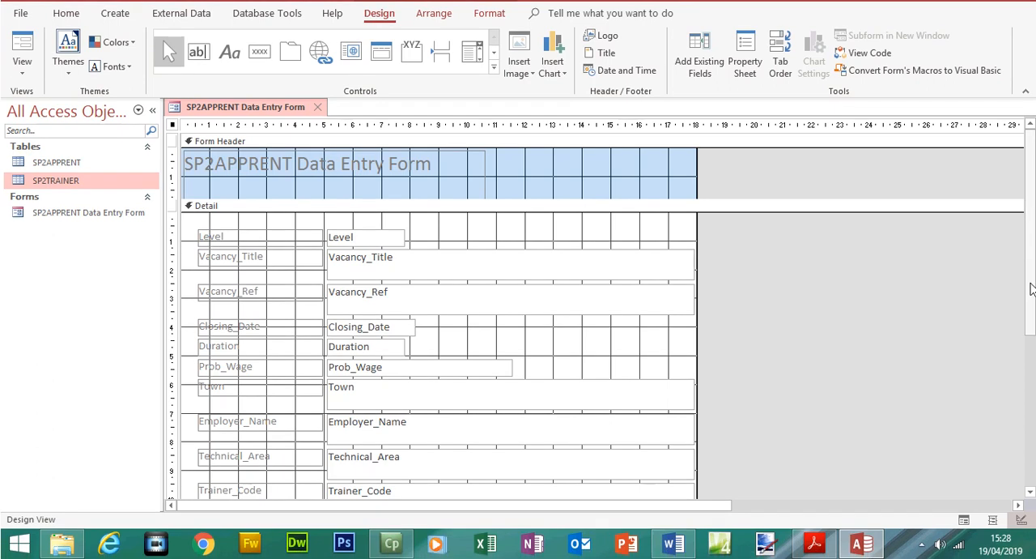
# Reduce the height of the form's title label and shrink the Form Header section to fit it
pyautogui.moveTo(1031, 295); pyautogui.dragTo(1031, 361)
pyautogui.scroll(5, 481, 257)
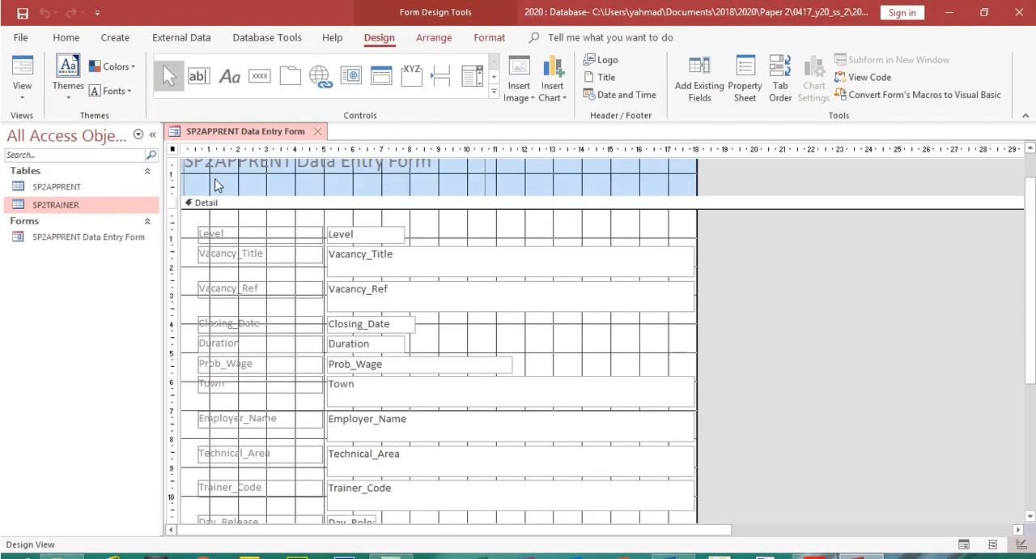
pyautogui.click(382, 186)
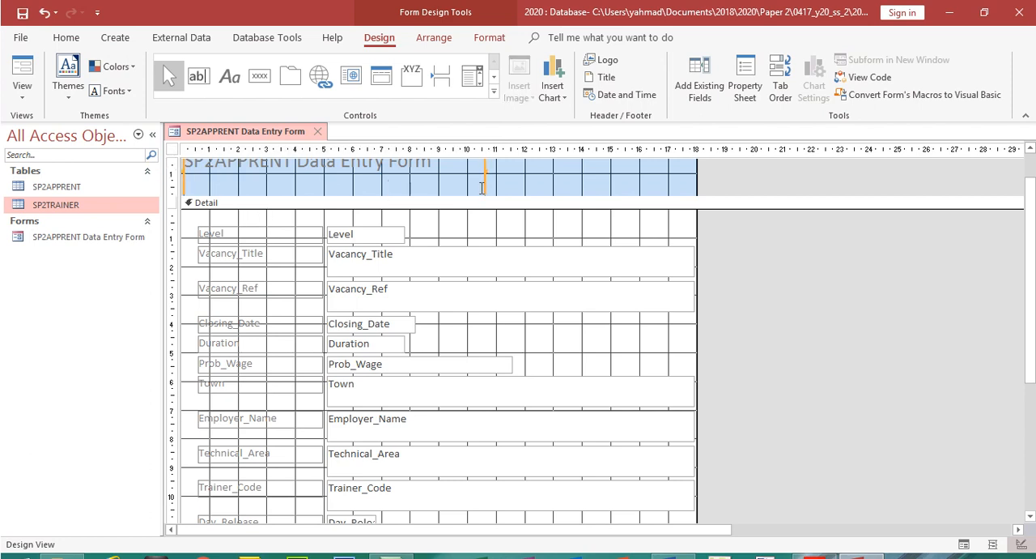
pyautogui.moveTo(479, 197); pyautogui.dragTo(485, 177)
pyautogui.moveTo(455, 217); pyautogui.dragTo(455, 181)
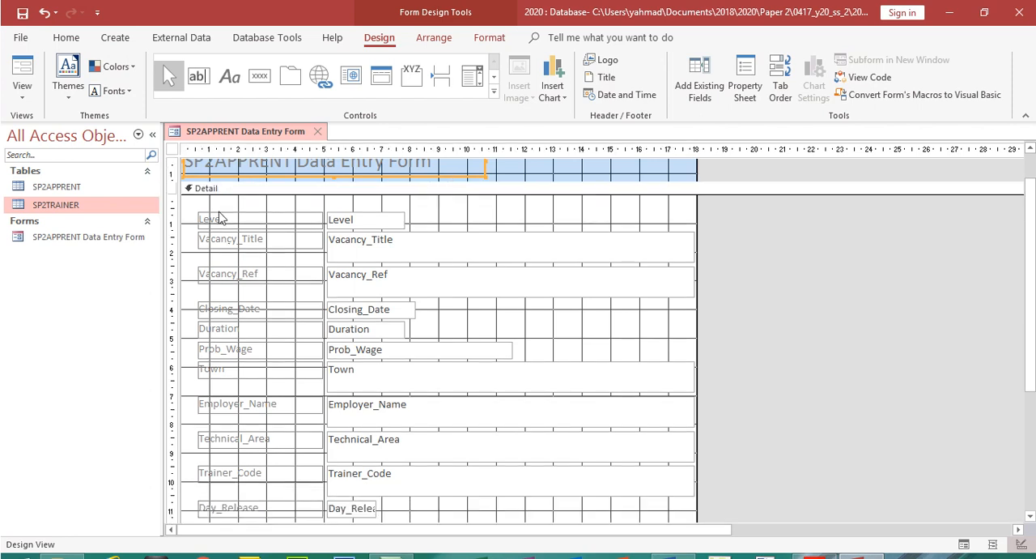
# Move the Level to Prob_Wage labels and text boxes together up to the upper edge of the Detail section
pyautogui.moveTo(193, 204); pyautogui.dragTo(528, 342)
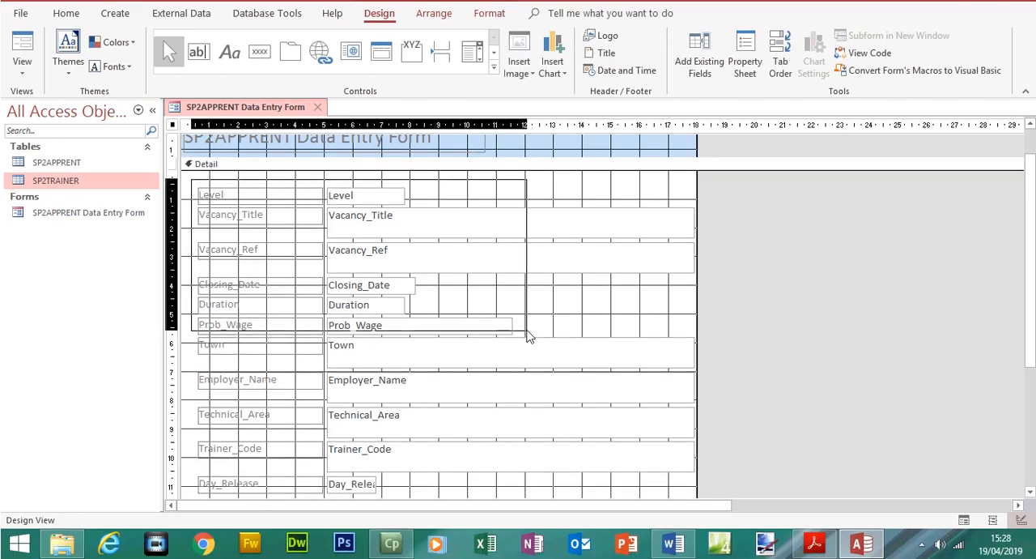
pyautogui.press('Up')
pyautogui.press('Up')
pyautogui.press('Up')
pyautogui.press('Up')
pyautogui.press('Up')
pyautogui.press('Up')
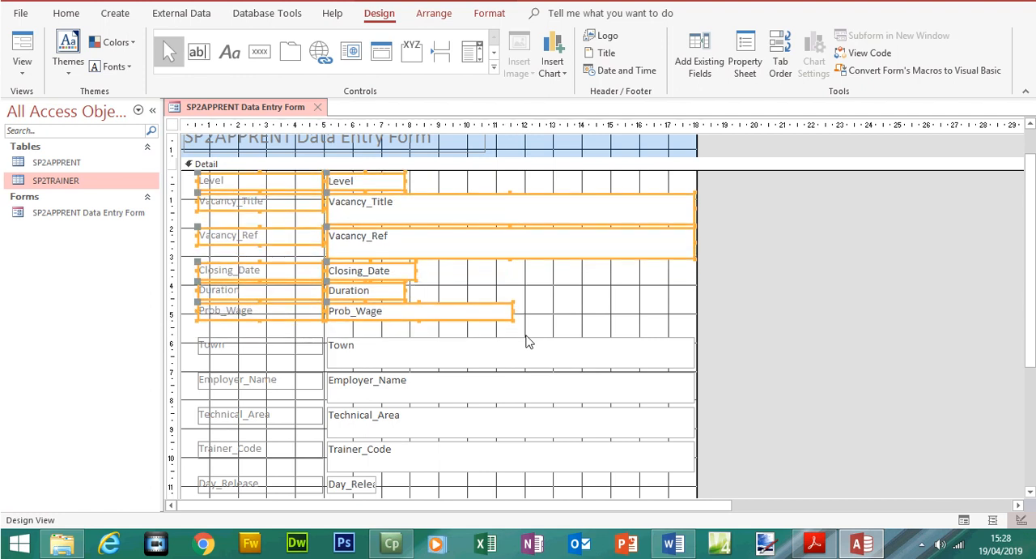
pyautogui.click(580, 306)
# Left-align the data in the Level, Vacancy_Title, Vacancy_Ref, Closing_Date, Duration and Prob_Wage text boxes, and check it in Form View
pyautogui.click(367, 173)
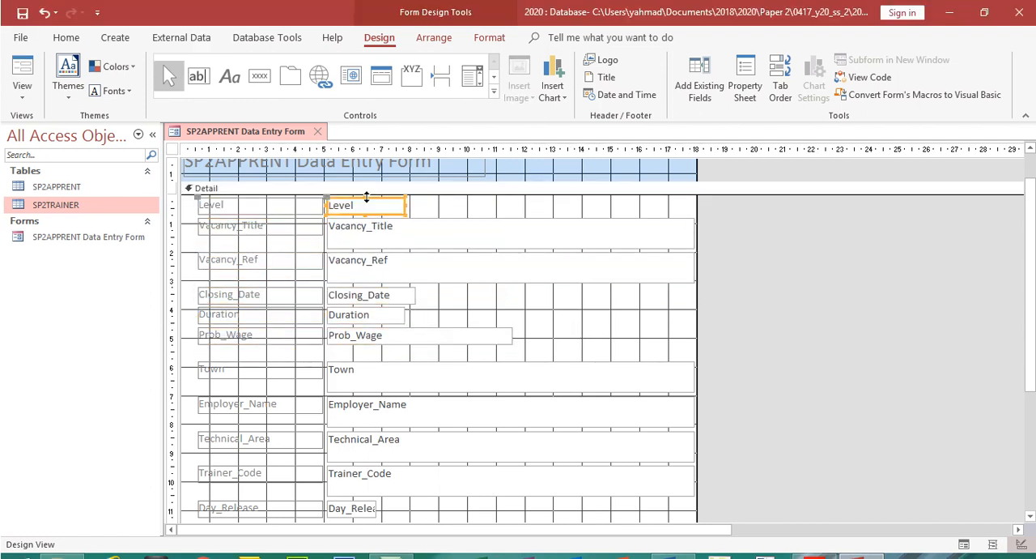
pyautogui.keyDown('shift'); pyautogui.click(367, 231); pyautogui.keyUp('shift')
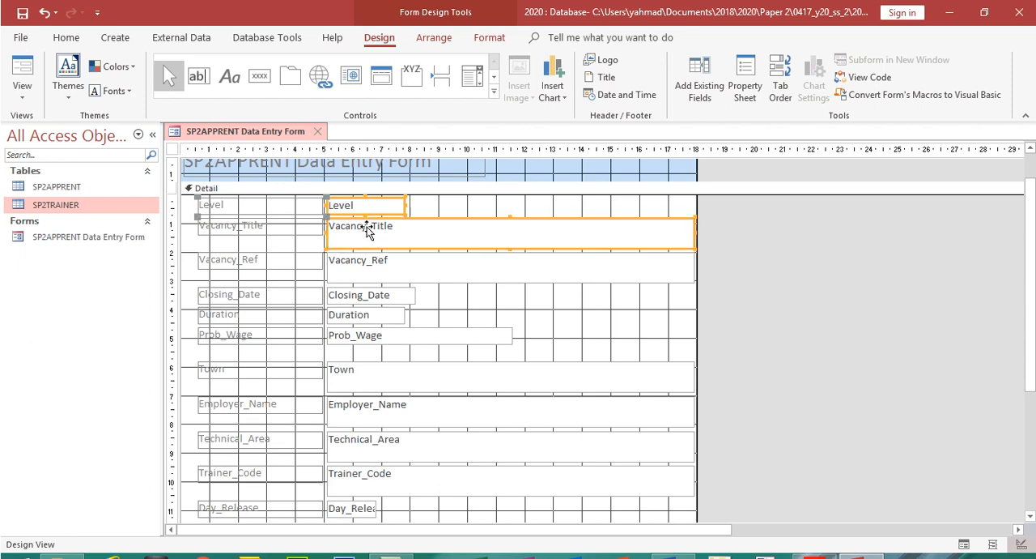
pyautogui.keyDown('shift'); pyautogui.click(367, 271); pyautogui.keyUp('shift')
pyautogui.keyDown('shift'); pyautogui.click(363, 295); pyautogui.keyUp('shift')
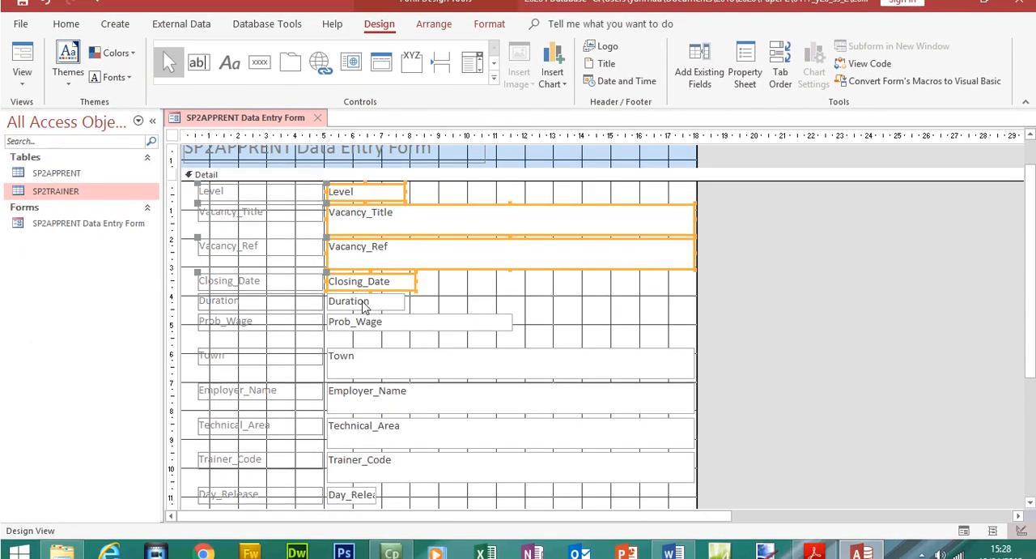
pyautogui.keyDown('shift'); pyautogui.click(362, 317); pyautogui.keyUp('shift')
pyautogui.keyDown('shift'); pyautogui.click(363, 316); pyautogui.keyUp('shift')
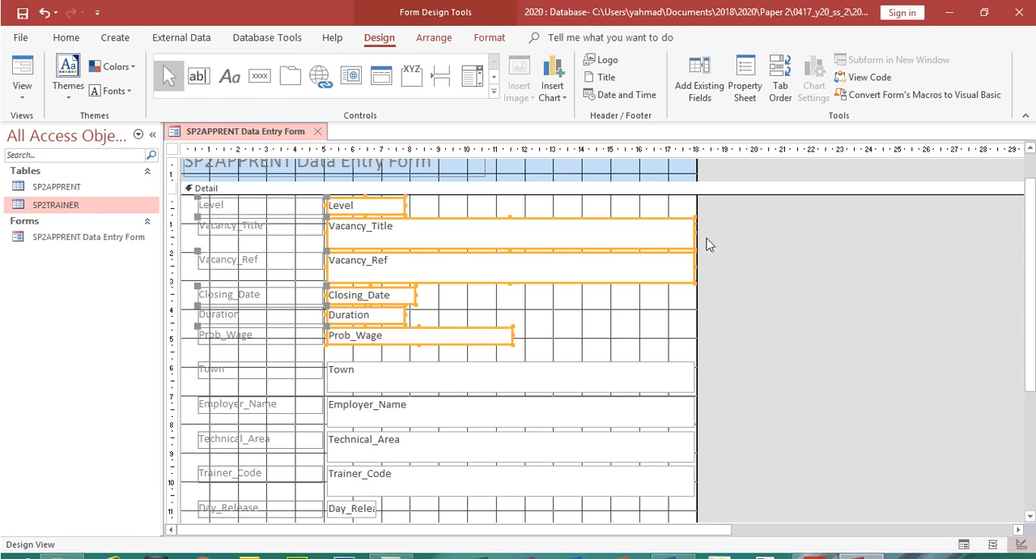
pyautogui.moveTo(693, 232); pyautogui.dragTo(693, 233)
pyautogui.click(620, 241)
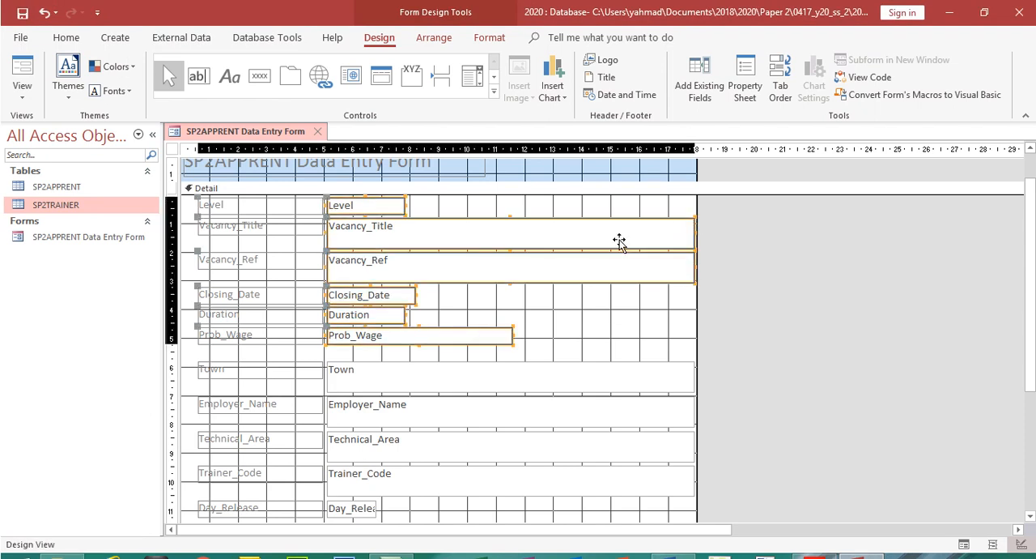
pyautogui.click(68, 38)
pyautogui.click(771, 97)
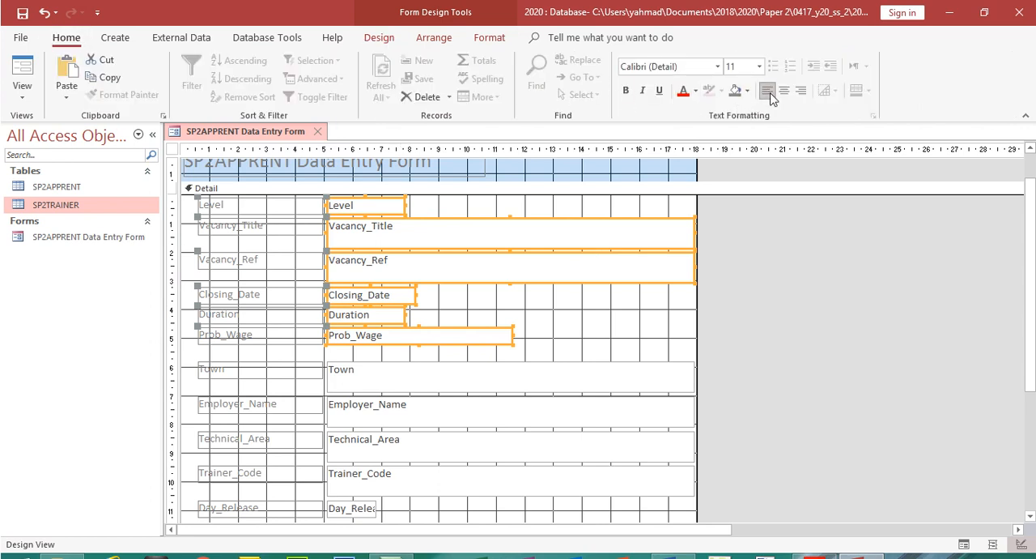
pyautogui.click(22, 72)
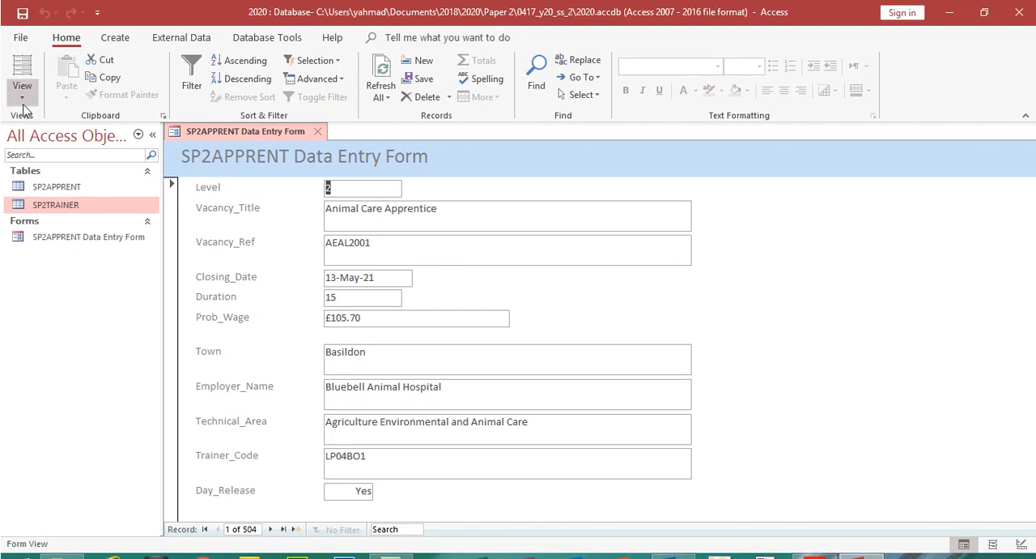
# Return to Design View and move the Town, Employer_Name and Technical_Area fields up close beneath Prob_Wage
pyautogui.click(22, 73)
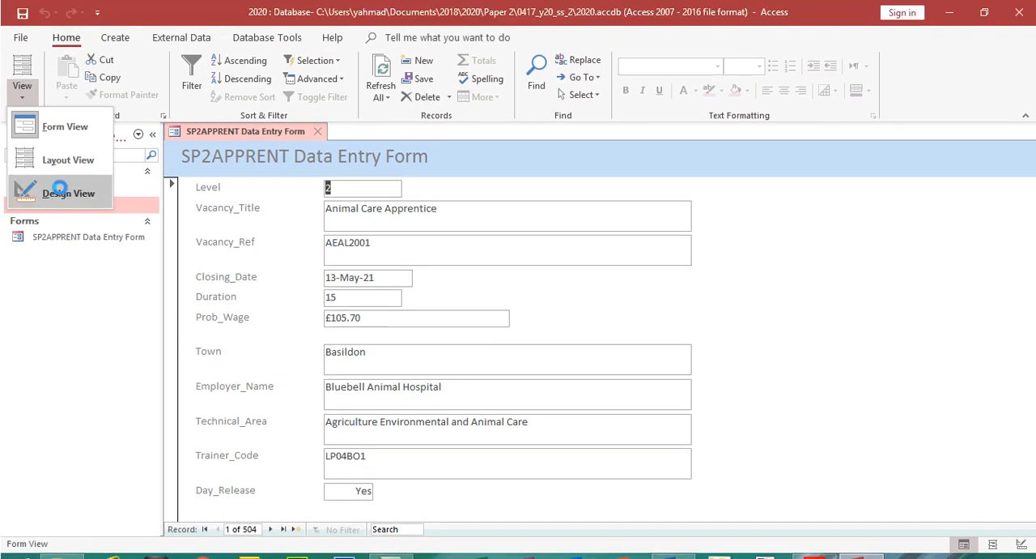
pyautogui.click(68, 169)
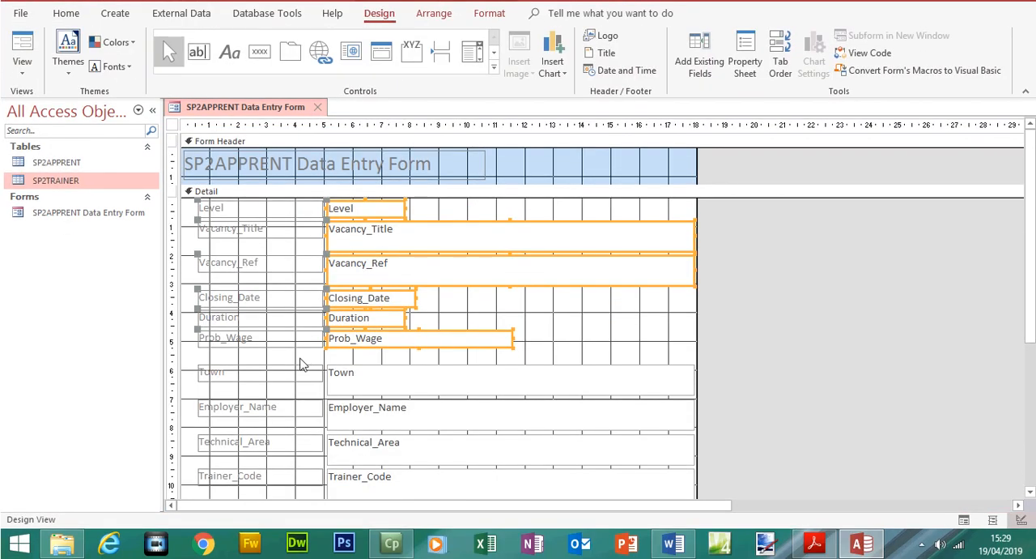
pyautogui.moveTo(197, 366); pyautogui.dragTo(474, 473)
pyautogui.press('Up')
pyautogui.press('Up')
pyautogui.press('Up')
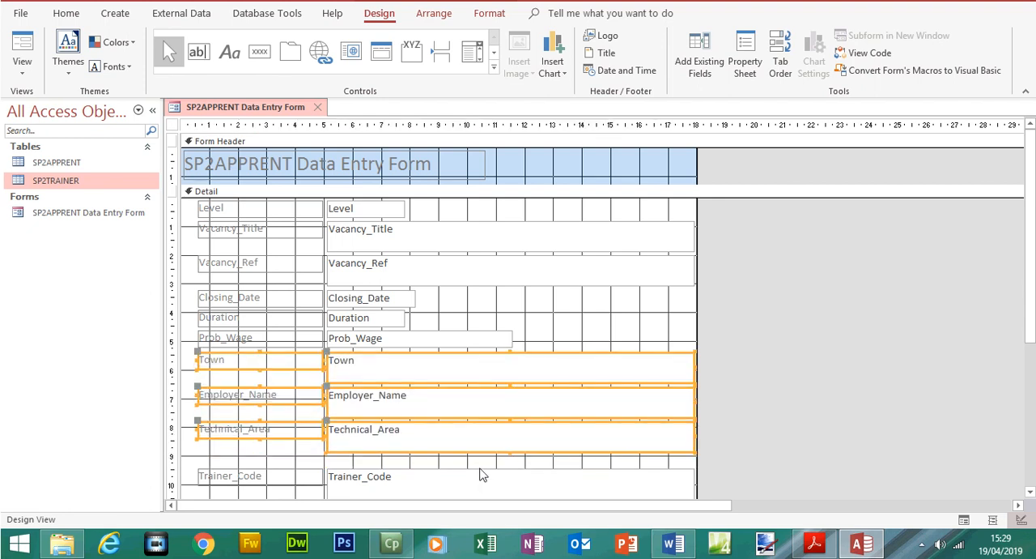
# Move the Trainer_Code and Day_Release fields up beneath Technical_Area and check the spacing in Form View
pyautogui.moveTo(1031, 324); pyautogui.dragTo(1031, 374)
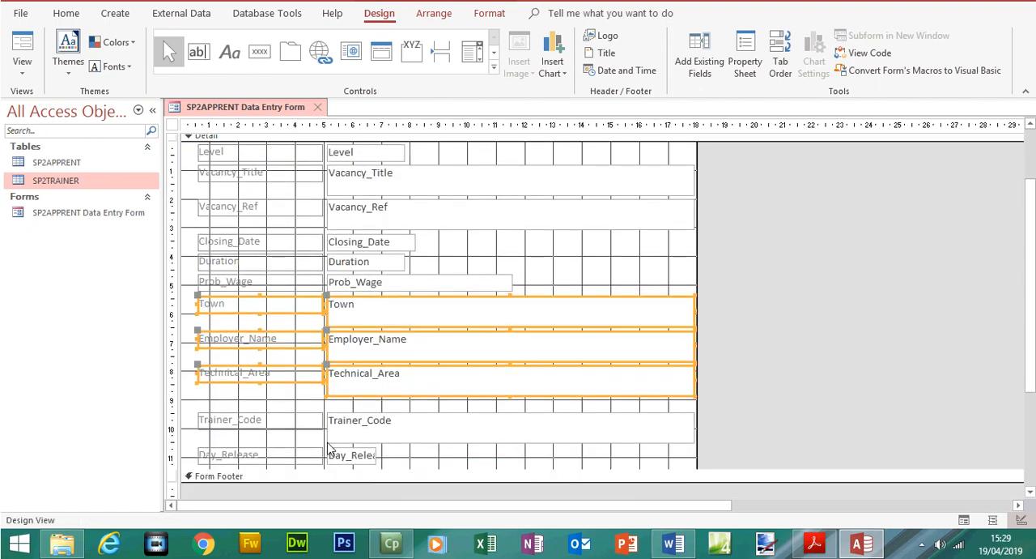
pyautogui.moveTo(201, 414); pyautogui.dragTo(387, 465)
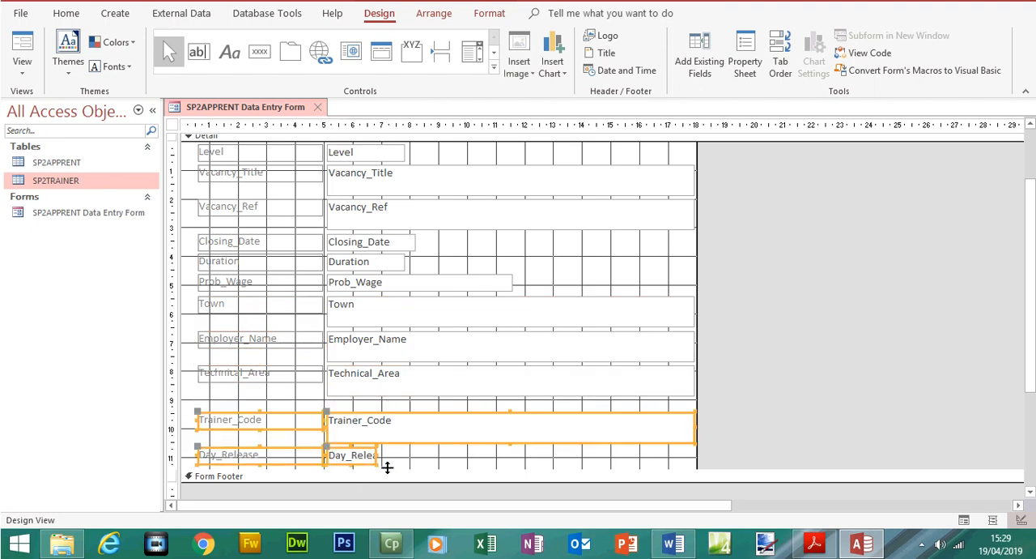
pyautogui.press('Up')
pyautogui.press('Up')
pyautogui.press('Up')
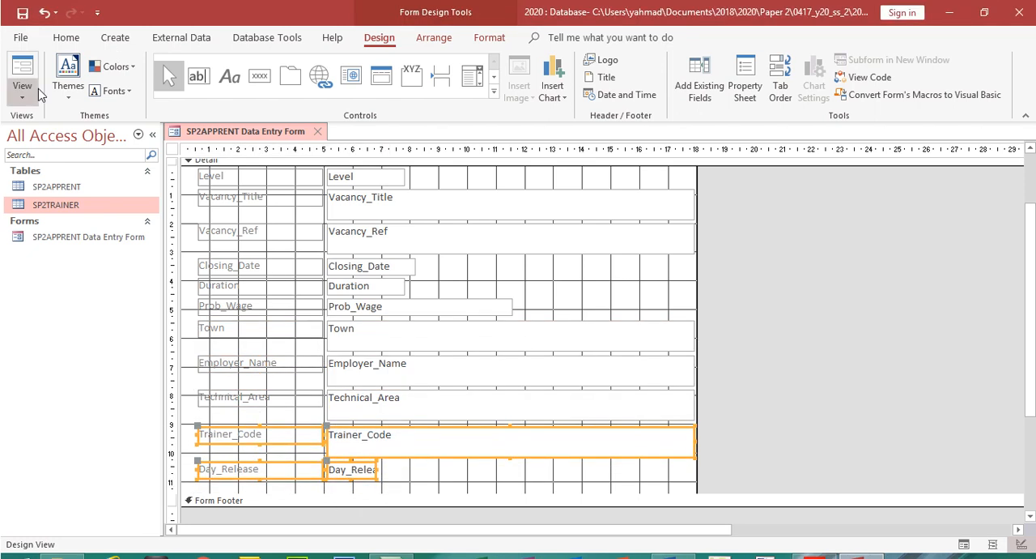
pyautogui.click(22, 69)
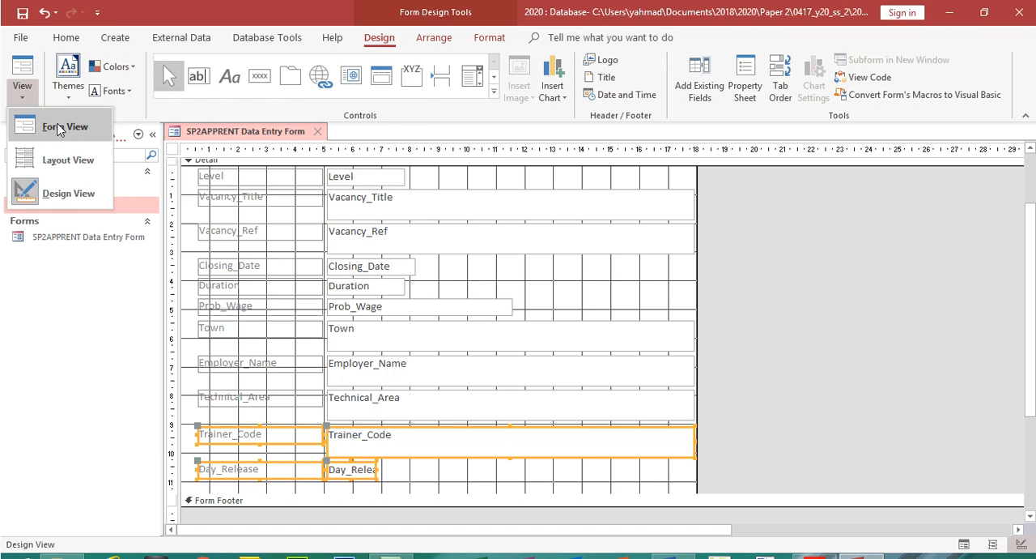
pyautogui.click(59, 129)
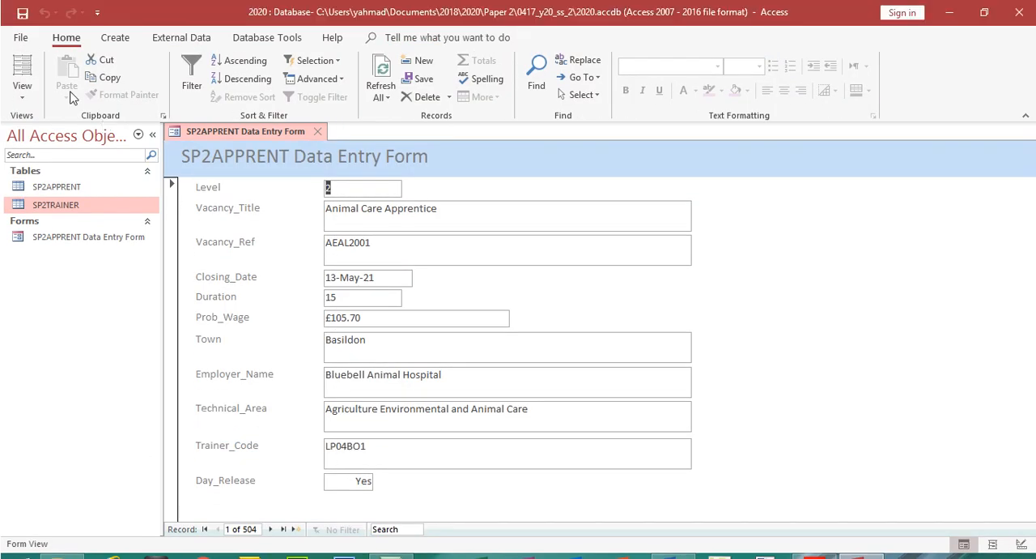
# Return to Design View and narrow the Vacancy_Title and Vacancy_Ref text boxes together so they end near 10 on the ruler
pyautogui.click(22, 68)
pyautogui.click(48, 170)
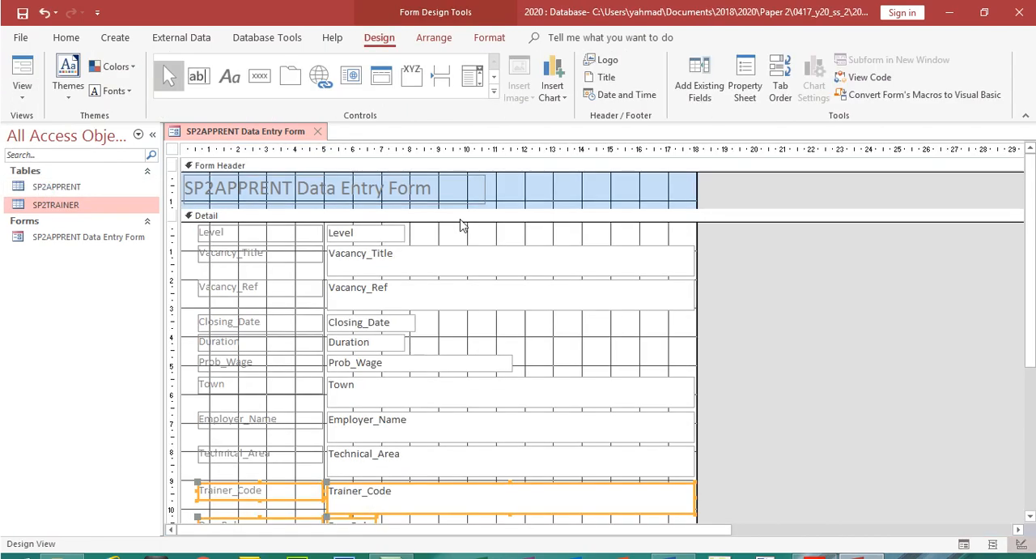
pyautogui.click(604, 274)
pyautogui.keyDown('shift'); pyautogui.click(626, 306); pyautogui.keyUp('shift')
pyautogui.moveTo(694, 259); pyautogui.dragTo(470, 281)
# Narrow the Town, Employer_Name, Technical_Area and Trainer_Code text boxes together to the same width as Vacancy_Title
pyautogui.click(492, 391)
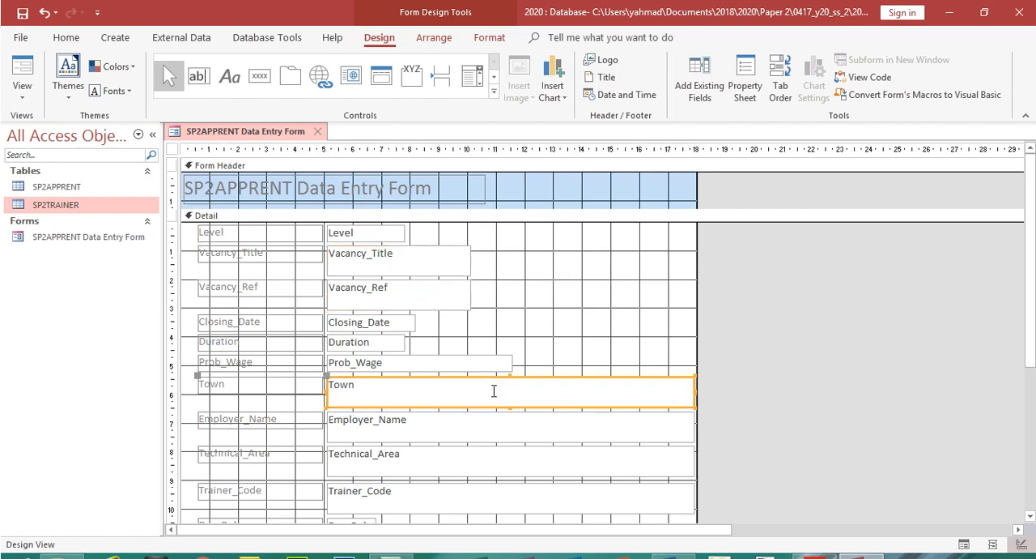
pyautogui.keyDown('shift'); pyautogui.click(486, 435); pyautogui.keyUp('shift')
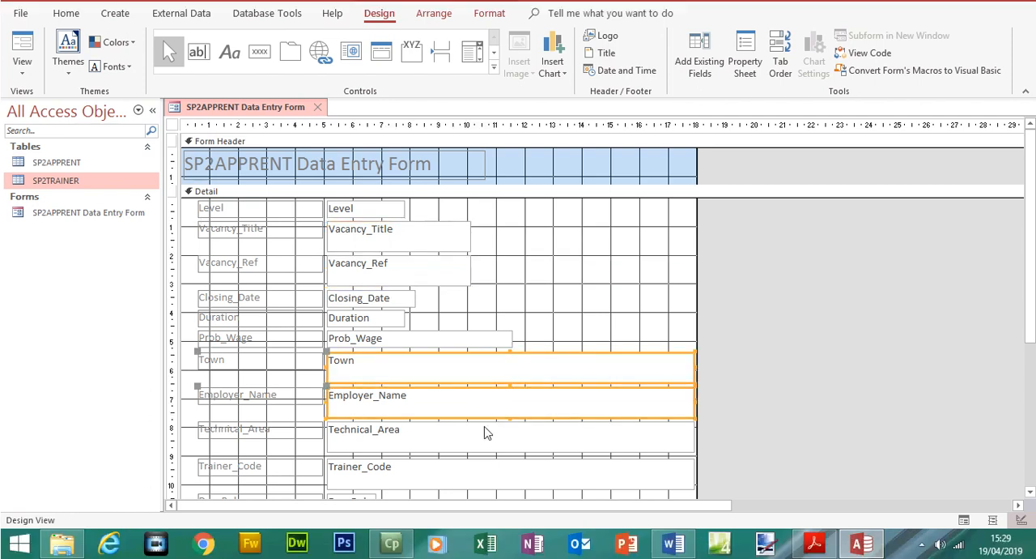
pyautogui.keyDown('shift'); pyautogui.click(484, 431); pyautogui.keyUp('shift')
pyautogui.keyDown('shift'); pyautogui.click(483, 470); pyautogui.keyUp('shift')
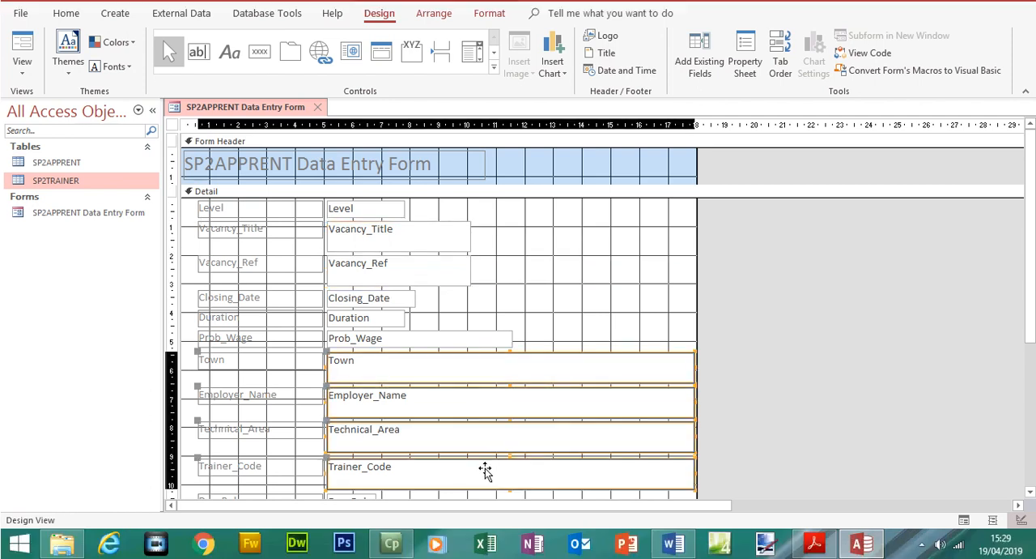
pyautogui.moveTo(694, 368); pyautogui.dragTo(471, 387)
# Narrow the Prob_Wage text box to line up with the boxes around it, and check the widths in Form View
pyautogui.click(492, 344)
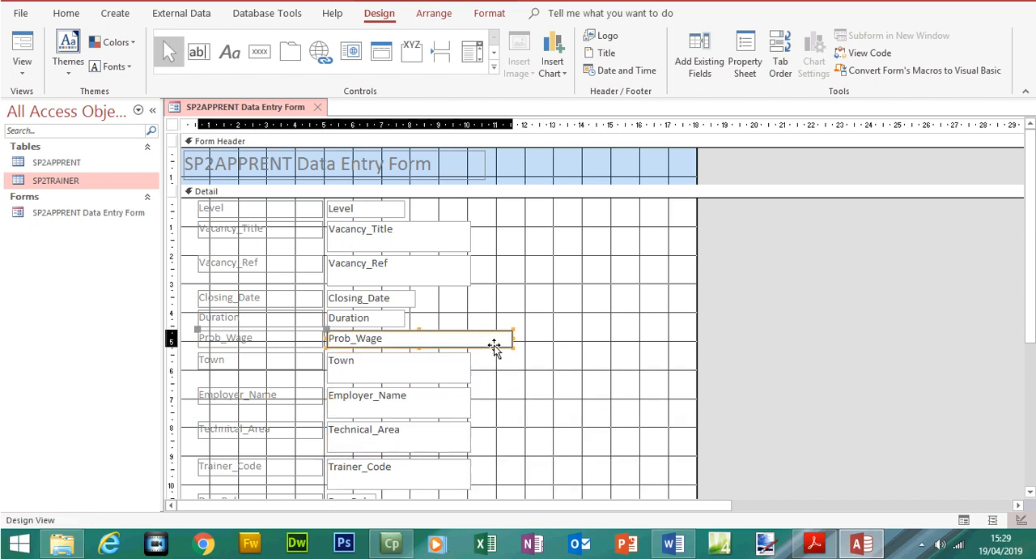
pyautogui.moveTo(512, 336); pyautogui.dragTo(469, 339)
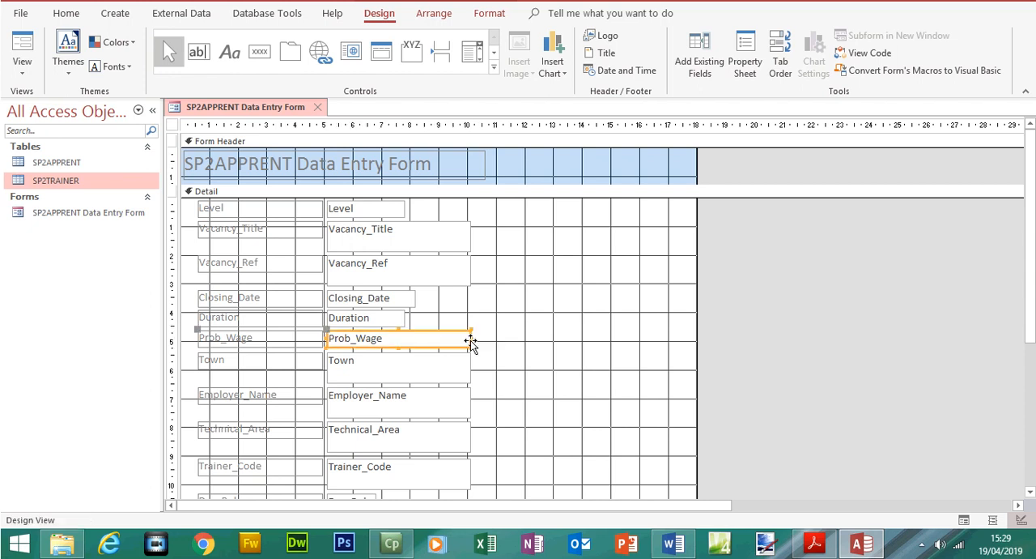
pyautogui.click(25, 97)
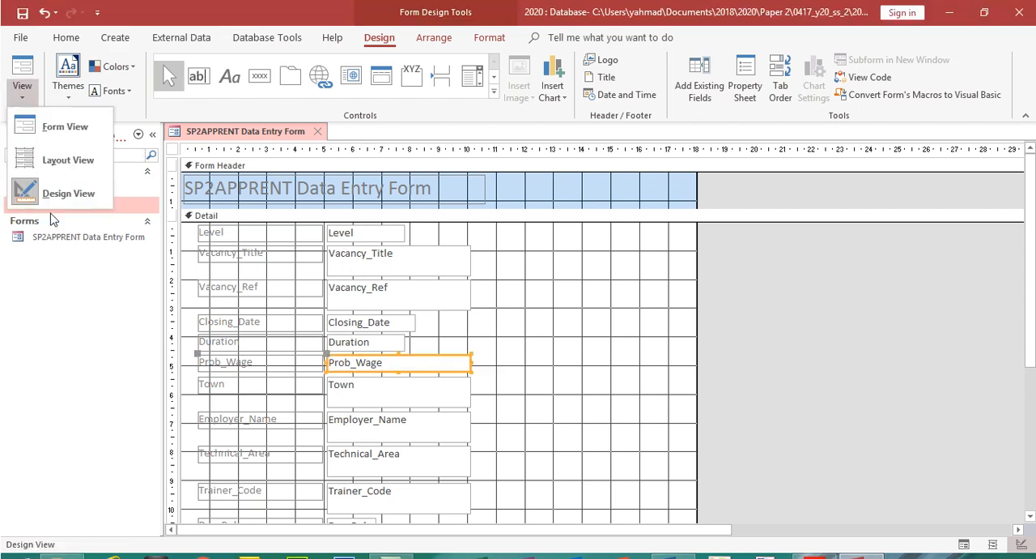
pyautogui.click(45, 128)
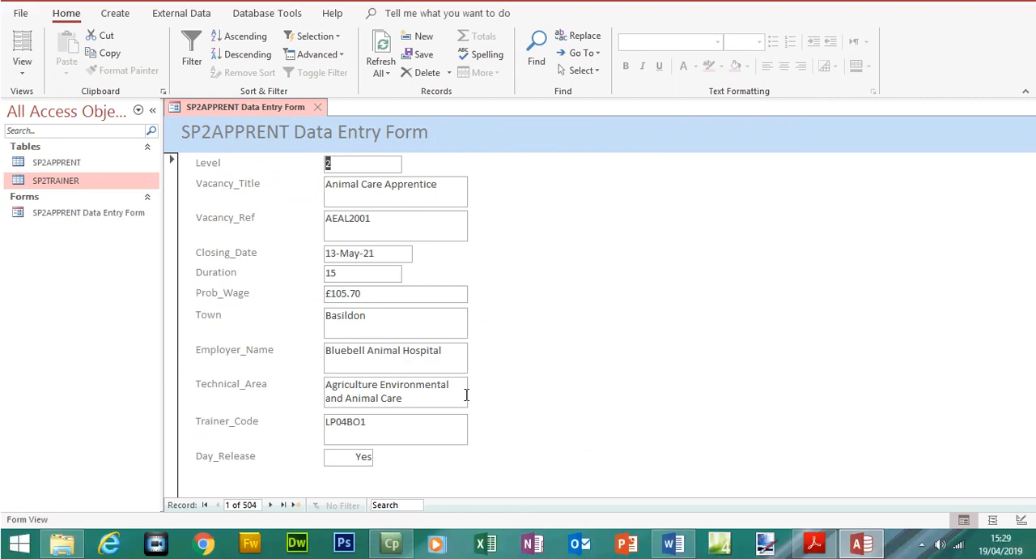
# Return to Design View and reduce the Vacancy_Title, Vacancy_Ref and Town text boxes to one line in height
pyautogui.click(22, 71)
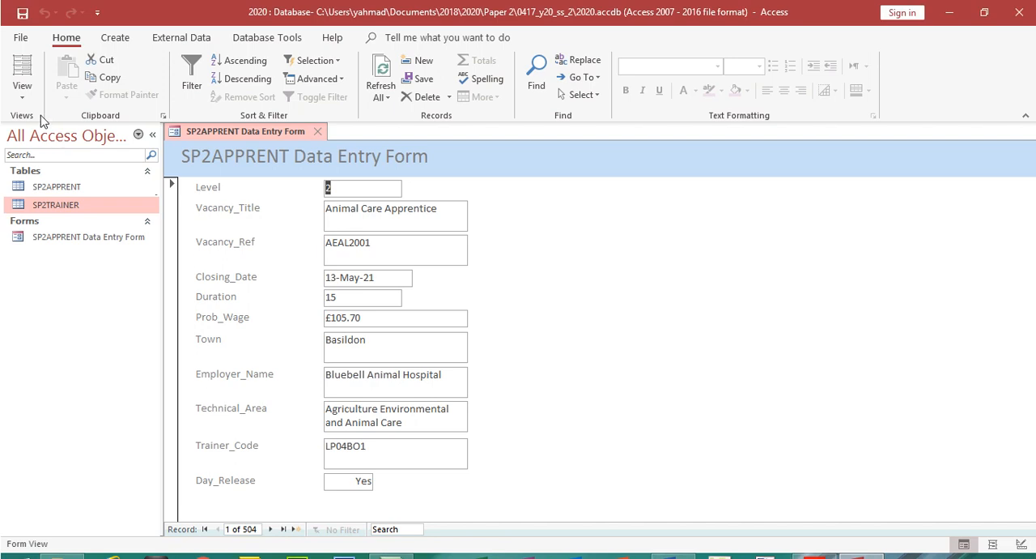
pyautogui.click(68, 192)
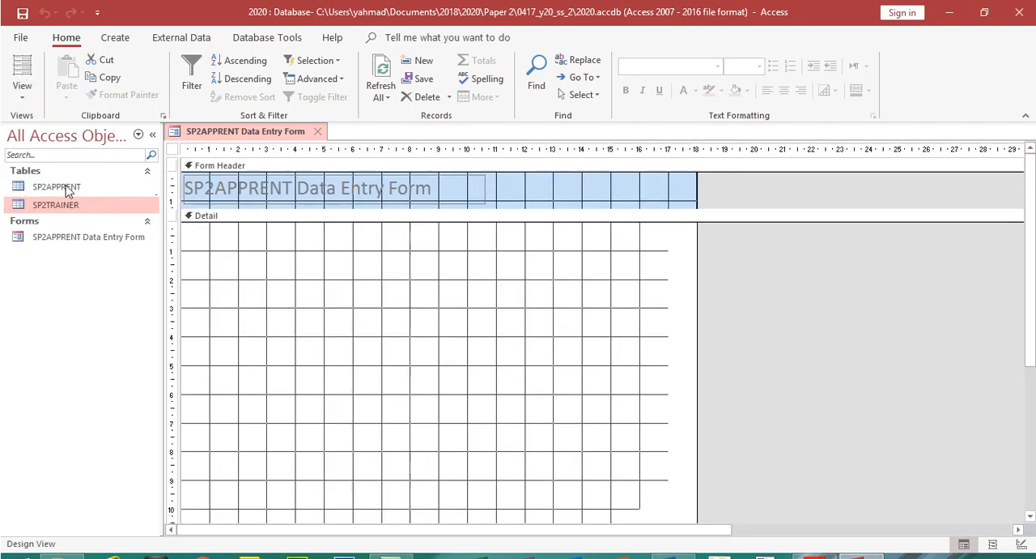
pyautogui.click(406, 271)
pyautogui.moveTo(399, 274)
pyautogui.mouseDown()
pyautogui.moveTo(397, 260)
pyautogui.moveTo(397, 272)
pyautogui.mouseUp()
pyautogui.click(378, 283)
pyautogui.click(408, 380)
pyautogui.moveTo(400, 379); pyautogui.dragTo(399, 367)
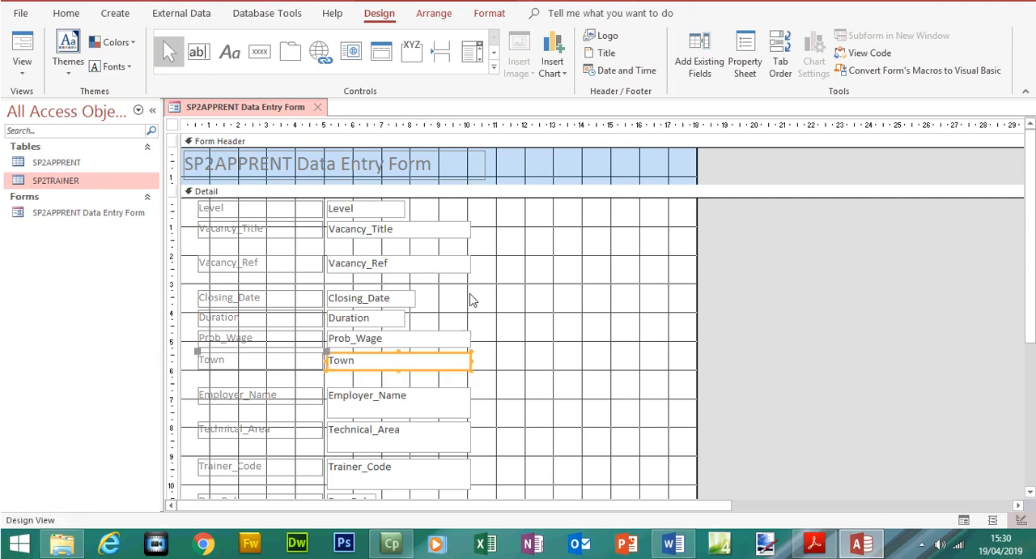
# Move Vacancy_Ref up beneath Vacancy_Title, and bring the Closing_Date to Town fields up beneath it
pyautogui.click(171, 263)
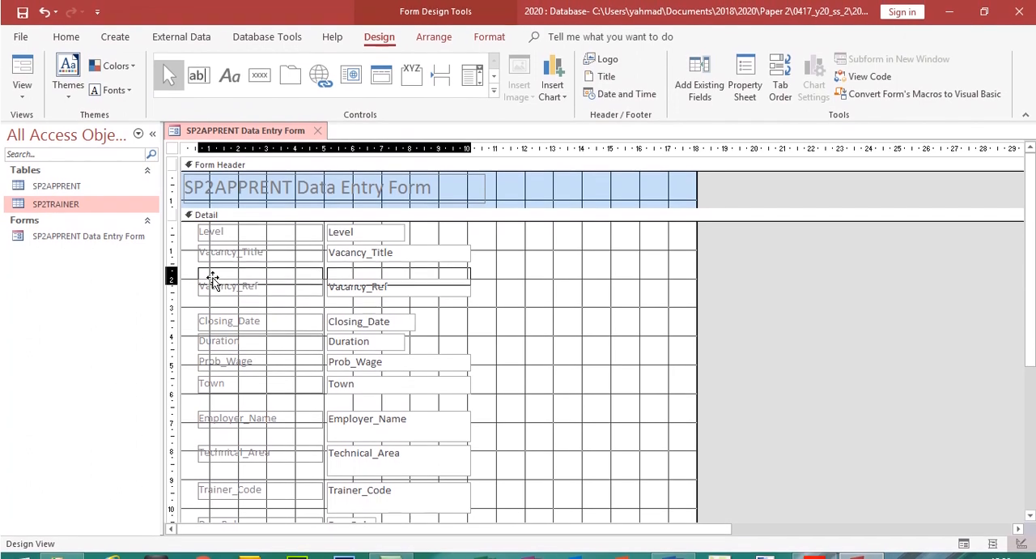
pyautogui.moveTo(212, 277); pyautogui.dragTo(454, 318)
pyautogui.click(535, 340)
pyautogui.moveTo(191, 342); pyautogui.dragTo(448, 344)
pyautogui.click(495, 384)
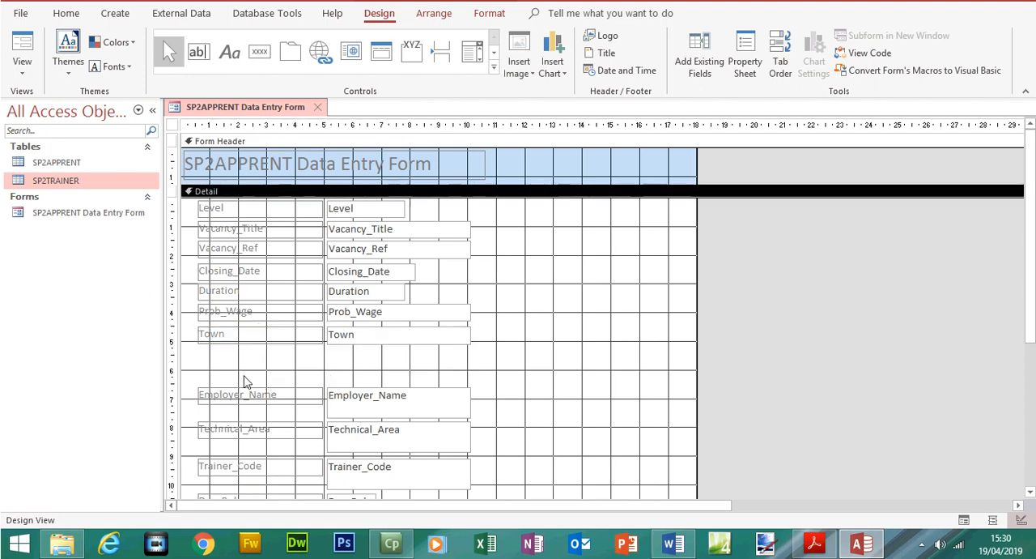
# Move the Employer_Name, Technical_Area, Trainer_Code and Day_Release fields up together close beneath Town
pyautogui.moveTo(187, 383); pyautogui.dragTo(475, 501)
pyautogui.moveTo(455, 453); pyautogui.dragTo(456, 415)
pyautogui.click(507, 422)
# Reduce the Employer_Name, Technical_Area and Trainer_Code text boxes to one line in height
pyautogui.click(416, 374)
pyautogui.moveTo(396, 377)
pyautogui.mouseDown()
pyautogui.moveTo(398, 353)
pyautogui.moveTo(399, 363)
pyautogui.mouseUp()
pyautogui.click(391, 412)
pyautogui.moveTo(398, 412); pyautogui.dragTo(398, 398)
pyautogui.click(389, 447)
pyautogui.moveTo(396, 448); pyautogui.dragTo(395, 435)
# Close the gaps by moving Technical_Area, Trainer_Code and Day_Release up beneath Employer_Name, and check the layout in Form View
pyautogui.moveTo(489, 378); pyautogui.dragTo(202, 381)
pyautogui.moveTo(486, 403); pyautogui.dragTo(204, 409)
pyautogui.moveTo(190, 443); pyautogui.dragTo(427, 502)
pyautogui.moveTo(365, 435); pyautogui.dragTo(364, 424)
pyautogui.click(25, 96)
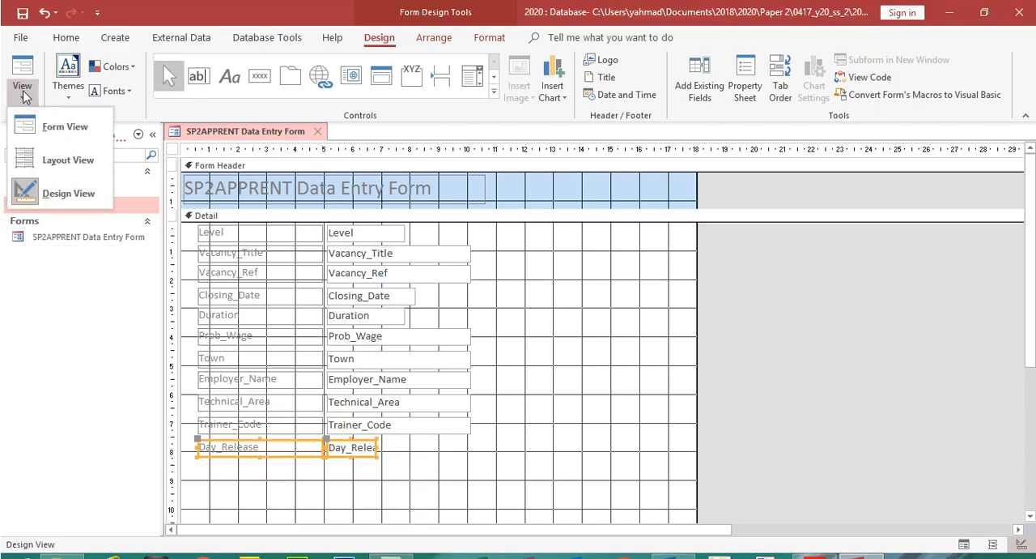
pyautogui.click(63, 121)
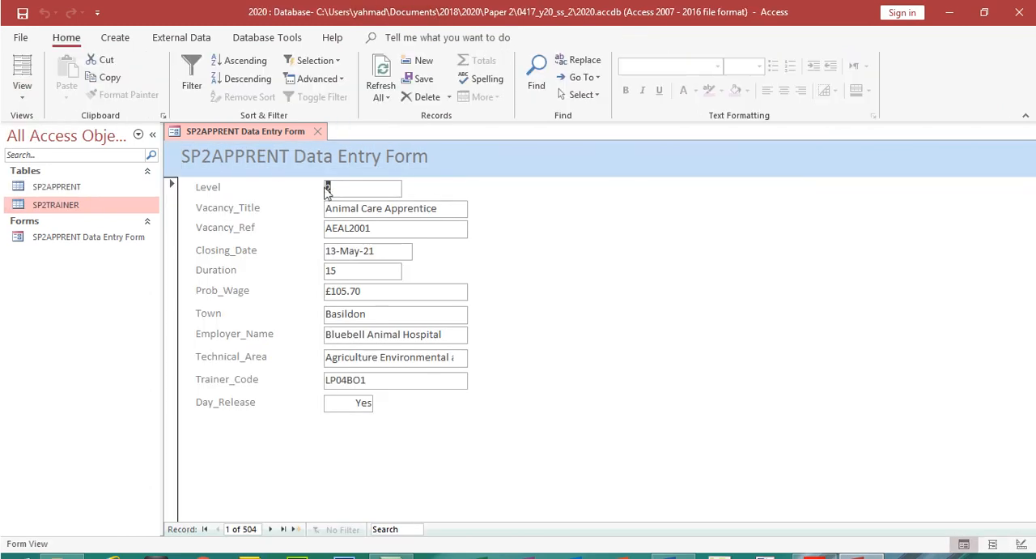
# Browse through the records in the form and examine whether the Technical_Area data fits its text box
pyautogui.click(271, 504)
pyautogui.click(271, 504)
pyautogui.click(272, 504)
pyautogui.click(271, 505)
pyautogui.click(271, 504)
pyautogui.click(272, 504)
pyautogui.click(271, 504)
pyautogui.click(271, 504)
pyautogui.click(272, 504)
pyautogui.click(271, 504)
pyautogui.moveTo(448, 332); pyautogui.dragTo(455, 332)
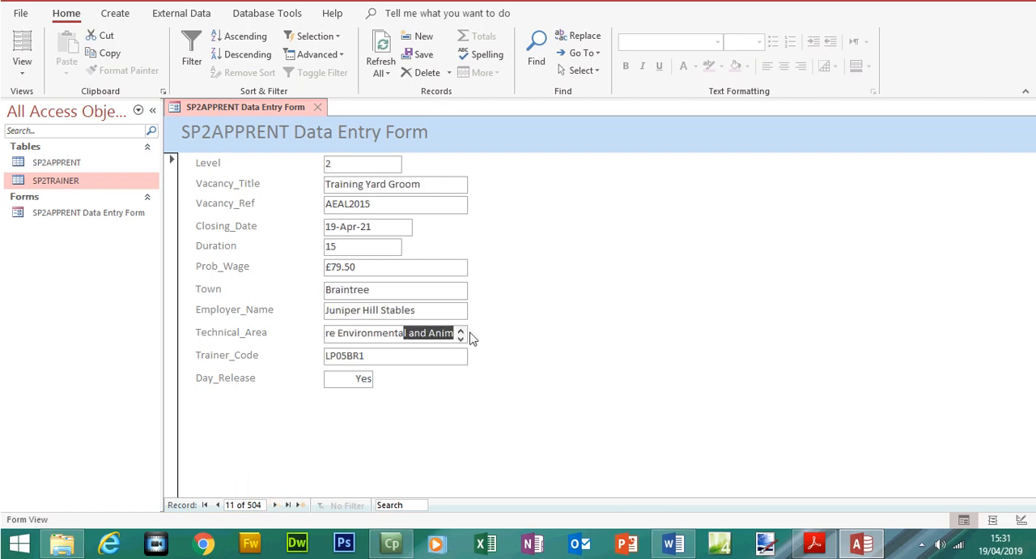
pyautogui.click(275, 504)
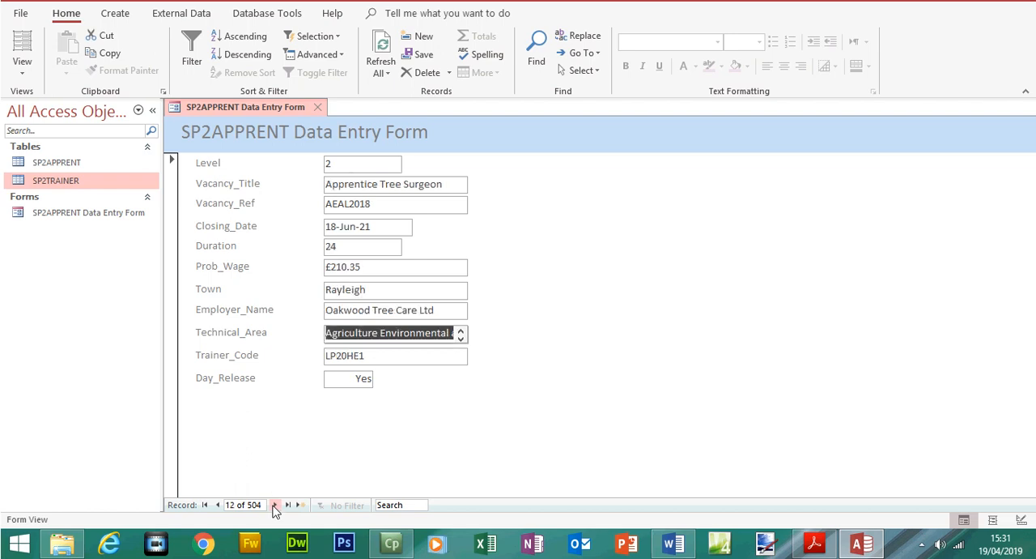
pyautogui.click(274, 504)
pyautogui.click(274, 504)
pyautogui.click(274, 505)
pyautogui.click(275, 504)
pyautogui.click(275, 505)
pyautogui.click(274, 504)
pyautogui.click(275, 504)
pyautogui.click(275, 505)
# In Design View, move Trainer_Code and Day_Release down and make the Technical_Area text box two lines high, then check it in Form View
pyautogui.click(22, 68)
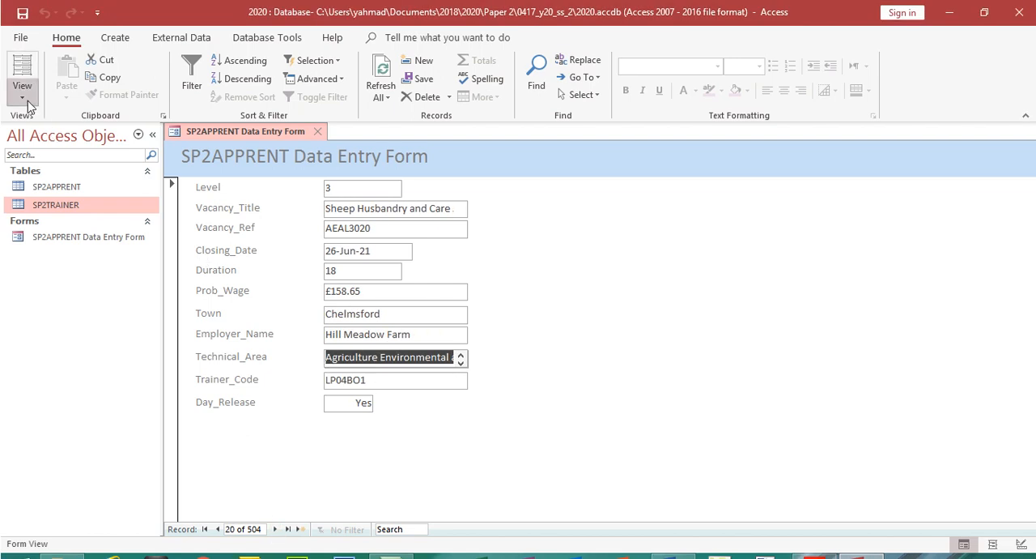
pyautogui.click(49, 193)
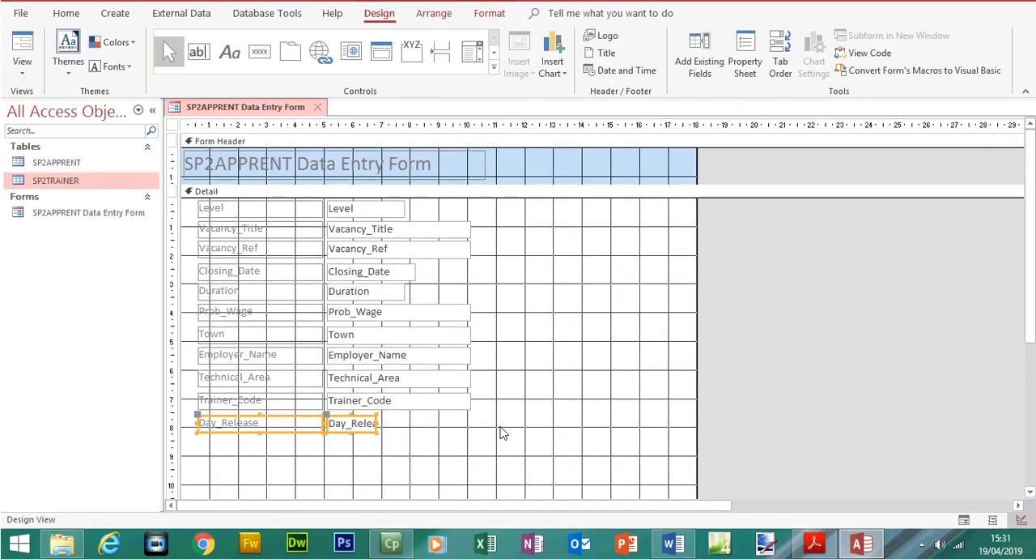
pyautogui.moveTo(501, 456); pyautogui.dragTo(208, 409)
pyautogui.click(381, 377)
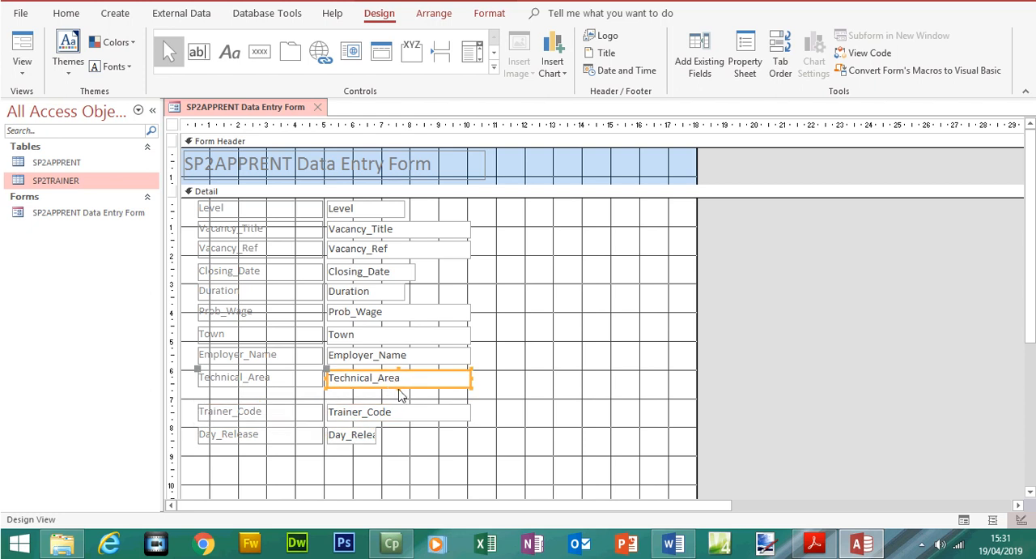
pyautogui.moveTo(398, 388); pyautogui.dragTo(398, 398)
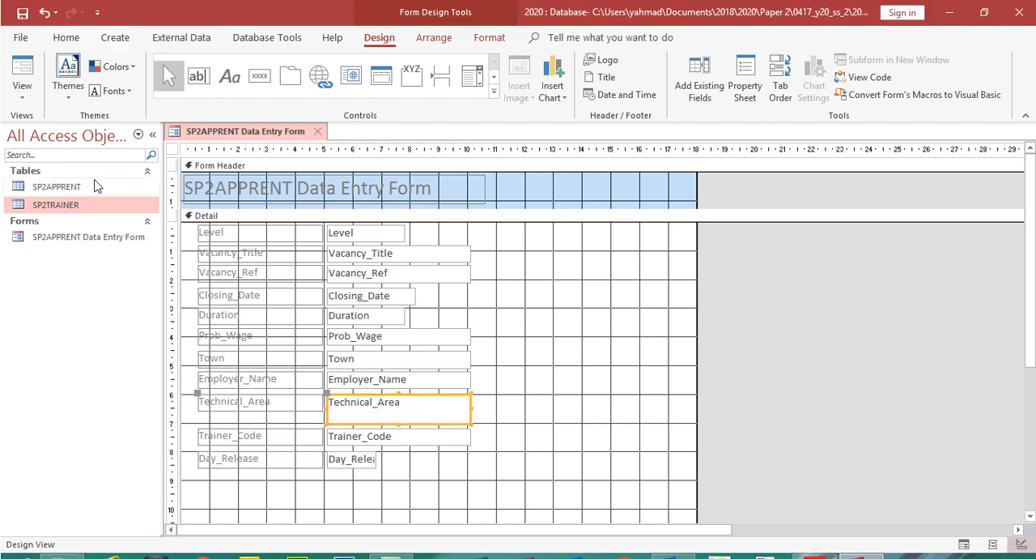
pyautogui.click(22, 95)
pyautogui.click(57, 123)
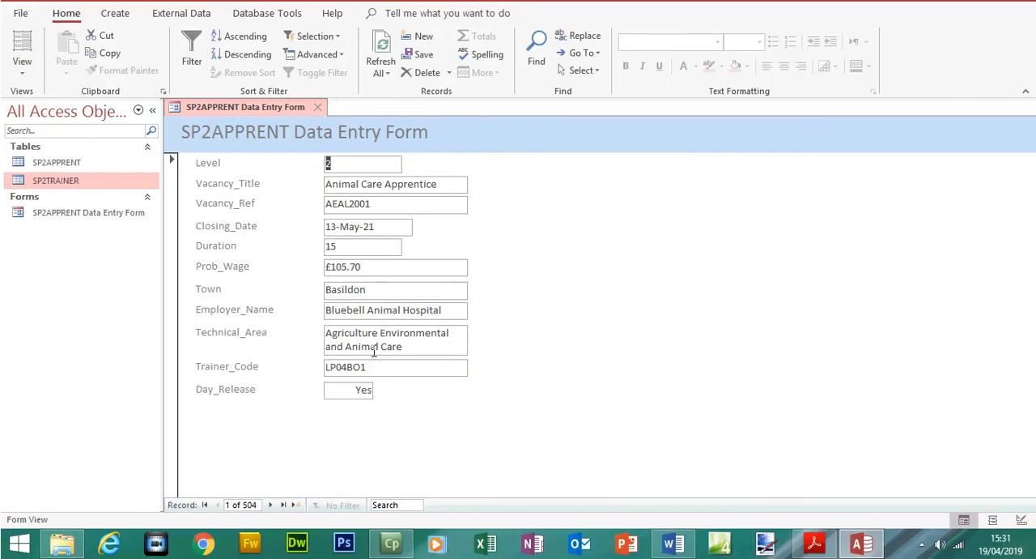
# Step through the form's records and examine whether the data in every text box is fully visible
pyautogui.click(272, 505)
pyautogui.click(272, 505)
pyautogui.click(272, 504)
pyautogui.click(272, 504)
pyautogui.doubleClick(272, 505)
pyautogui.doubleClick(272, 504)
pyautogui.doubleClick(272, 504)
pyautogui.click(272, 504)
pyautogui.doubleClick(272, 504)
pyautogui.doubleClick(273, 504)
pyautogui.doubleClick(273, 505)
pyautogui.doubleClick(273, 504)
pyautogui.click(273, 505)
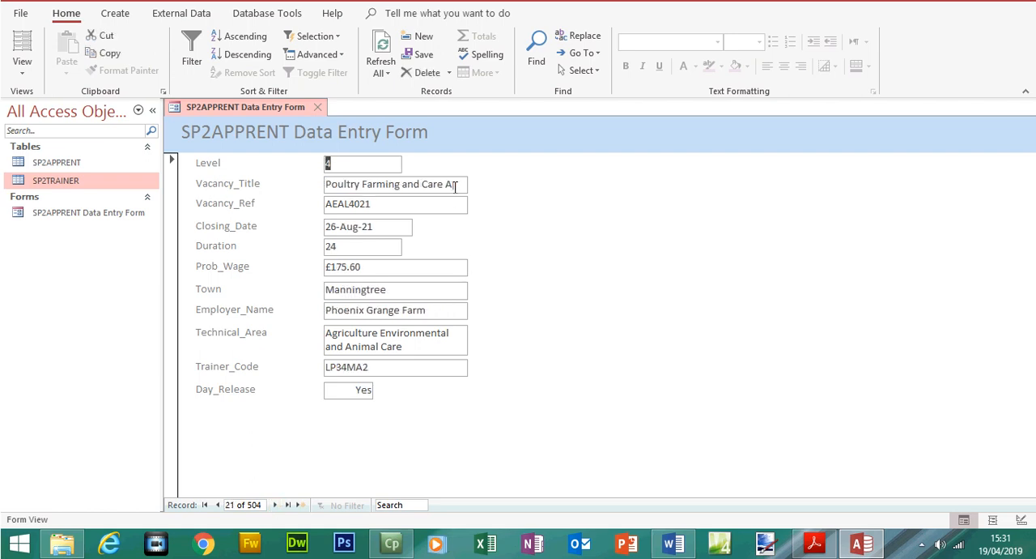
# In Design View, move the fields below Vacancy_Title down and make its text box two lines high, then check it in Form View
pyautogui.click(23, 71)
pyautogui.click(57, 193)
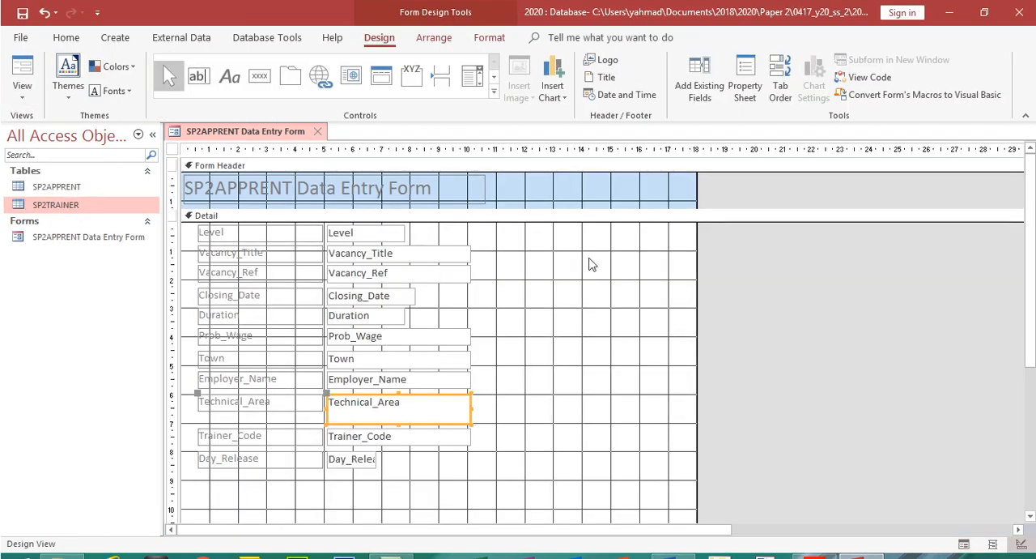
pyautogui.moveTo(506, 265); pyautogui.dragTo(212, 457)
pyautogui.click(395, 230)
pyautogui.moveTo(397, 263); pyautogui.dragTo(398, 271)
pyautogui.click(22, 98)
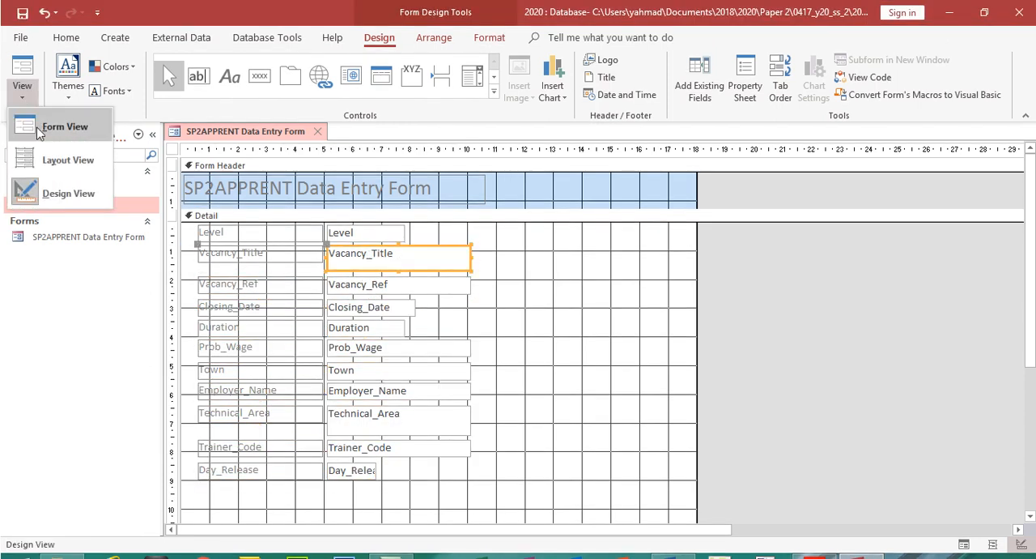
pyautogui.click(45, 131)
pyautogui.click(271, 505)
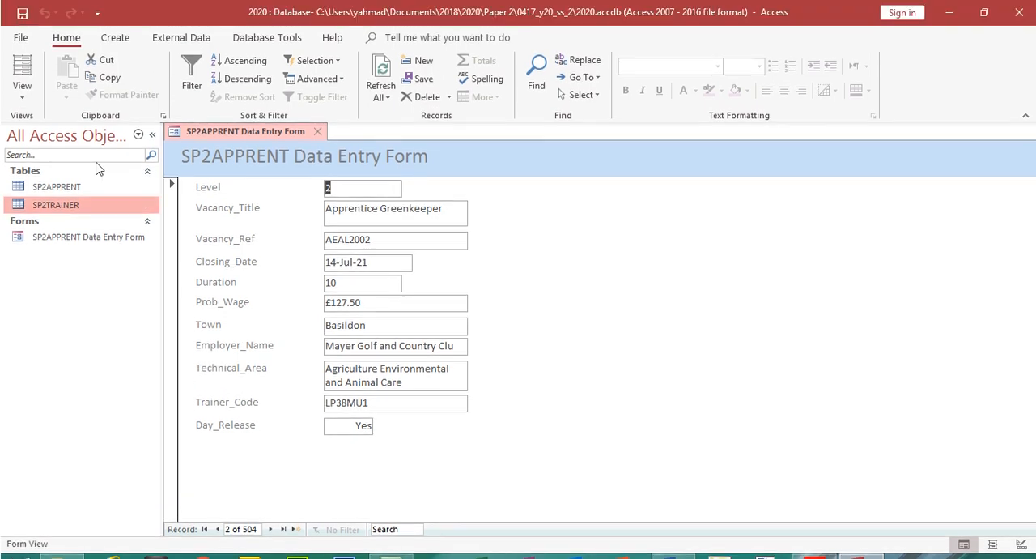
# In Design View, move the fields below Employer_Name down and make its text box two lines high, then return to Form View
pyautogui.click(22, 66)
pyautogui.click(35, 199)
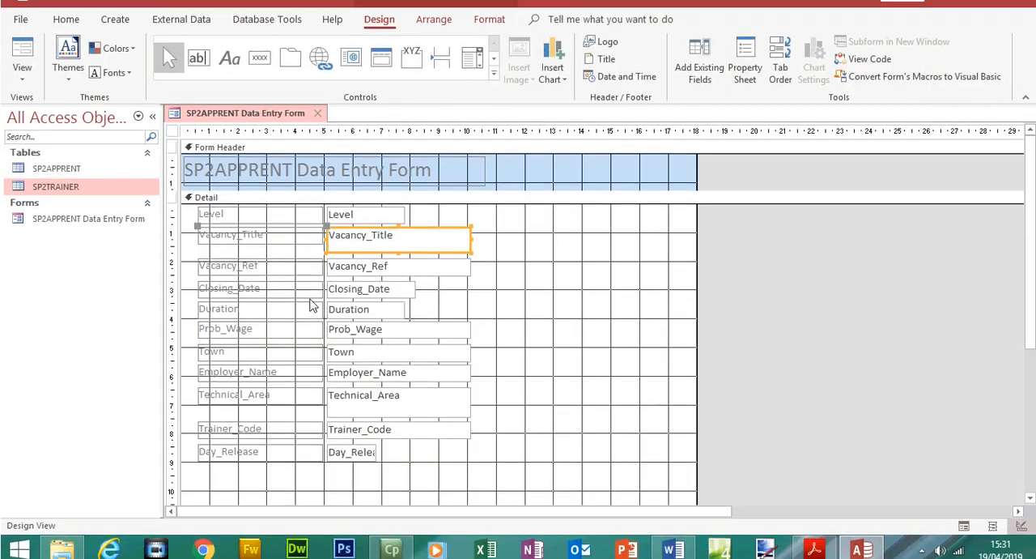
pyautogui.moveTo(478, 401); pyautogui.dragTo(221, 471)
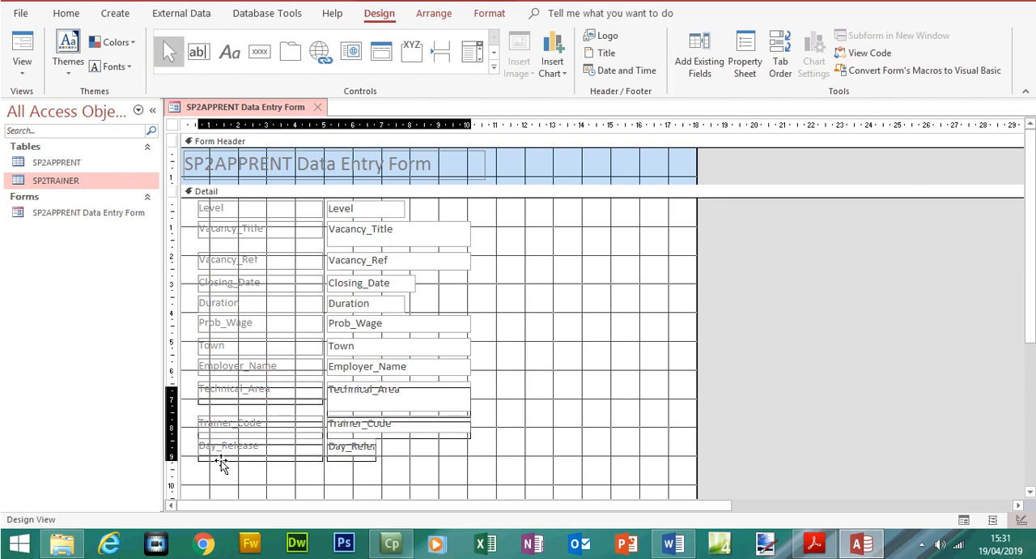
pyautogui.click(379, 368)
pyautogui.moveTo(399, 372); pyautogui.dragTo(398, 385)
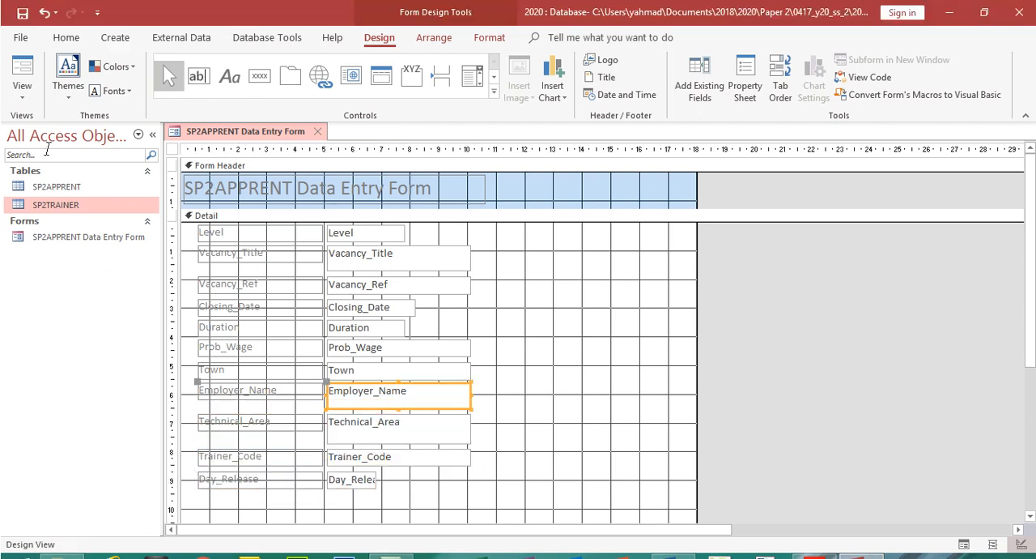
pyautogui.click(22, 95)
pyautogui.click(44, 123)
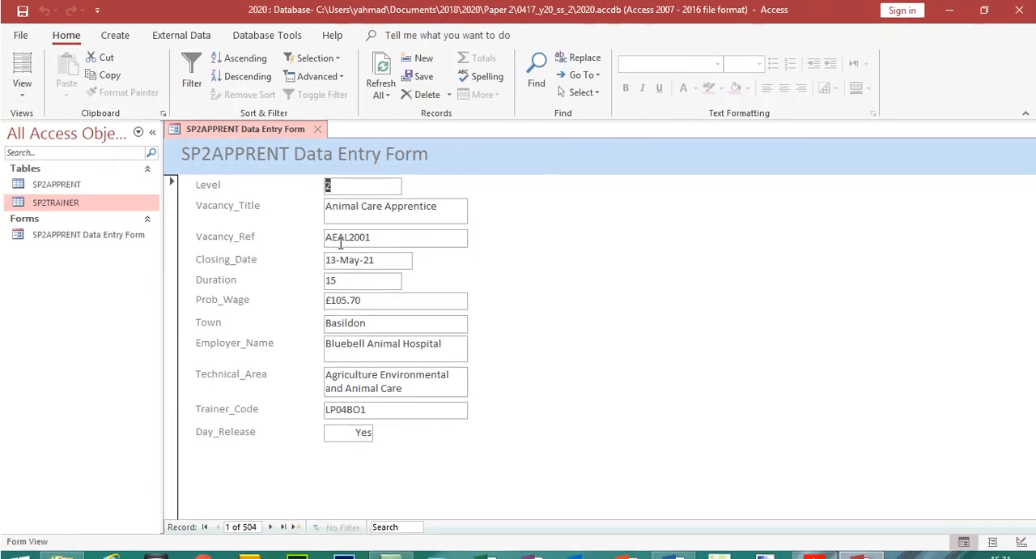
# Page through the records again and examine how longer Vacancy_Title and Employer_Name entries fit the enlarged text boxes
pyautogui.click(375, 212)
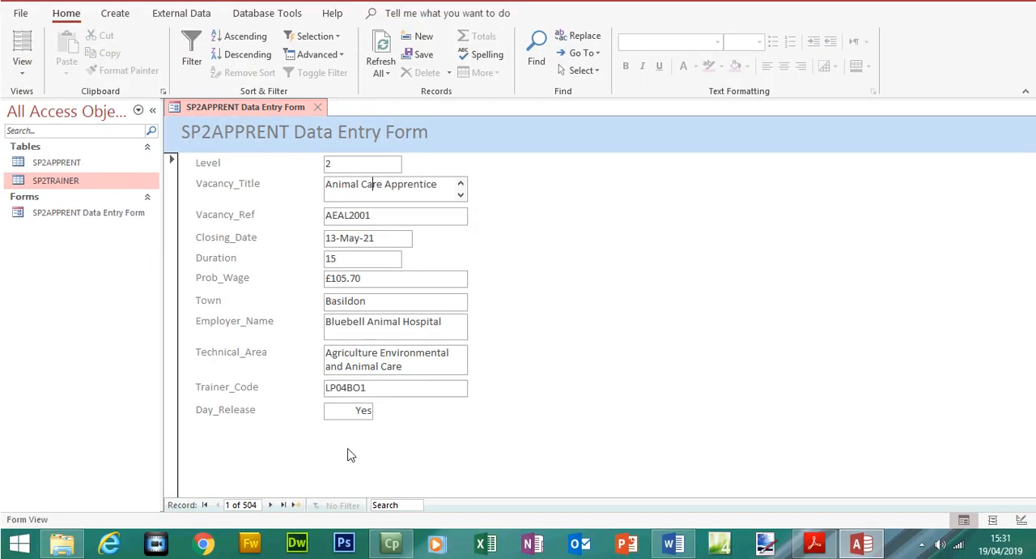
pyautogui.click(270, 504)
pyautogui.click(270, 504)
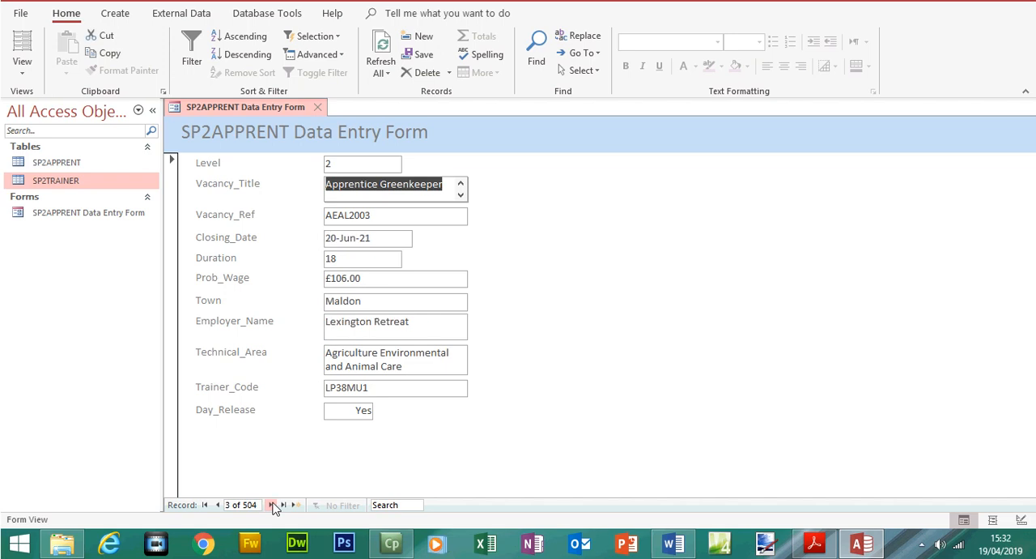
pyautogui.click(270, 504)
pyautogui.click(270, 504)
pyautogui.click(273, 504)
pyautogui.click(273, 504)
pyautogui.click(273, 504)
pyautogui.click(273, 505)
pyautogui.click(272, 504)
pyautogui.click(273, 505)
pyautogui.click(272, 504)
pyautogui.click(275, 504)
pyautogui.click(275, 505)
pyautogui.click(275, 504)
pyautogui.click(275, 504)
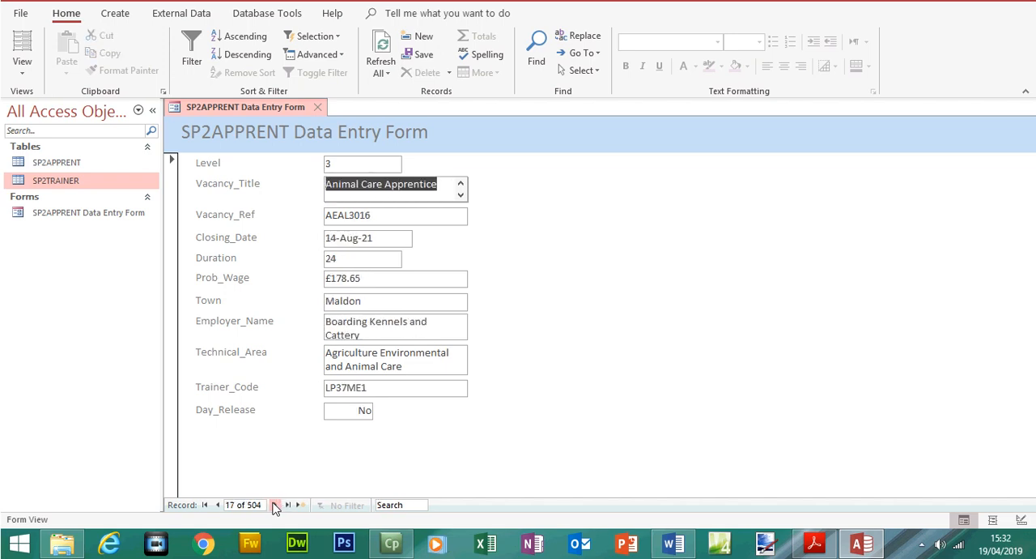
pyautogui.click(275, 504)
pyautogui.click(276, 505)
pyautogui.click(275, 504)
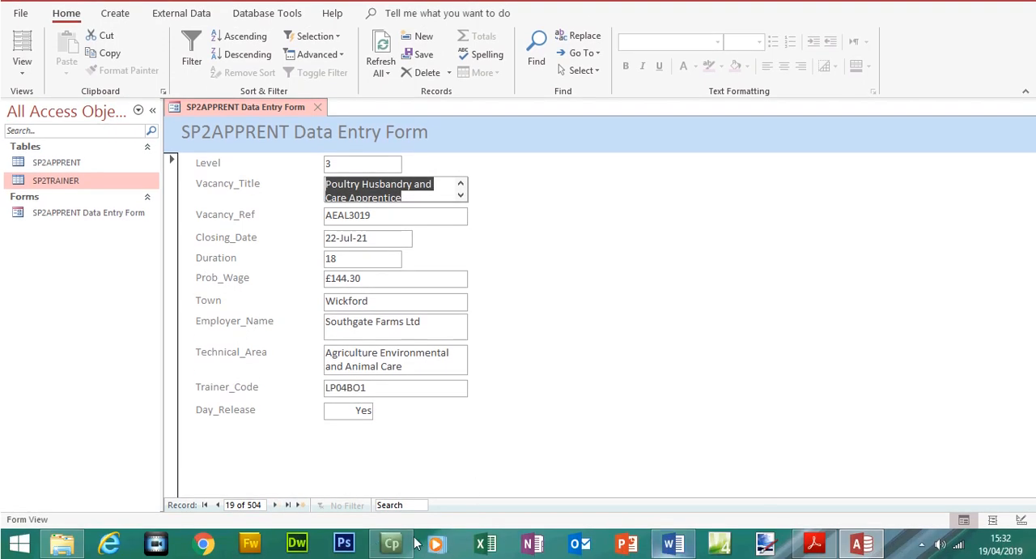
# Switch to the question paper in Acrobat Reader and highlight the question 23 requirement "data entry boxes are appropriately sized for the type of data"
pyautogui.click(819, 545)
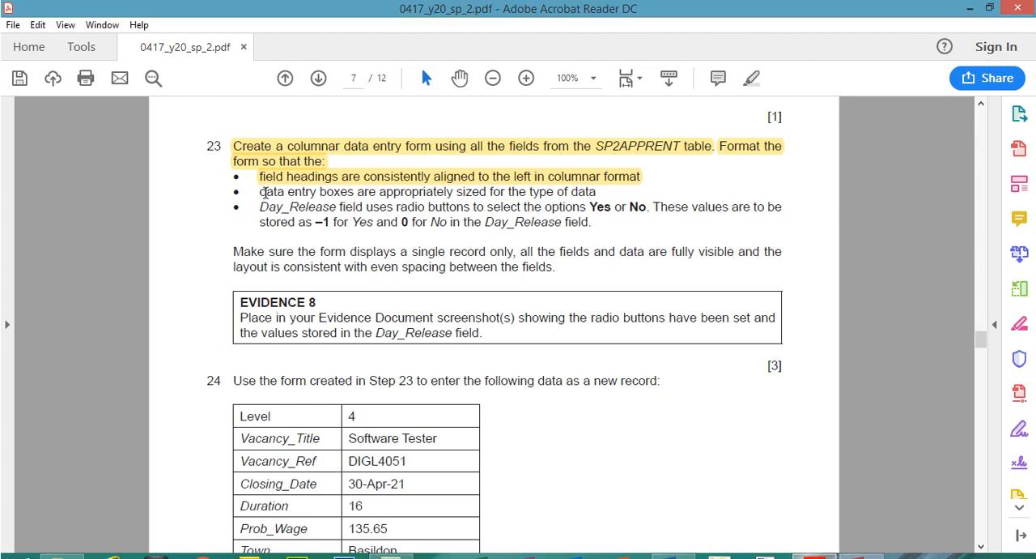
pyautogui.moveTo(260, 167); pyautogui.dragTo(584, 196)
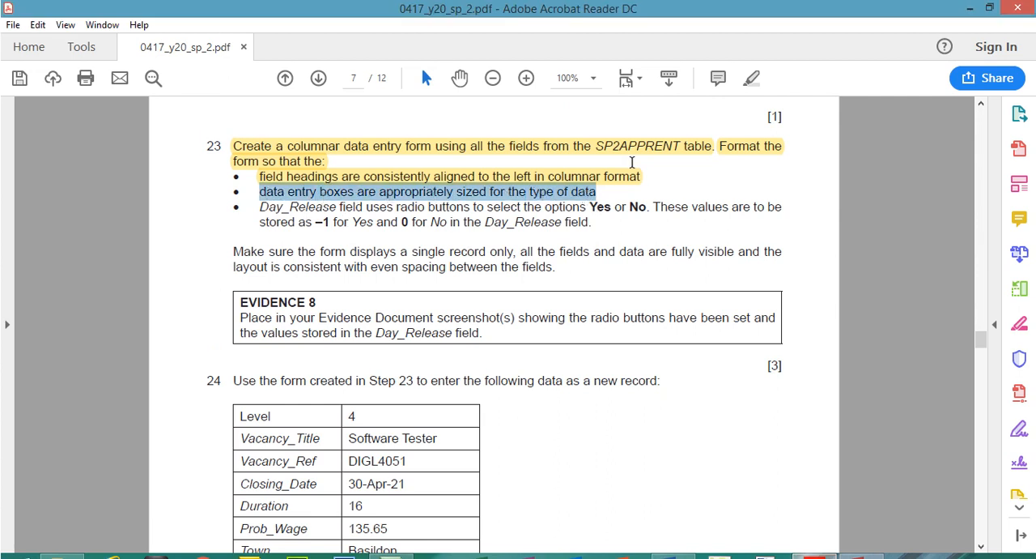
pyautogui.click(750, 77)
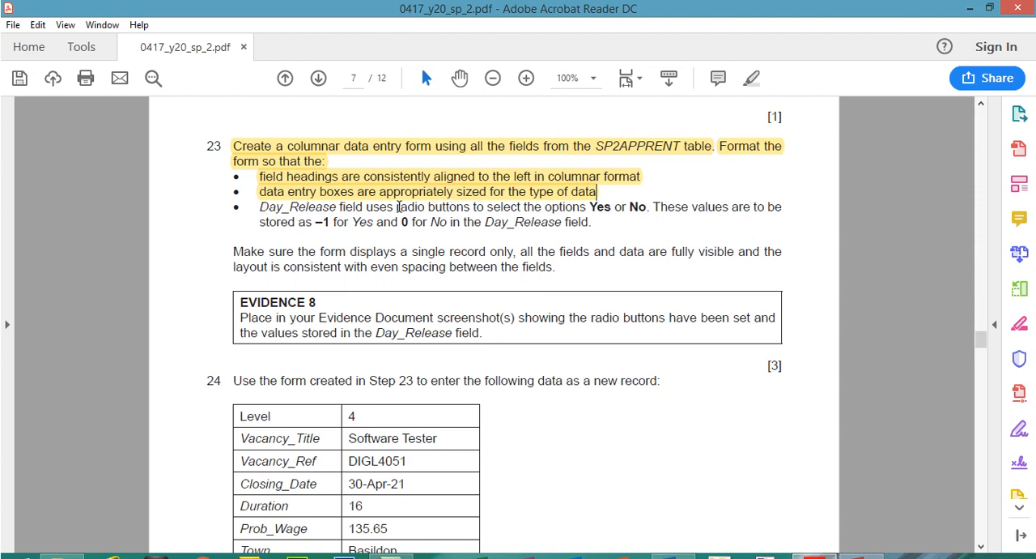
# Read the question 23 requirement on radio buttons for the Day_Release field and the values to store for Yes and No
pyautogui.moveTo(396, 207); pyautogui.dragTo(458, 207)
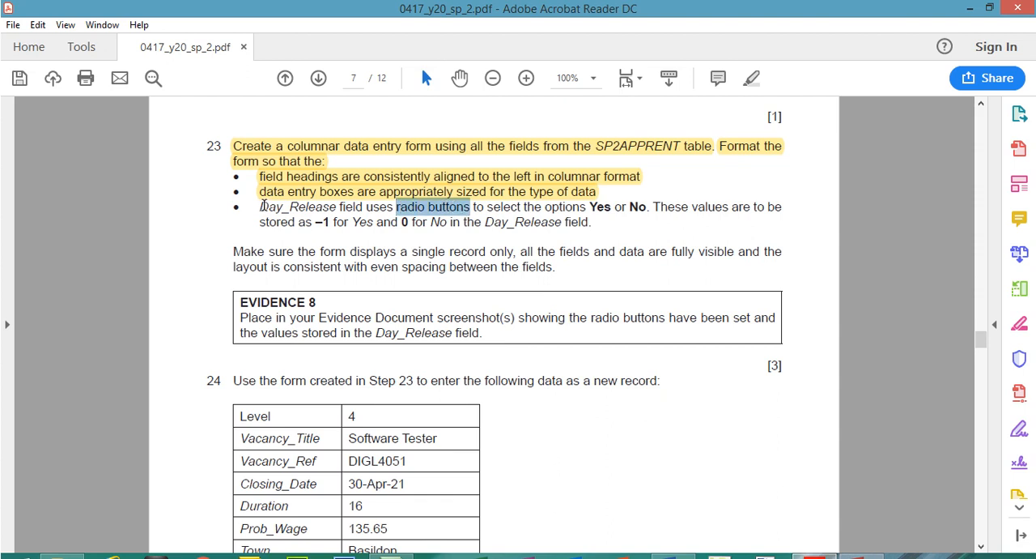
pyautogui.click(264, 204)
pyautogui.click(318, 218)
pyautogui.moveTo(259, 209); pyautogui.dragTo(340, 226)
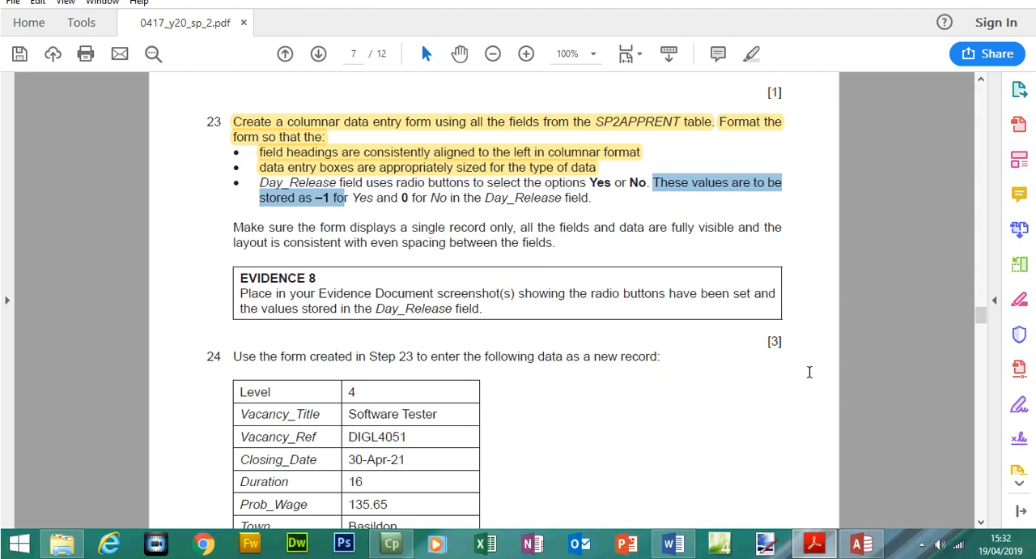
# Switch back to Access and delete the Day_Release text box and its label from the form in Design View
pyautogui.click(861, 558)
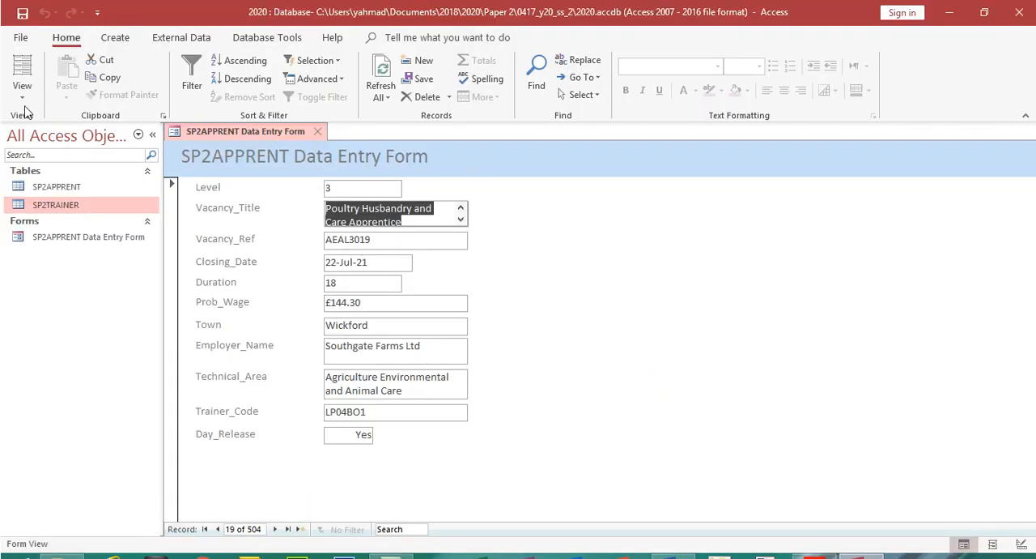
pyautogui.click(21, 66)
pyautogui.click(45, 170)
pyautogui.click(277, 468)
pyautogui.click(277, 460)
pyautogui.moveTo(385, 479); pyautogui.dragTo(191, 451)
pyautogui.press('Delete')
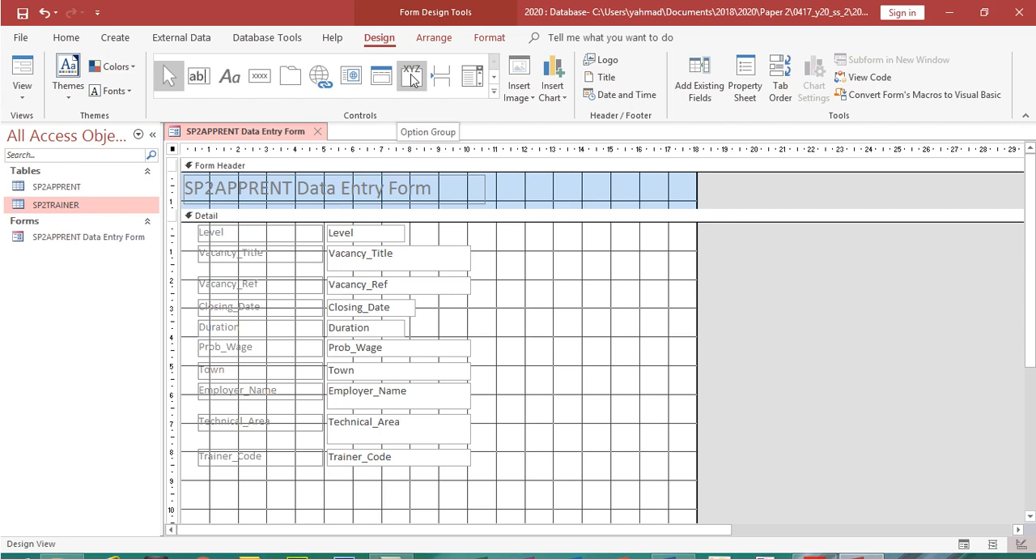
# Draw an option group below the Trainer_Code field and label its two options Yes and No
pyautogui.click(411, 76)
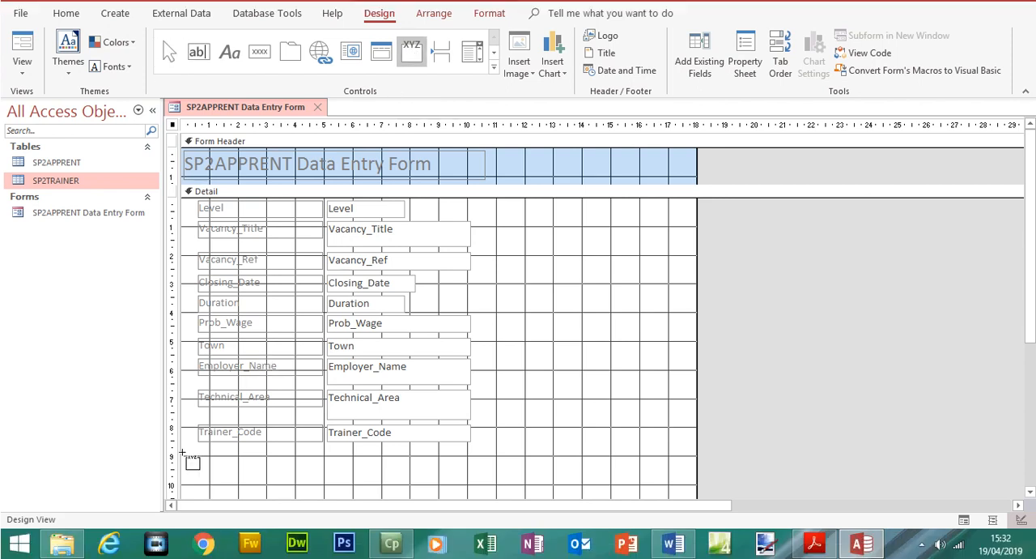
pyautogui.moveTo(202, 449); pyautogui.dragTo(311, 483)
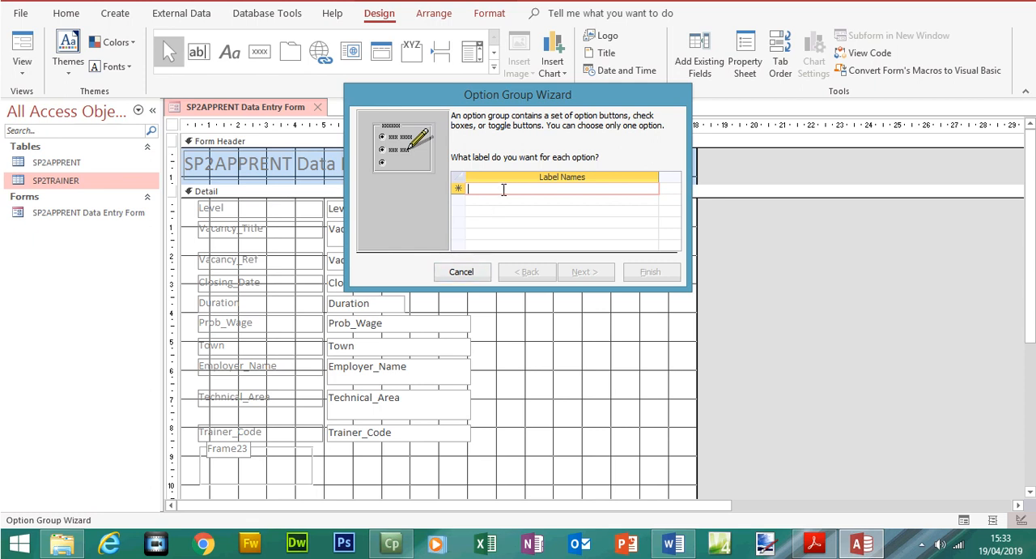
pyautogui.write('Yes')
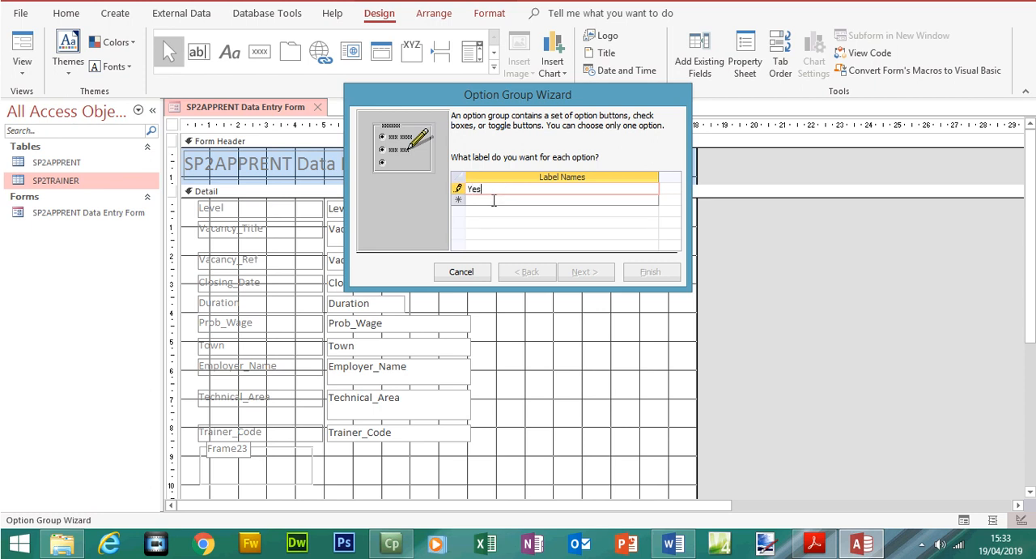
pyautogui.click(493, 200)
pyautogui.write('No')
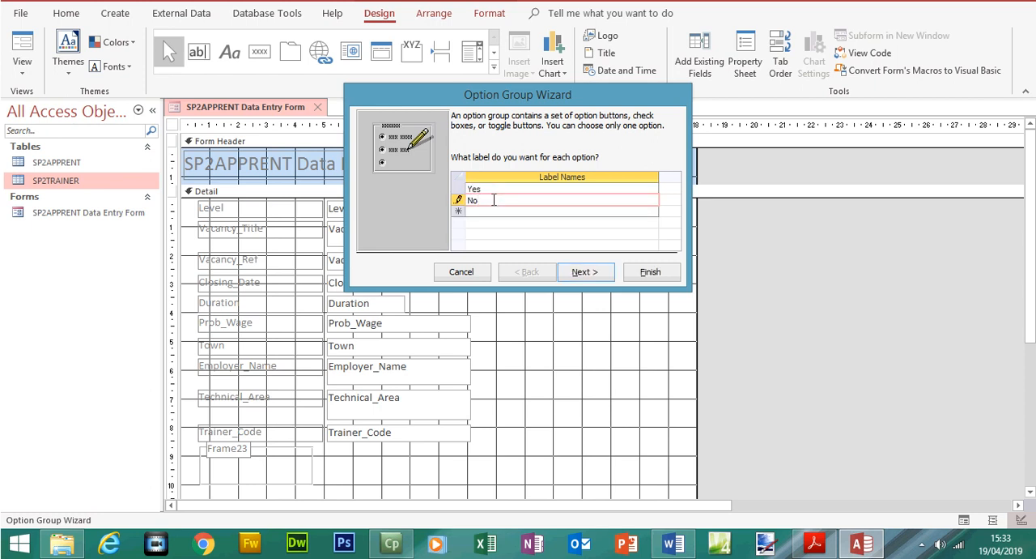
pyautogui.click(595, 276)
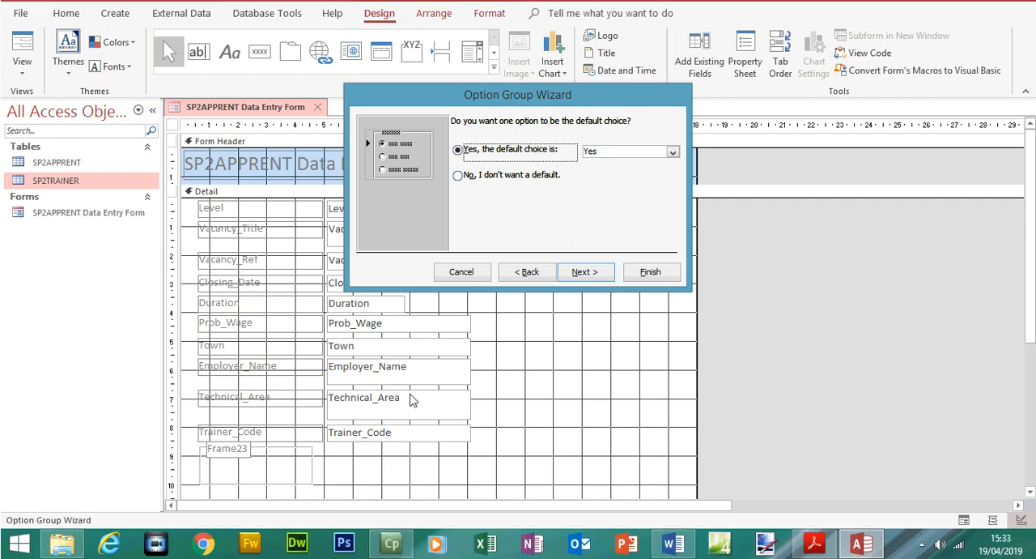
# Make Yes the default choice of the option group
pyautogui.click(497, 179)
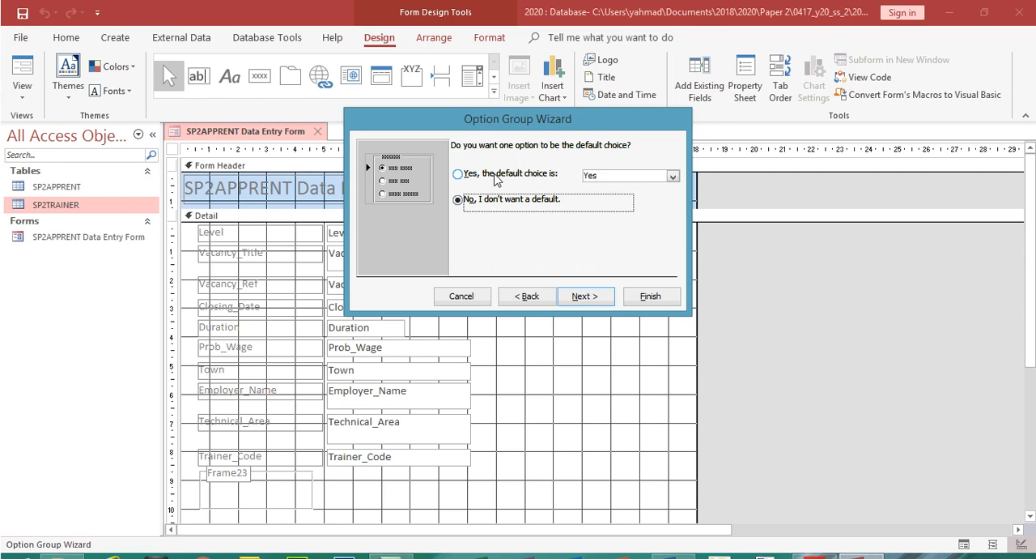
pyautogui.click(495, 149)
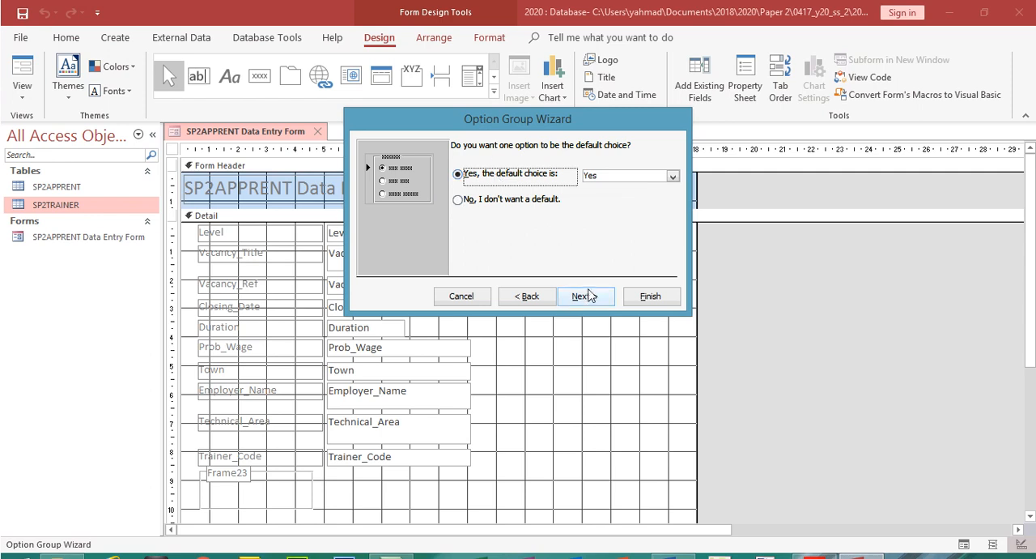
pyautogui.click(584, 296)
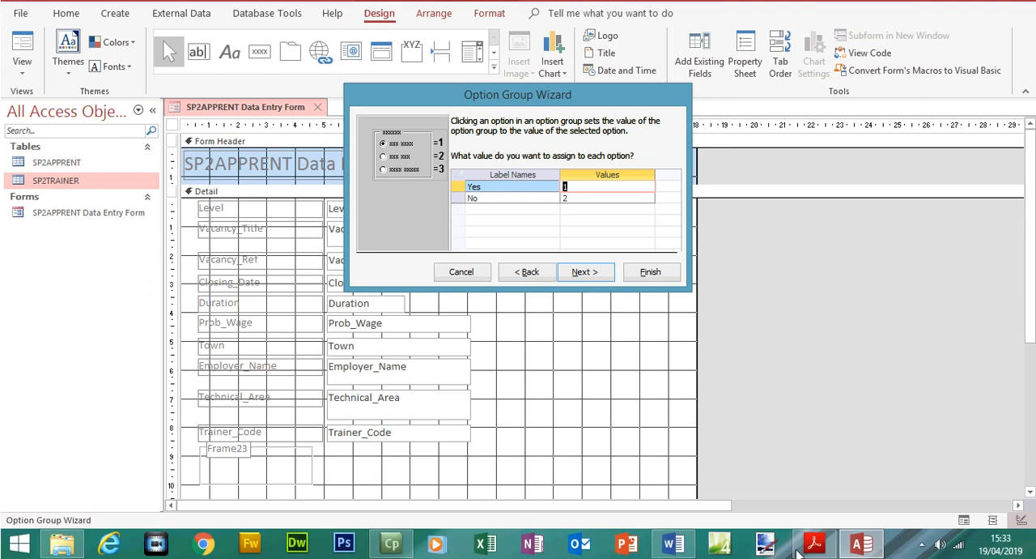
# Check the required values in the question paper and assign -1 to the Yes option and 0 to the No option
pyautogui.click(824, 544)
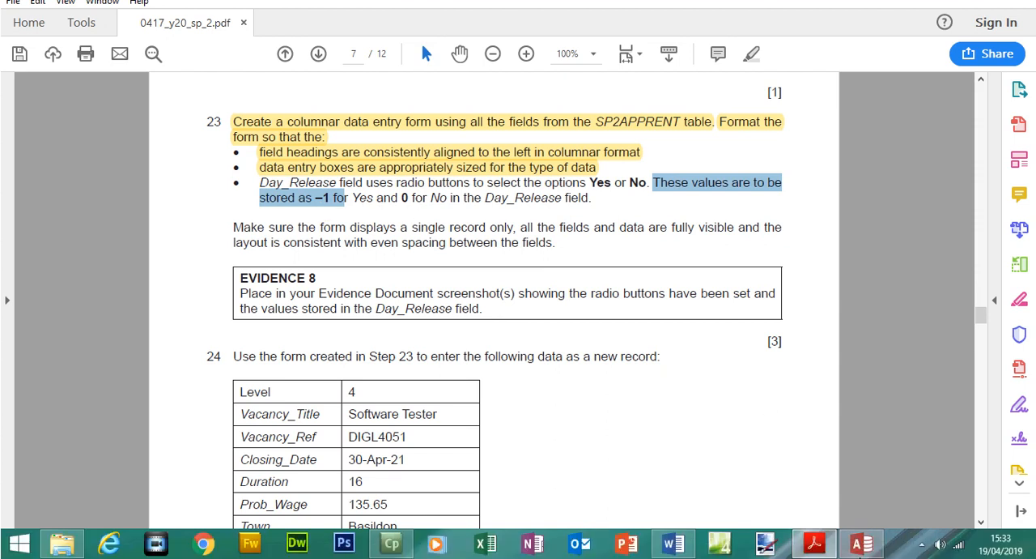
pyautogui.click(862, 543)
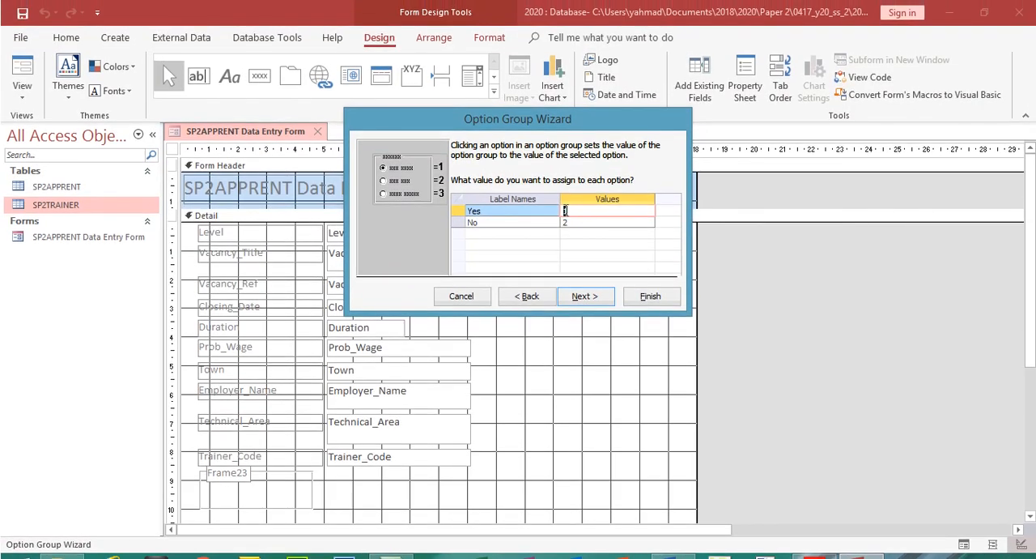
pyautogui.click(564, 213)
pyautogui.write('-1')
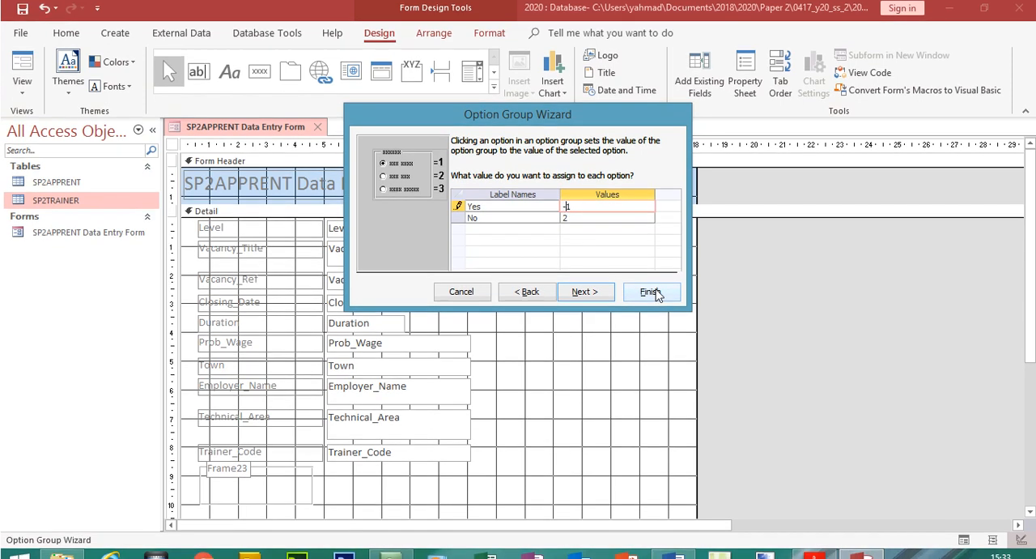
pyautogui.click(555, 222)
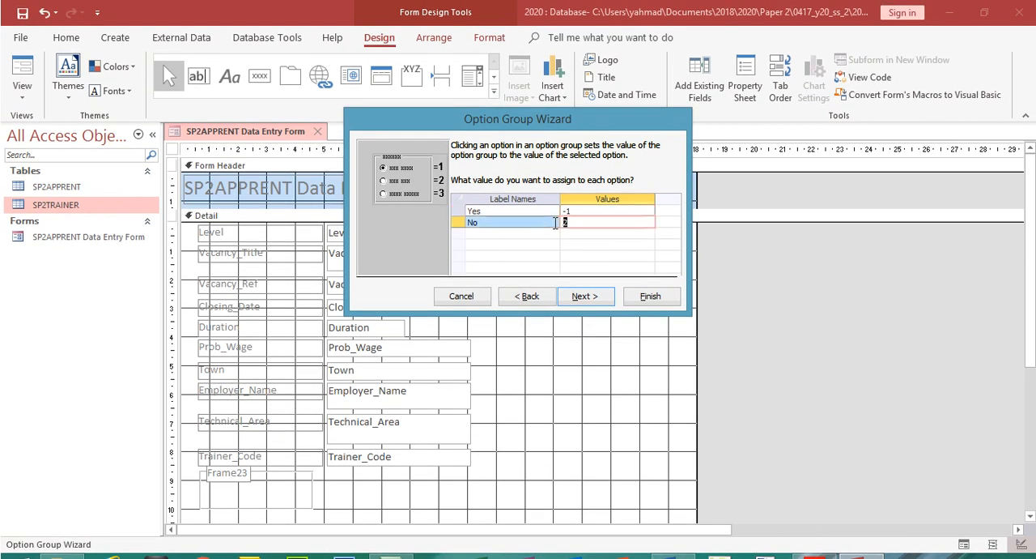
pyautogui.click(599, 295)
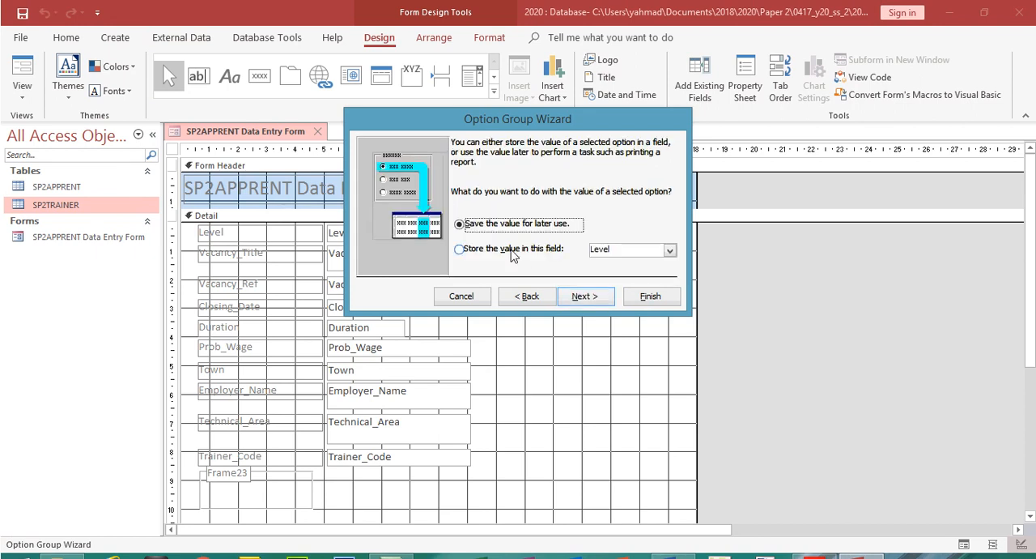
# Store the option group's value in the Day_Release field and display the choices as option buttons in the Etched style
pyautogui.click(512, 252)
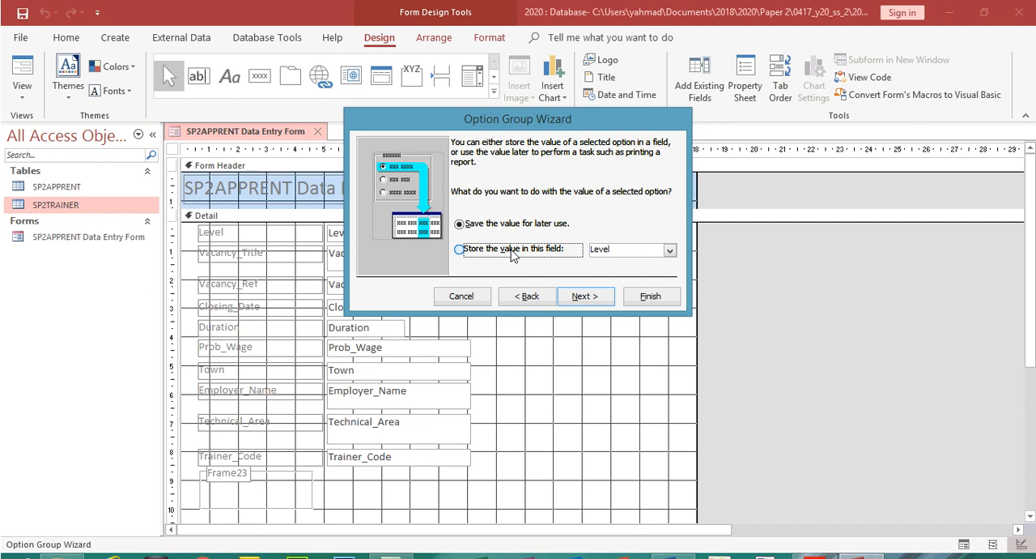
pyautogui.click(670, 250)
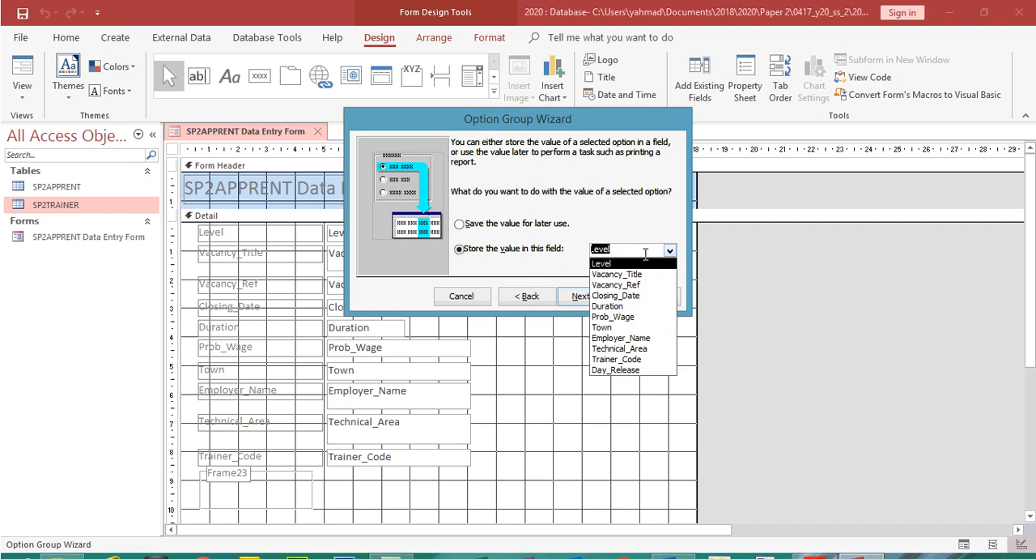
pyautogui.click(615, 369)
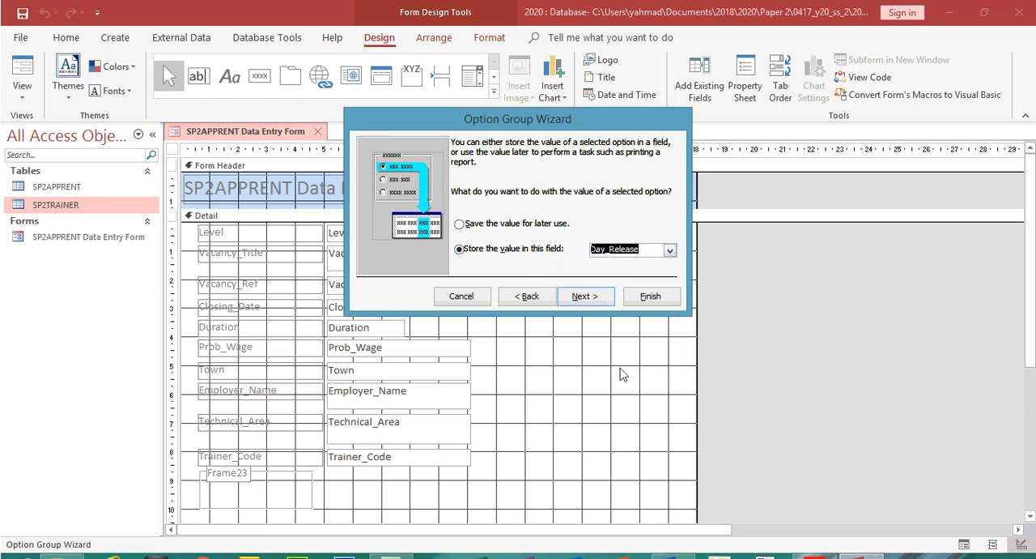
pyautogui.click(592, 296)
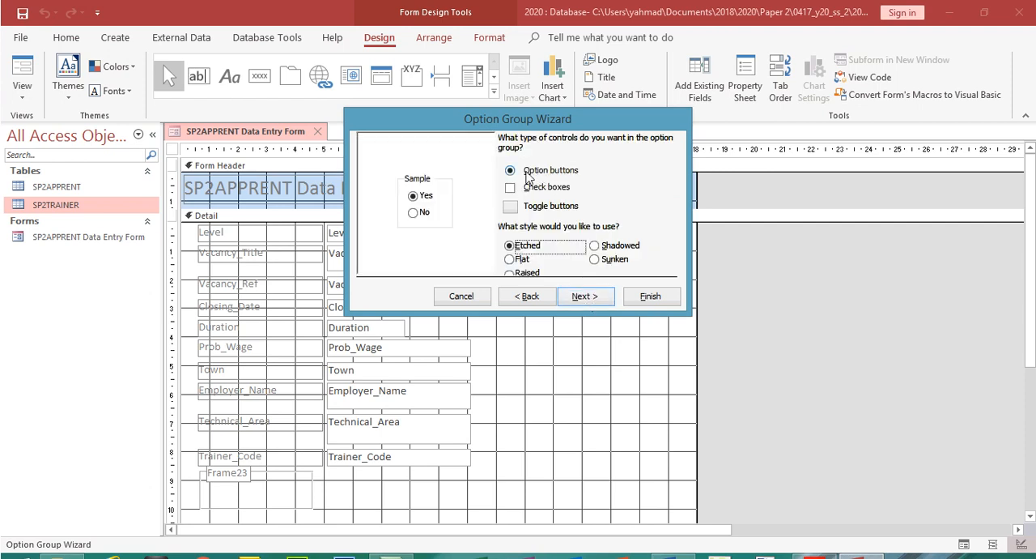
pyautogui.click(533, 187)
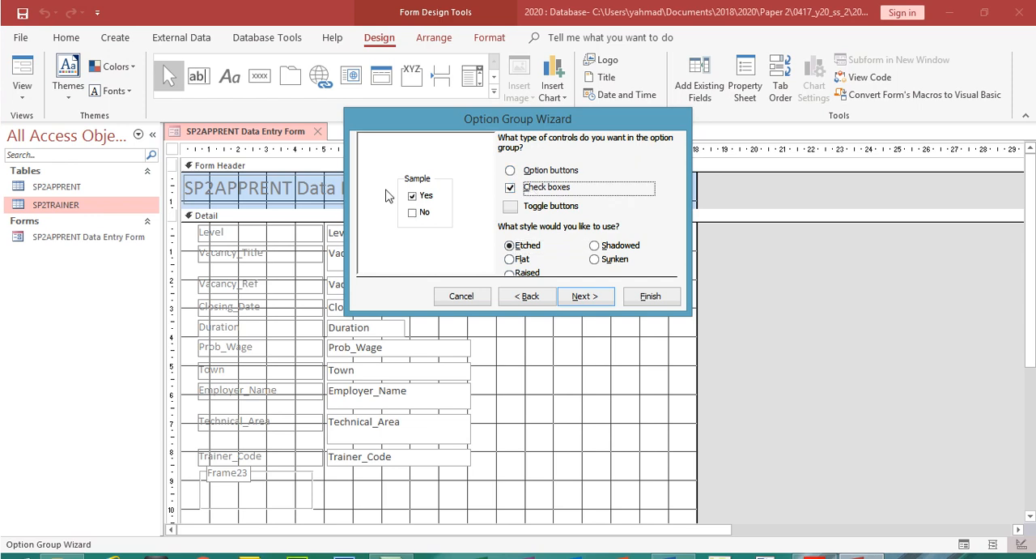
pyautogui.click(517, 172)
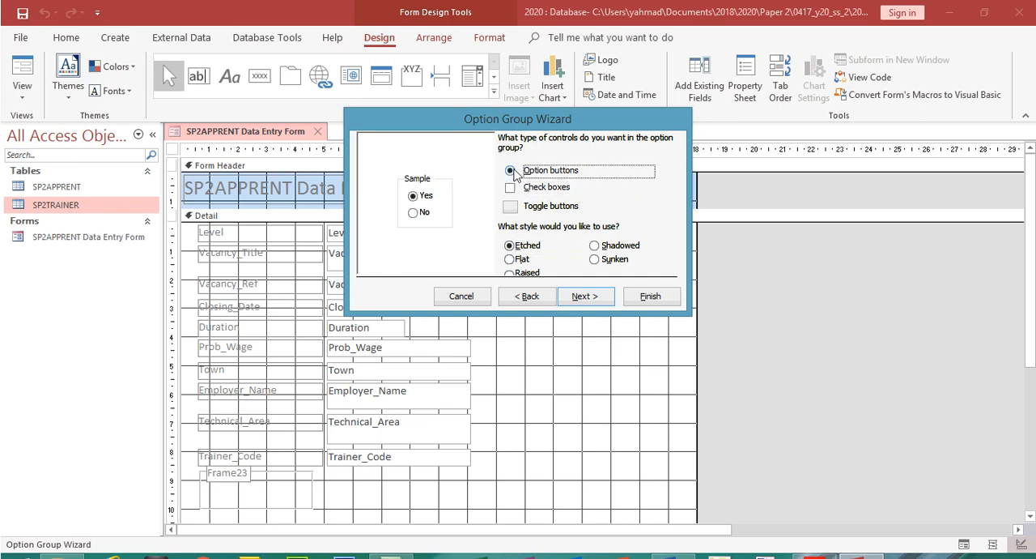
pyautogui.click(589, 296)
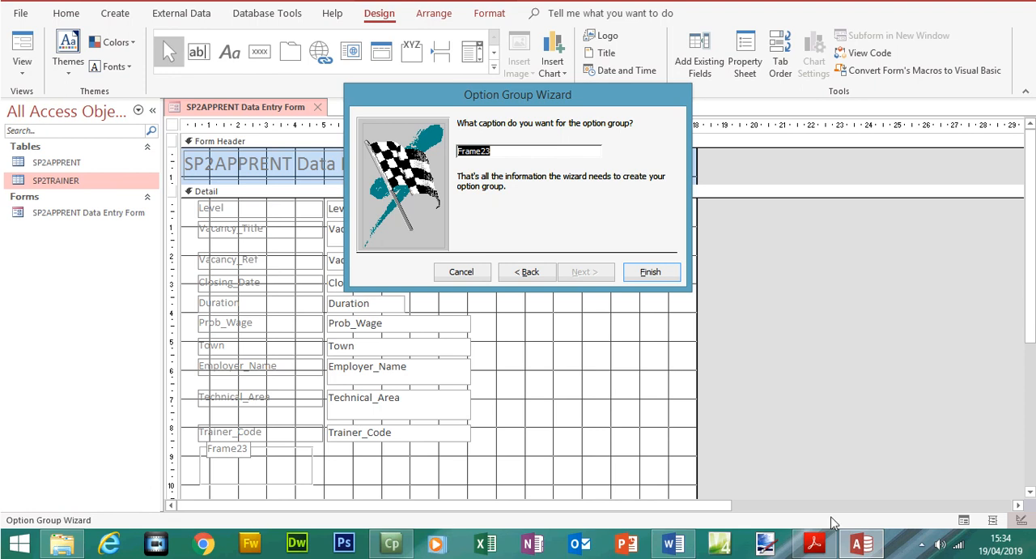
# Caption the option group with Day_Release copied from the question paper, finish the wizard and check the form in Form View
pyautogui.click(815, 543)
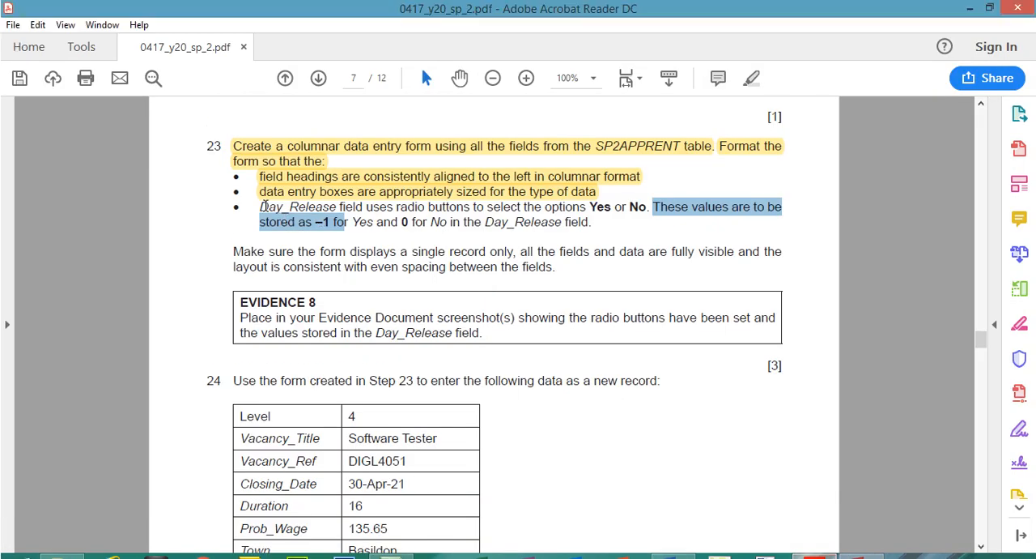
pyautogui.click(281, 183)
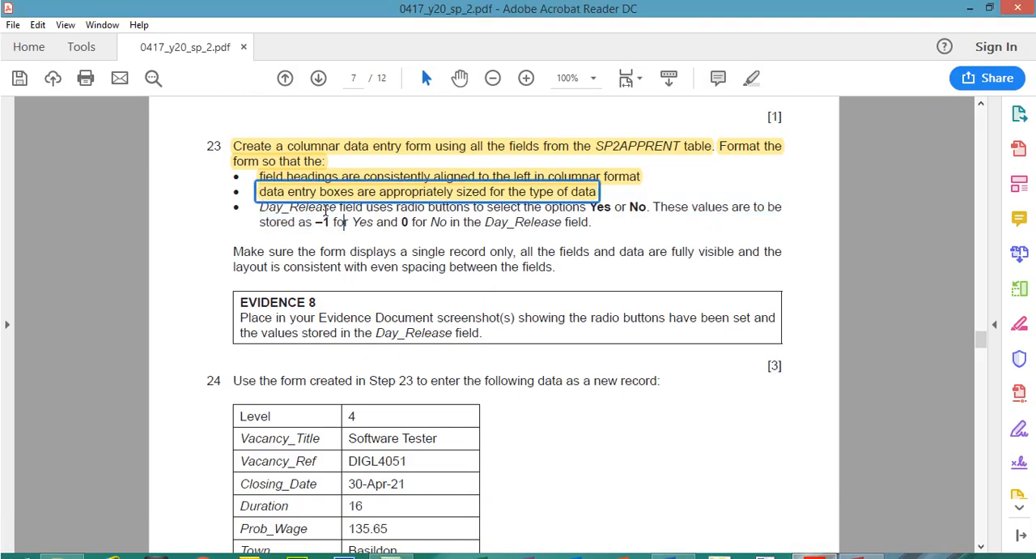
pyautogui.moveTo(336, 208); pyautogui.dragTo(261, 207)
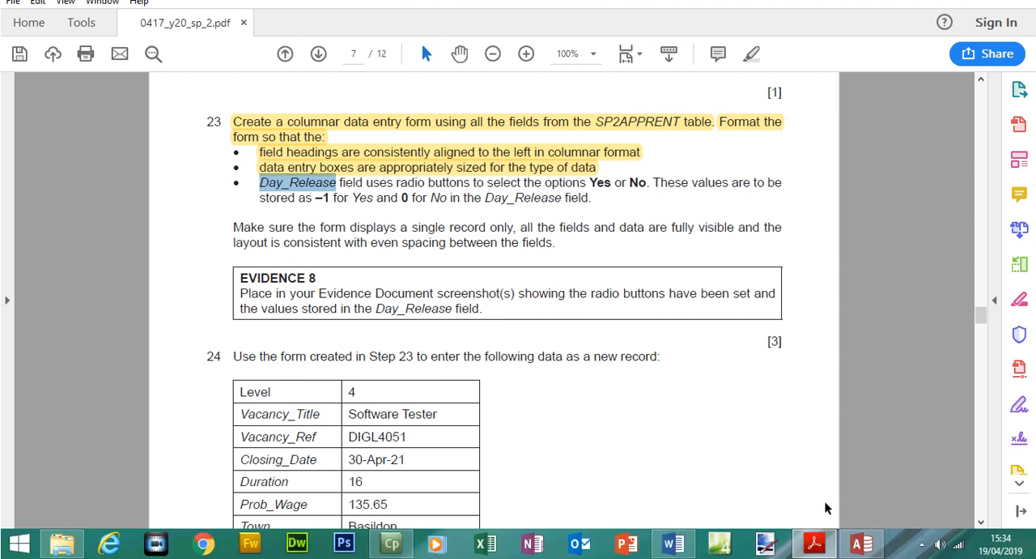
pyautogui.click(861, 543)
pyautogui.write('Day_Release')
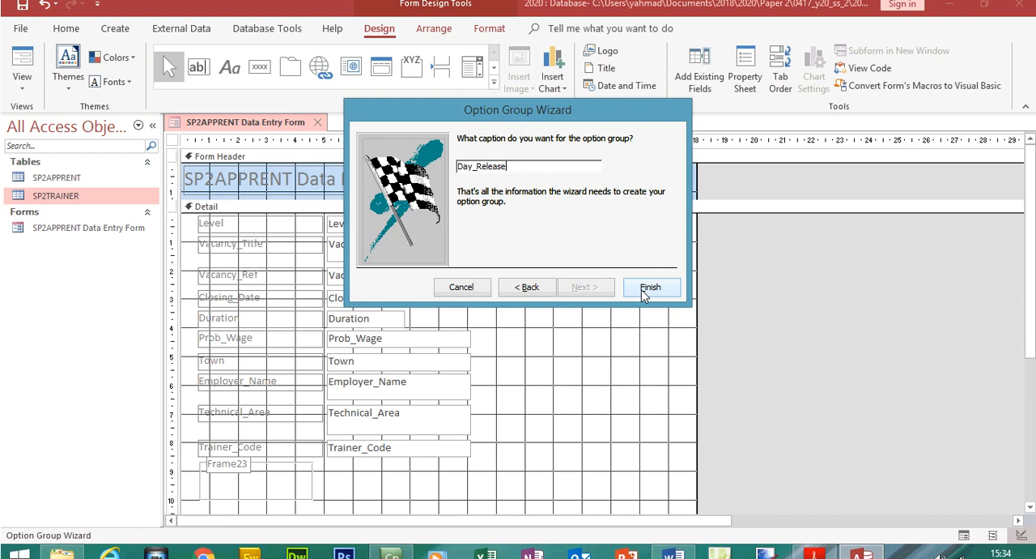
pyautogui.click(650, 296)
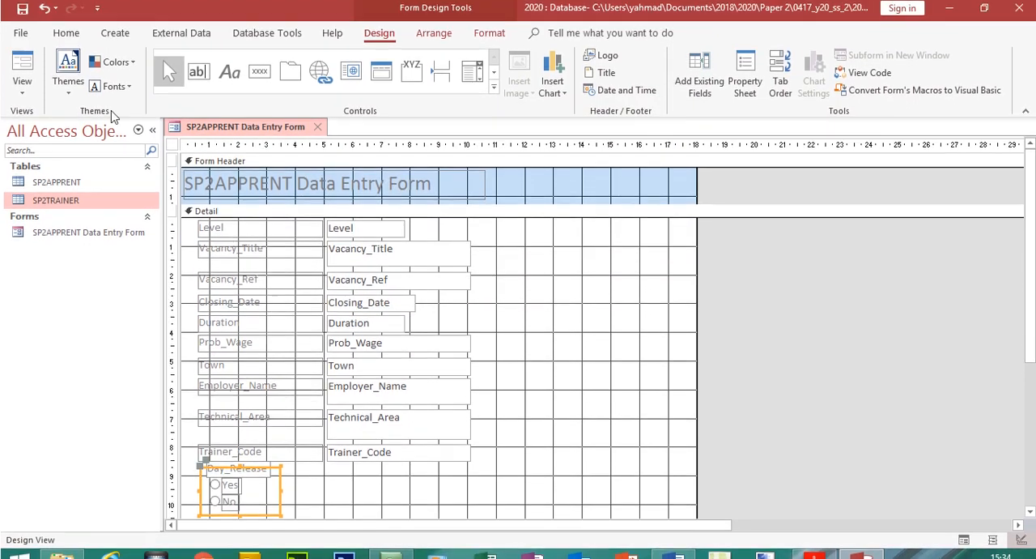
pyautogui.click(24, 89)
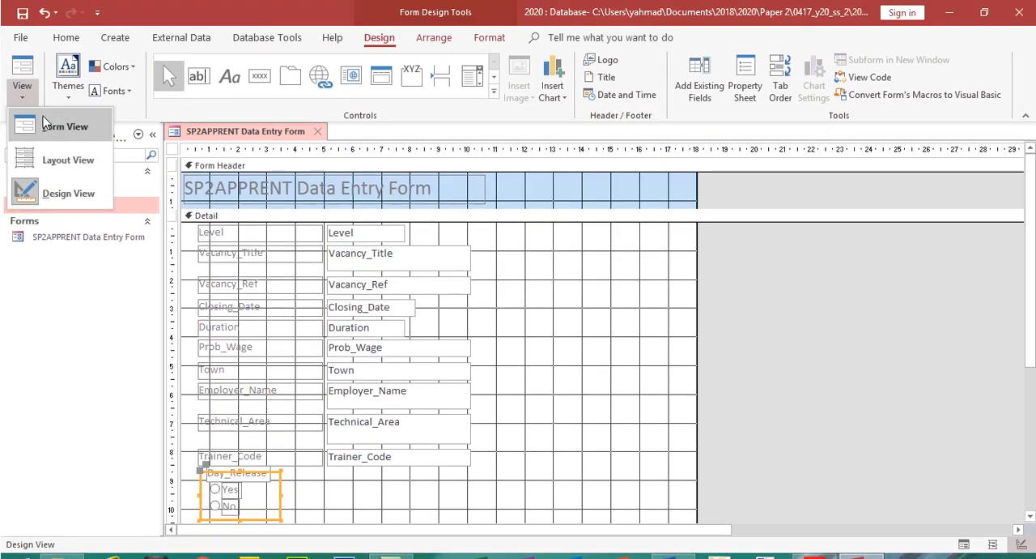
pyautogui.click(46, 118)
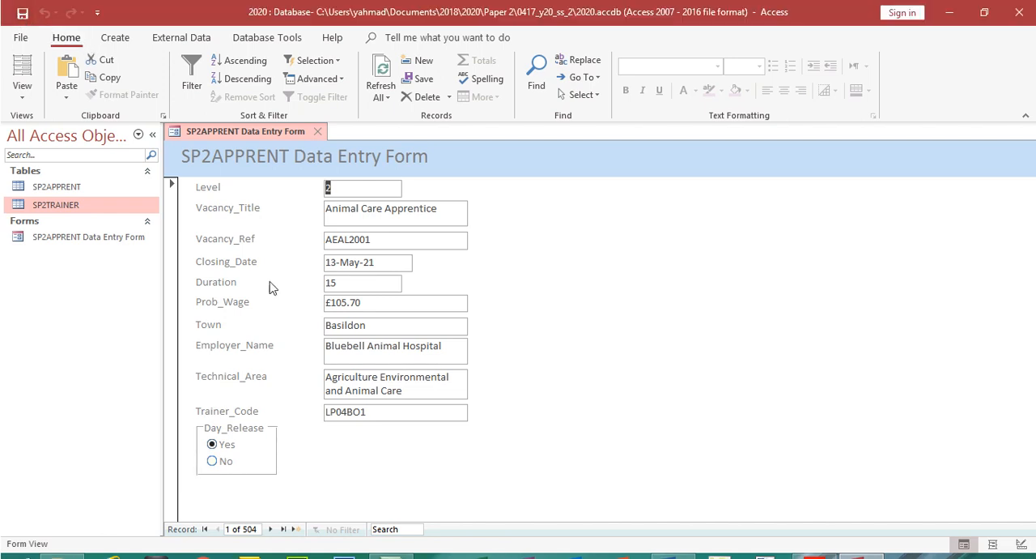
# Switch to the question paper in Acrobat Reader and highlight the question 23 bullet on Day_Release radio buttons and stored values
pyautogui.click(813, 546)
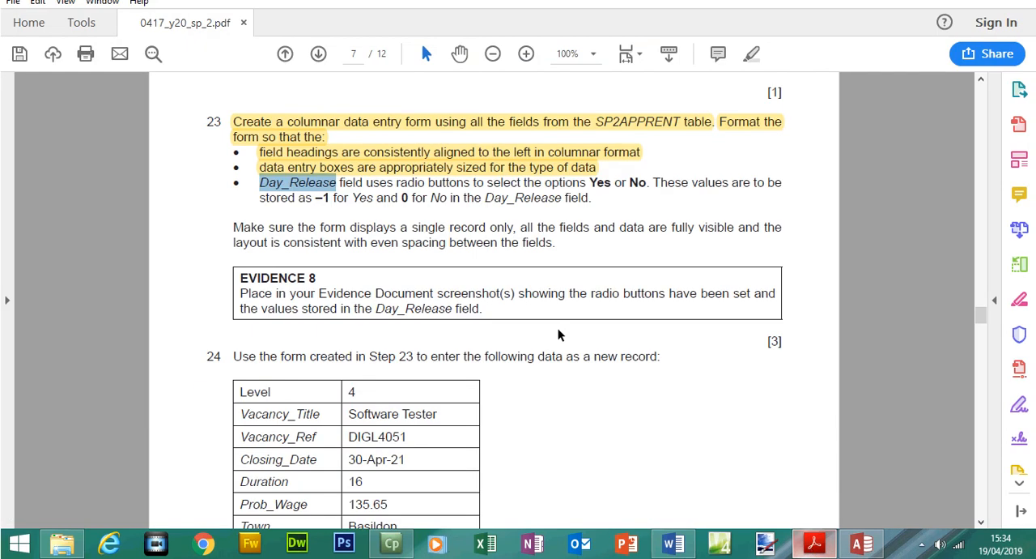
pyautogui.moveTo(592, 198); pyautogui.dragTo(255, 206)
pyautogui.click(750, 76)
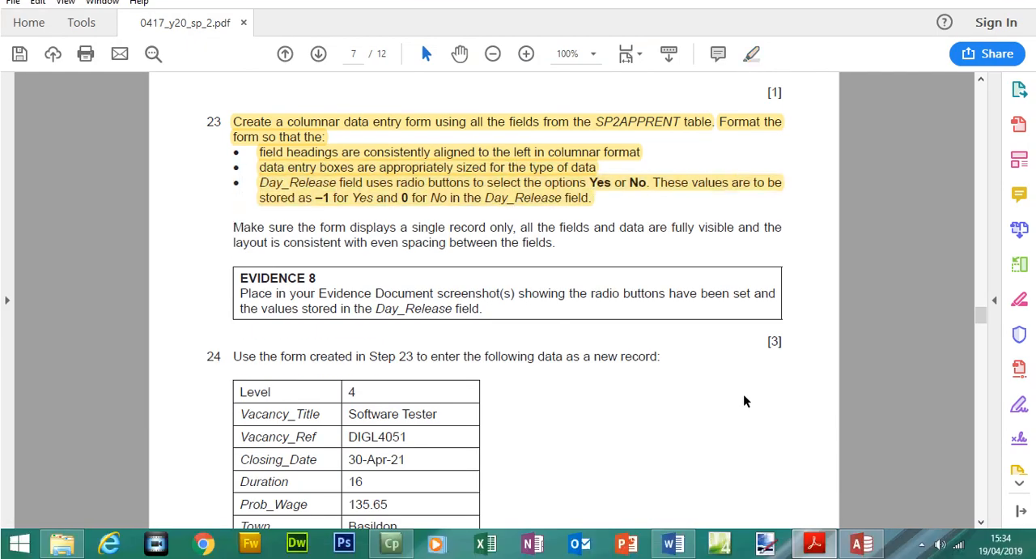
# Switch back to Access and open the SP2APPRENT data entry form in Design View
pyautogui.moveTo(816, 549)
pyautogui.click(862, 543)
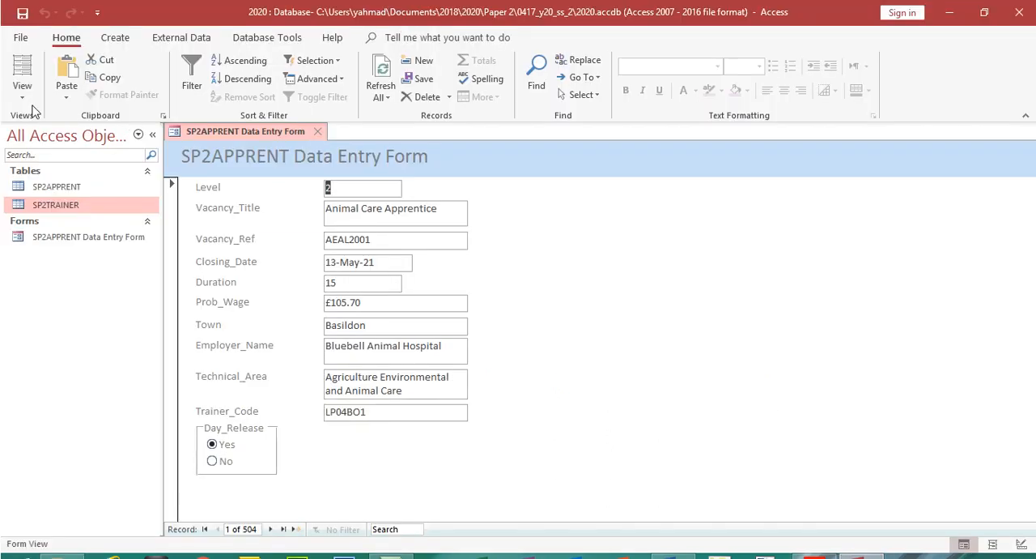
pyautogui.click(22, 91)
pyautogui.click(64, 193)
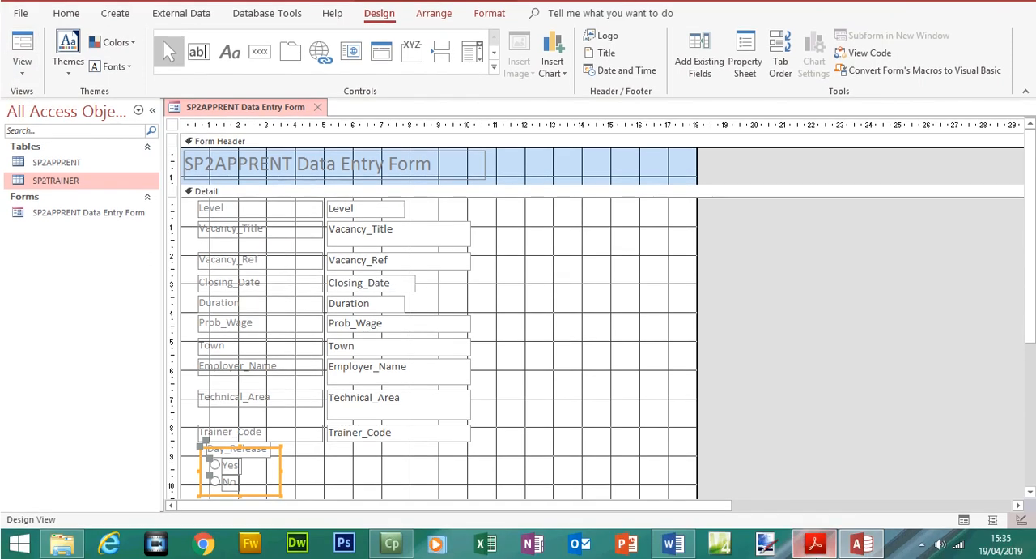
# Switch to the question paper in Acrobat Reader and highlight the question 23 paragraph on single-record display and even field spacing
pyautogui.click(811, 543)
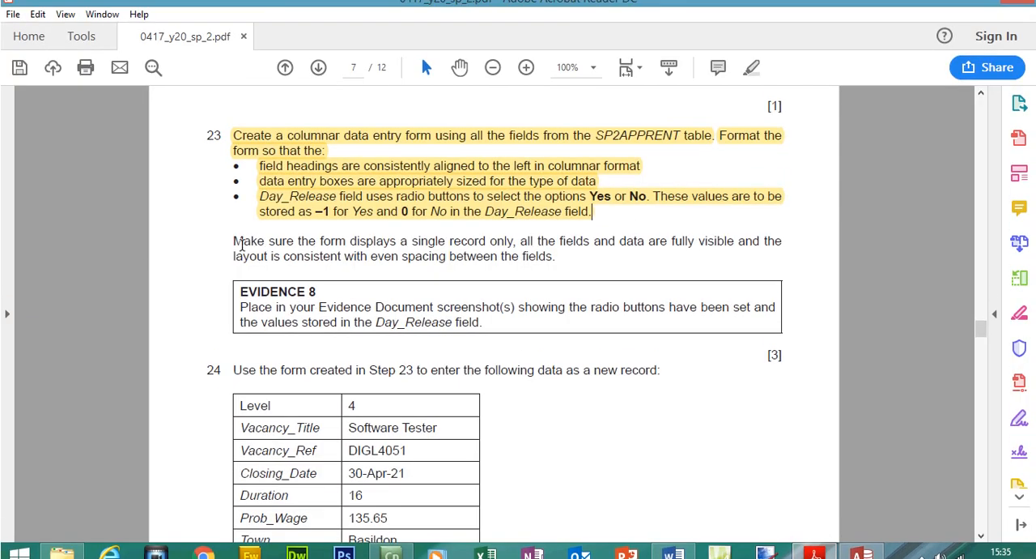
pyautogui.moveTo(233, 227); pyautogui.dragTo(544, 285)
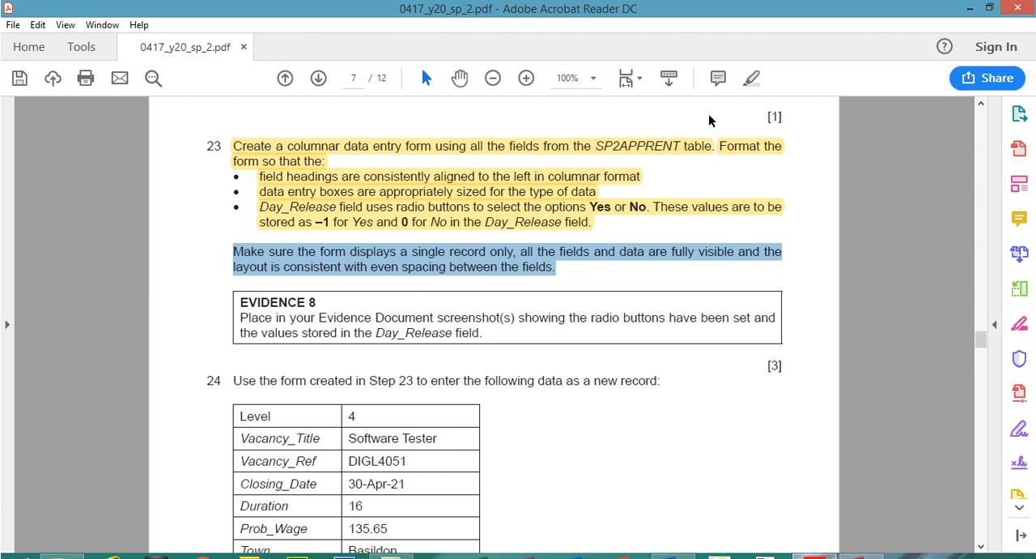
pyautogui.click(751, 81)
# Switch back to Access and display the SP2APPRENT data entry form in Form View to check its layout
pyautogui.click(861, 558)
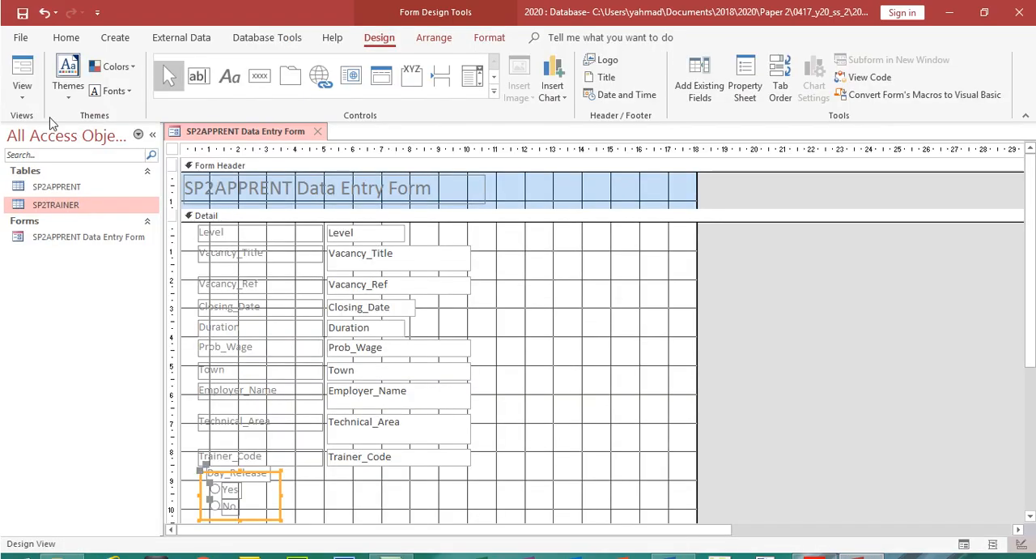
pyautogui.click(22, 65)
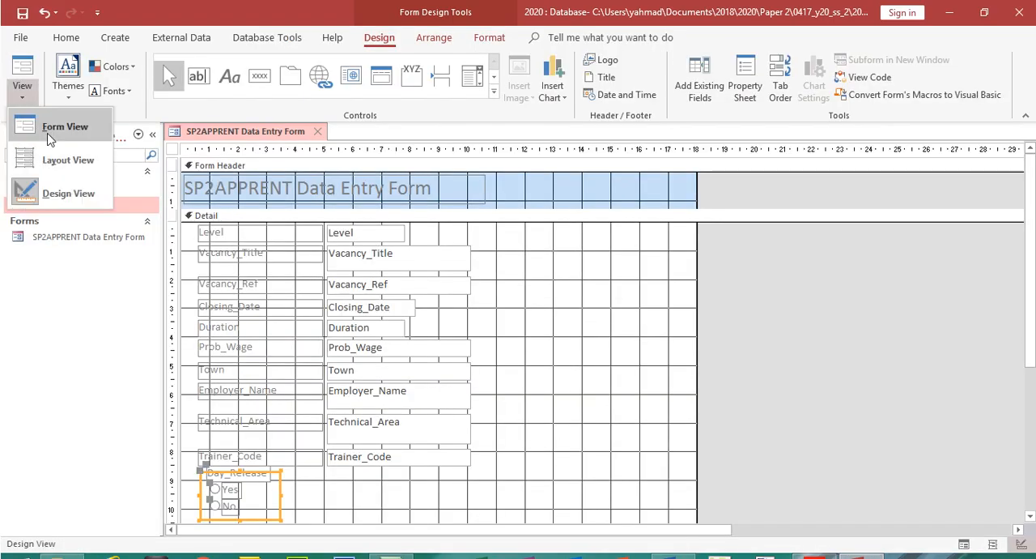
pyautogui.click(47, 106)
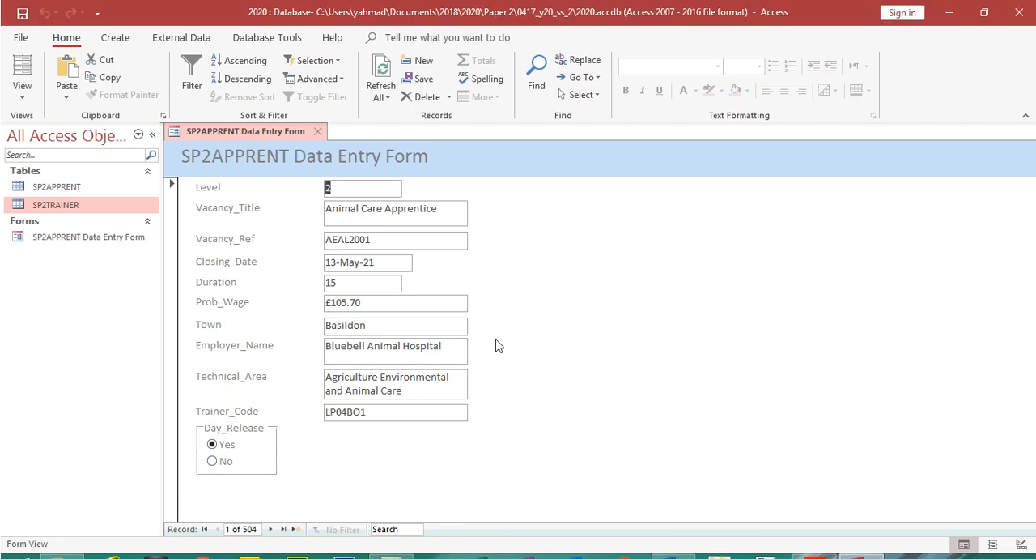
# Select the EVIDENCE 8 instruction in the question paper in Acrobat Reader and return to Access
pyautogui.click(832, 549)
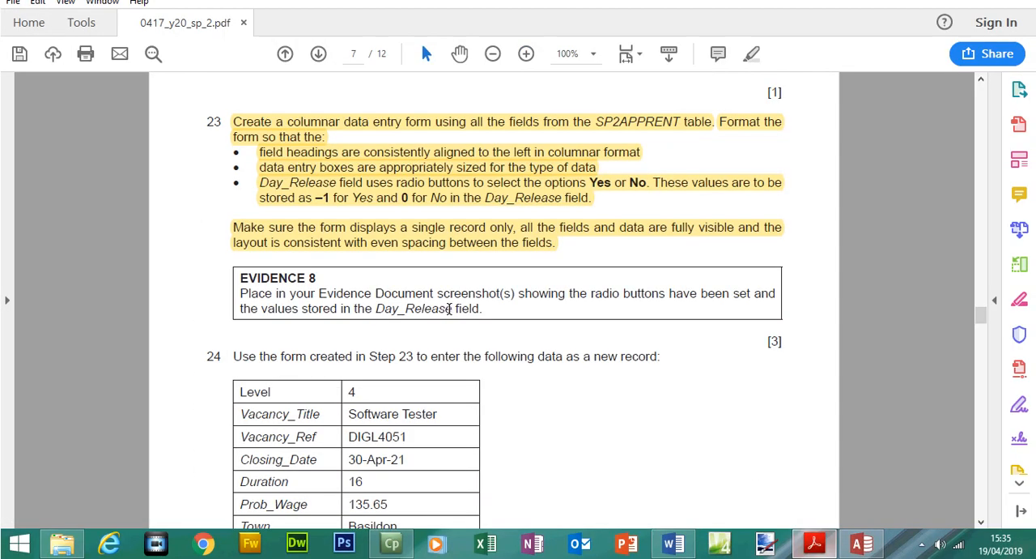
pyautogui.moveTo(236, 278); pyautogui.dragTo(484, 309)
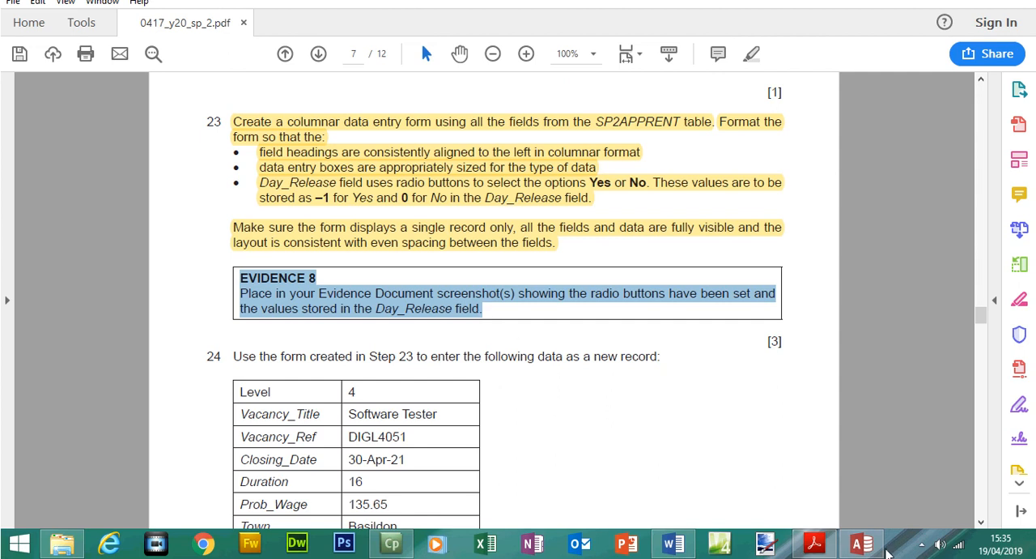
pyautogui.click(860, 543)
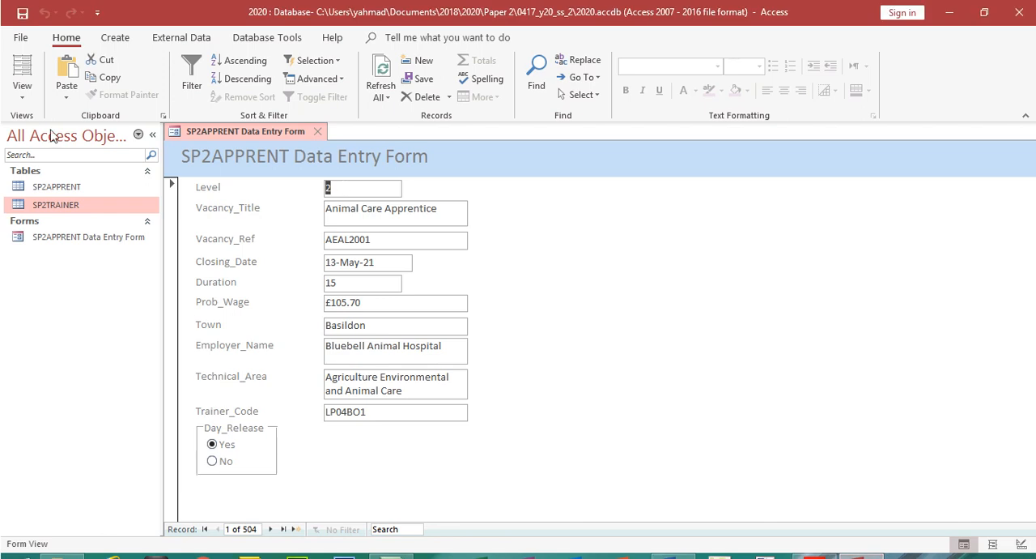
# Open the form in Design View and show the Day_Release option group's data properties in the Property Sheet
pyautogui.click(23, 90)
pyautogui.click(51, 193)
pyautogui.click(315, 479)
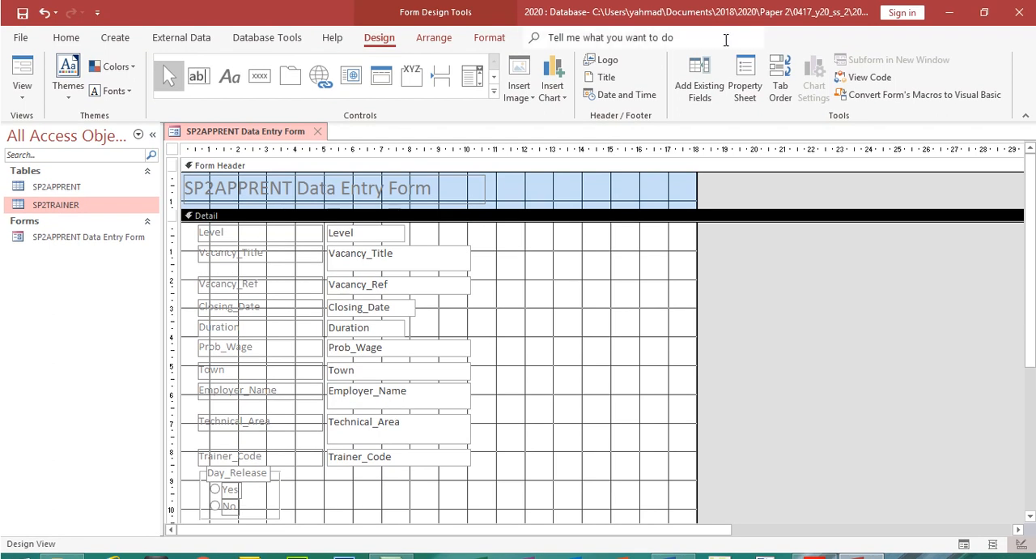
pyautogui.click(745, 81)
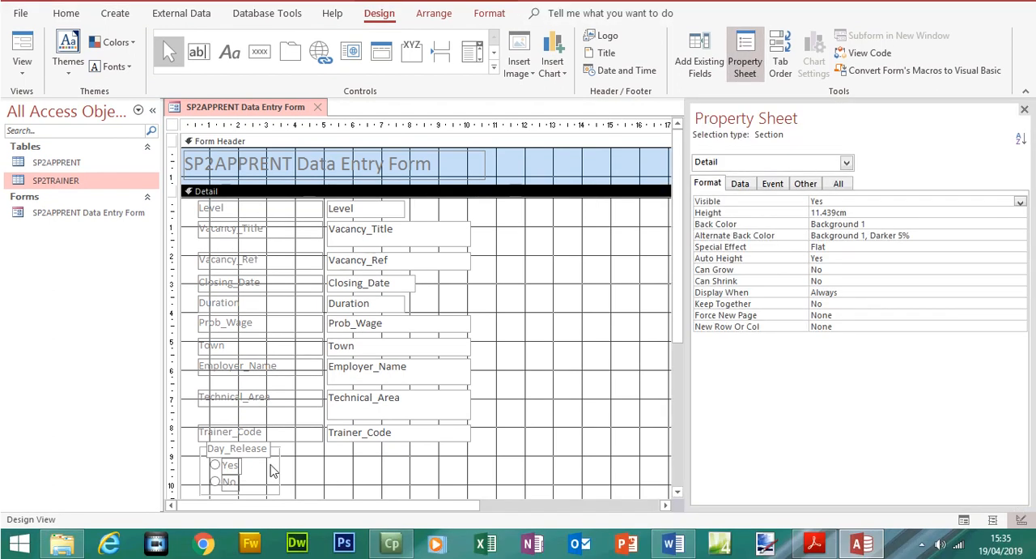
pyautogui.click(281, 469)
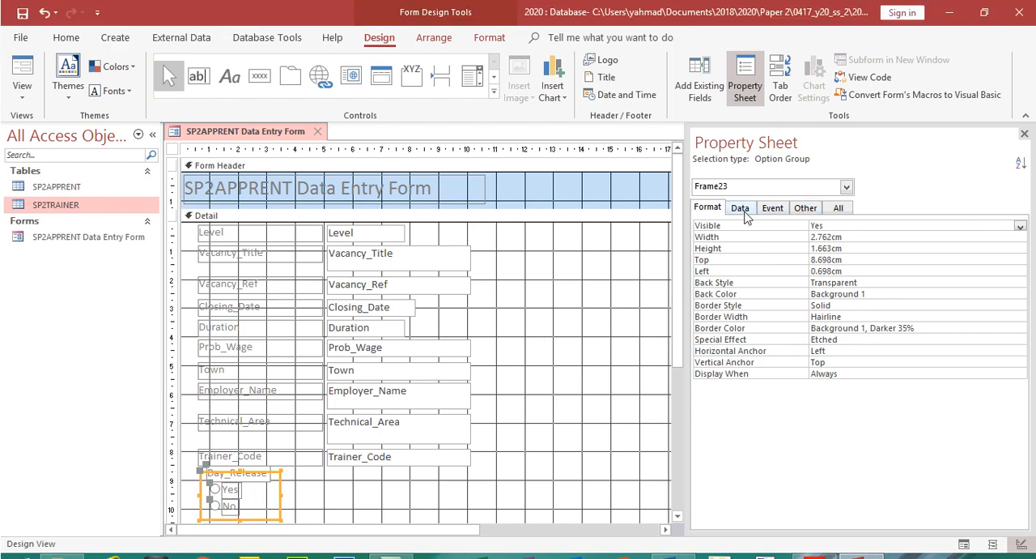
pyautogui.click(740, 183)
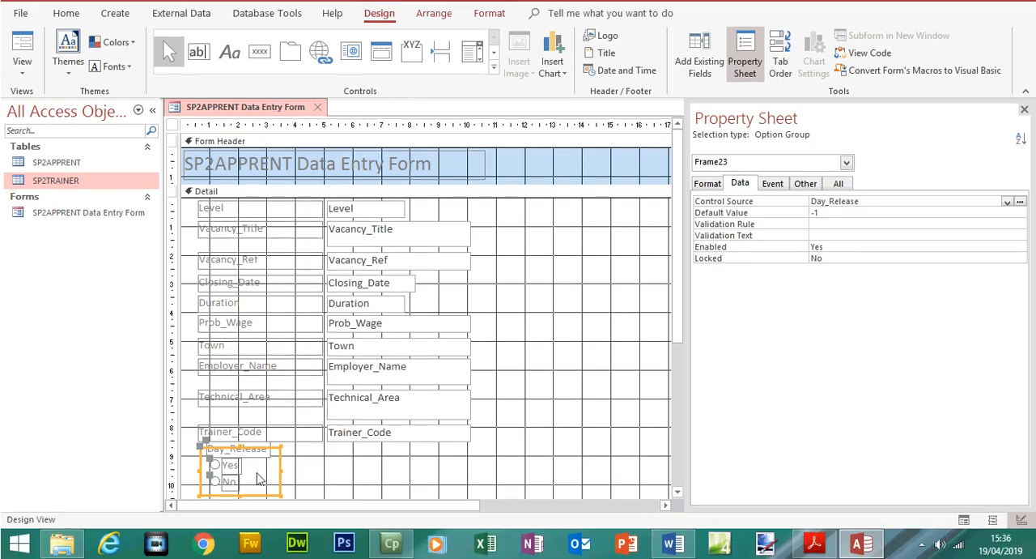
# Reselect the Day_Release option group and paste a screenshot of the form design under Evidence 8 in the Word evidence document
pyautogui.click(231, 490)
pyautogui.click(258, 448)
pyautogui.click(280, 462)
pyautogui.click(674, 544)
pyautogui.click(673, 544)
pyautogui.click(813, 544)
pyautogui.click(814, 544)
pyautogui.click(667, 497)
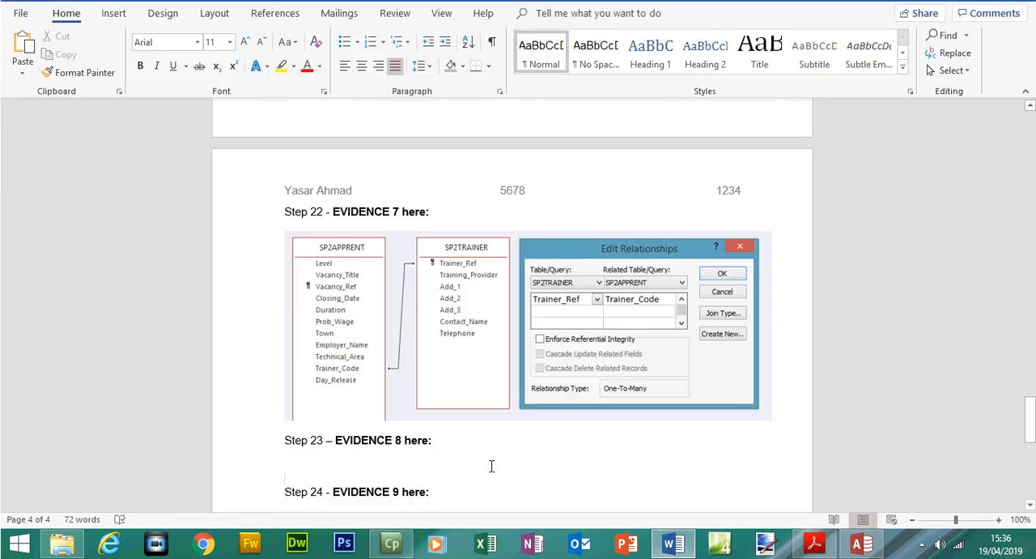
pyautogui.hotkey('ctrl', 'v')
# Try cropping the pasted screenshot to the form's design area, and undo the crop and the paste
pyautogui.doubleClick(375, 435)
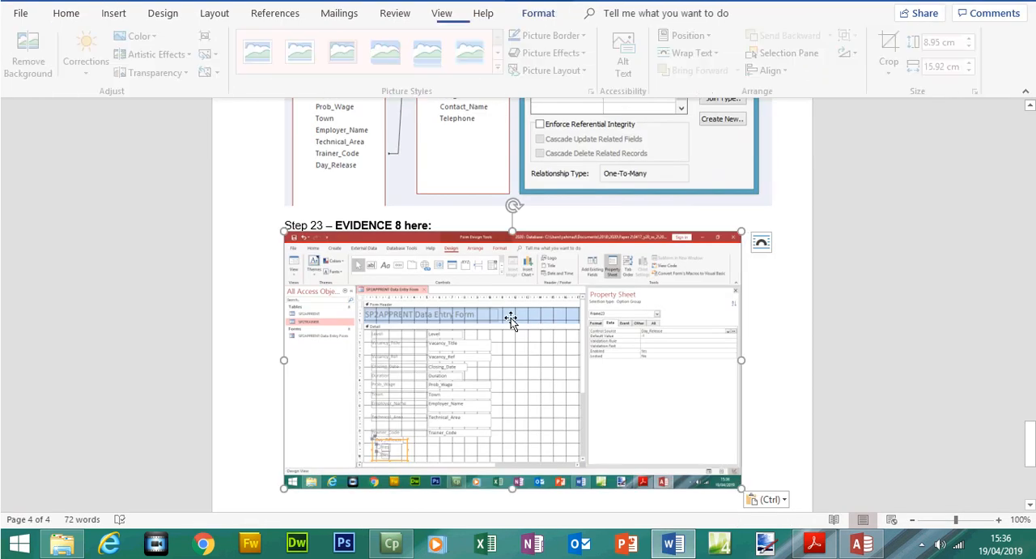
pyautogui.click(894, 84)
pyautogui.moveTo(288, 263); pyautogui.dragTo(362, 305)
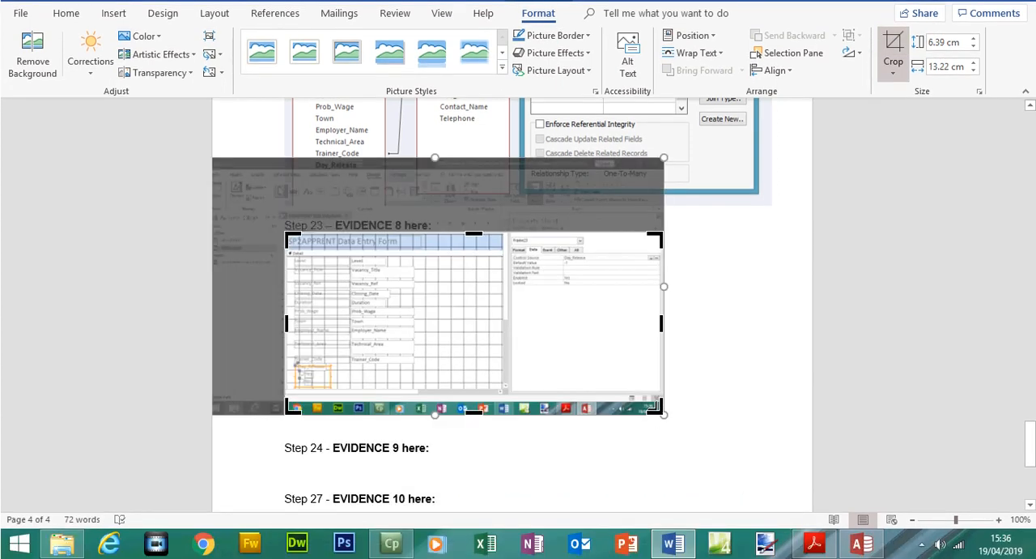
pyautogui.moveTo(658, 405); pyautogui.dragTo(614, 417)
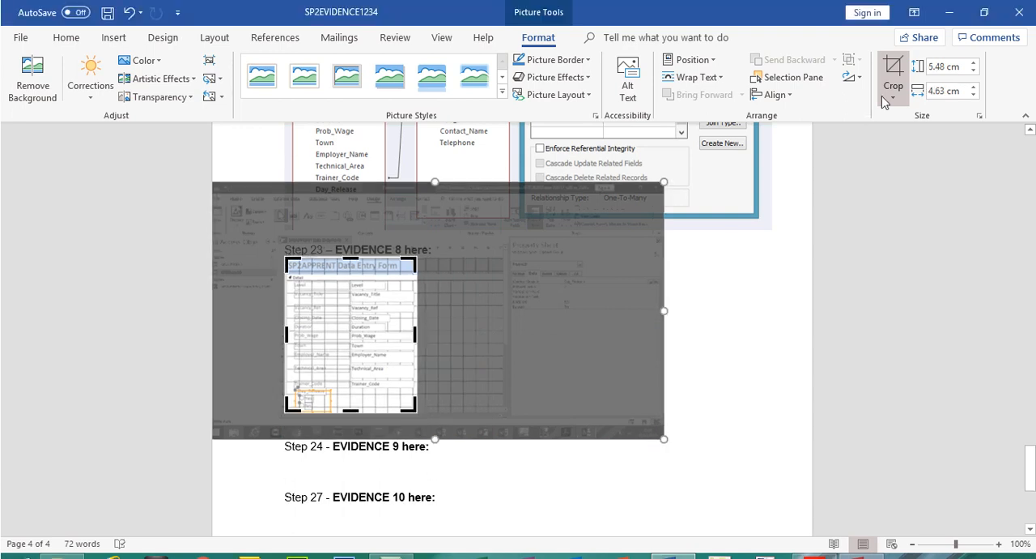
pyautogui.click(889, 89)
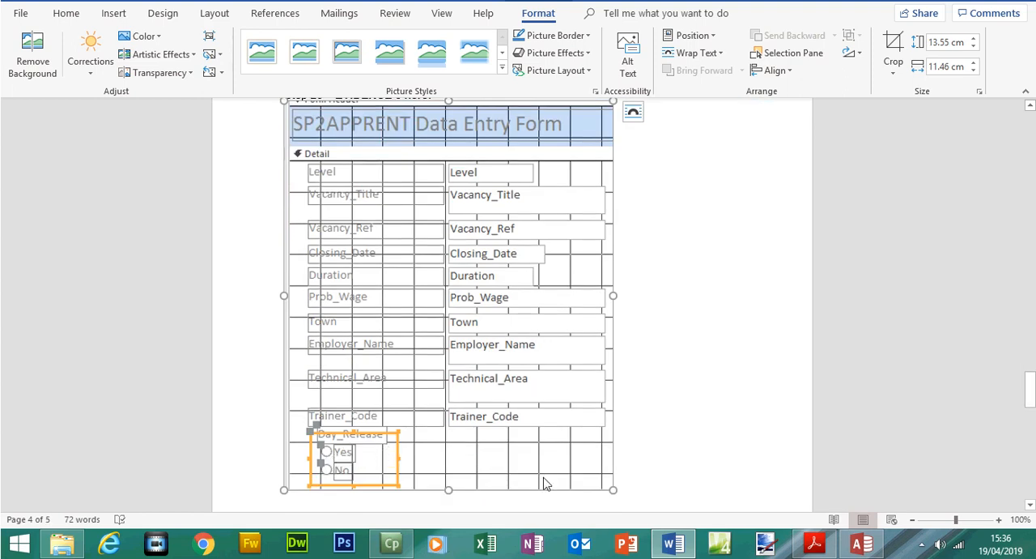
pyautogui.hotkey('ctrl', 'z')
pyautogui.hotkey('ctrl', 'z')
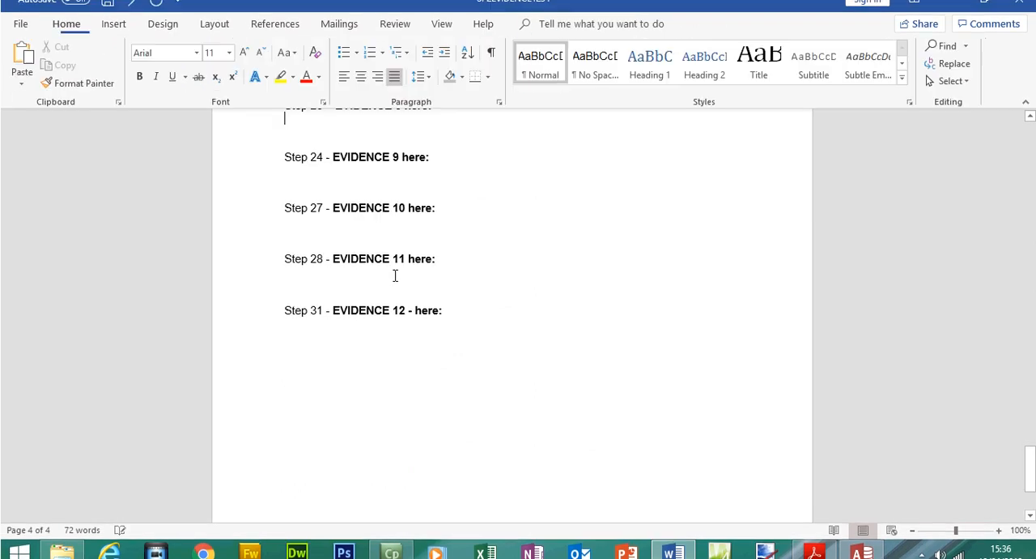
# Deselect the option group in Access and paste a new screenshot of the form design under Evidence 8 in Word
pyautogui.click(860, 543)
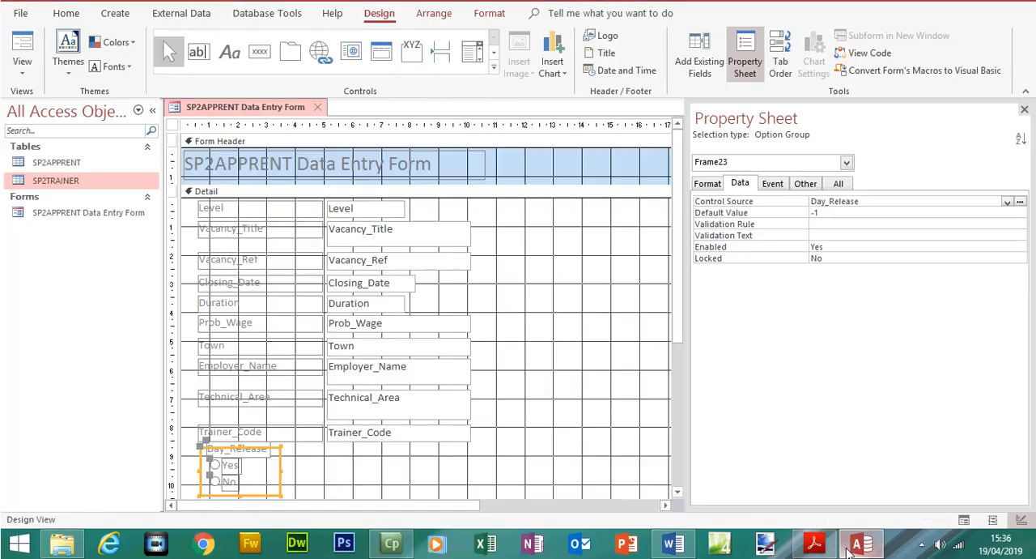
pyautogui.click(591, 436)
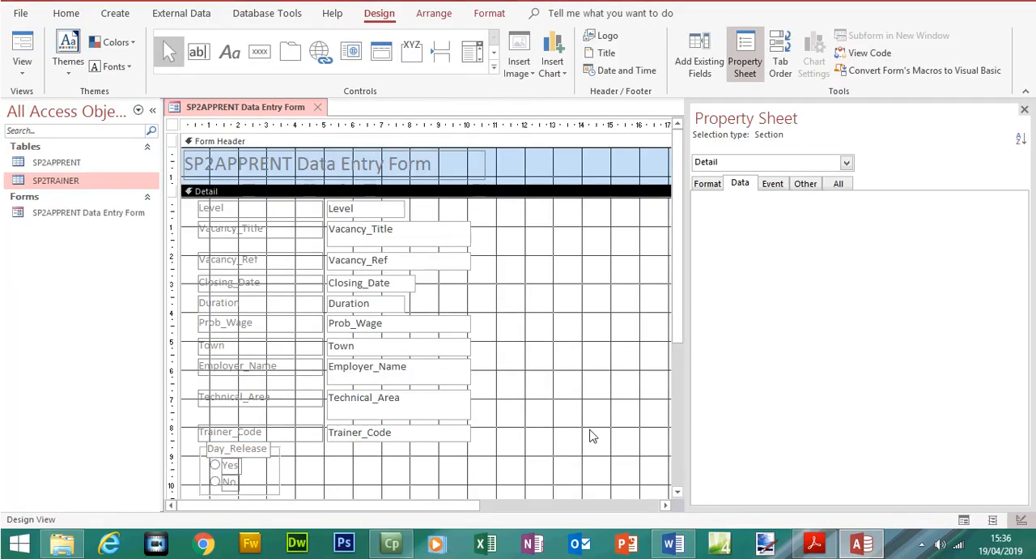
pyautogui.click(674, 543)
pyautogui.hotkey('ctrl', 'v')
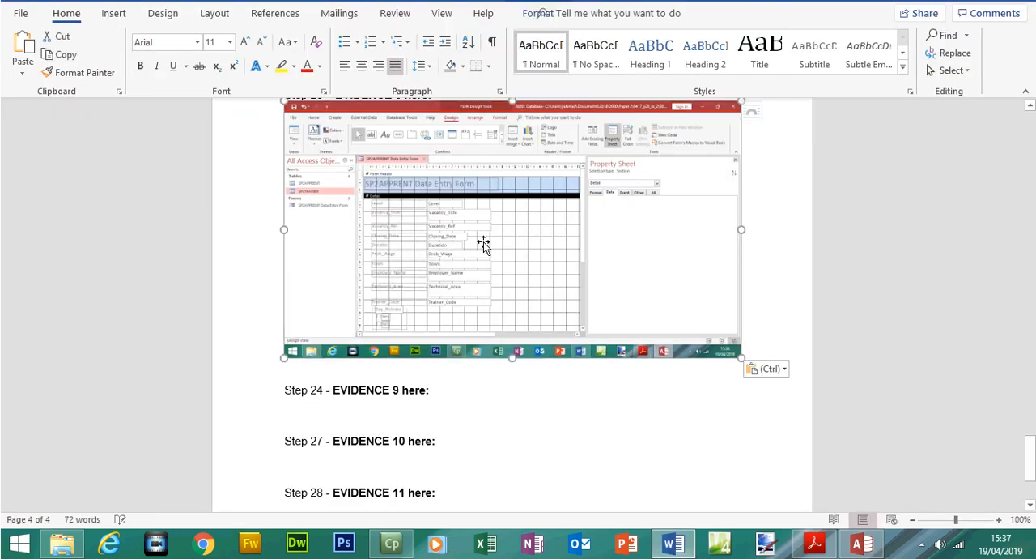
# Crop the Evidence 8 screenshot to the form's design area and enlarge it to about 15 cm high by 13.3 cm wide
pyautogui.click(483, 245)
pyautogui.moveTo(742, 133); pyautogui.dragTo(500, 200)
pyautogui.moveTo(287, 305); pyautogui.dragTo(357, 264)
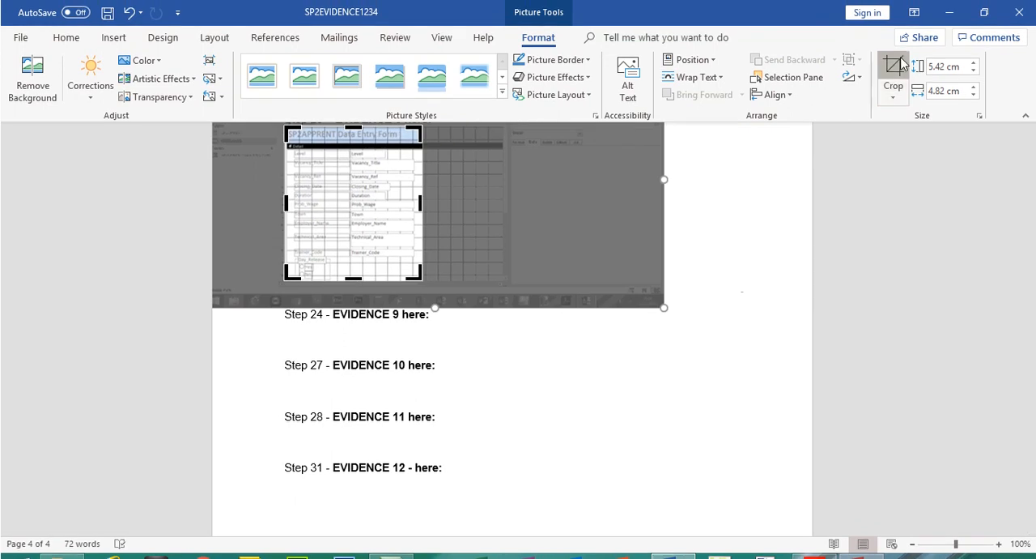
pyautogui.click(901, 64)
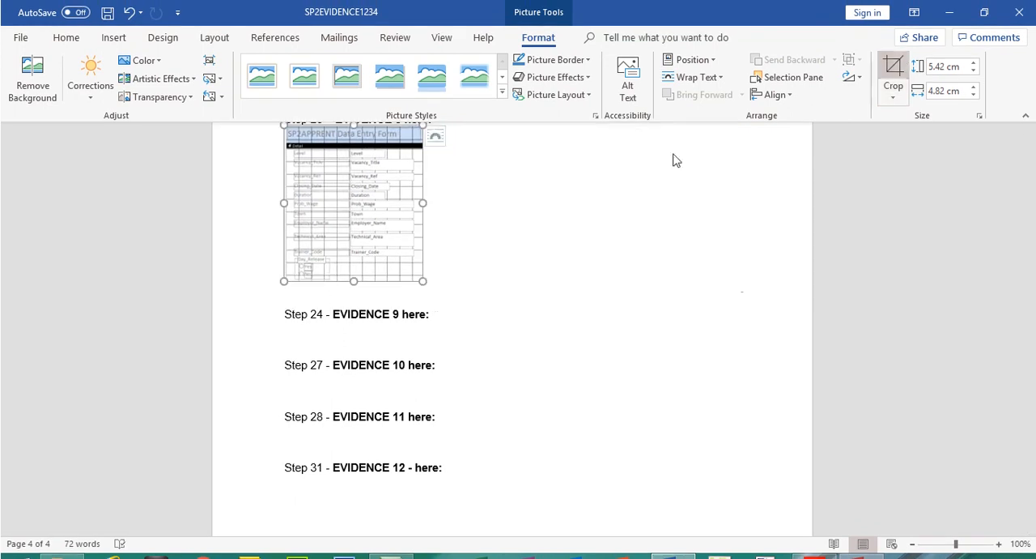
pyautogui.moveTo(425, 279); pyautogui.dragTo(678, 303)
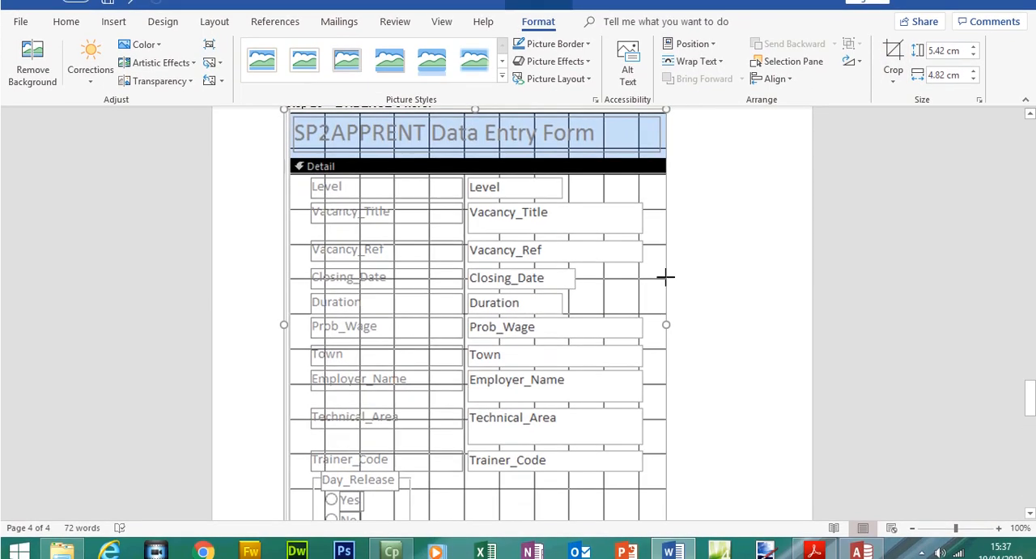
# Insert four blank lines between the Evidence 8 screenshot and the Step 24 heading
pyautogui.scroll(-3, 1030, 389)
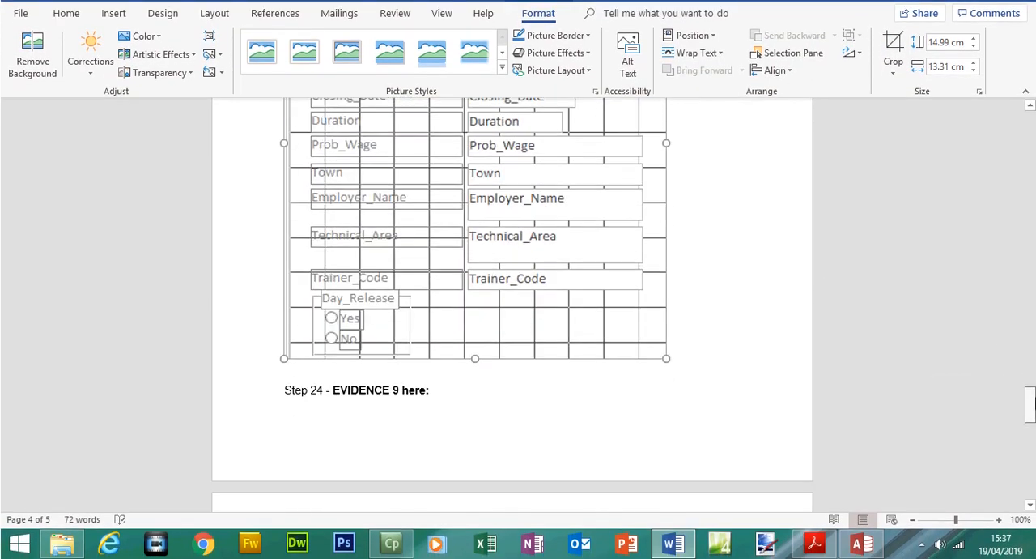
pyautogui.click(288, 391)
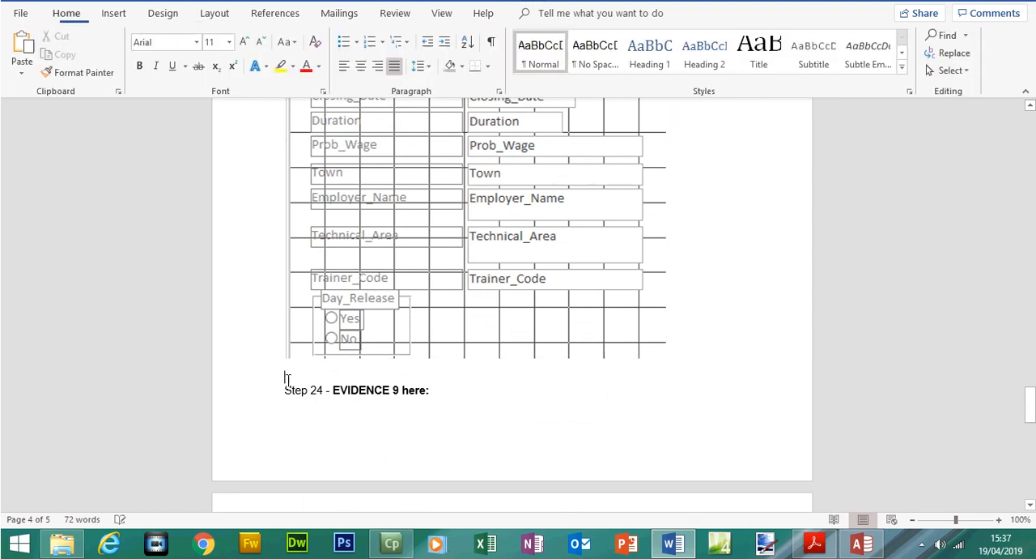
pyautogui.press('Return')
pyautogui.press('Return')
pyautogui.press('Return')
pyautogui.press('Return')
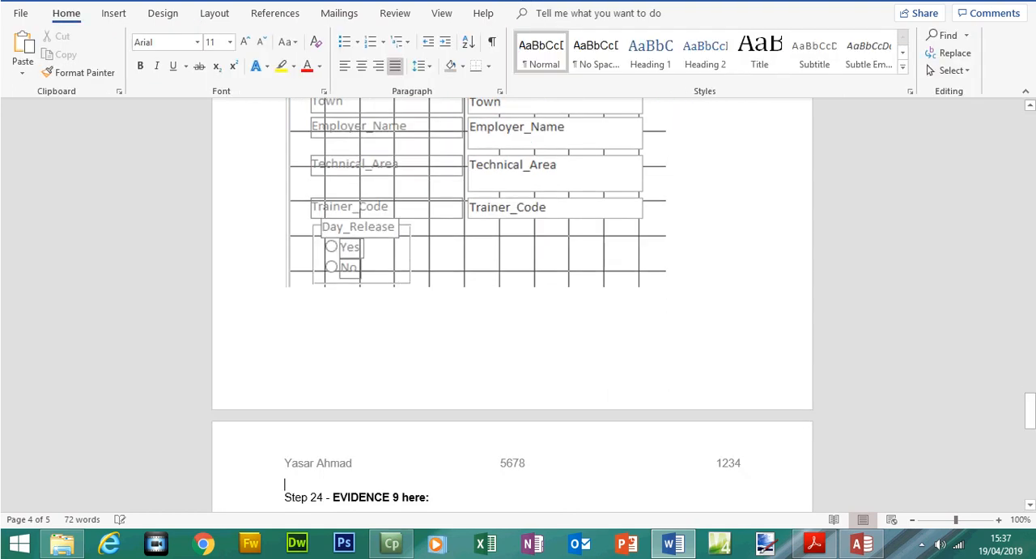
# Switch to Access and examine the properties of the Day_Release caption, the Yes label and the option group's surroundings
pyautogui.click(860, 544)
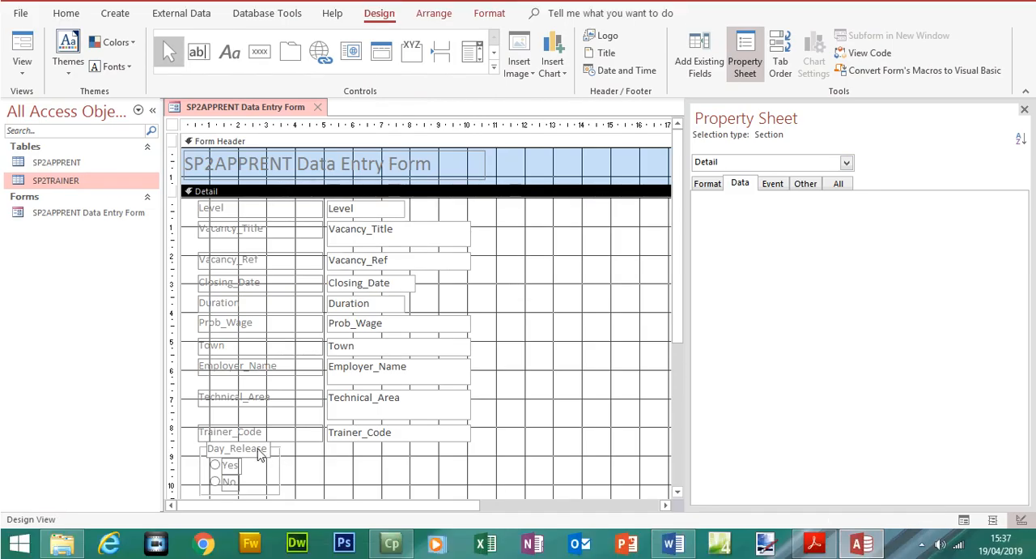
pyautogui.click(259, 449)
pyautogui.click(230, 465)
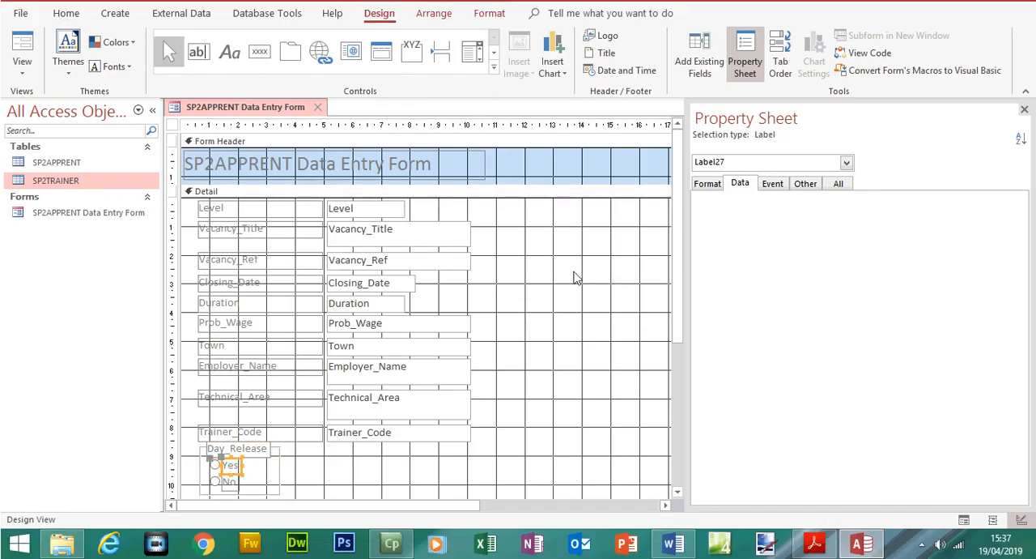
pyautogui.click(706, 184)
pyautogui.click(596, 282)
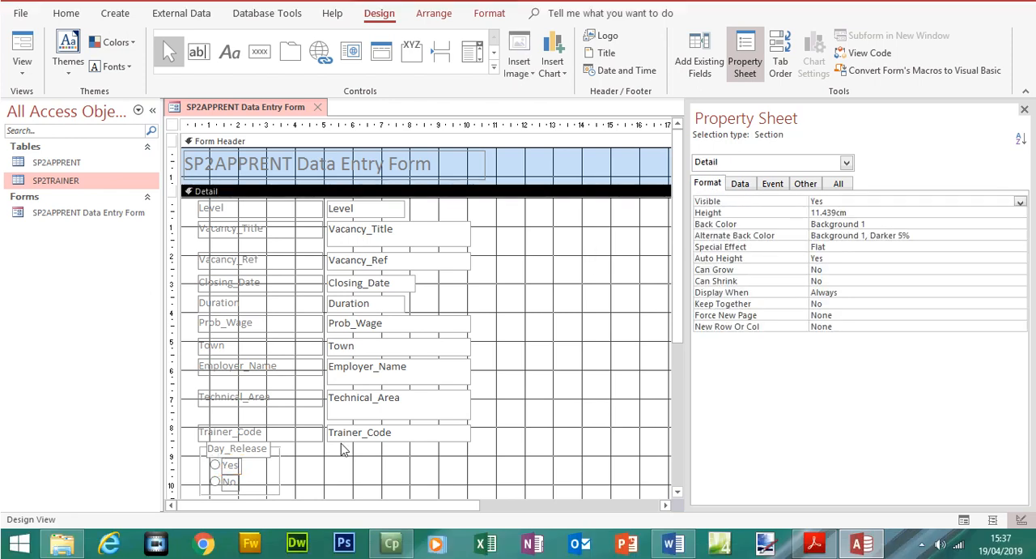
pyautogui.click(263, 473)
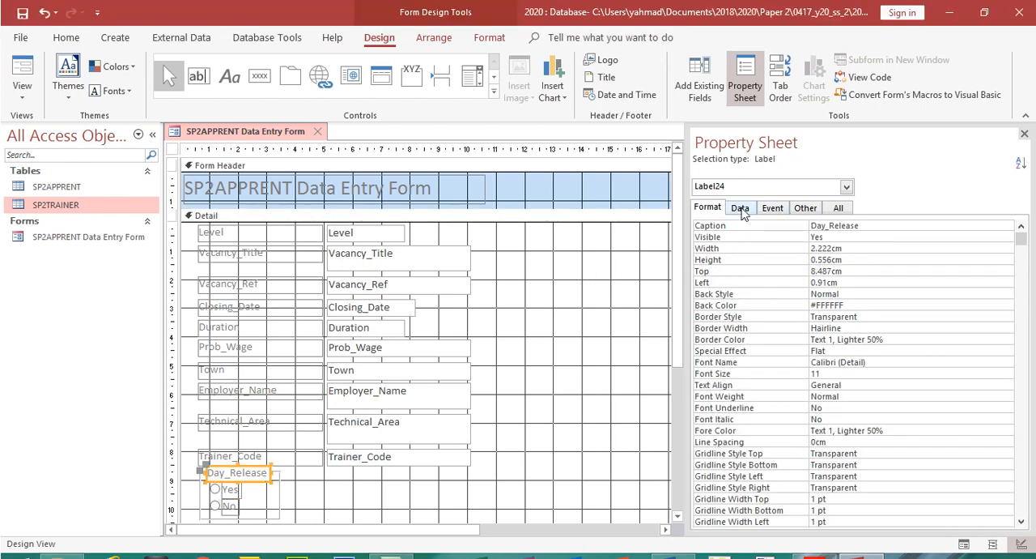
pyautogui.click(740, 183)
pyautogui.click(232, 466)
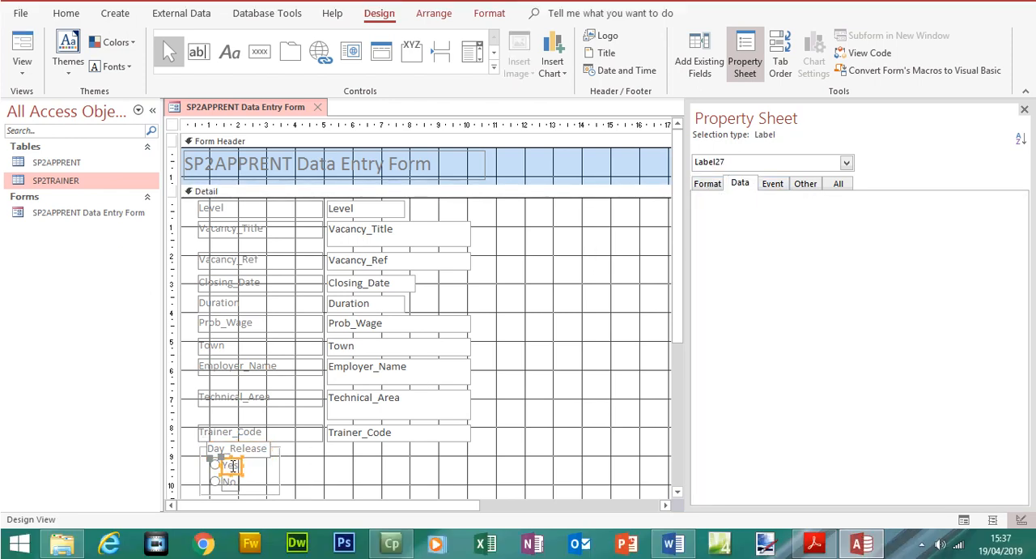
# Examine the format, data and event properties of the Yes option button
pyautogui.click(215, 466)
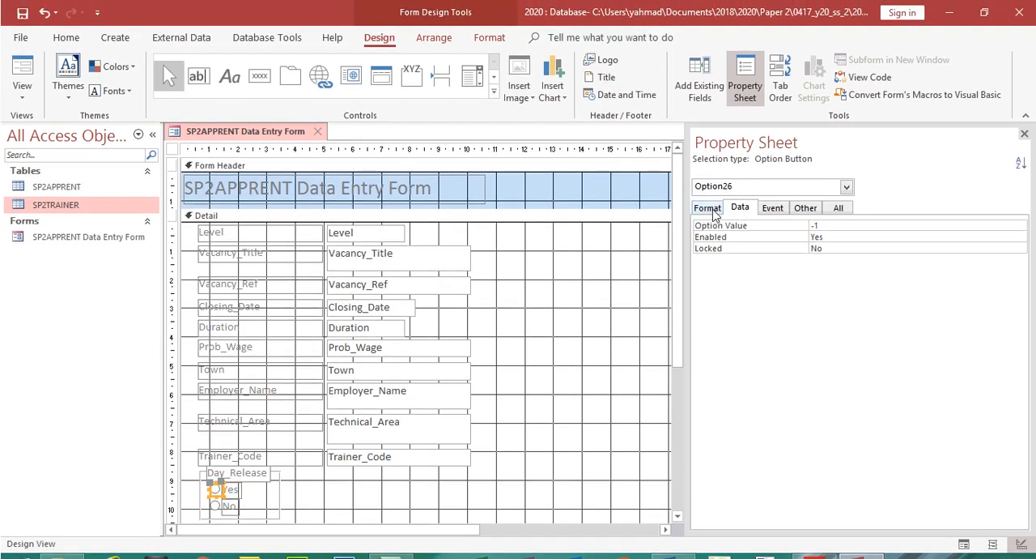
pyautogui.click(712, 186)
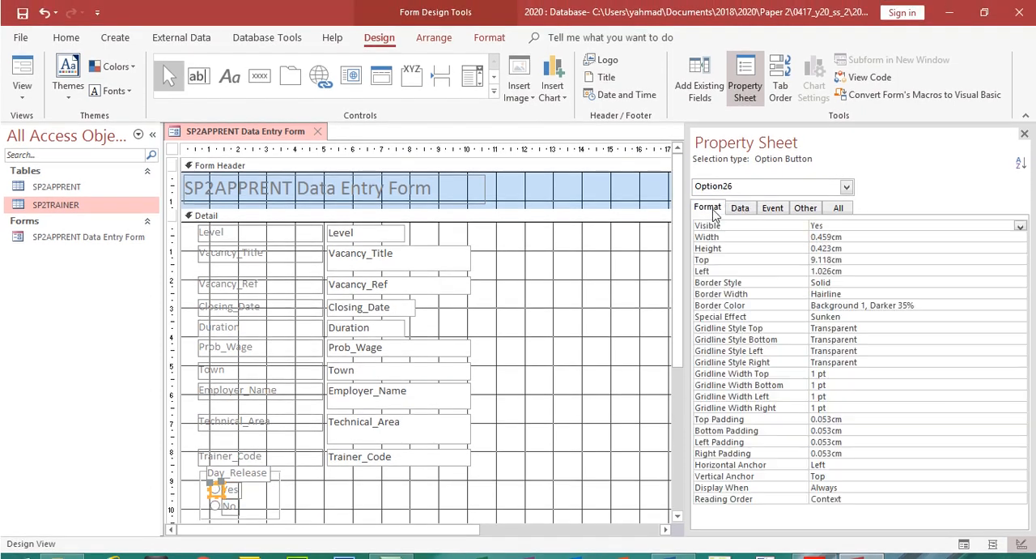
pyautogui.click(739, 209)
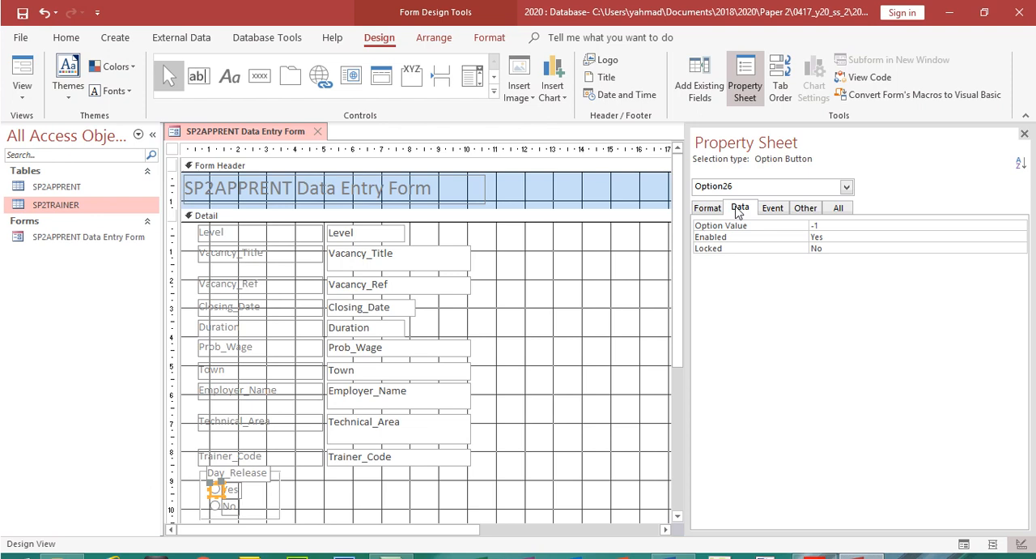
pyautogui.click(770, 210)
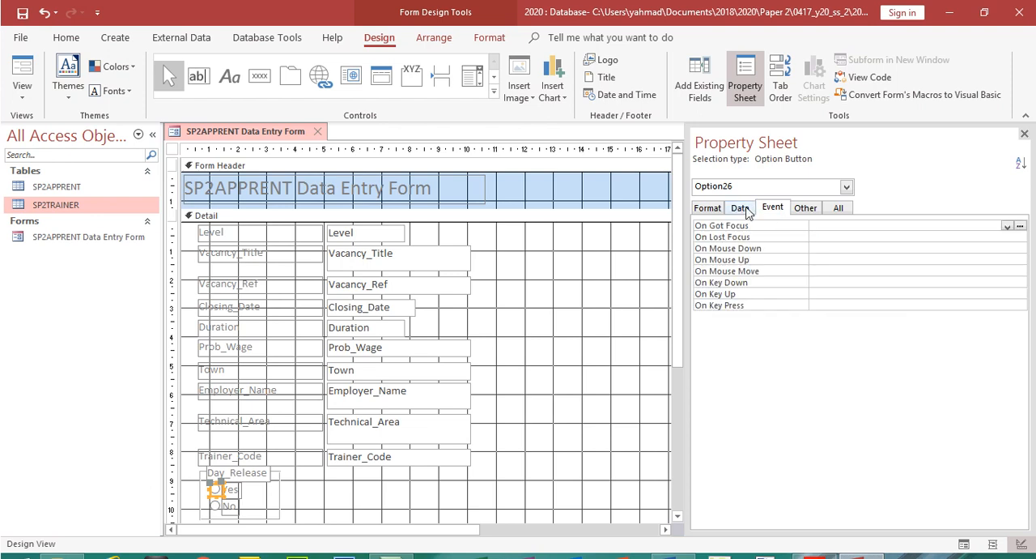
pyautogui.click(744, 209)
# Select the Day_Release option group to show its data properties and paste a screenshot of them above Step 24 in Word
pyautogui.click(265, 473)
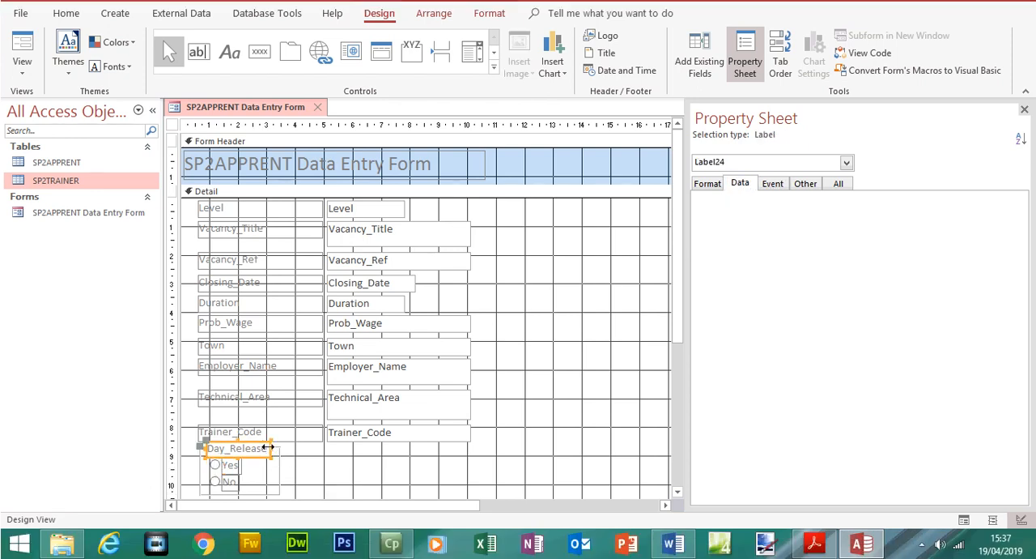
pyautogui.click(279, 448)
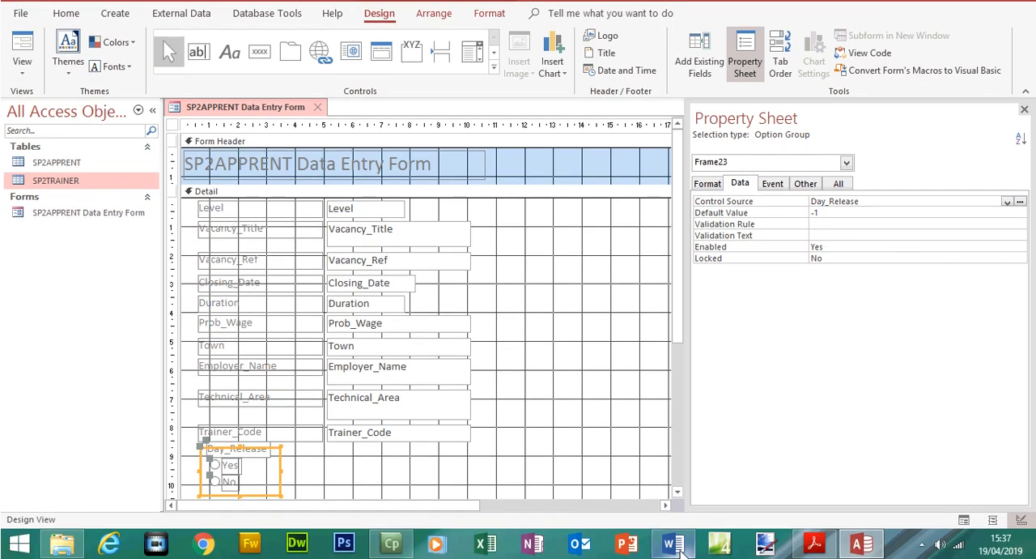
pyautogui.click(674, 553)
pyautogui.hotkey('ctrl', 'v')
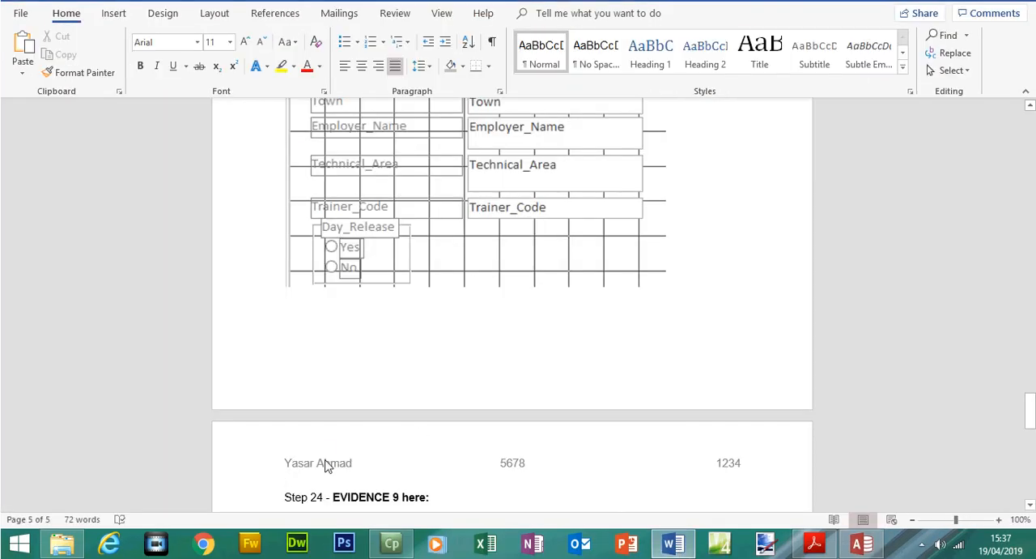
# Crop the pasted screenshot of the Day_Release data properties above the Step 24 heading
pyautogui.click(415, 392)
pyautogui.click(893, 52)
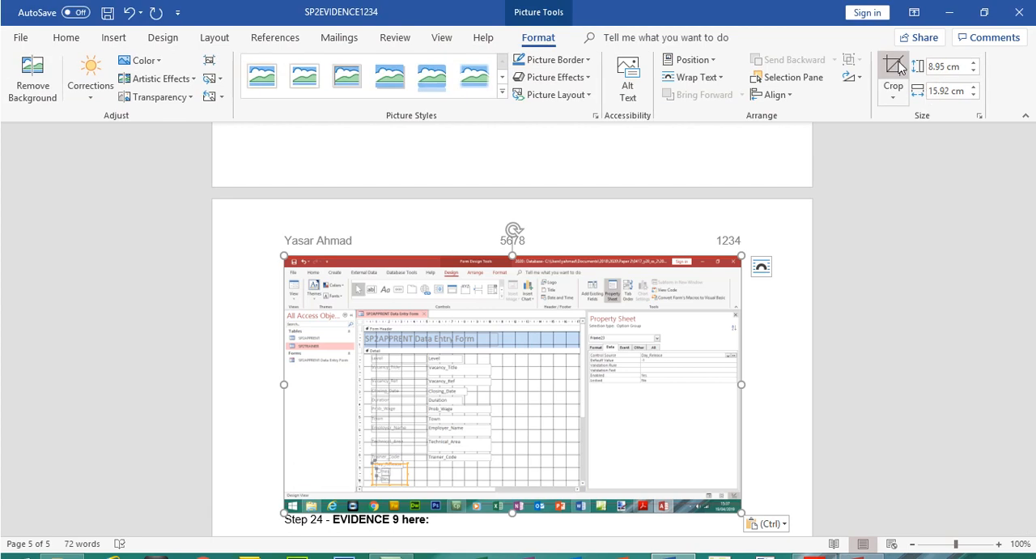
pyautogui.moveTo(290, 259); pyautogui.dragTo(587, 309)
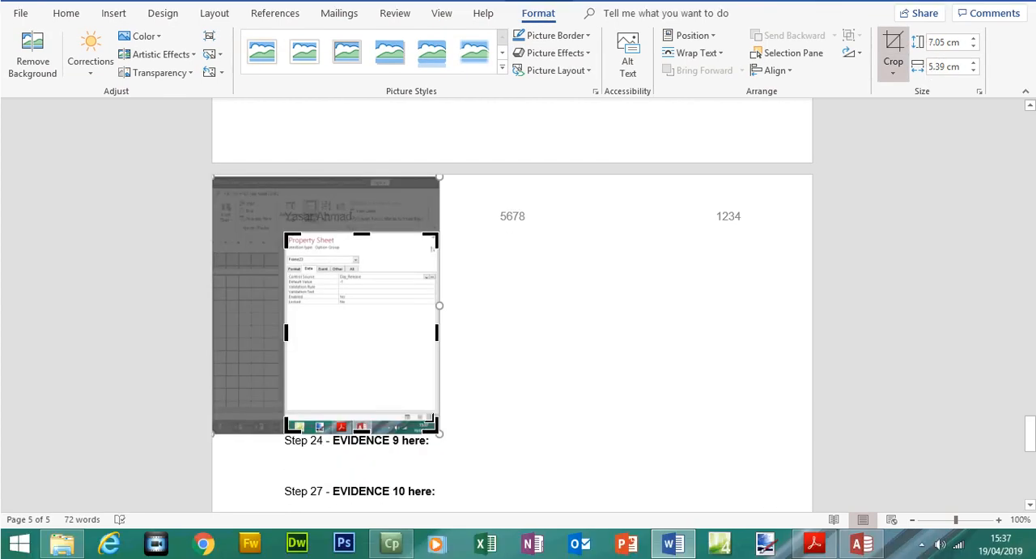
pyautogui.moveTo(435, 422); pyautogui.dragTo(562, 346)
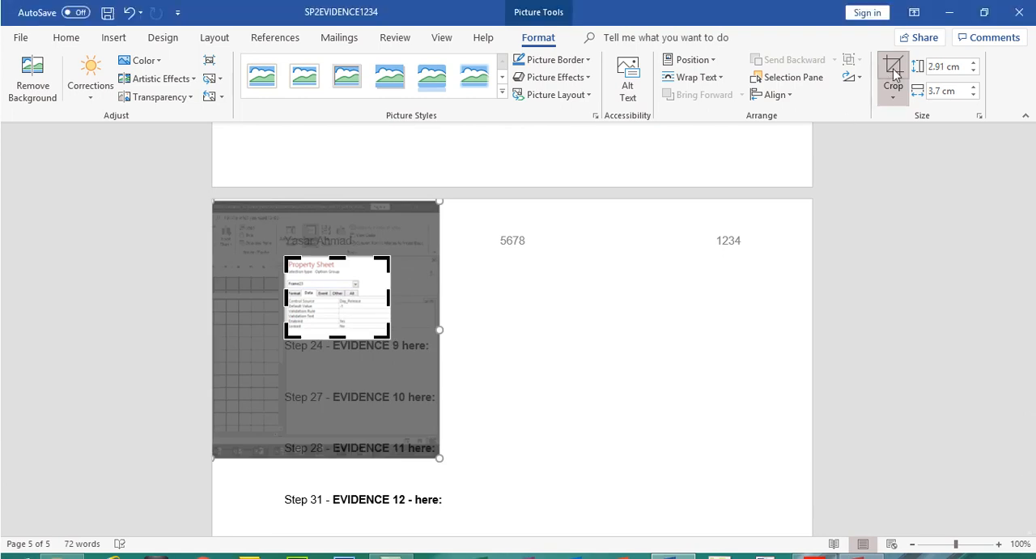
pyautogui.click(894, 73)
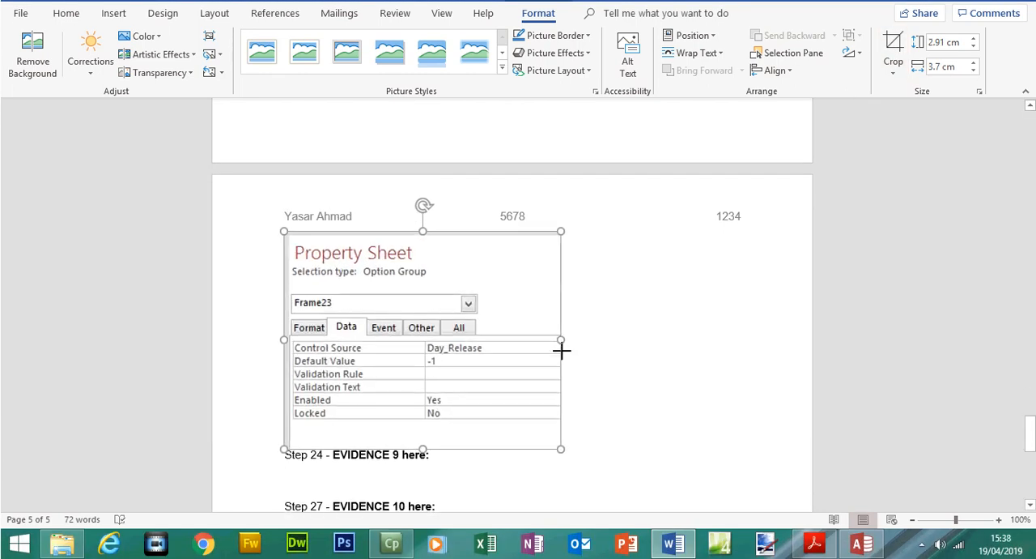
# Switch to the exam paper in Acrobat Reader and highlight the Evidence 8 text and the Step 24 instruction about entering a new record
pyautogui.click(818, 547)
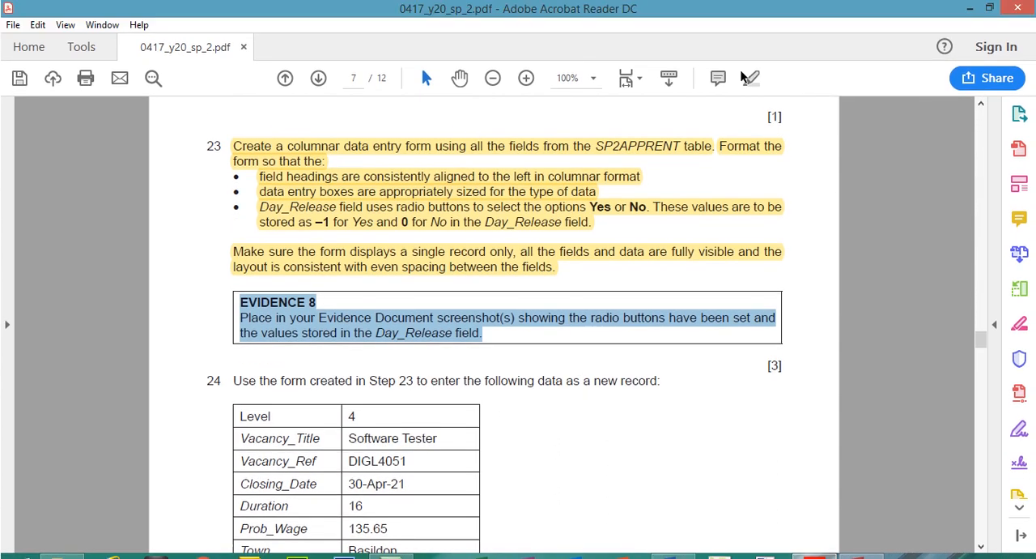
pyautogui.click(744, 75)
pyautogui.moveTo(983, 319); pyautogui.dragTo(984, 327)
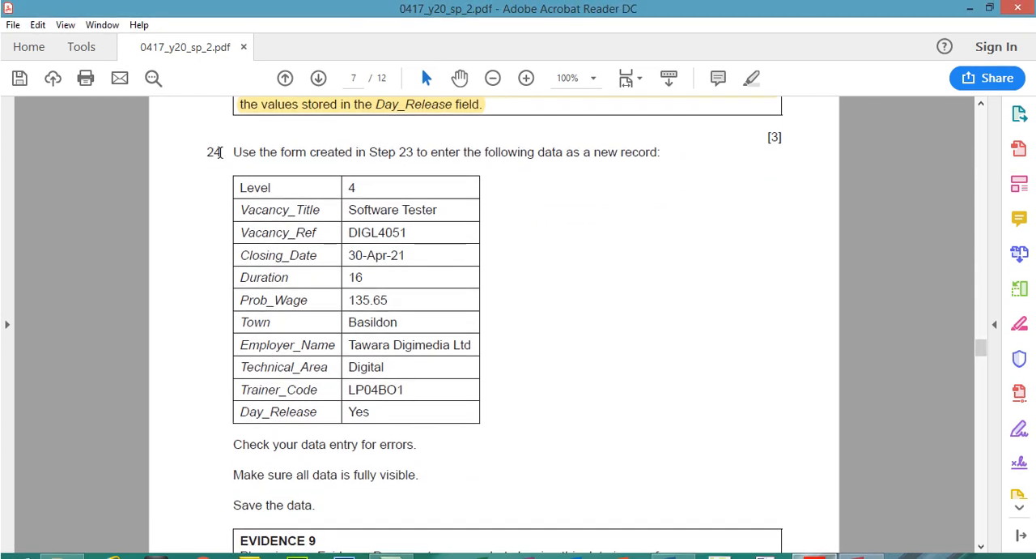
pyautogui.moveTo(237, 151); pyautogui.dragTo(669, 158)
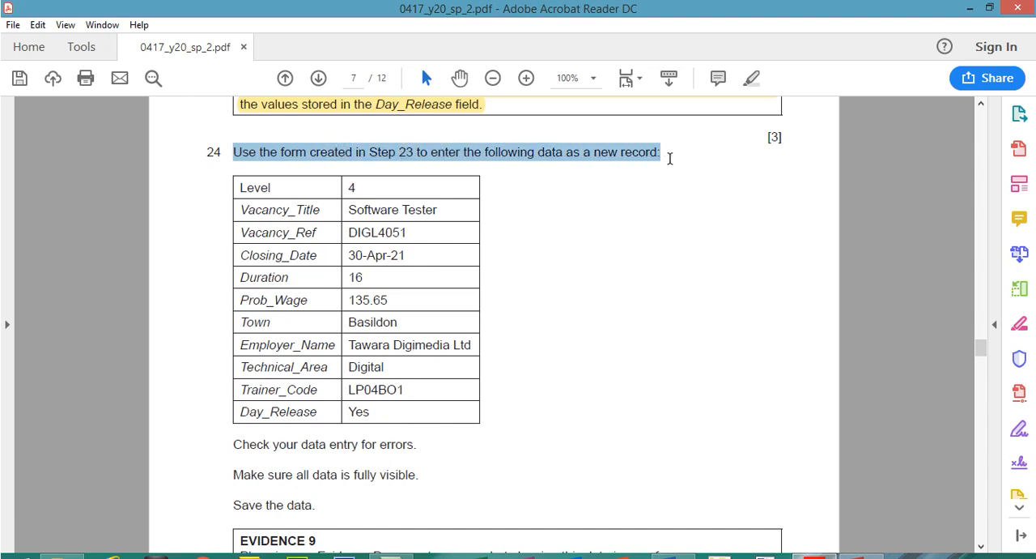
pyautogui.click(751, 78)
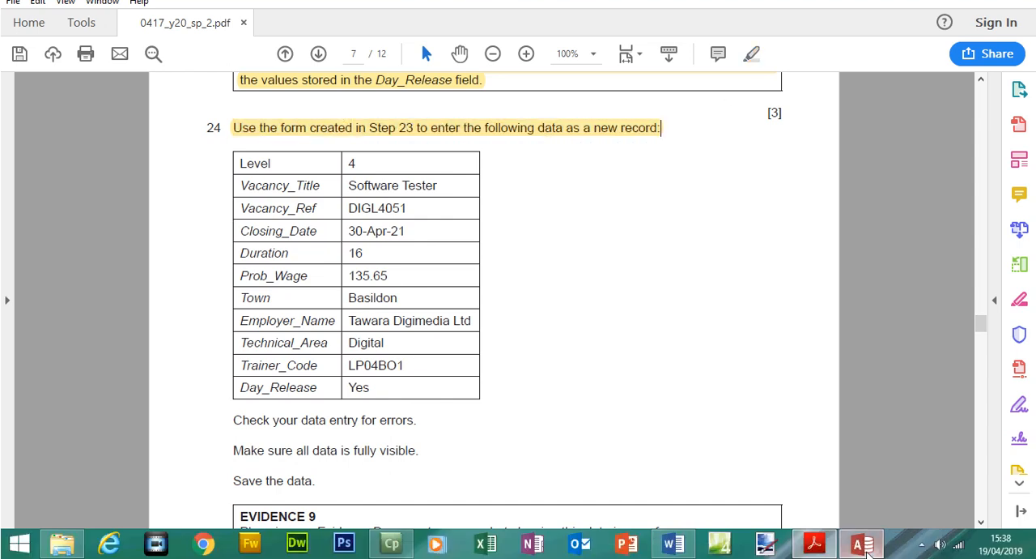
# Switch to Access, show the SP2APPRENT Data Entry Form in Form View and start a new blank record
pyautogui.click(862, 544)
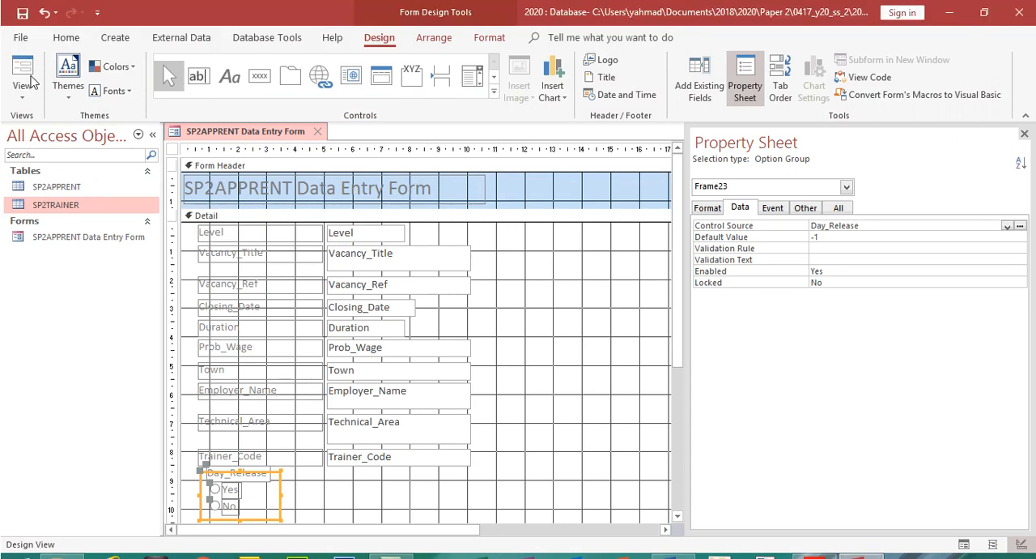
pyautogui.click(22, 73)
pyautogui.click(58, 126)
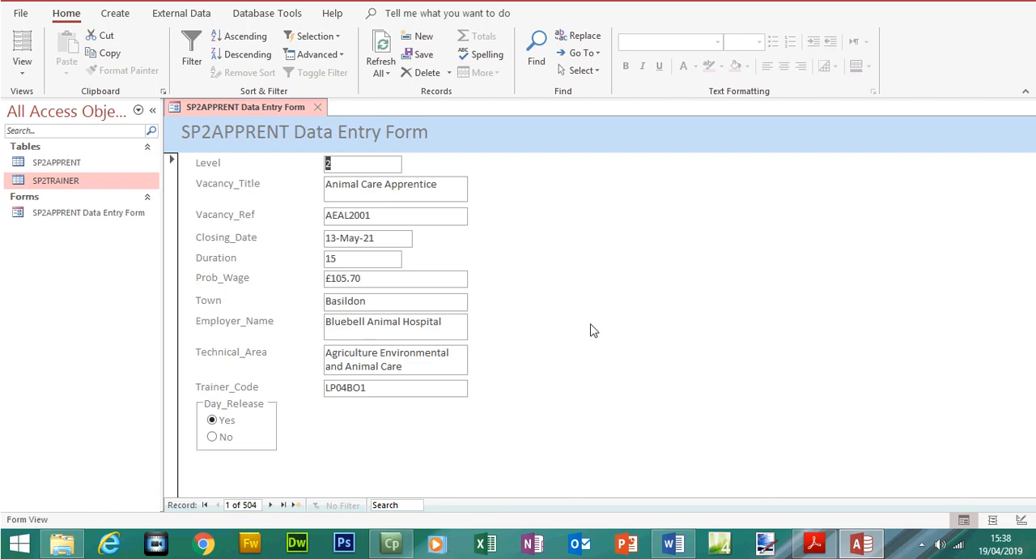
pyautogui.click(298, 506)
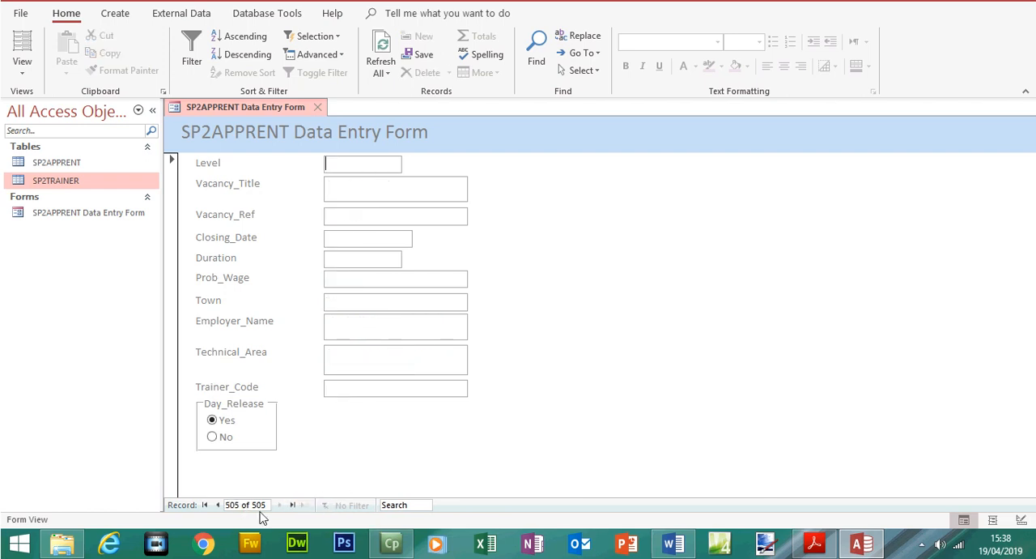
# Enter 4 as the Level and copy Software Tester from the exam paper's Step 24 table into Vacancy_Title
pyautogui.click(814, 543)
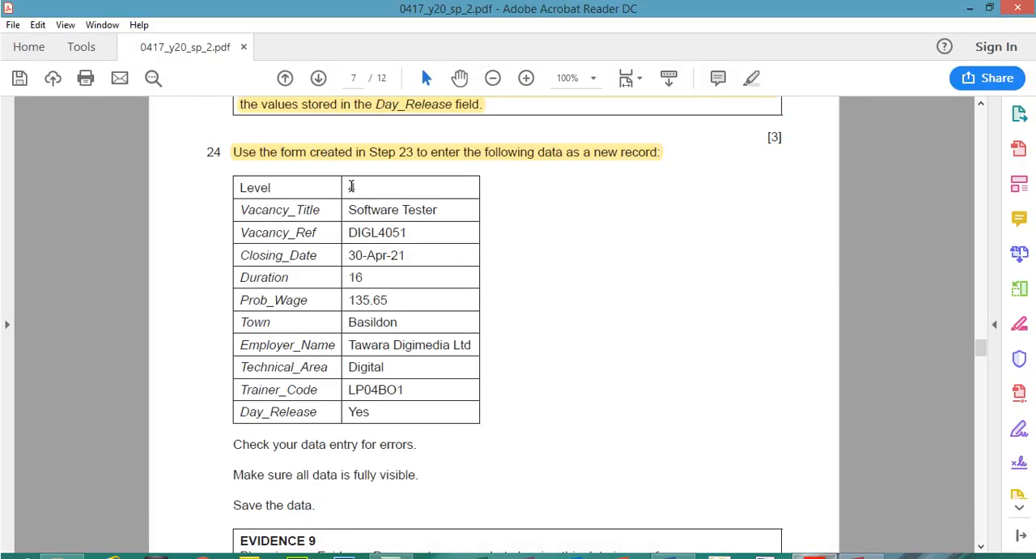
pyautogui.moveTo(441, 209); pyautogui.dragTo(350, 210)
pyautogui.rightClick(353, 211)
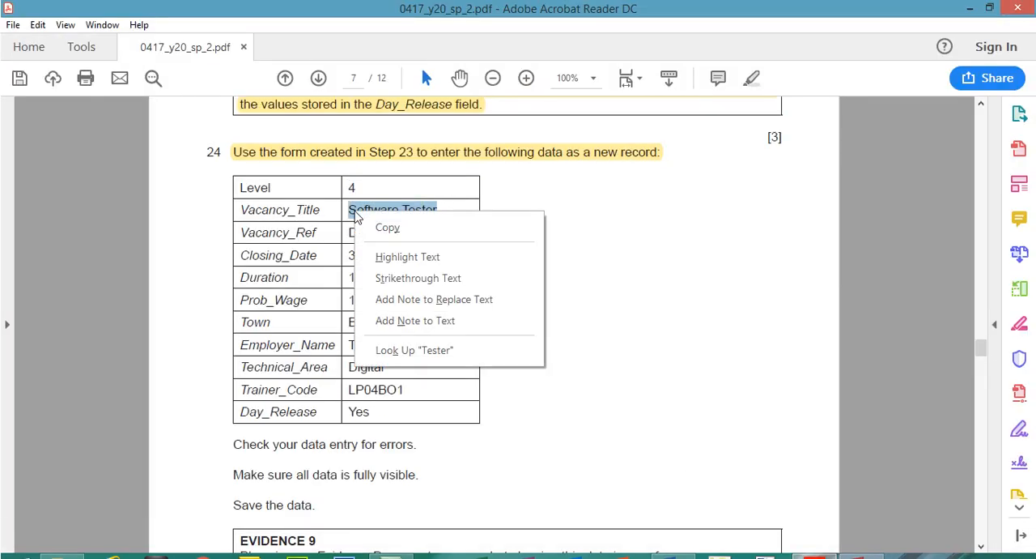
pyautogui.click(387, 229)
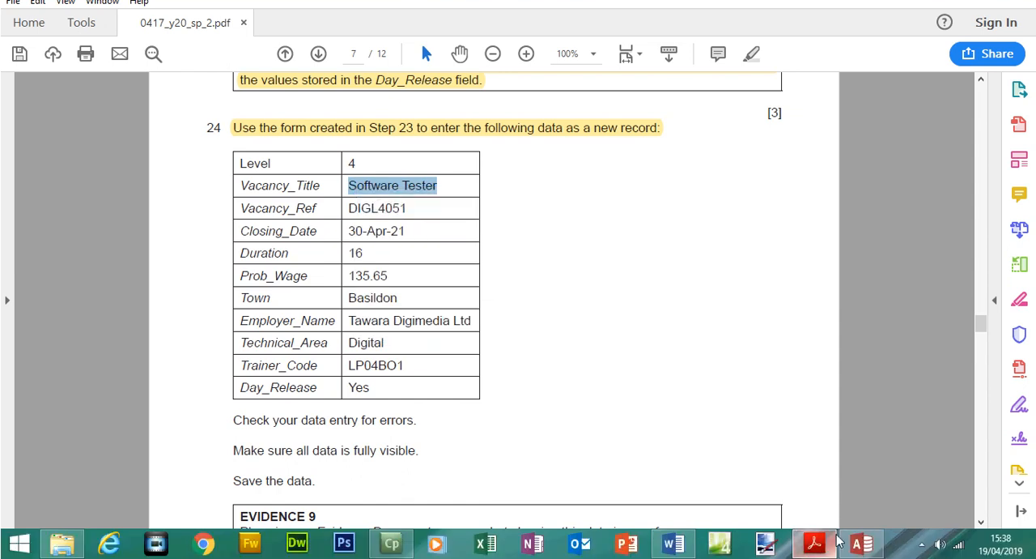
pyautogui.click(861, 542)
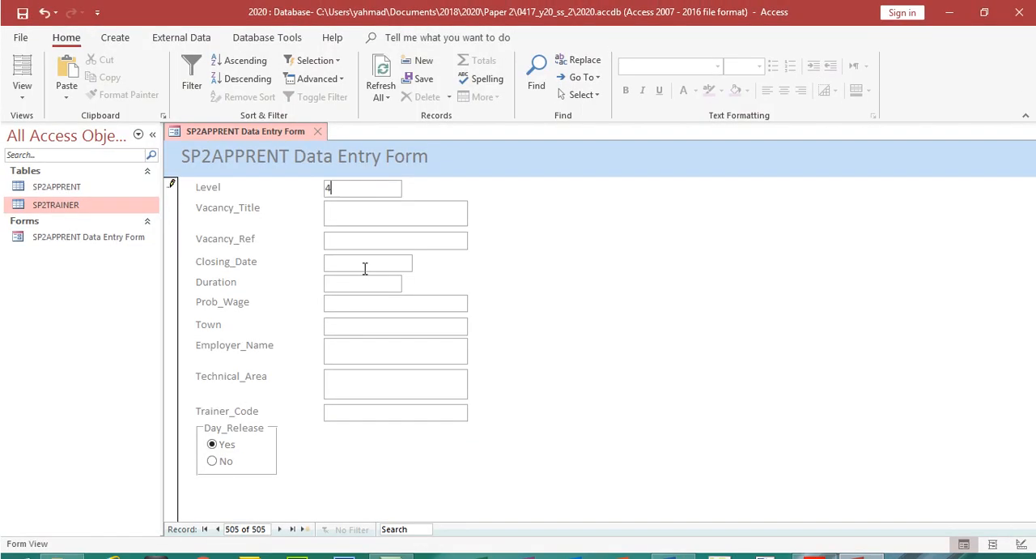
pyautogui.hotkey('ctrl', 'v')
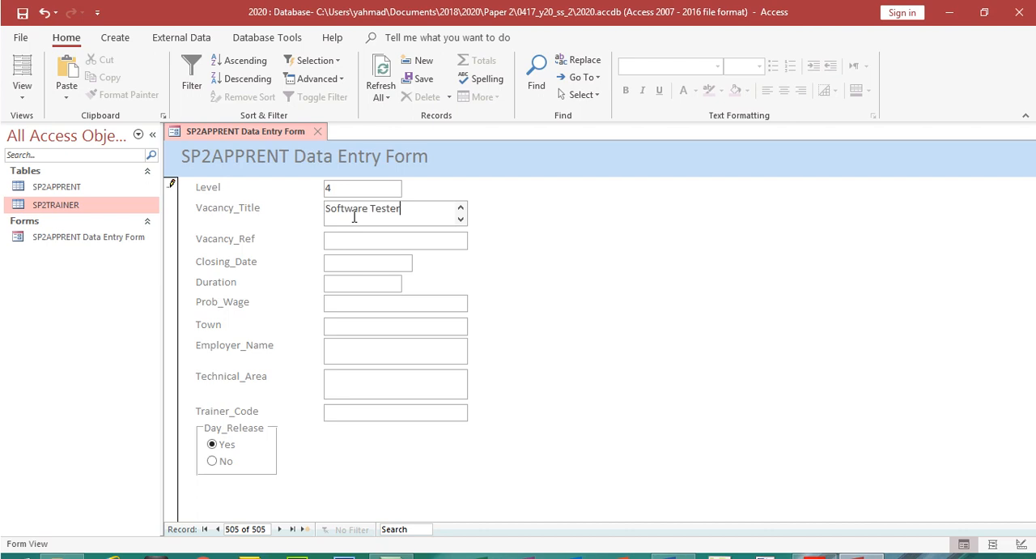
# Copy the vacancy reference DIGL4051 from the exam paper and paste it into the form's Vacancy_Ref field
pyautogui.click(815, 543)
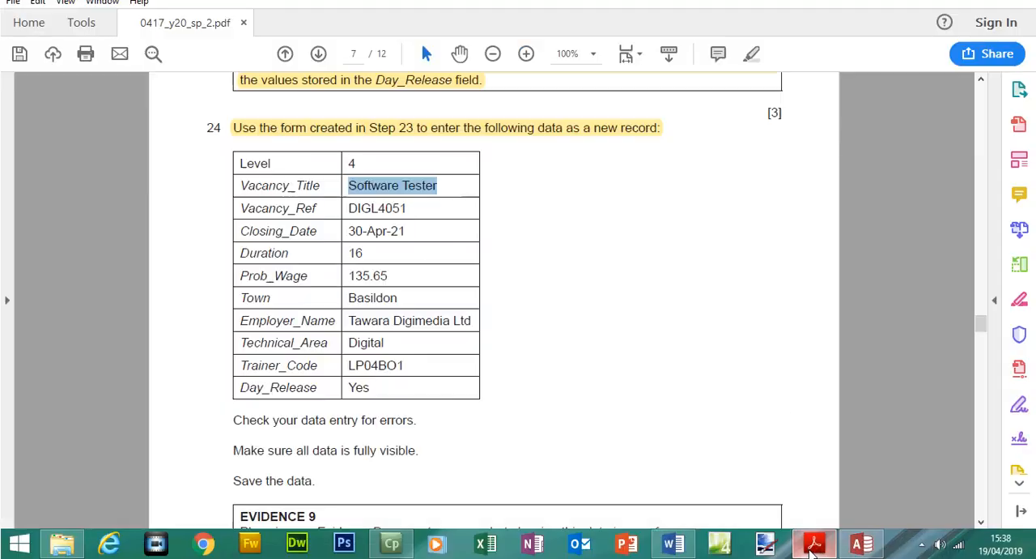
pyautogui.moveTo(414, 210); pyautogui.dragTo(349, 210)
pyautogui.rightClick(358, 210)
pyautogui.click(408, 251)
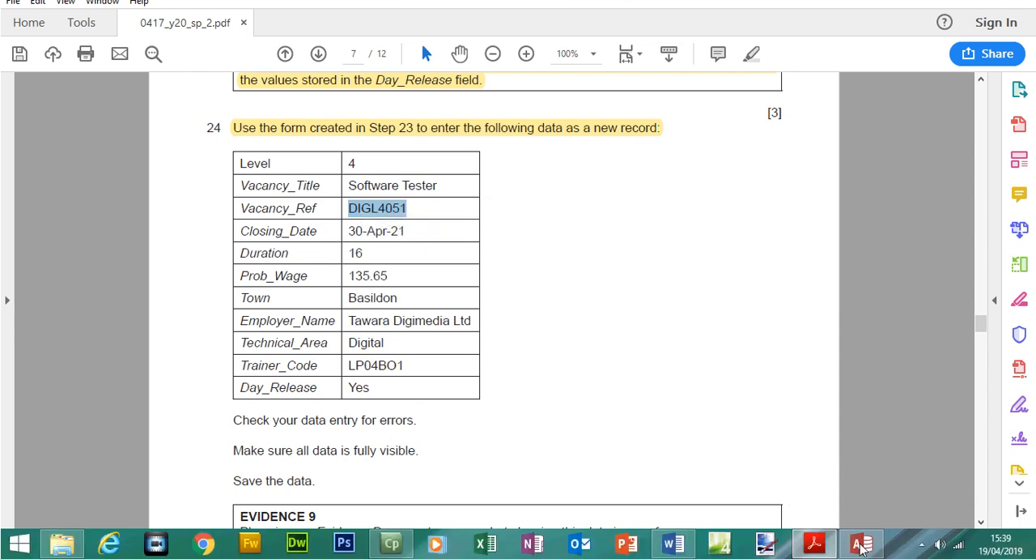
pyautogui.click(861, 543)
pyautogui.click(351, 219)
pyautogui.hotkey('ctrl', 'v')
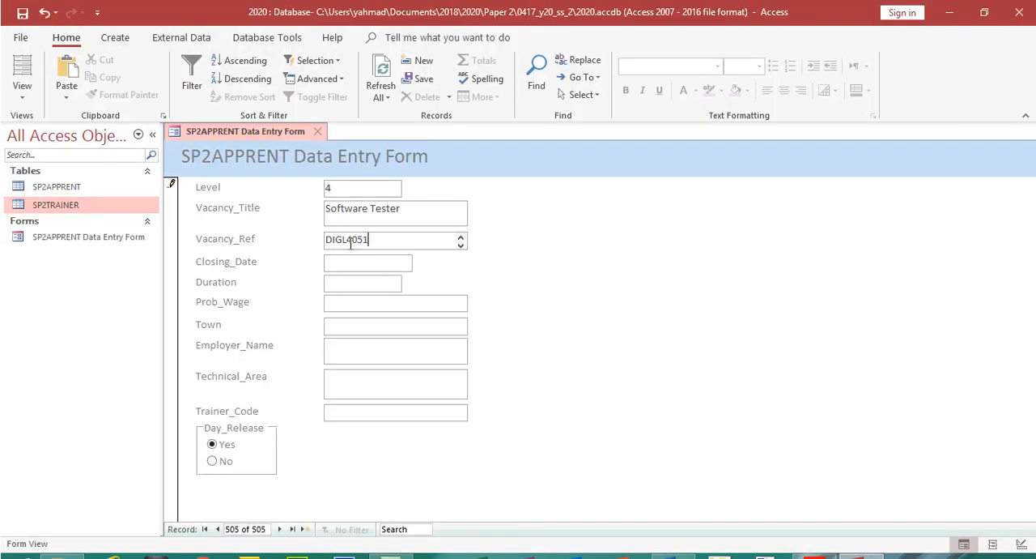
# Fill the Closing_Date field with 30-Apr-21 copied from the exam paper's Step 24 table
pyautogui.click(350, 256)
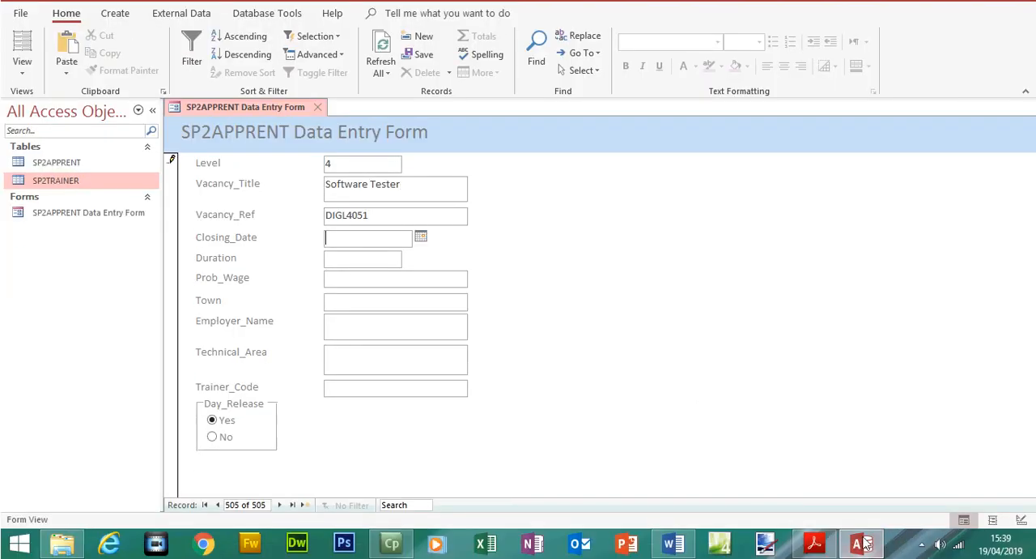
pyautogui.click(813, 543)
pyautogui.moveTo(407, 228); pyautogui.dragTo(407, 255)
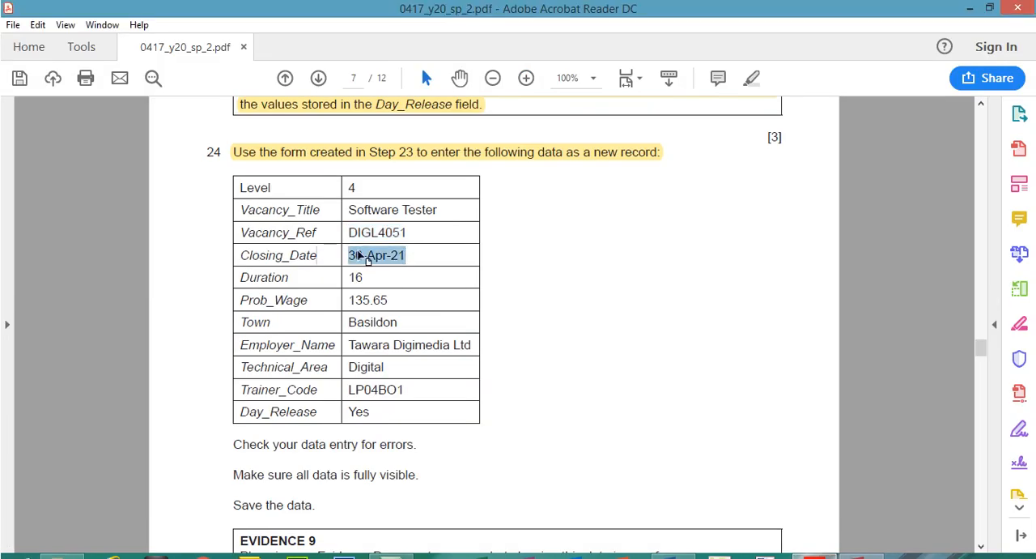
pyautogui.click(361, 255)
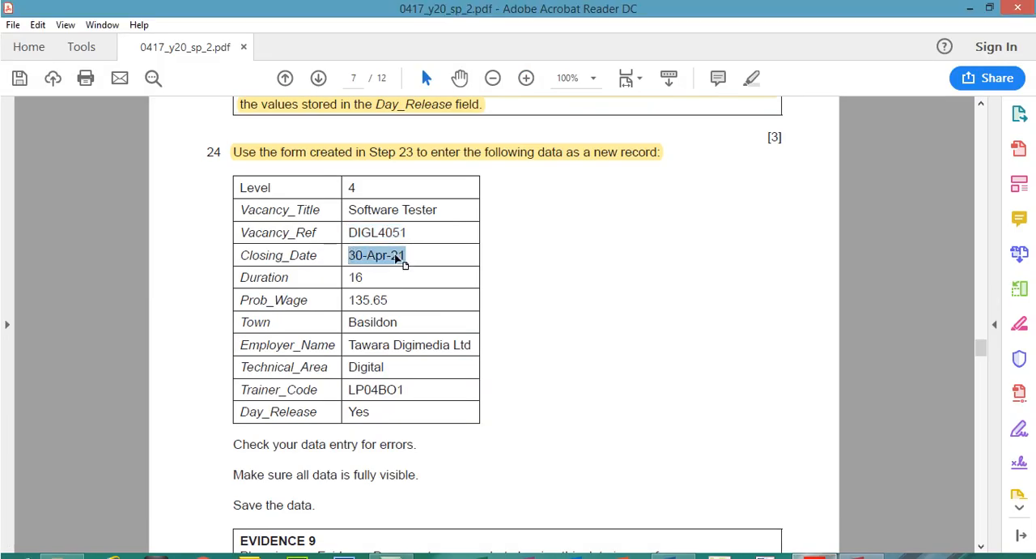
pyautogui.rightClick(397, 258)
pyautogui.click(421, 277)
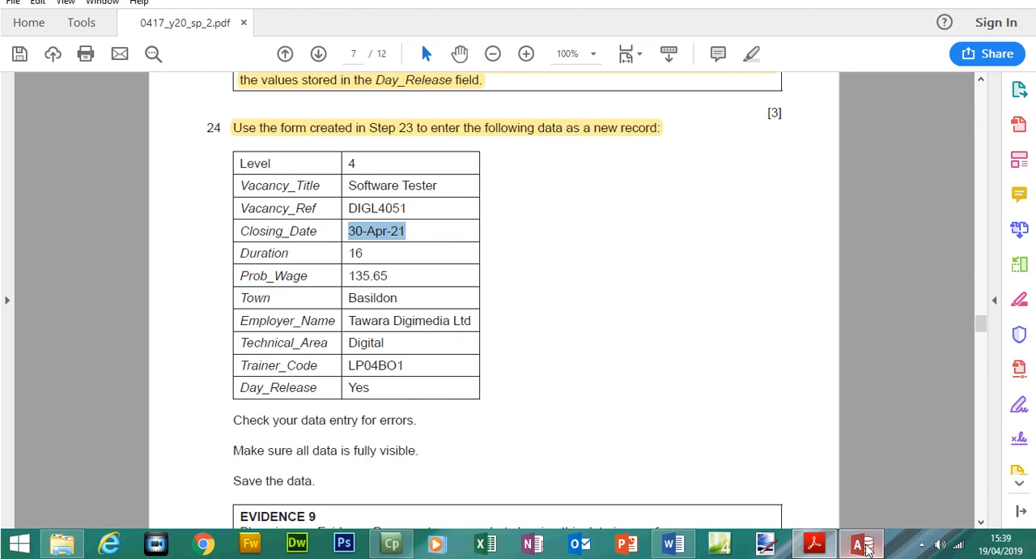
pyautogui.hotkey('alt', 'Tab')
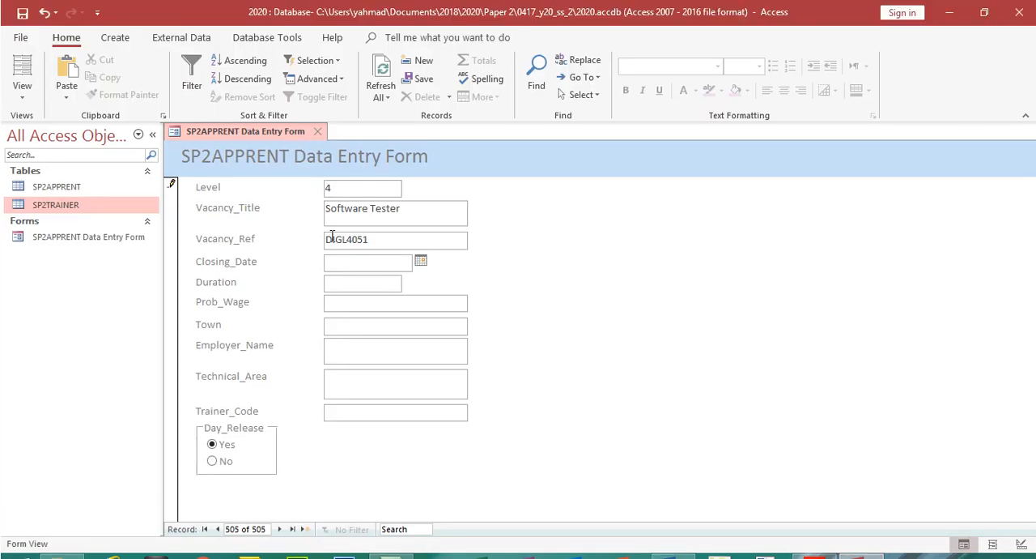
pyautogui.hotkey('ctrl', 'v')
# Set the Duration to 16 and fill Prob_Wage with 135.65 copied from the exam paper
pyautogui.click(814, 543)
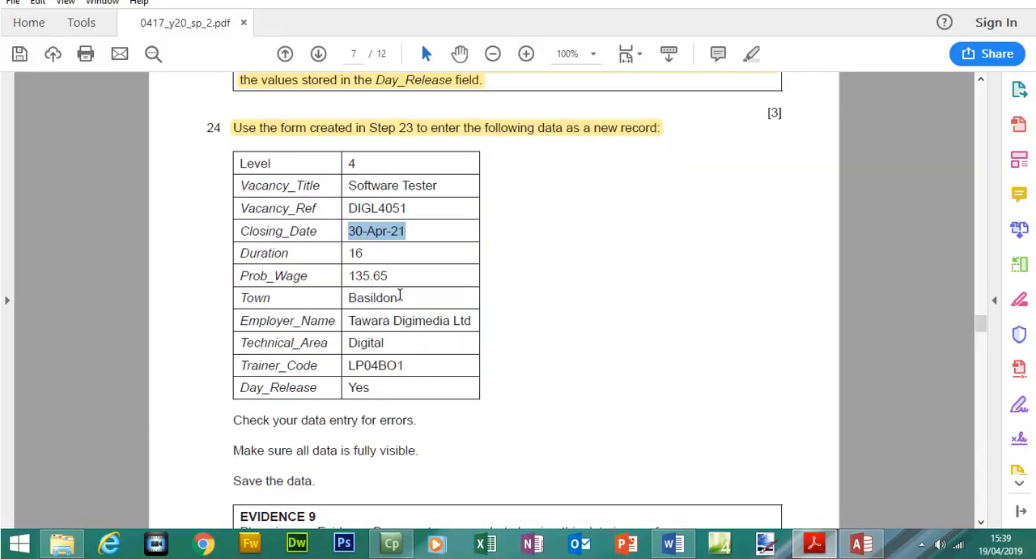
pyautogui.moveTo(391, 276); pyautogui.dragTo(355, 277)
pyautogui.rightClick(354, 281)
pyautogui.click(368, 294)
pyautogui.click(859, 544)
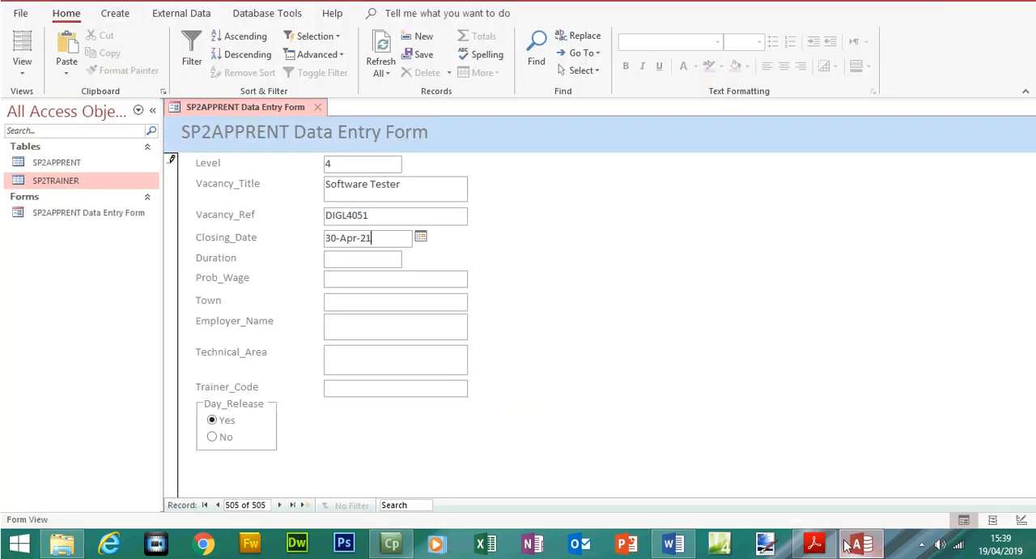
pyautogui.click(366, 264)
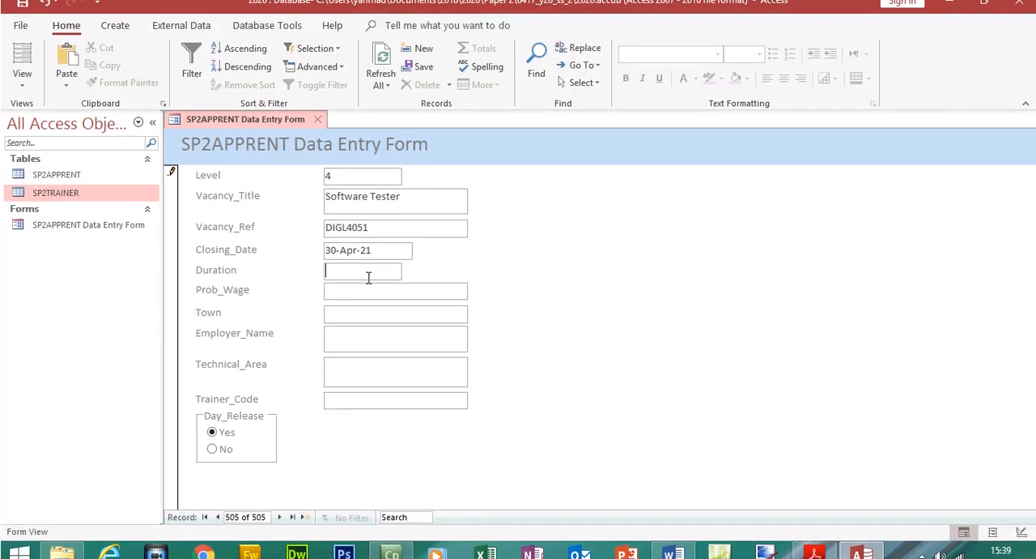
pyautogui.write('16')
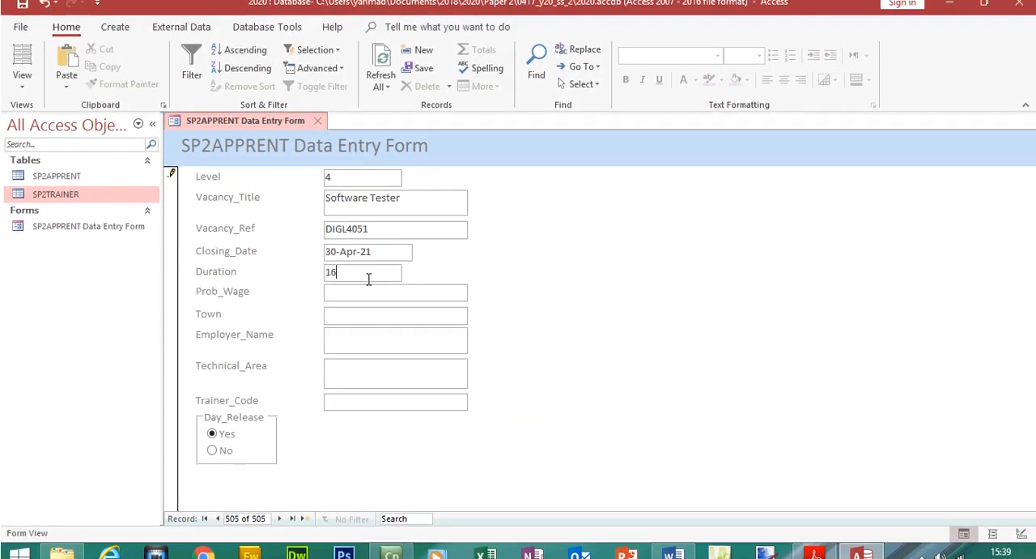
pyautogui.click(370, 293)
pyautogui.hotkey('ctrl', 'v')
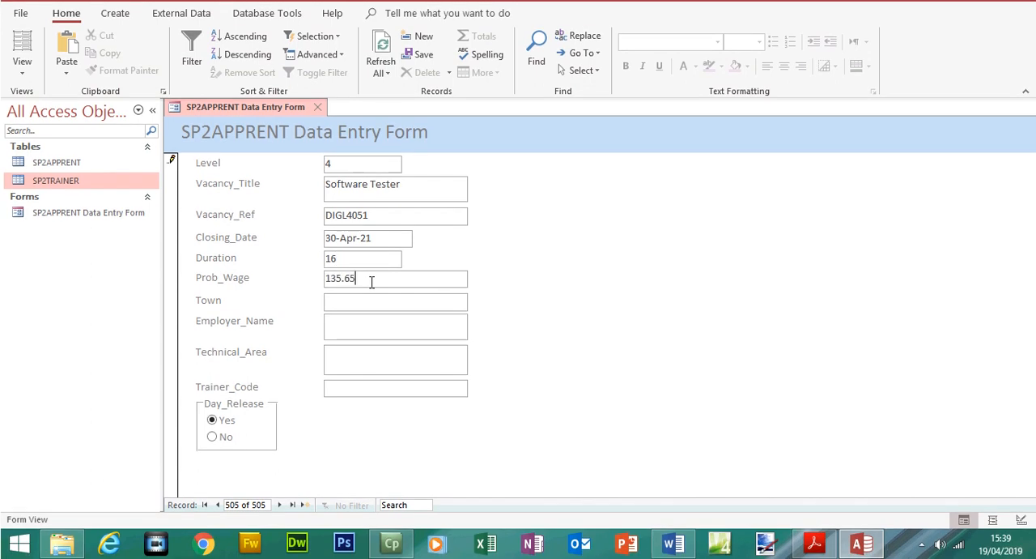
# Fill the new record's Town field with Basildon copied from the exam paper
pyautogui.click(370, 299)
pyautogui.click(815, 543)
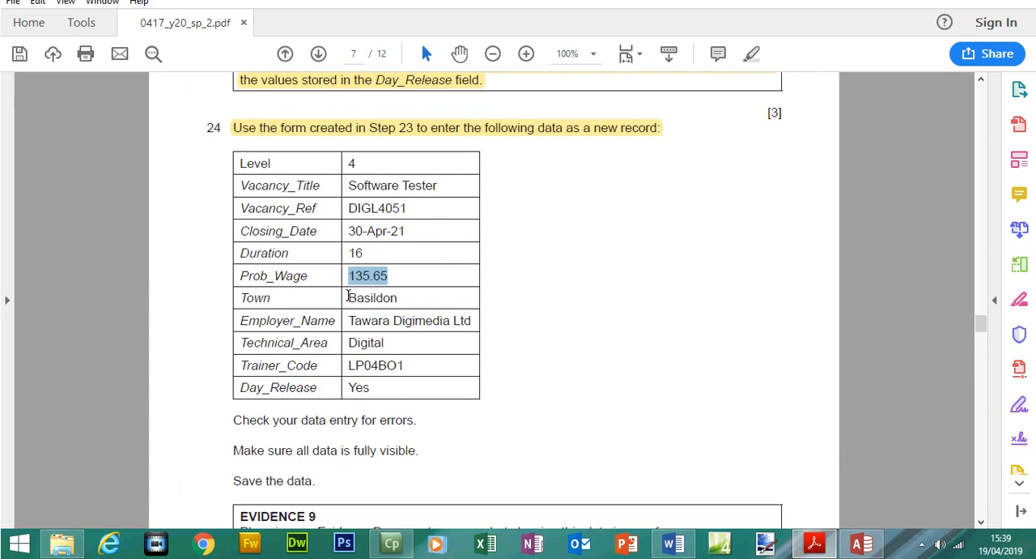
pyautogui.moveTo(349, 297); pyautogui.dragTo(412, 298)
pyautogui.rightClick(392, 306)
pyautogui.click(413, 316)
pyautogui.click(861, 543)
pyautogui.hotkey('ctrl', 'v')
# Copy Tawara Digimedia Ltd from the exam paper into the form's Employer_Name field
pyautogui.click(361, 322)
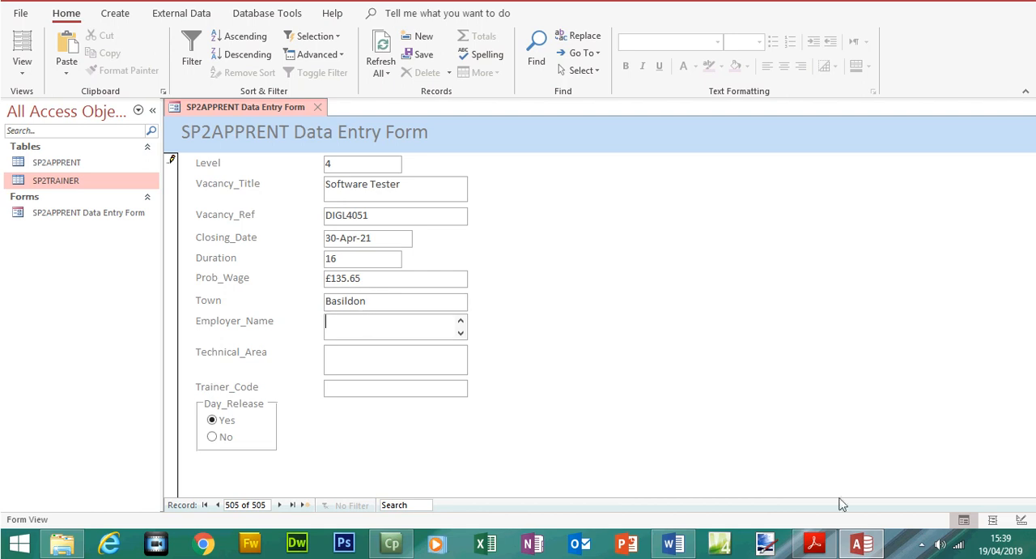
pyautogui.click(814, 542)
pyautogui.moveTo(349, 322); pyautogui.dragTo(474, 322)
pyautogui.rightClick(475, 322)
pyautogui.click(483, 331)
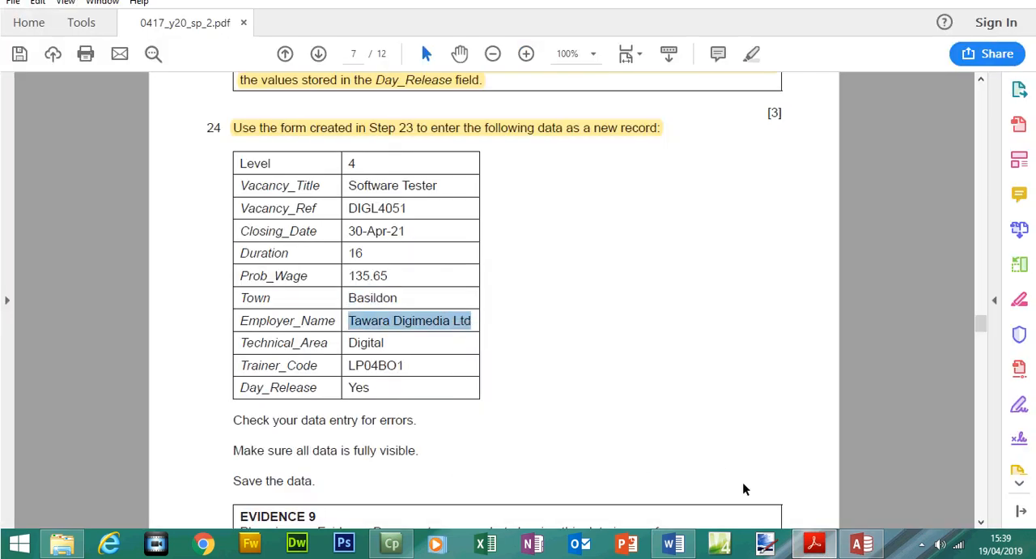
pyautogui.click(861, 543)
pyautogui.hotkey('ctrl', 'v')
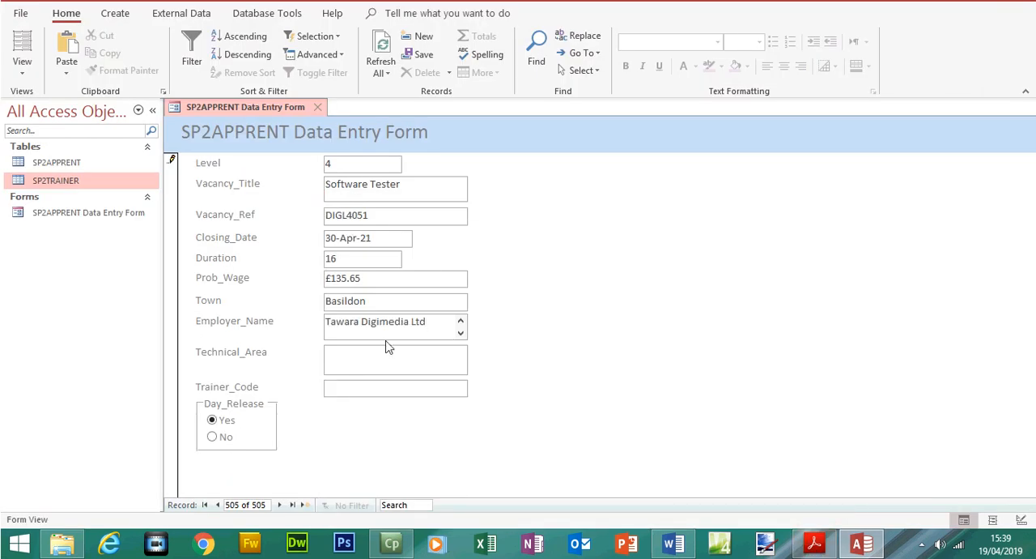
# Copy Digital from the exam paper and paste it into the form's Technical_Area field
pyautogui.click(814, 543)
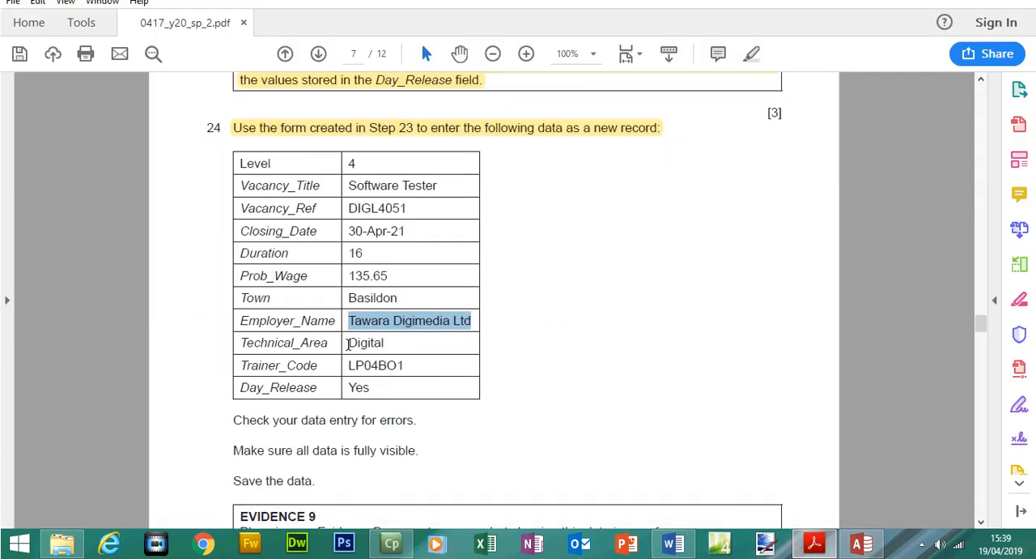
pyautogui.moveTo(348, 343); pyautogui.dragTo(391, 344)
pyautogui.rightClick(456, 344)
pyautogui.click(473, 365)
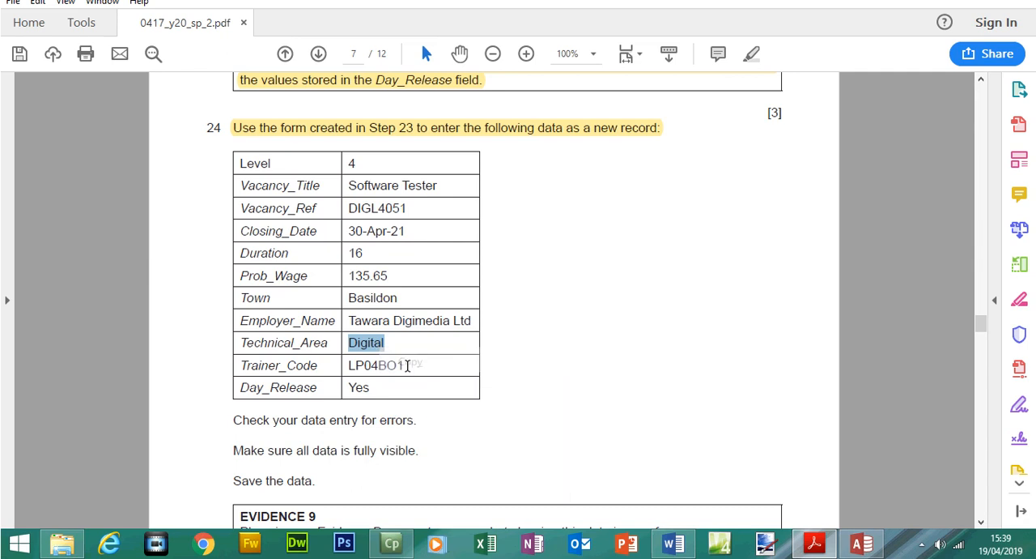
pyautogui.click(813, 541)
pyautogui.click(406, 353)
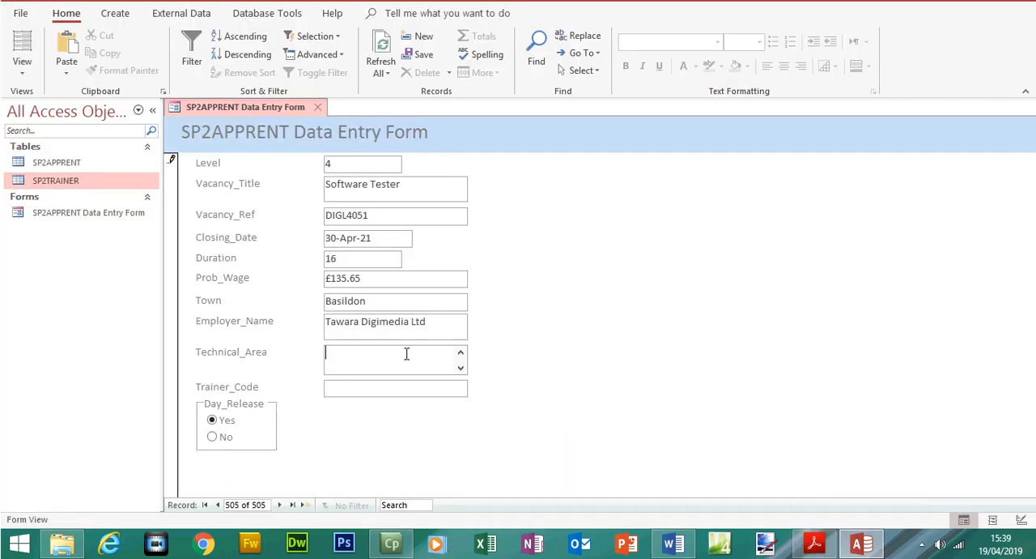
pyautogui.click(816, 542)
pyautogui.click(816, 542)
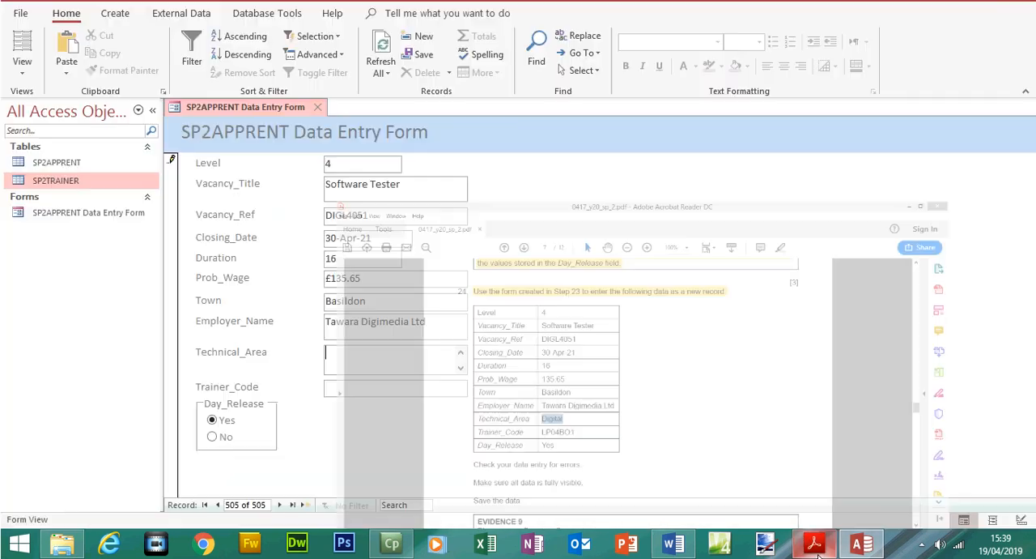
pyautogui.hotkey('ctrl', 'v')
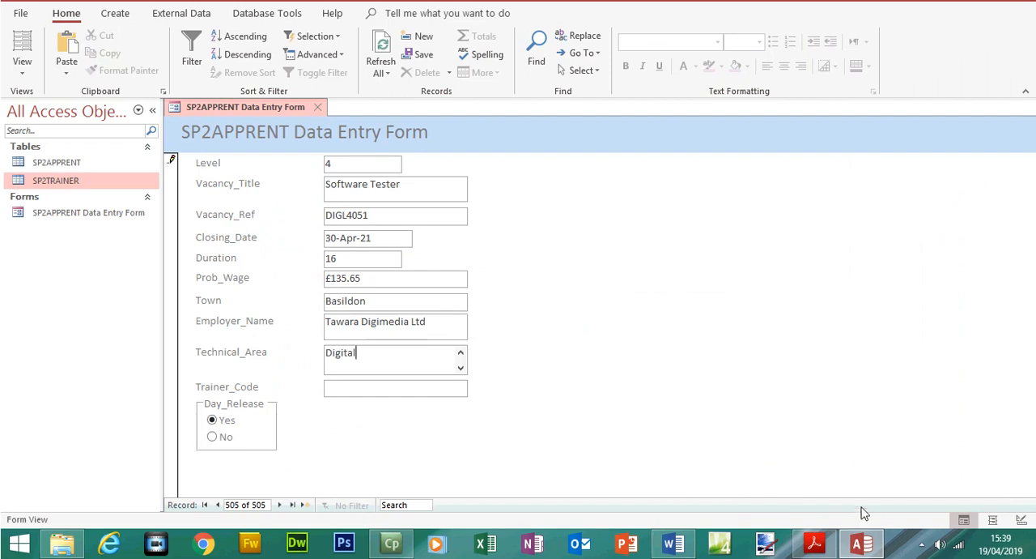
# Copy LP04BO1 from the exam paper into the form's Trainer_Code field and save the new record
pyautogui.click(814, 542)
pyautogui.moveTo(346, 365); pyautogui.dragTo(405, 366)
pyautogui.rightClick(400, 371)
pyautogui.click(421, 386)
pyautogui.click(862, 542)
pyautogui.click(397, 382)
pyautogui.hotkey('ctrl', 'v')
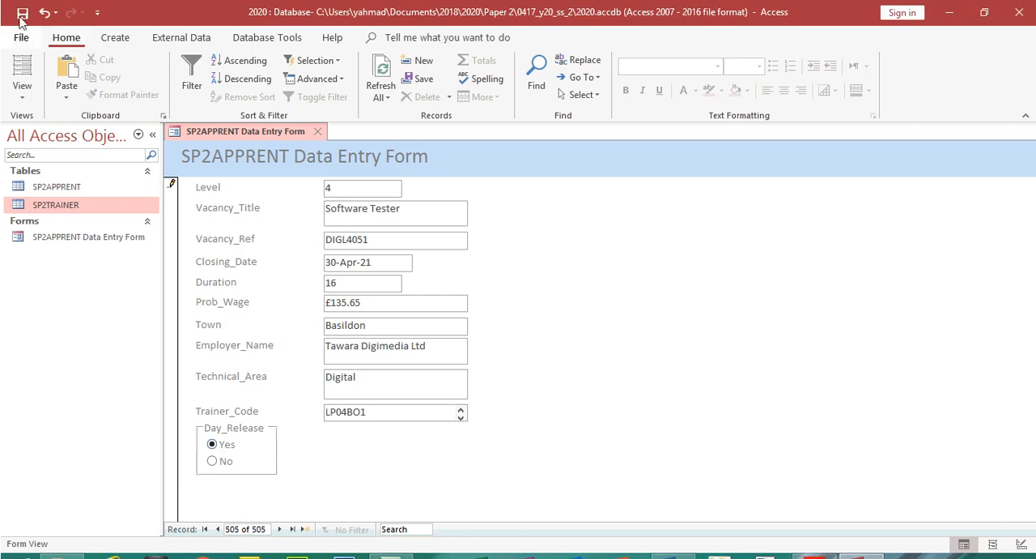
pyautogui.click(22, 15)
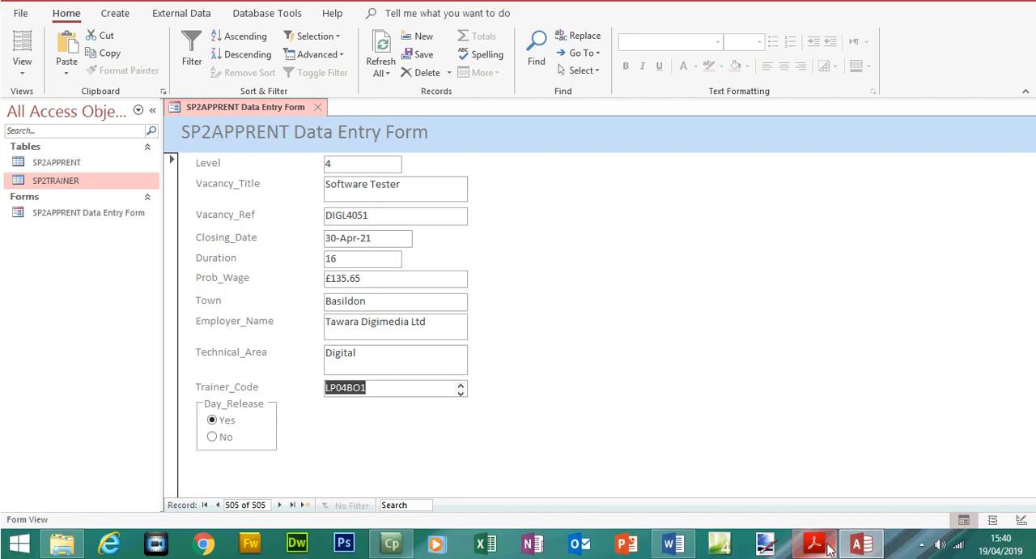
# Switch to the exam paper and highlight the Step 24 instructions to check the data entry, keep all data visible and save
pyautogui.click(816, 544)
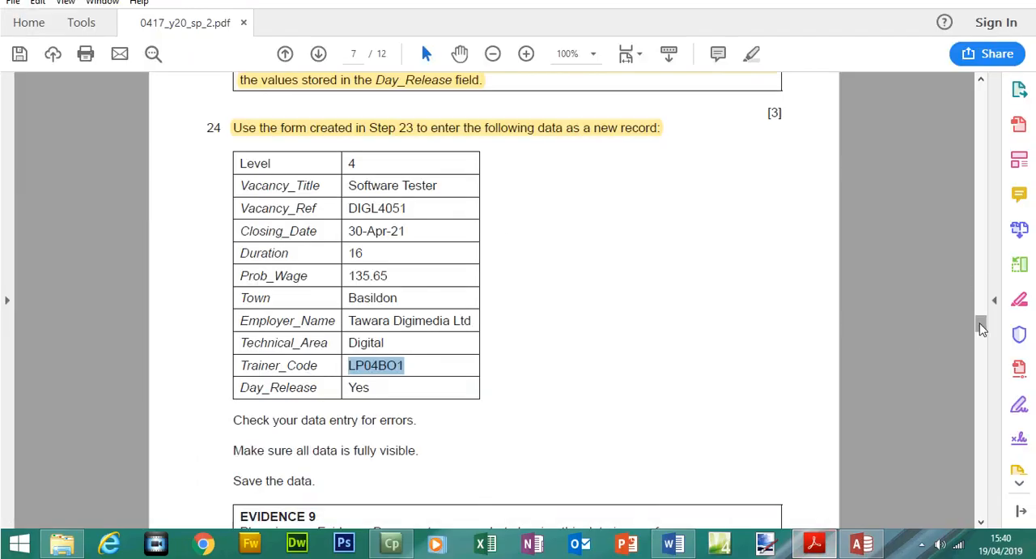
pyautogui.scroll(-2, 980, 324)
pyautogui.moveTo(233, 339); pyautogui.dragTo(332, 398)
pyautogui.click(751, 54)
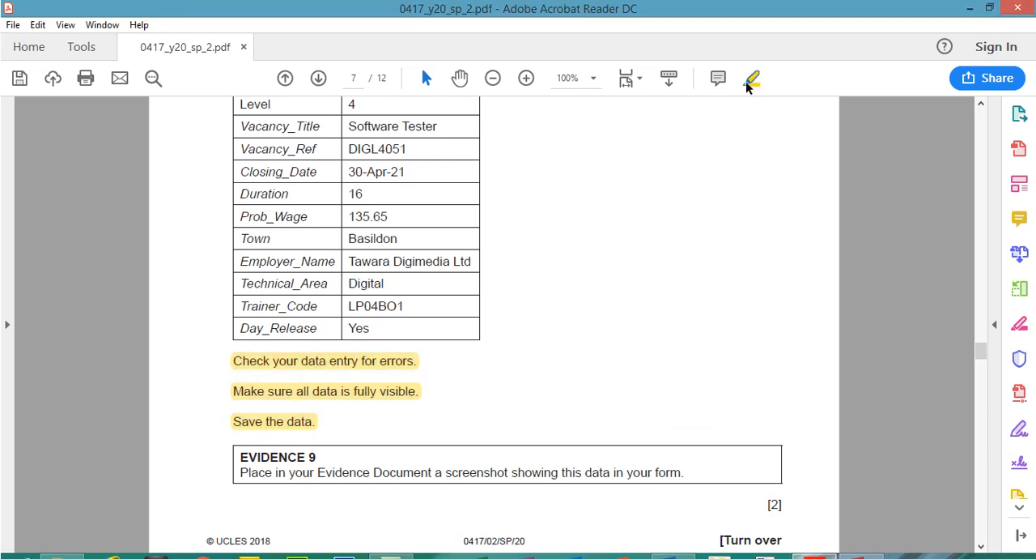
# Check the EVIDENCE 9 instruction, then paste a screenshot of the completed Access form under Step 24 - EVIDENCE 9 in the Word evidence document
pyautogui.moveTo(240, 450); pyautogui.dragTo(689, 462)
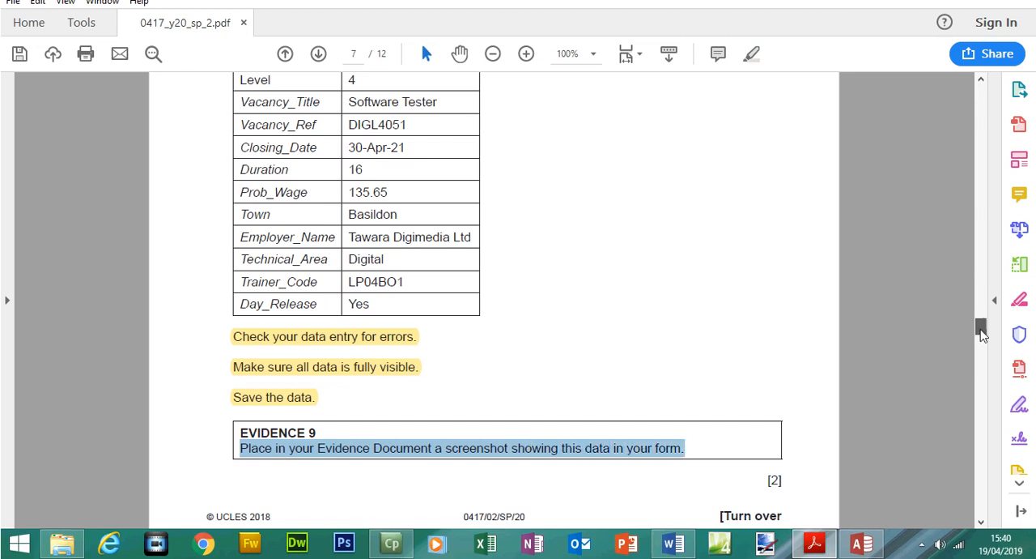
pyautogui.moveTo(981, 329); pyautogui.dragTo(981, 325)
pyautogui.click(862, 544)
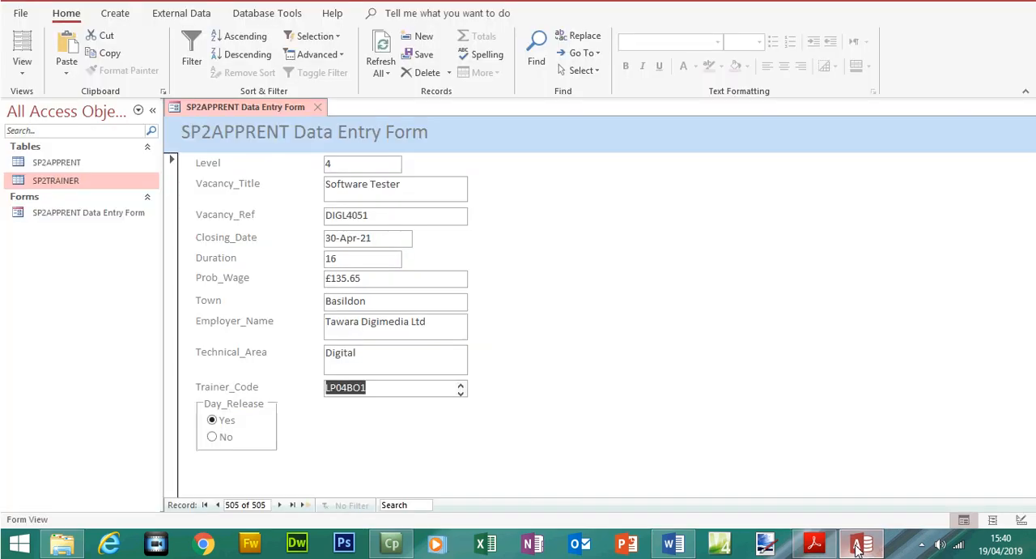
pyautogui.click(404, 388)
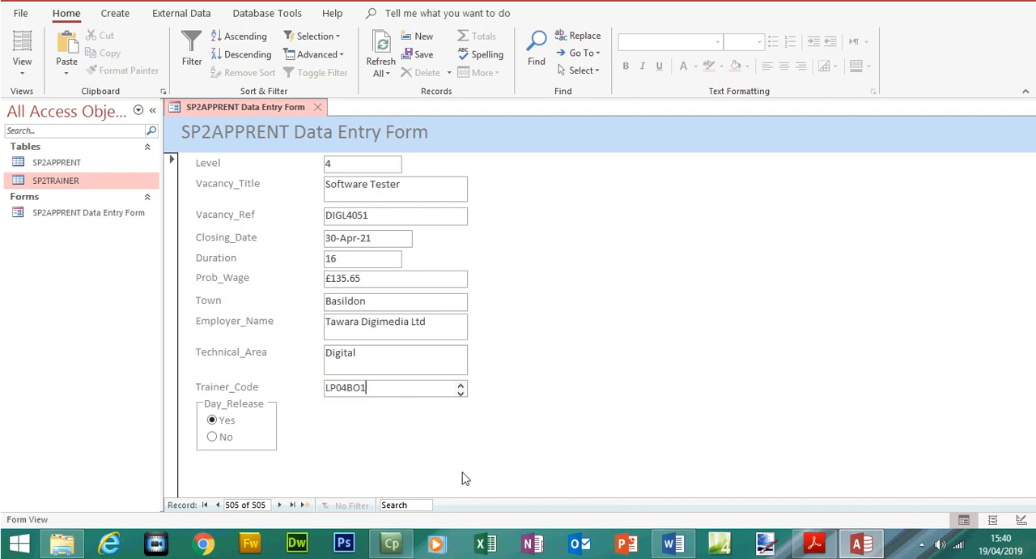
pyautogui.click(673, 543)
pyautogui.moveTo(1030, 434); pyautogui.dragTo(1030, 443)
pyautogui.click(394, 382)
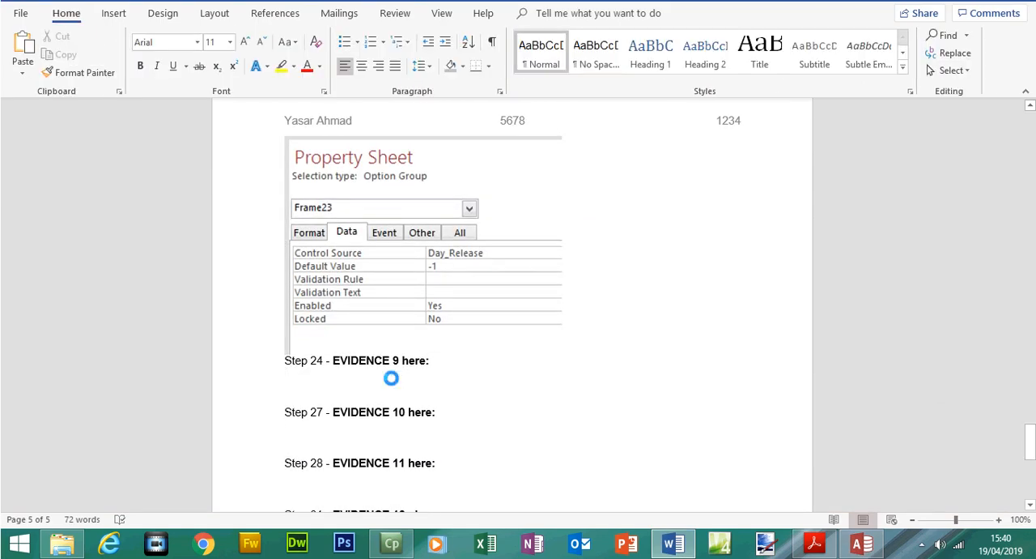
pyautogui.hotkey('ctrl', 'v')
# Crop the pasted EVIDENCE 9 screenshot to the data entry form and enlarge it to about 14.57 cm by 12.73 cm
pyautogui.click(538, 13)
pyautogui.click(893, 53)
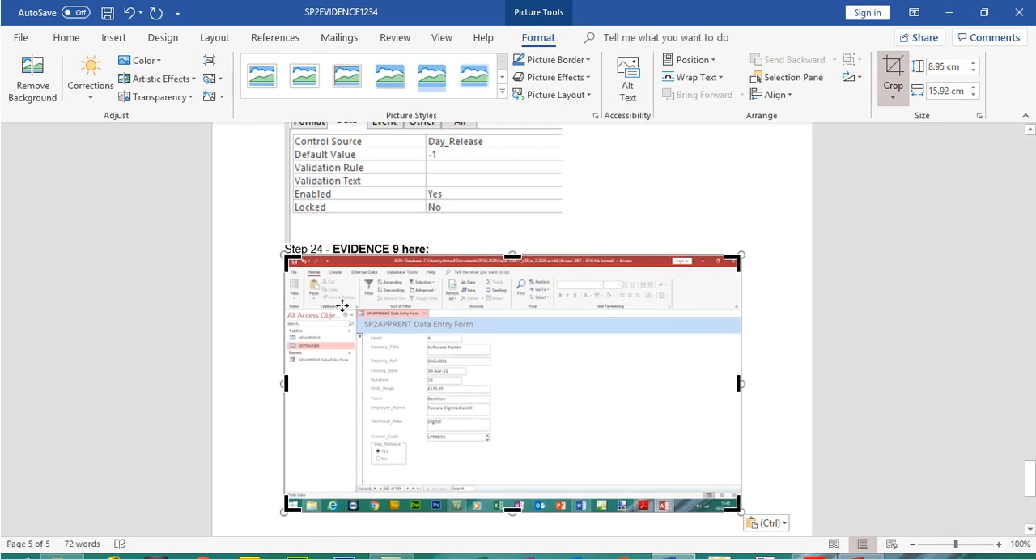
pyautogui.moveTo(291, 261); pyautogui.dragTo(362, 316)
pyautogui.moveTo(662, 427)
pyautogui.mouseDown()
pyautogui.moveTo(456, 433)
pyautogui.moveTo(425, 392)
pyautogui.moveTo(650, 437)
pyautogui.mouseUp()
pyautogui.click(895, 52)
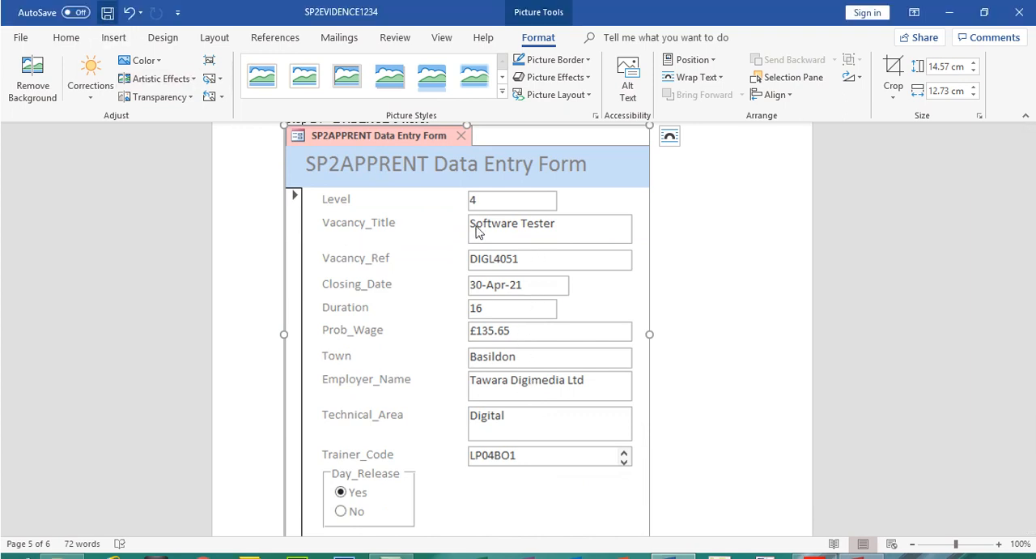
# Switch to the exam paper and examine the Step 25 and Step 26 report requirements, including fields, search criteria and headings
pyautogui.click(815, 544)
pyautogui.moveTo(981, 323); pyautogui.dragTo(986, 350)
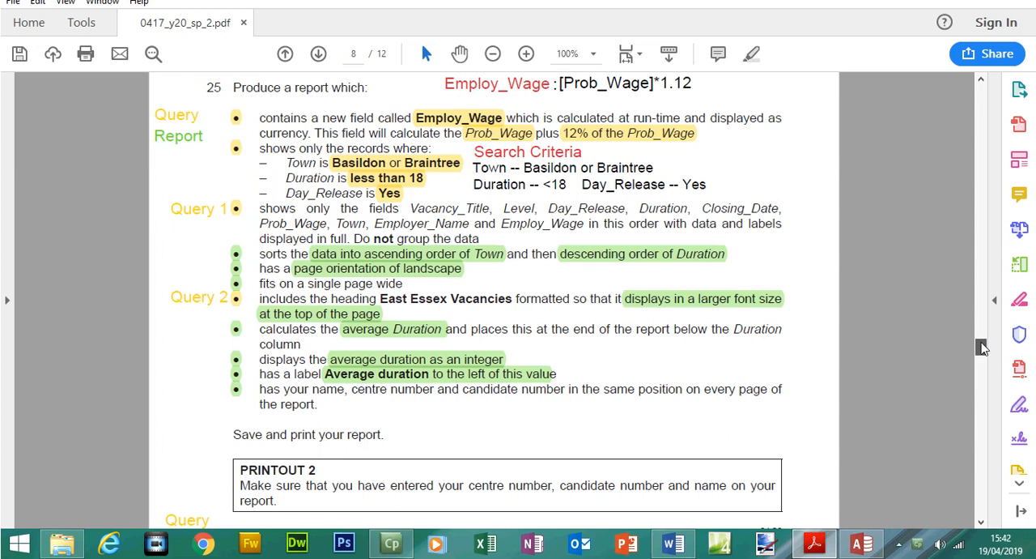
pyautogui.scroll(1, 982, 346)
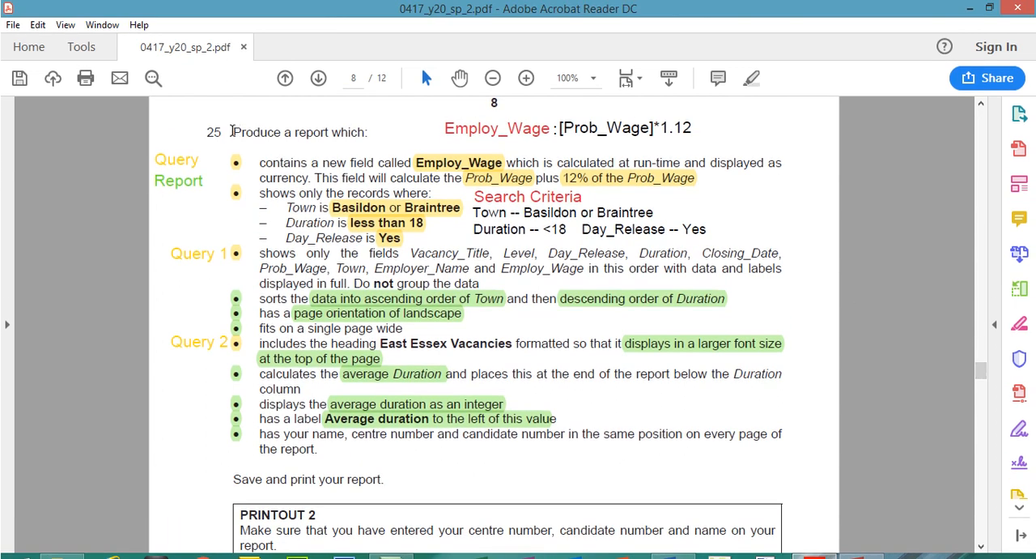
pyautogui.moveTo(233, 132); pyautogui.dragTo(356, 141)
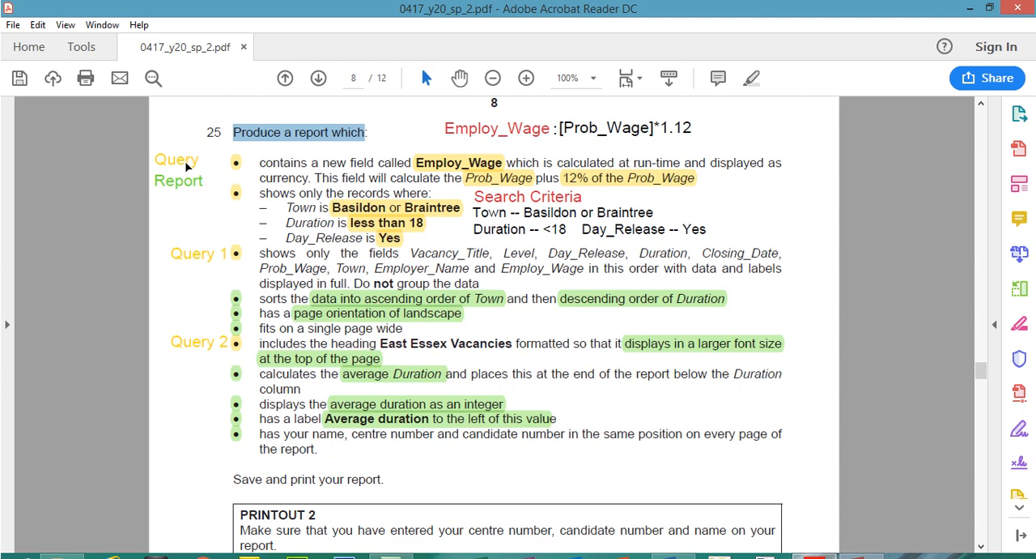
pyautogui.doubleClick(184, 162)
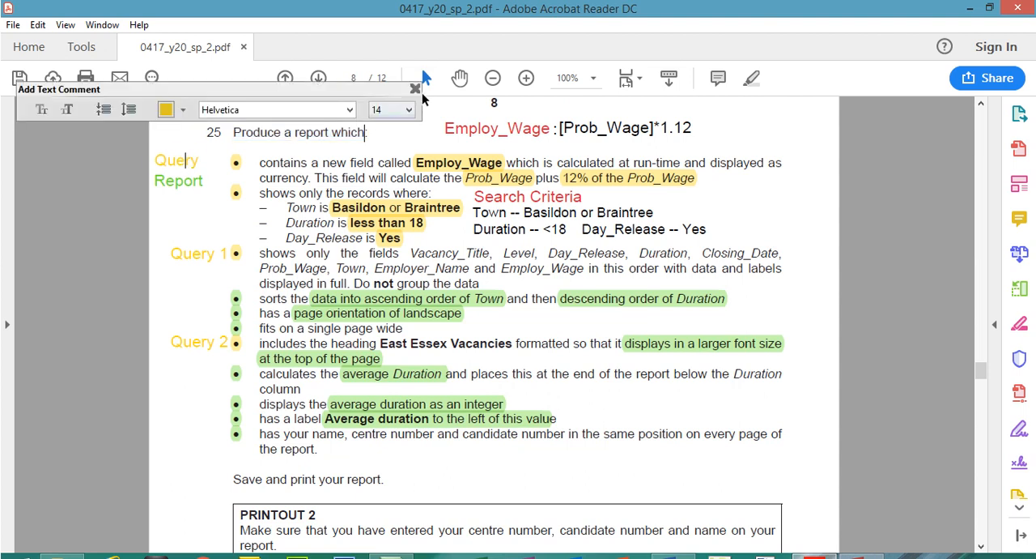
pyautogui.click(416, 87)
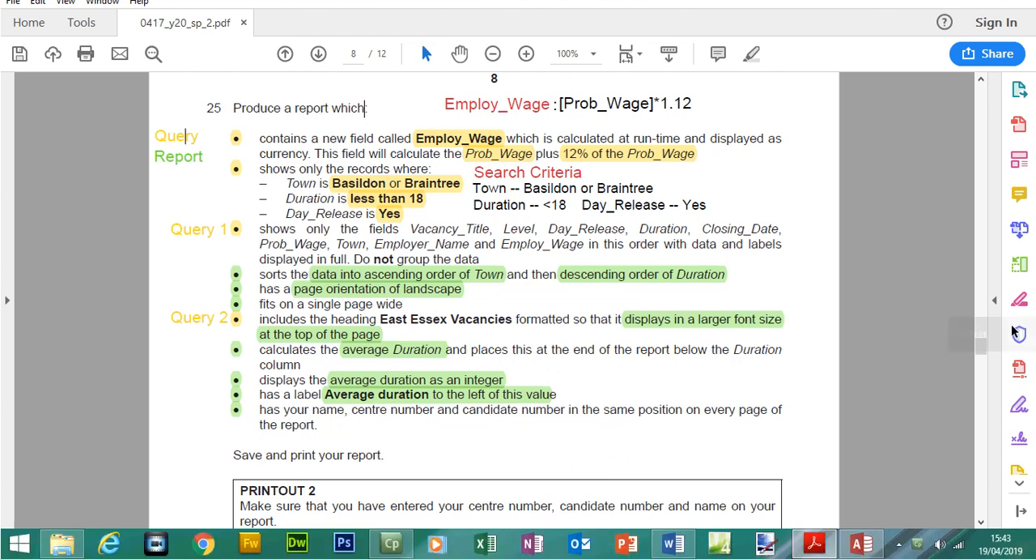
pyautogui.moveTo(984, 373); pyautogui.dragTo(985, 365)
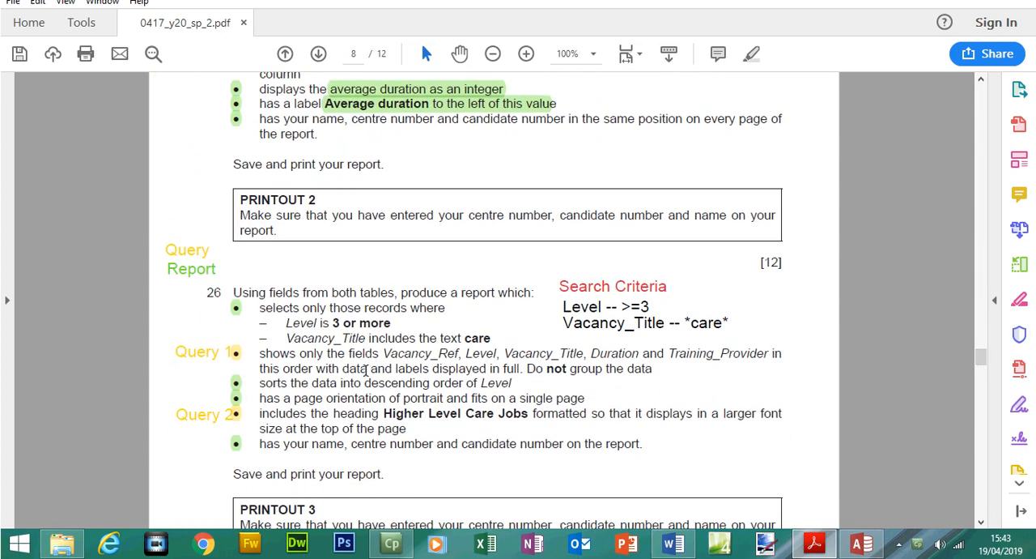
pyautogui.moveTo(384, 414); pyautogui.dragTo(528, 417)
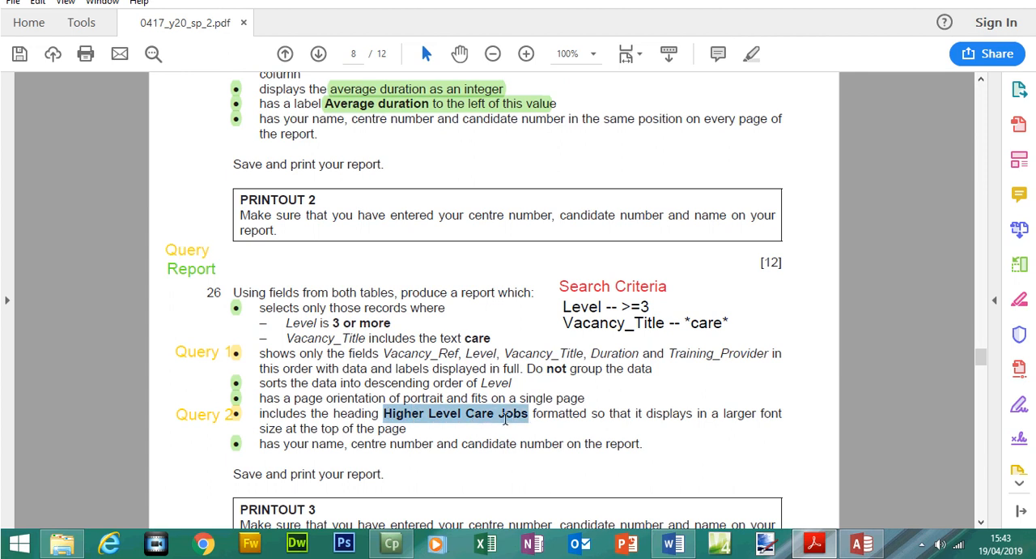
pyautogui.moveTo(980, 356); pyautogui.dragTo(982, 348)
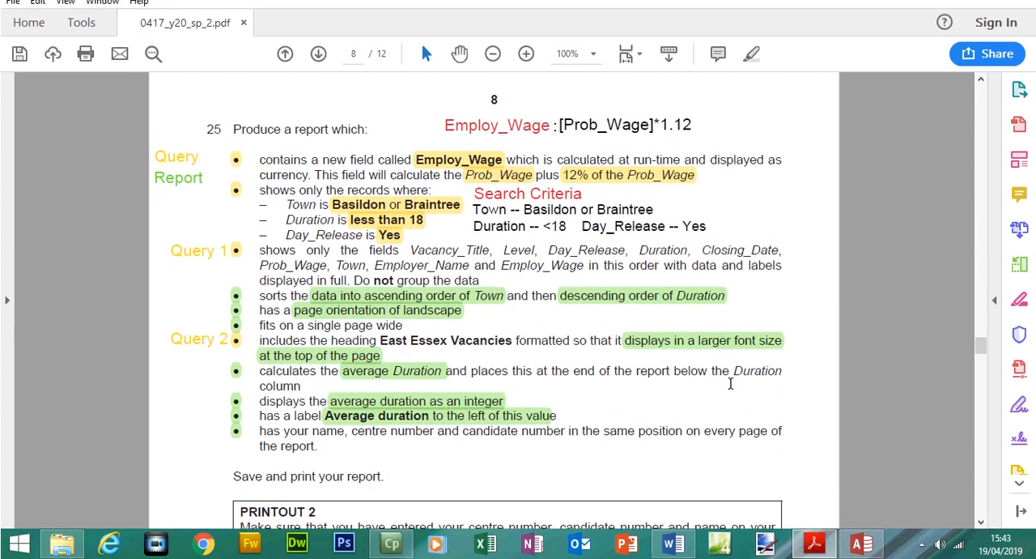
# Switch to Access, close the SP2APPRENT Data Entry Form and start a new query with the Simple Query Wizard
pyautogui.click(862, 544)
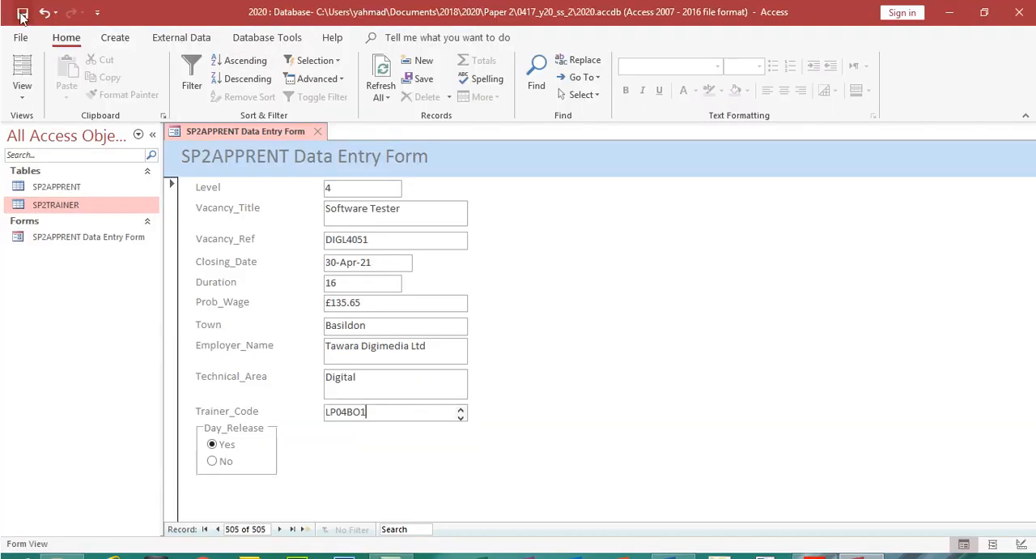
pyautogui.click(317, 131)
pyautogui.click(122, 41)
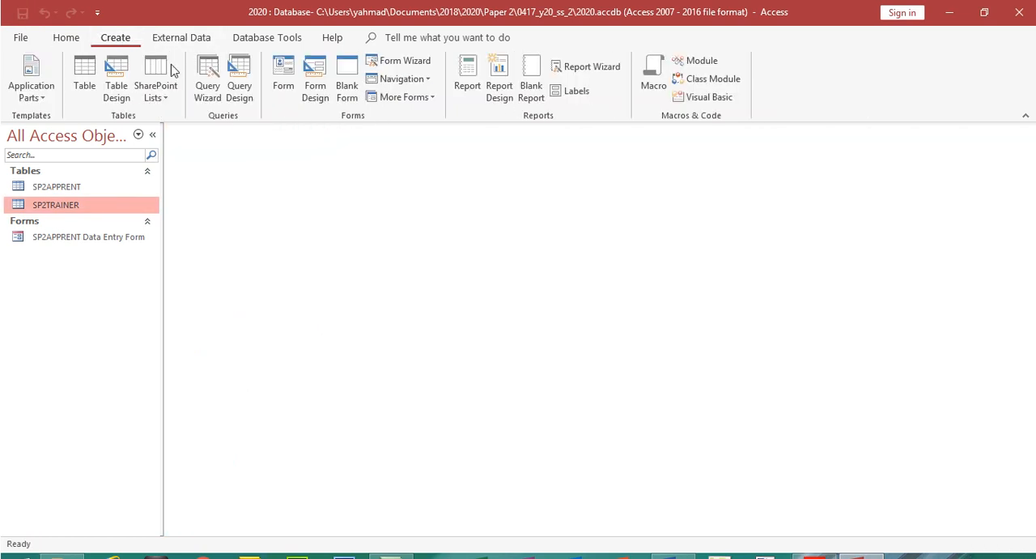
pyautogui.click(209, 79)
pyautogui.click(578, 354)
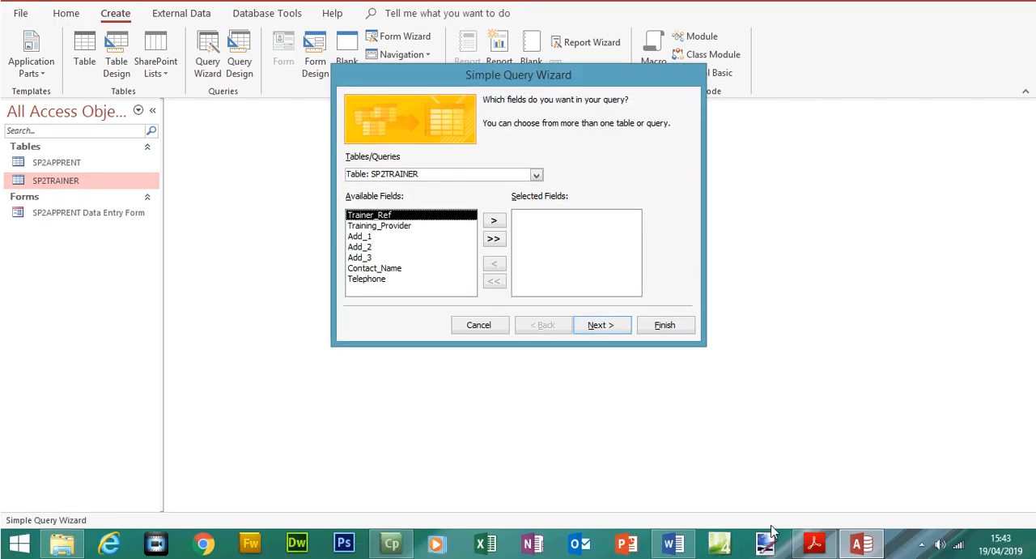
# Check the Step 25 field list in the exam paper and add Vacancy_Title and Level from the SP2APPRENT table to the query
pyautogui.click(814, 542)
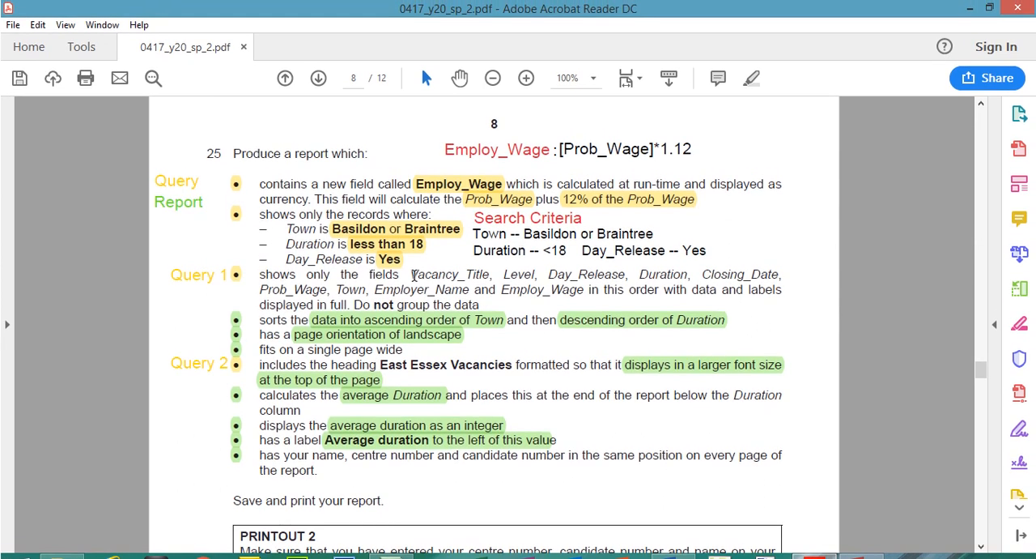
pyautogui.moveTo(414, 275); pyautogui.dragTo(514, 279)
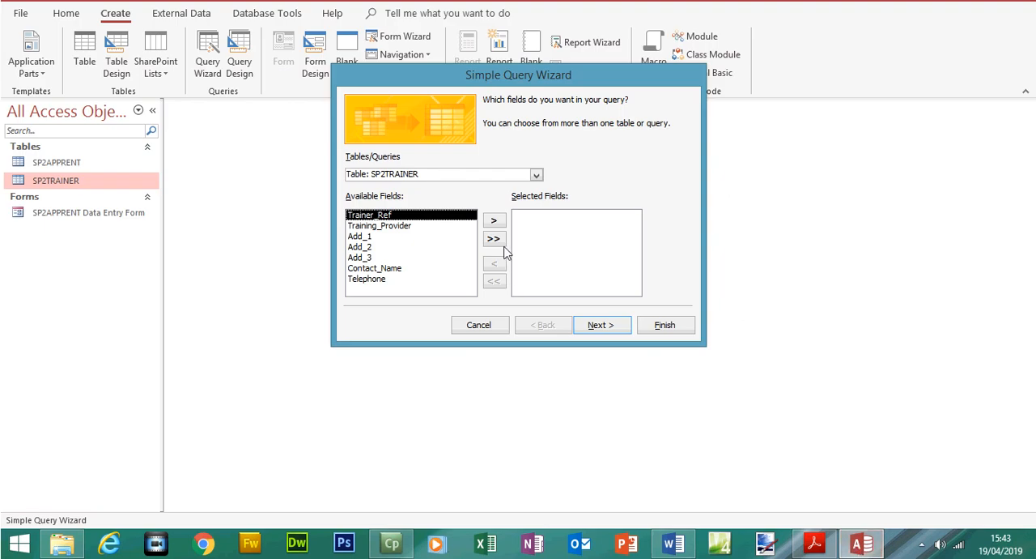
pyautogui.click(535, 175)
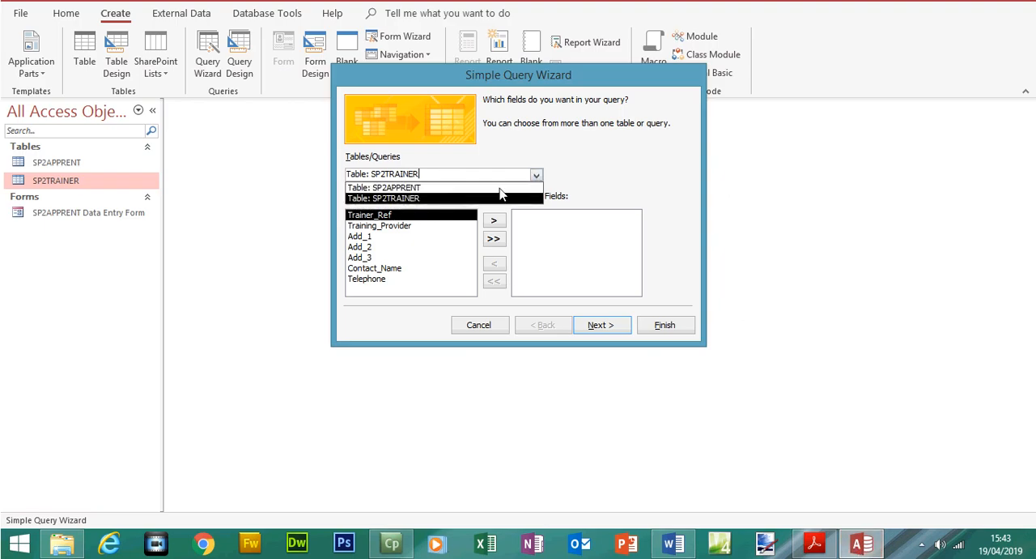
pyautogui.click(473, 186)
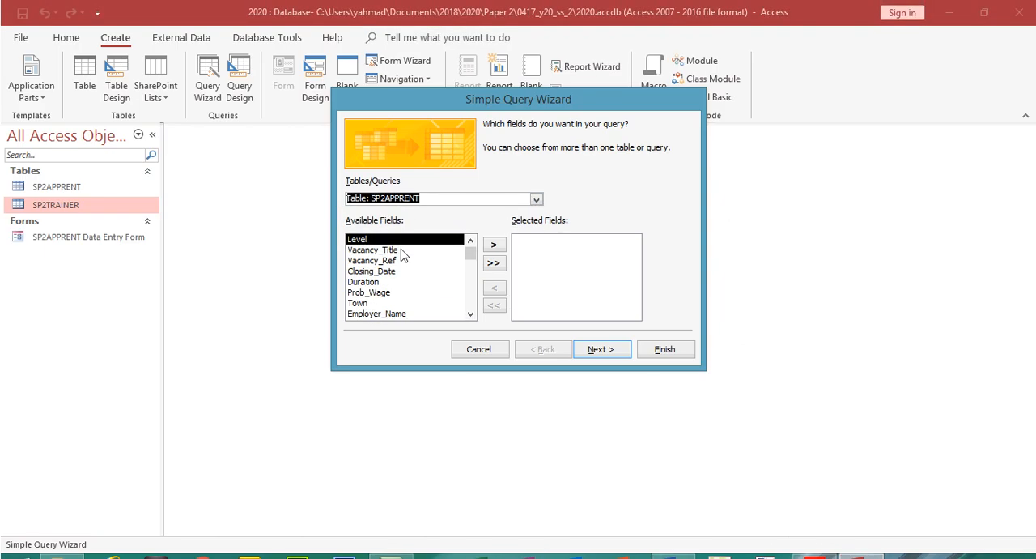
pyautogui.click(400, 251)
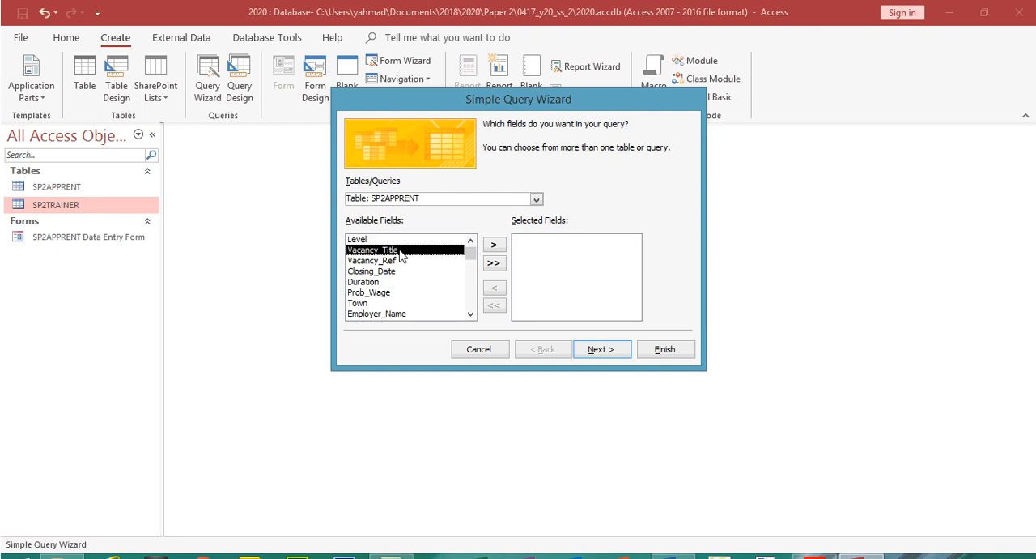
pyautogui.doubleClick(401, 251)
pyautogui.doubleClick(400, 239)
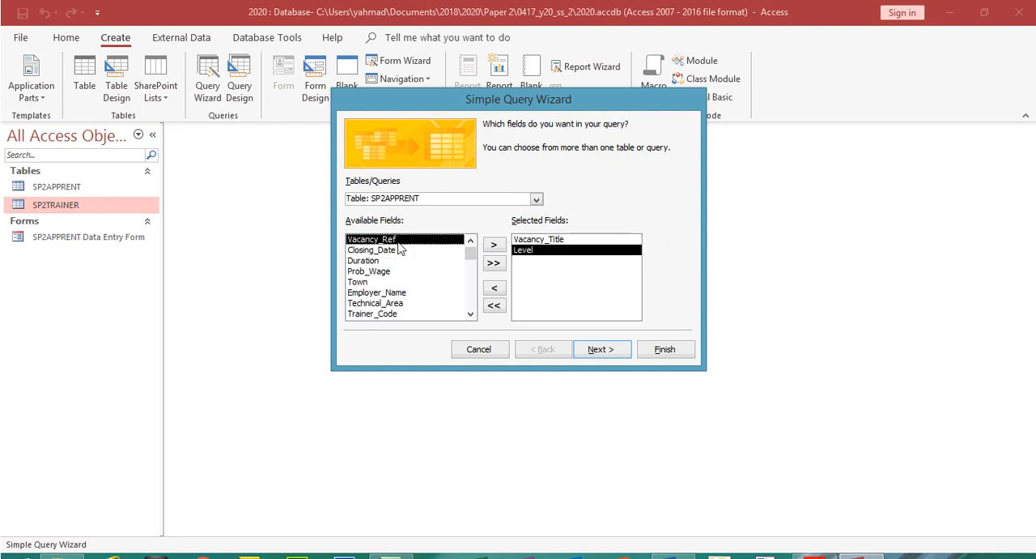
# Recheck the field order in the exam paper and add Day_Release and Duration to the query's selected fields
pyautogui.click(812, 543)
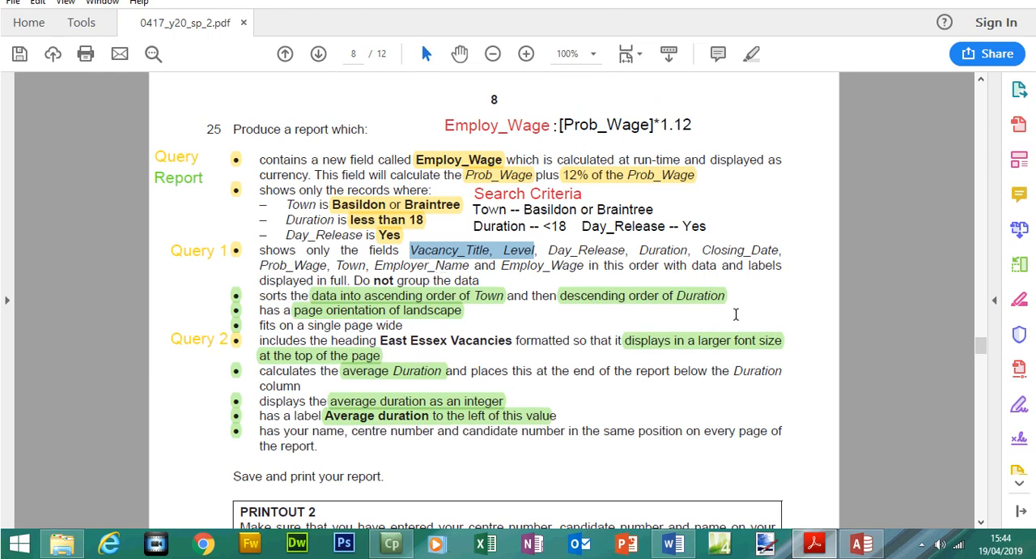
pyautogui.click(861, 542)
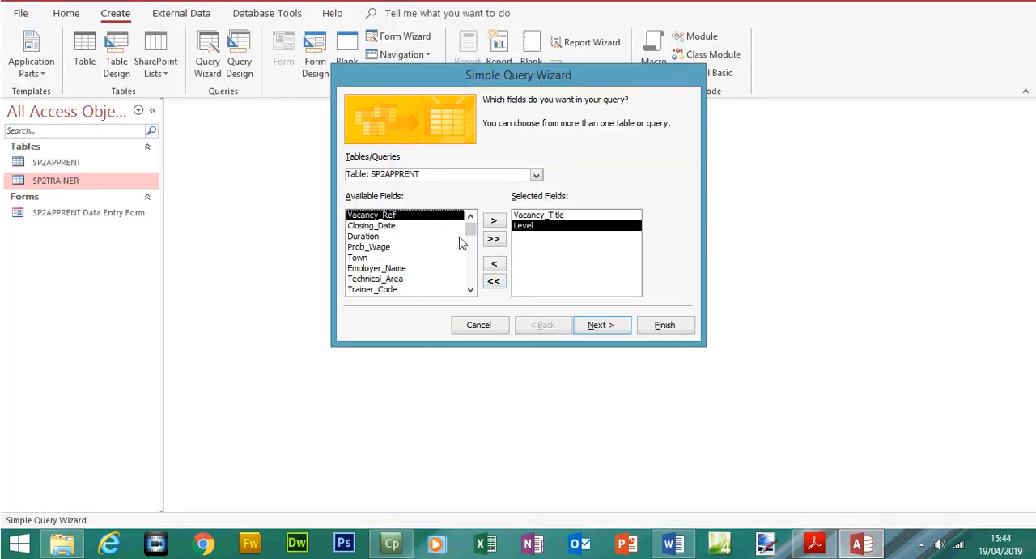
pyautogui.moveTo(469, 231); pyautogui.dragTo(470, 277)
pyautogui.doubleClick(414, 289)
pyautogui.doubleClick(368, 236)
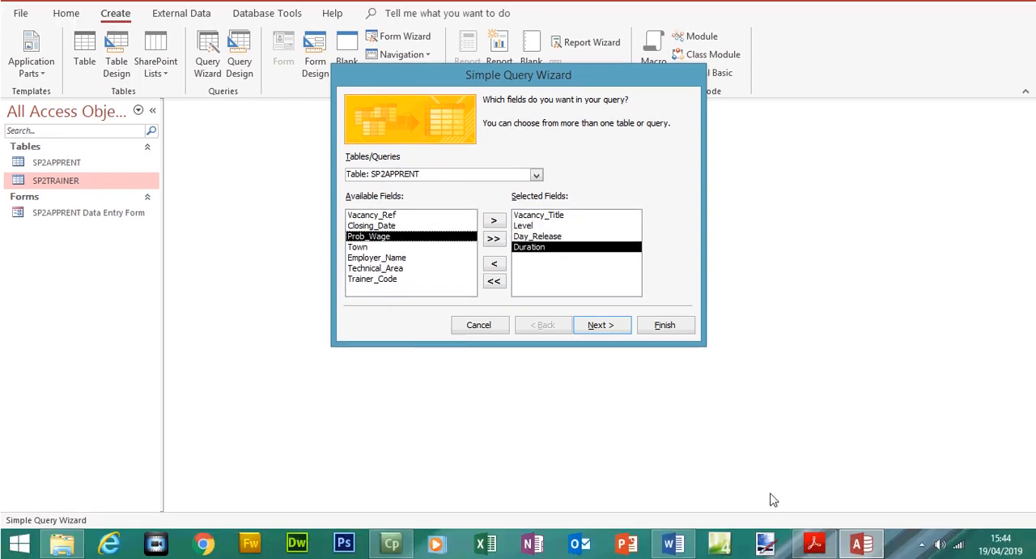
# Look up the following two fields in the exam paper and add Closing_Date and Prob_Wage to the query
pyautogui.click(814, 542)
pyautogui.scroll(1, 712, 274)
pyautogui.moveTo(703, 274); pyautogui.dragTo(327, 289)
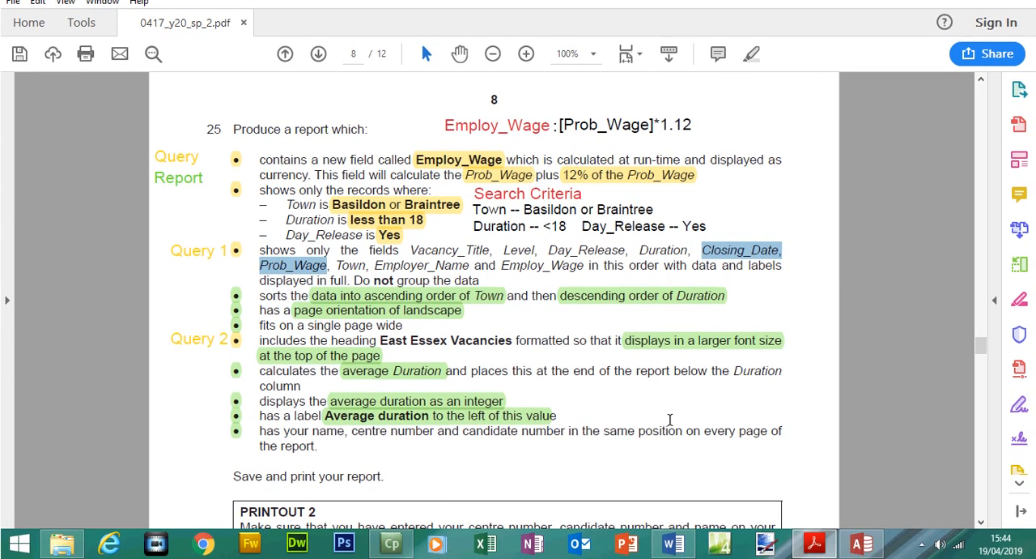
pyautogui.click(861, 544)
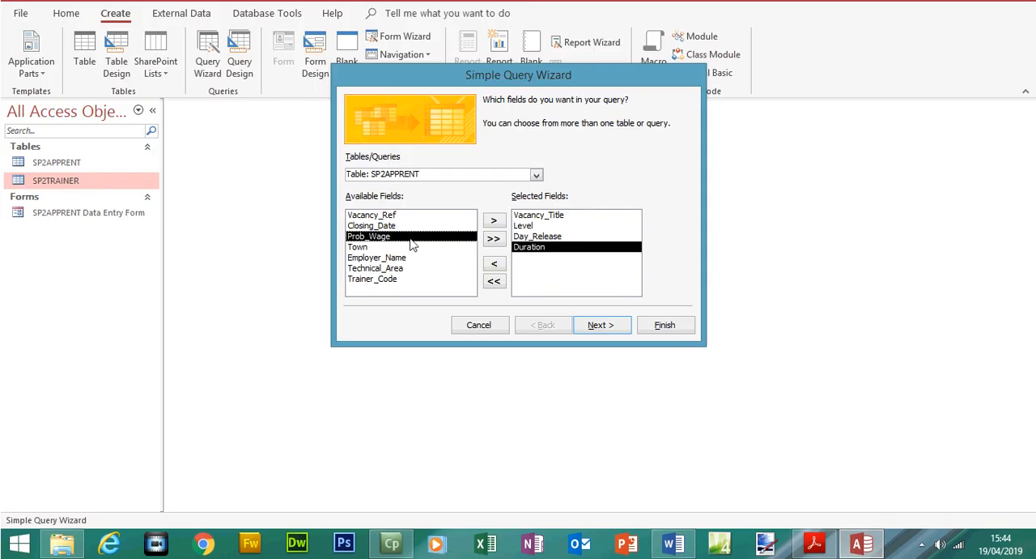
pyautogui.doubleClick(405, 226)
pyautogui.doubleClick(405, 226)
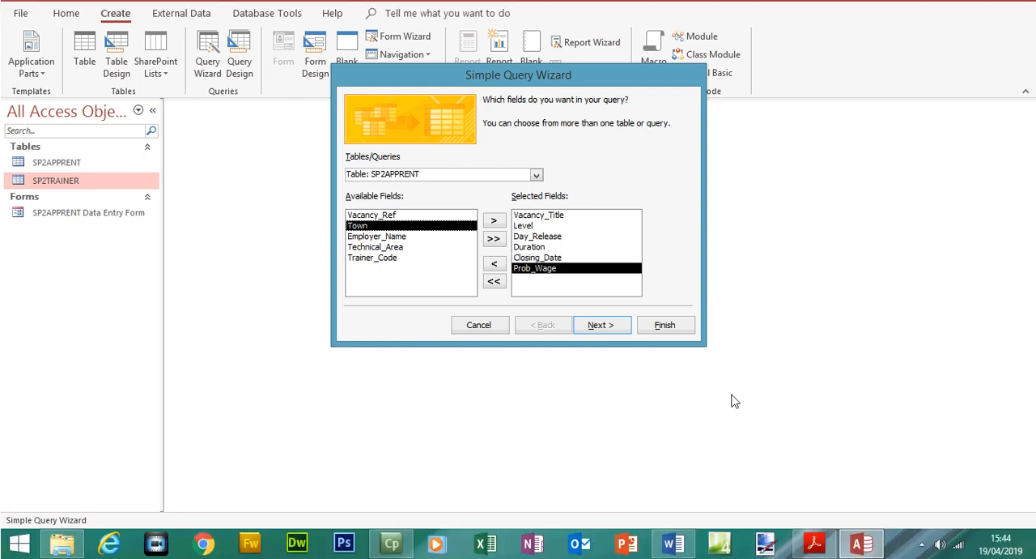
# Highlight Town and Employer_Name in the exam paper and add both fields to the query in Access
pyautogui.click(814, 544)
pyautogui.moveTo(335, 266); pyautogui.dragTo(469, 266)
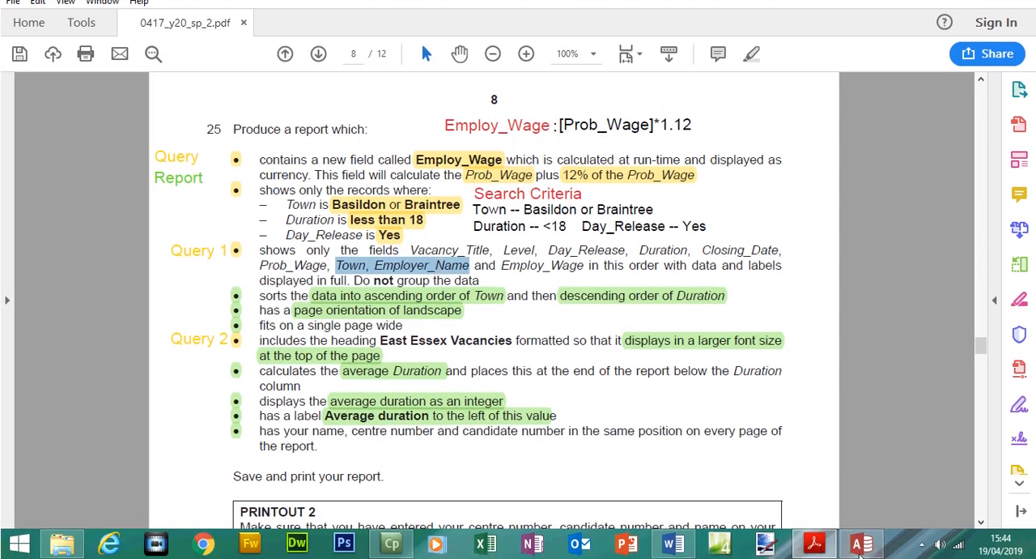
pyautogui.click(862, 544)
pyautogui.doubleClick(354, 250)
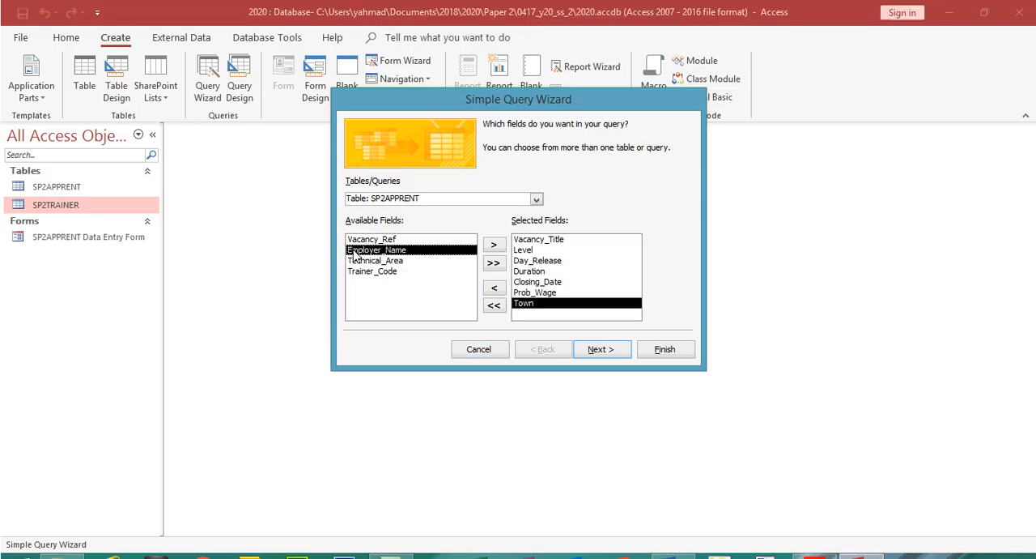
pyautogui.doubleClick(354, 250)
# Check the Employ_Wage field in the exam paper, then accept the query's field selection and continue to the detail or summary choice
pyautogui.click(815, 544)
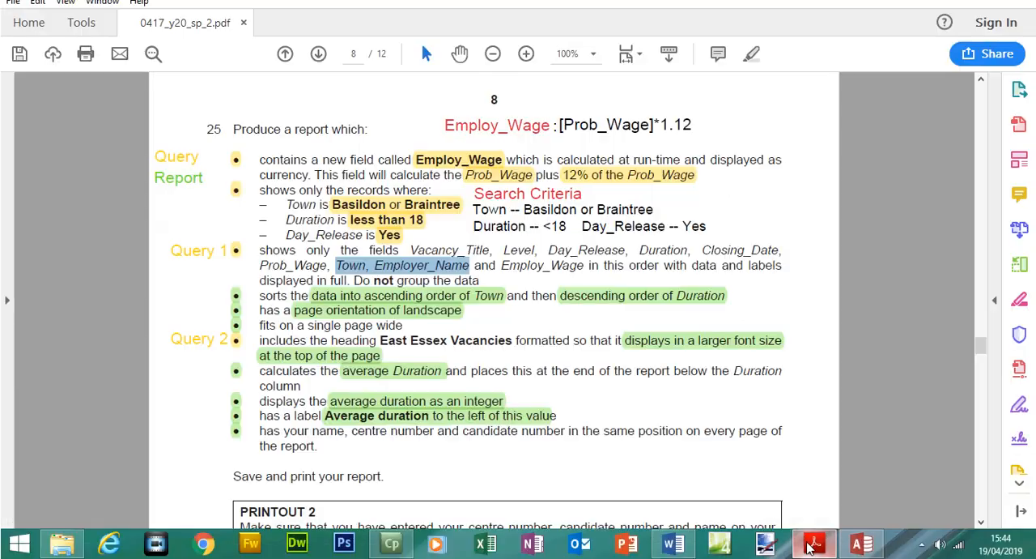
pyautogui.moveTo(502, 266); pyautogui.dragTo(579, 267)
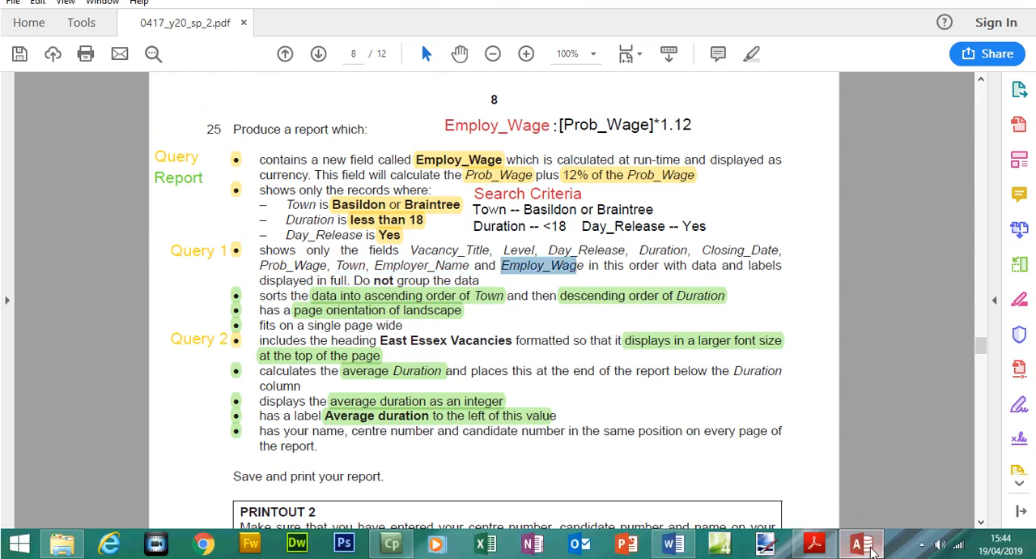
pyautogui.click(871, 550)
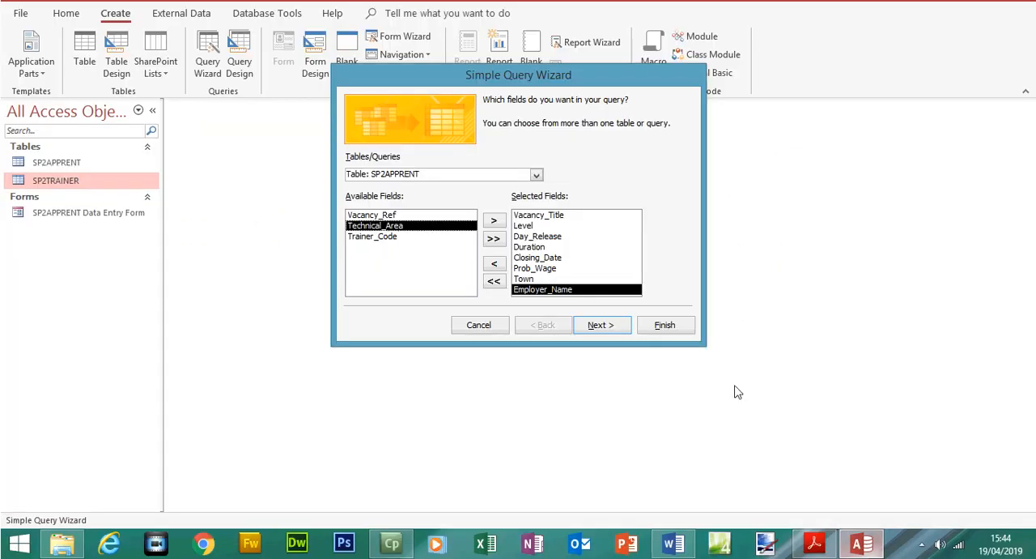
pyautogui.click(619, 328)
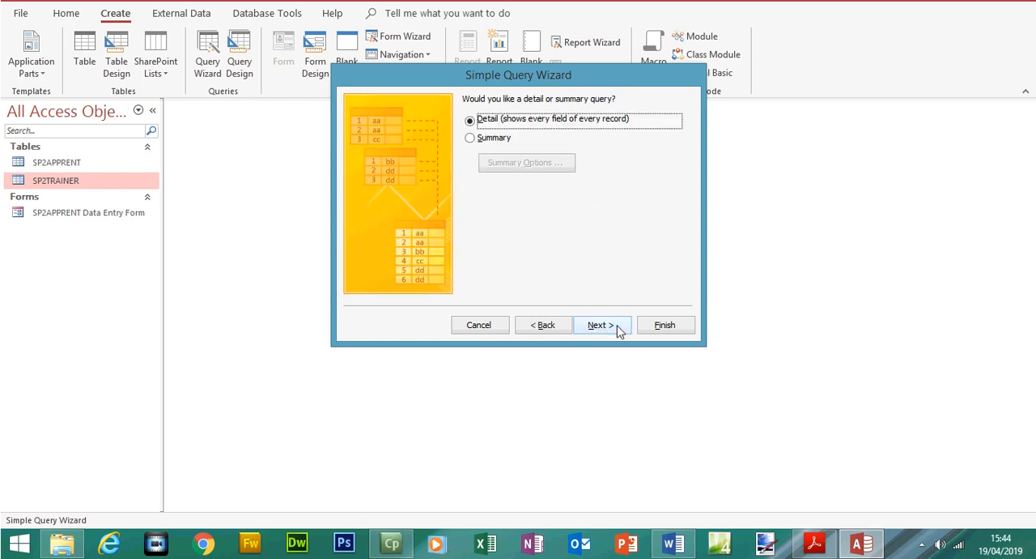
# Keep the detail query option, then copy the heading East Essex Vacancies from the exam paper and return to Access
pyautogui.click(619, 328)
pyautogui.click(815, 543)
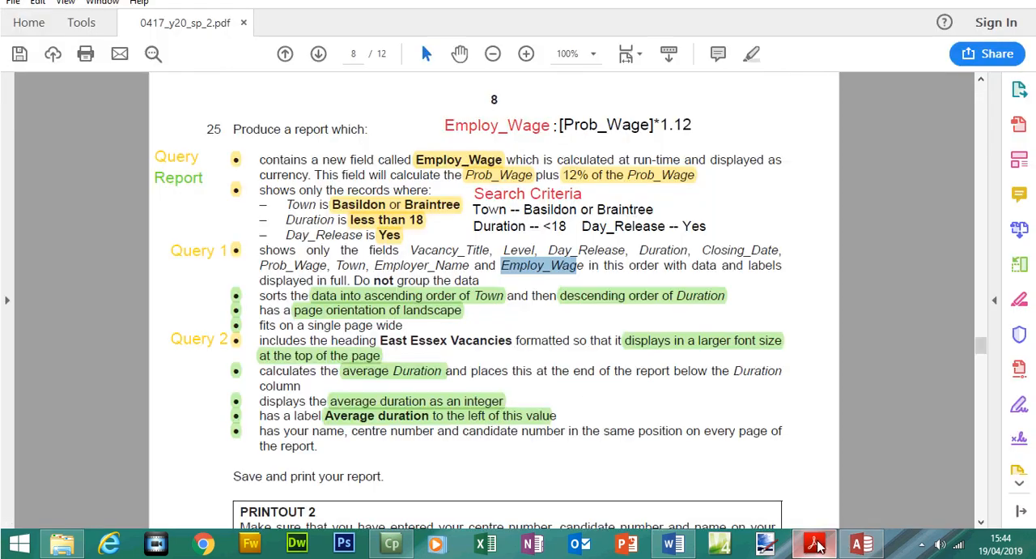
pyautogui.moveTo(382, 340)
pyautogui.mouseDown()
pyautogui.moveTo(513, 341)
pyautogui.moveTo(380, 340)
pyautogui.mouseUp()
pyautogui.rightClick(396, 345)
pyautogui.click(420, 358)
pyautogui.click(862, 543)
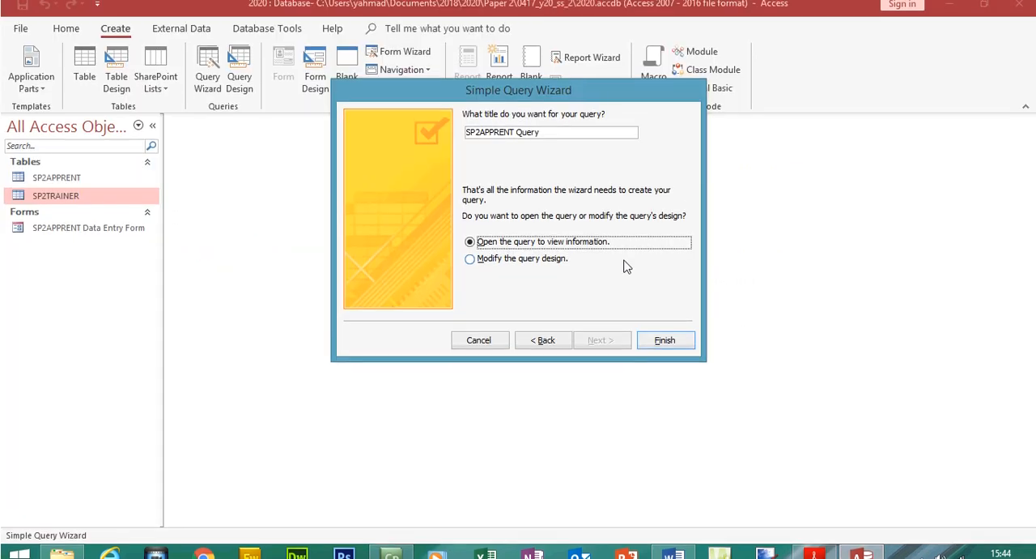
# Replace the suggested query title with East Essex Vacancies and finish creating the query
pyautogui.click(555, 131)
pyautogui.hotkey('ctrl', 'v')
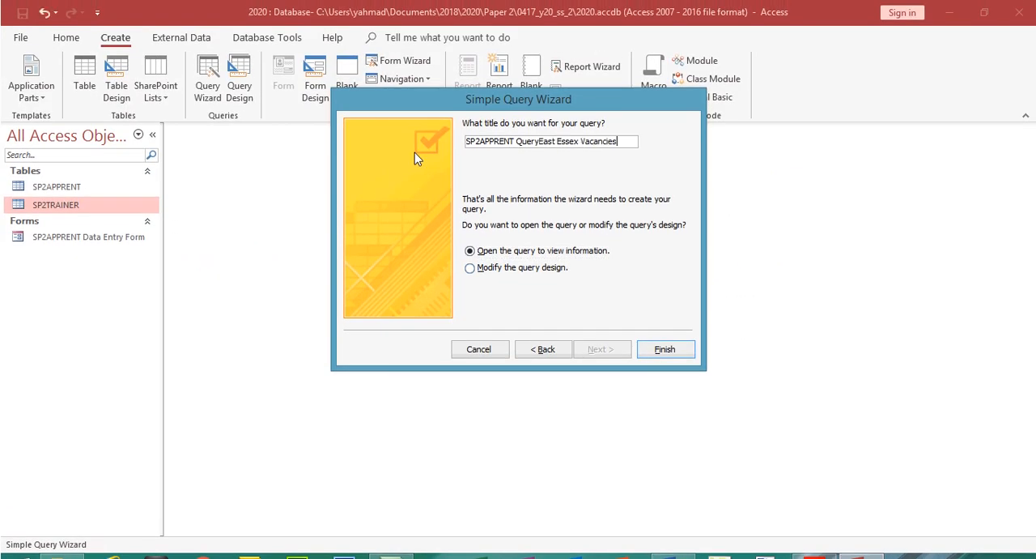
pyautogui.press('BackSpace')
pyautogui.press('BackSpace')
pyautogui.press('BackSpace')
pyautogui.press('BackSpace')
pyautogui.press('BackSpace')
pyautogui.press('BackSpace')
pyautogui.press('BackSpace')
pyautogui.press('BackSpace')
pyautogui.press('BackSpace')
pyautogui.press('BackSpace')
pyautogui.press('BackSpace')
pyautogui.press('BackSpace')
pyautogui.press('BackSpace')
pyautogui.press('BackSpace')
pyautogui.press('BackSpace')
pyautogui.press('BackSpace')
pyautogui.press('BackSpace')
pyautogui.press('BackSpace')
pyautogui.press('BackSpace')
pyautogui.press('BackSpace')
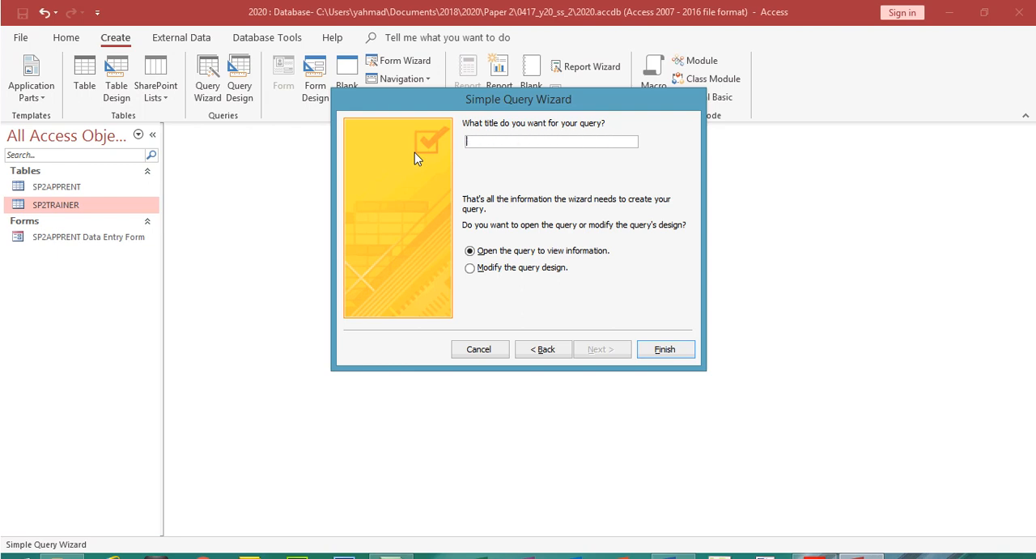
pyautogui.hotkey('ctrl', 'v')
pyautogui.click(662, 349)
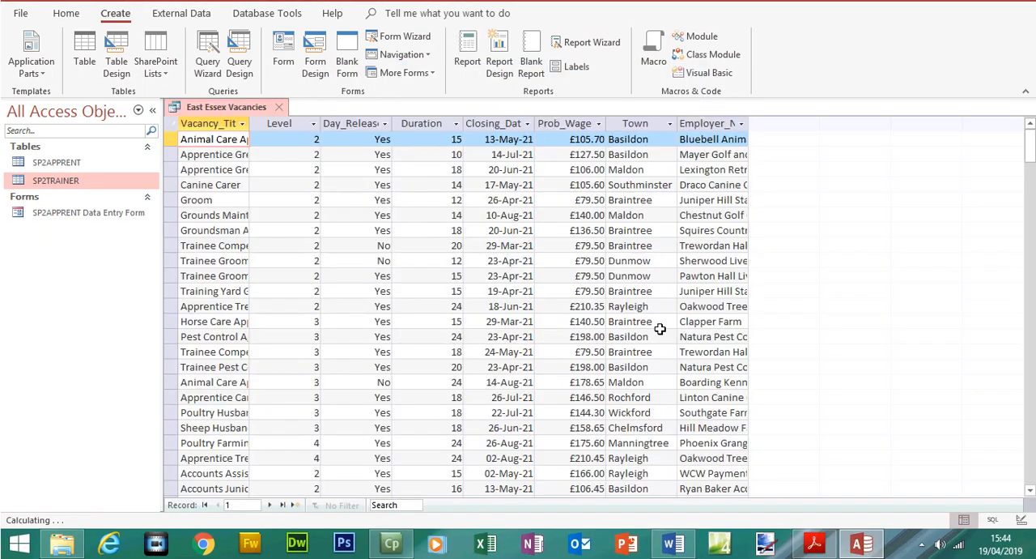
# Go to the query's last record and compare the Town data with the search criteria in the exam paper
pyautogui.click(283, 505)
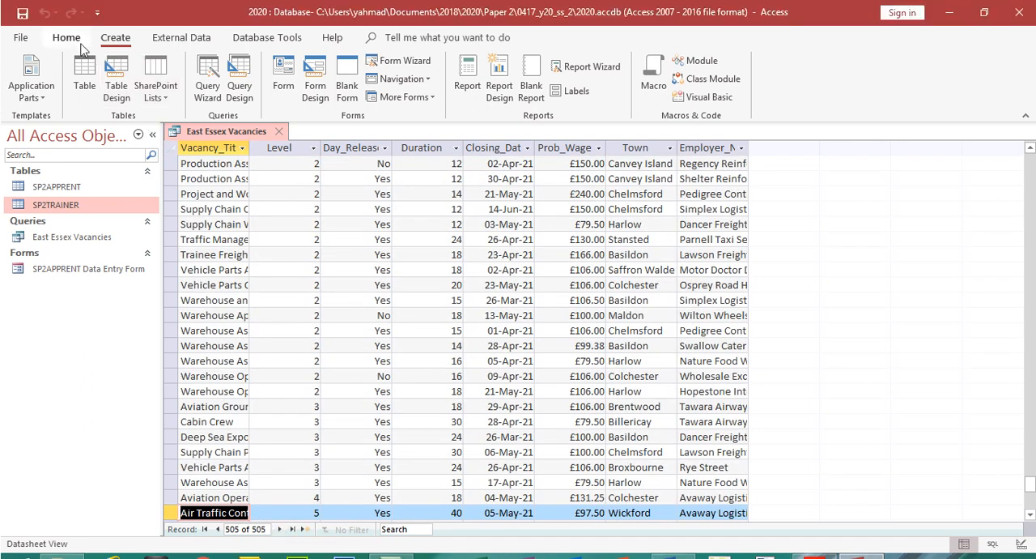
pyautogui.click(67, 13)
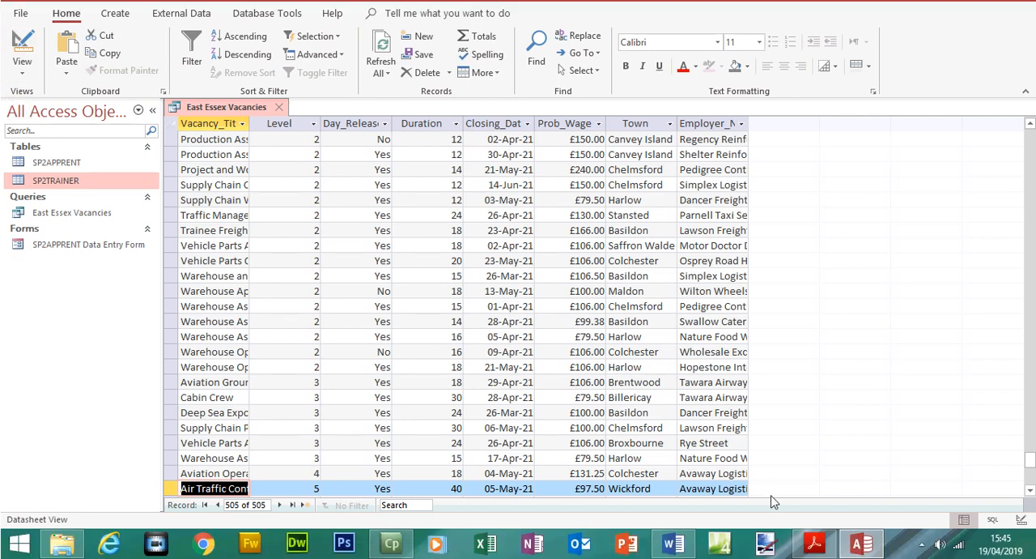
pyautogui.click(812, 543)
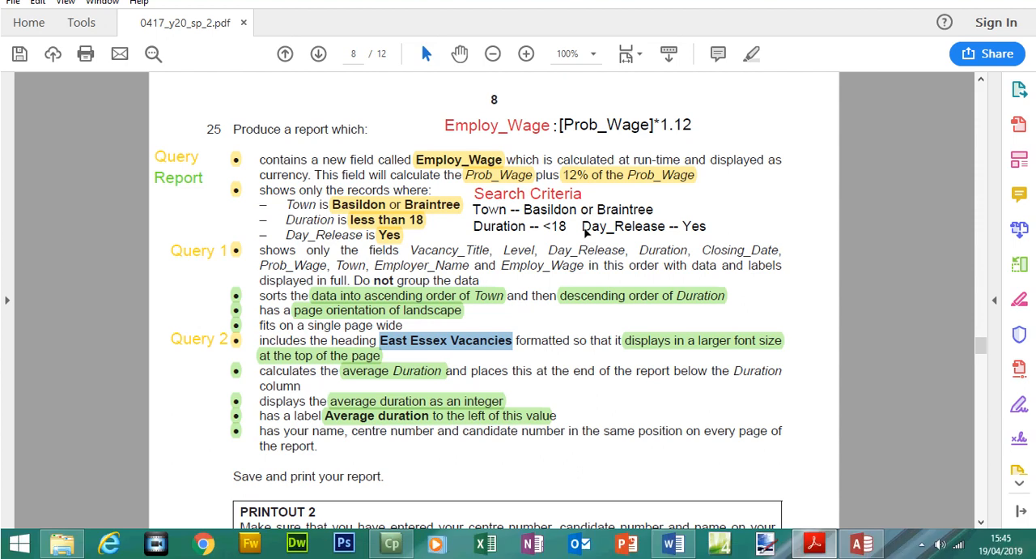
pyautogui.click(858, 543)
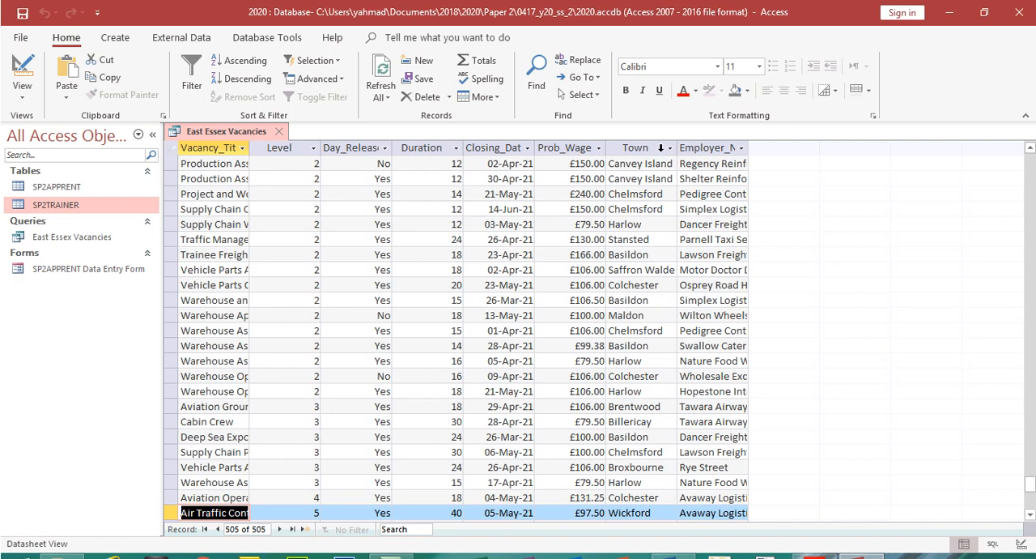
pyautogui.click(660, 123)
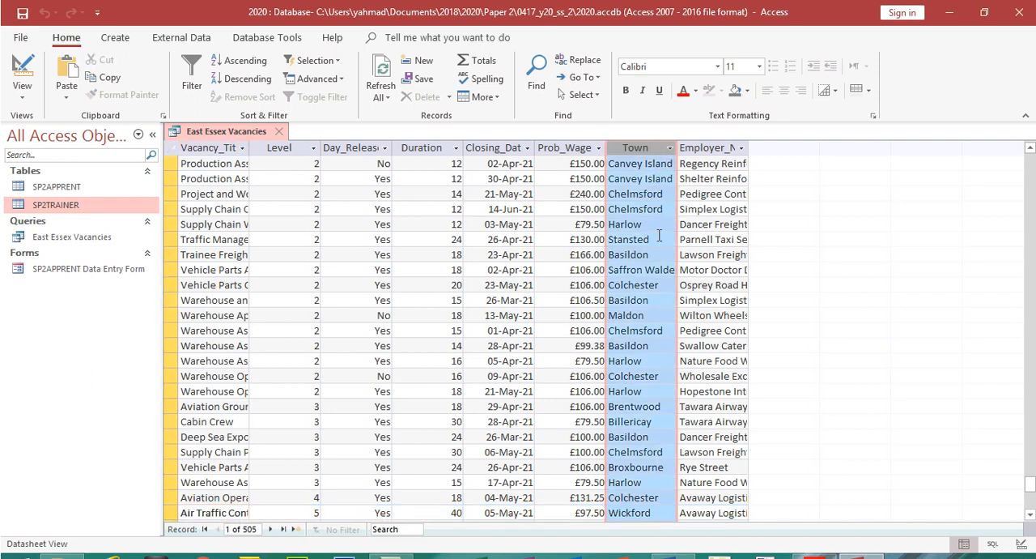
pyautogui.moveTo(662, 275); pyautogui.dragTo(609, 275)
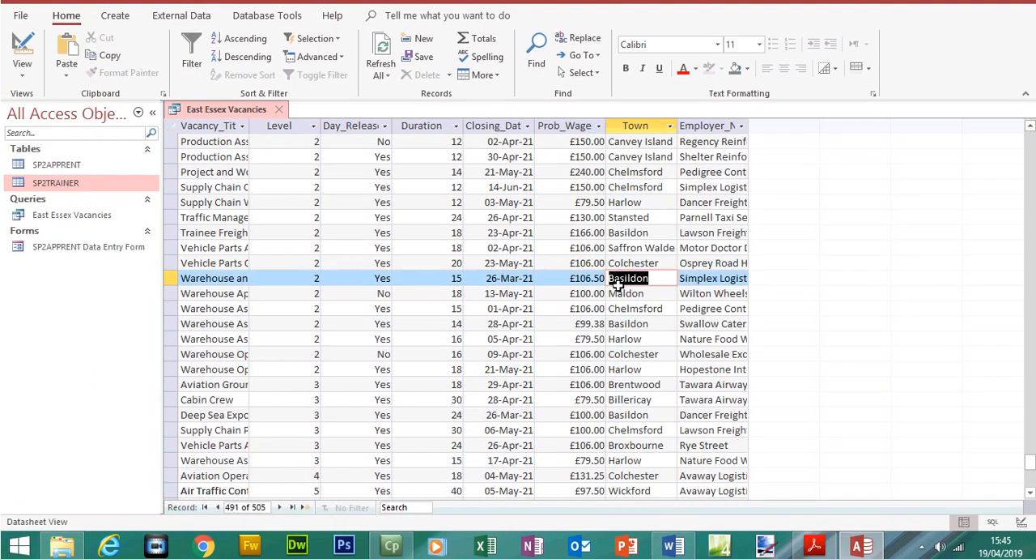
pyautogui.click(815, 543)
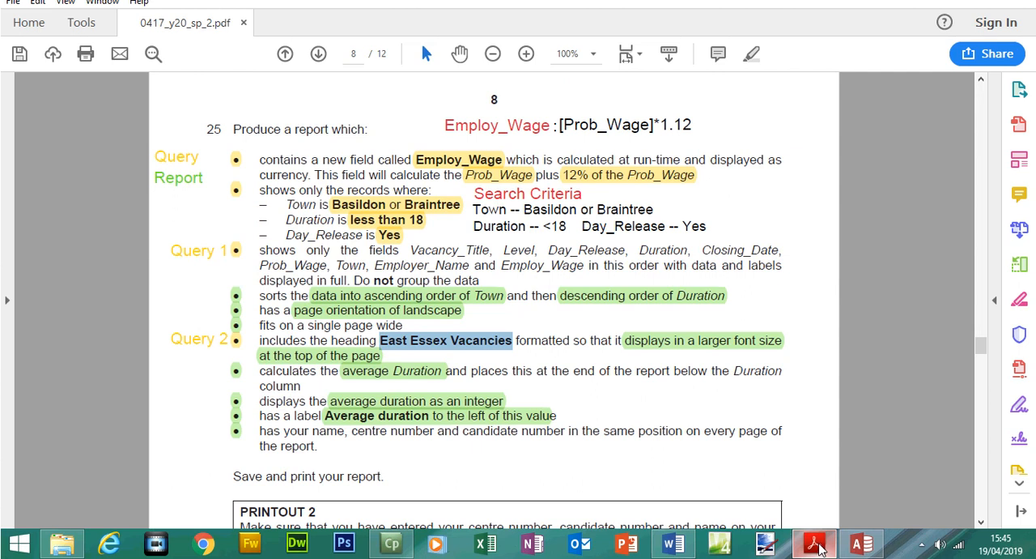
pyautogui.click(820, 549)
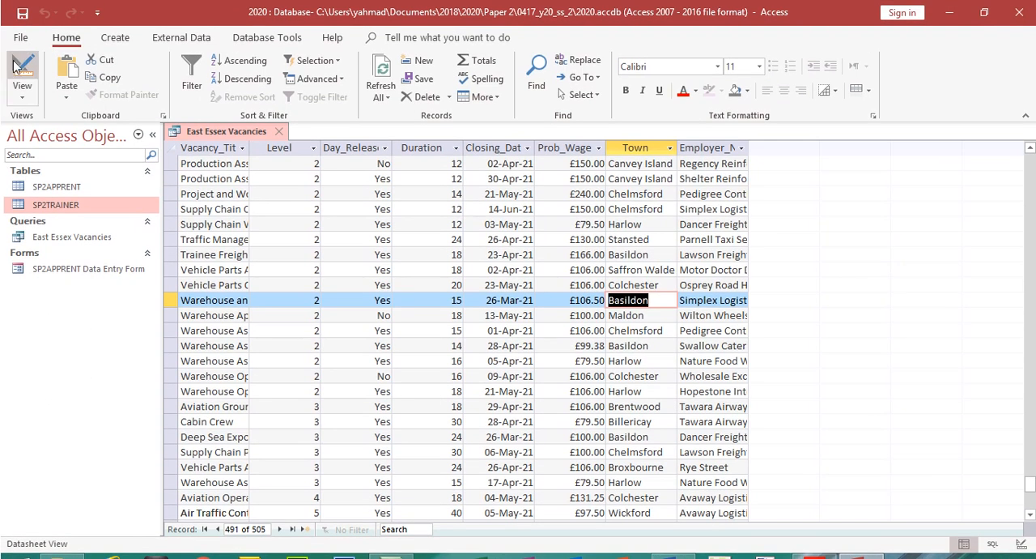
# Set the Town criterion to basildon in the query's design and run the query to check the Town column
pyautogui.click(22, 71)
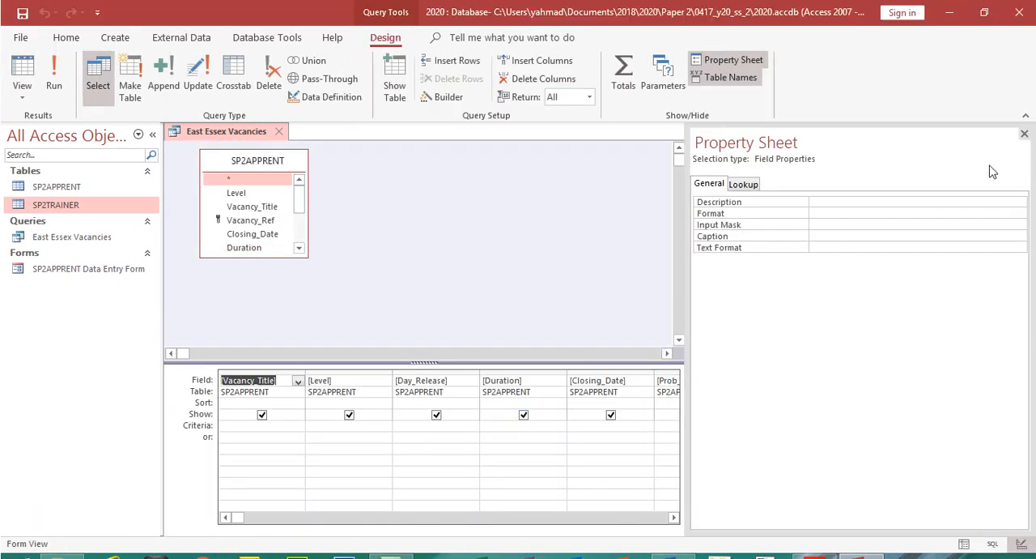
pyautogui.click(1024, 133)
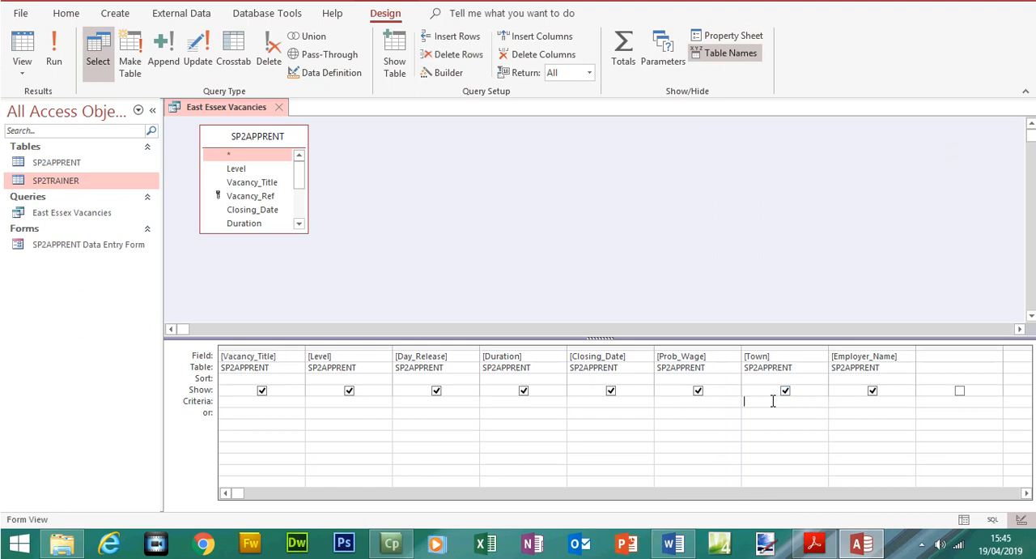
pyautogui.click(815, 542)
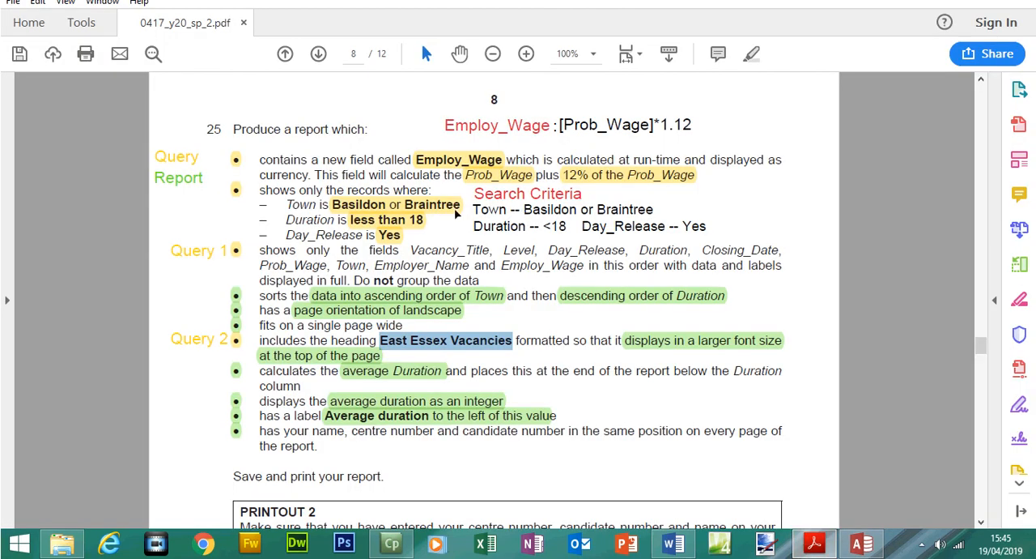
pyautogui.click(816, 540)
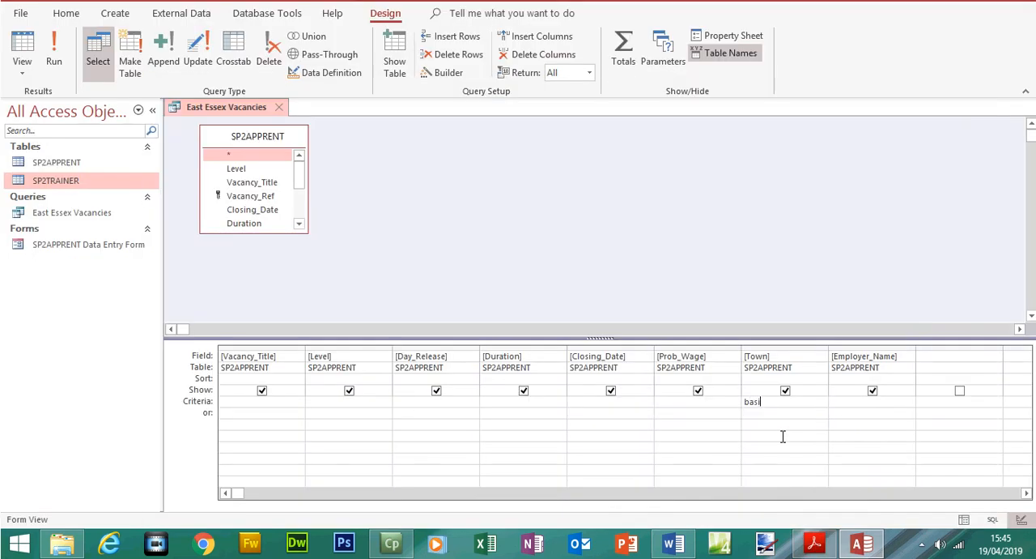
pyautogui.click(819, 546)
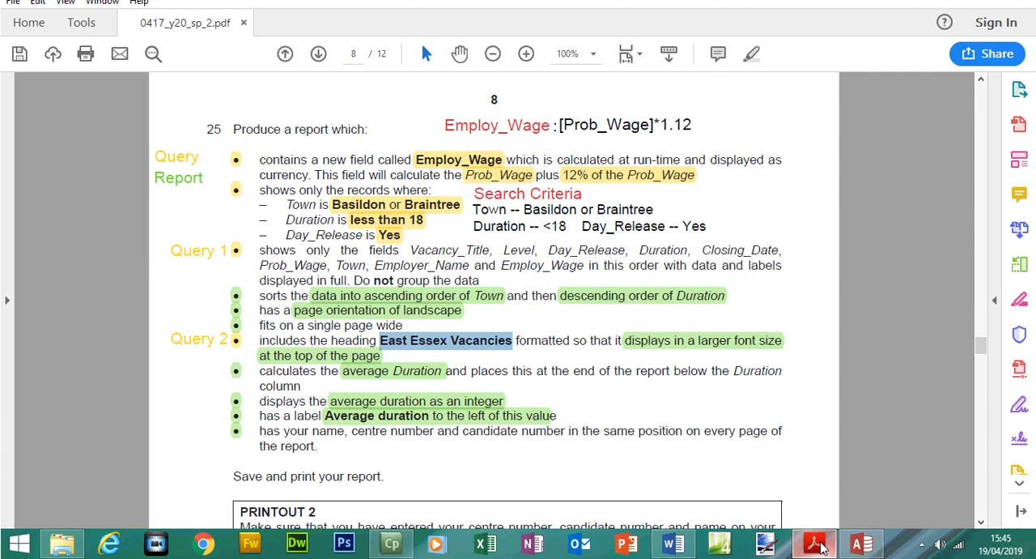
pyautogui.click(820, 548)
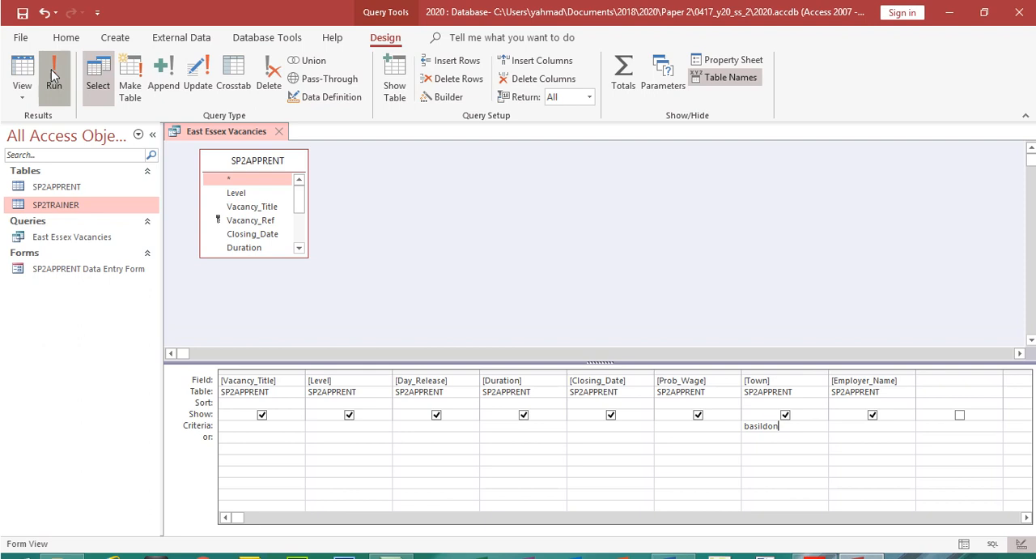
pyautogui.click(52, 47)
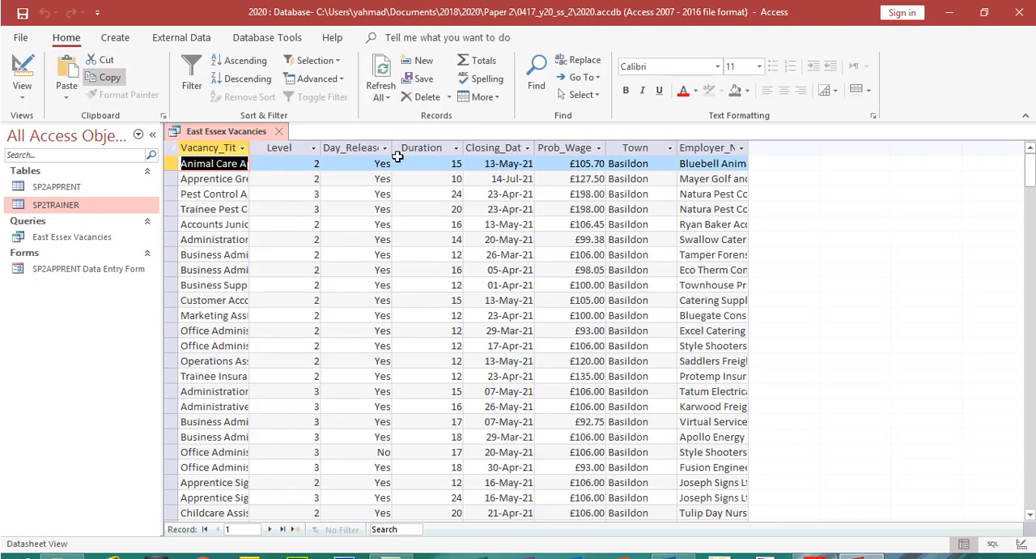
pyautogui.click(646, 148)
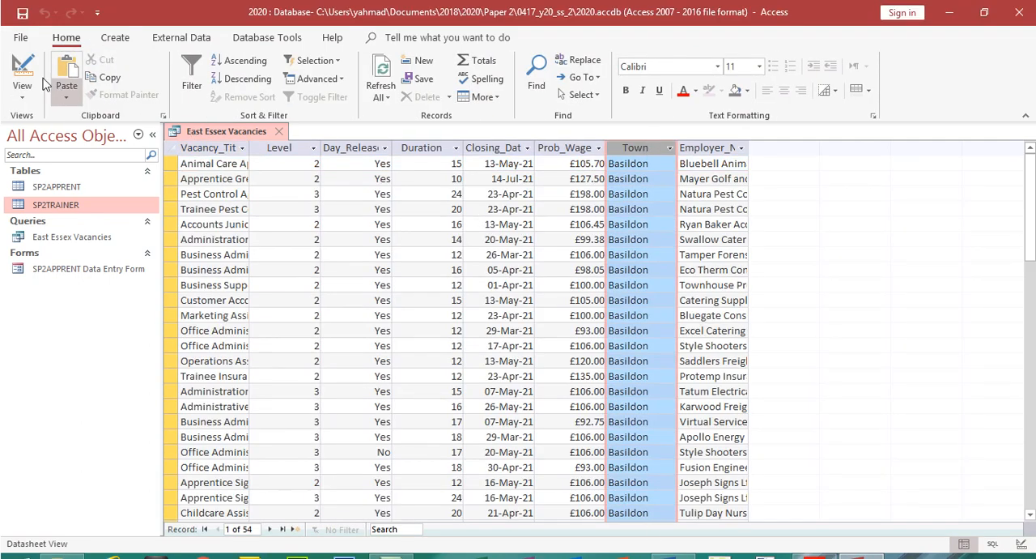
# Extend the Town criterion to "basildon" Or "braintree" and widen the Town column in the design grid
pyautogui.click(22, 57)
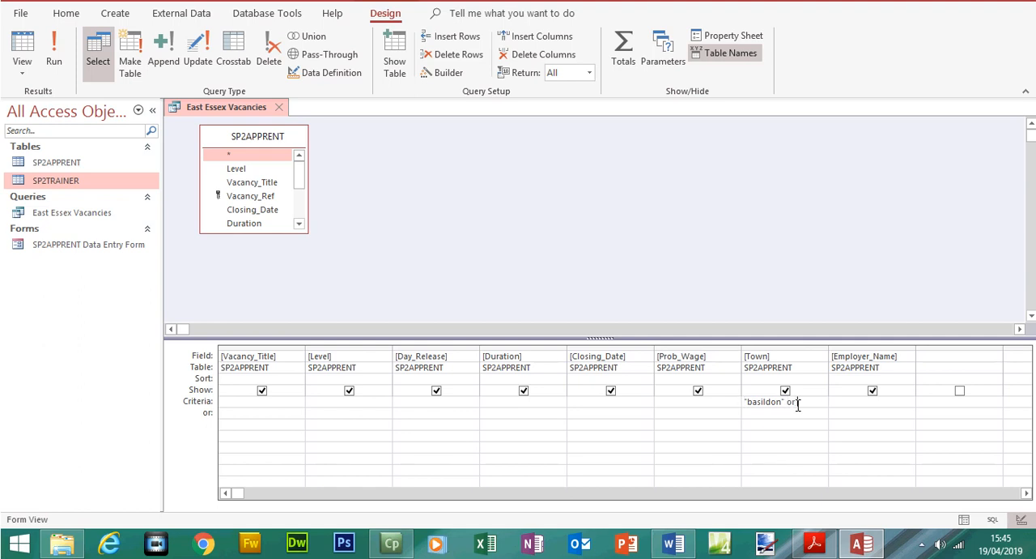
pyautogui.click(816, 546)
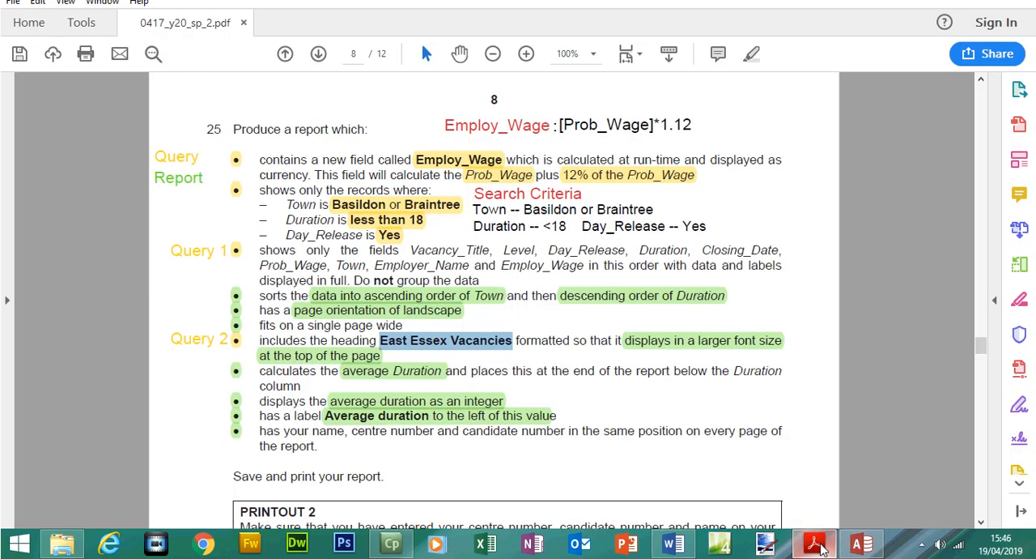
pyautogui.click(816, 546)
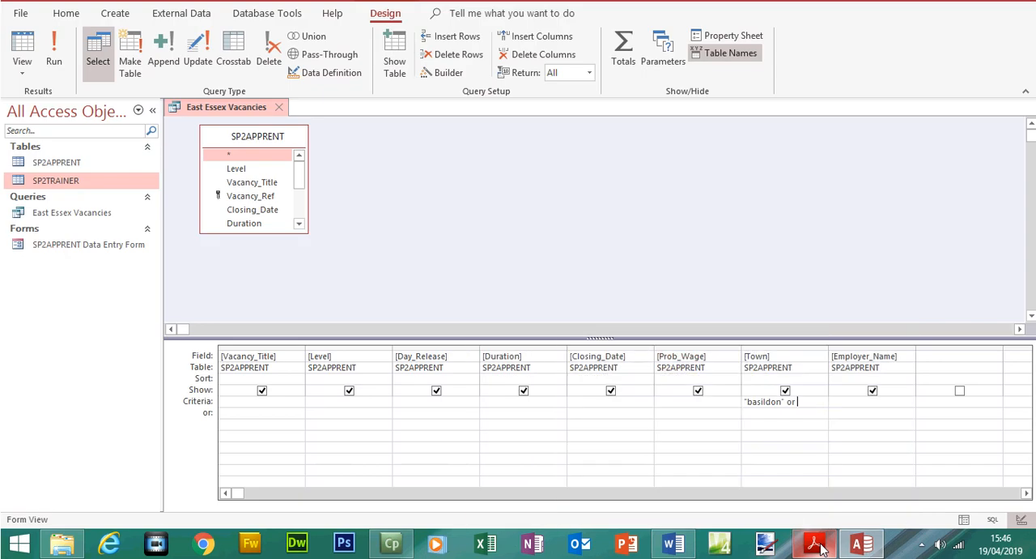
pyautogui.write('braintree')
pyautogui.click(800, 458)
pyautogui.moveTo(828, 349); pyautogui.dragTo(852, 349)
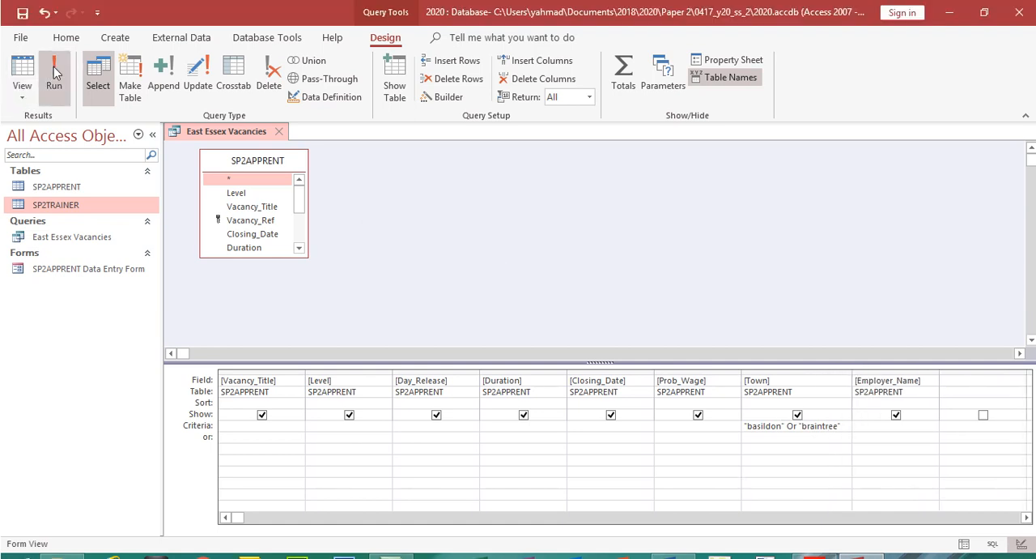
# Run the query and check which towns appear in the Town column and its filter list
pyautogui.click(55, 77)
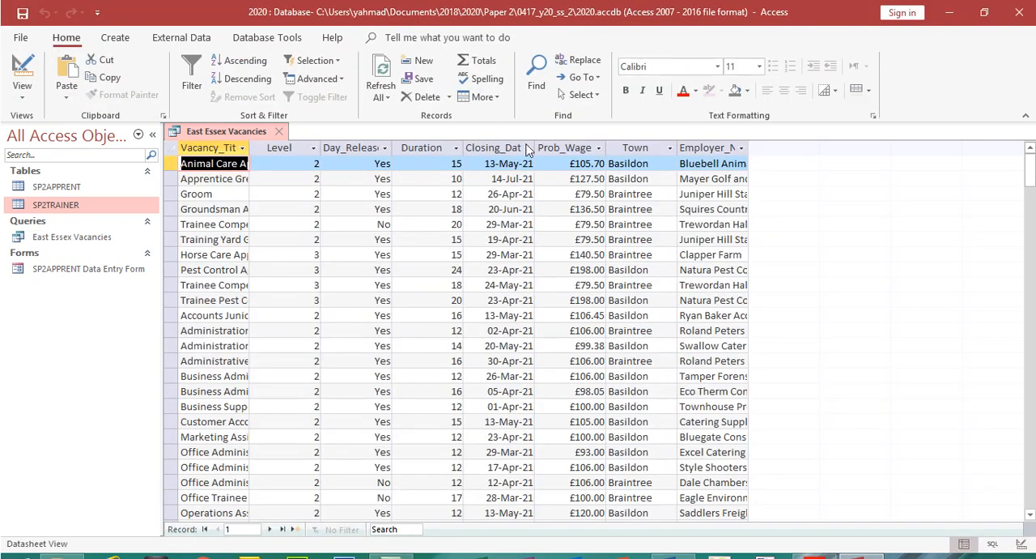
pyautogui.click(650, 147)
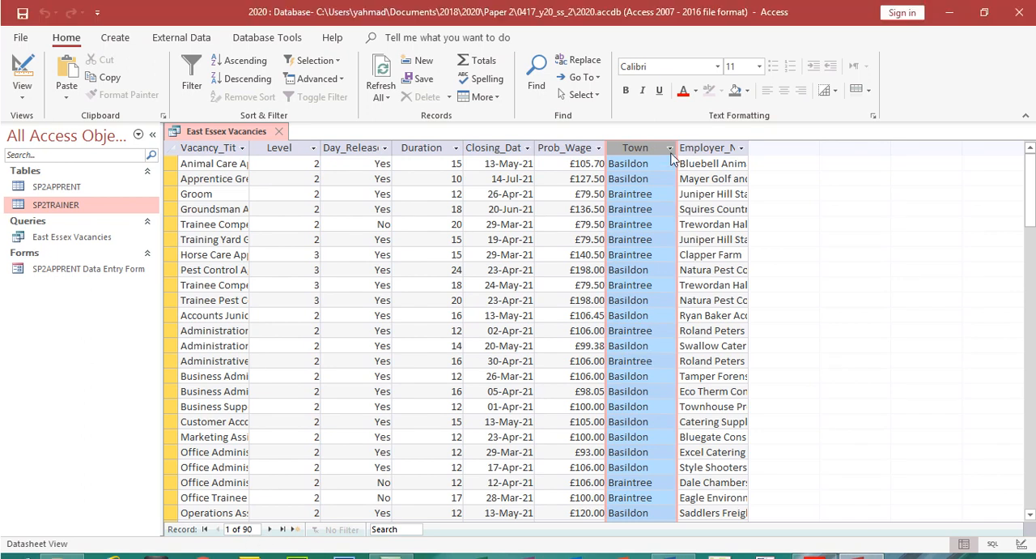
pyautogui.click(669, 123)
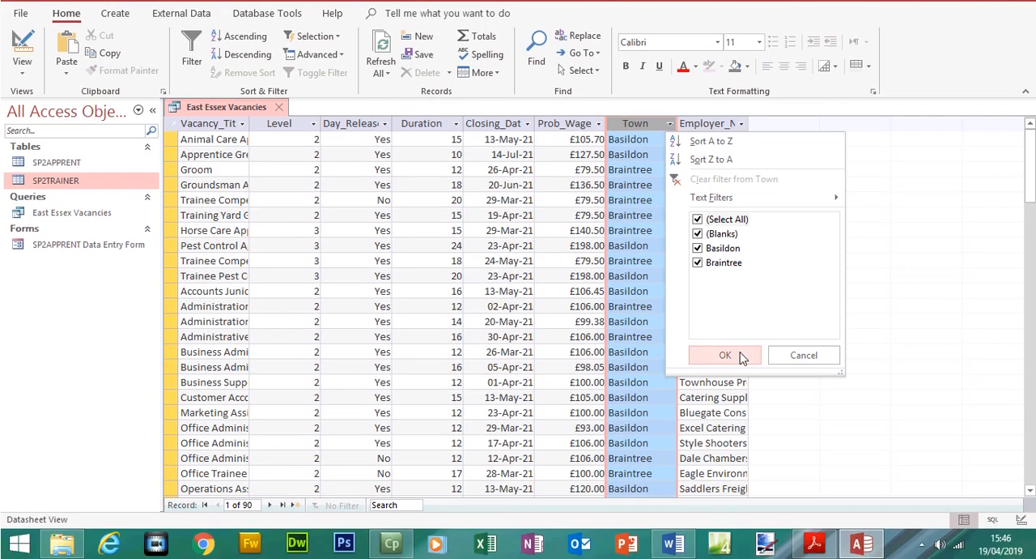
pyautogui.click(742, 357)
# Look up the Duration condition in the exam paper, set the Duration criterion to <18 and run the query
pyautogui.click(815, 543)
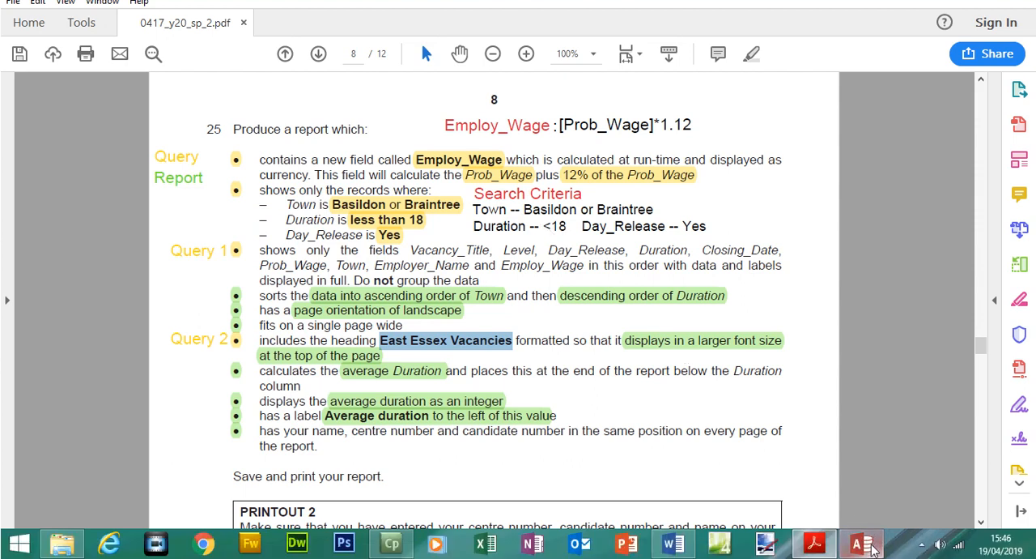
pyautogui.click(870, 547)
pyautogui.click(409, 147)
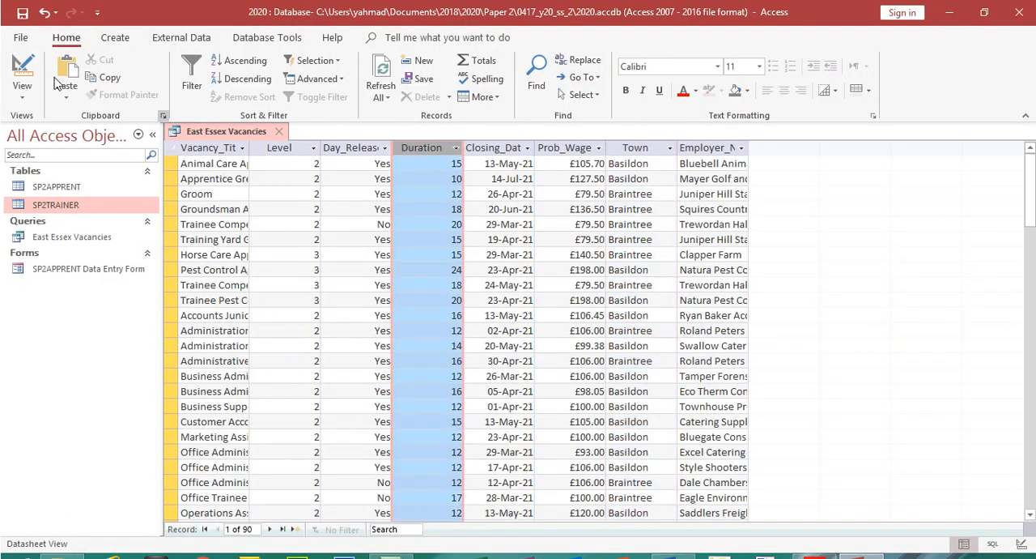
pyautogui.click(22, 73)
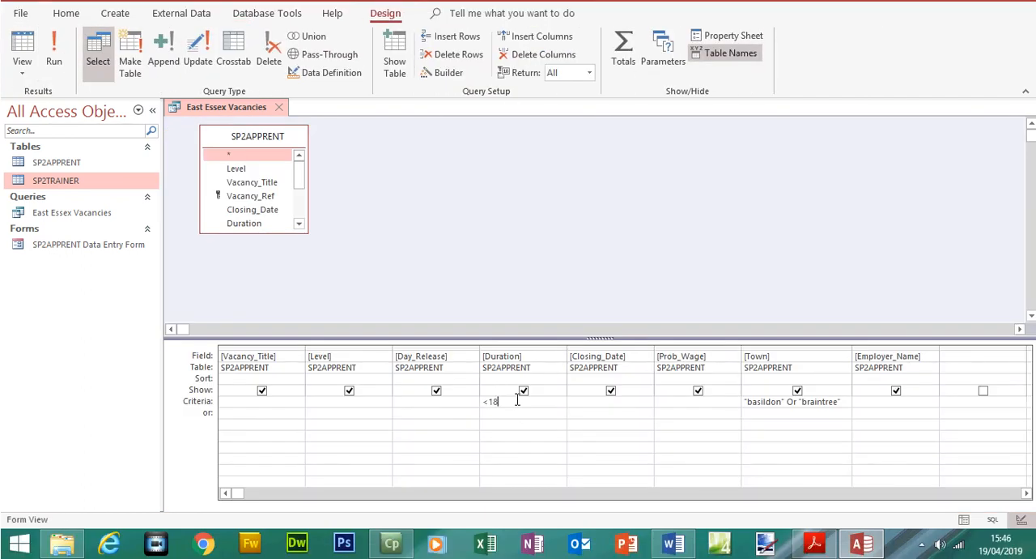
pyautogui.click(496, 404)
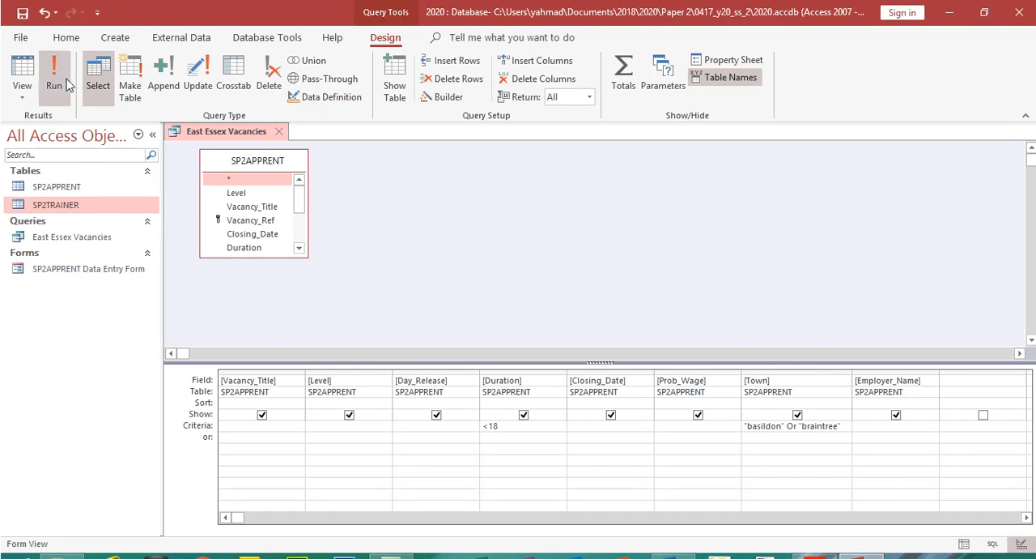
pyautogui.click(67, 85)
pyautogui.click(441, 147)
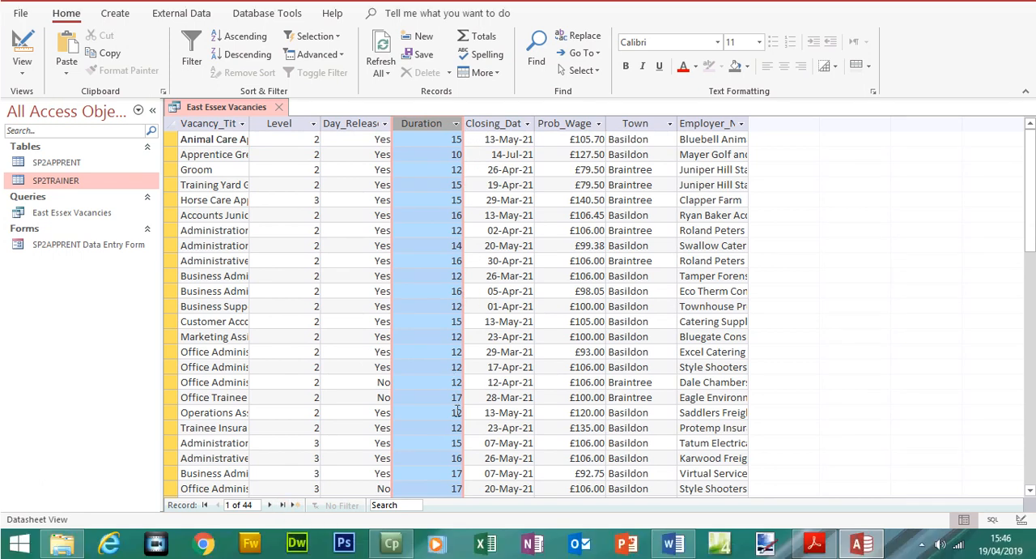
# Look up the Day_Release condition in the exam paper and set the Day_Release criterion to yes in the query's design
pyautogui.click(814, 543)
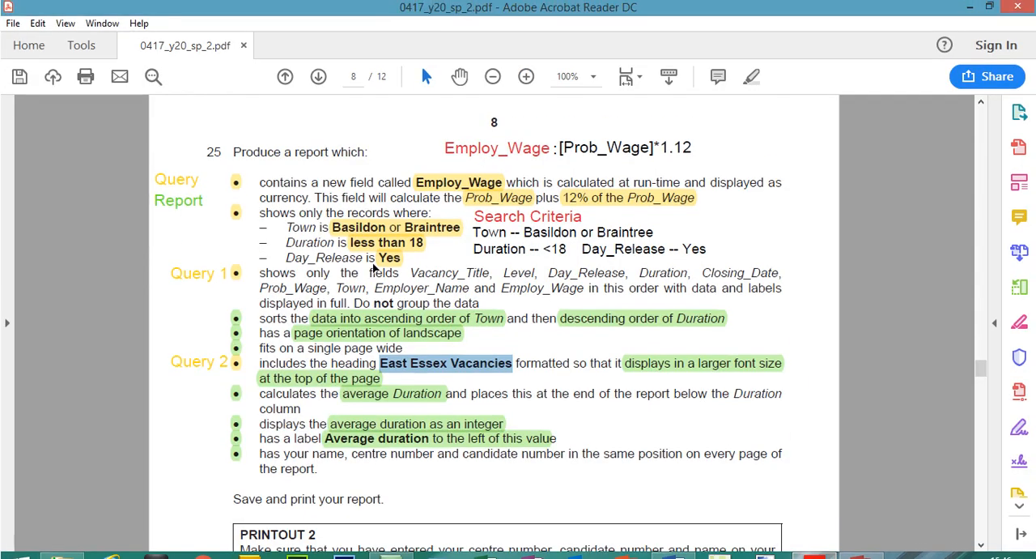
pyautogui.click(384, 239)
pyautogui.click(861, 544)
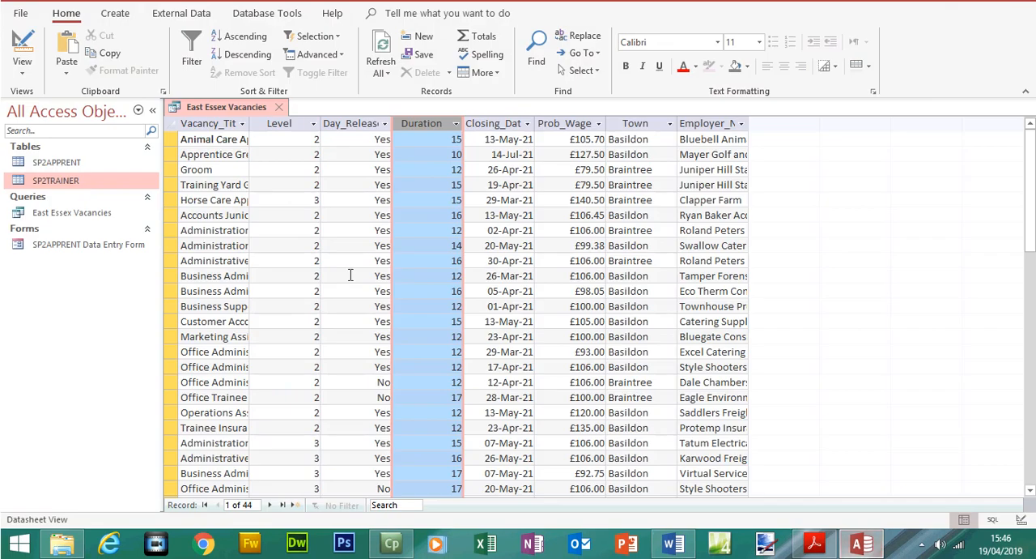
pyautogui.click(335, 147)
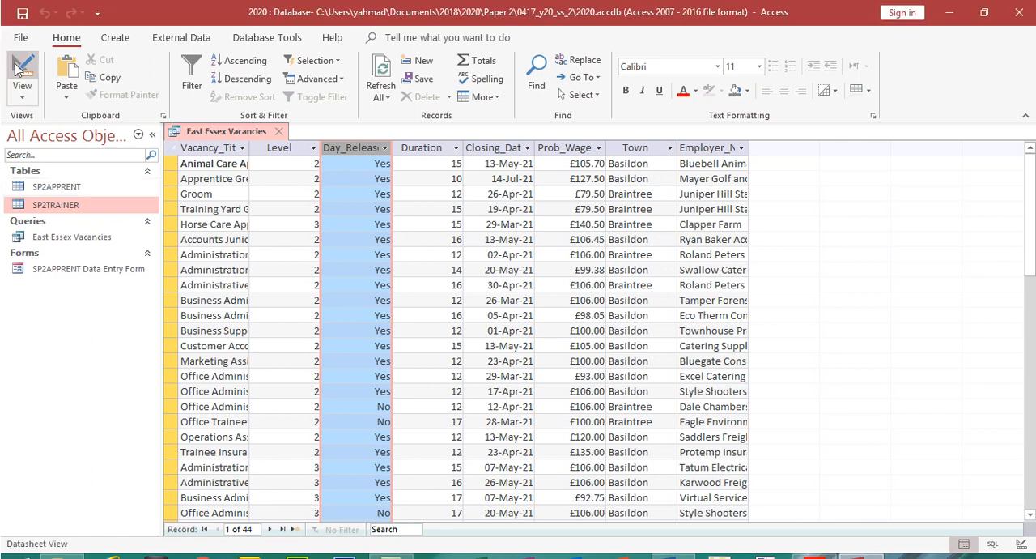
pyautogui.click(22, 42)
pyautogui.write('yes')
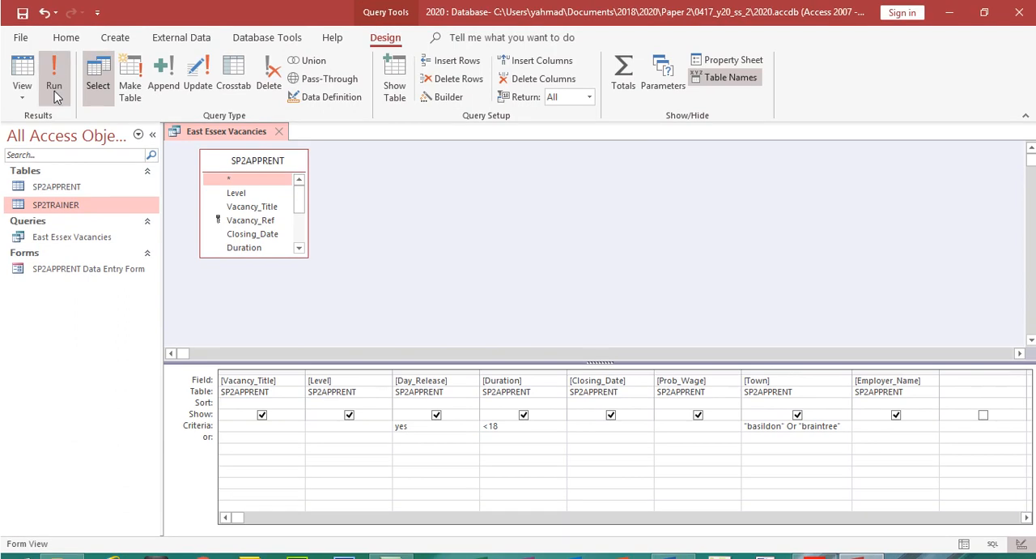
# Run the East Essex Vacancies query, go through its first and last records, and check the Day_Release, Duration and Town columns against the criteria
pyautogui.click(55, 60)
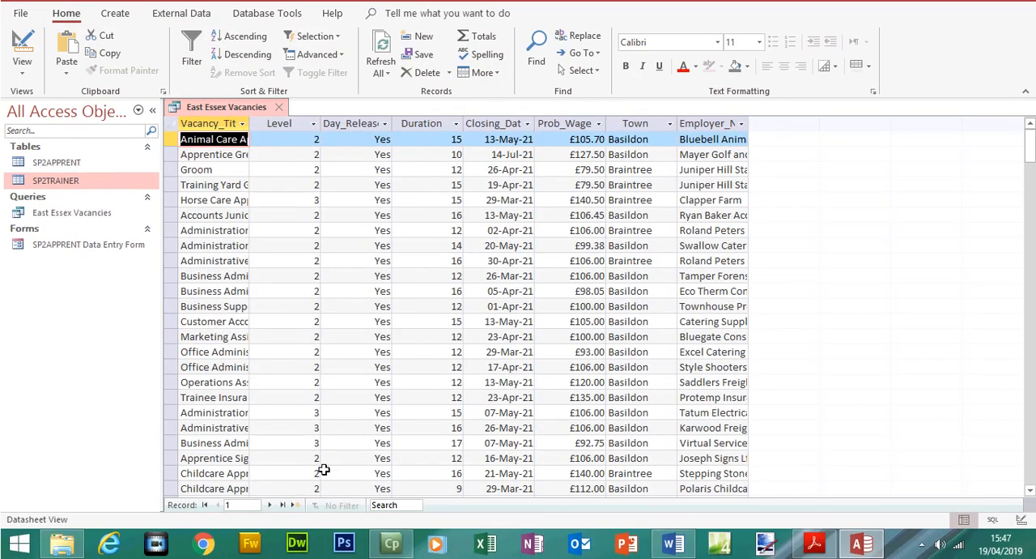
pyautogui.click(283, 504)
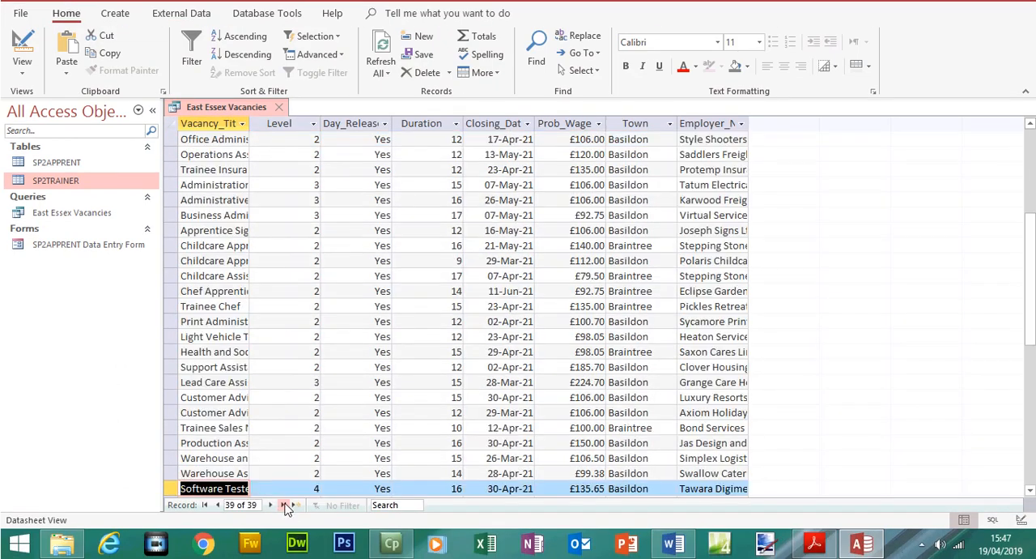
pyautogui.click(204, 504)
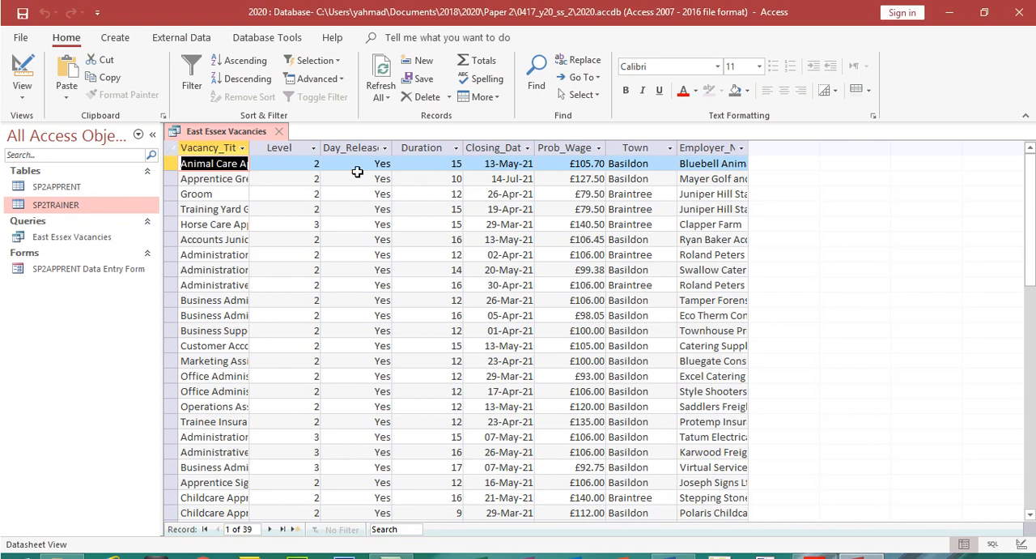
pyautogui.click(358, 124)
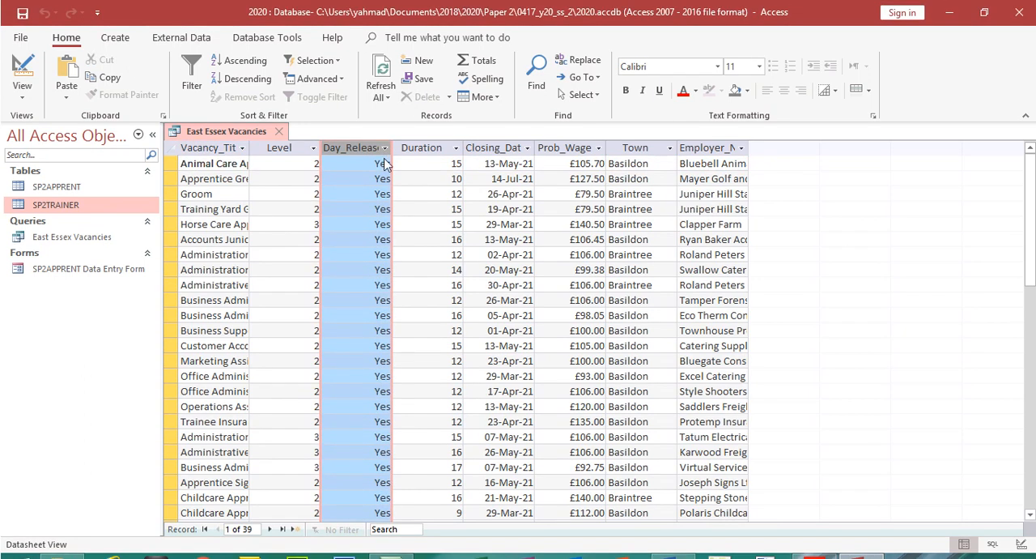
pyautogui.click(385, 149)
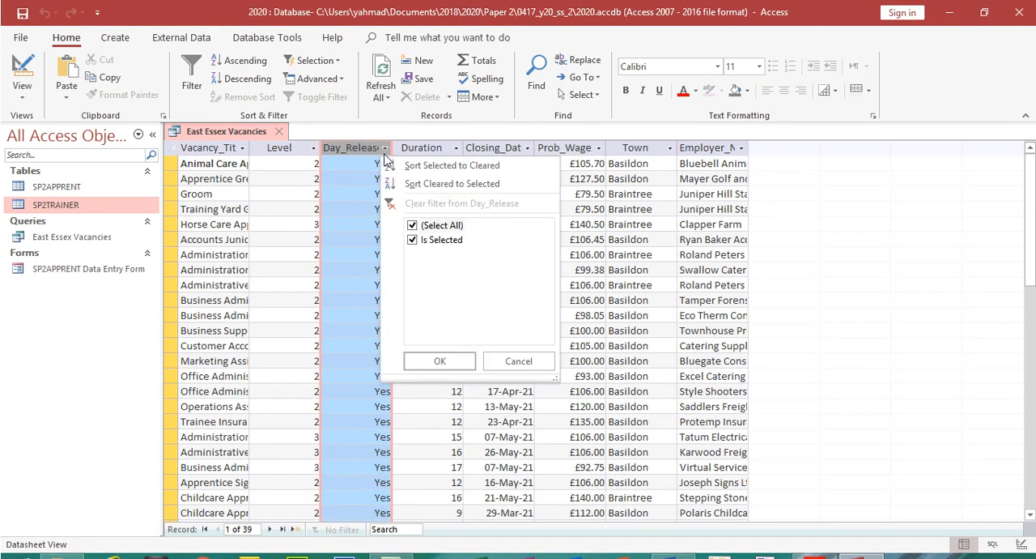
pyautogui.click(385, 151)
pyautogui.click(433, 148)
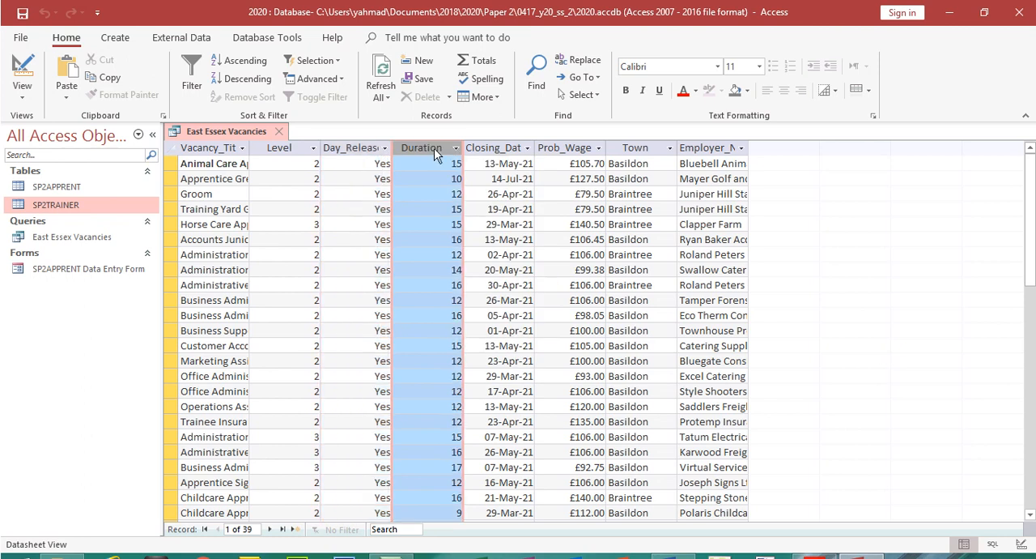
pyautogui.click(644, 148)
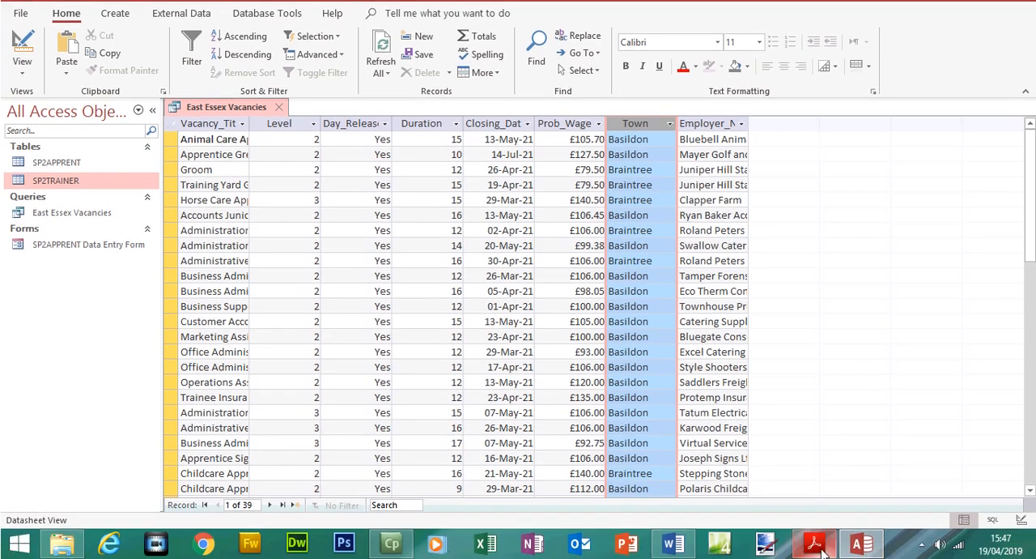
# Switch to the exam paper in Acrobat Reader and examine the Employ_Wage field requirement and its annotated formula in Step 25
pyautogui.click(814, 543)
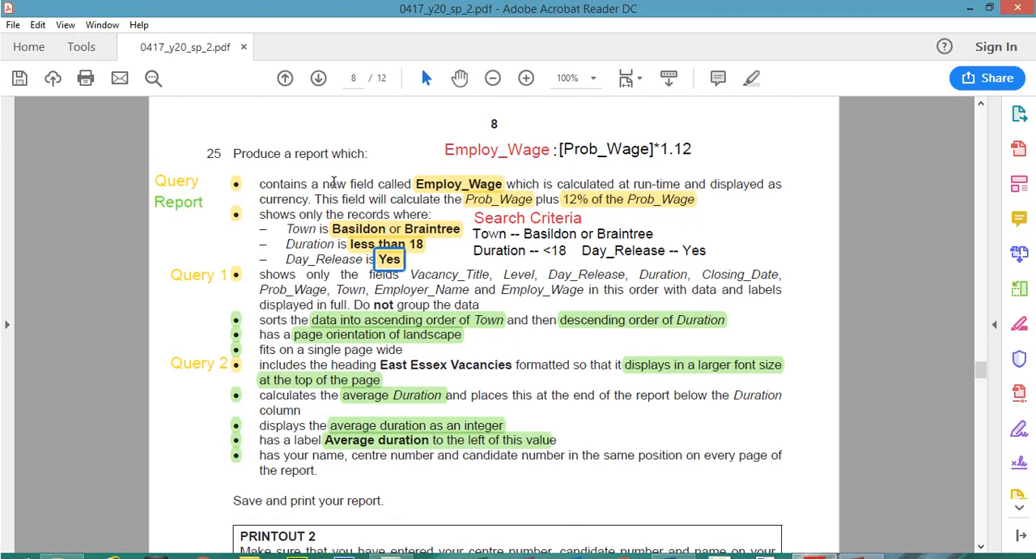
pyautogui.click(335, 159)
pyautogui.click(460, 152)
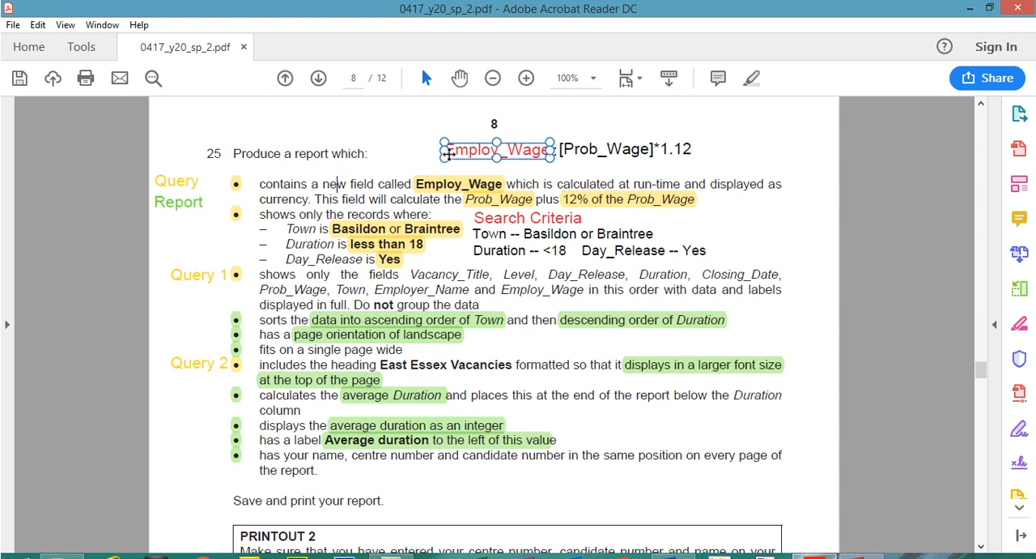
pyautogui.click(511, 160)
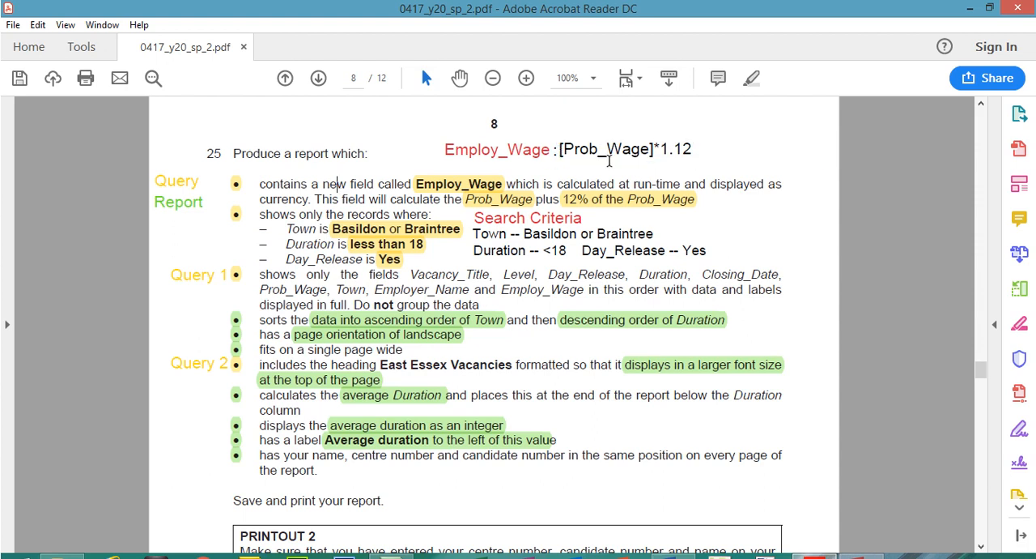
pyautogui.click(662, 152)
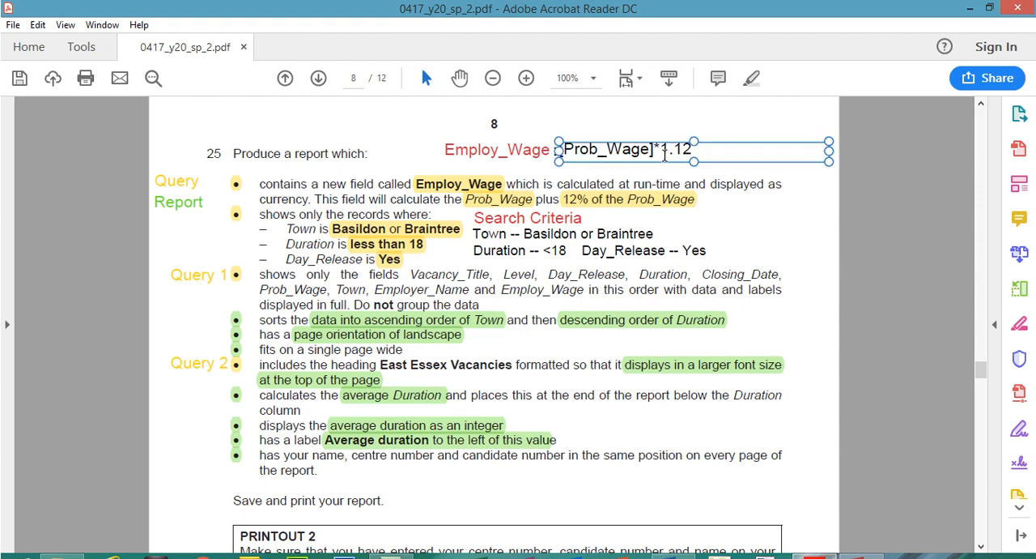
pyautogui.click(695, 163)
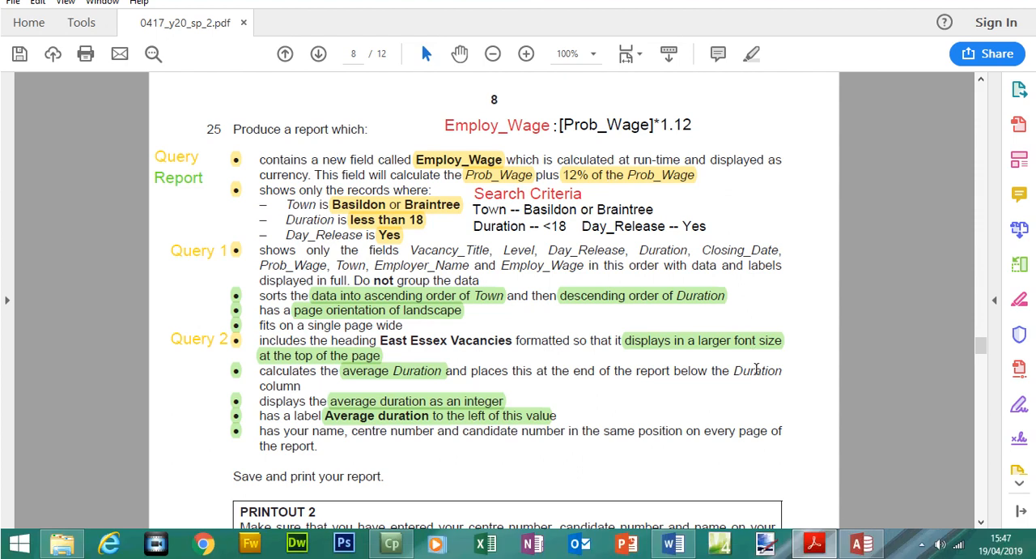
# Return to the query's design in Access and widen the empty column after Employer_Name in the design grid
pyautogui.click(855, 547)
pyautogui.click(23, 71)
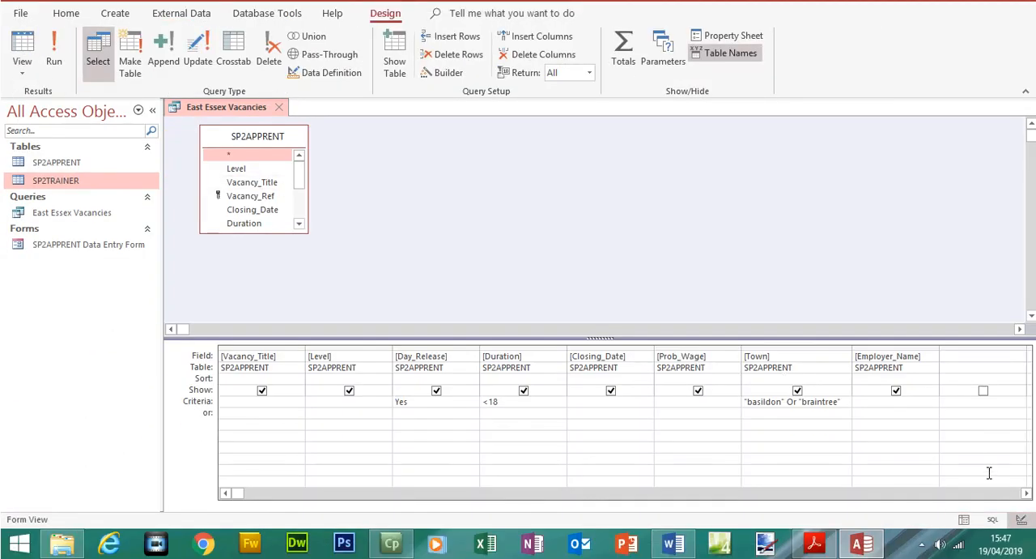
pyautogui.click(1027, 494)
pyautogui.click(1027, 494)
pyautogui.click(1026, 494)
pyautogui.click(1026, 494)
pyautogui.click(667, 358)
pyautogui.moveTo(677, 343); pyautogui.dragTo(786, 343)
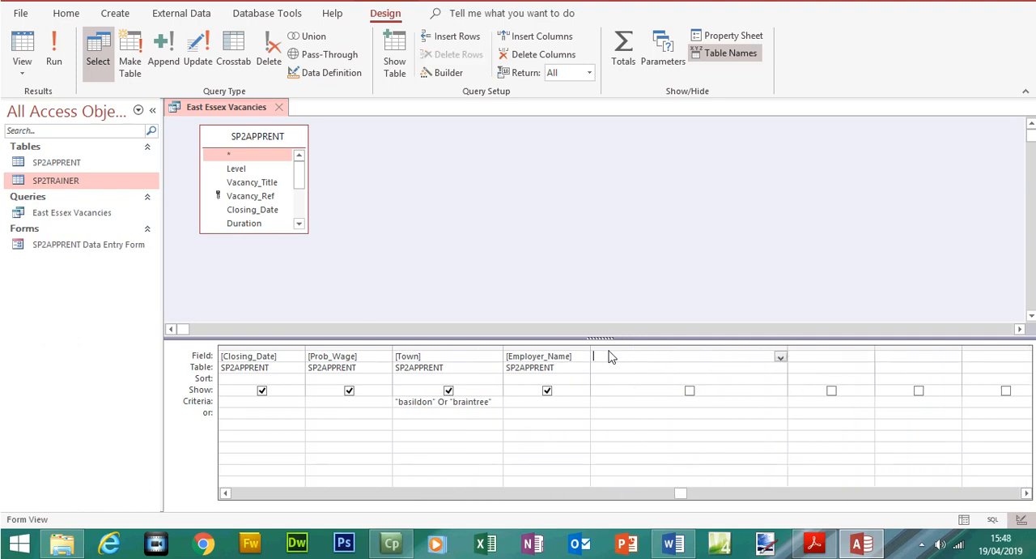
# Start a calculated field in the empty column after Employer_Name with the name Employ_Wage: as given in the exam paper
pyautogui.click(861, 548)
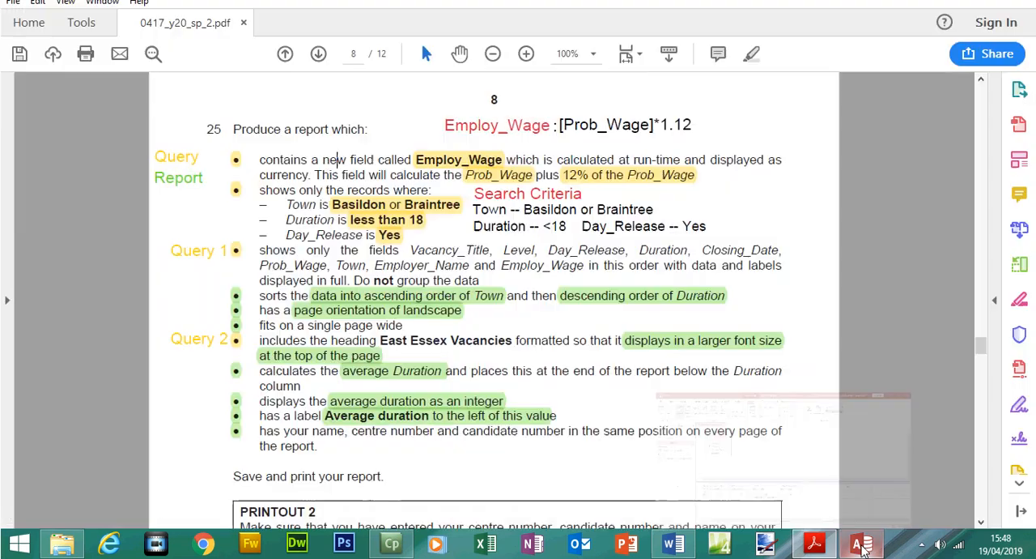
pyautogui.click(817, 548)
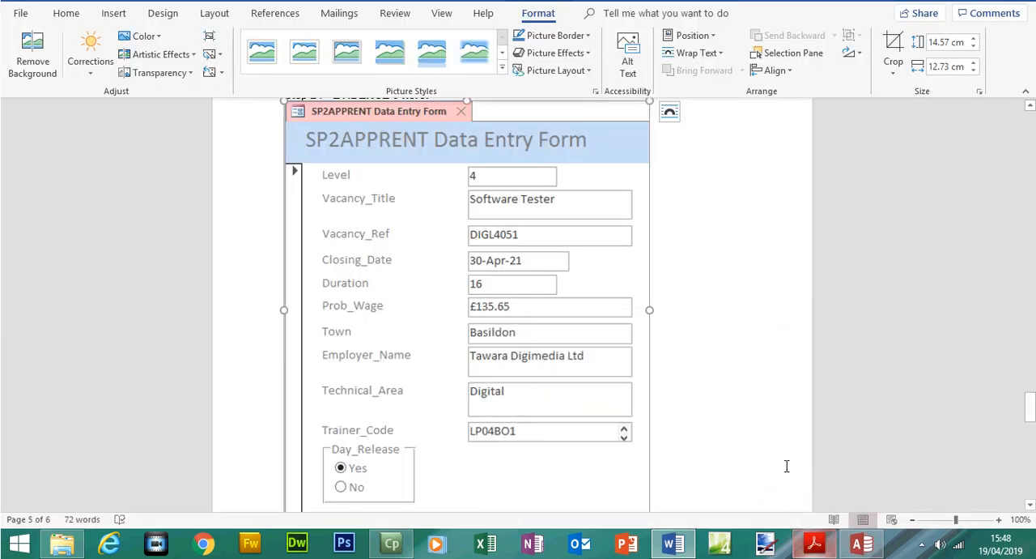
pyautogui.click(860, 550)
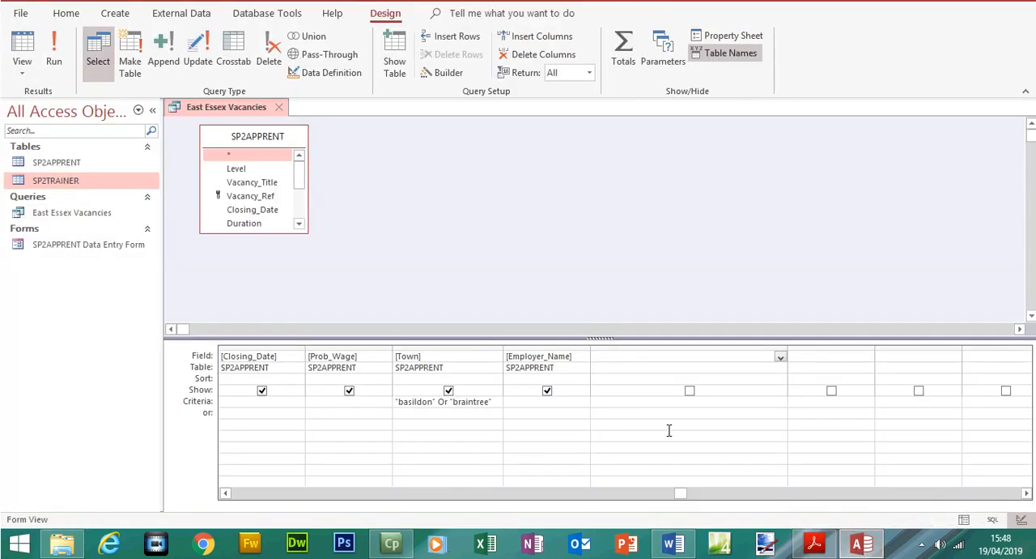
pyautogui.hotkey('shift', 'Right')
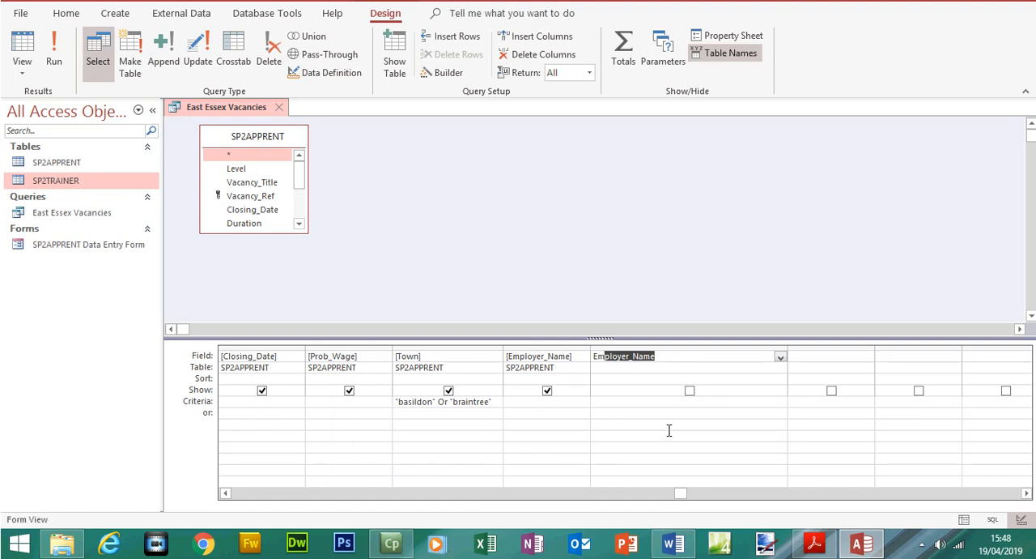
pyautogui.write('u')
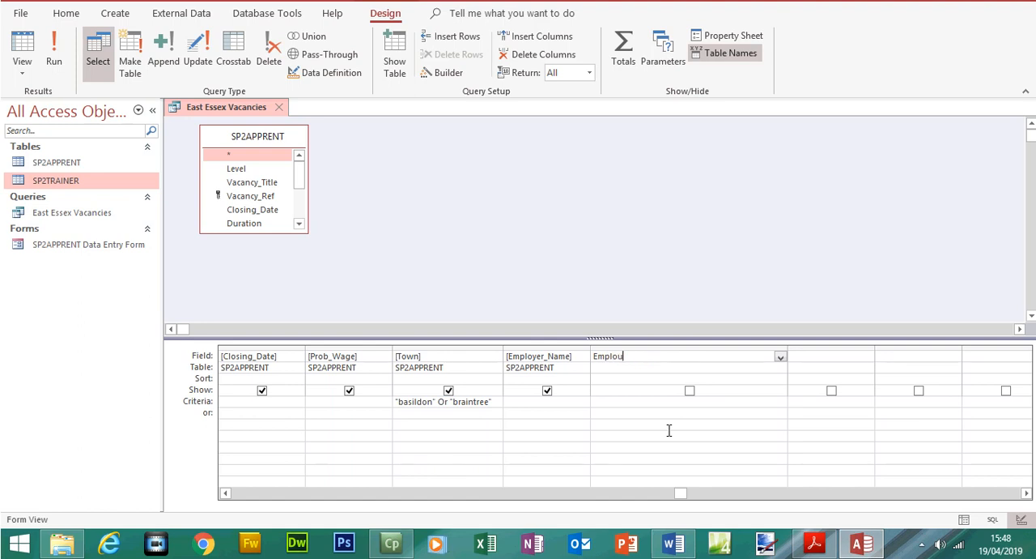
pyautogui.write('y_W')
pyautogui.click(814, 543)
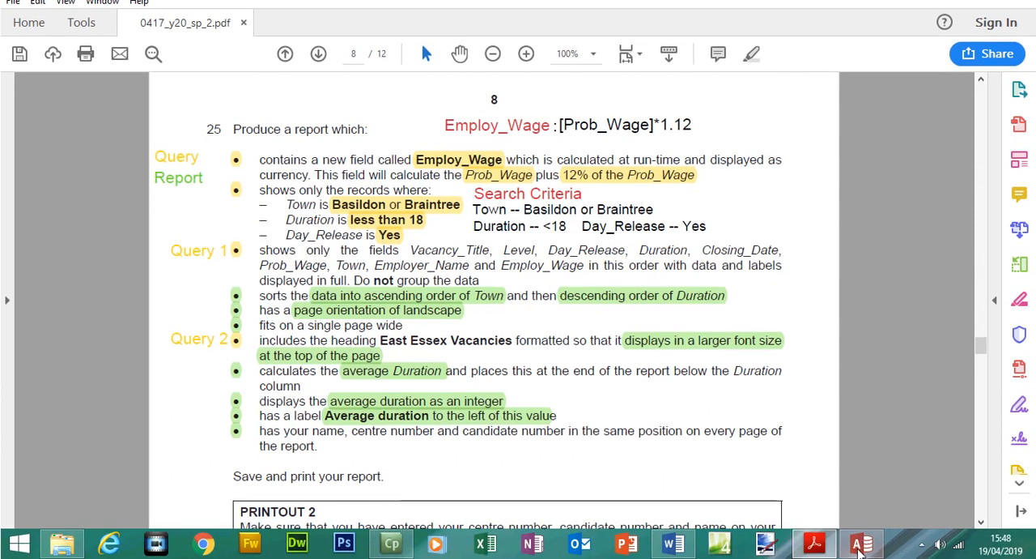
pyautogui.click(861, 548)
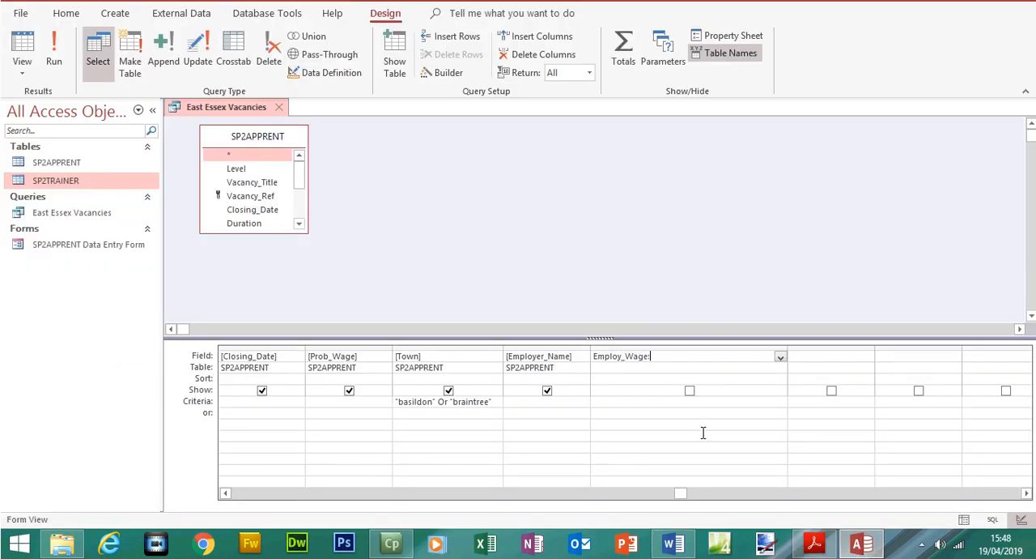
# Enlarge the SP2APPRENT field list to show more fields and add [prob_wage] to the Employ_Wage expression
pyautogui.click(815, 543)
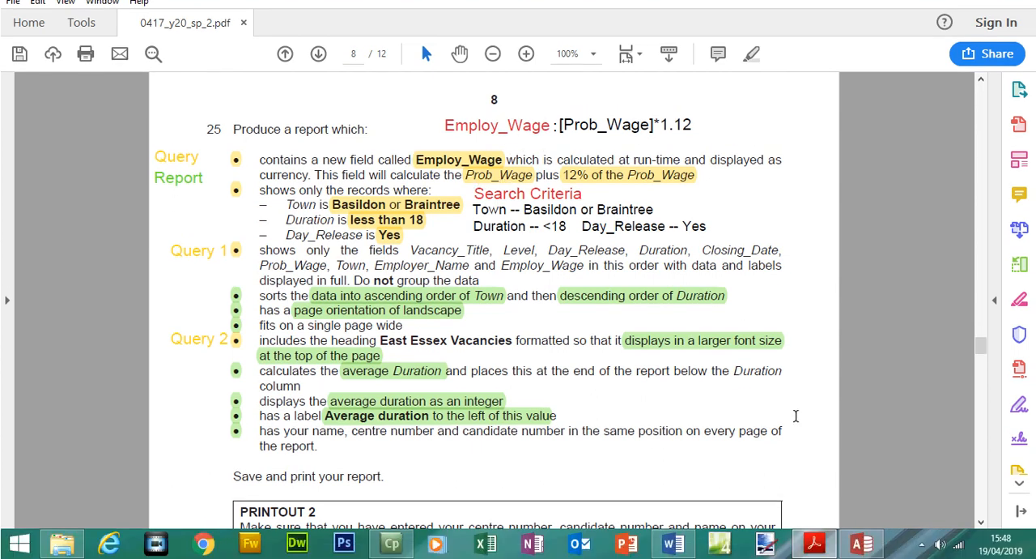
pyautogui.click(861, 541)
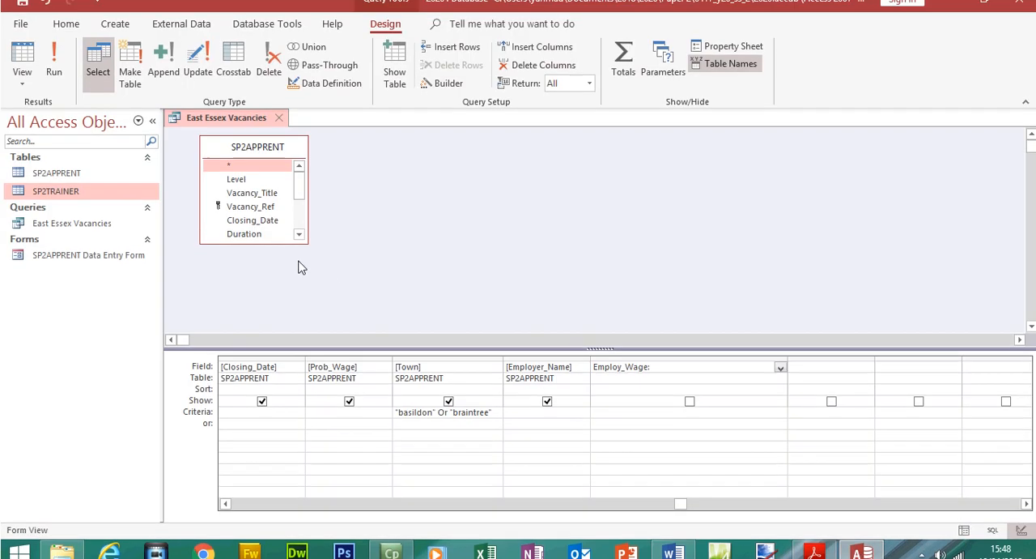
pyautogui.moveTo(307, 233); pyautogui.dragTo(305, 308)
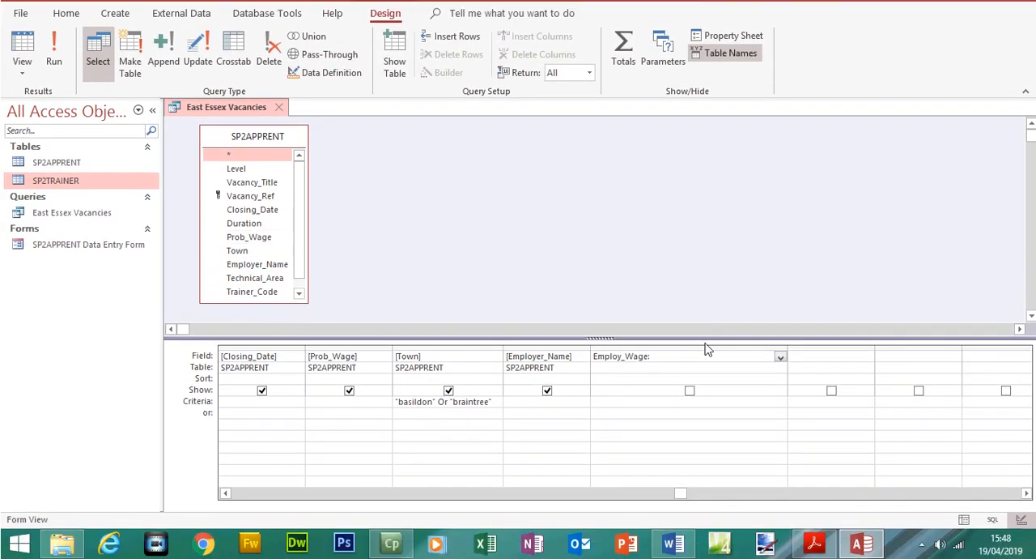
pyautogui.click(684, 364)
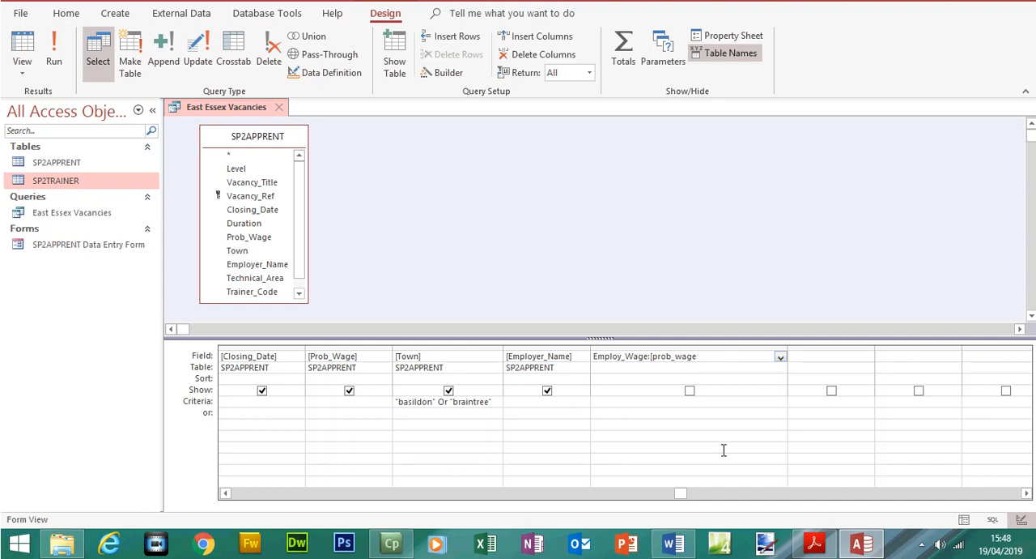
# Look up the 12% increase in the exam paper and complete the Employ_Wage expression with *1.12
pyautogui.click(814, 542)
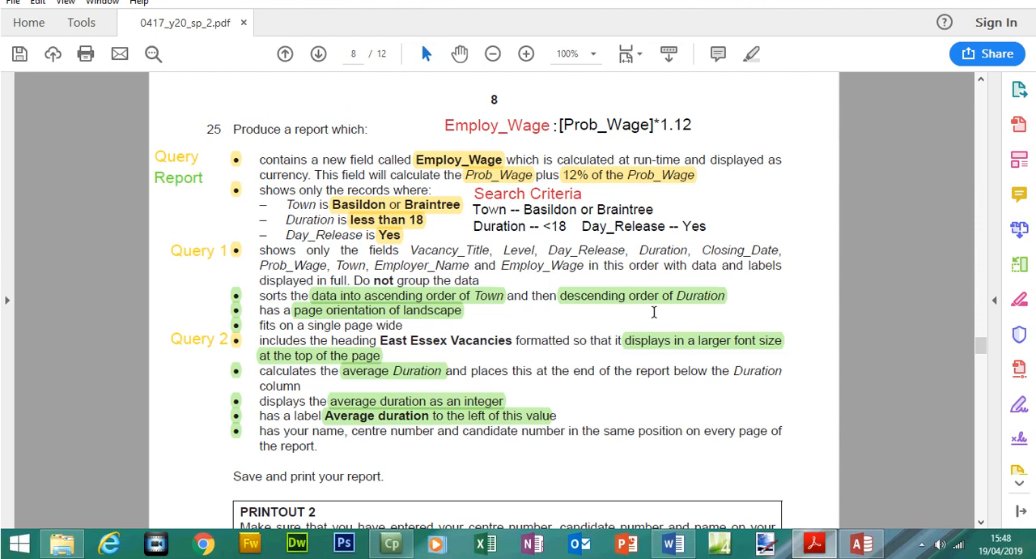
pyautogui.click(671, 155)
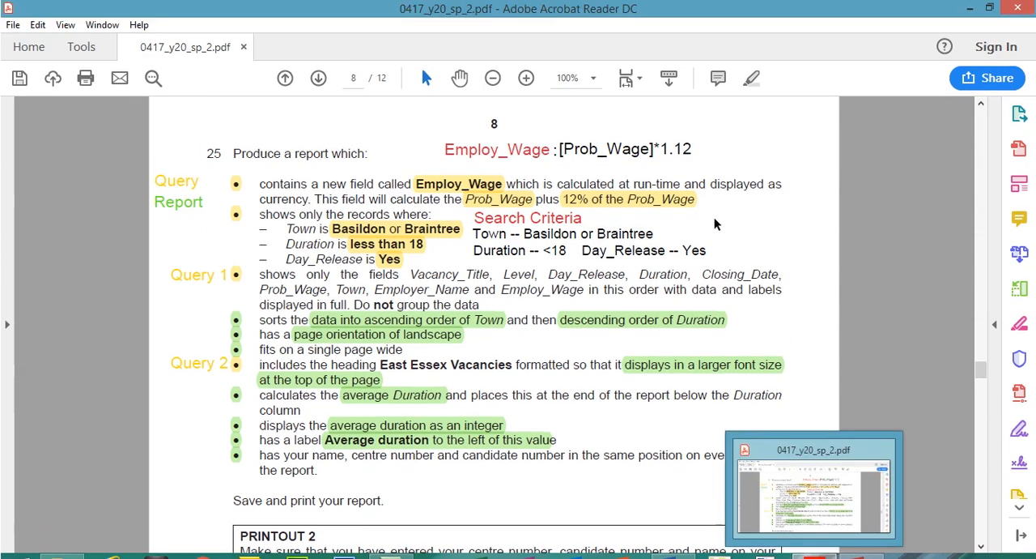
pyautogui.click(669, 147)
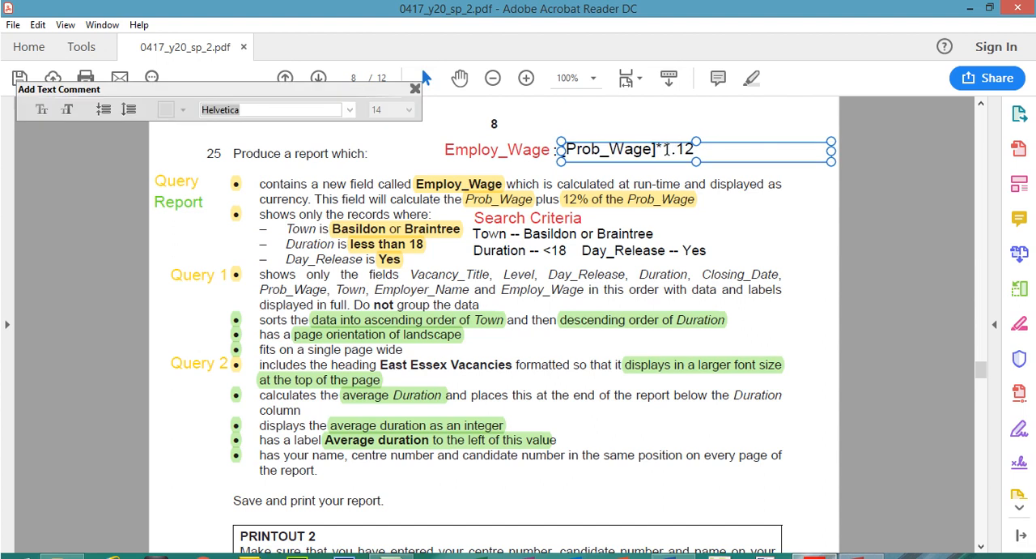
pyautogui.click(484, 108)
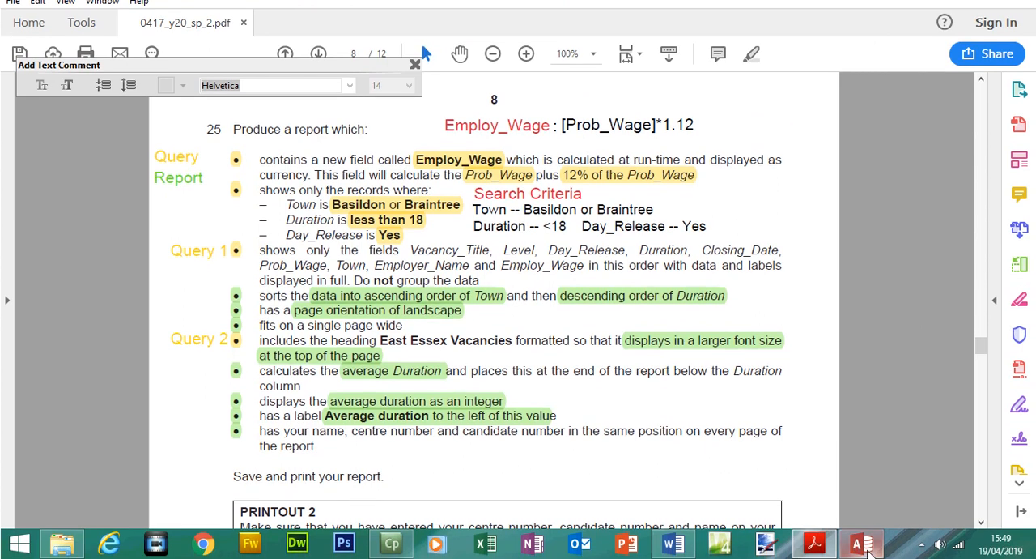
pyautogui.click(861, 543)
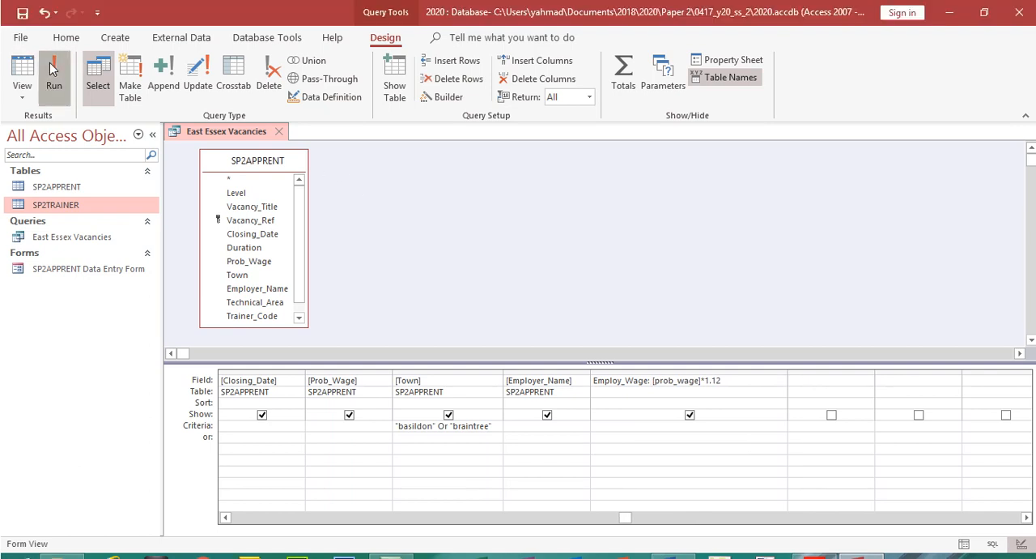
# Run the query, compare the first record's Prob_Wage and Employ_Wage values, and return to the query's design
pyautogui.click(51, 42)
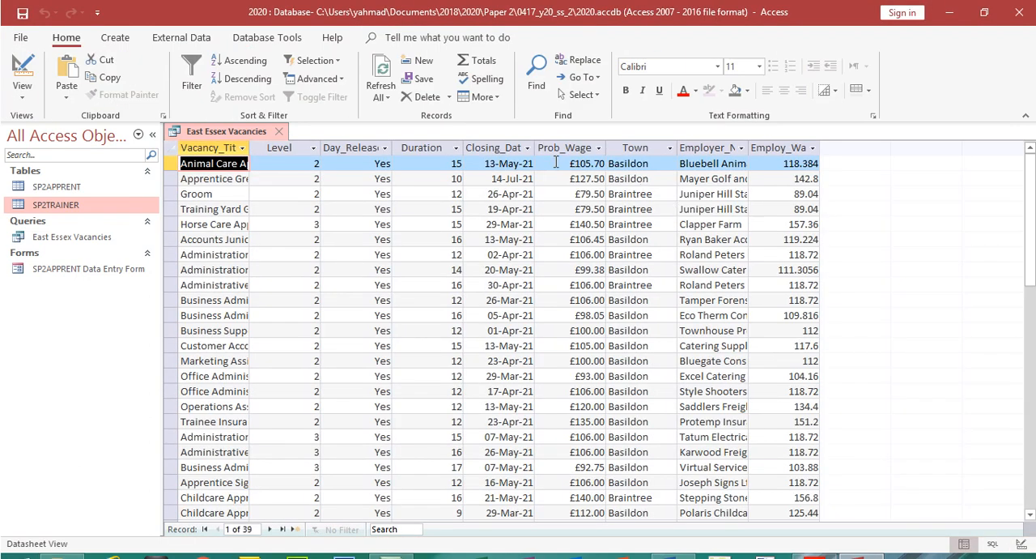
pyautogui.click(585, 163)
pyautogui.doubleClick(584, 162)
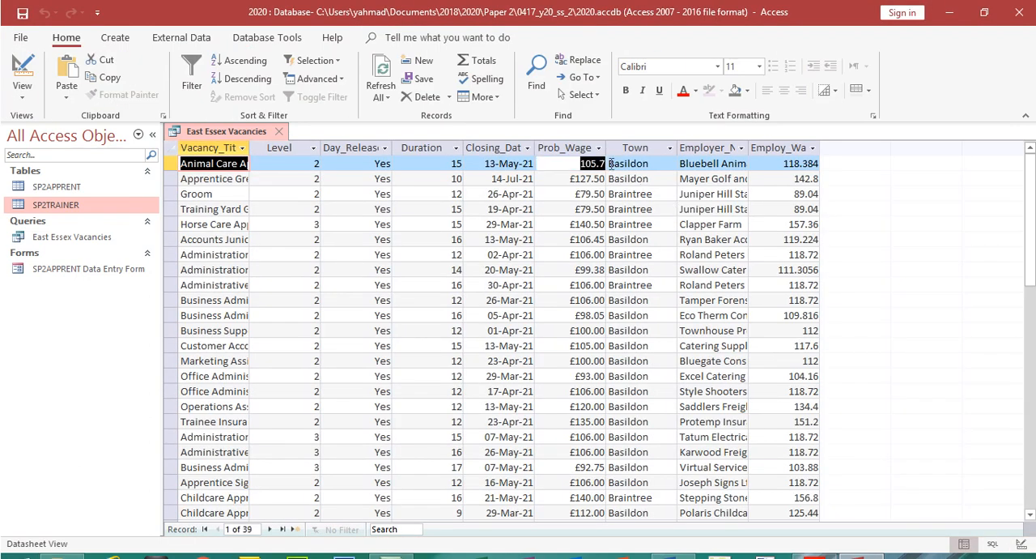
pyautogui.click(799, 166)
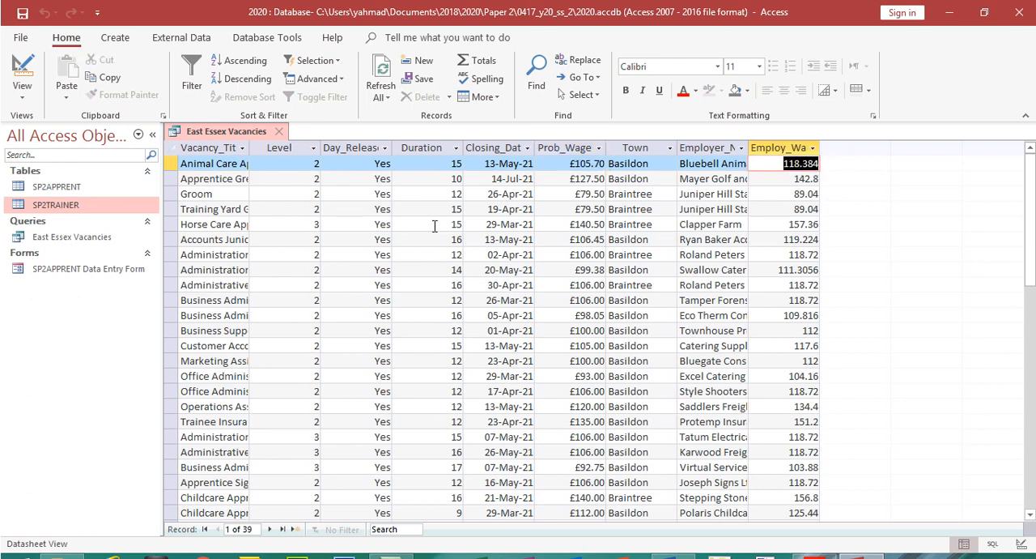
pyautogui.click(37, 65)
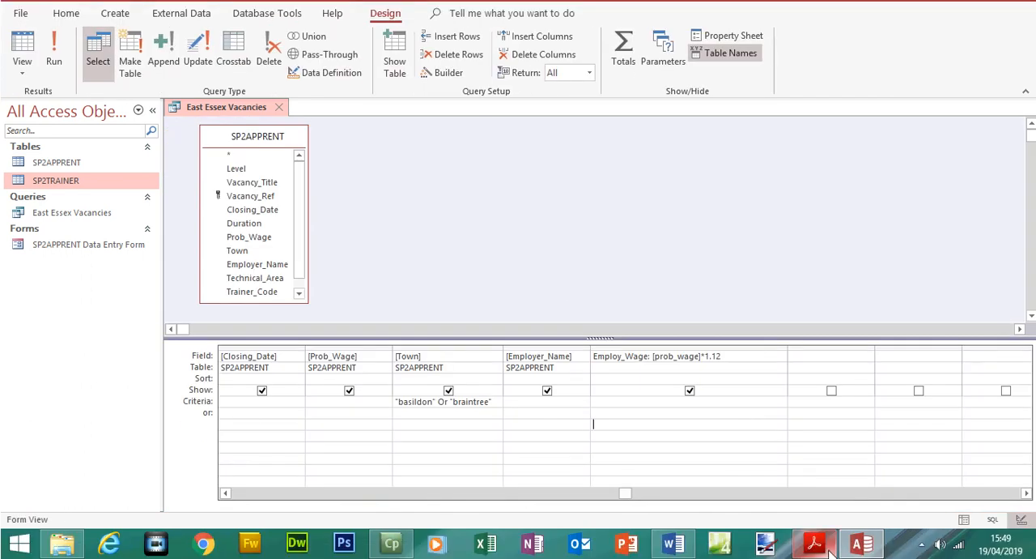
# Look up the currency display requirement in the exam paper's Task 3 introduction and return to the query design
pyautogui.click(828, 549)
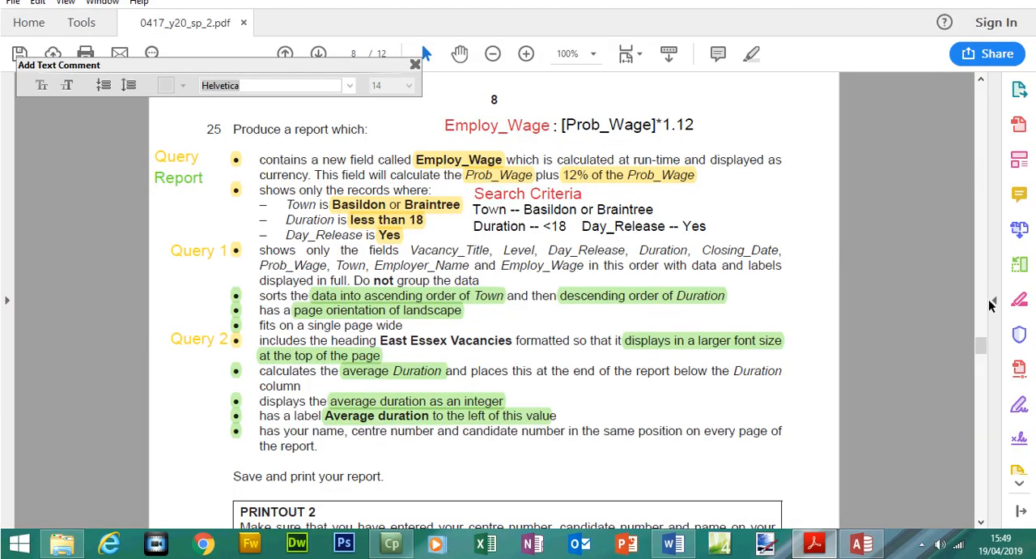
pyautogui.moveTo(978, 354); pyautogui.dragTo(979, 273)
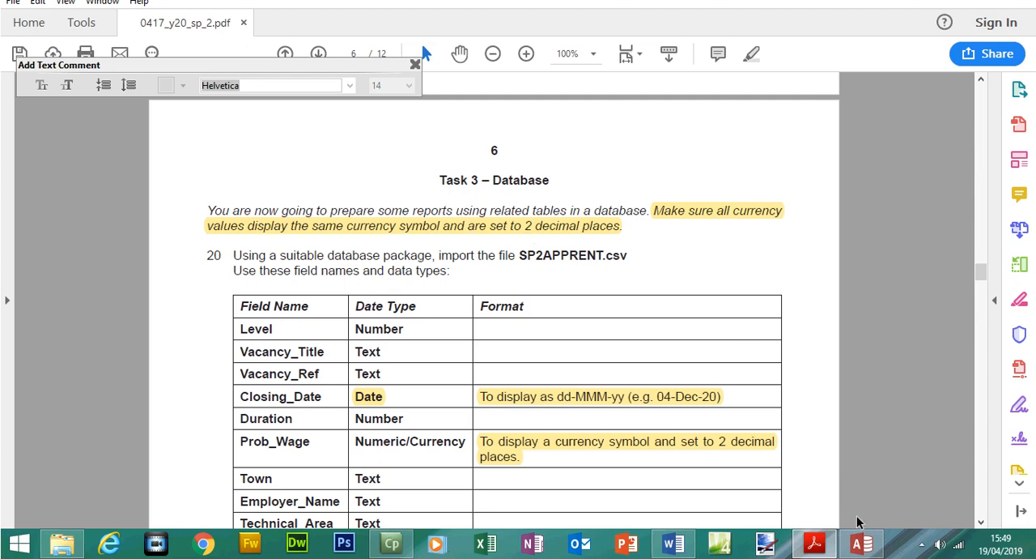
pyautogui.click(861, 543)
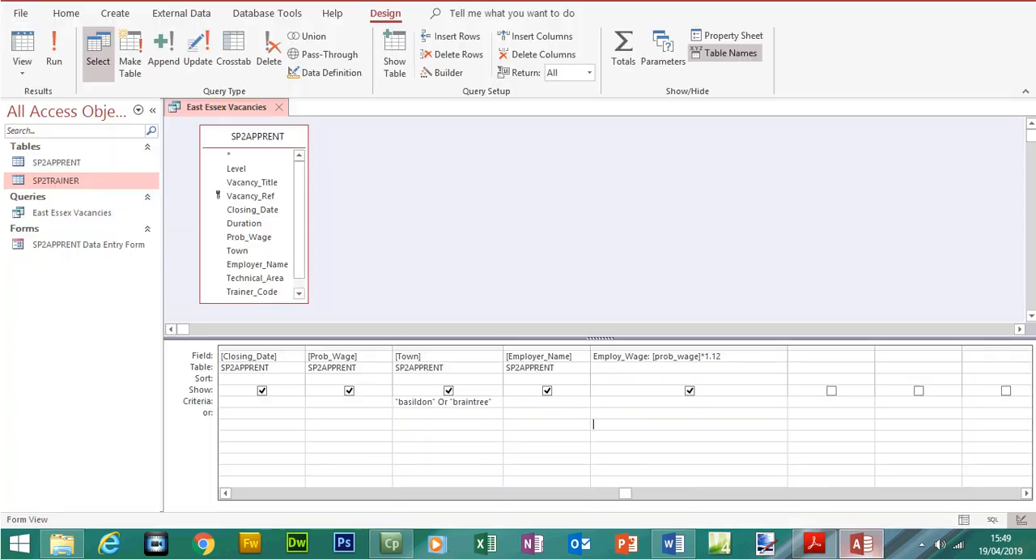
# Set the Employ_Wage field's format to Currency with 2 decimal places and close its properties
pyautogui.click(621, 358)
pyautogui.click(706, 37)
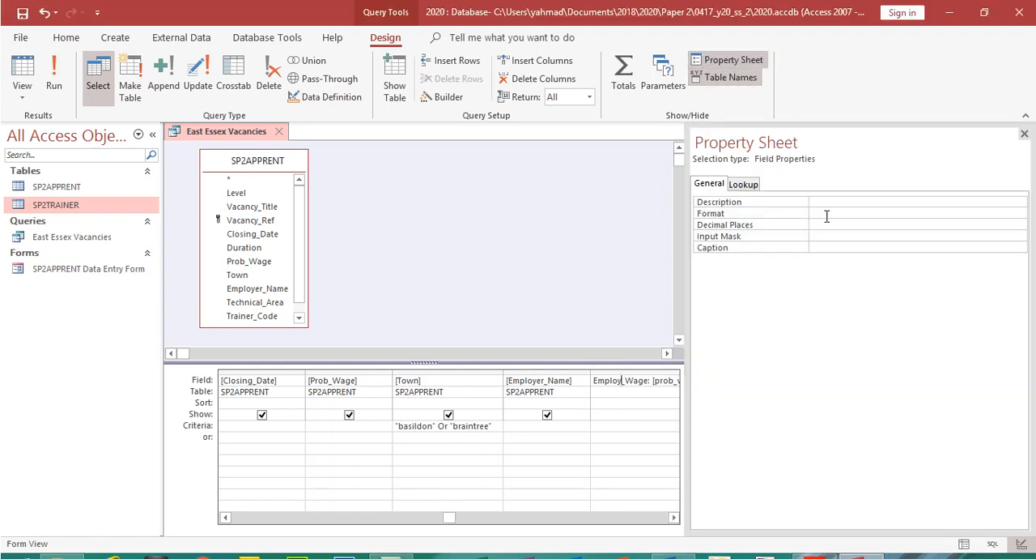
pyautogui.click(920, 213)
pyautogui.click(1020, 213)
pyautogui.click(992, 235)
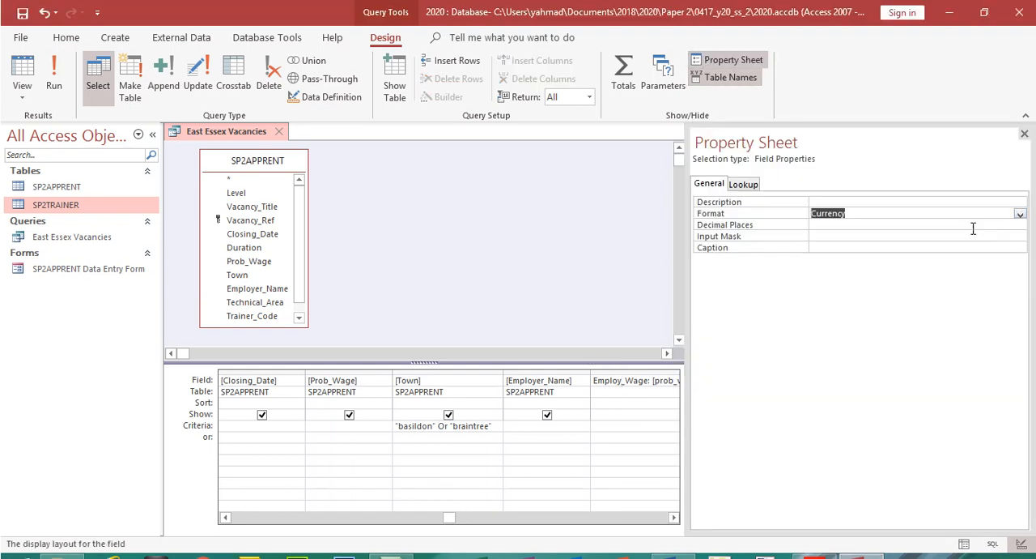
pyautogui.click(971, 226)
pyautogui.click(1020, 226)
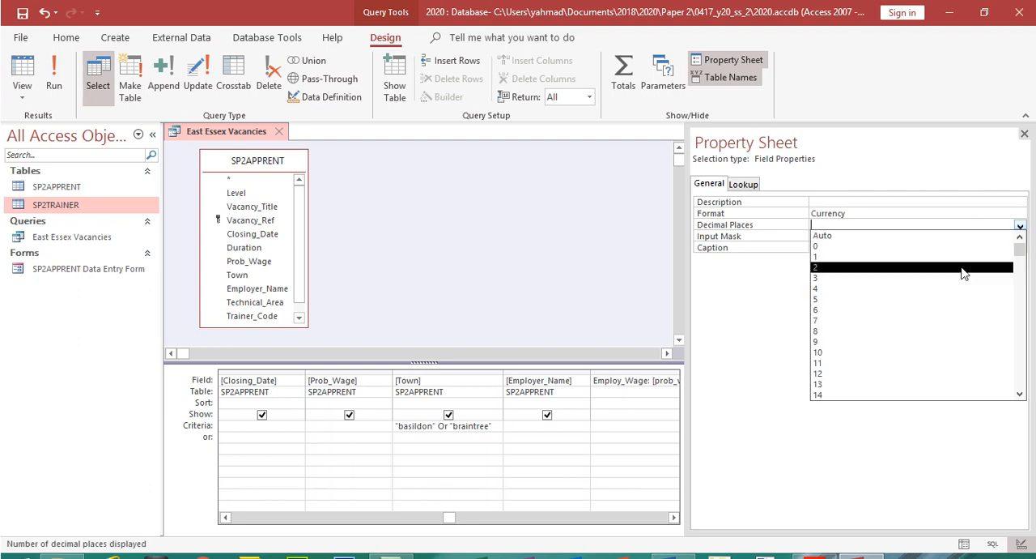
pyautogui.click(963, 268)
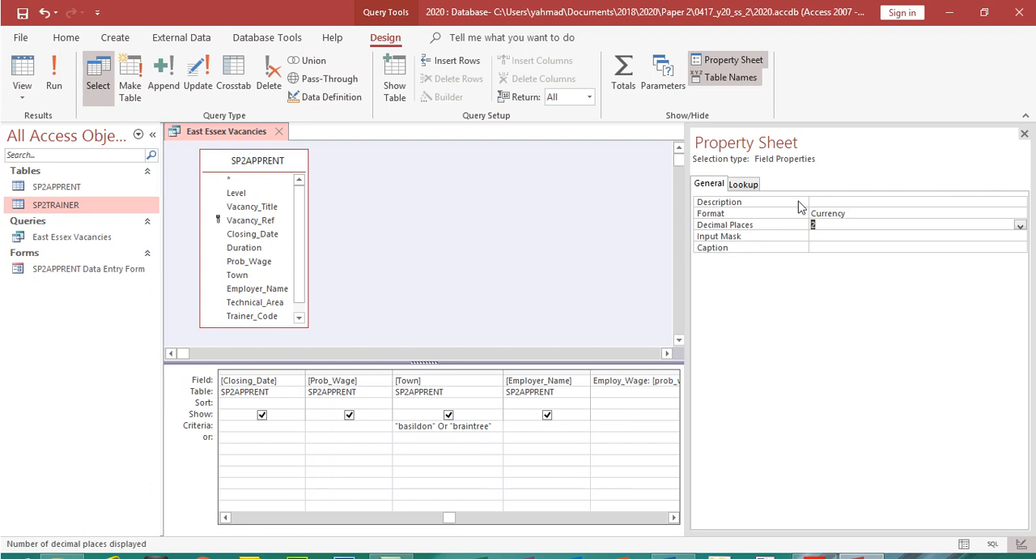
pyautogui.click(1024, 133)
# Run the query and compare the currency formatting of the Prob_Wage and Employ_Wage columns
pyautogui.click(54, 81)
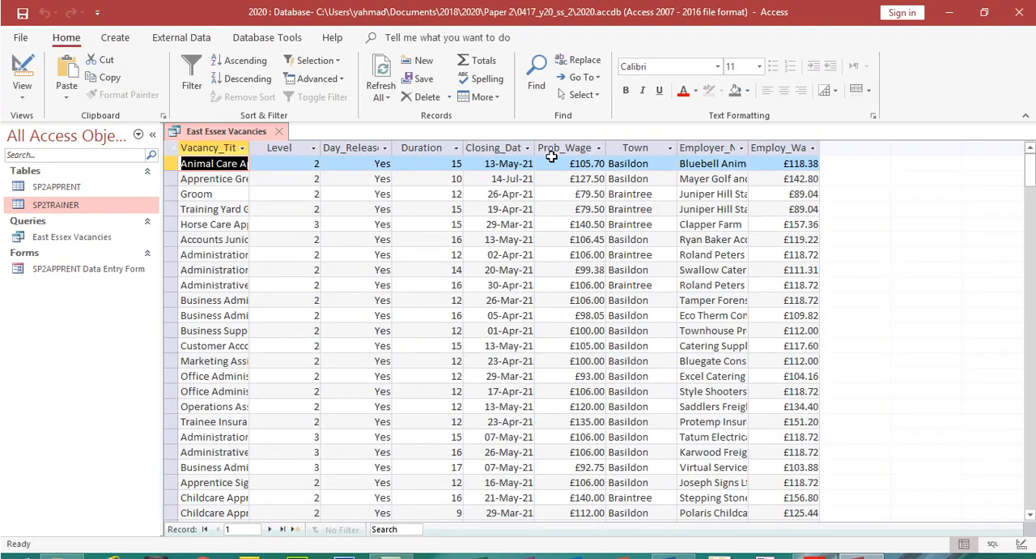
pyautogui.click(559, 154)
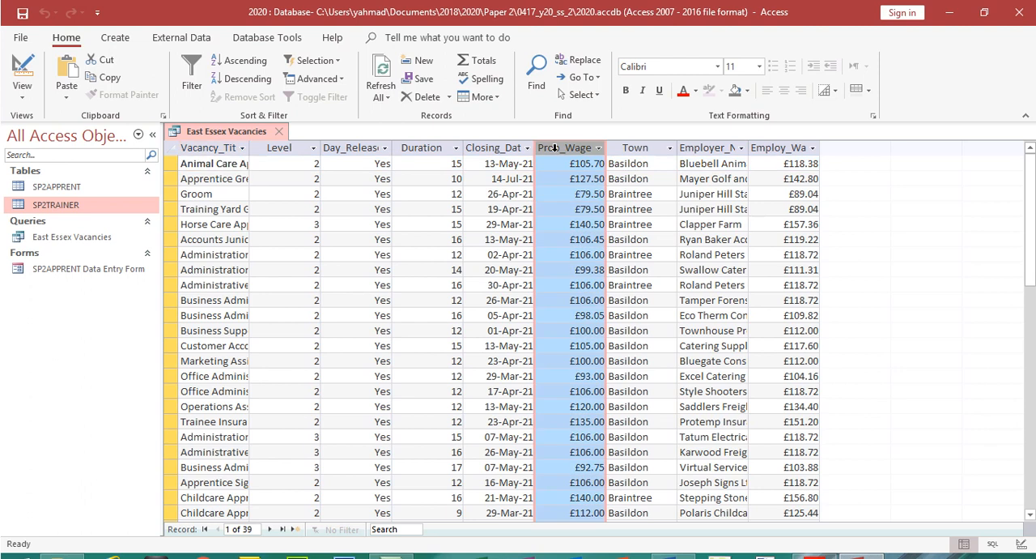
pyautogui.click(792, 148)
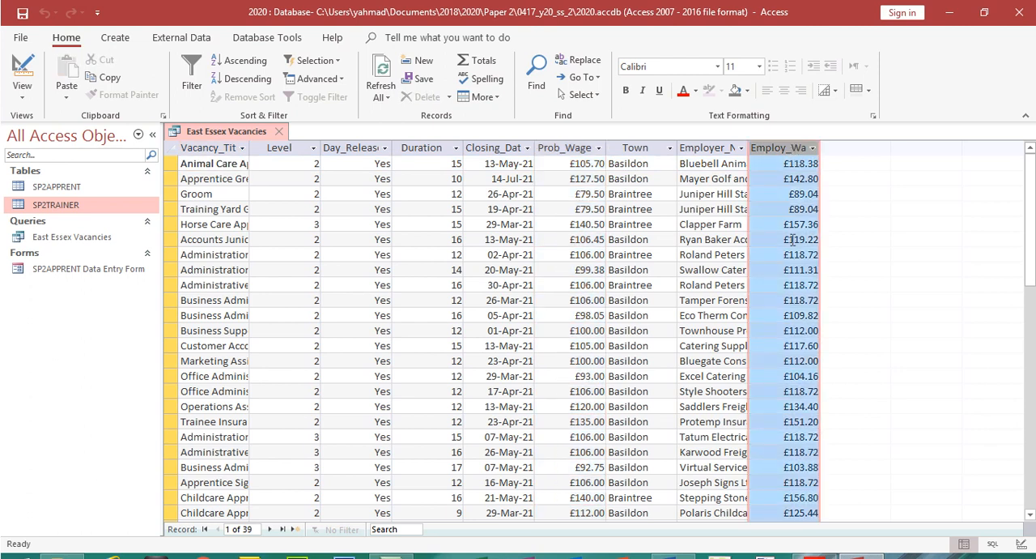
pyautogui.click(575, 148)
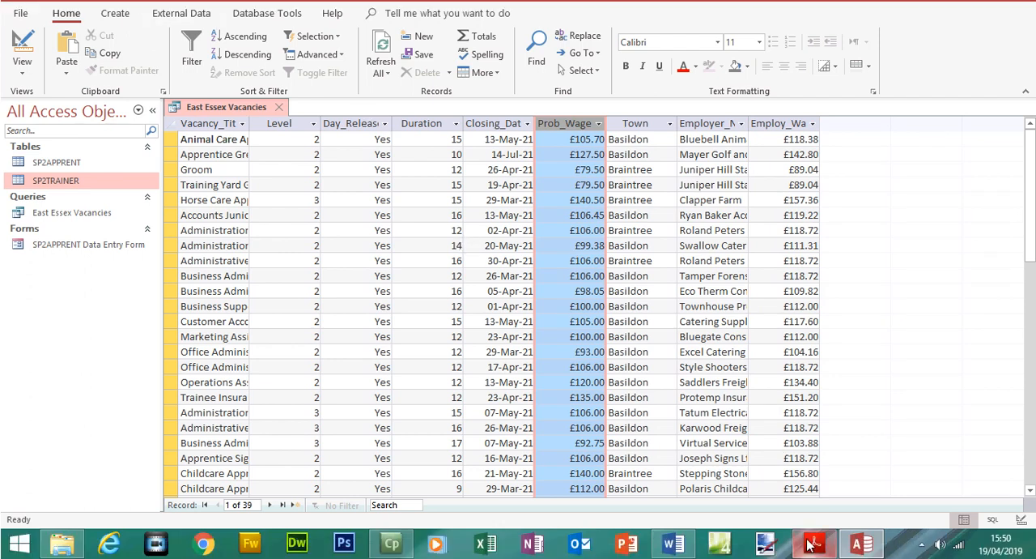
# Review the Step 25 requirements in the exam paper, including the East Essex Vacancies heading, and return to the query results
pyautogui.click(814, 556)
pyautogui.moveTo(980, 291); pyautogui.dragTo(987, 354)
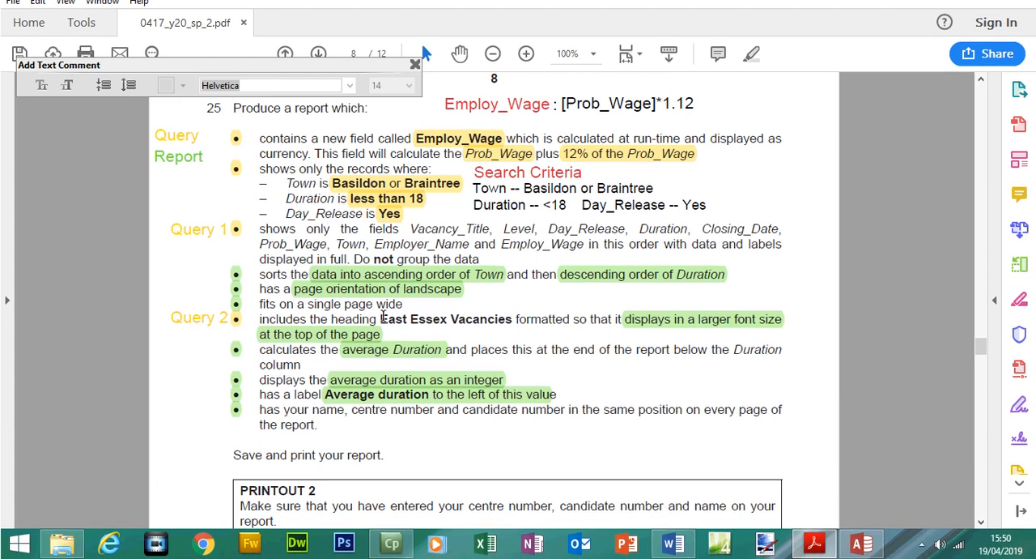
pyautogui.moveTo(383, 318); pyautogui.dragTo(570, 321)
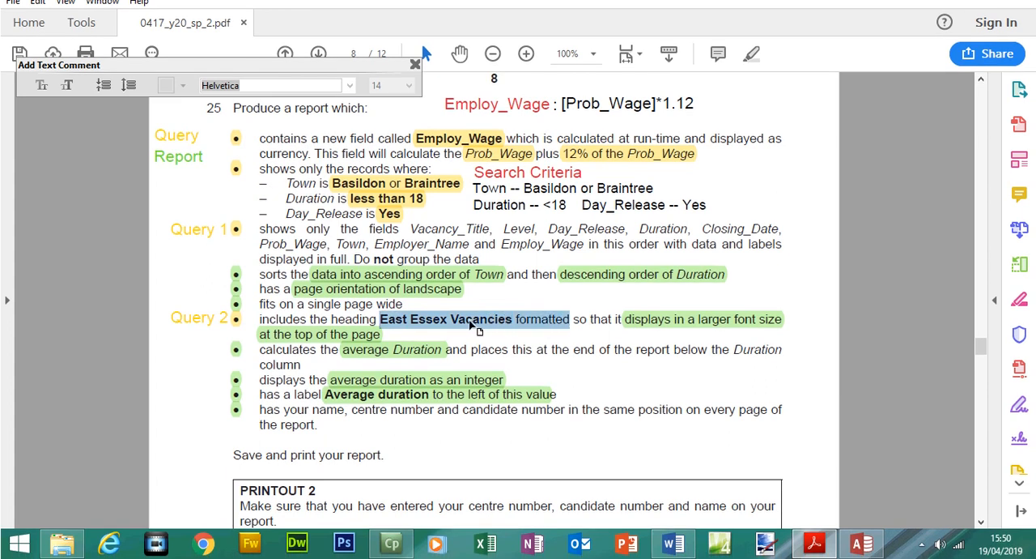
pyautogui.click(861, 543)
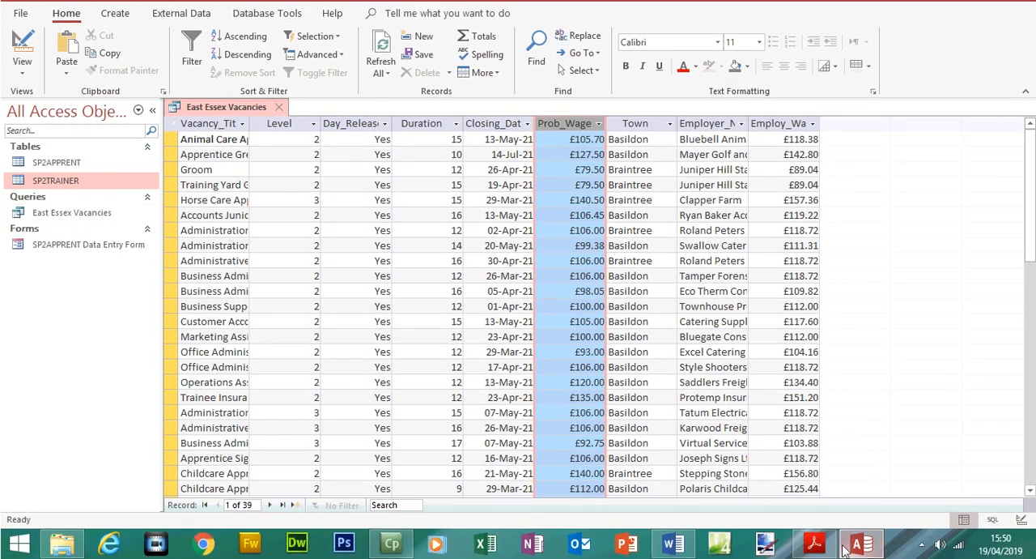
pyautogui.click(813, 543)
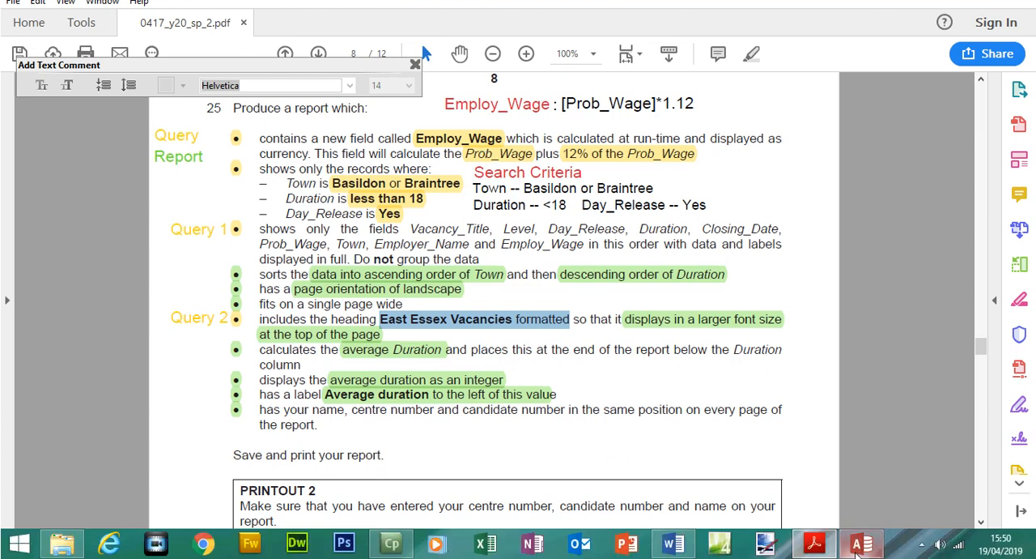
pyautogui.click(861, 543)
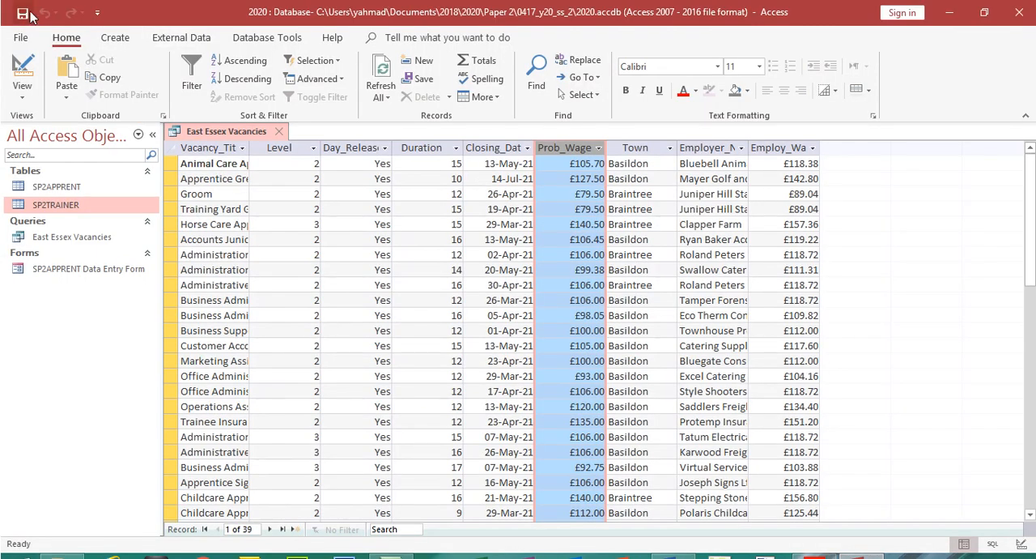
# Start a report with the Report Wizard from the East Essex Vacancies query, include all its fields and continue to the grouping levels
pyautogui.click(122, 41)
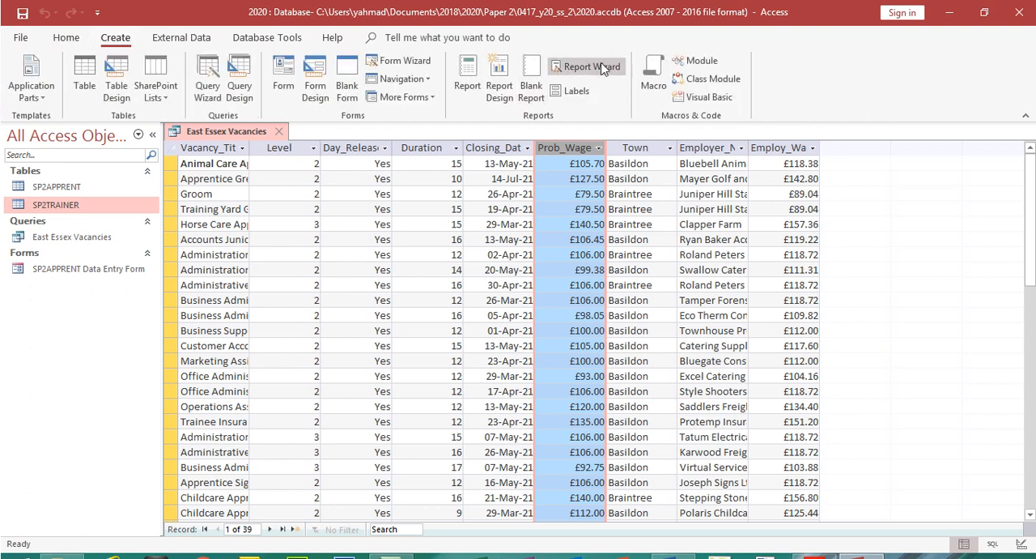
pyautogui.click(599, 67)
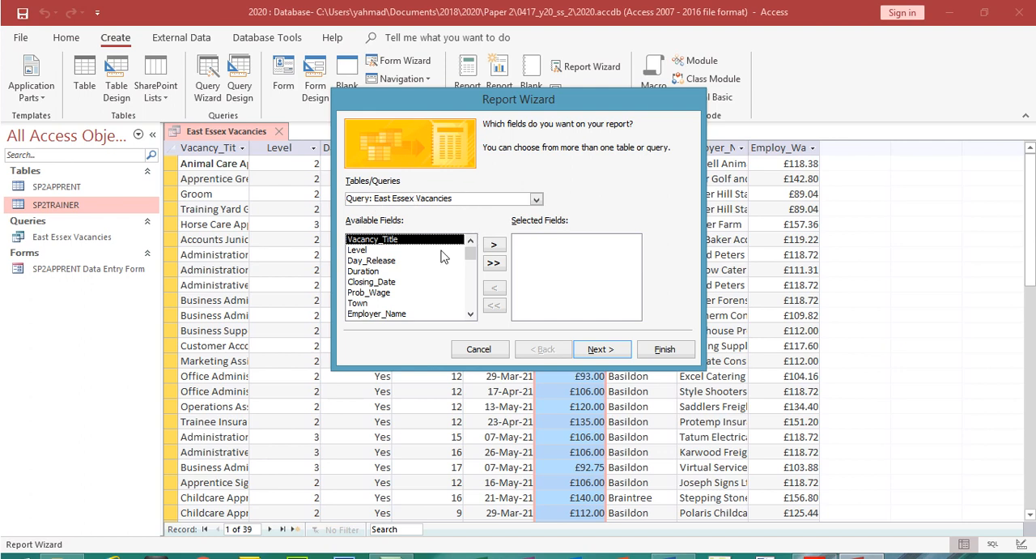
pyautogui.click(494, 263)
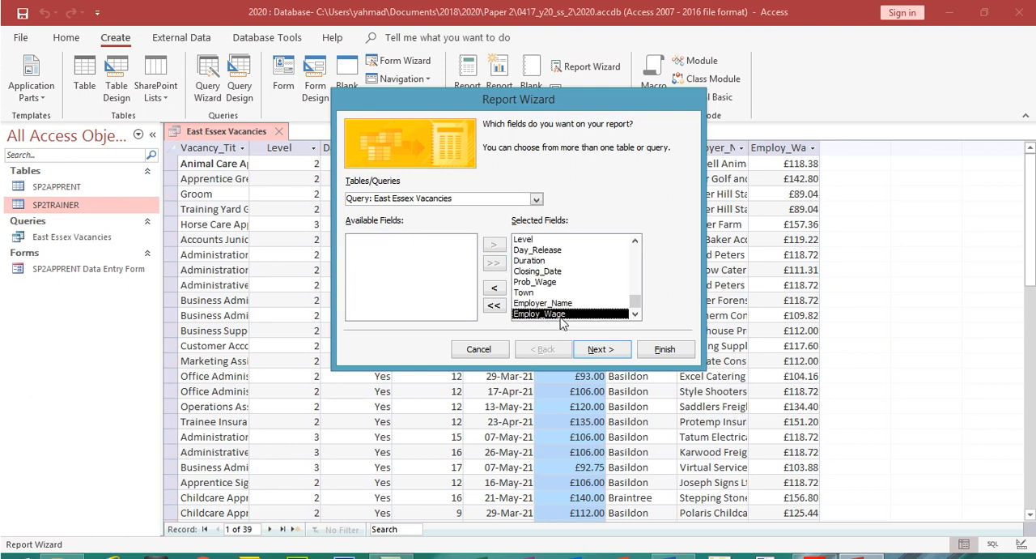
pyautogui.click(605, 352)
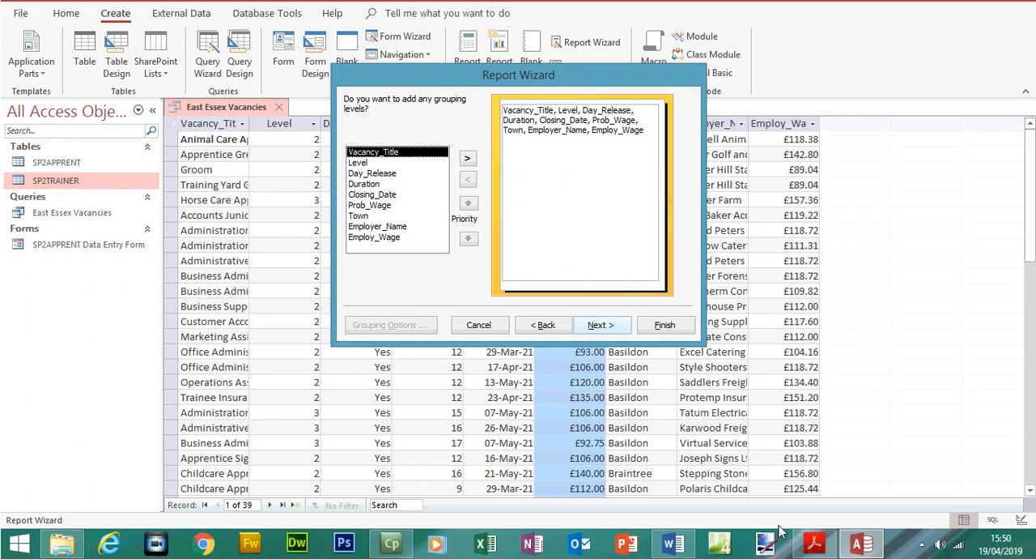
# Check the Step 25 grouping instruction in the exam paper and highlight its wording "not group the data"
pyautogui.click(814, 545)
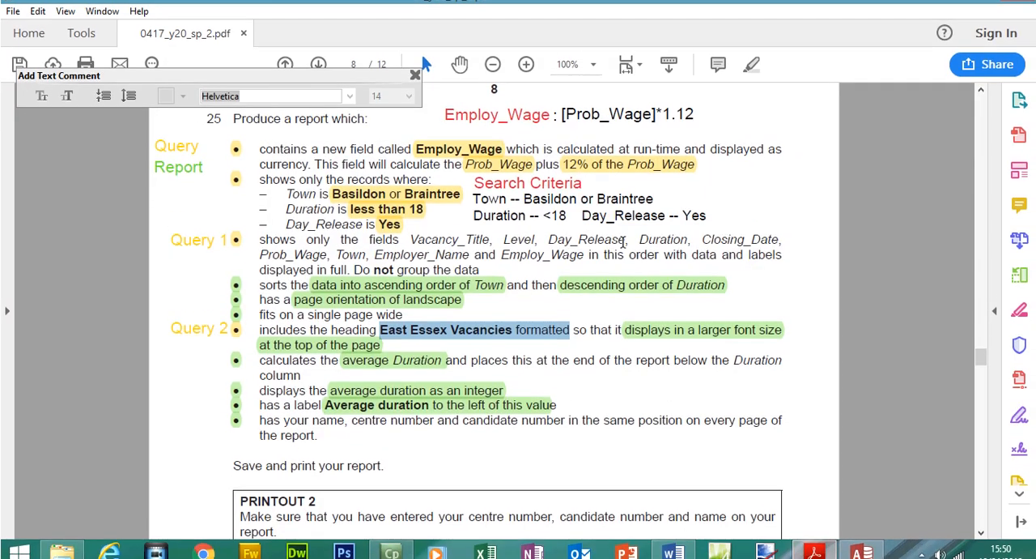
pyautogui.click(381, 292)
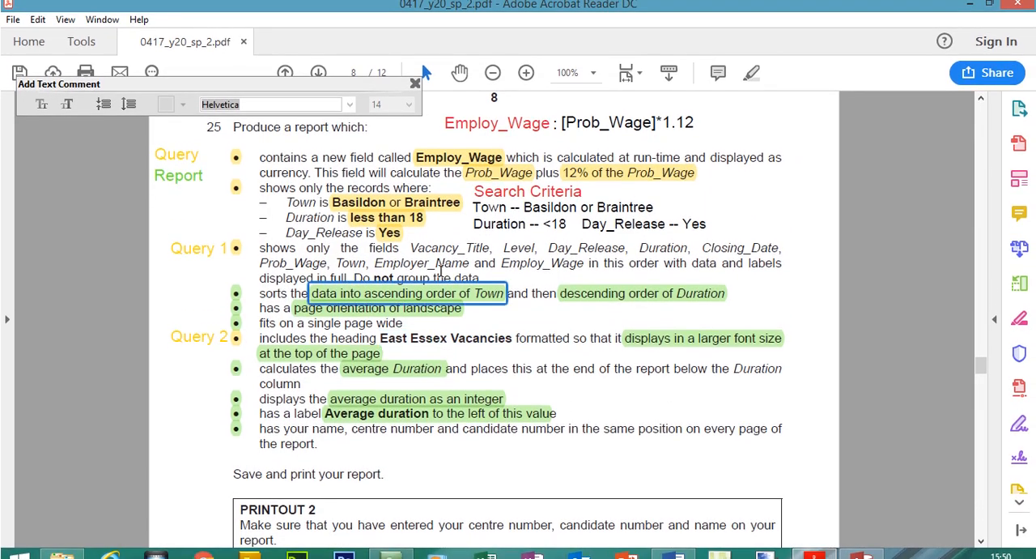
pyautogui.click(450, 283)
pyautogui.moveTo(476, 271)
pyautogui.mouseDown()
pyautogui.moveTo(451, 282)
pyautogui.moveTo(394, 280)
pyautogui.moveTo(472, 280)
pyautogui.mouseUp()
pyautogui.click(404, 281)
pyautogui.click(378, 281)
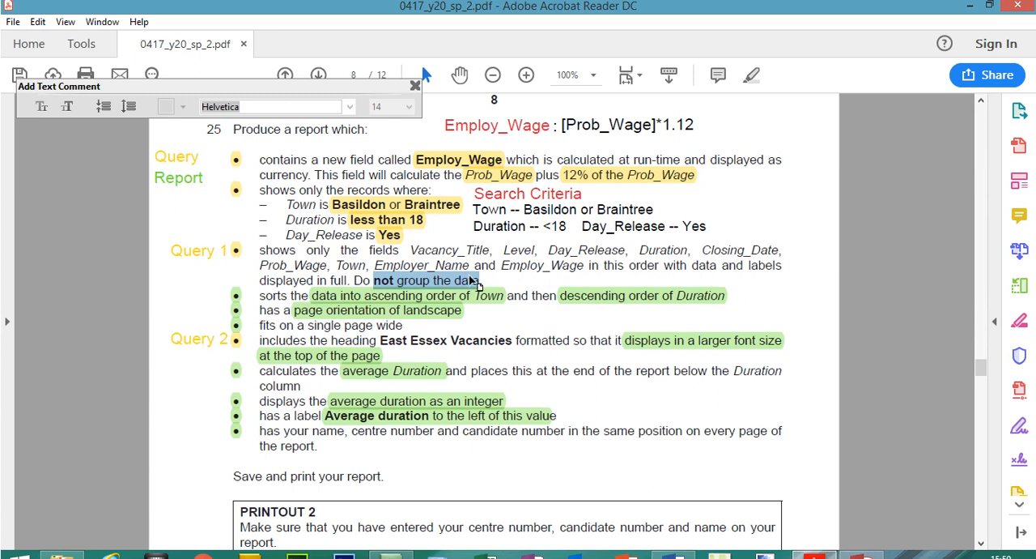
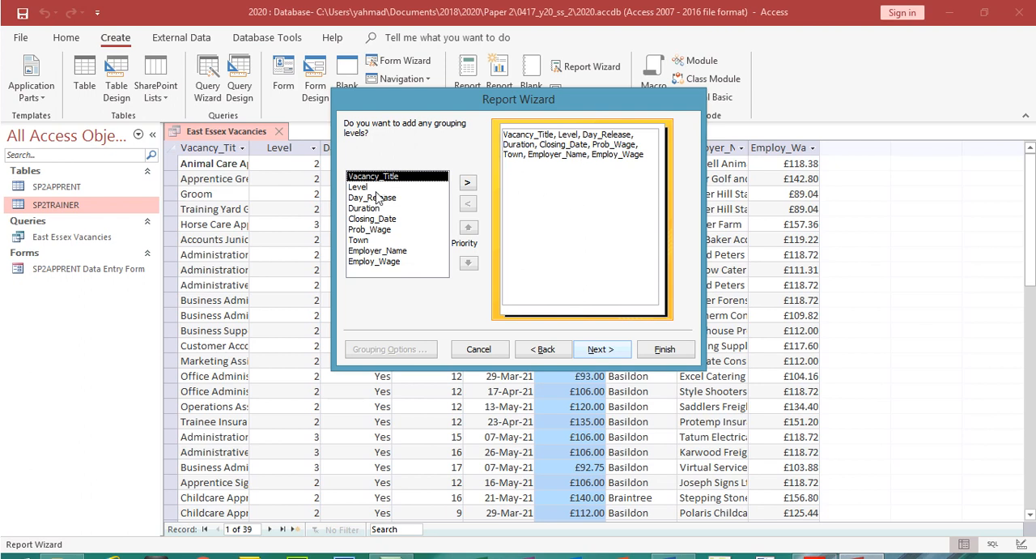
# Continue without grouping levels, check the sort requirement in the exam paper and set Town as the first sort field in ascending order
pyautogui.moveTo(387, 107); pyautogui.dragTo(386, 206)
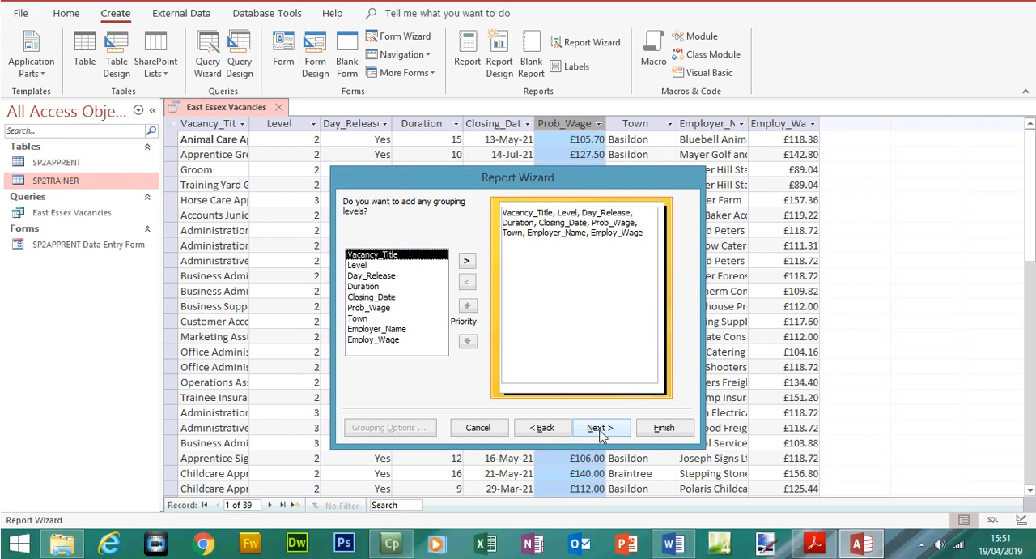
pyautogui.click(600, 434)
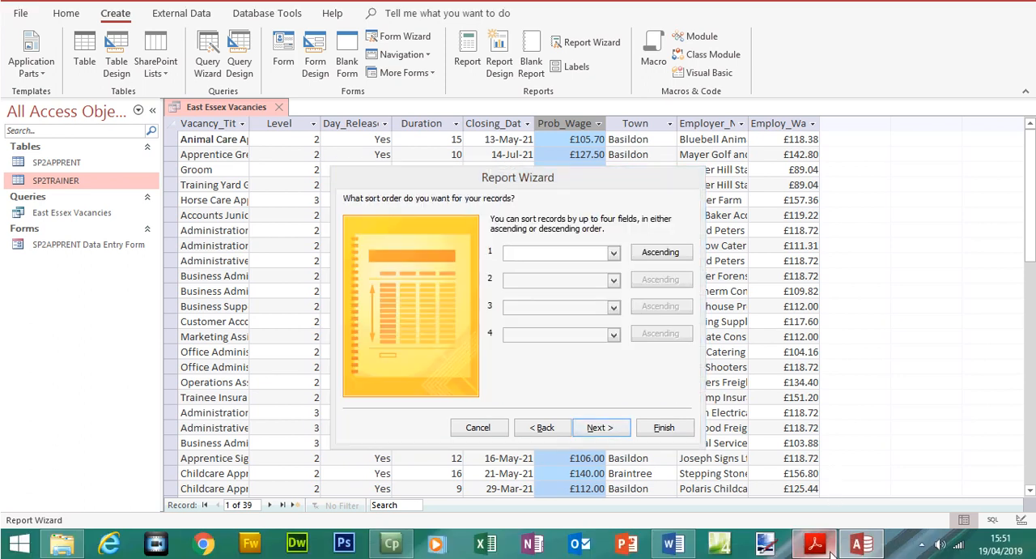
pyautogui.click(832, 552)
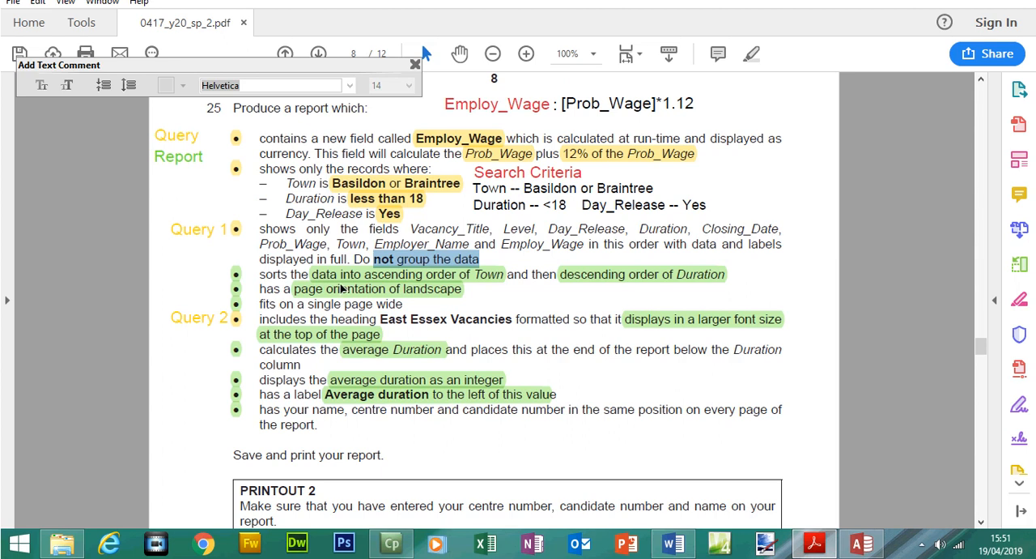
pyautogui.click(344, 277)
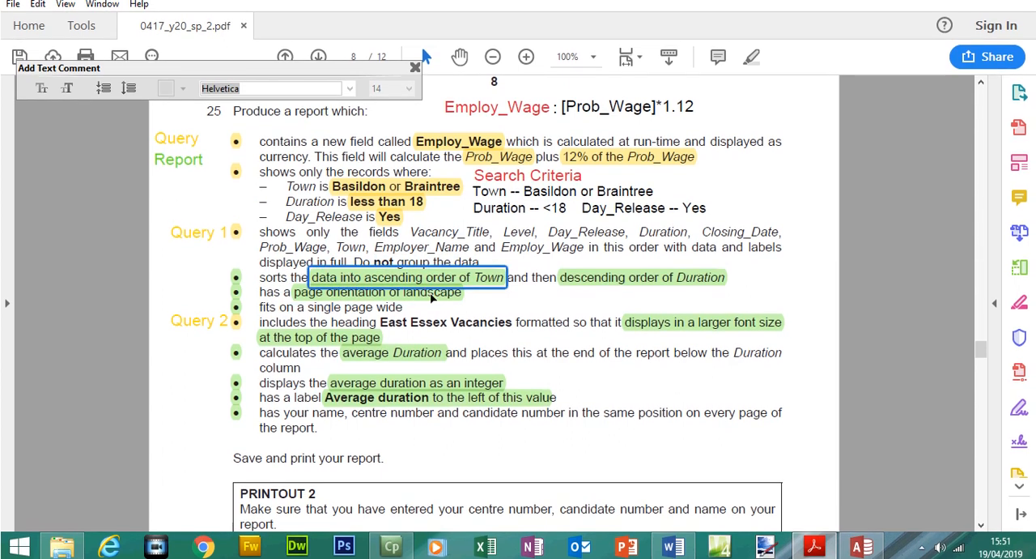
pyautogui.click(859, 544)
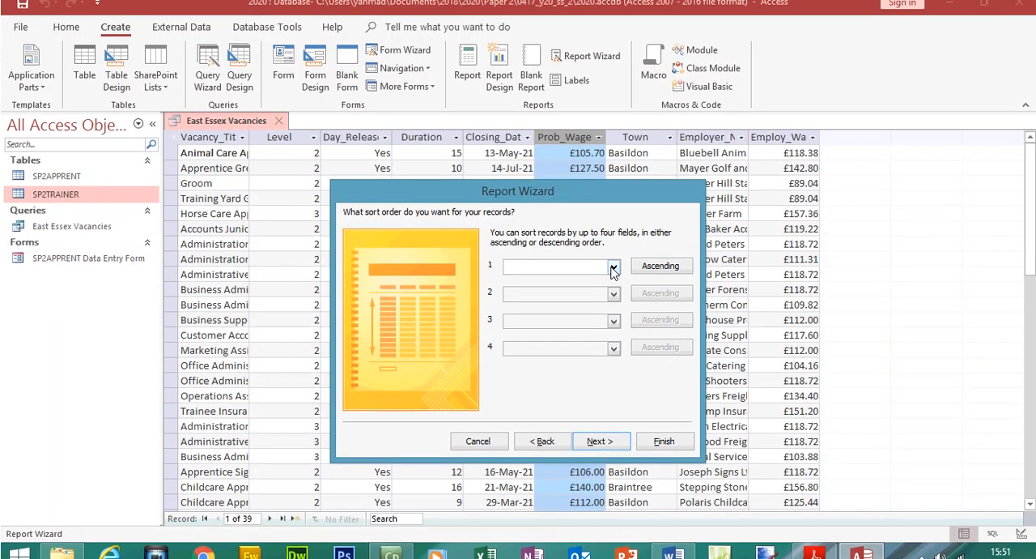
pyautogui.click(613, 271)
pyautogui.click(555, 359)
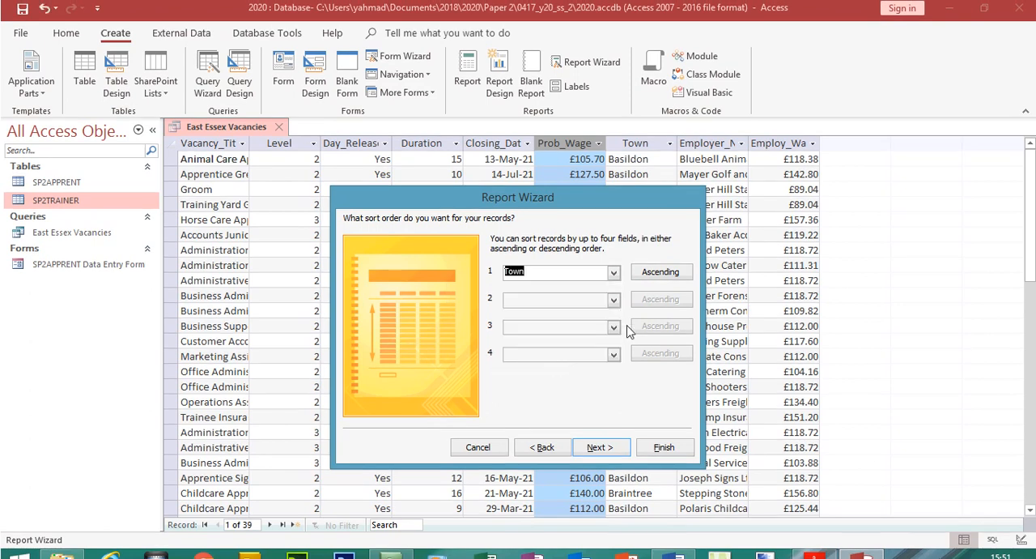
# Check the second sort requirement in the exam paper and add Duration as the second sort field in descending order
pyautogui.click(815, 554)
pyautogui.click(672, 299)
pyautogui.click(862, 555)
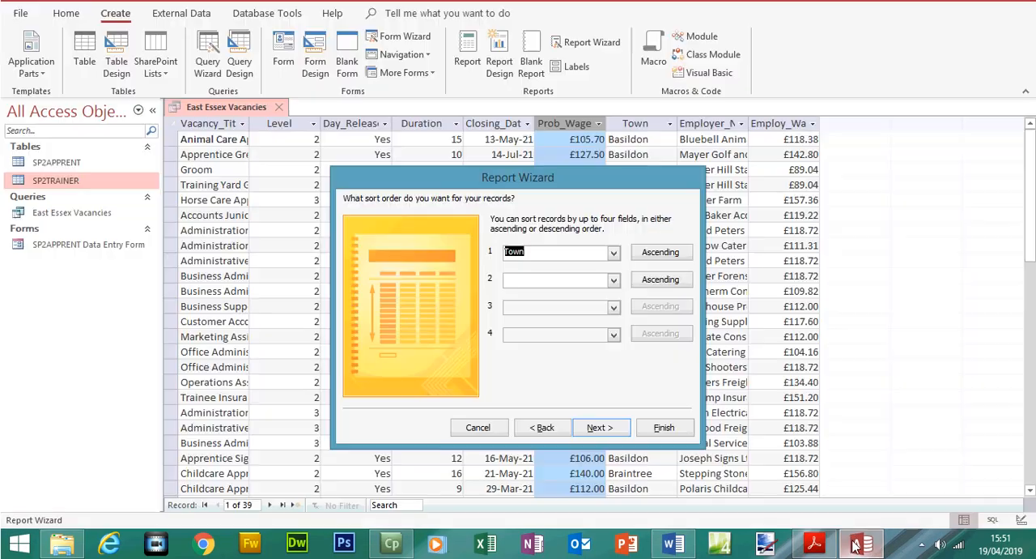
pyautogui.click(614, 283)
pyautogui.click(570, 340)
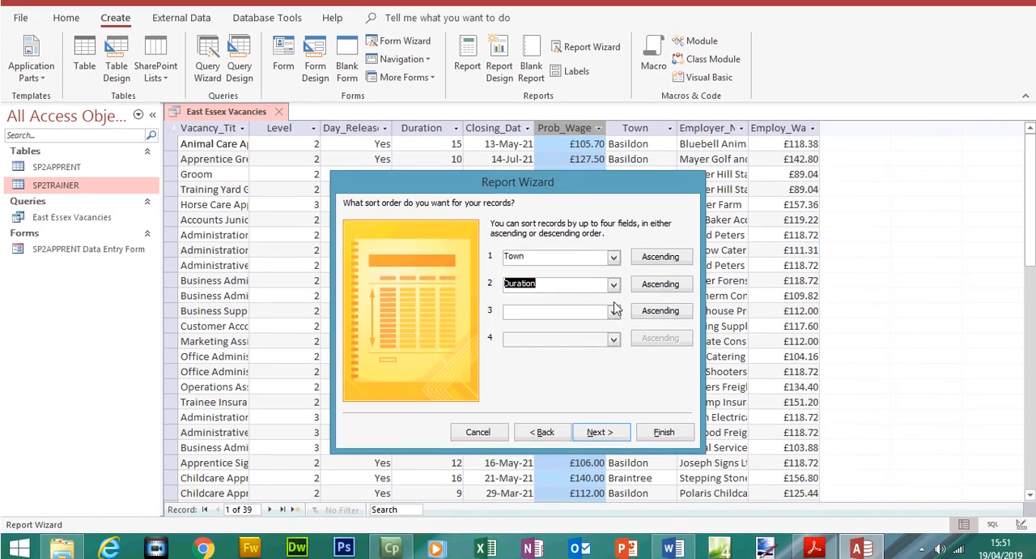
pyautogui.click(660, 282)
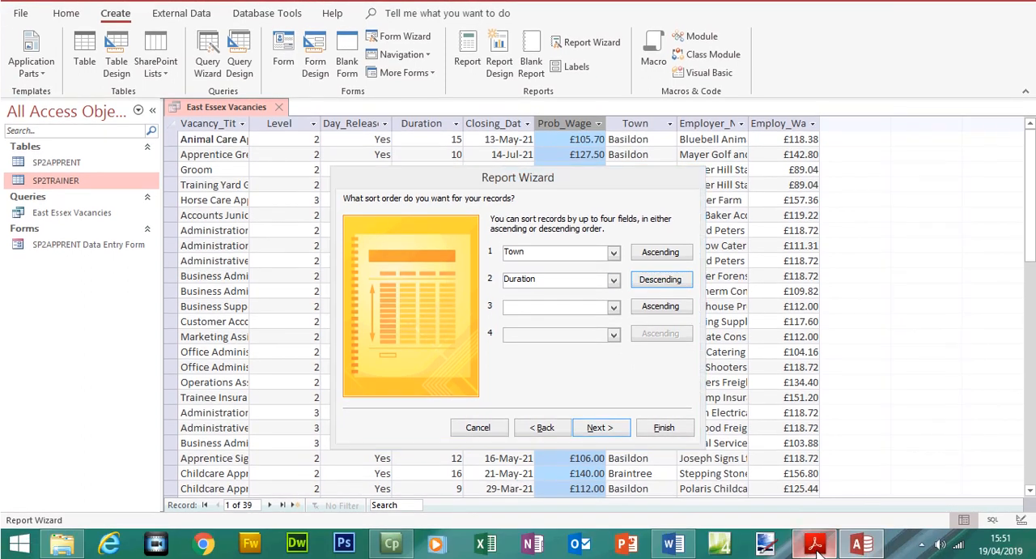
# Continue to the report layout options, check the orientation requirement in the exam paper and set the page orientation to Landscape
pyautogui.click(815, 554)
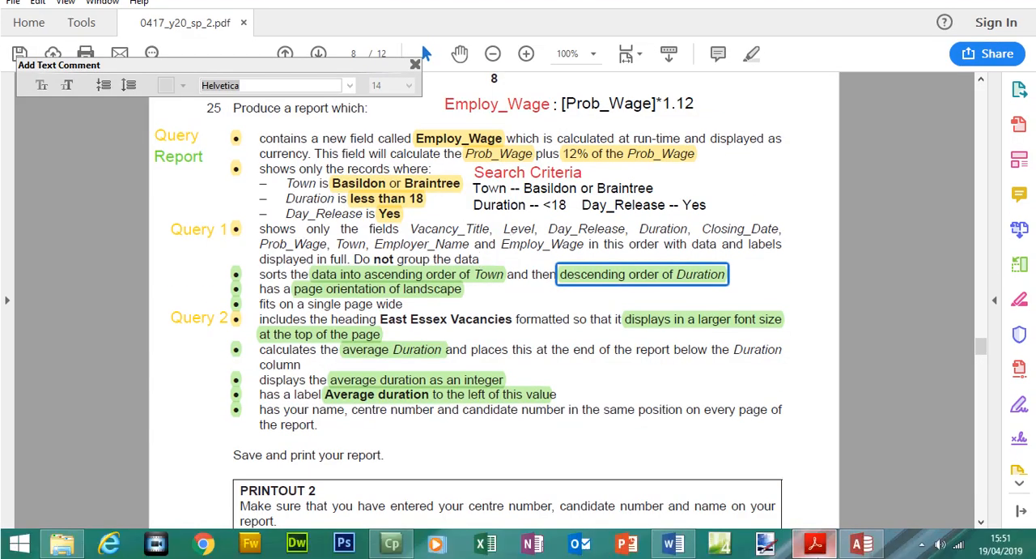
pyautogui.click(815, 545)
pyautogui.click(599, 428)
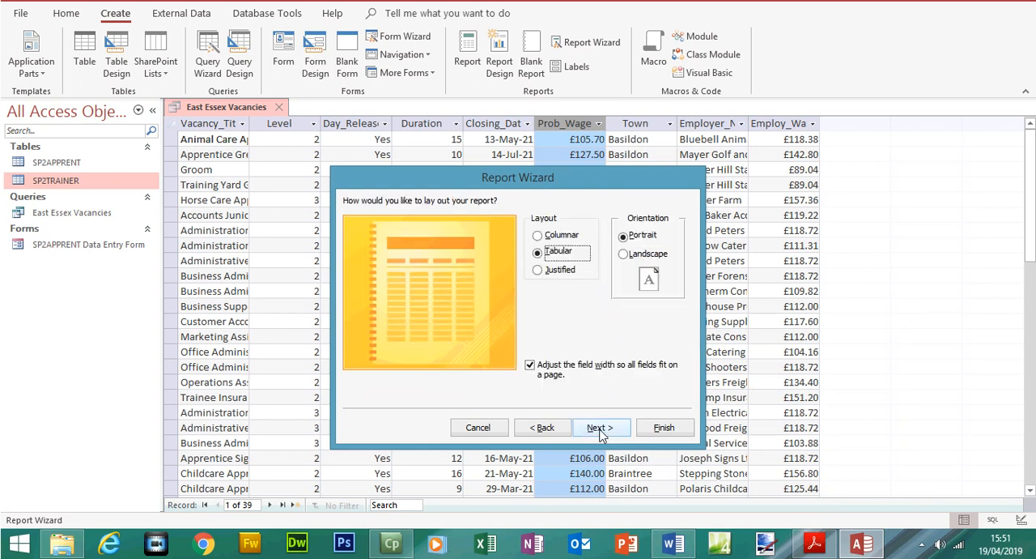
pyautogui.click(814, 544)
pyautogui.click(431, 292)
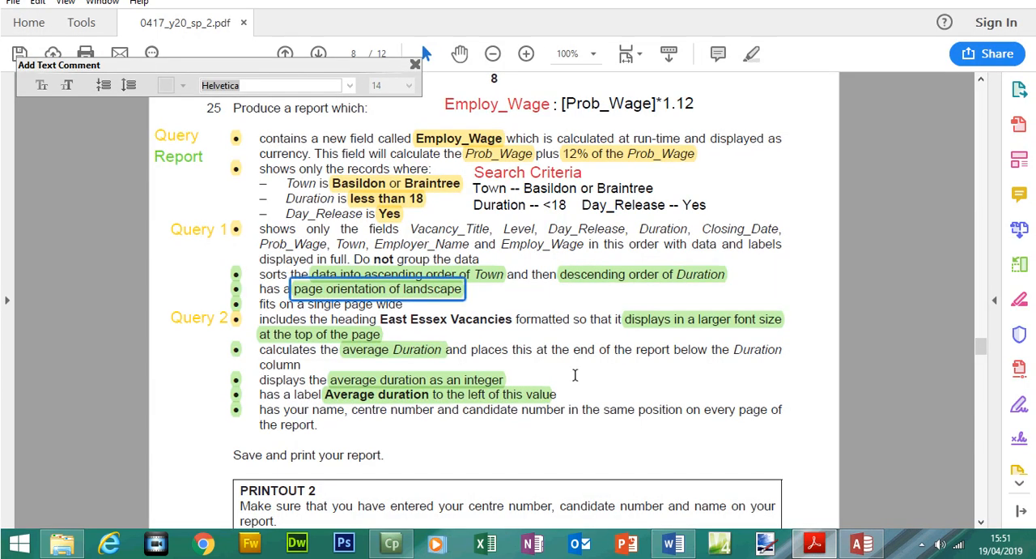
pyautogui.click(861, 544)
pyautogui.click(622, 267)
pyautogui.click(813, 544)
pyautogui.click(861, 543)
# Continue to the report title, keep East Essex Vacancies and finish the wizard with a preview of the report
pyautogui.click(607, 427)
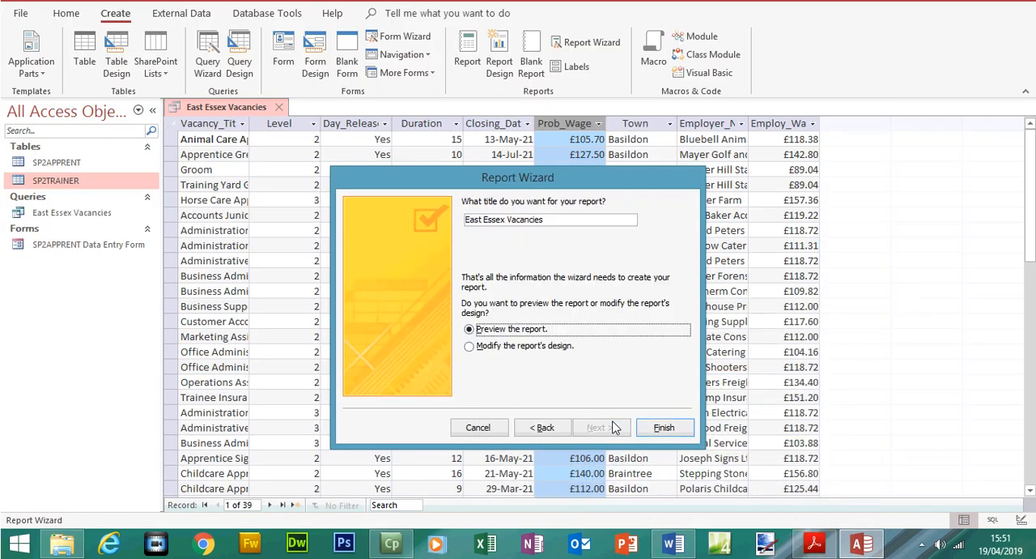
pyautogui.moveTo(542, 219); pyautogui.dragTo(447, 221)
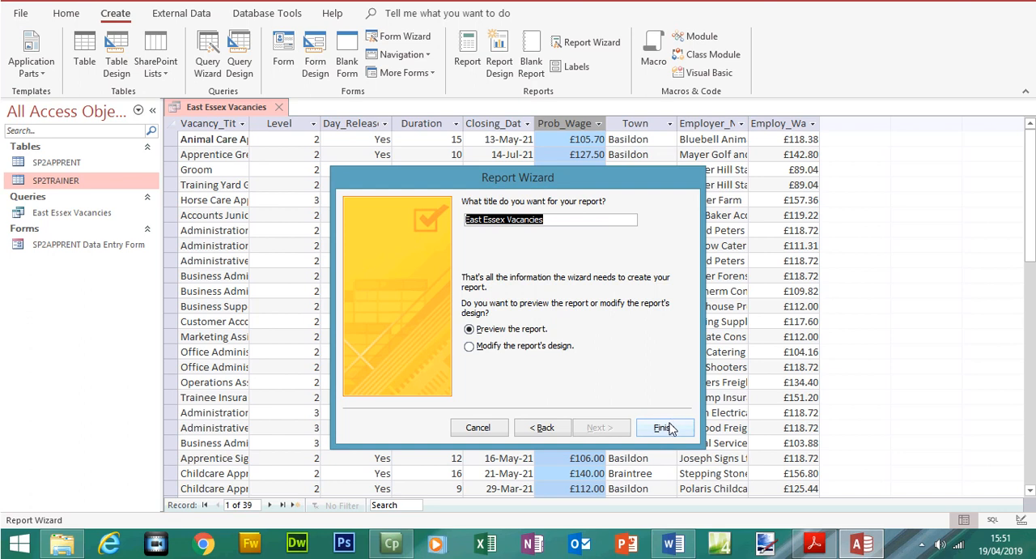
pyautogui.click(665, 449)
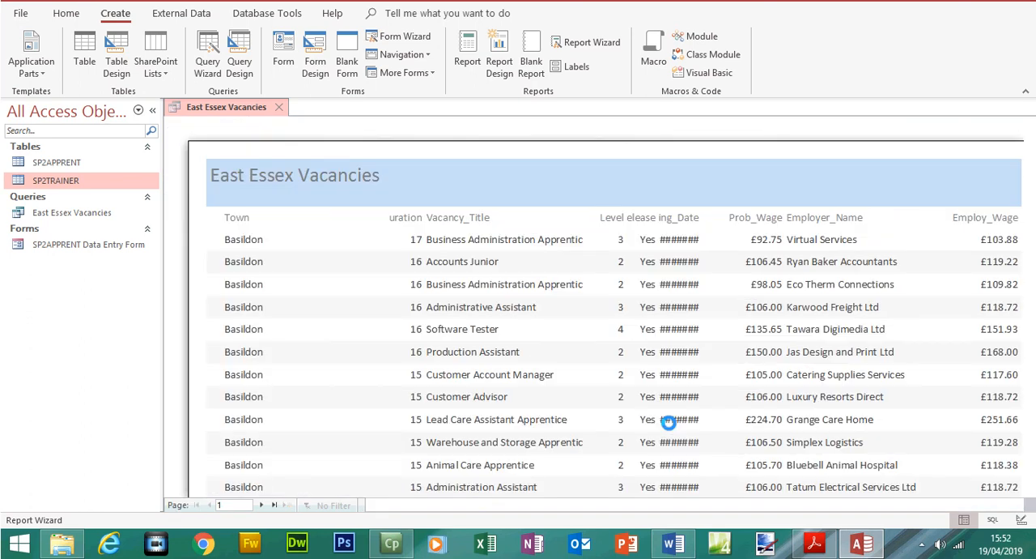
# Highlight the "fits on a single page wide" requirement in the exam paper and check the report preview at 90% zoom
pyautogui.click(814, 543)
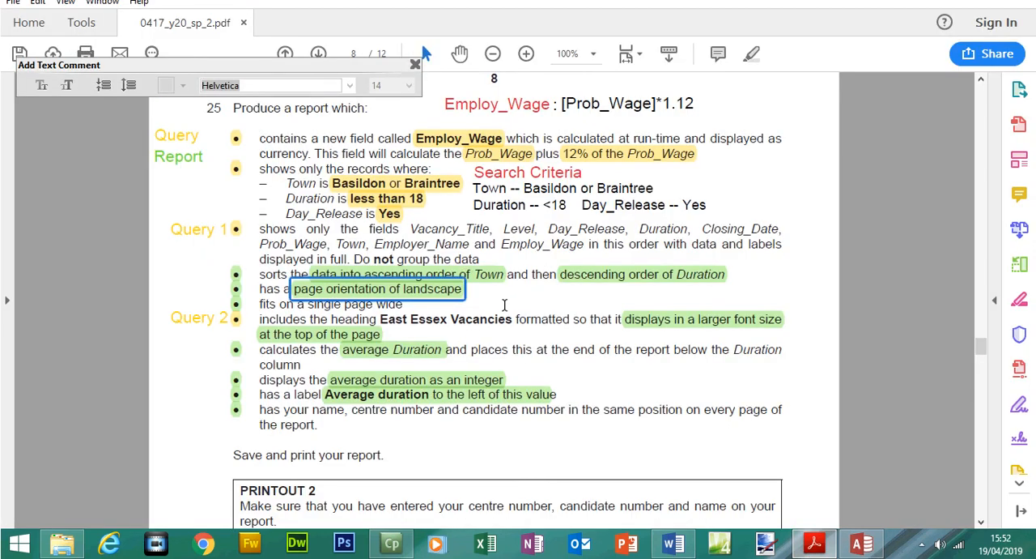
pyautogui.click(306, 306)
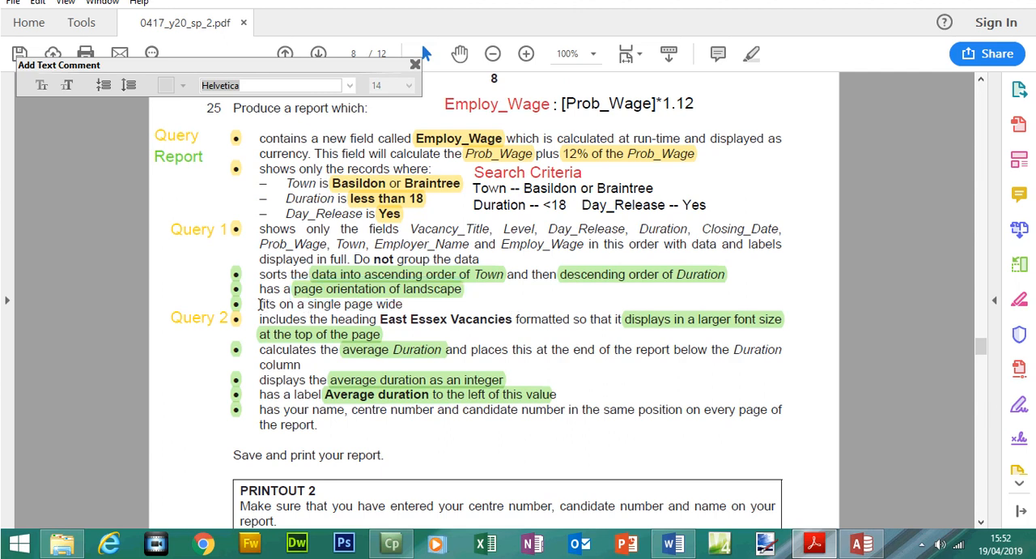
pyautogui.moveTo(260, 303); pyautogui.dragTo(386, 305)
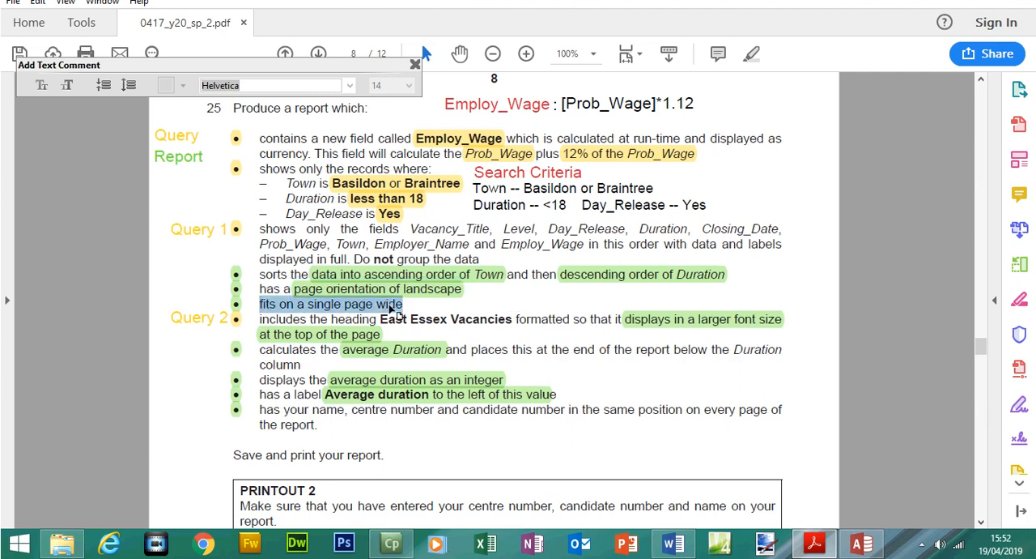
pyautogui.click(861, 543)
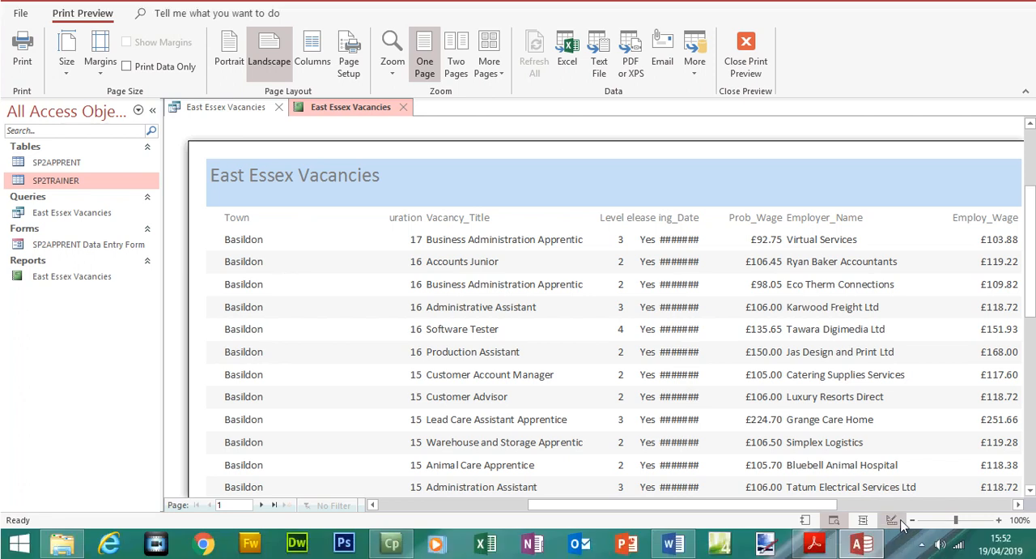
pyautogui.click(912, 544)
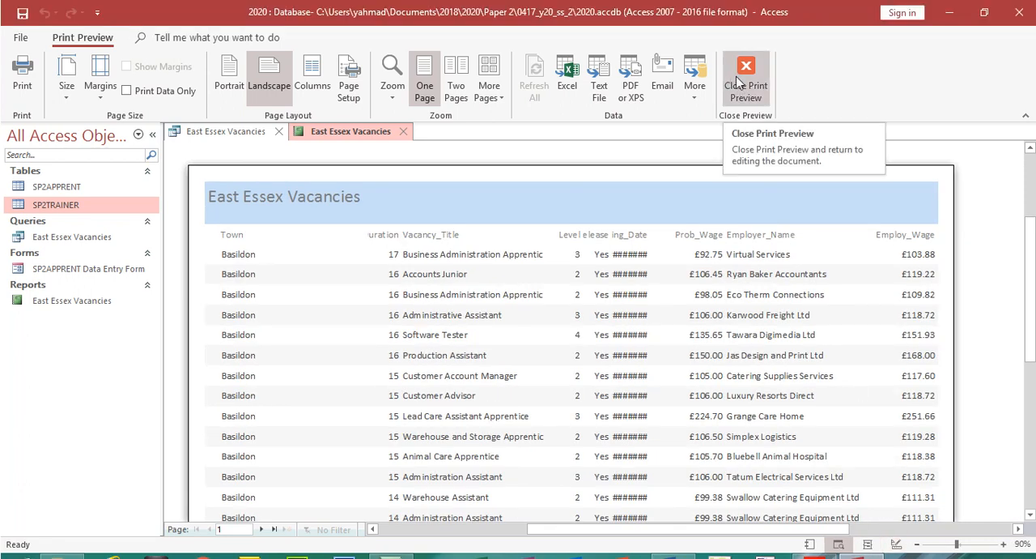
# Close the print preview and open the East Essex Vacancies report in Layout View
pyautogui.click(741, 81)
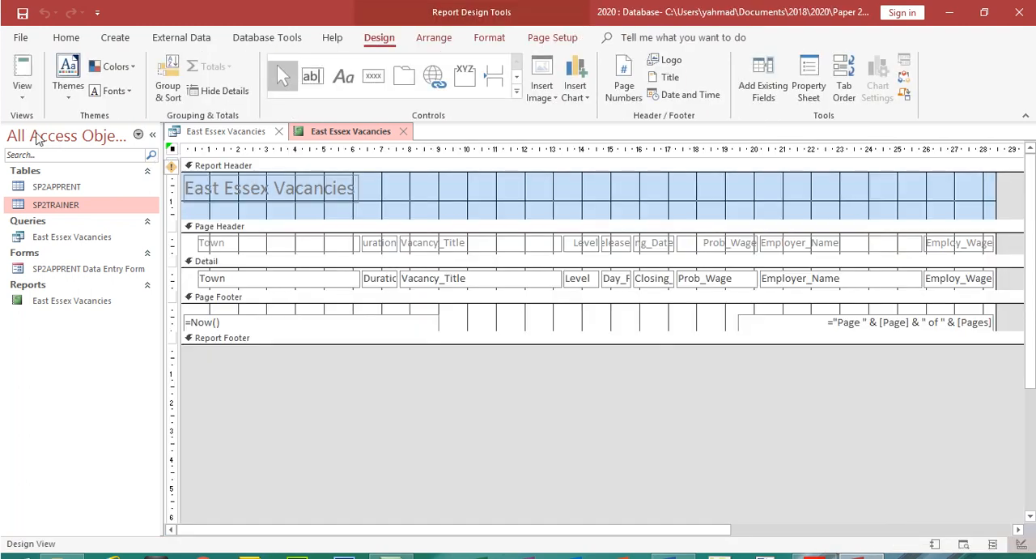
pyautogui.click(21, 94)
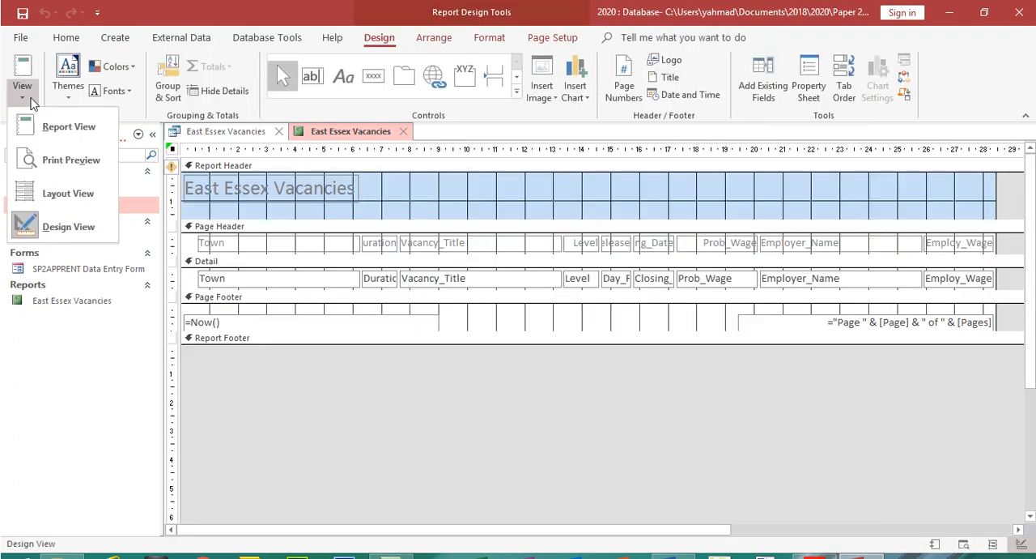
pyautogui.click(57, 205)
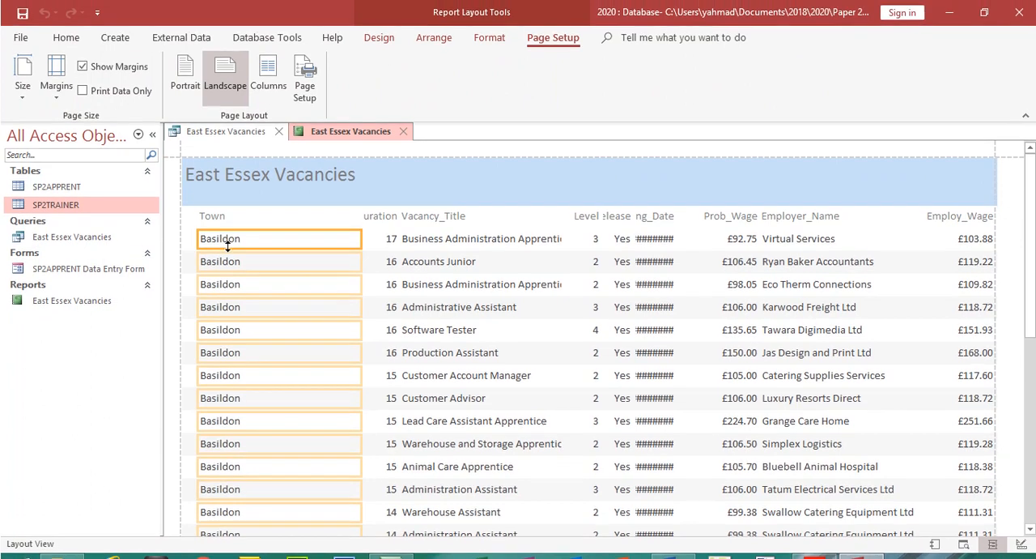
# Shrink the Town column, heading and data together, from its left edge to free space at the start of the report
pyautogui.click(218, 210)
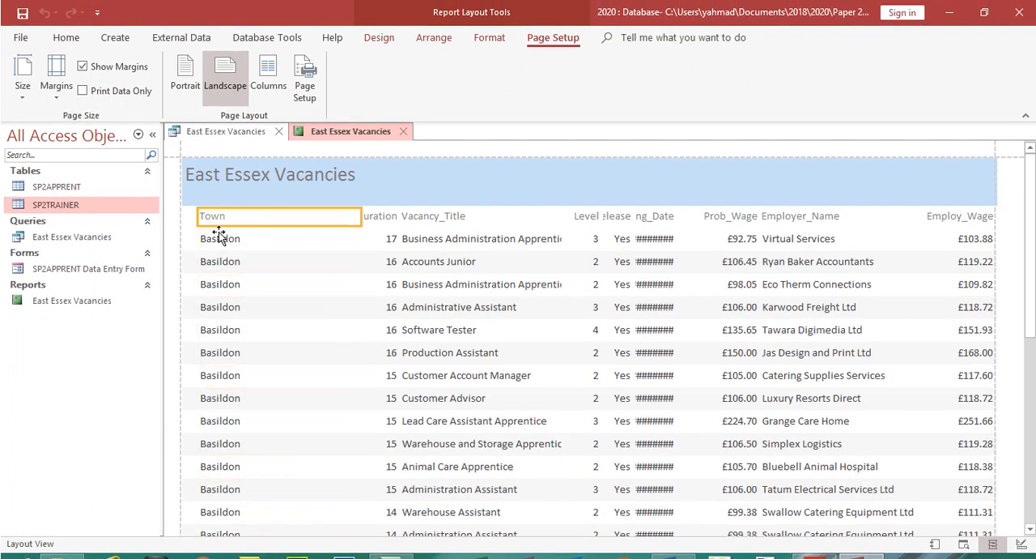
pyautogui.keyDown('shift'); pyautogui.click(219, 238); pyautogui.keyUp('shift')
pyautogui.moveTo(198, 218); pyautogui.dragTo(346, 232)
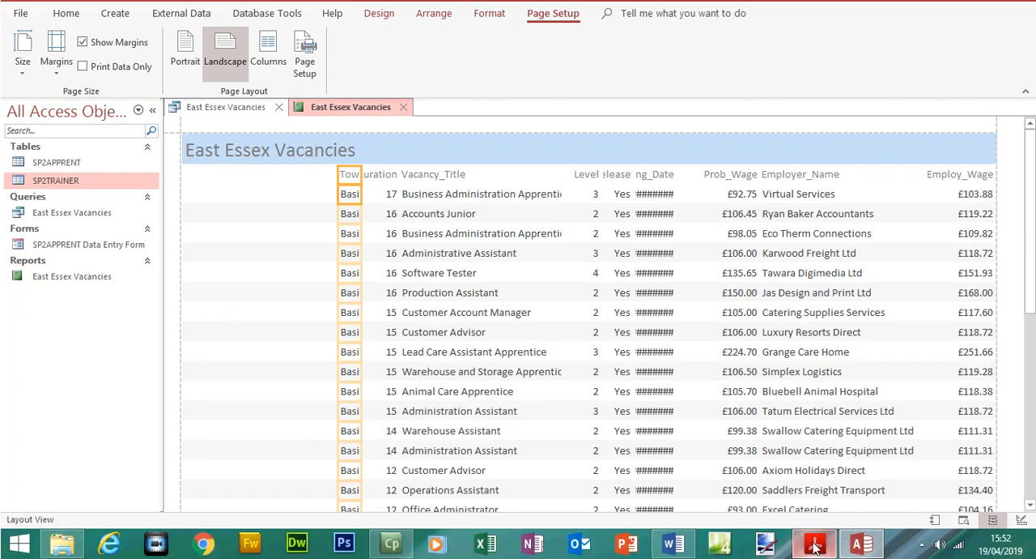
# Check the Step 25 field order in the exam paper and reposition the Vacancy_Title column, narrowed, at the report's left margin before Town
pyautogui.click(813, 548)
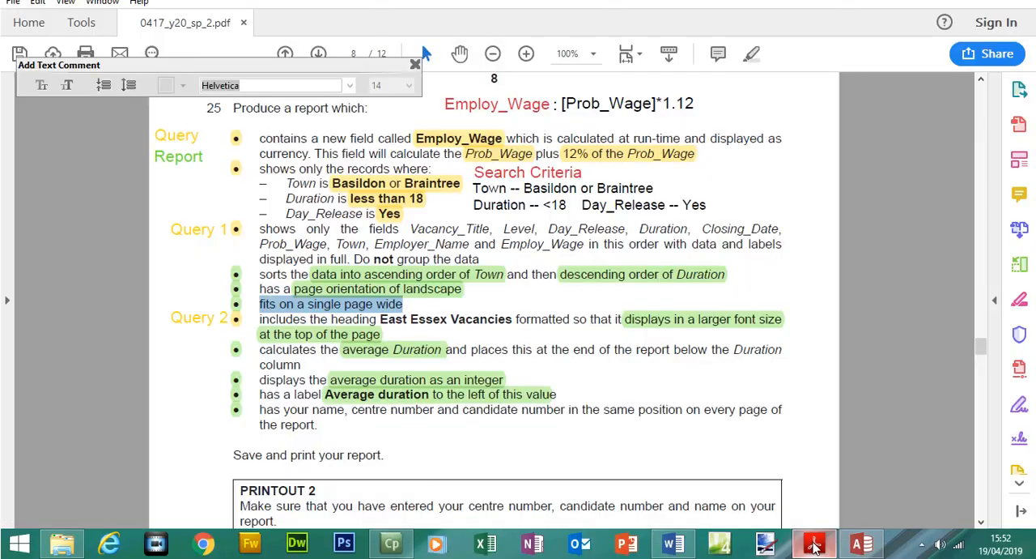
pyautogui.moveTo(410, 233); pyautogui.dragTo(532, 234)
pyautogui.click(862, 548)
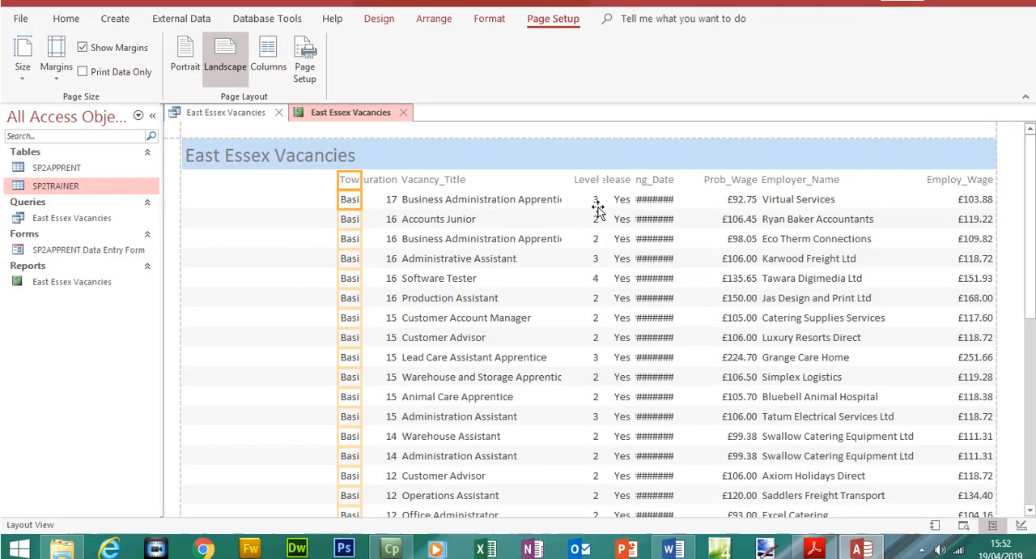
pyautogui.click(459, 187)
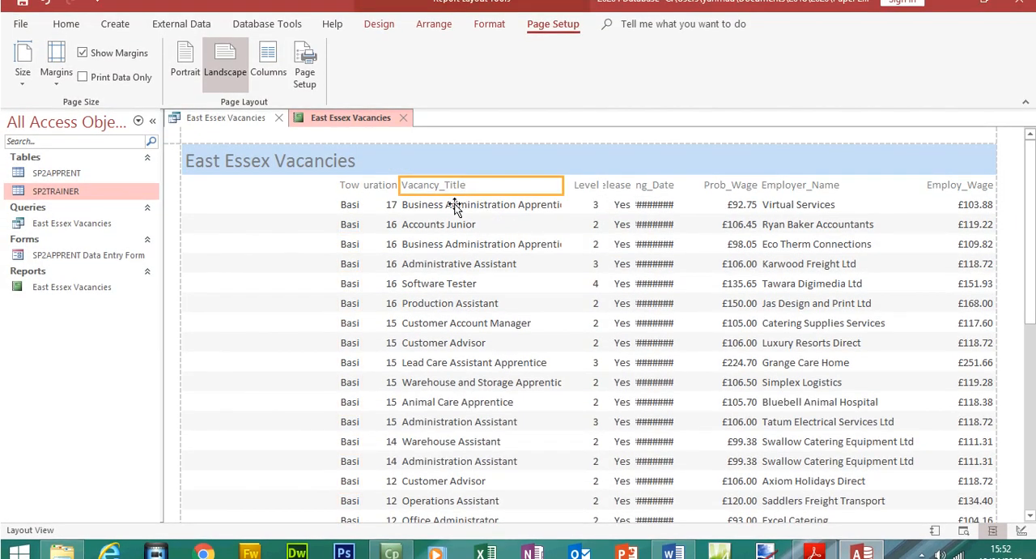
pyautogui.keyDown('shift'); pyautogui.click(456, 205); pyautogui.keyUp('shift')
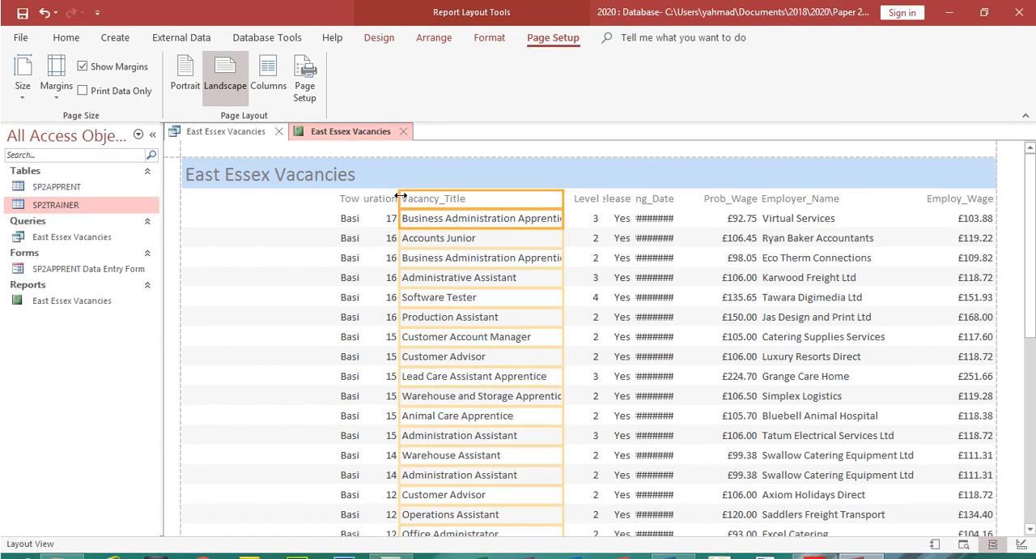
pyautogui.moveTo(401, 182); pyautogui.dragTo(191, 196)
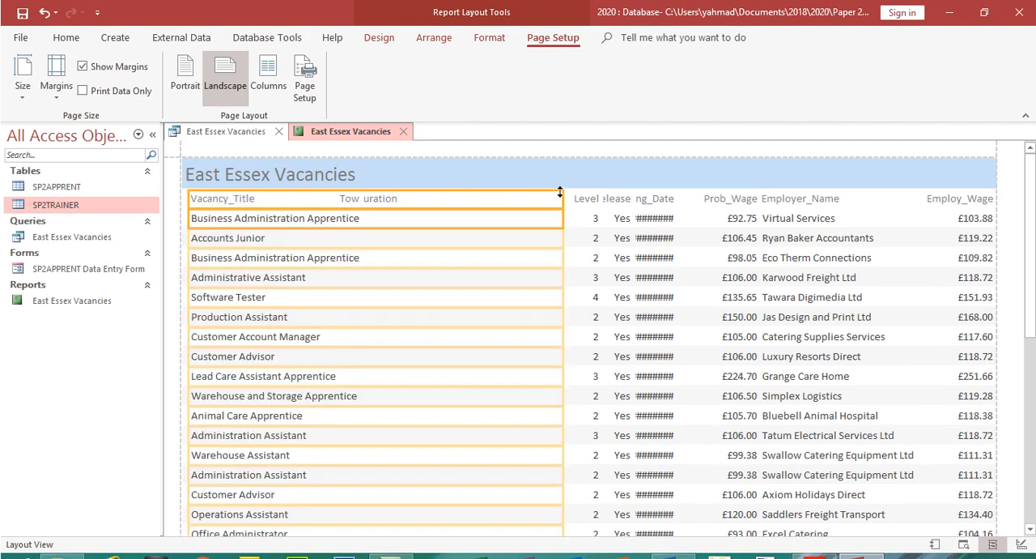
pyautogui.moveTo(562, 197); pyautogui.dragTo(220, 199)
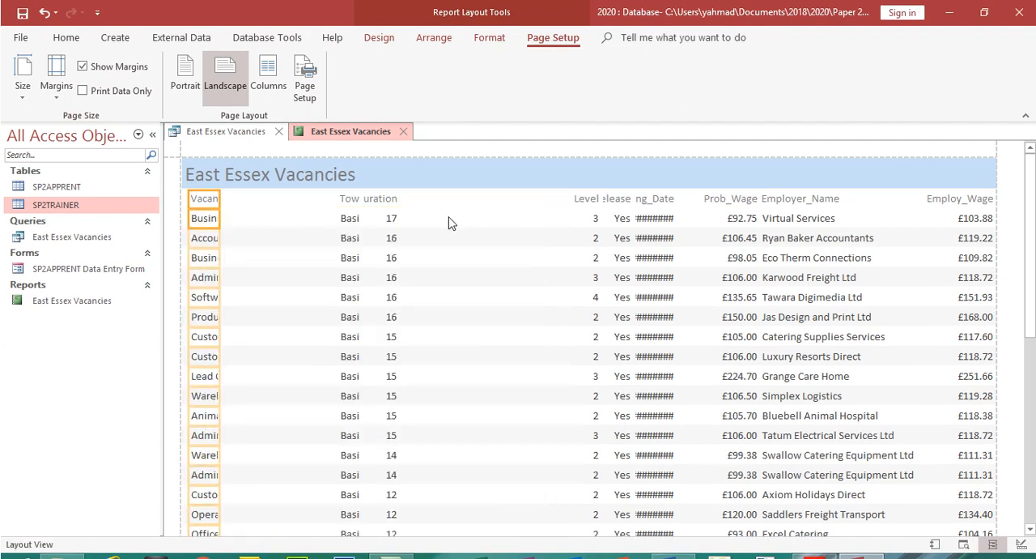
# Reposition the Level column, heading and data together, between Vacancy_Title and Town by stretching its left edge and shrinking its right edge
pyautogui.click(597, 199)
pyautogui.keyDown('shift'); pyautogui.click(595, 220); pyautogui.keyUp('shift')
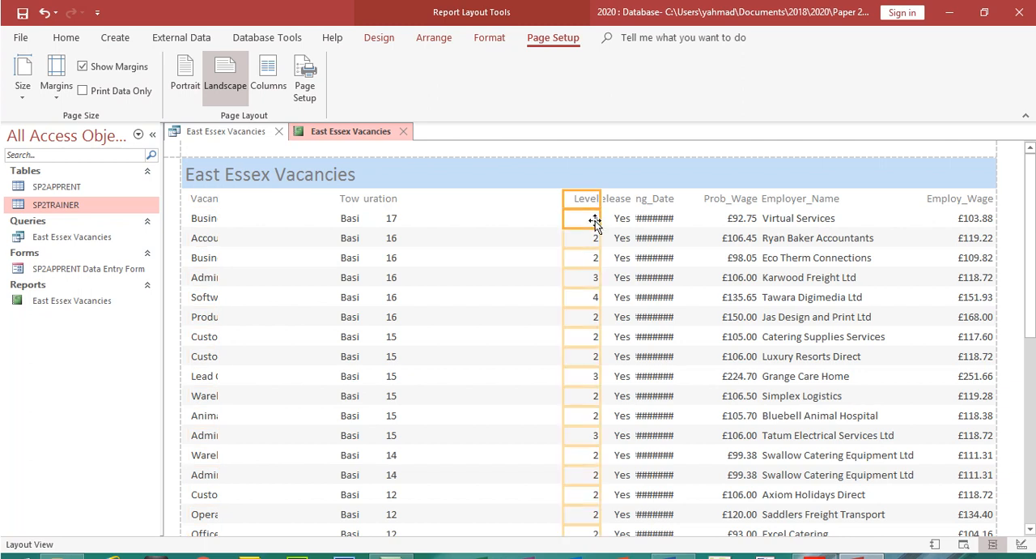
pyautogui.moveTo(566, 200); pyautogui.dragTo(247, 231)
pyautogui.moveTo(599, 199); pyautogui.dragTo(293, 203)
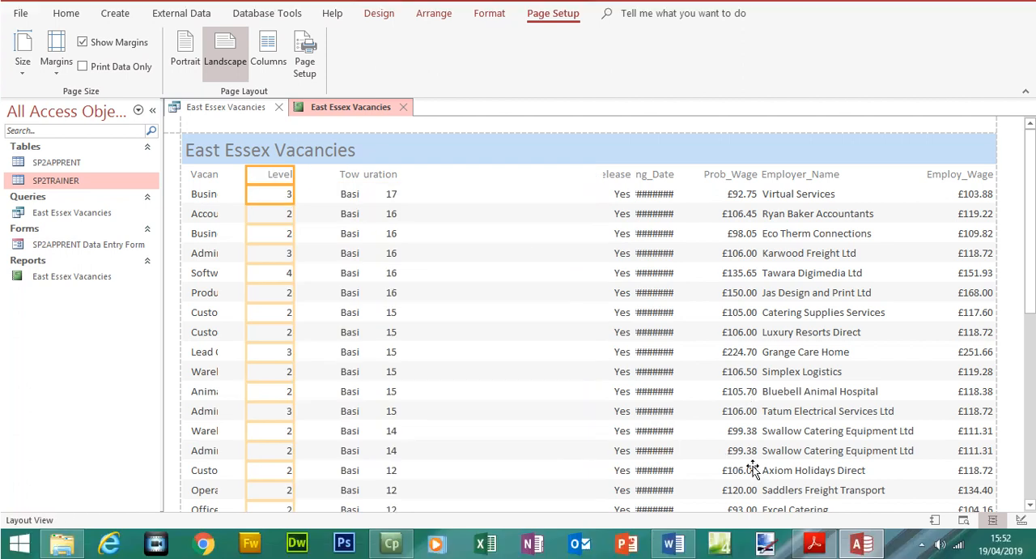
# Check the last fields in the exam paper's Step 25 order and narrow the Employer_Name column slightly from its left edge
pyautogui.click(816, 546)
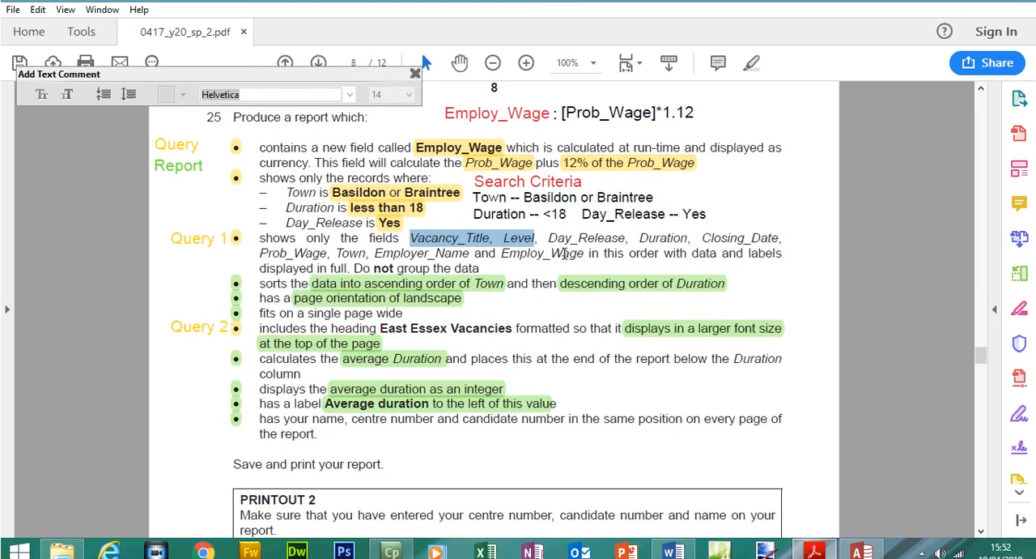
pyautogui.moveTo(583, 244); pyautogui.dragTo(374, 261)
pyautogui.click(861, 554)
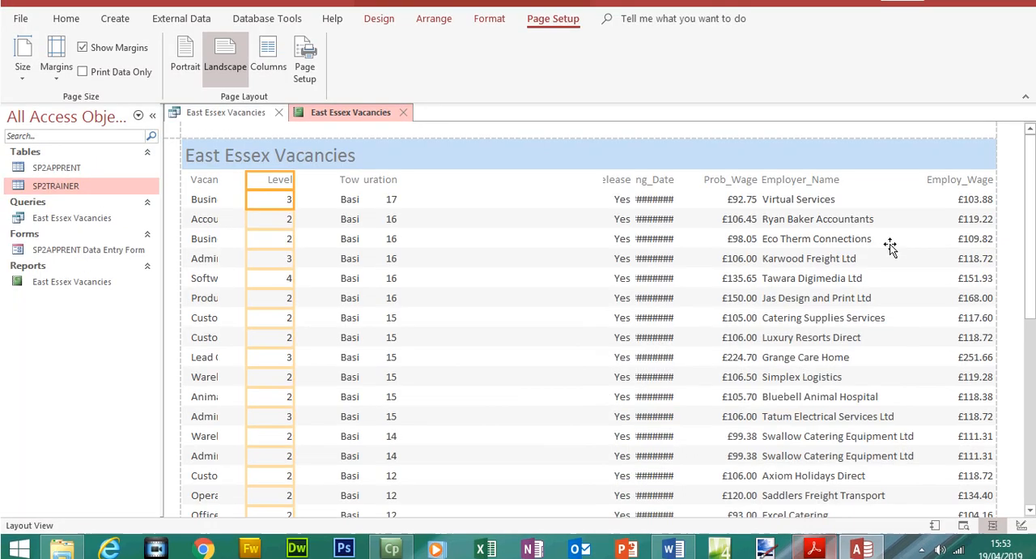
pyautogui.click(822, 204)
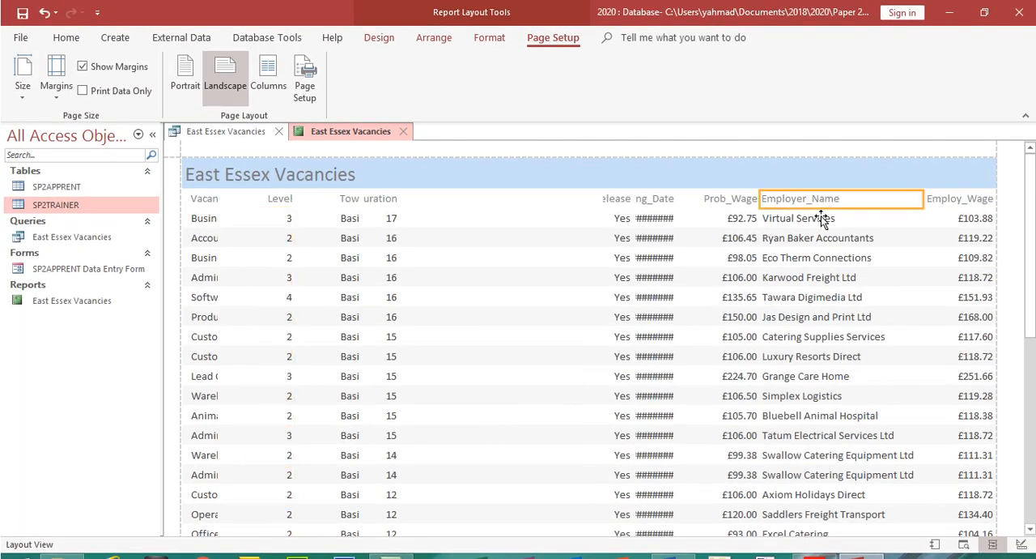
pyautogui.keyDown('shift'); pyautogui.click(821, 217); pyautogui.keyUp('shift')
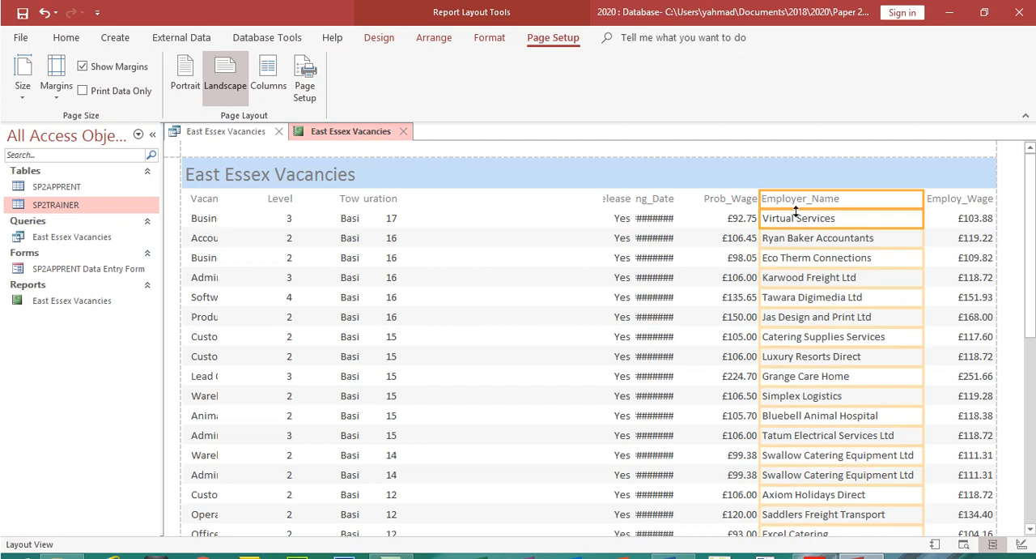
pyautogui.moveTo(761, 199); pyautogui.dragTo(766, 198)
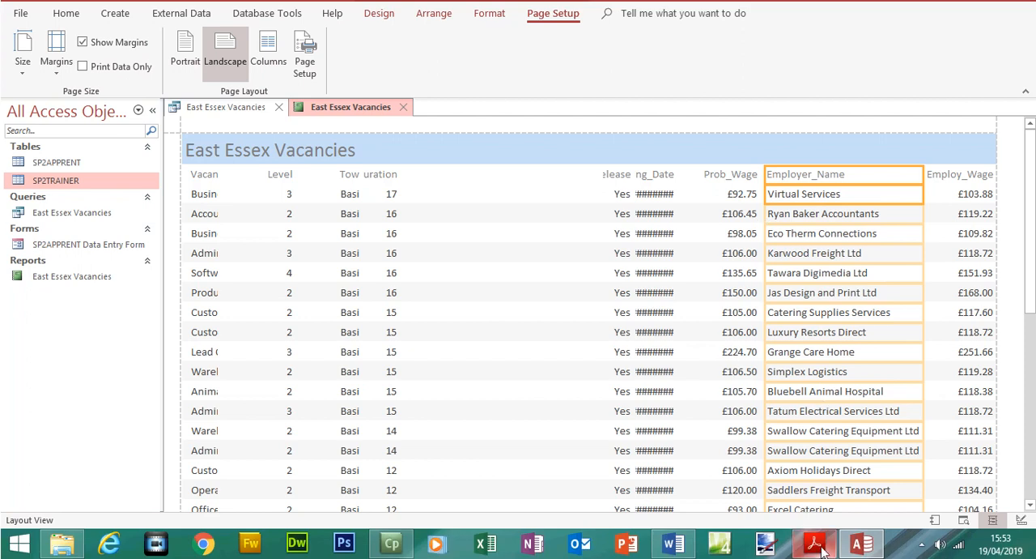
# Check the fields preceding Employer_Name in the exam paper and shift the Day_Release, Closing_Date and Prob_Wage columns together to the left
pyautogui.click(815, 543)
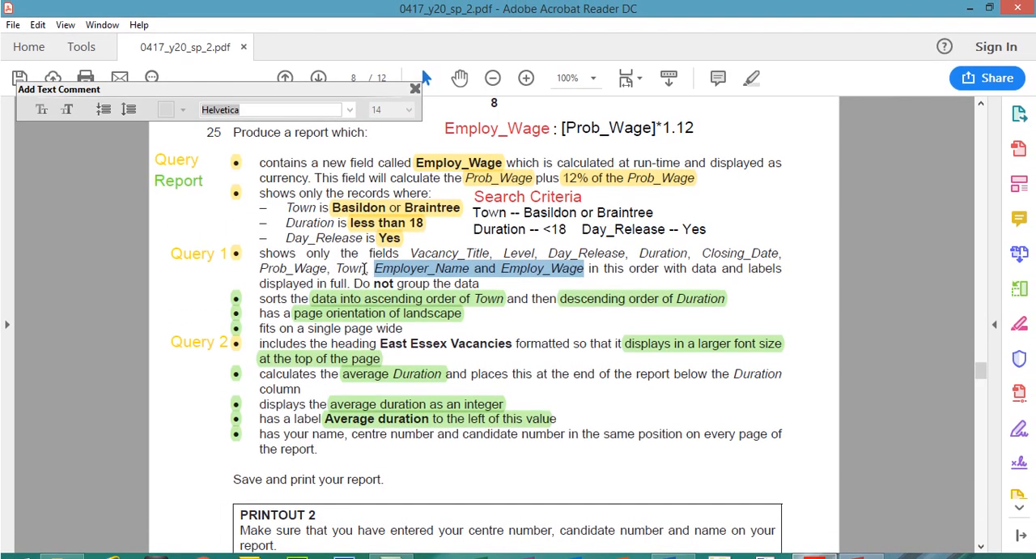
pyautogui.moveTo(369, 269); pyautogui.dragTo(293, 268)
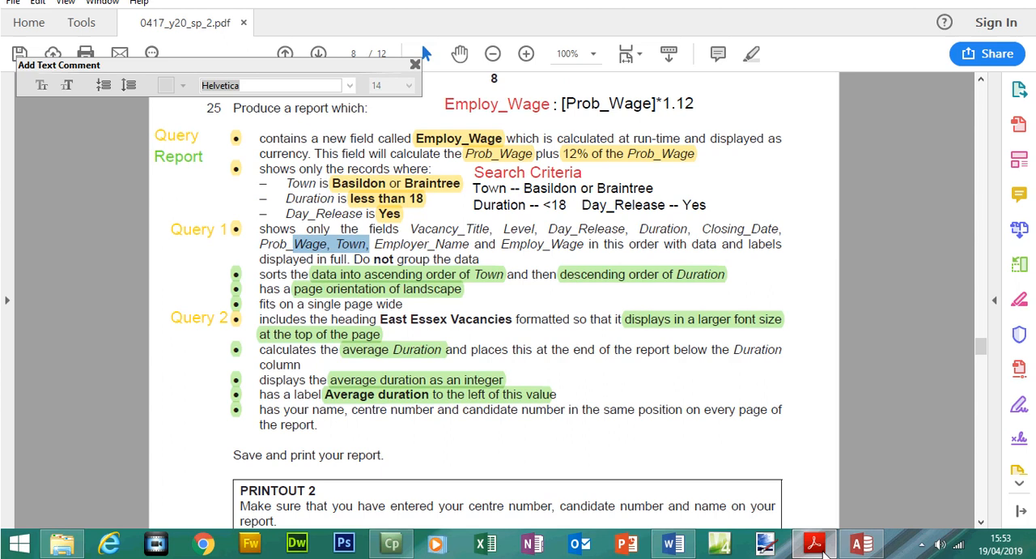
pyautogui.click(815, 543)
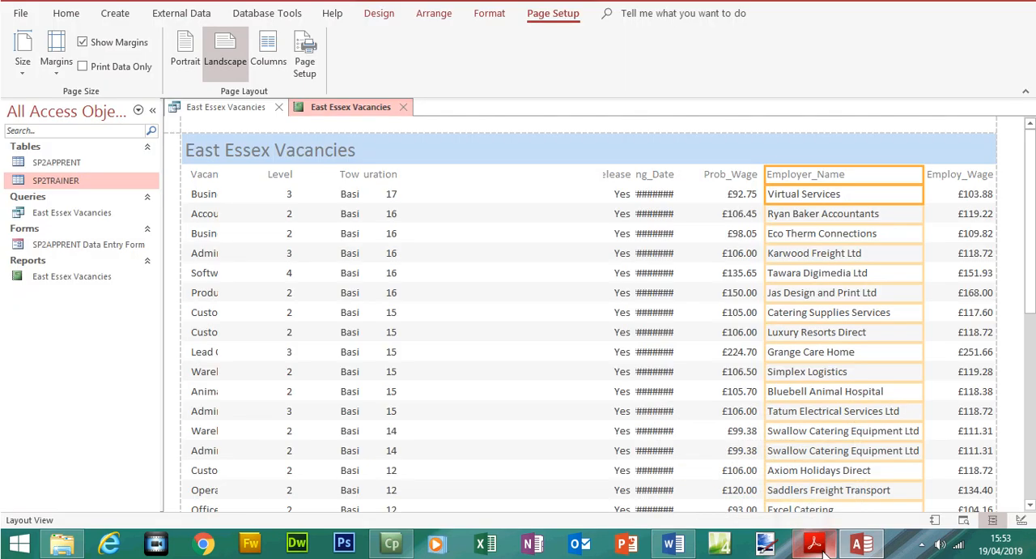
pyautogui.click(606, 199)
pyautogui.keyDown('ctrl'); pyautogui.click(617, 224); pyautogui.keyUp('ctrl')
pyautogui.keyDown('ctrl'); pyautogui.click(645, 204); pyautogui.keyUp('ctrl')
pyautogui.keyDown('ctrl'); pyautogui.click(653, 217); pyautogui.keyUp('ctrl')
pyautogui.keyDown('ctrl'); pyautogui.click(703, 200); pyautogui.keyUp('ctrl')
pyautogui.keyDown('ctrl'); pyautogui.click(728, 225); pyautogui.keyUp('ctrl')
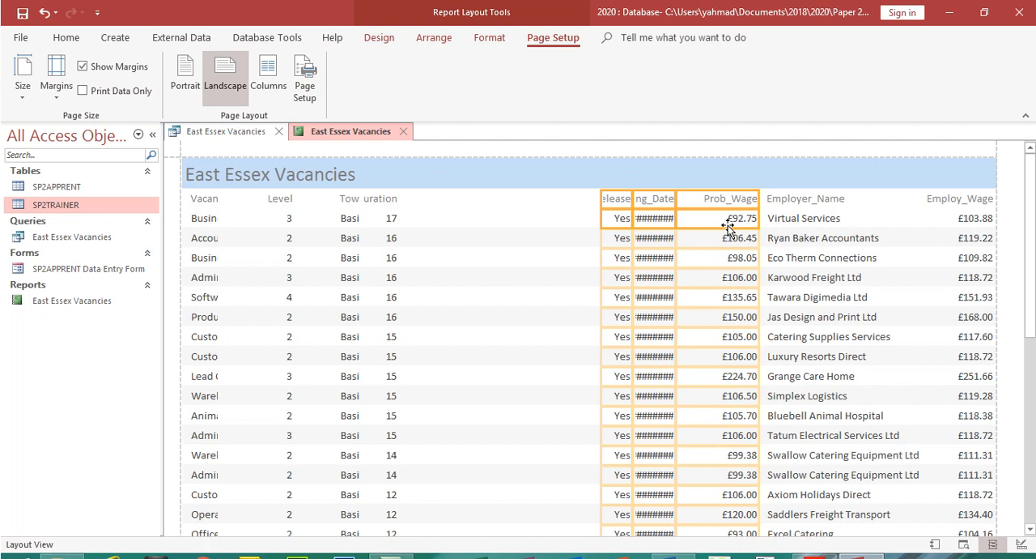
pyautogui.press('Left')
pyautogui.press('Left')
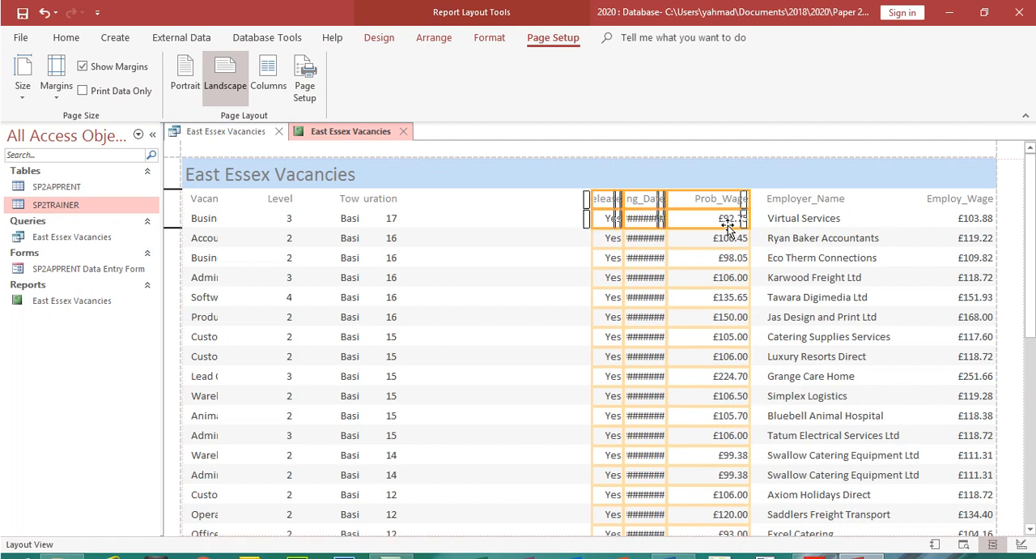
pyautogui.press('Left')
pyautogui.press('Left')
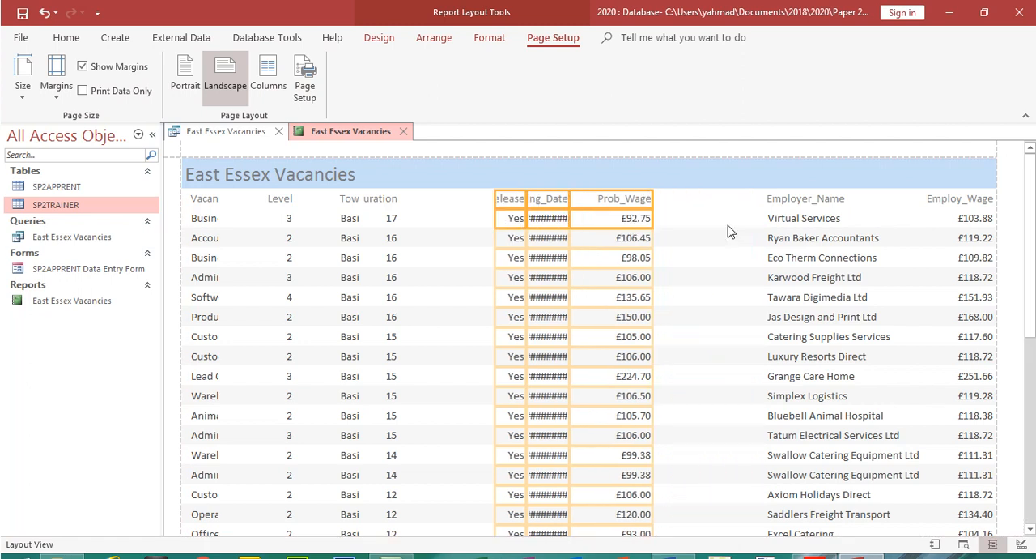
# Reposition the Town column, heading and data together, between Prob_Wage and Employer_Name, wide enough to show the town names in full
pyautogui.click(346, 203)
pyautogui.keyDown('ctrl'); pyautogui.click(348, 217); pyautogui.keyUp('ctrl')
pyautogui.moveTo(358, 202); pyautogui.dragTo(758, 217)
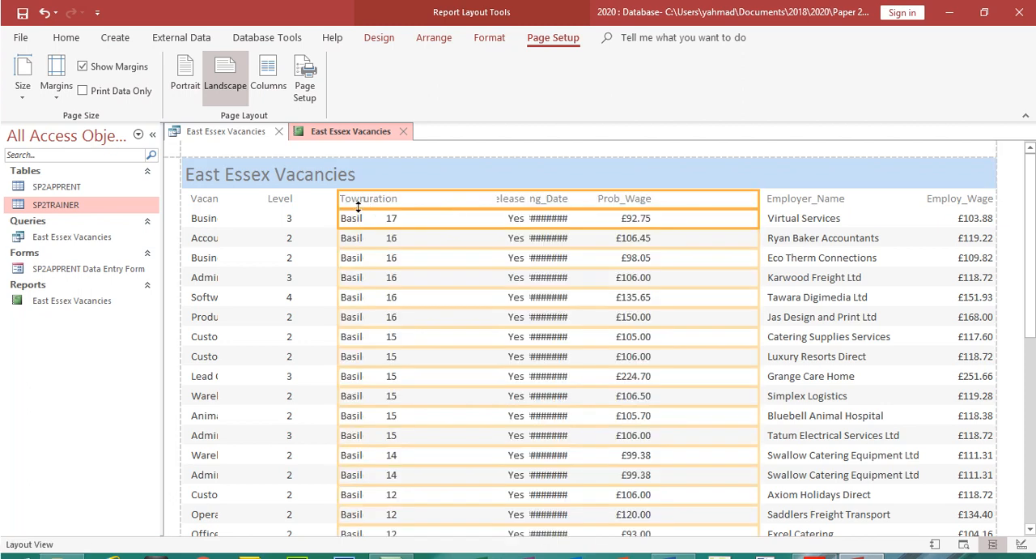
pyautogui.moveTo(337, 197); pyautogui.dragTo(703, 202)
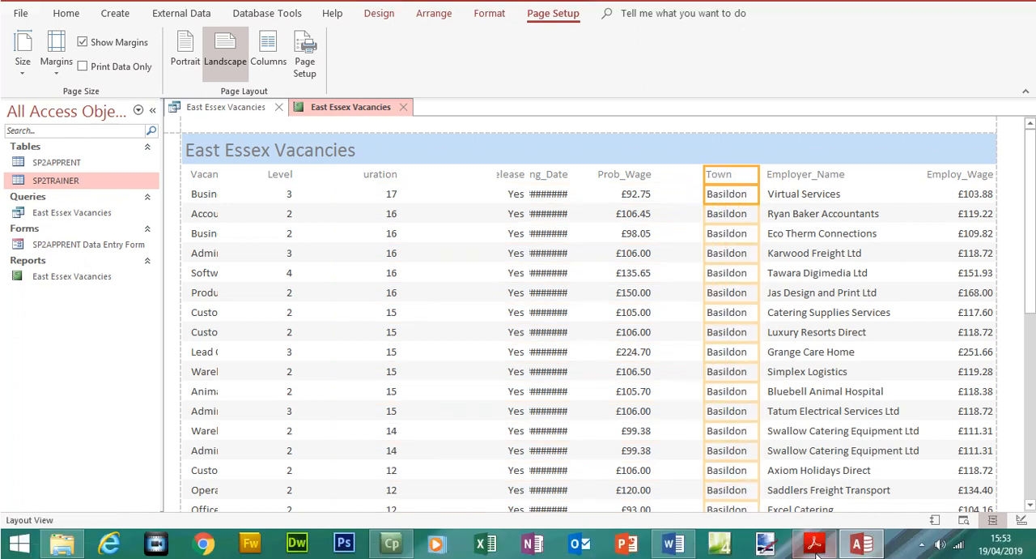
# Confirm in the exam paper that Prob_Wage precedes Town and reposition the Prob_Wage column, heading and data together, directly beside Town
pyautogui.click(815, 547)
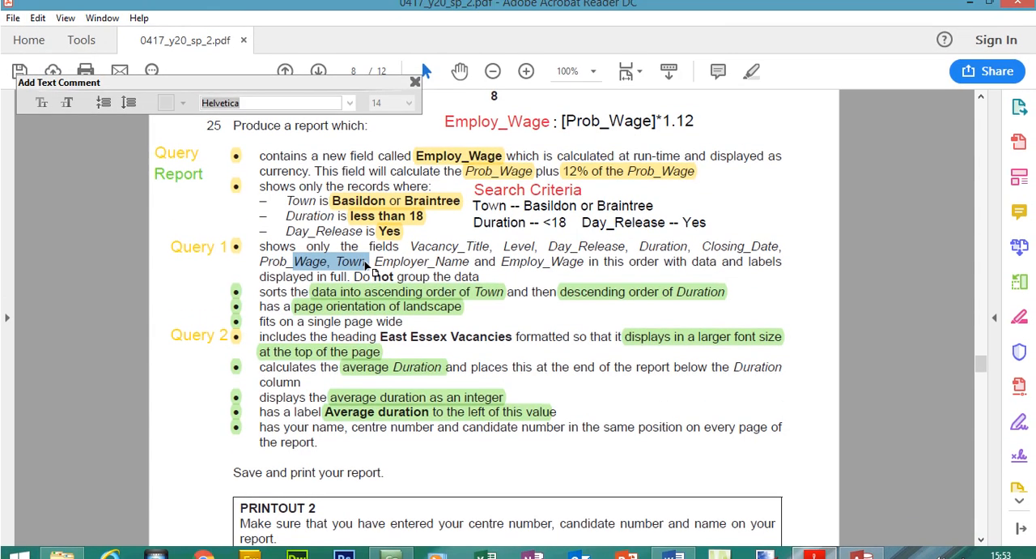
pyautogui.moveTo(269, 268); pyautogui.dragTo(306, 268)
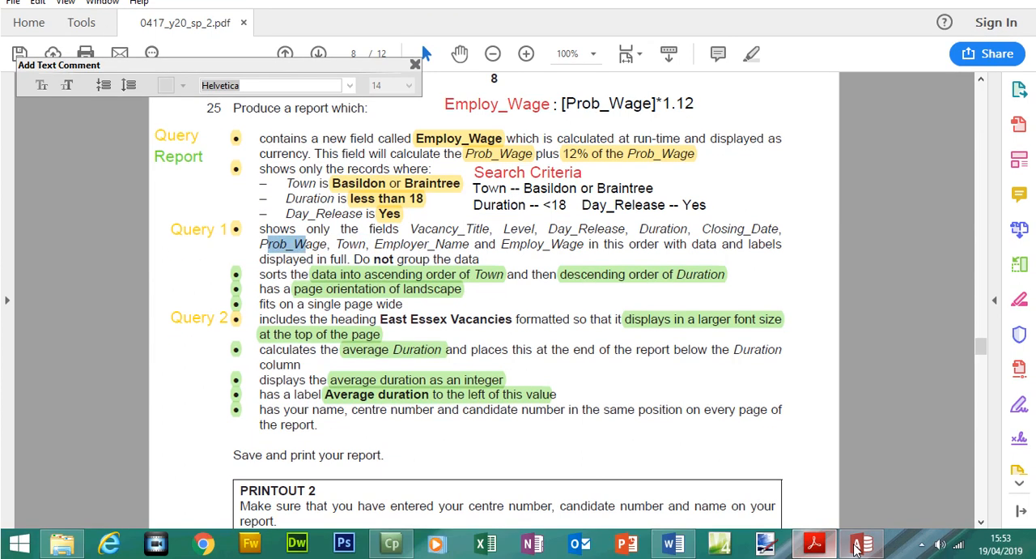
pyautogui.click(859, 544)
pyautogui.click(632, 175)
pyautogui.click(636, 219)
pyautogui.moveTo(654, 199); pyautogui.dragTo(692, 198)
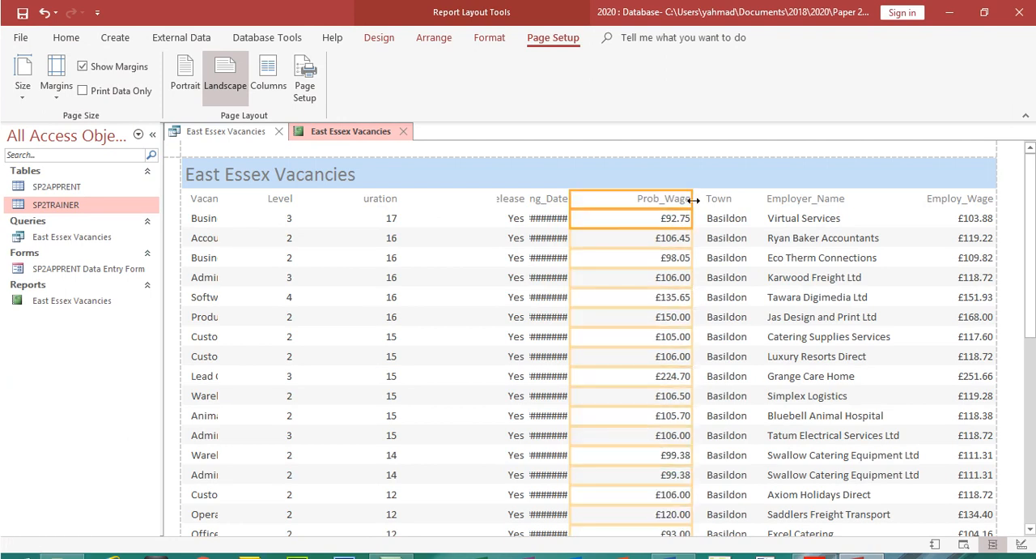
pyautogui.moveTo(573, 197); pyautogui.dragTo(624, 199)
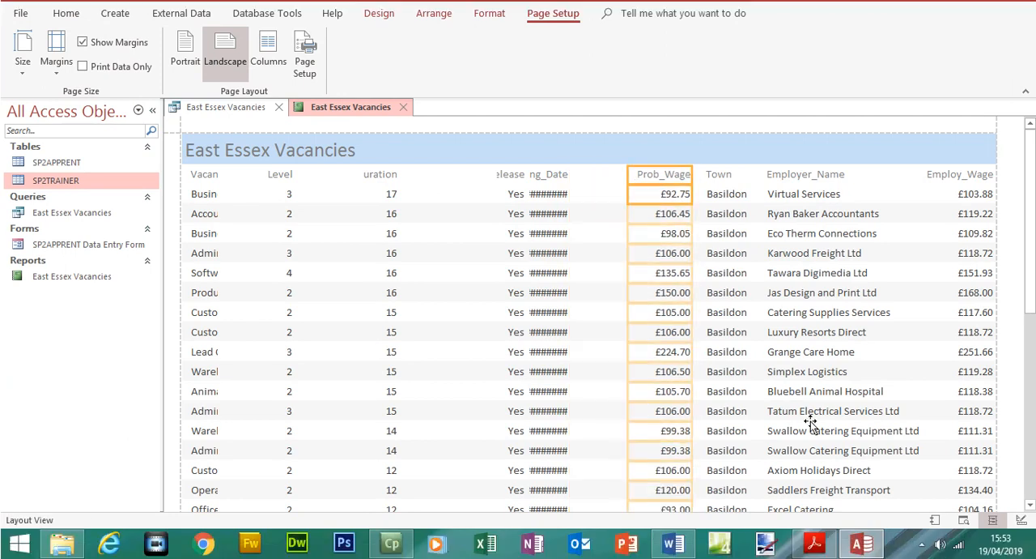
# Recheck the field order in the exam paper and widen the Closing_Date column toward Prob_Wage so its dates display in full
pyautogui.click(814, 544)
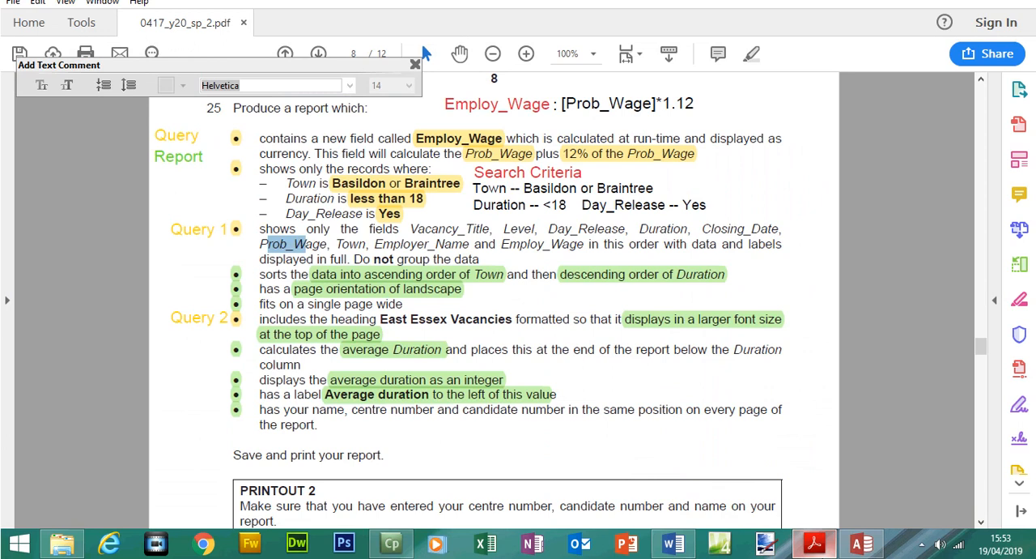
pyautogui.hotkey('alt', 'Tab')
pyautogui.click(548, 176)
pyautogui.keyDown('shift'); pyautogui.click(561, 194); pyautogui.keyUp('shift')
pyautogui.moveTo(570, 175); pyautogui.dragTo(621, 176)
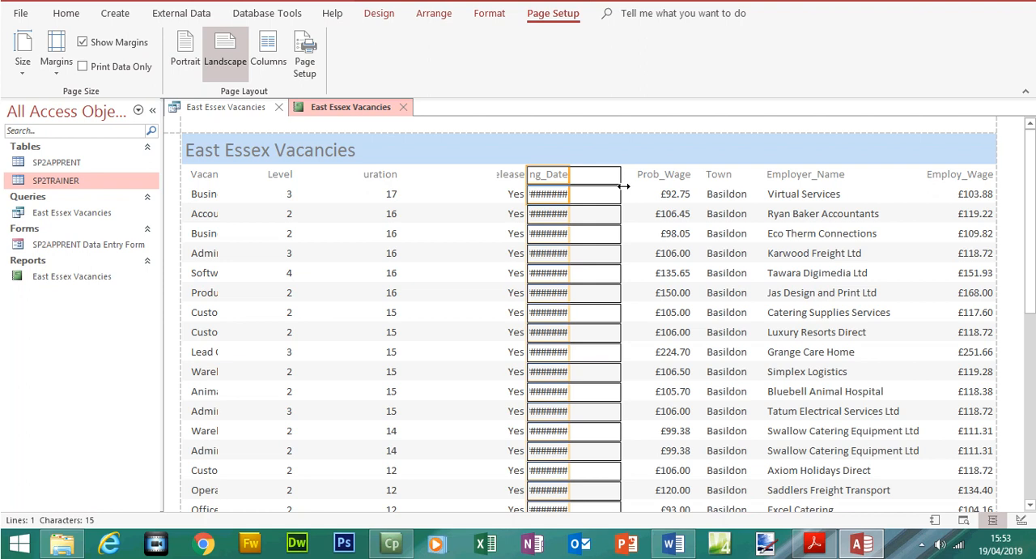
# Shift the Day_Release column, heading and data together, toward Level by stretching its left edge and shrinking its right edge
pyautogui.click(517, 177)
pyautogui.keyDown('shift'); pyautogui.click(521, 198); pyautogui.keyUp('shift')
pyautogui.moveTo(494, 177); pyautogui.dragTo(434, 177)
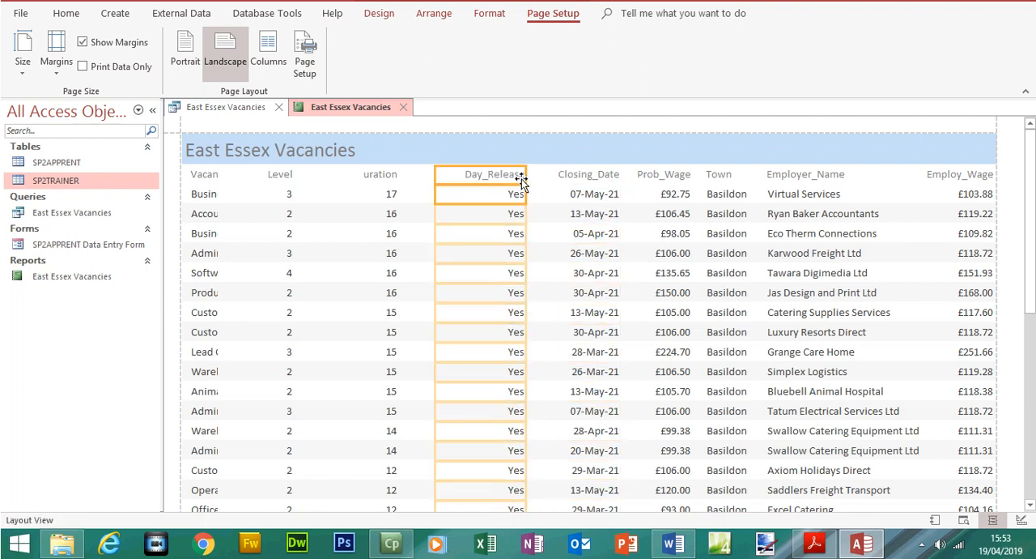
pyautogui.moveTo(526, 176); pyautogui.dragTo(465, 179)
# Reposition the Duration column, heading and data together, between Day_Release and Closing_Date
pyautogui.click(388, 177)
pyautogui.keyDown('shift'); pyautogui.click(387, 192); pyautogui.keyUp('shift')
pyautogui.moveTo(399, 198); pyautogui.dragTo(545, 199)
pyautogui.moveTo(361, 203); pyautogui.dragTo(494, 199)
# Check the first three fields in the exam paper's order and reposition the Level column, narrowed, directly before Day_Release
pyautogui.click(451, 199)
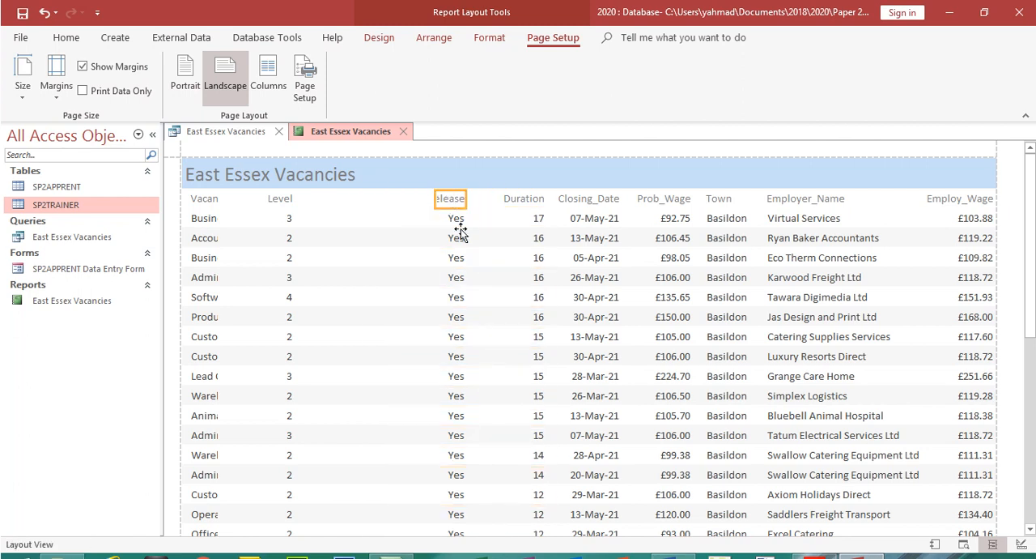
pyautogui.click(459, 220)
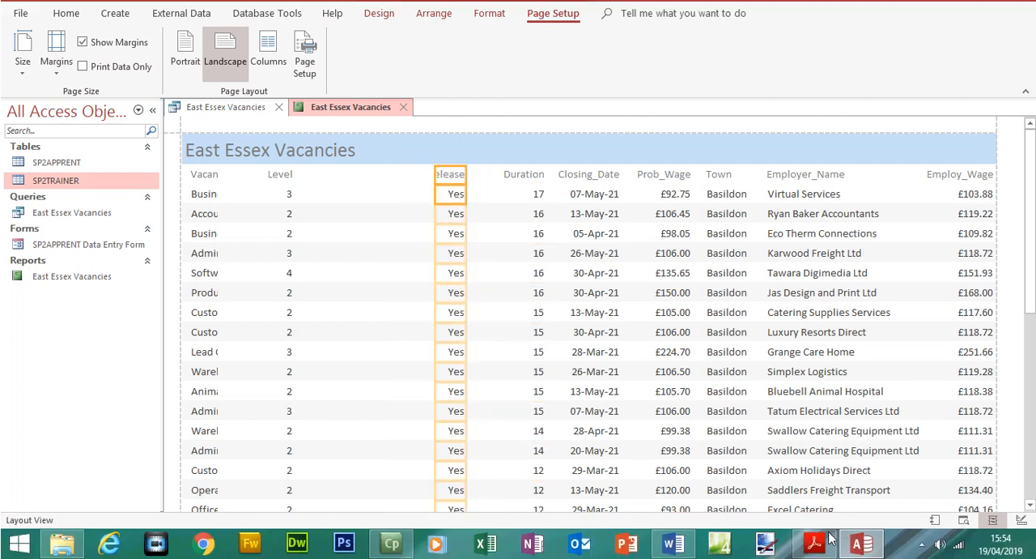
pyautogui.click(814, 544)
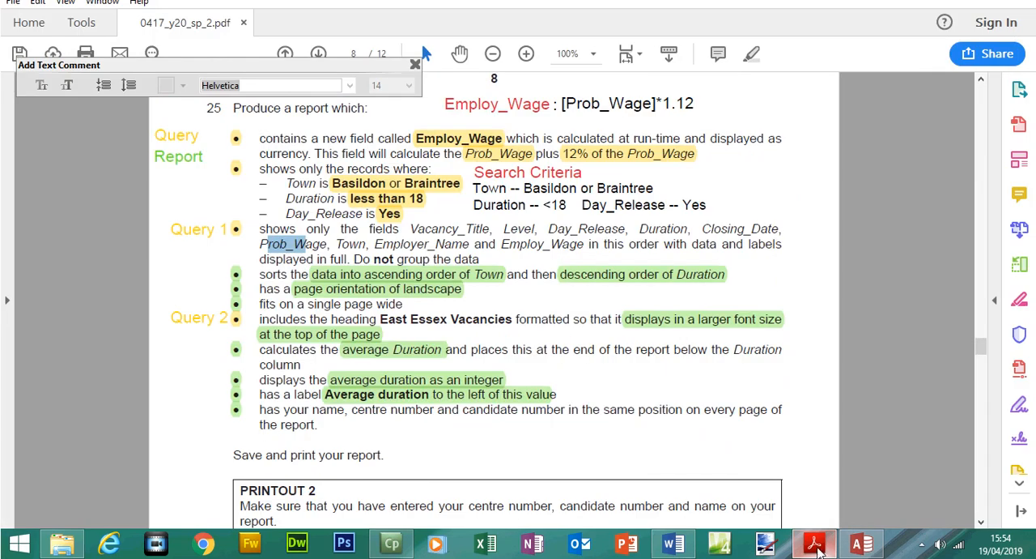
pyautogui.moveTo(430, 228); pyautogui.dragTo(587, 231)
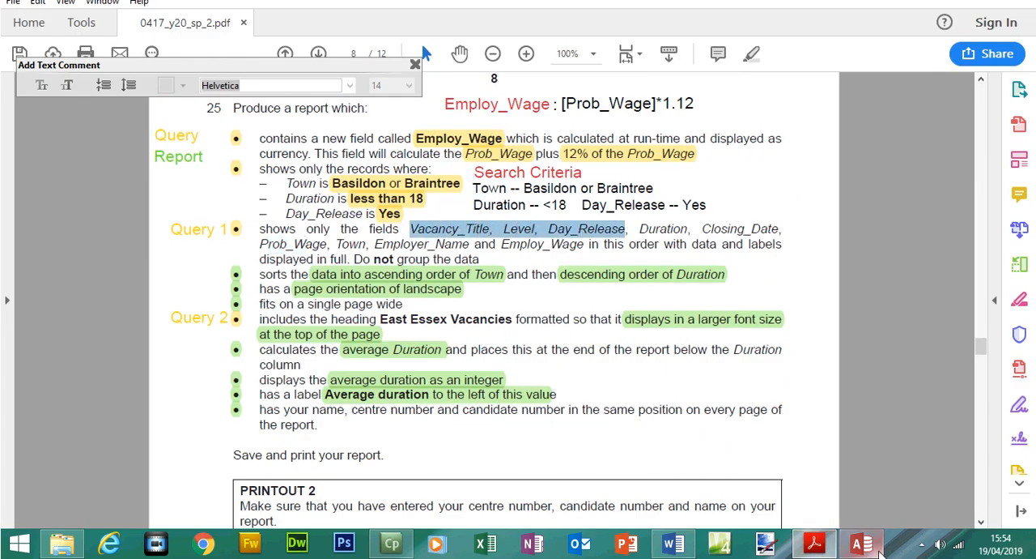
pyautogui.click(861, 544)
pyautogui.click(277, 201)
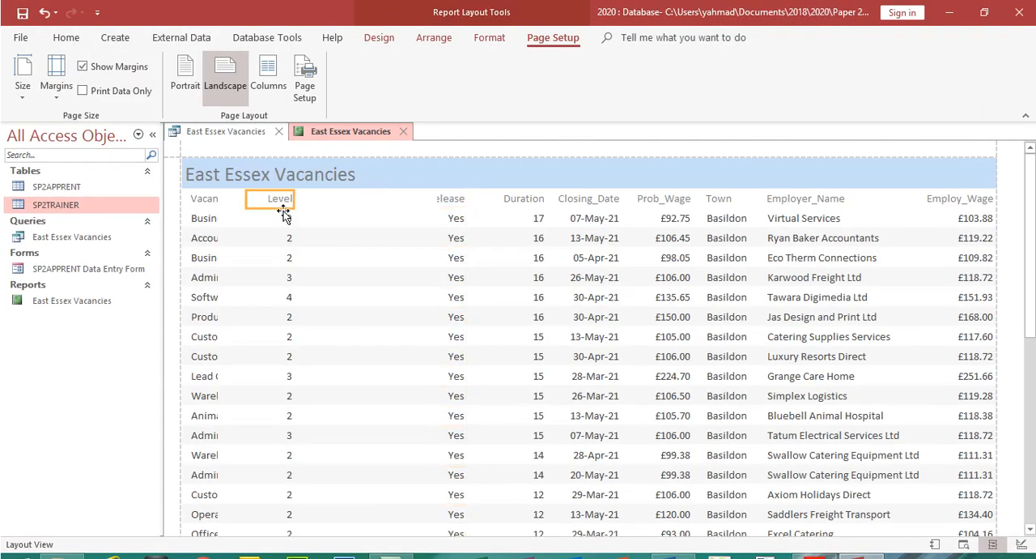
pyautogui.click(285, 215)
pyautogui.moveTo(293, 200); pyautogui.dragTo(429, 200)
pyautogui.moveTo(246, 200); pyautogui.dragTo(389, 203)
# Widen the Vacancy_Title column, heading and data together, so its longest titles display in full
pyautogui.click(207, 200)
pyautogui.click(209, 218)
pyautogui.moveTo(217, 198); pyautogui.dragTo(366, 212)
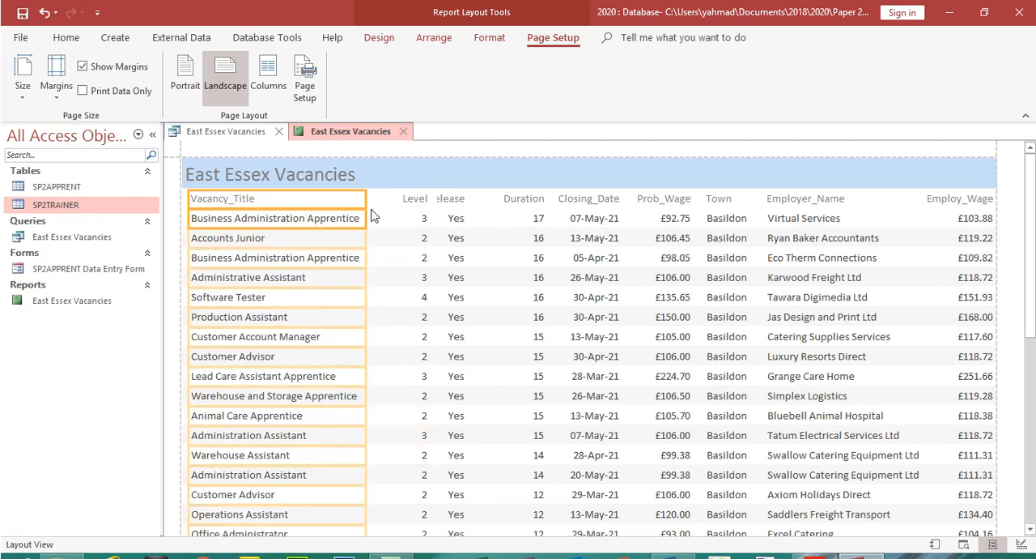
# Shift Level slightly toward Vacancy_Title and widen the Day_Release column so its heading displays in full before Duration
pyautogui.moveTo(1030, 248)
pyautogui.mouseDown()
pyautogui.moveTo(1030, 453)
pyautogui.moveTo(1018, 229)
pyautogui.moveTo(1015, 242)
pyautogui.mouseUp()
pyautogui.moveTo(365, 199); pyautogui.dragTo(486, 205)
pyautogui.click(404, 200)
pyautogui.keyDown('shift'); pyautogui.click(411, 222); pyautogui.keyUp('shift')
pyautogui.click(436, 199)
pyautogui.click(451, 213)
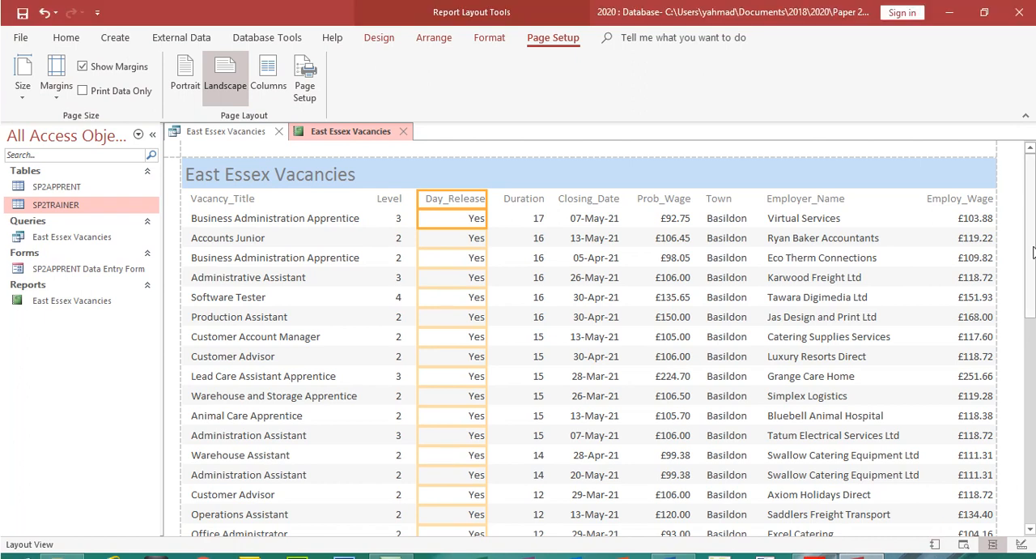
# Look over the rearranged report, open it in Print Preview and zoom out to 60%
pyautogui.scroll(-5, 937, 273)
pyautogui.moveTo(1030, 324); pyautogui.dragTo(1022, 106)
pyautogui.click(18, 39)
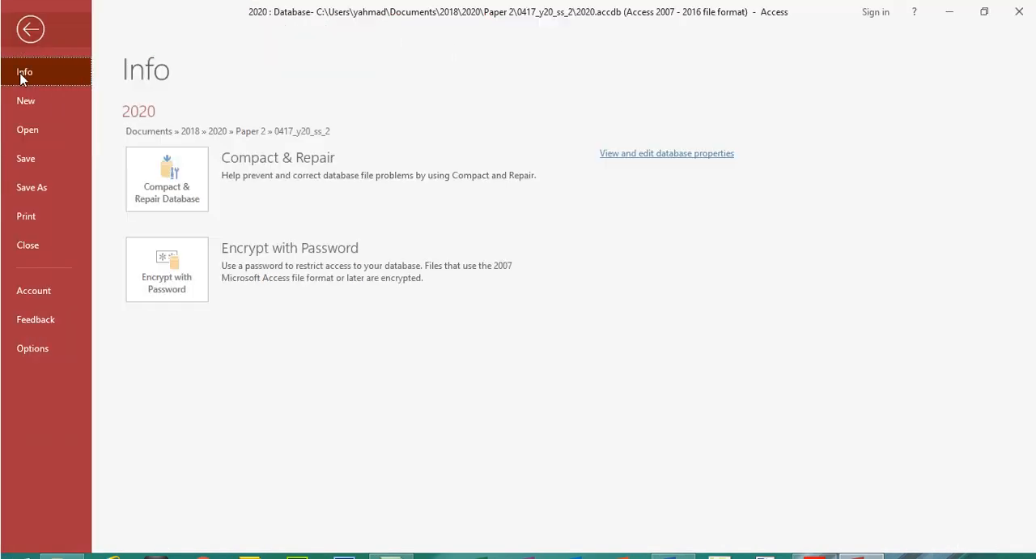
pyautogui.click(45, 215)
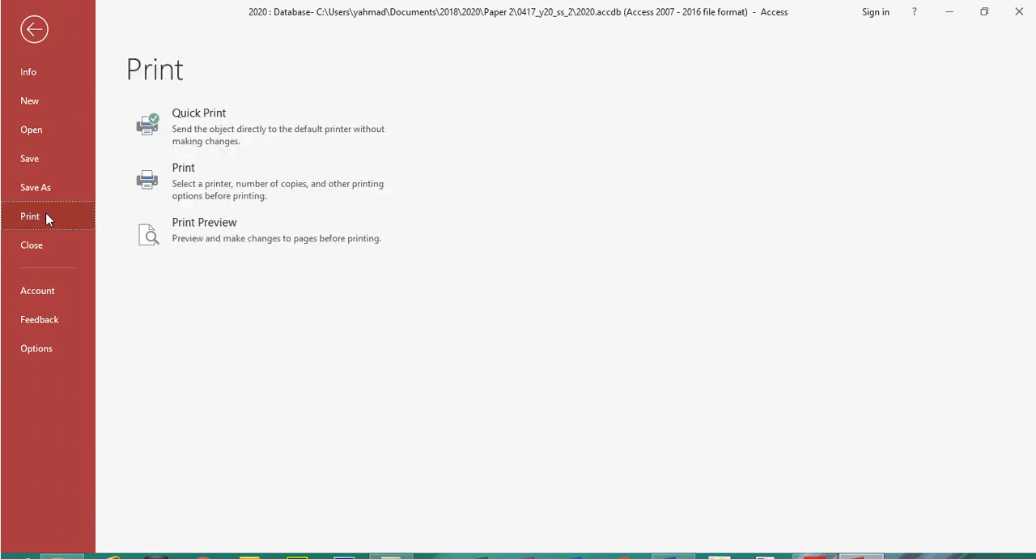
pyautogui.click(219, 247)
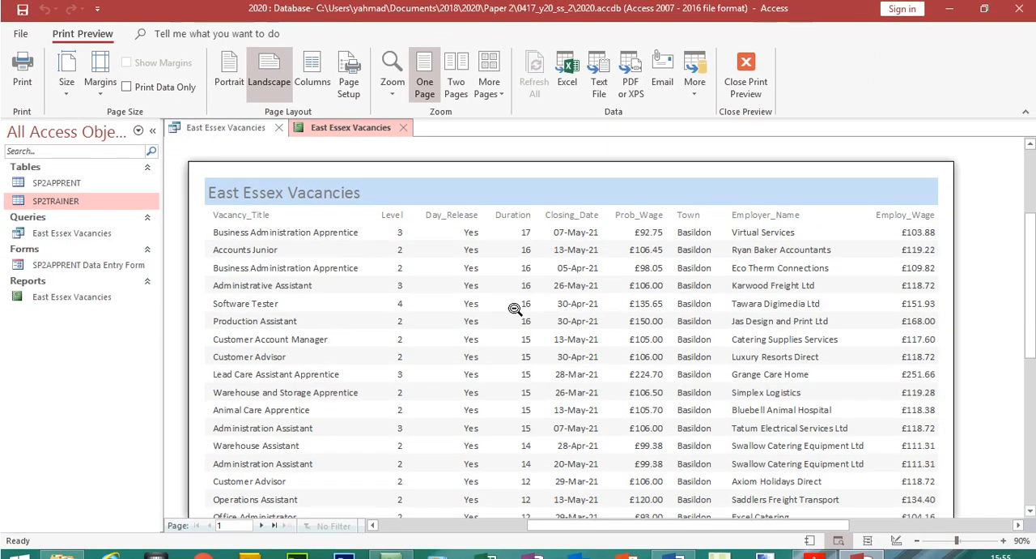
pyautogui.click(915, 540)
pyautogui.click(915, 540)
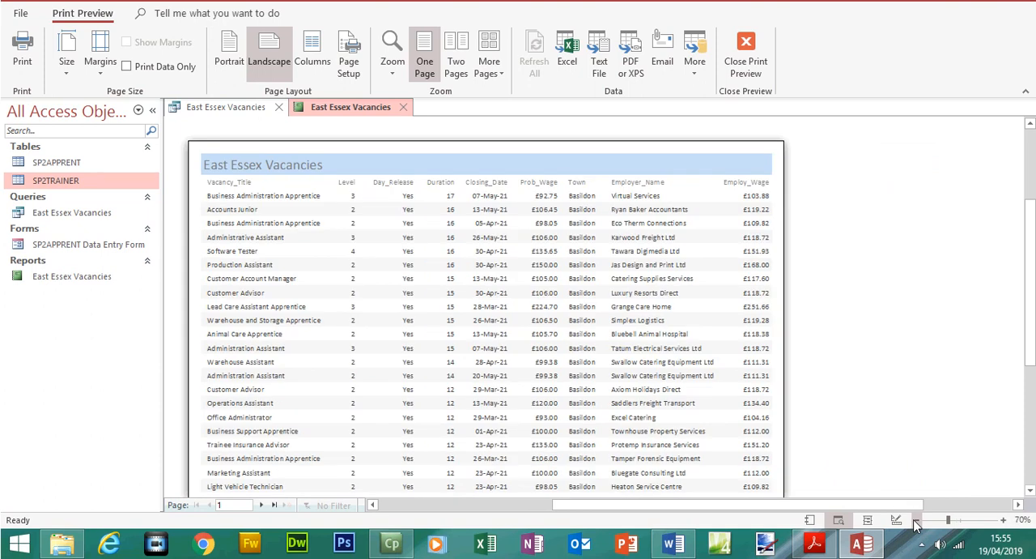
pyautogui.click(915, 520)
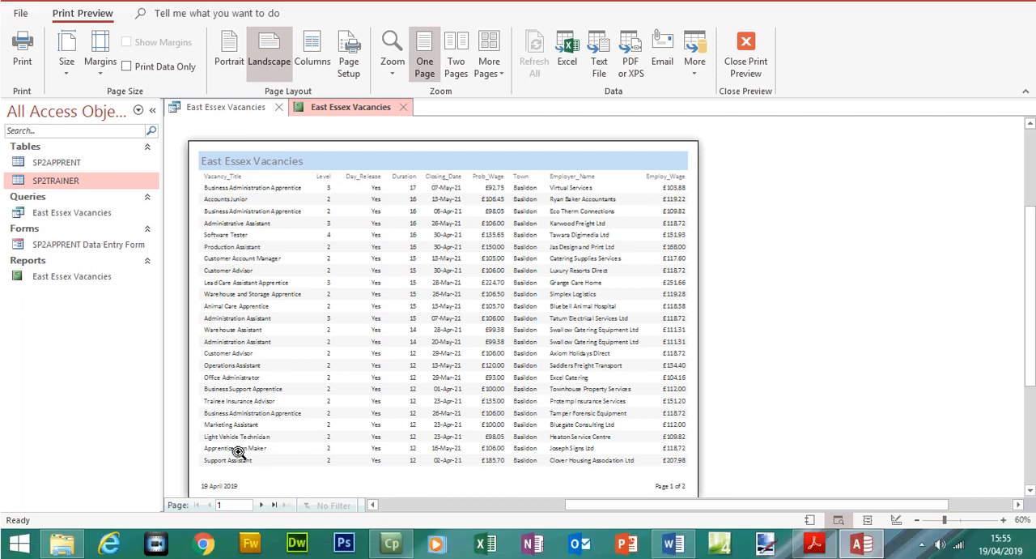
# View the second page of the preview, return to the first page and reopen the exam paper at the Step 25 requirements
pyautogui.click(265, 504)
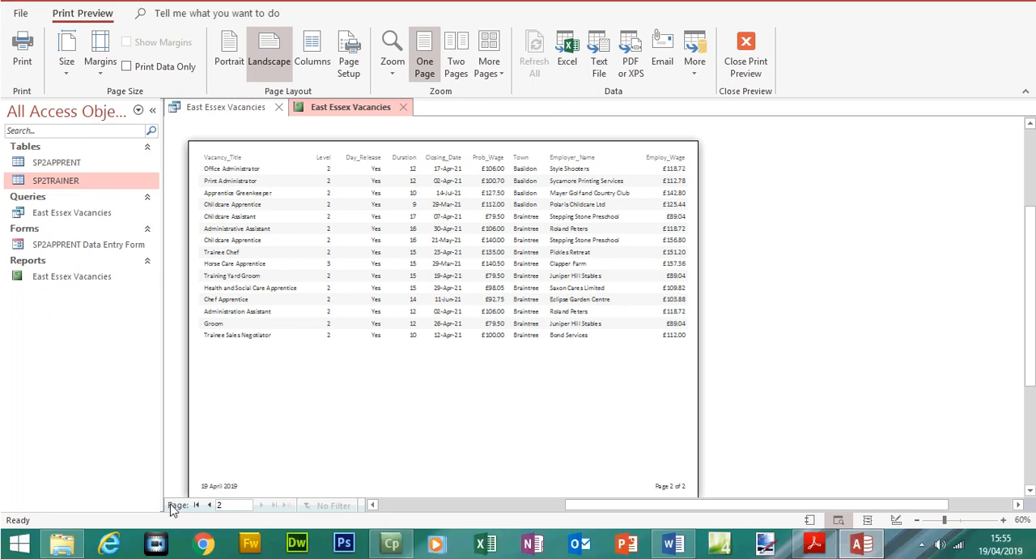
pyautogui.click(197, 505)
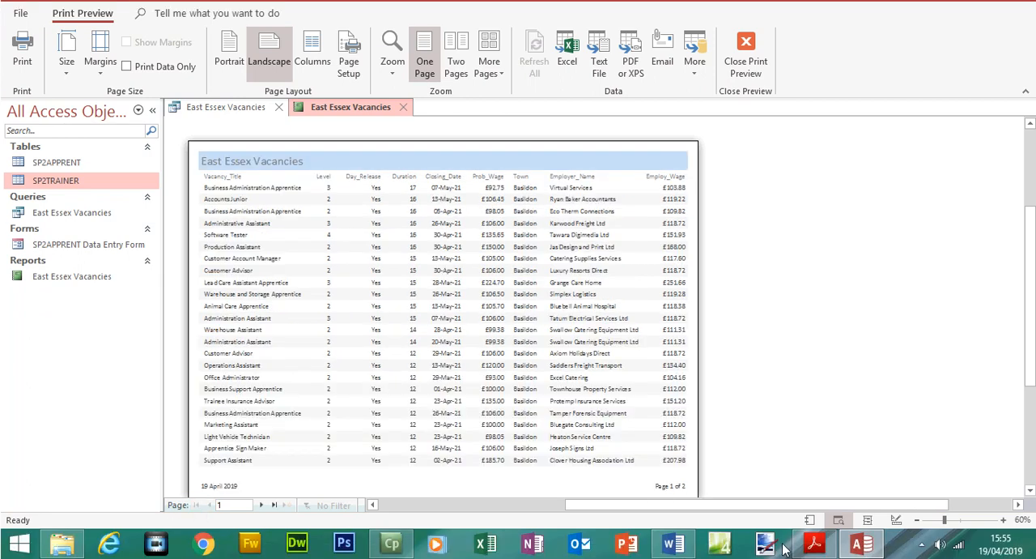
pyautogui.click(815, 547)
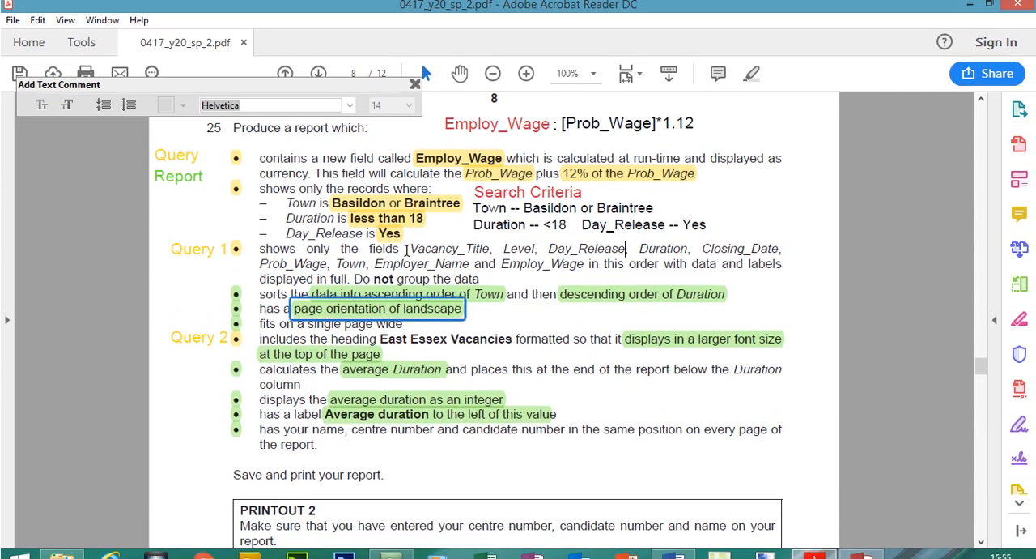
# Review the Step 25 bullets on the field order and the larger East Essex Vacancies heading
pyautogui.moveTo(402, 229); pyautogui.dragTo(427, 244)
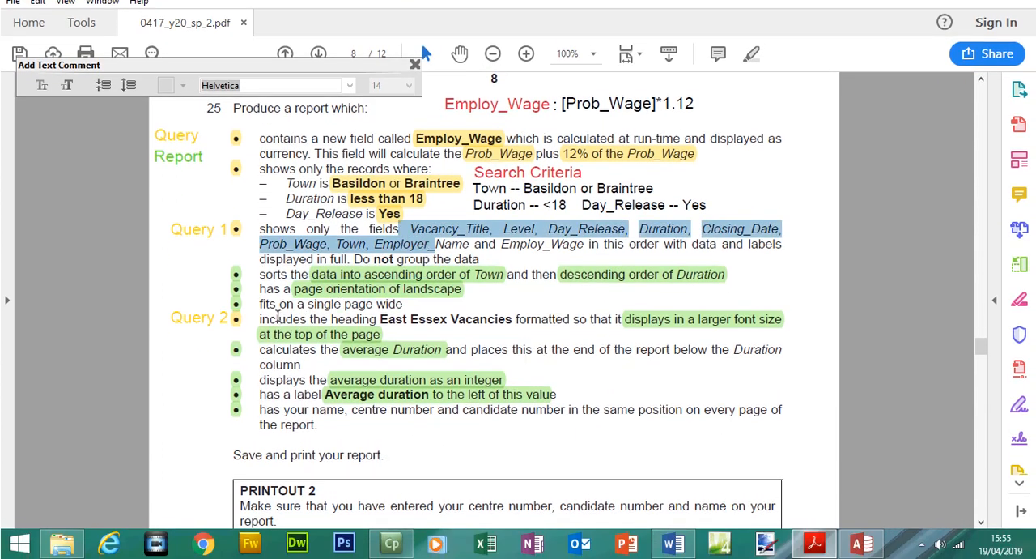
pyautogui.click(427, 318)
pyautogui.click(433, 318)
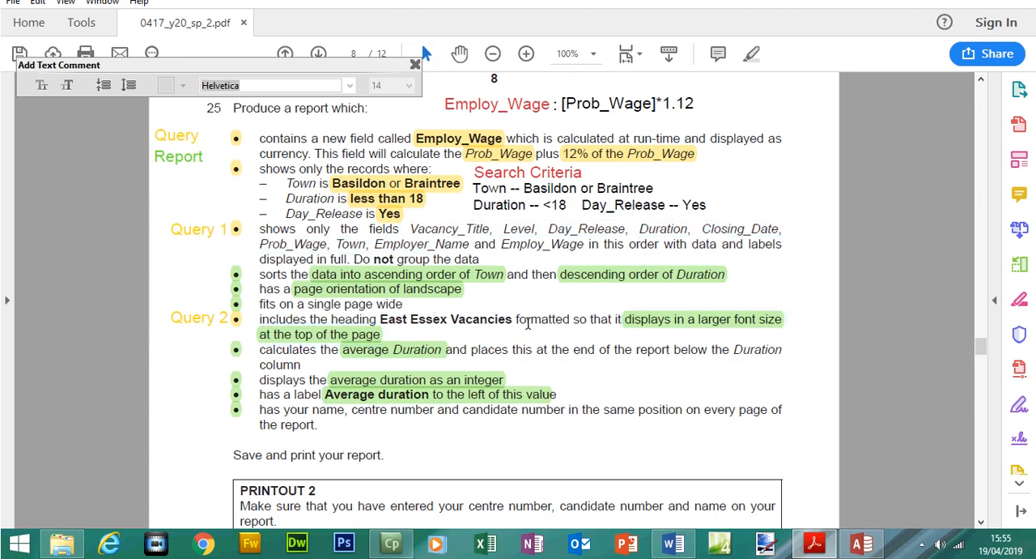
pyautogui.click(641, 327)
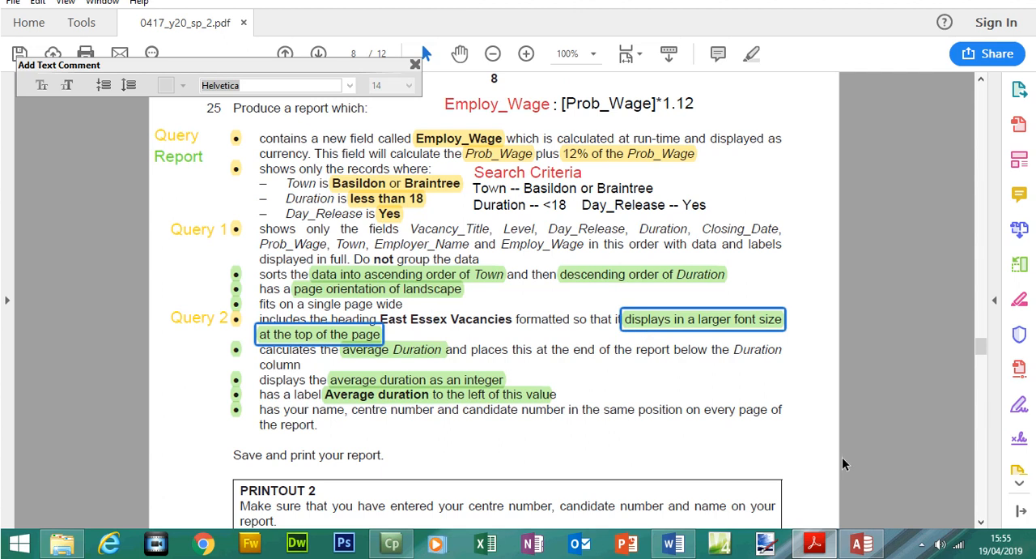
# Switch to Access, open the East Essex Vacancies report in Design View and set its title to font size 36
pyautogui.click(861, 543)
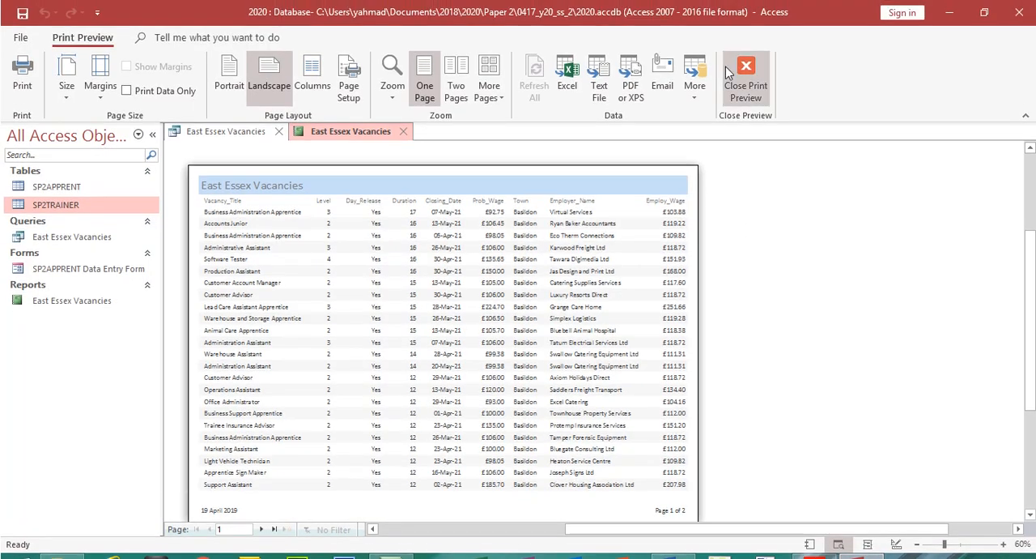
pyautogui.click(746, 81)
pyautogui.click(22, 93)
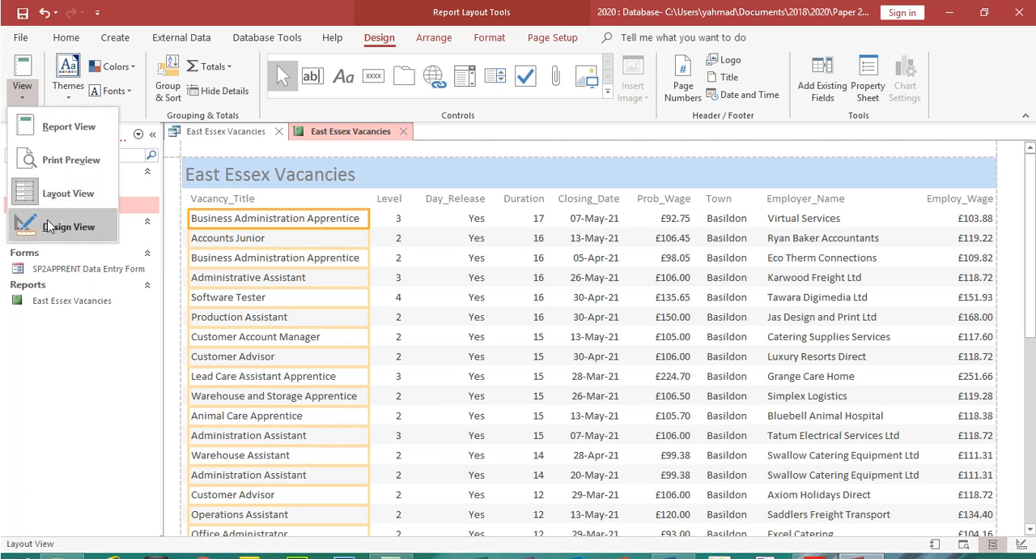
pyautogui.click(61, 227)
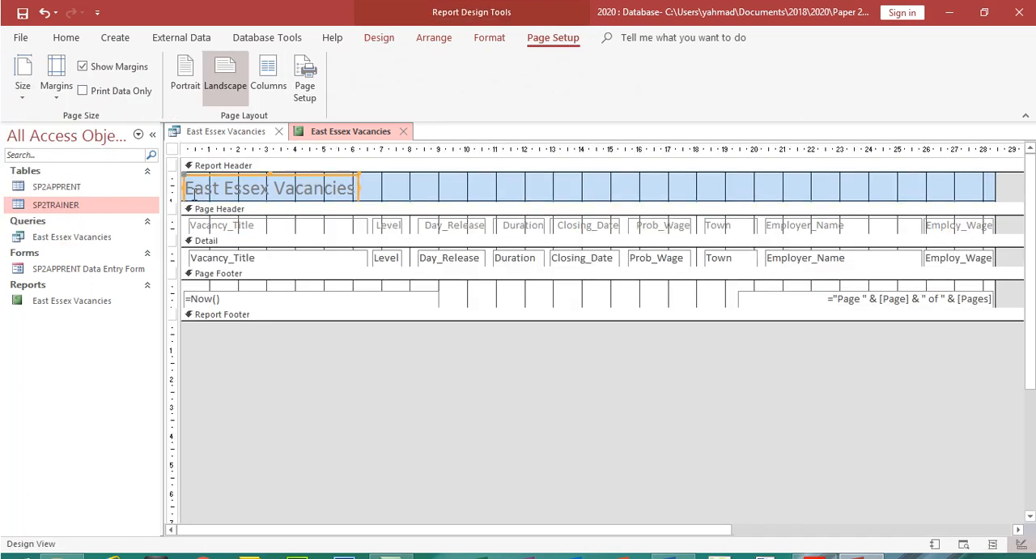
pyautogui.click(79, 44)
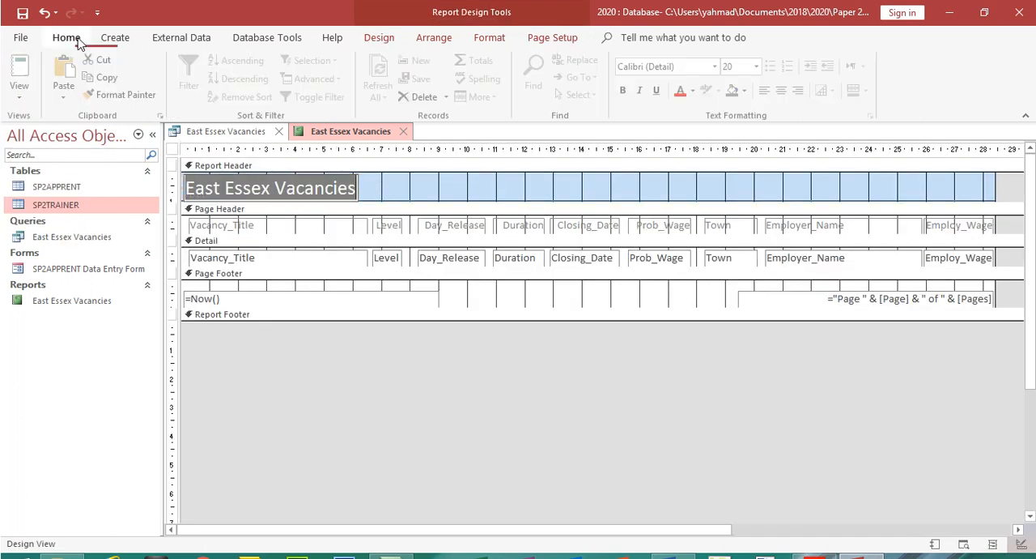
pyautogui.click(760, 67)
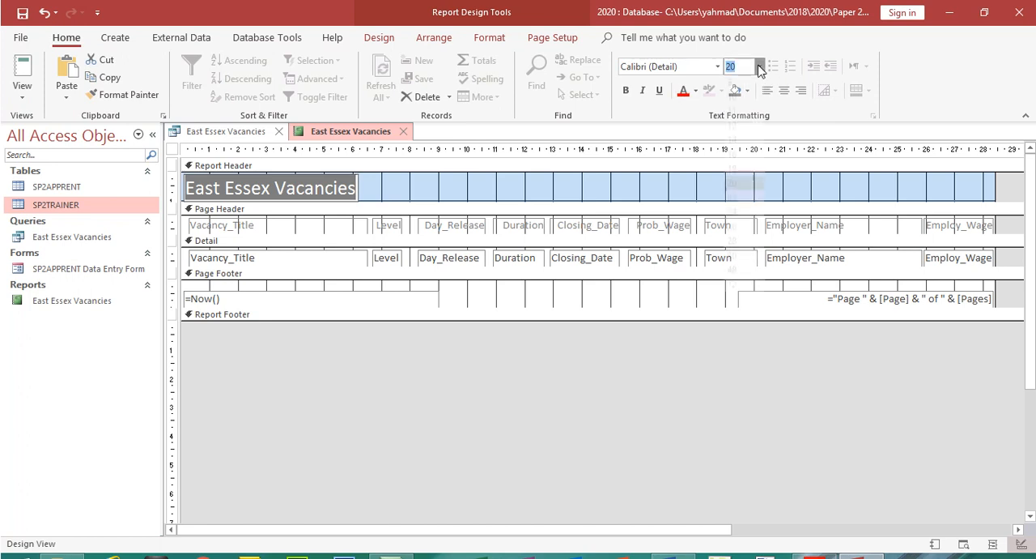
pyautogui.click(740, 266)
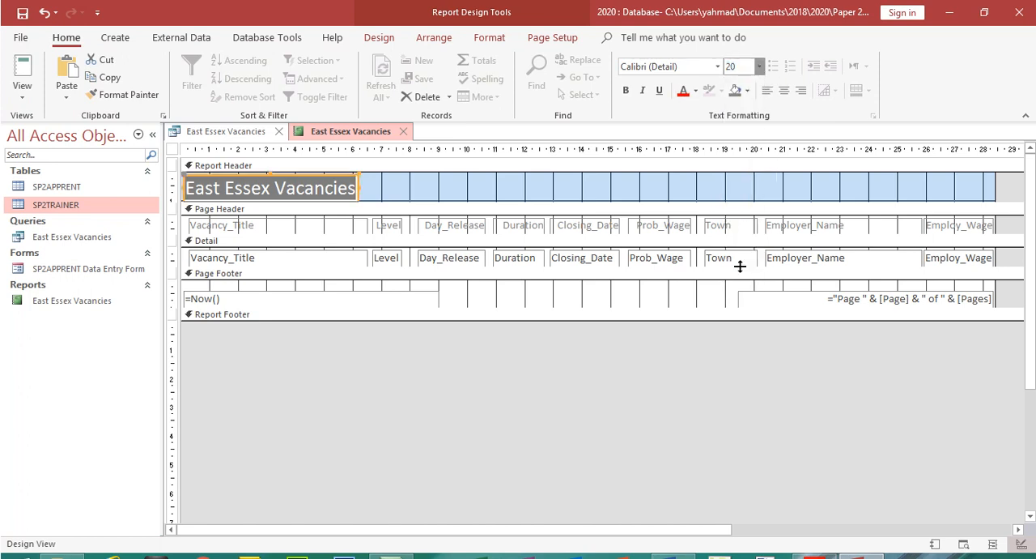
# Heighten the Report Header, enlarge the title box to about 12 cm wide and show the report in Print Preview
pyautogui.moveTo(486, 203); pyautogui.dragTo(487, 215)
pyautogui.moveTo(358, 201); pyautogui.dragTo(522, 212)
pyautogui.click(22, 89)
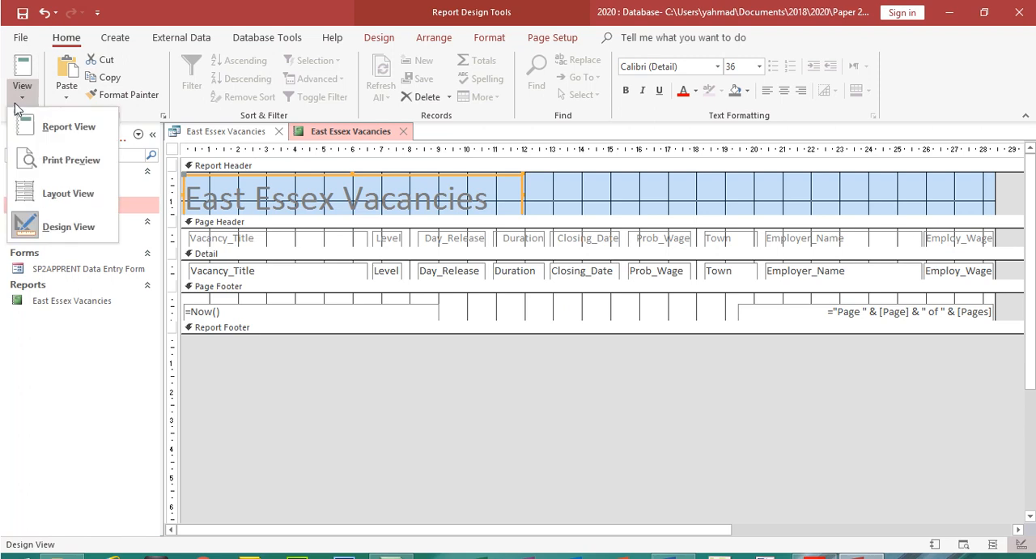
pyautogui.click(71, 161)
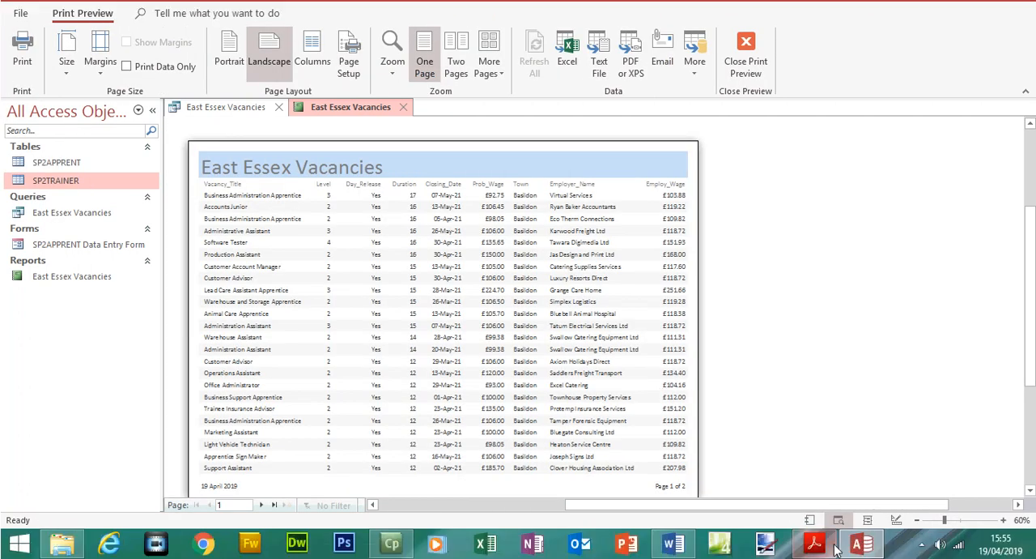
# Check the exam paper's requirement for the average Duration and return to the report preview in Access
pyautogui.click(816, 542)
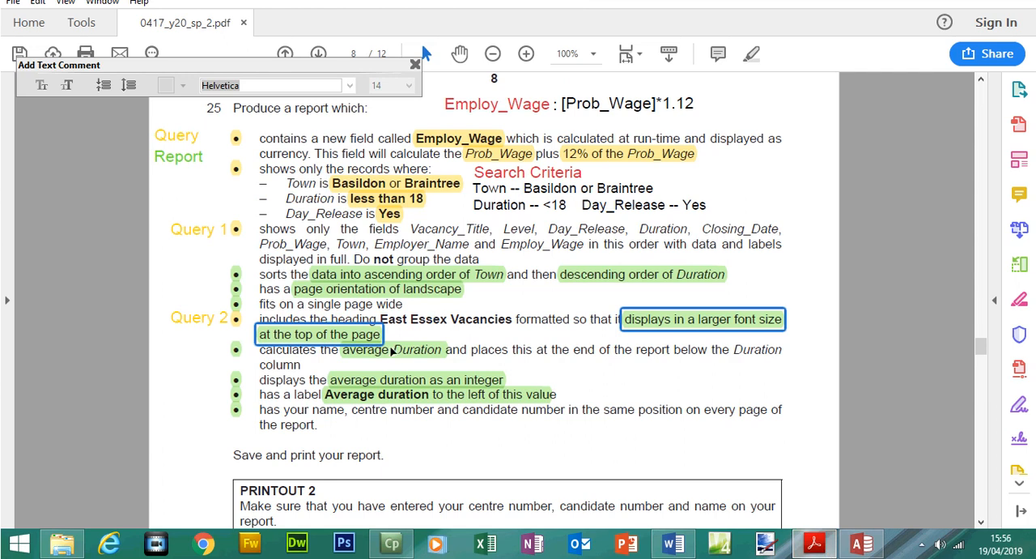
pyautogui.click(396, 355)
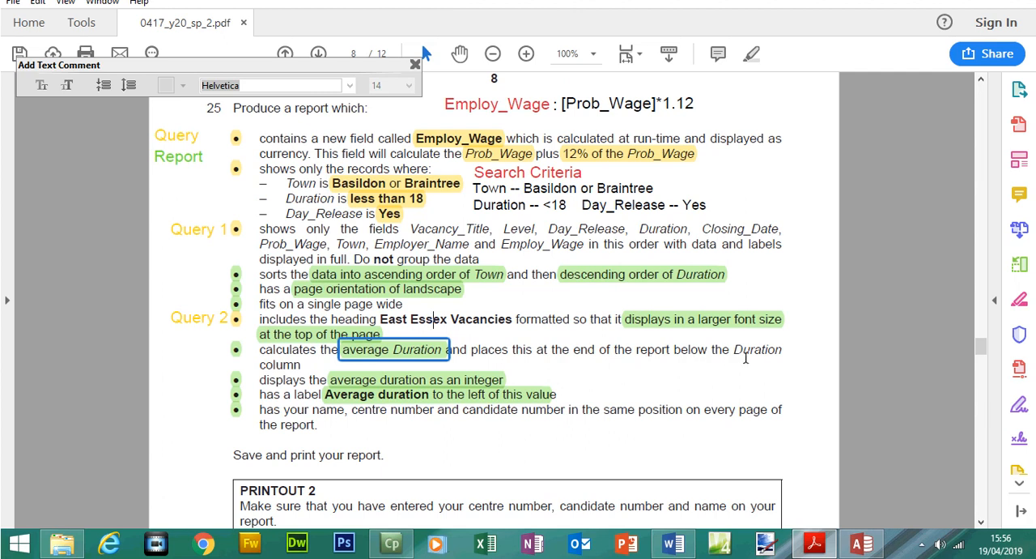
pyautogui.click(861, 542)
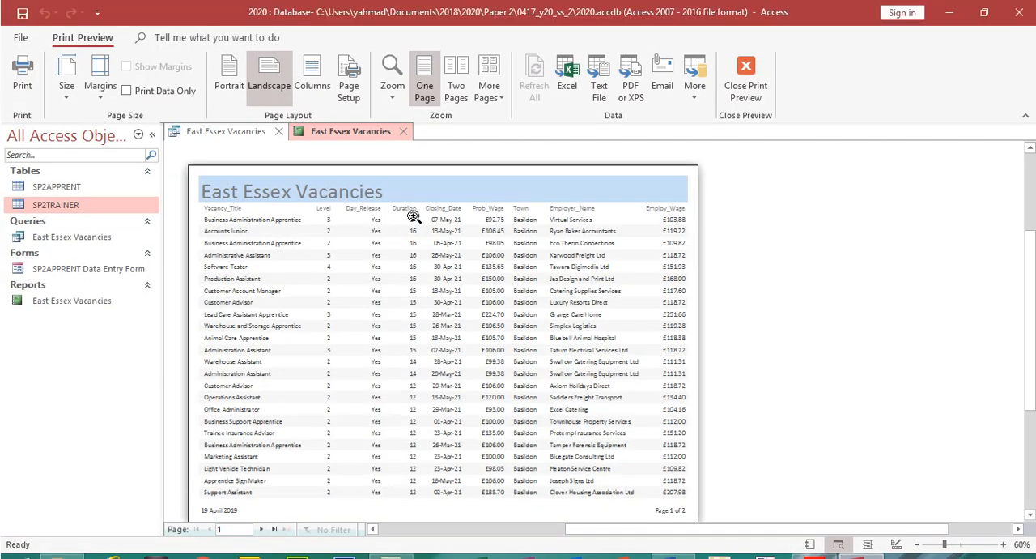
# Add an Average total for the Duration column in Layout View
pyautogui.click(746, 81)
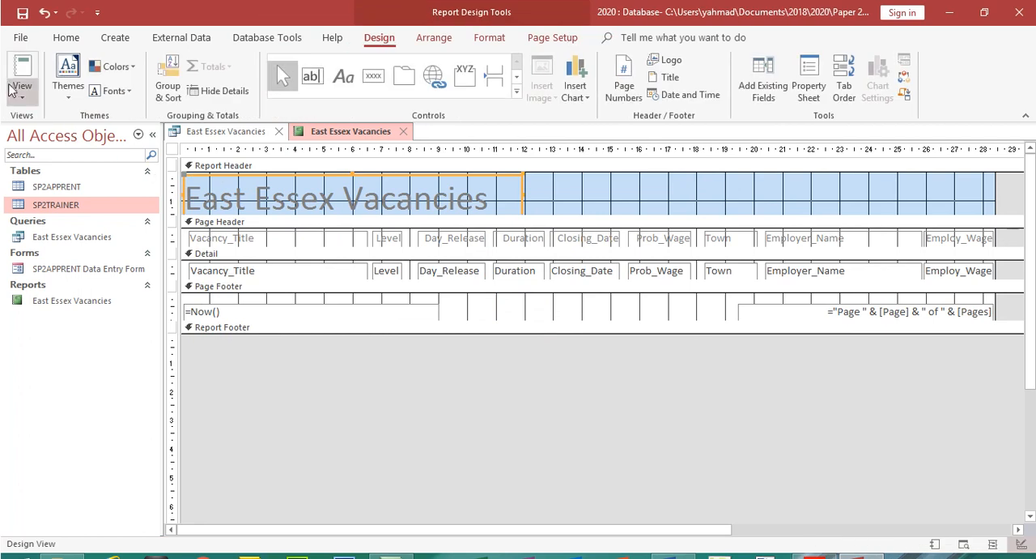
pyautogui.click(22, 97)
pyautogui.click(54, 193)
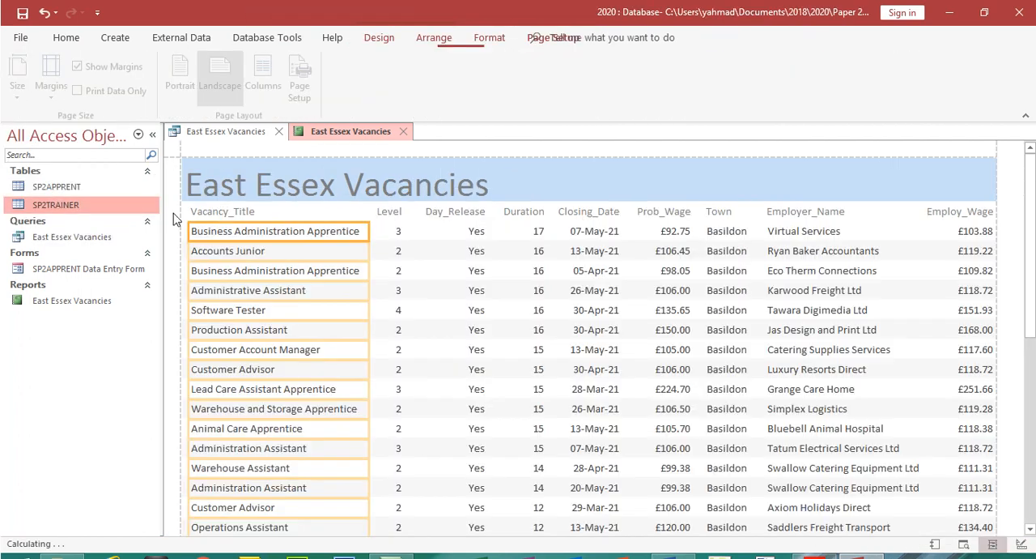
pyautogui.click(535, 232)
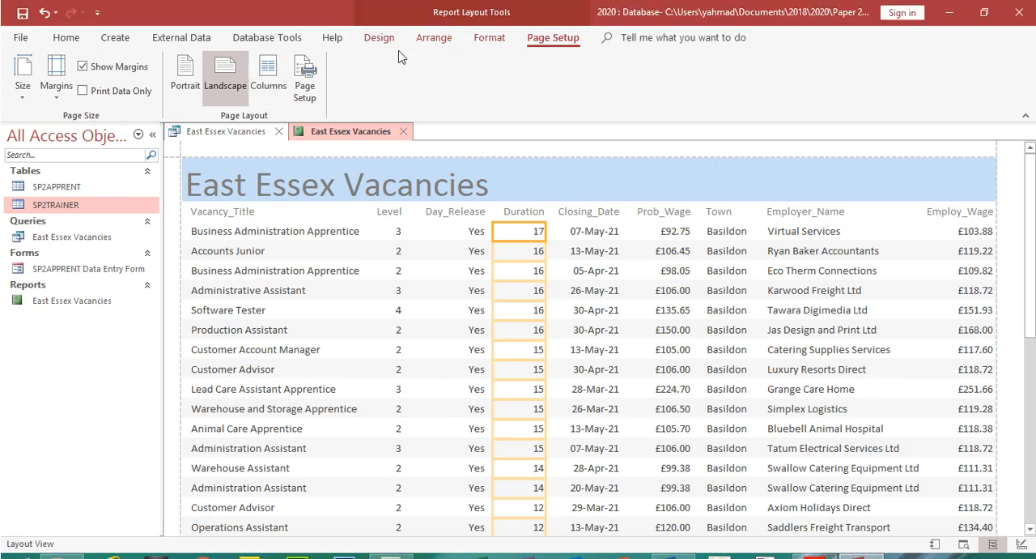
pyautogui.click(383, 15)
pyautogui.click(212, 66)
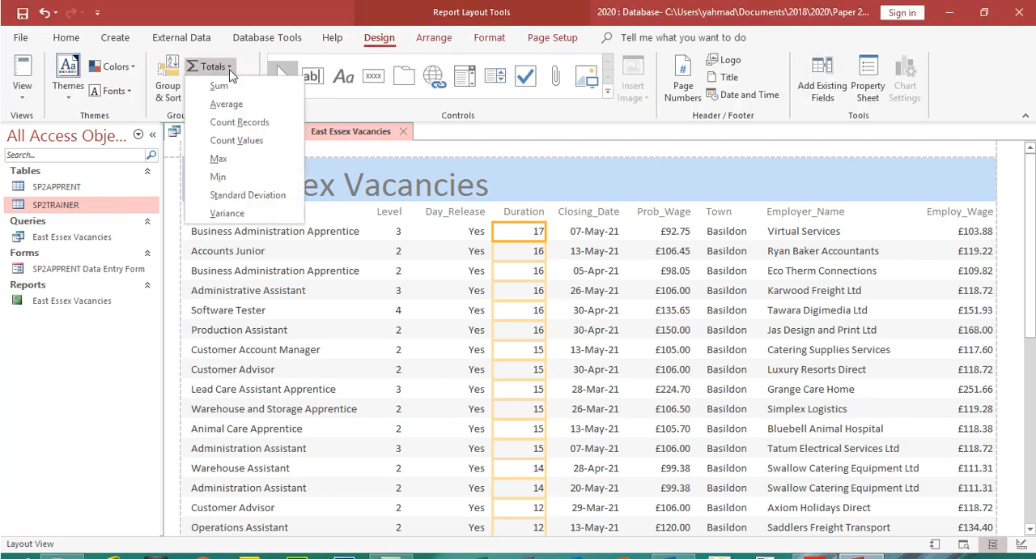
pyautogui.click(233, 104)
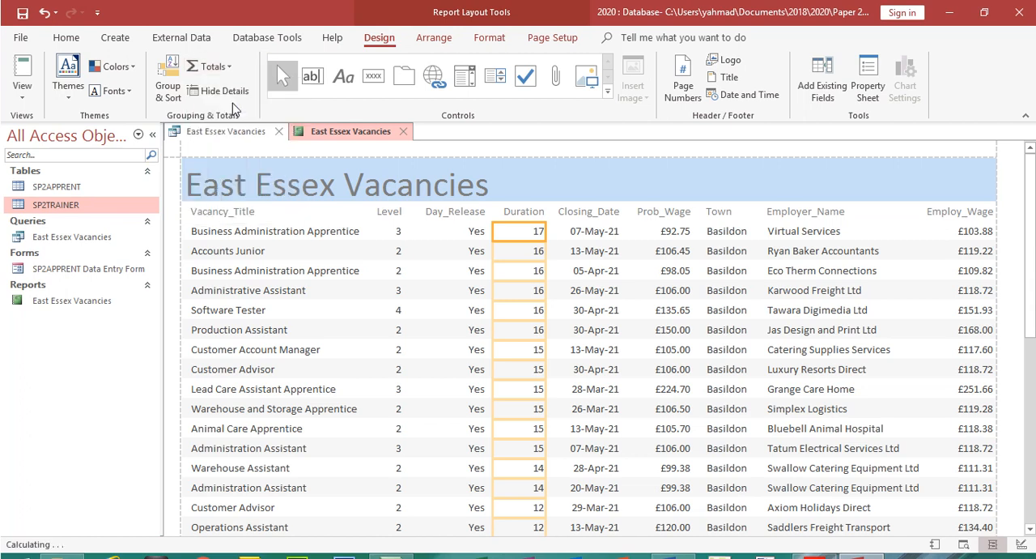
# Widen the average box below the Duration column to about 2.77 cm so its value displays in full
pyautogui.scroll(-10, 1030, 258)
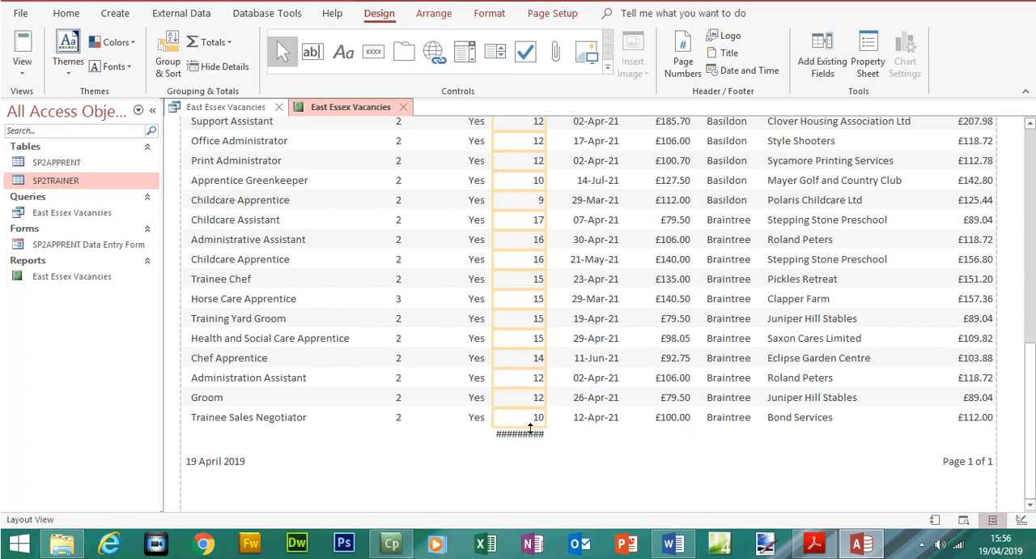
pyautogui.click(531, 436)
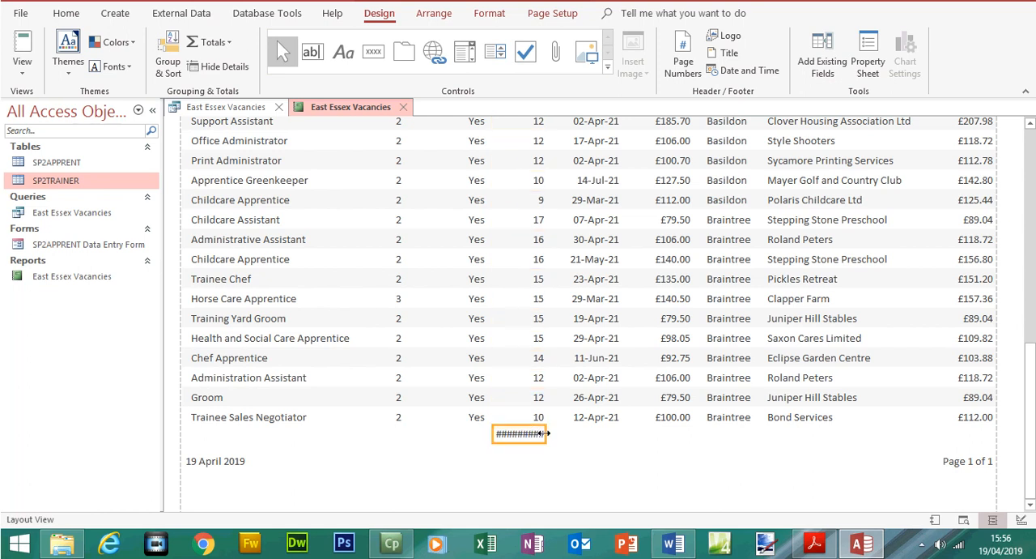
pyautogui.moveTo(544, 433); pyautogui.dragTo(576, 433)
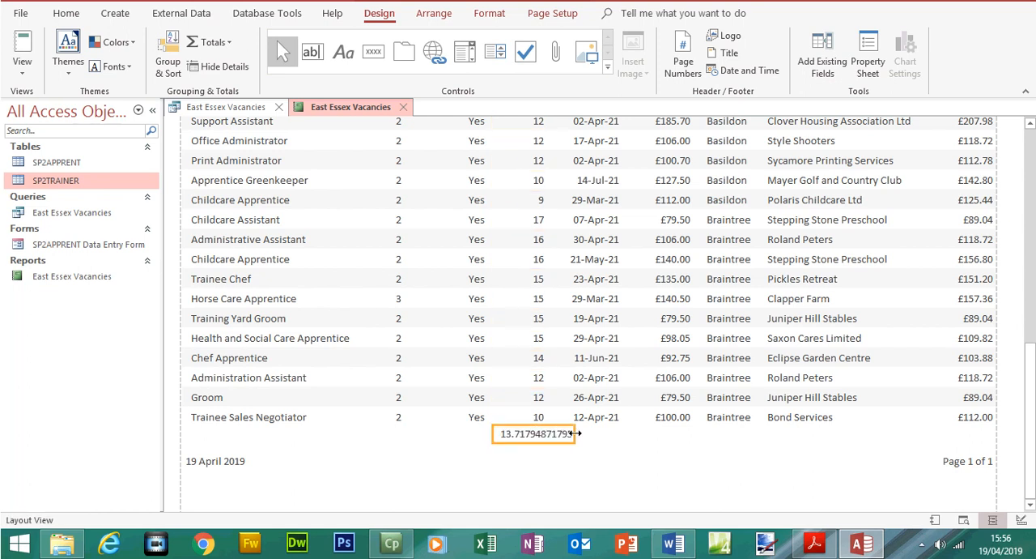
# Check the integer requirement in the exam paper, then set the average Duration box's Decimal Places property to 0 in Design View
pyautogui.click(814, 543)
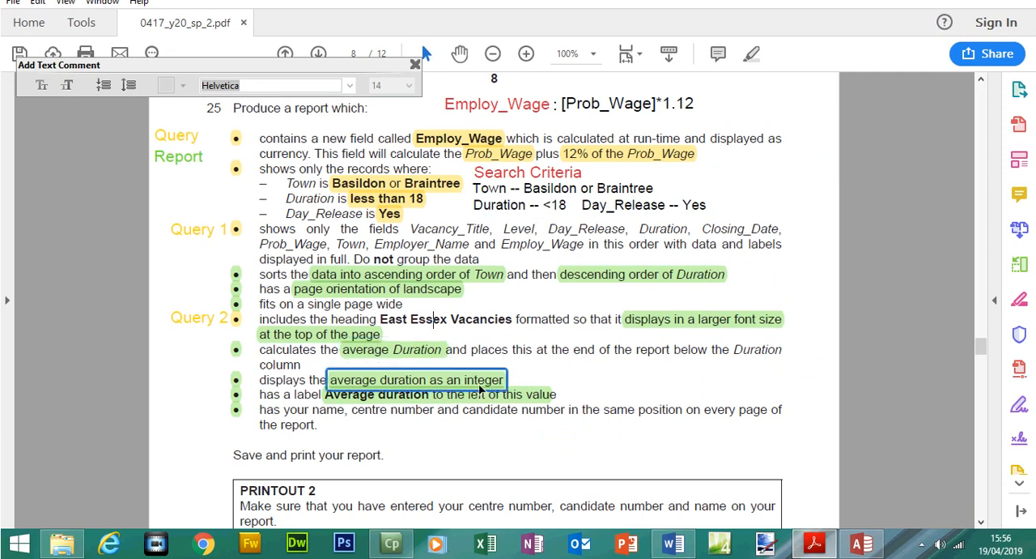
pyautogui.click(815, 543)
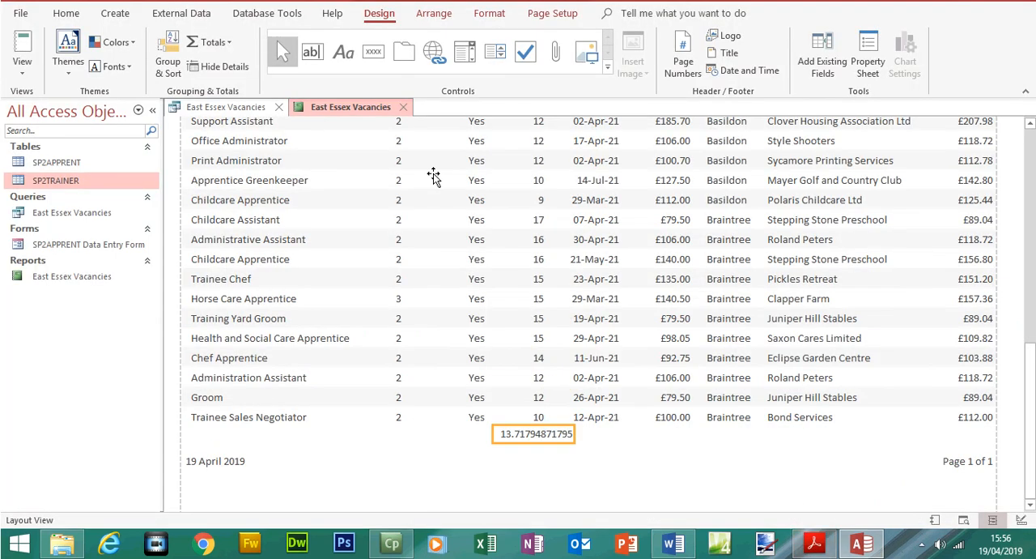
pyautogui.click(22, 96)
pyautogui.click(68, 227)
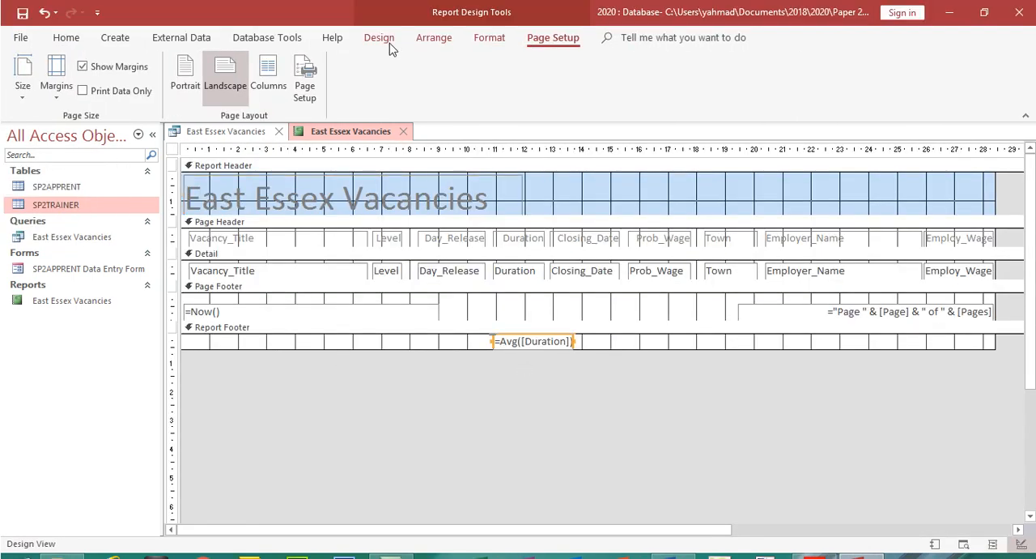
pyautogui.click(380, 14)
pyautogui.click(809, 86)
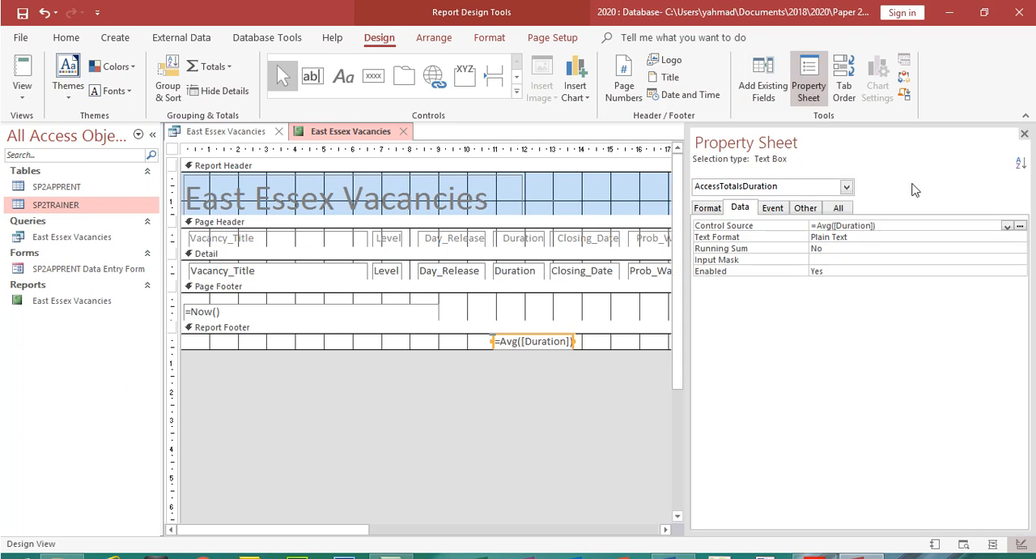
pyautogui.click(718, 208)
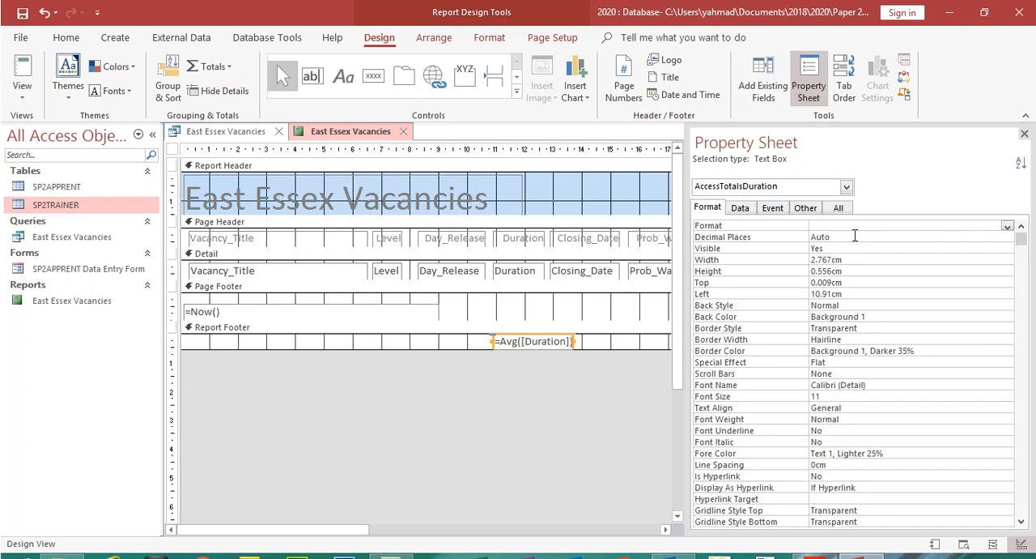
pyautogui.click(932, 229)
pyautogui.click(955, 236)
pyautogui.click(1007, 238)
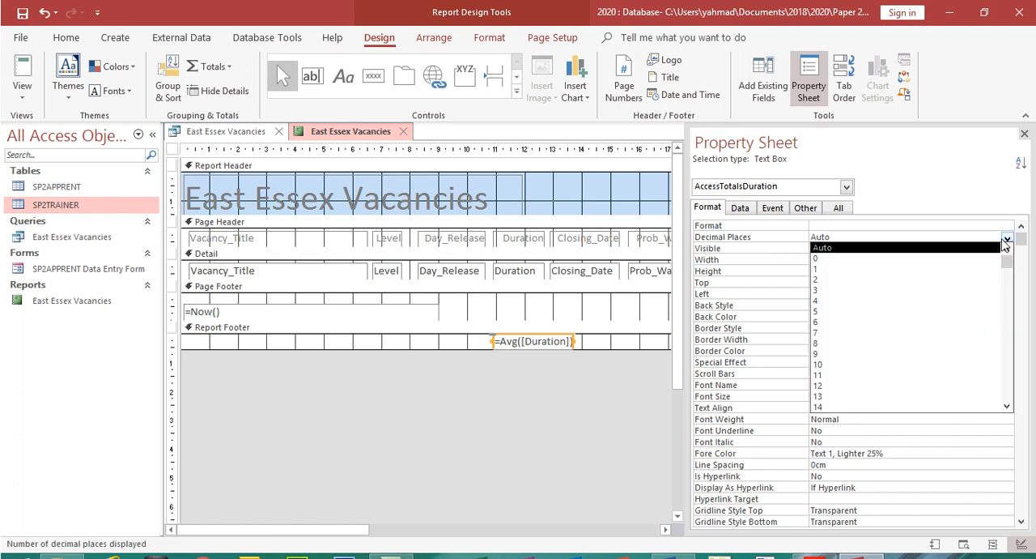
pyautogui.click(978, 256)
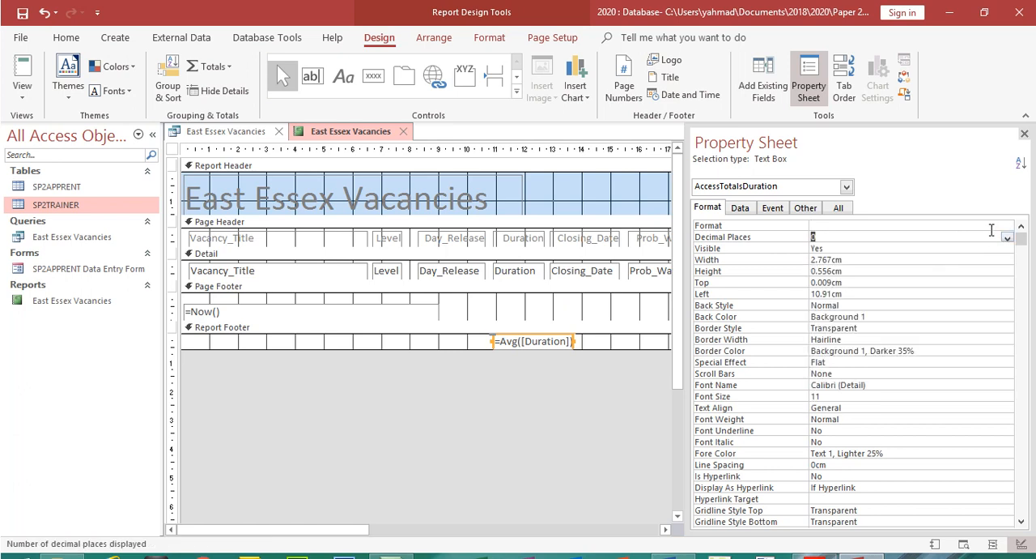
# Set the average Duration box's Format property to Standard
pyautogui.click(991, 225)
pyautogui.click(1007, 225)
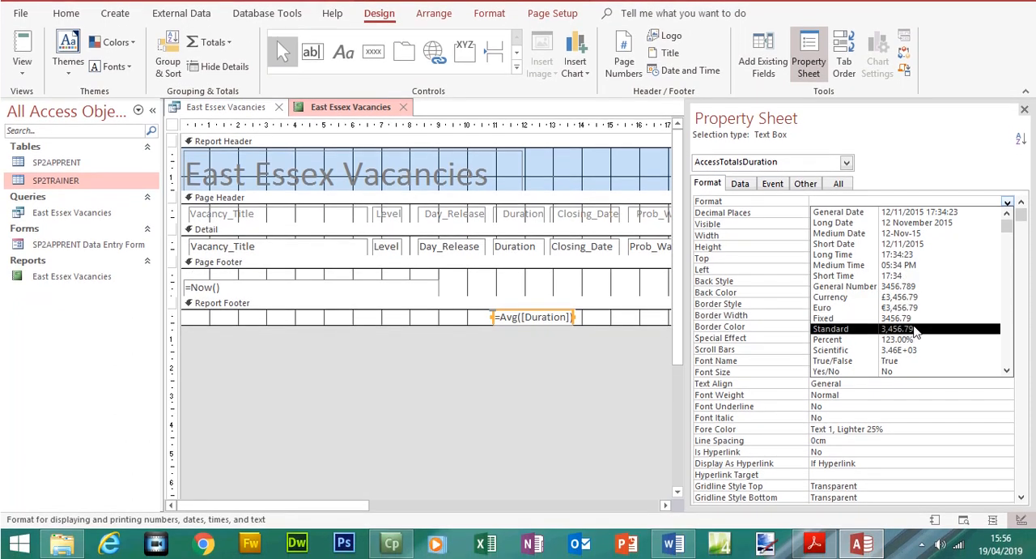
pyautogui.click(915, 328)
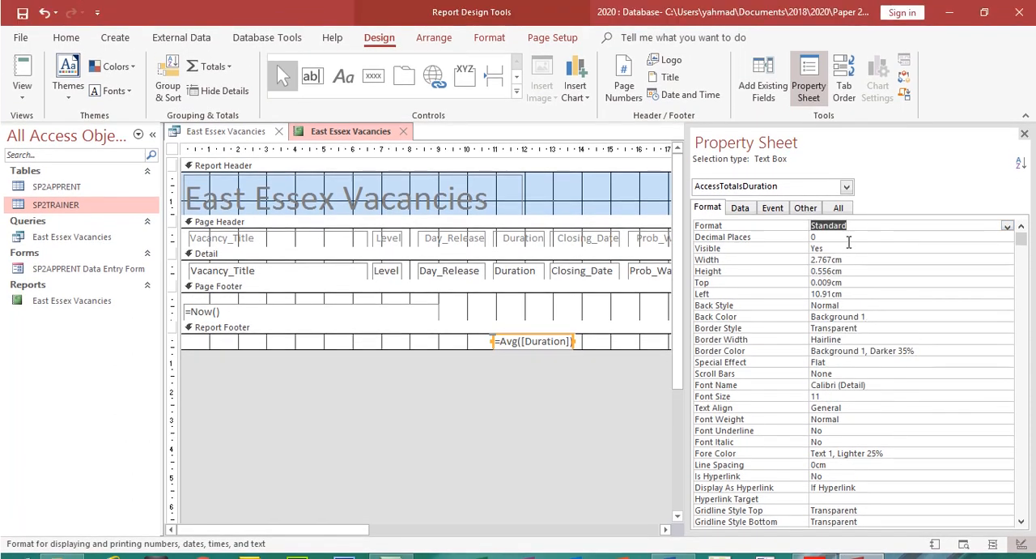
# Check the average in Report View, then narrow its box to about 1.87 cm in Layout View to bring the value under Duration
pyautogui.click(22, 71)
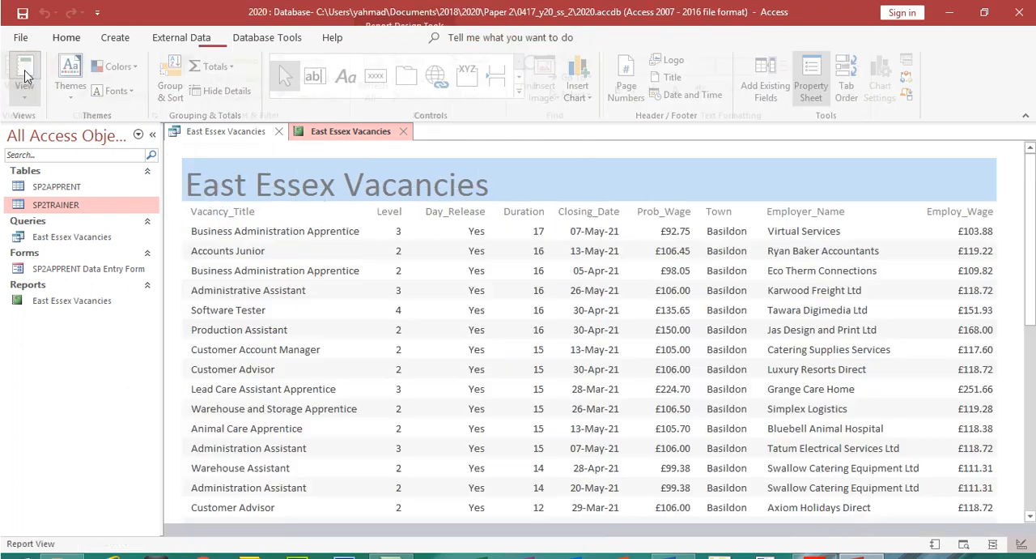
pyautogui.scroll(-10, 729, 507)
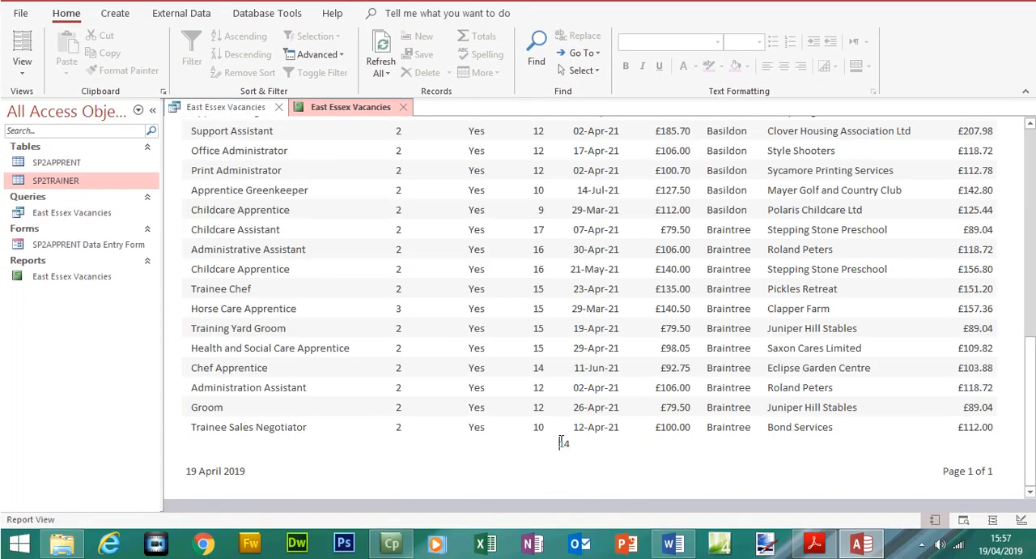
pyautogui.click(22, 71)
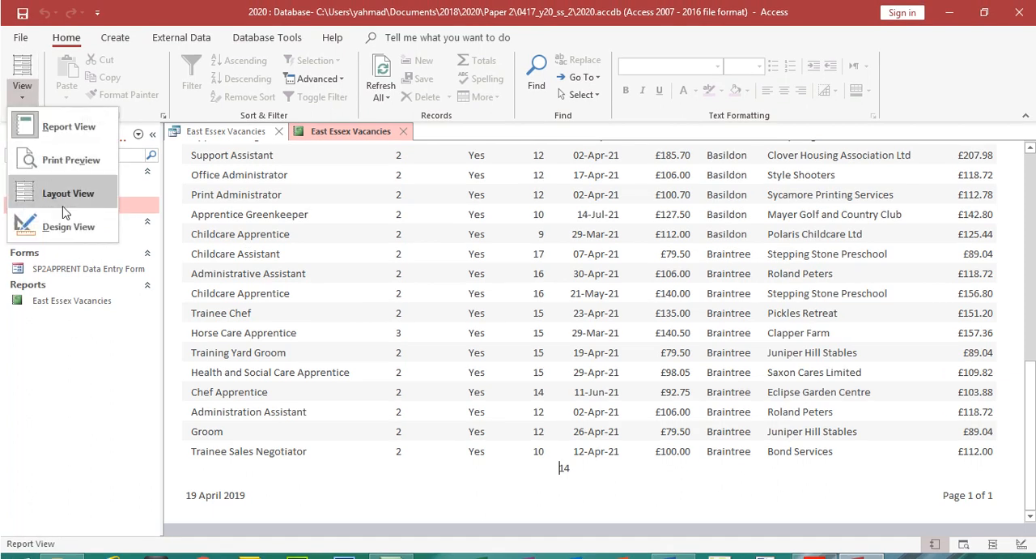
pyautogui.click(64, 207)
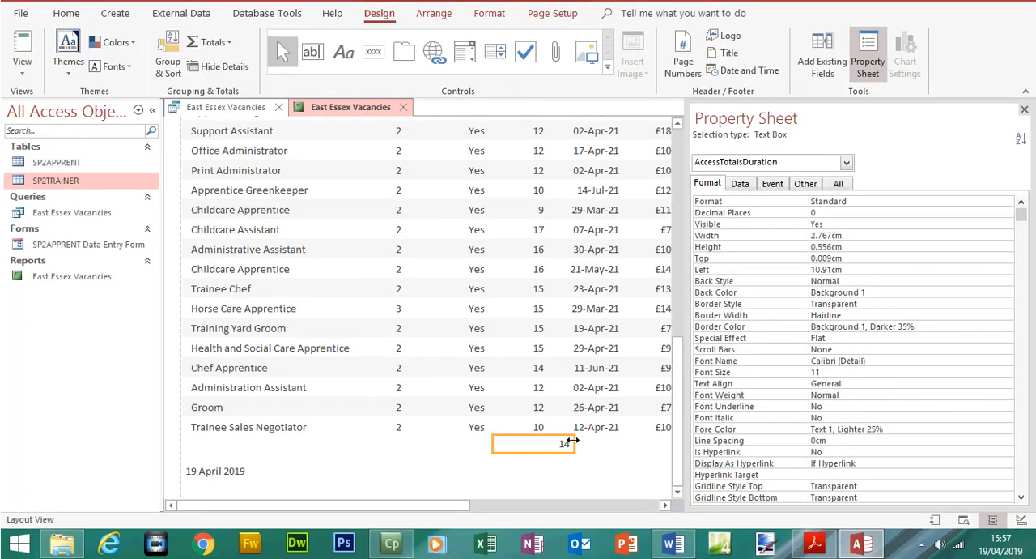
pyautogui.moveTo(572, 441); pyautogui.dragTo(549, 442)
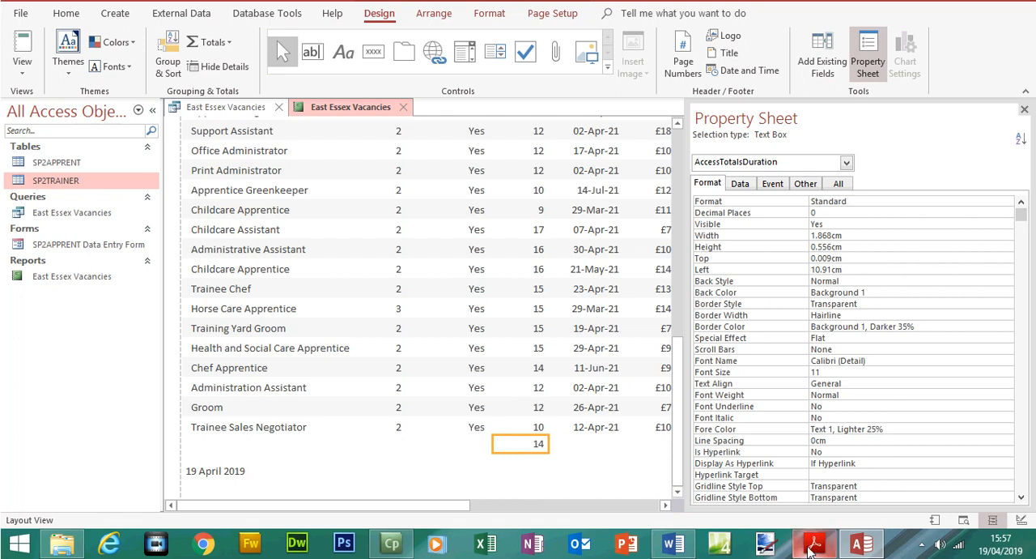
# Switch to the exam paper, check the label requirement for the average Duration value, and return to the report in Access
pyautogui.moveTo(808, 548)
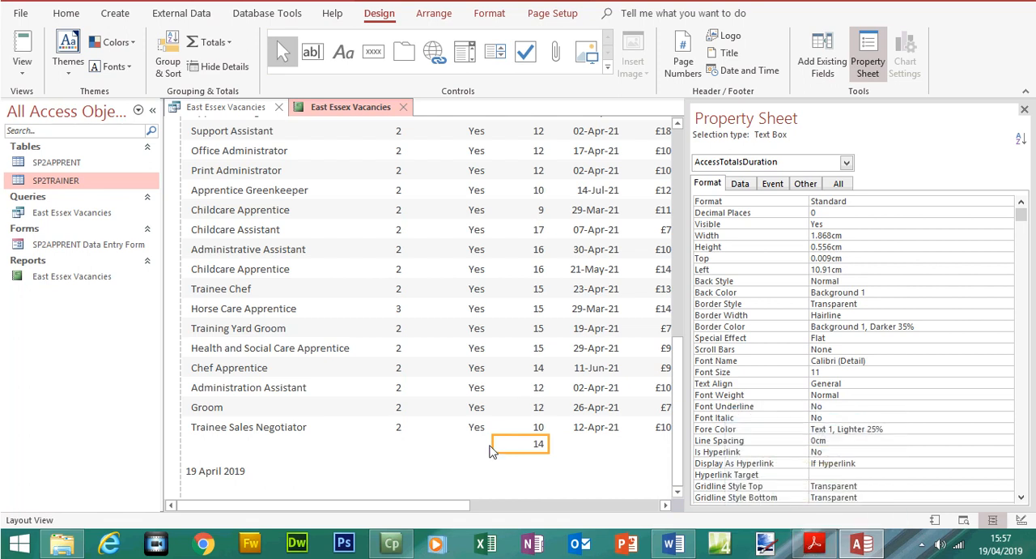
pyautogui.click(814, 544)
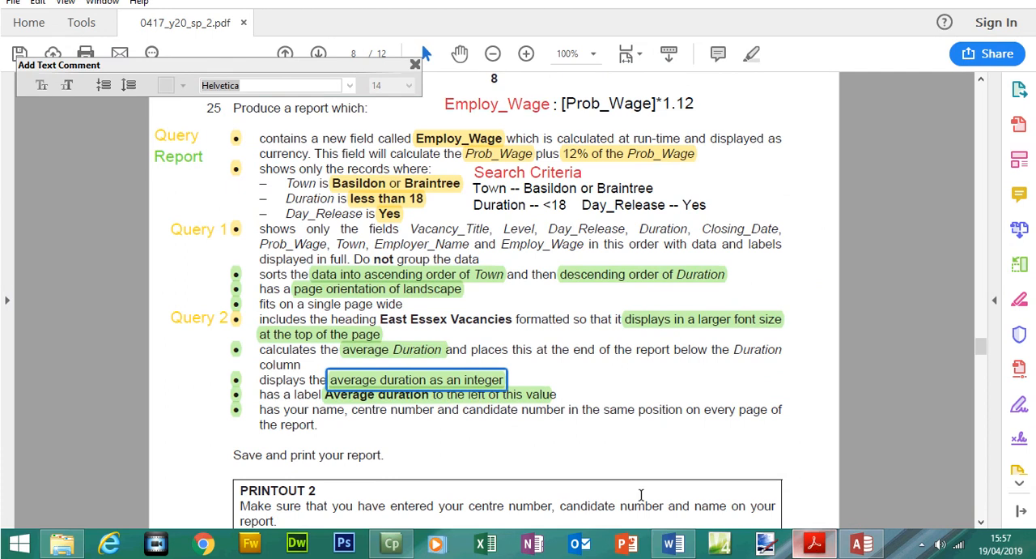
pyautogui.click(365, 403)
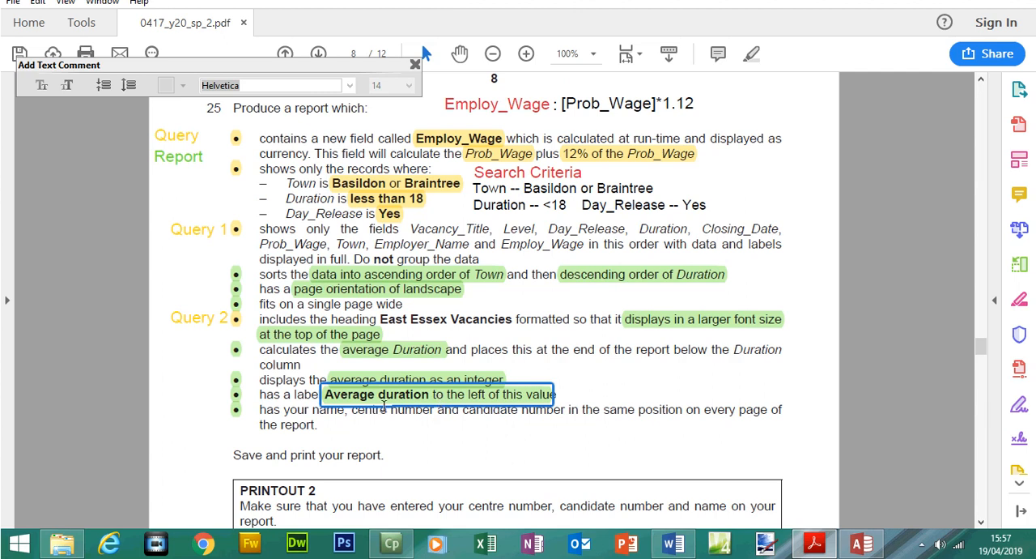
pyautogui.click(844, 551)
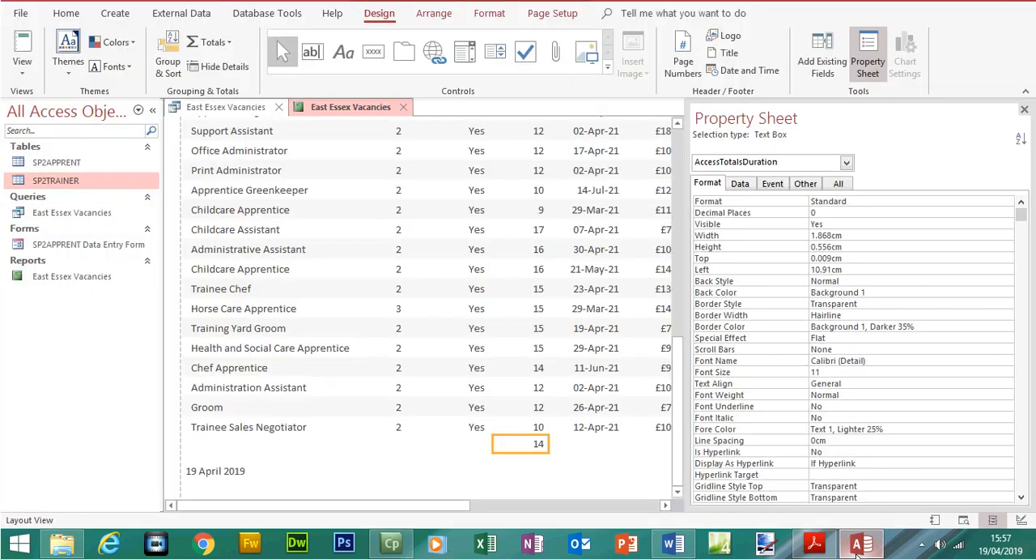
# In Design View, deepen the Report Footer to about 1 cm and add an "Average Duration" label just left of the average box
pyautogui.click(17, 101)
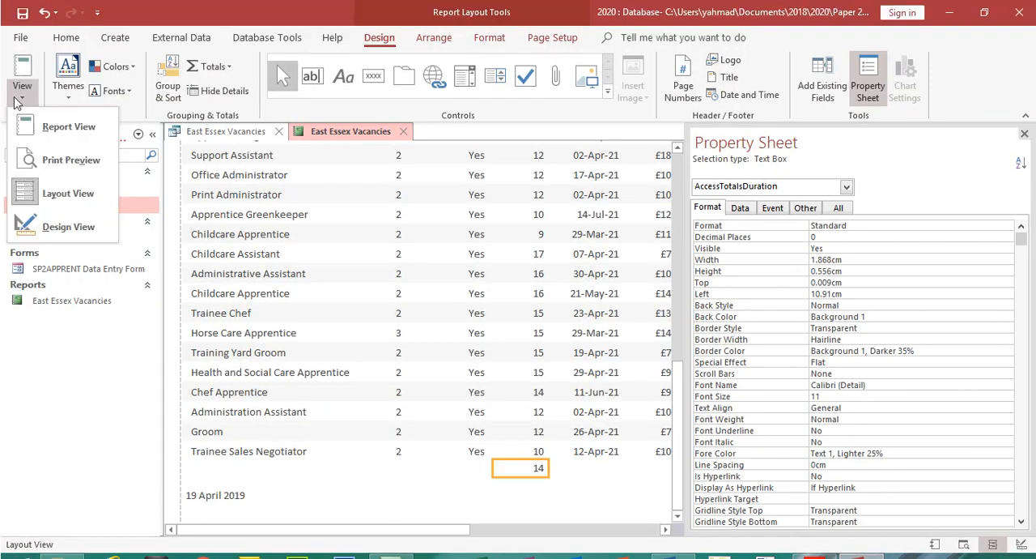
pyautogui.click(66, 226)
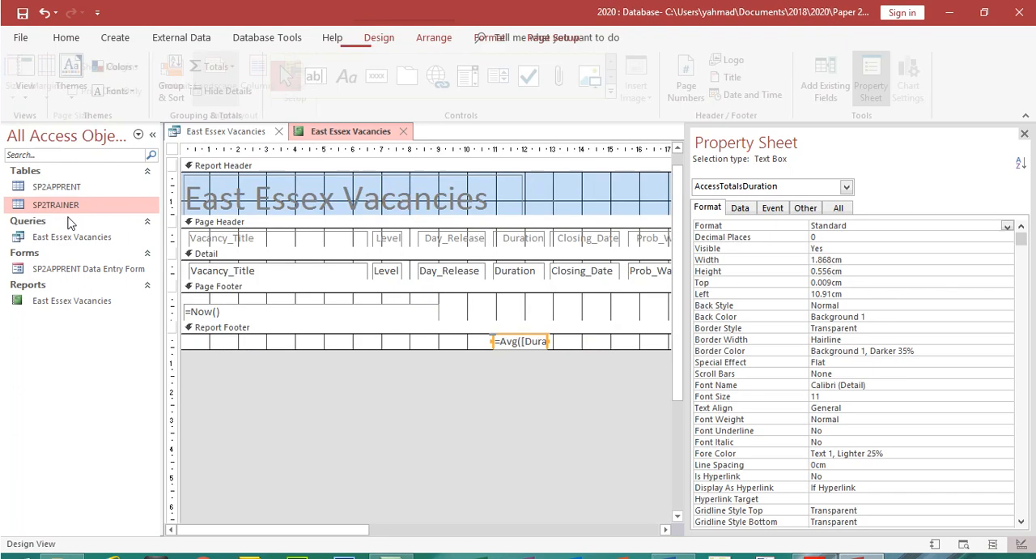
pyautogui.click(1024, 133)
pyautogui.moveTo(578, 347); pyautogui.dragTo(577, 361)
pyautogui.click(381, 38)
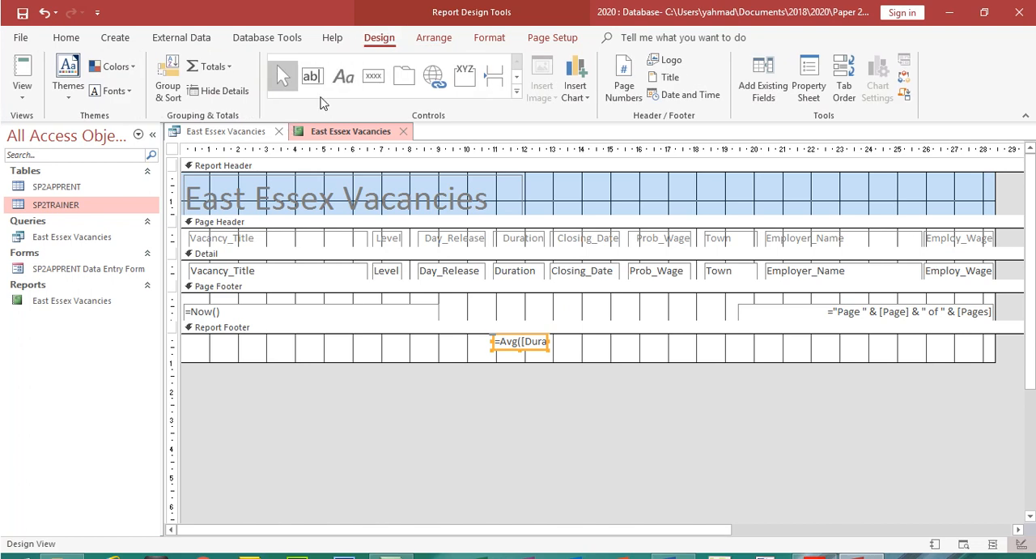
pyautogui.click(345, 85)
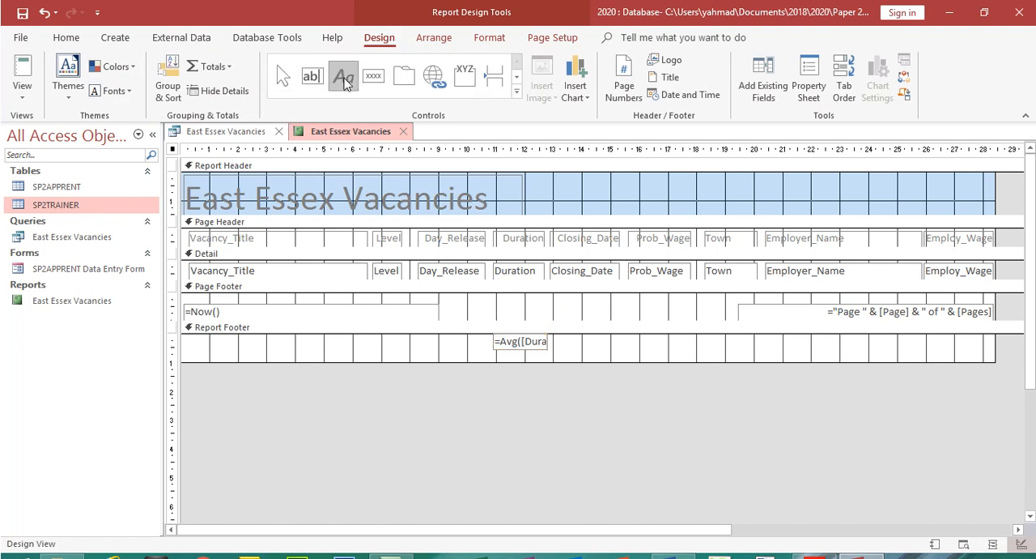
pyautogui.moveTo(390, 336); pyautogui.dragTo(488, 329)
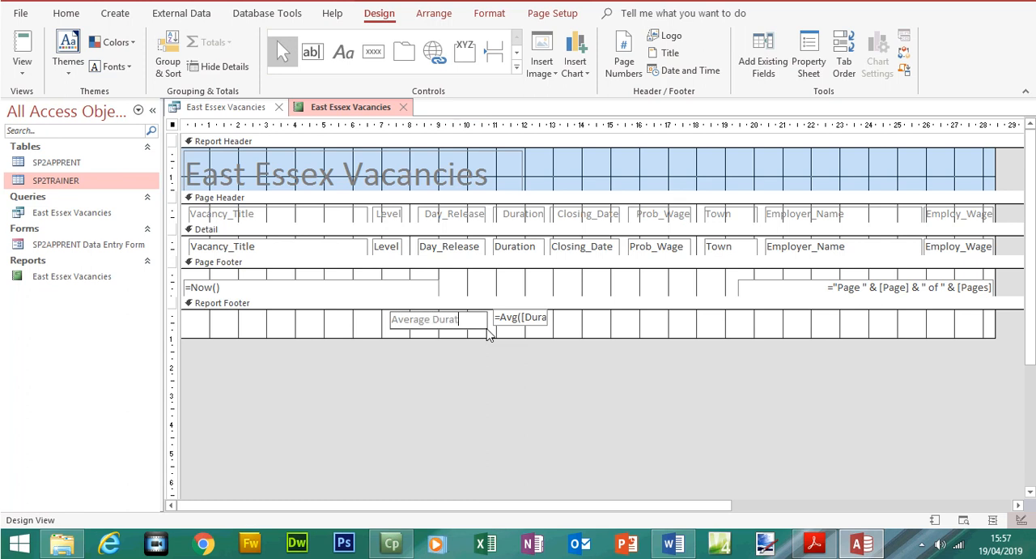
# Compare the footer label's wording with the exam paper and change its text to "Average duration"
pyautogui.click(822, 548)
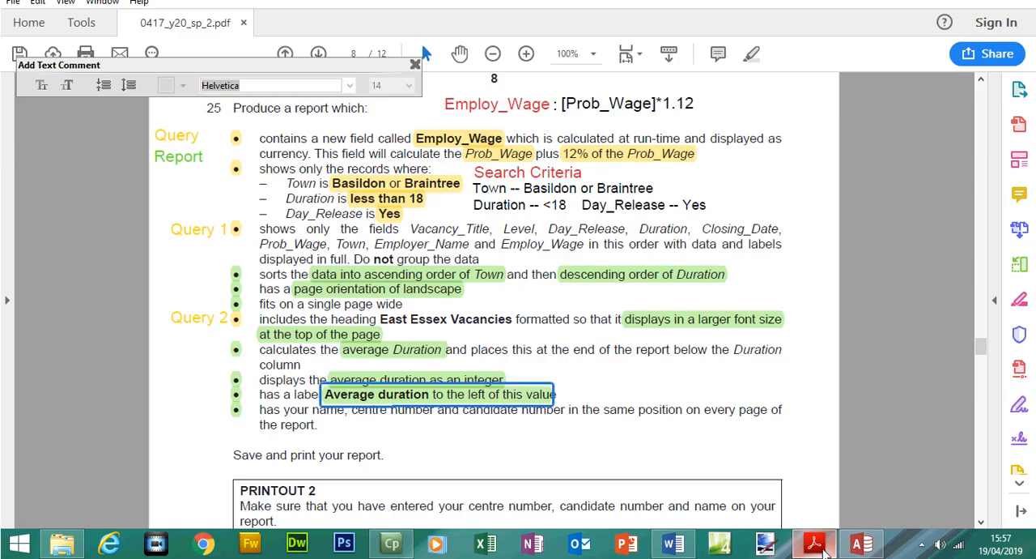
pyautogui.click(822, 549)
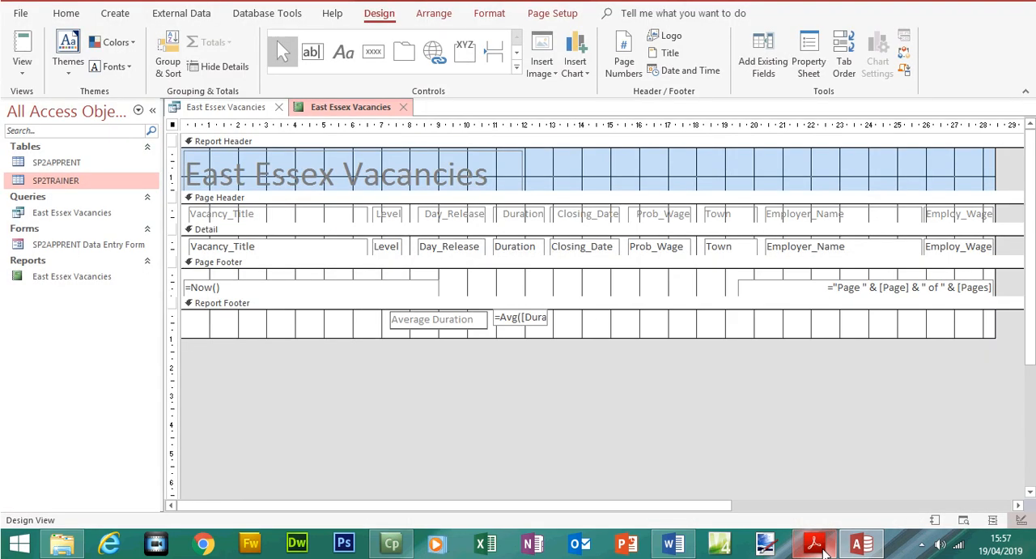
pyautogui.click(816, 544)
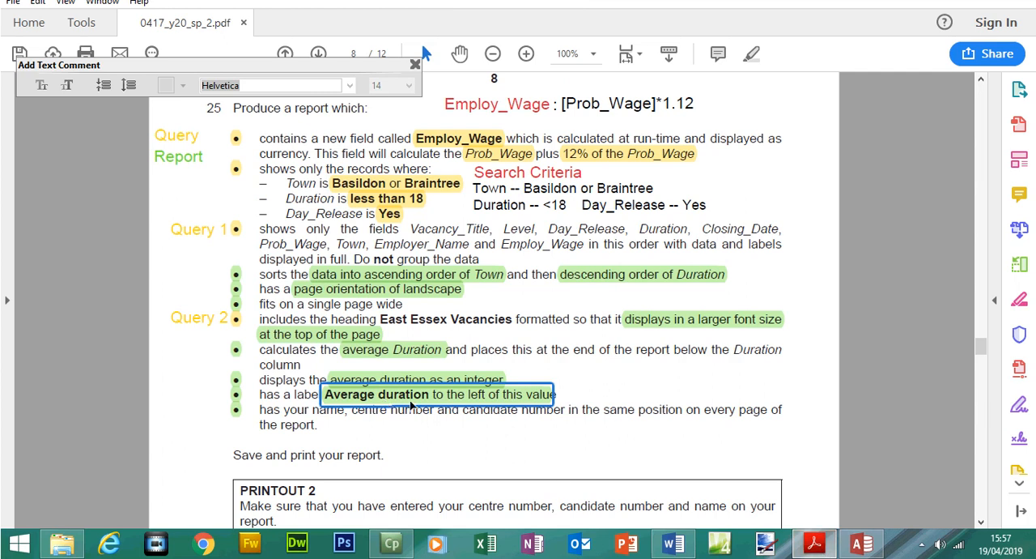
pyautogui.click(815, 544)
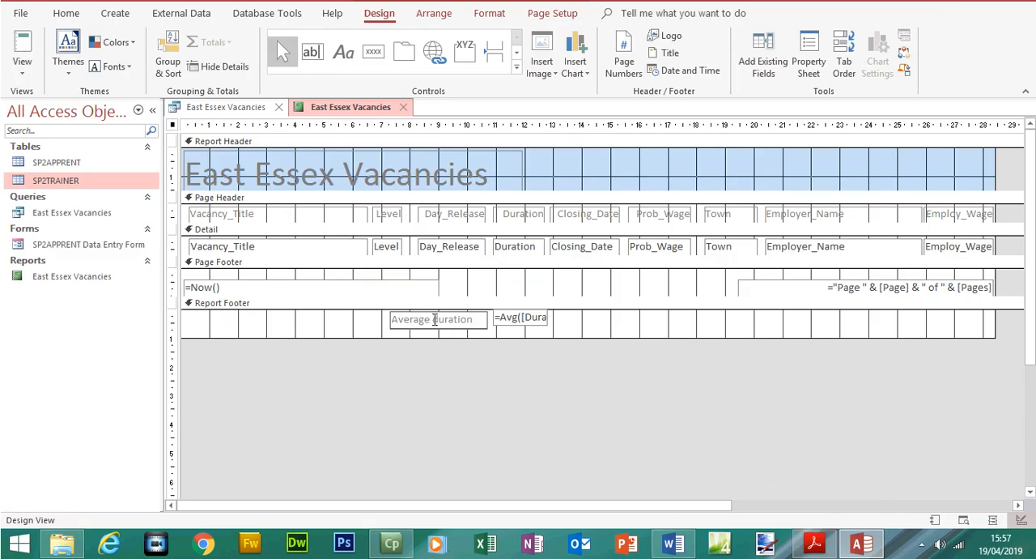
# Read the candidate details requirement in the exam paper, then deepen the report's Page Header and move its column labels down to free space above
pyautogui.click(815, 544)
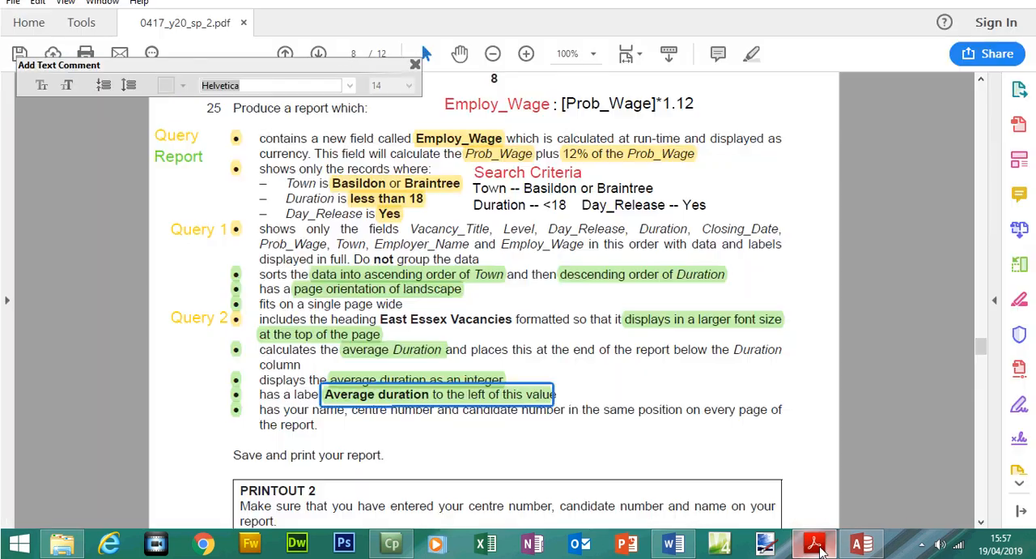
pyautogui.moveTo(262, 410); pyautogui.dragTo(693, 441)
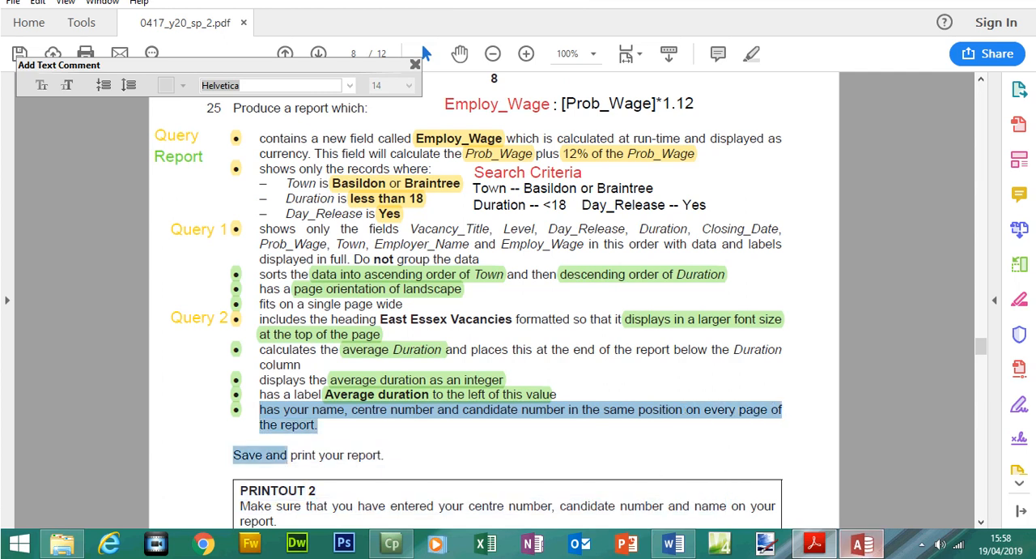
pyautogui.click(861, 543)
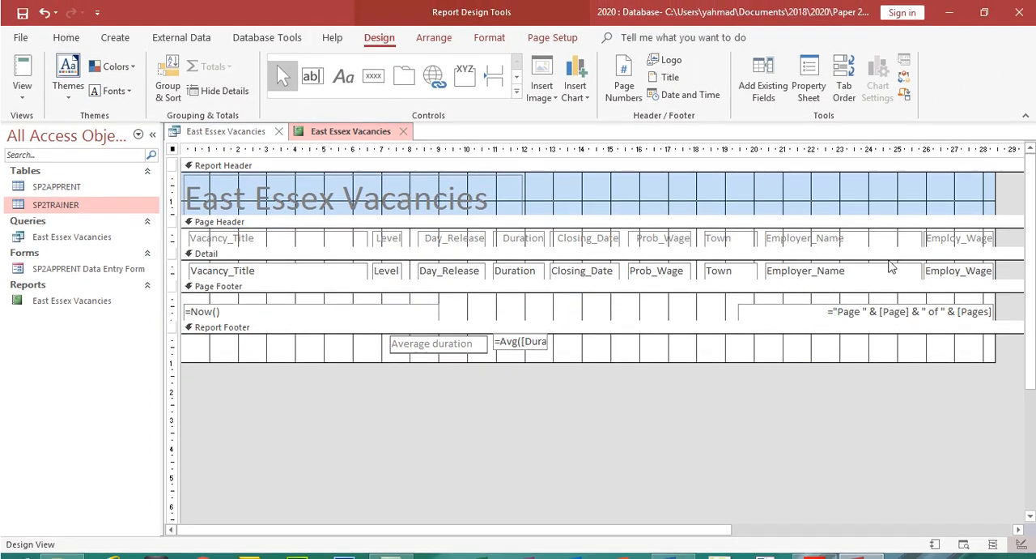
pyautogui.moveTo(891, 256); pyautogui.dragTo(889, 270)
pyautogui.moveTo(1002, 254); pyautogui.dragTo(209, 259)
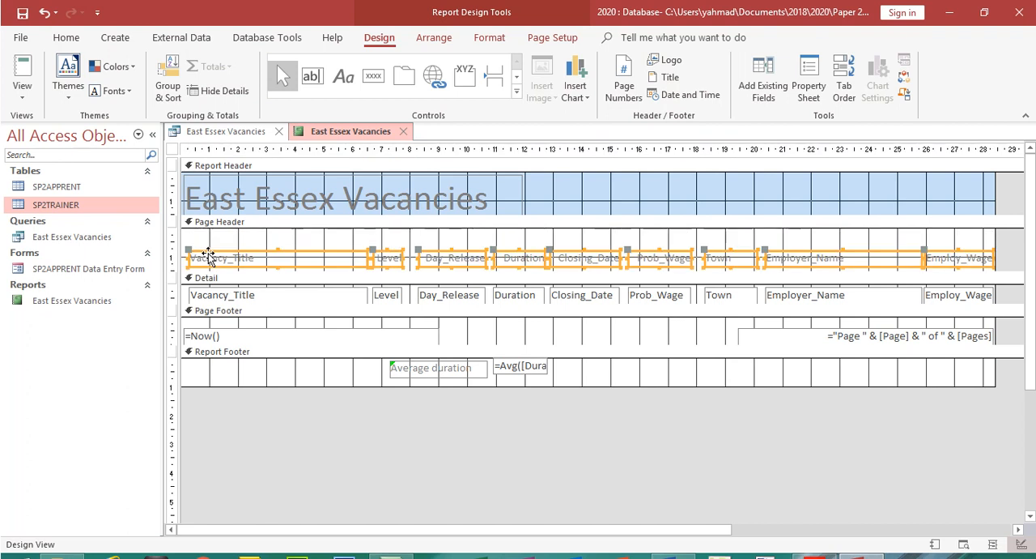
# Add a Page Header label above Employ_Wage containing the candidate's name, centre number and candidate number, and narrow it to about 4.4 cm
pyautogui.click(344, 76)
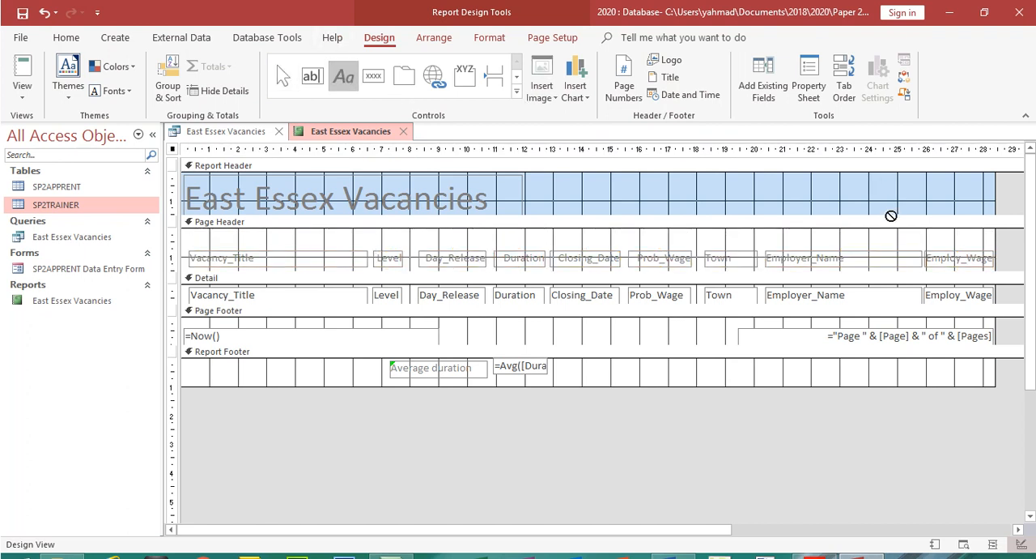
pyautogui.moveTo(813, 234); pyautogui.dragTo(989, 247)
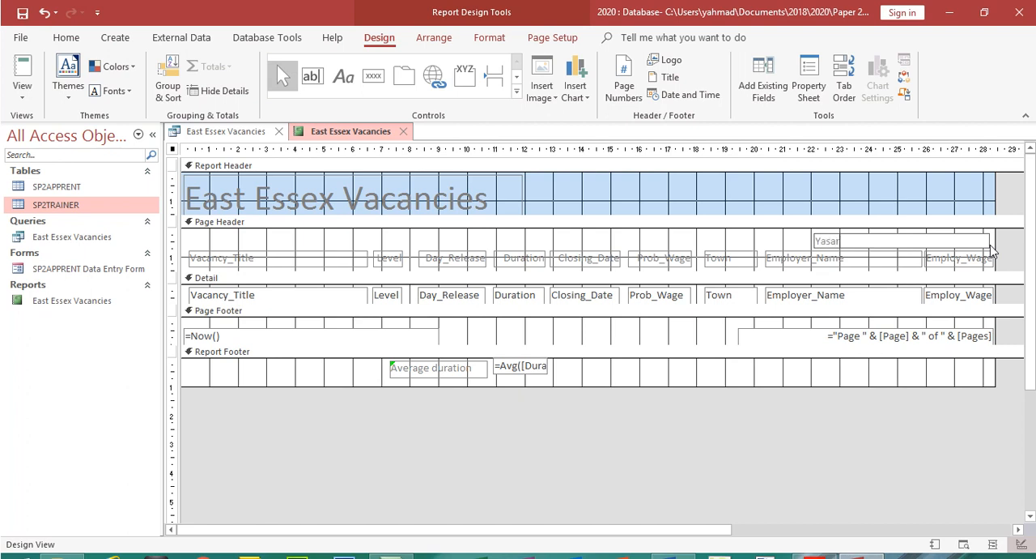
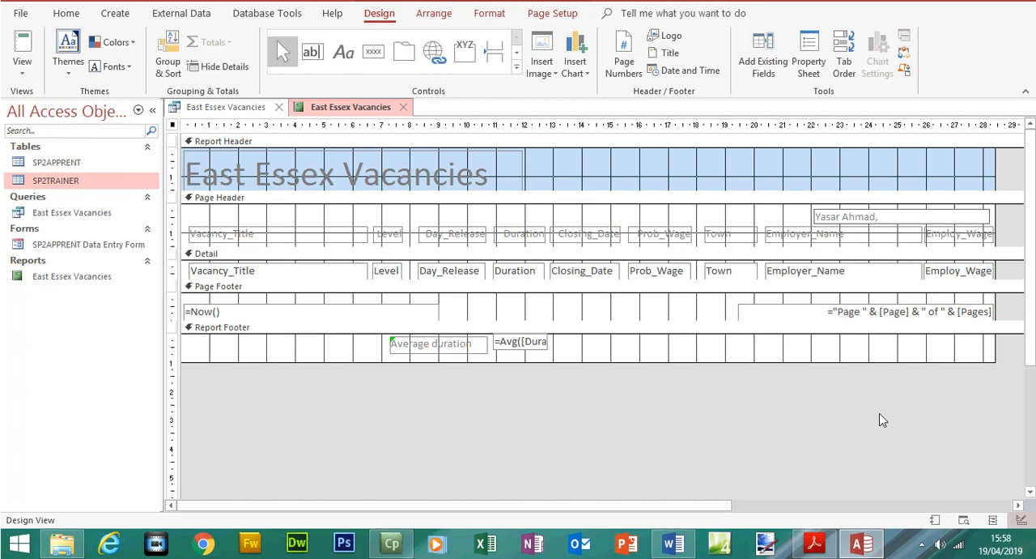
pyautogui.click(803, 549)
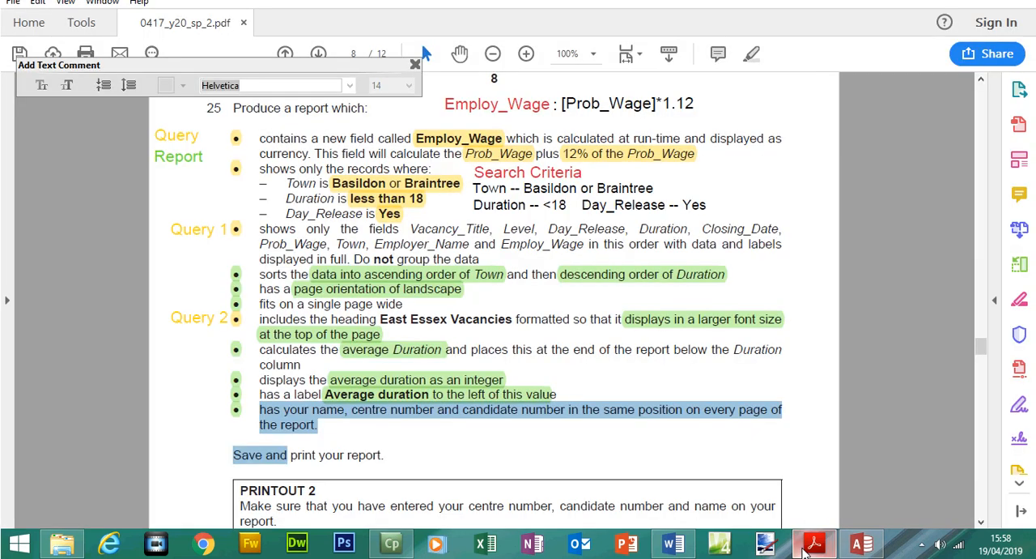
pyautogui.click(805, 549)
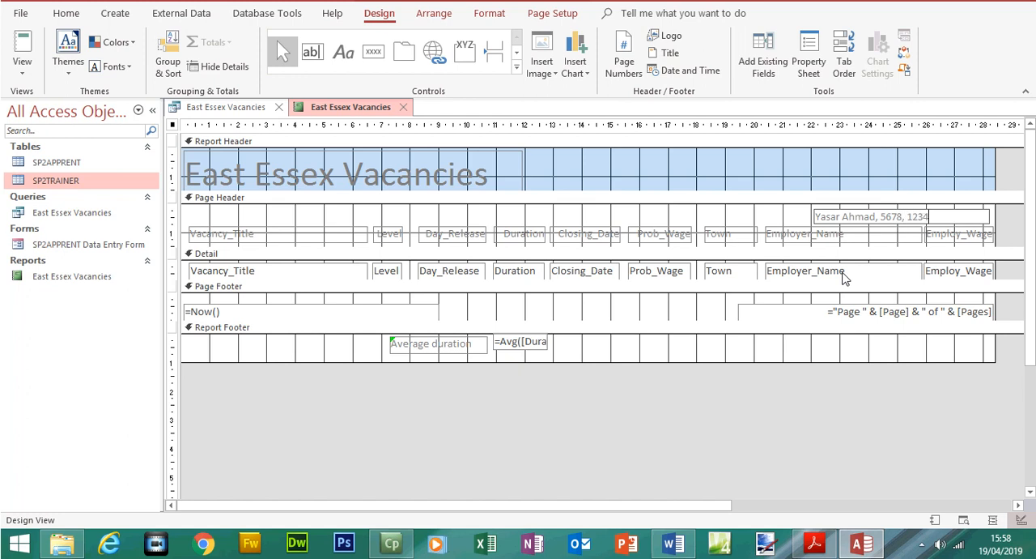
pyautogui.click(823, 217)
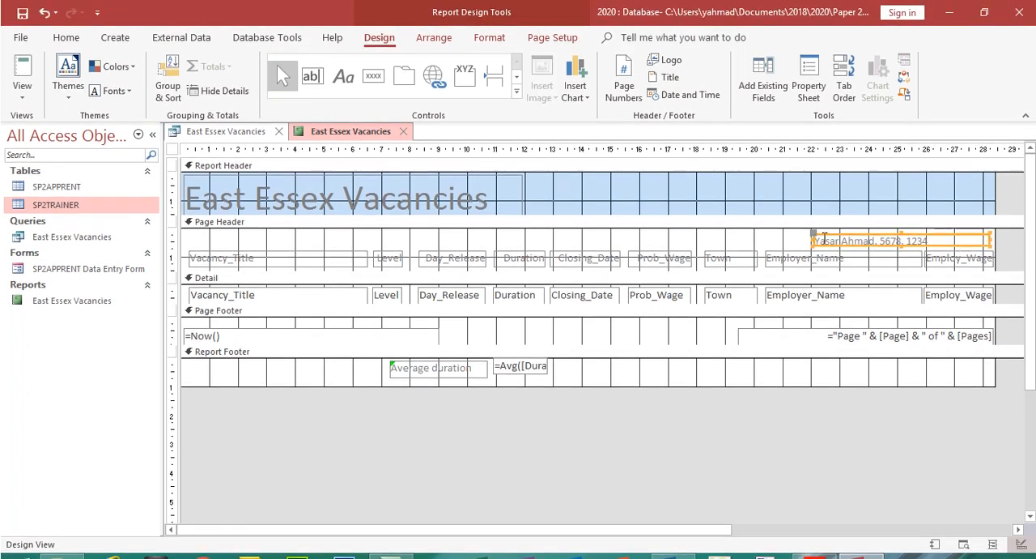
pyautogui.moveTo(808, 235); pyautogui.dragTo(865, 240)
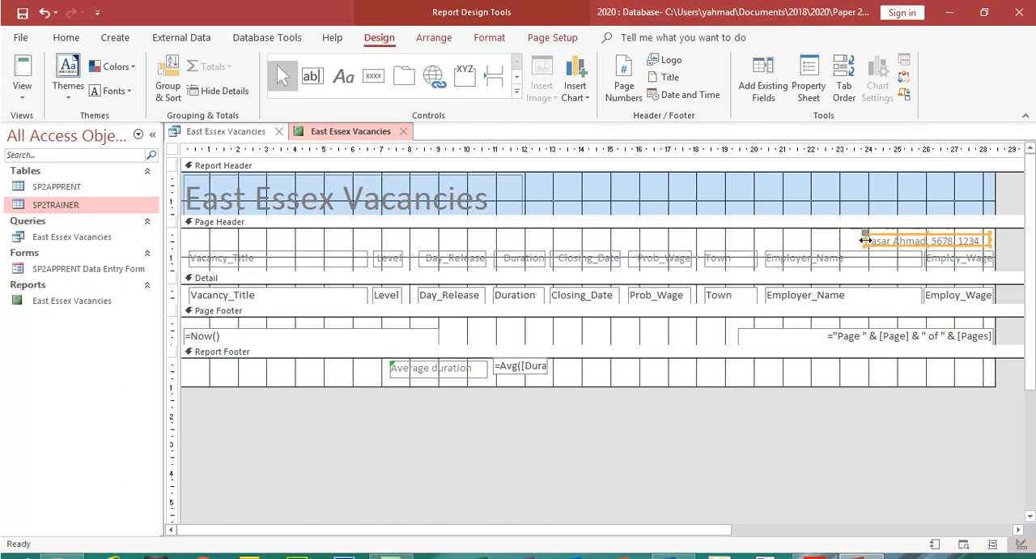
# Open the report in Print Preview and check the candidate details and average duration label across both pages
pyautogui.click(21, 89)
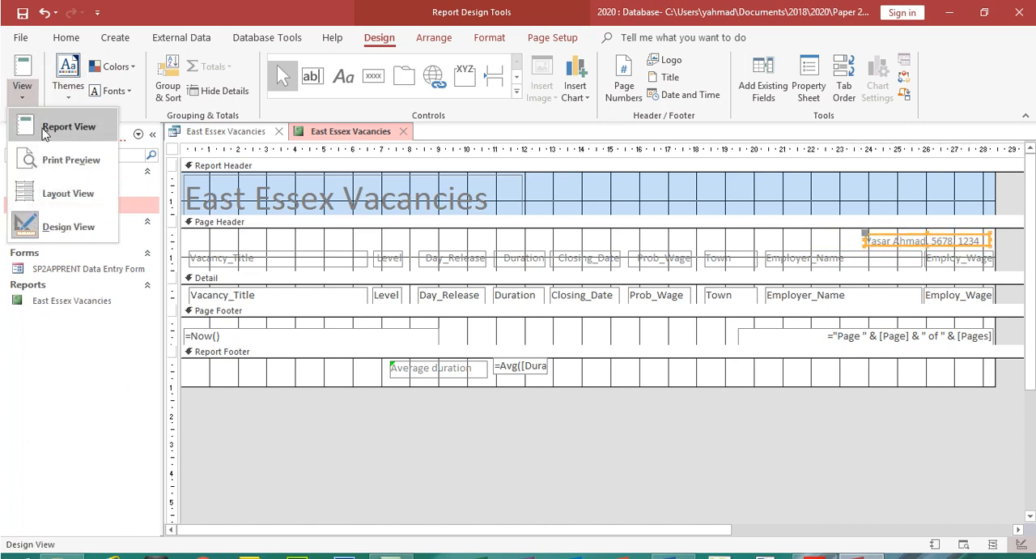
pyautogui.click(61, 157)
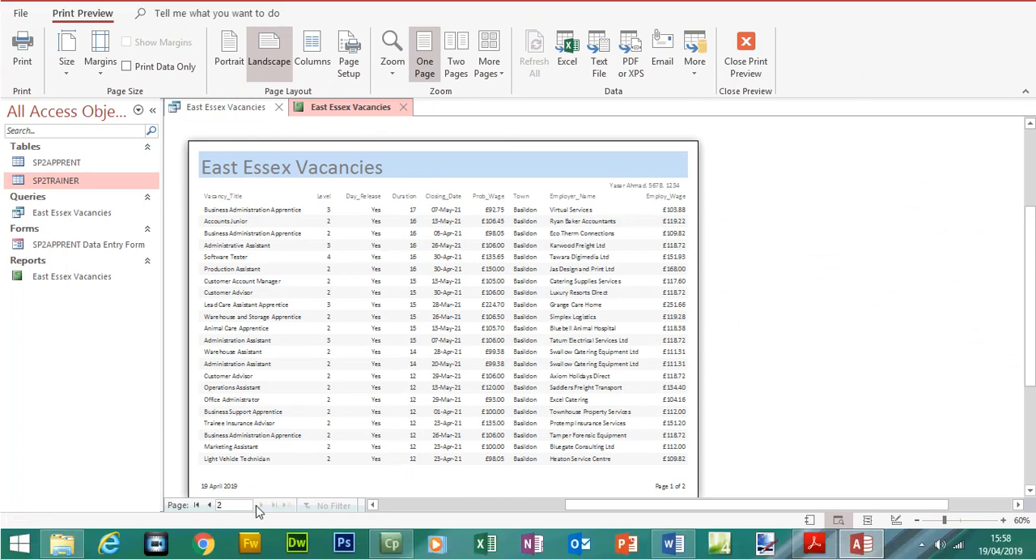
pyautogui.click(261, 504)
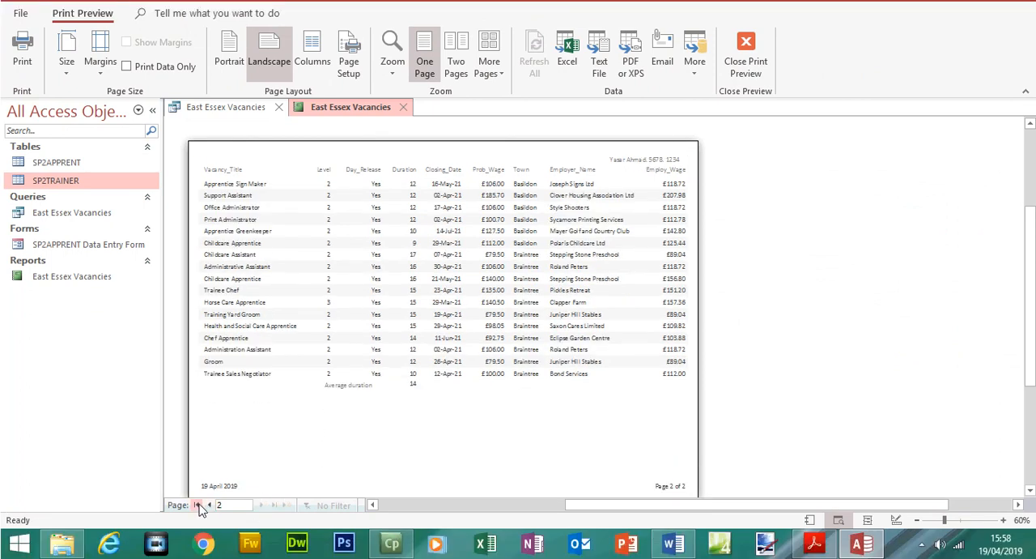
pyautogui.click(210, 504)
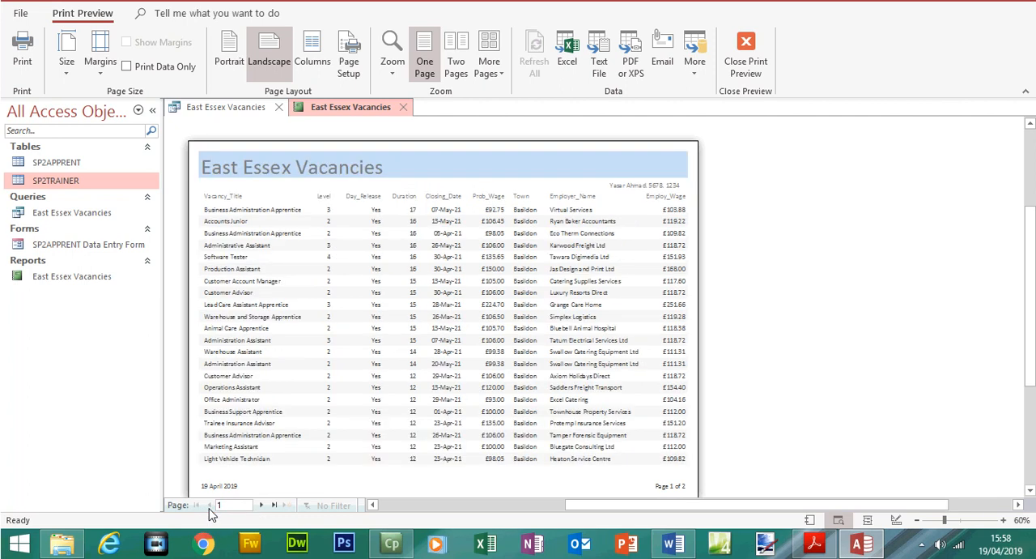
# Review the remaining Step 25 instructions in the exam paper, check page 2 of the report preview again, and close Print Preview
pyautogui.moveTo(653, 553)
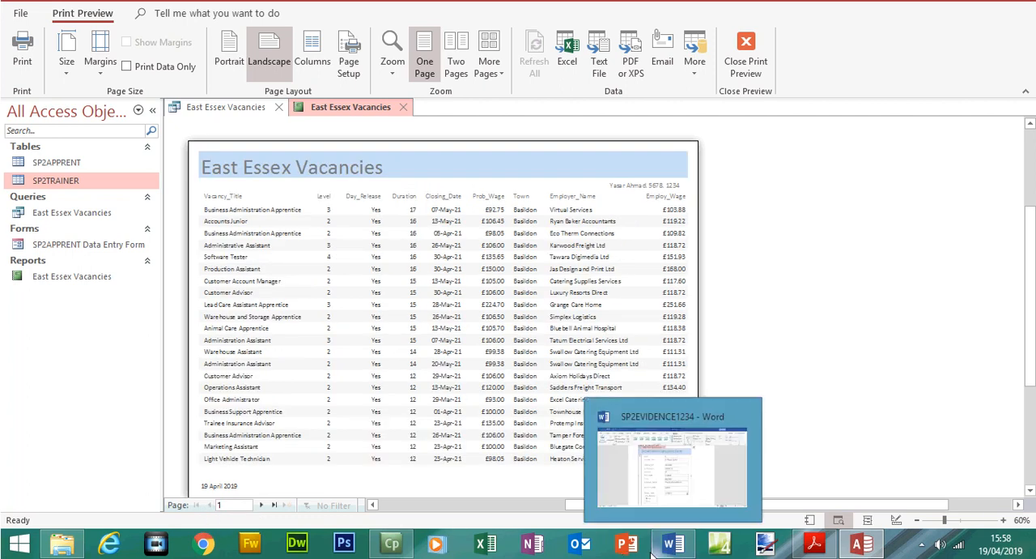
pyautogui.moveTo(396, 548)
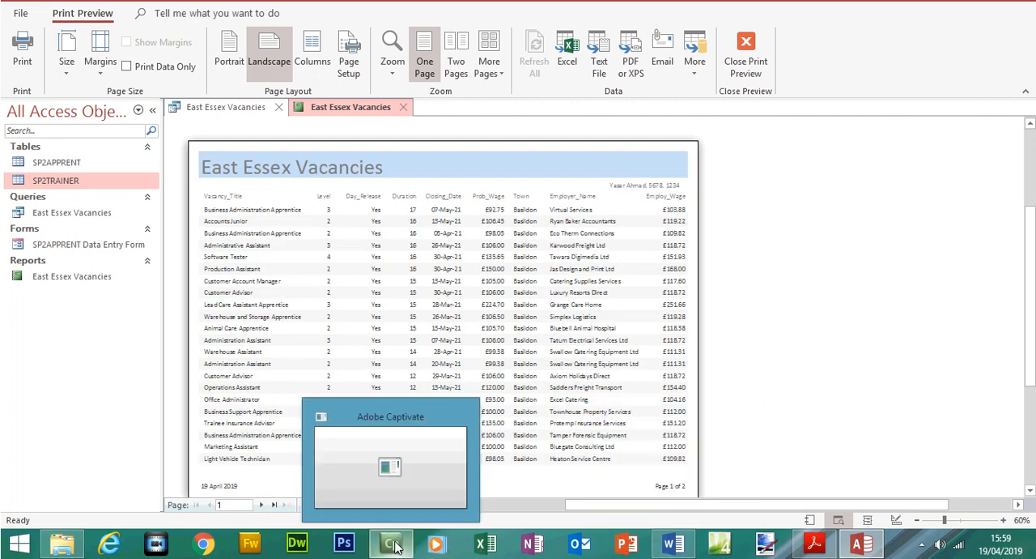
pyautogui.click(814, 544)
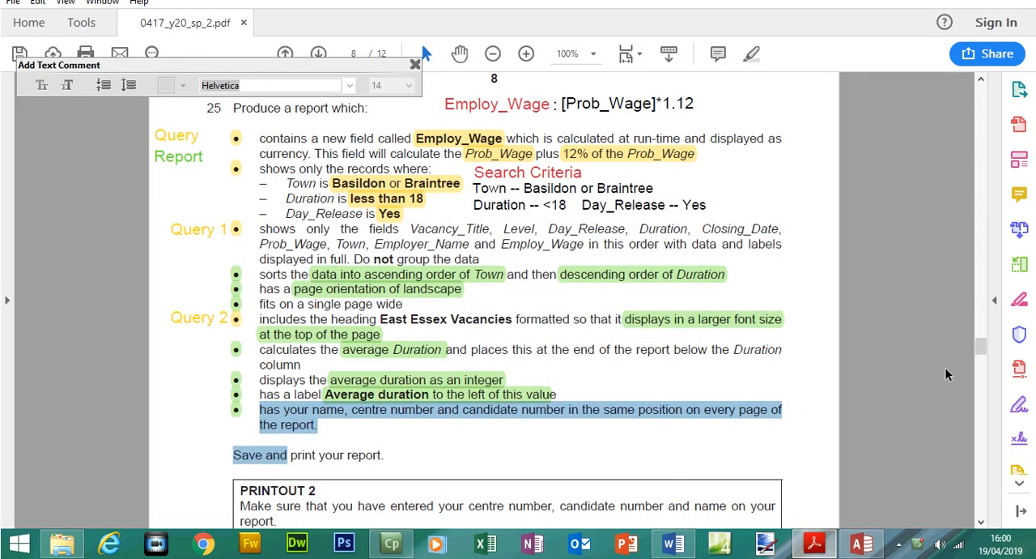
pyautogui.moveTo(981, 349); pyautogui.dragTo(982, 357)
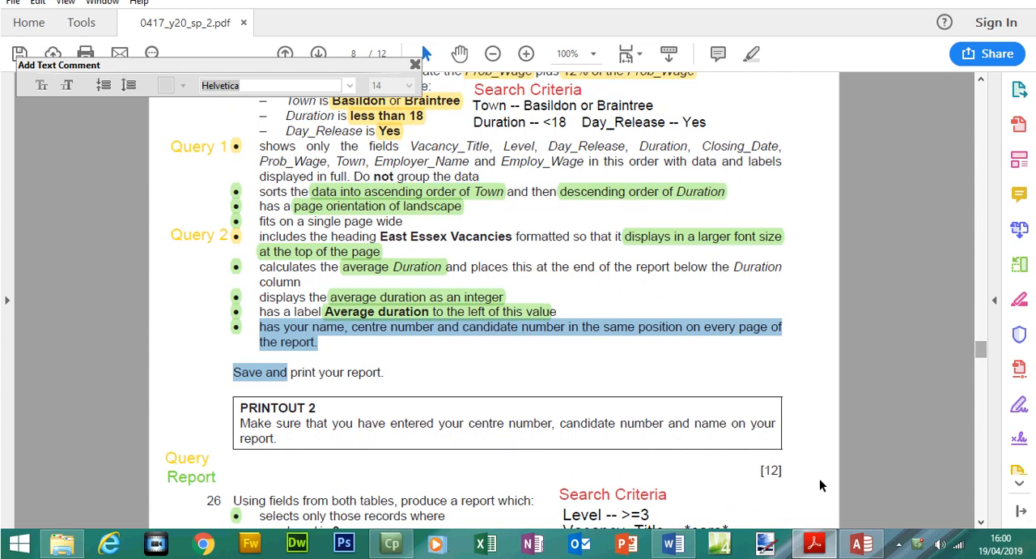
pyautogui.moveTo(861, 544)
pyautogui.click(849, 495)
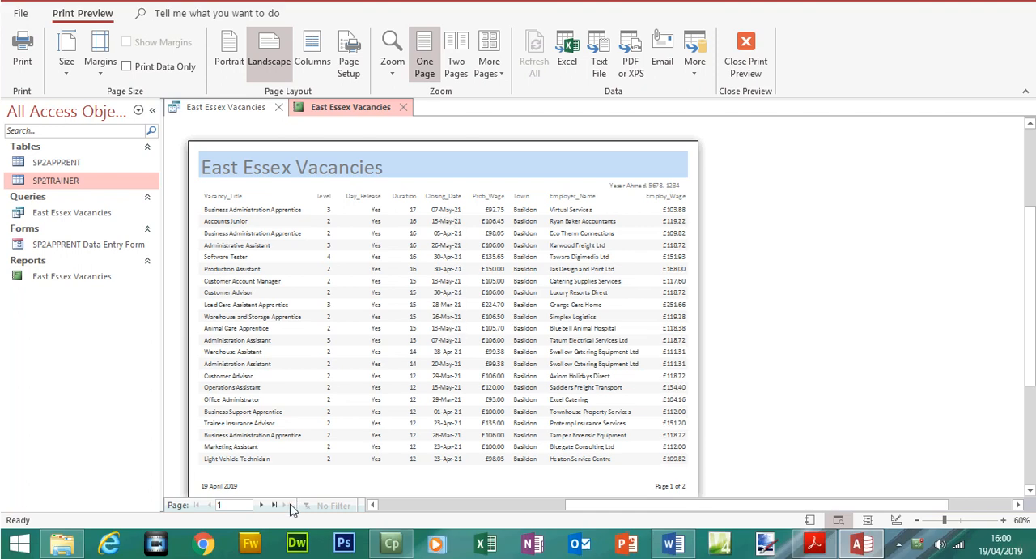
pyautogui.click(261, 505)
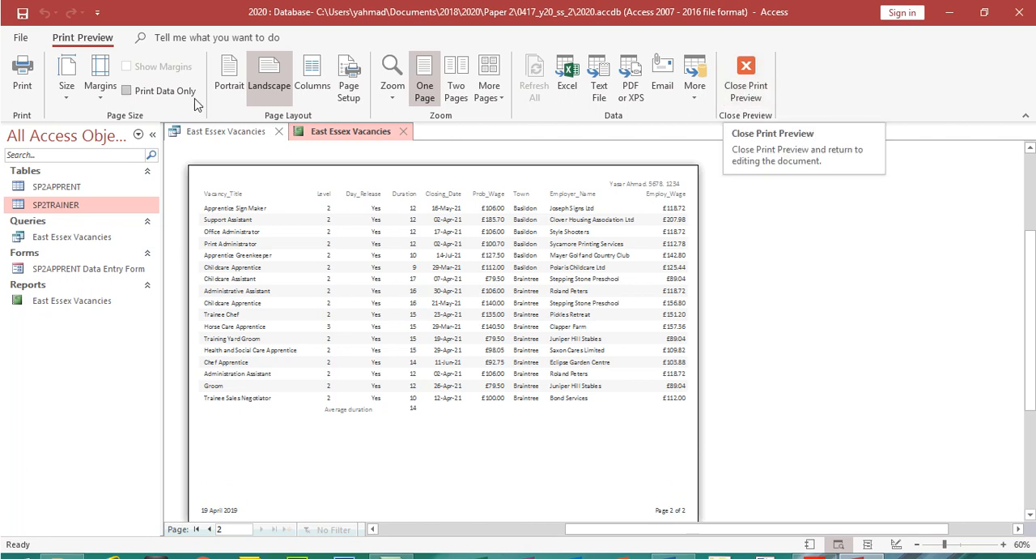
pyautogui.click(746, 81)
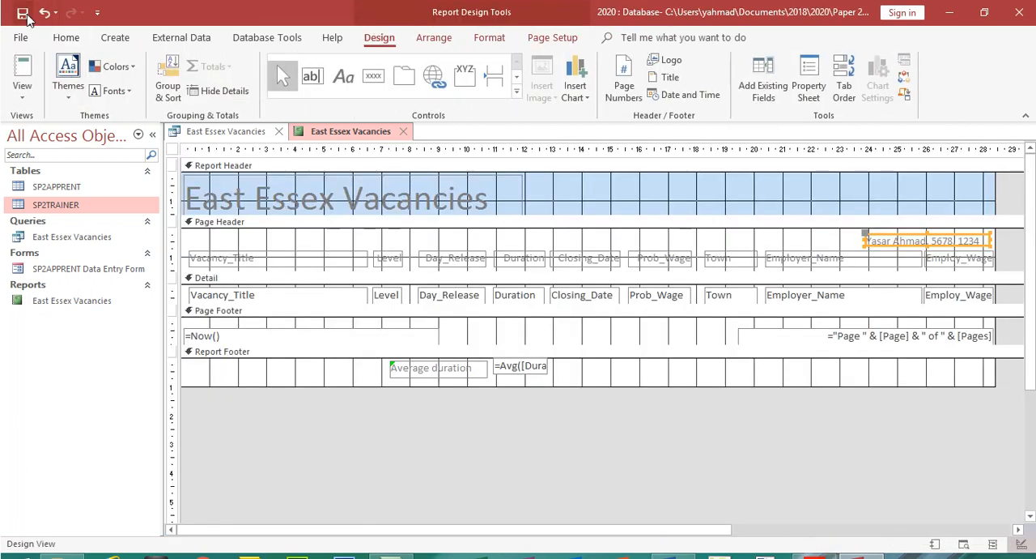
# Close the East Essex Vacancies report and query, and read the Step 26 report requirements in the exam paper PDF
pyautogui.click(403, 131)
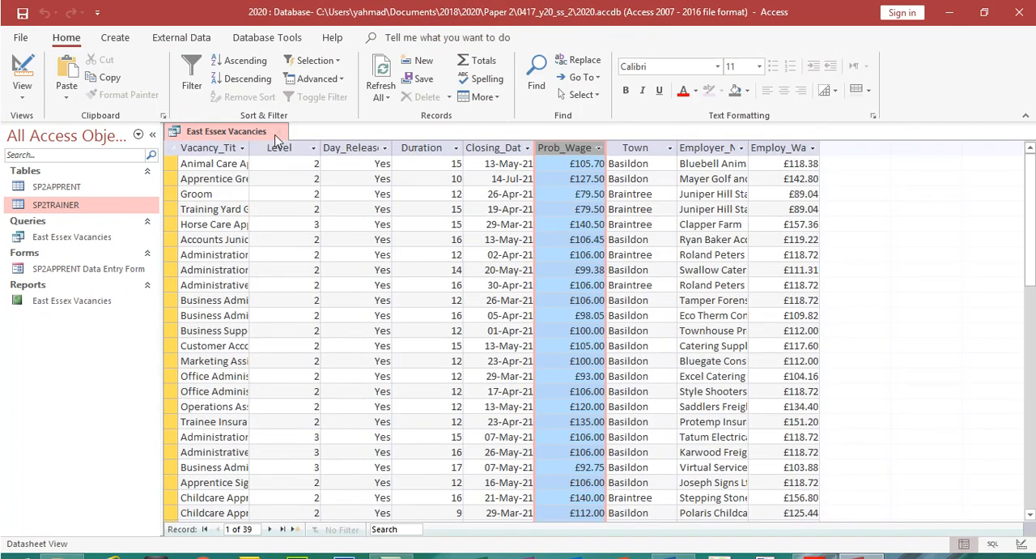
pyautogui.click(276, 132)
pyautogui.click(815, 544)
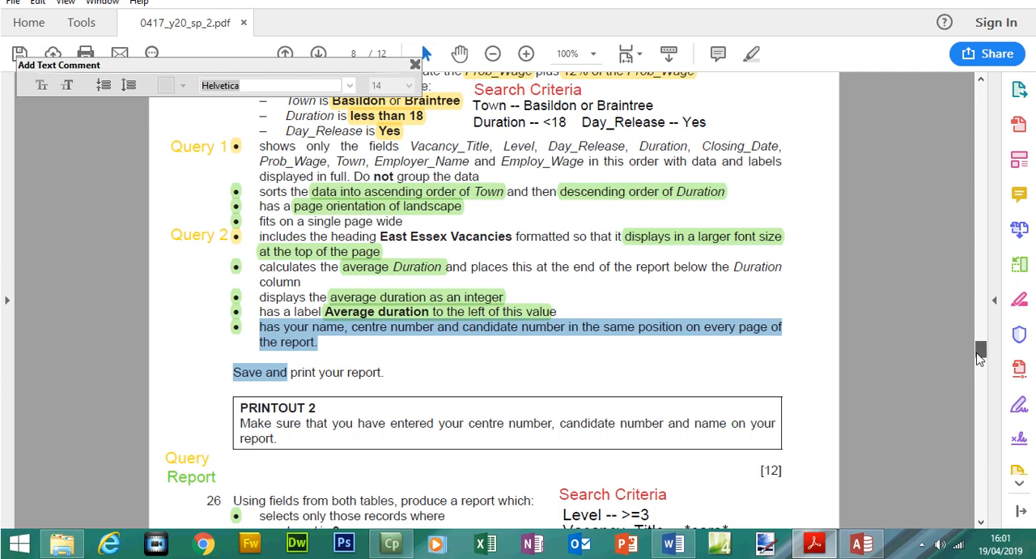
pyautogui.scroll(5, 979, 351)
pyautogui.moveTo(978, 351); pyautogui.dragTo(979, 368)
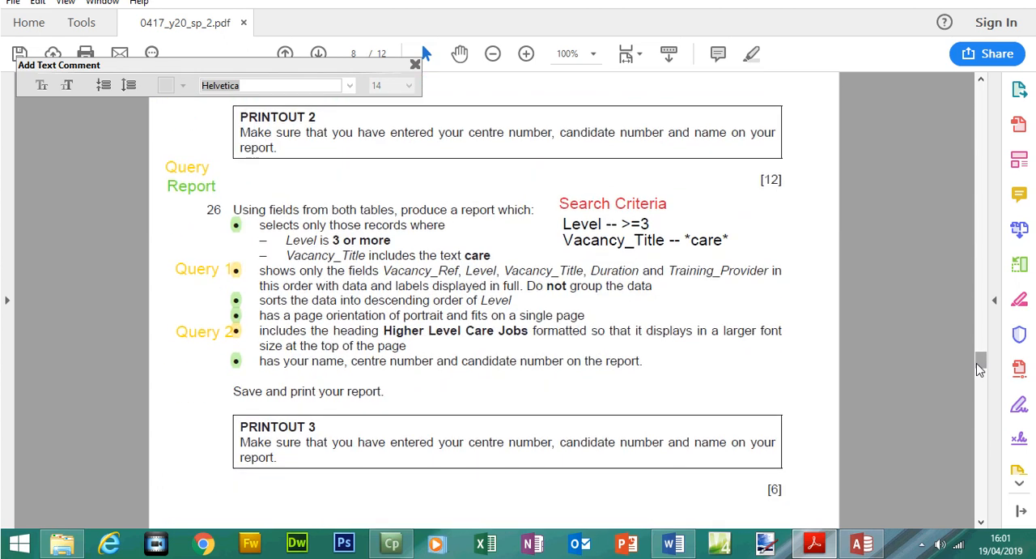
pyautogui.moveTo(979, 369)
pyautogui.mouseDown()
pyautogui.moveTo(979, 357)
pyautogui.moveTo(981, 367)
pyautogui.mouseUp()
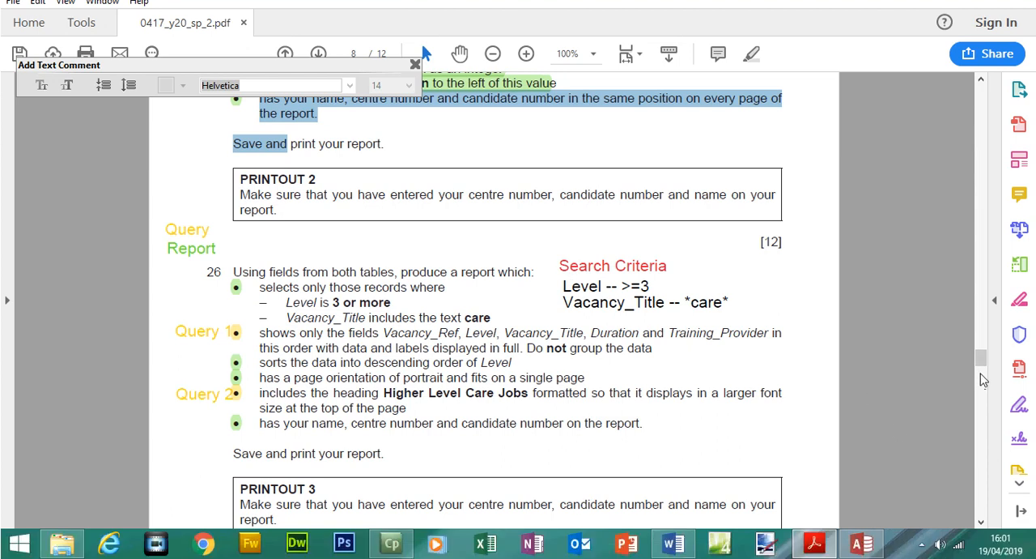
pyautogui.moveTo(981, 363); pyautogui.dragTo(981, 349)
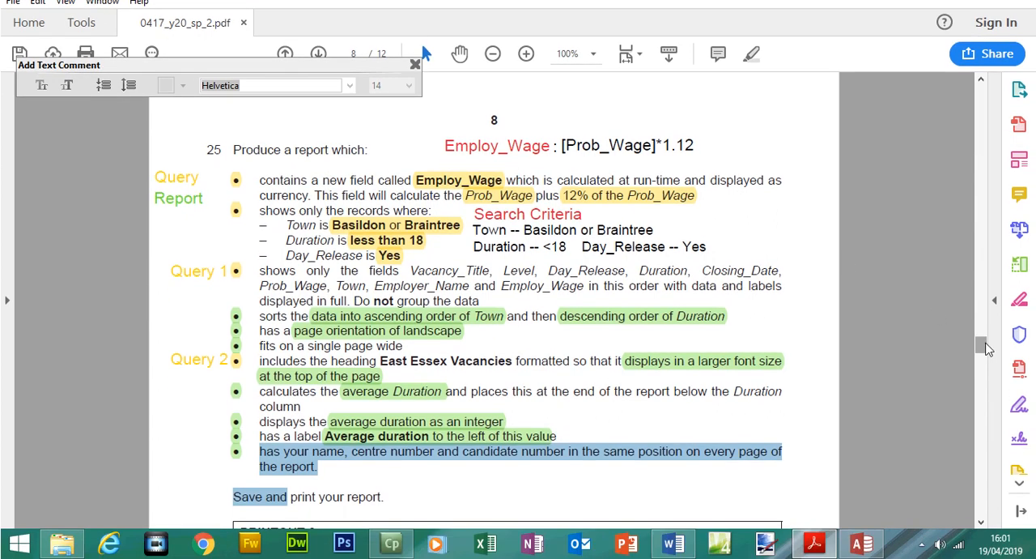
pyautogui.moveTo(979, 370); pyautogui.dragTo(986, 386)
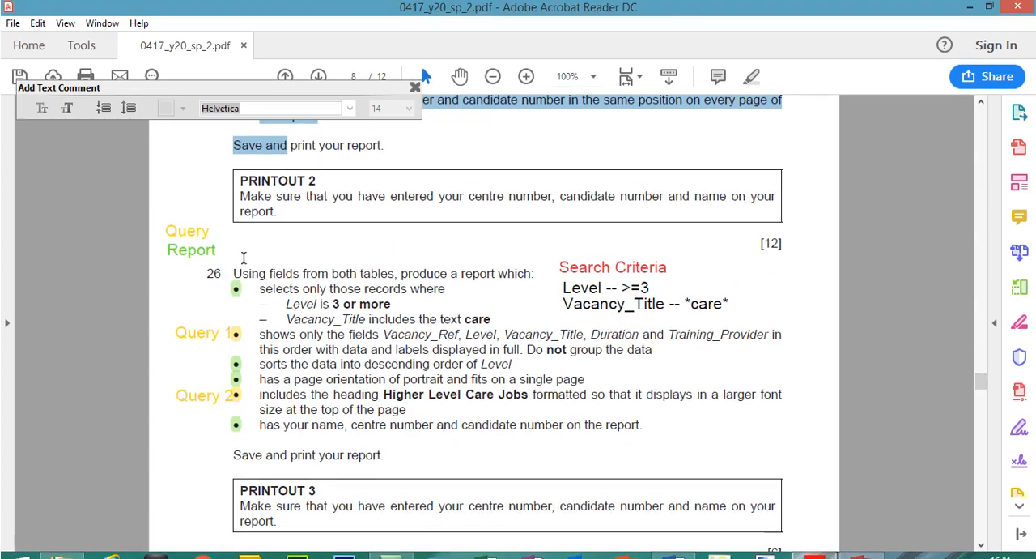
pyautogui.moveTo(234, 250); pyautogui.dragTo(514, 274)
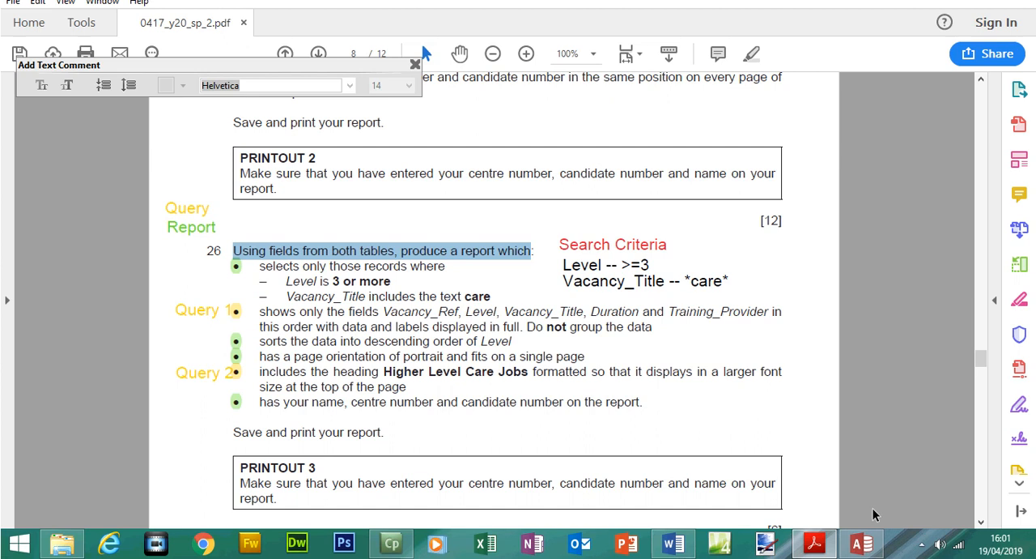
# Switch back to the Access database and start a new query with the Simple Query Wizard
pyautogui.click(861, 543)
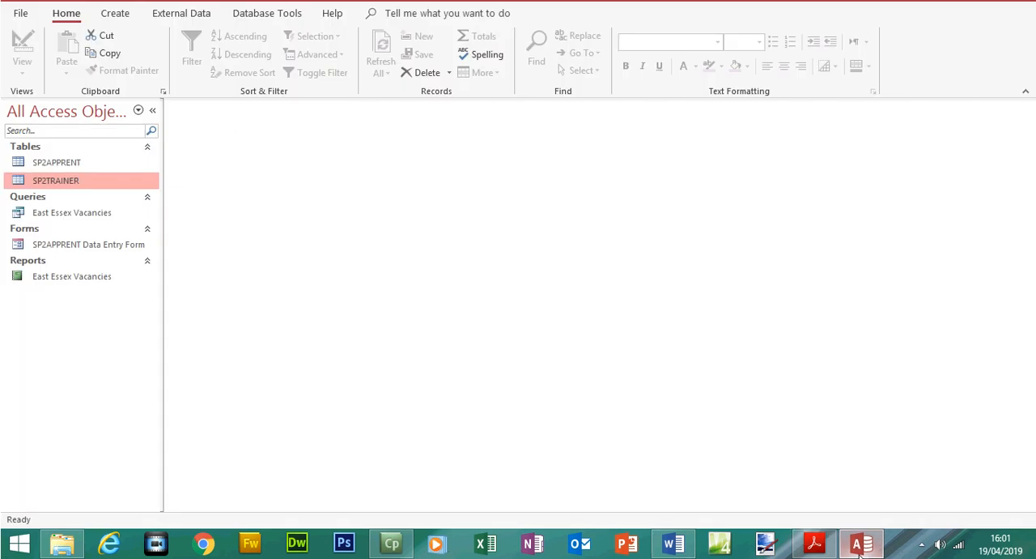
pyautogui.click(120, 38)
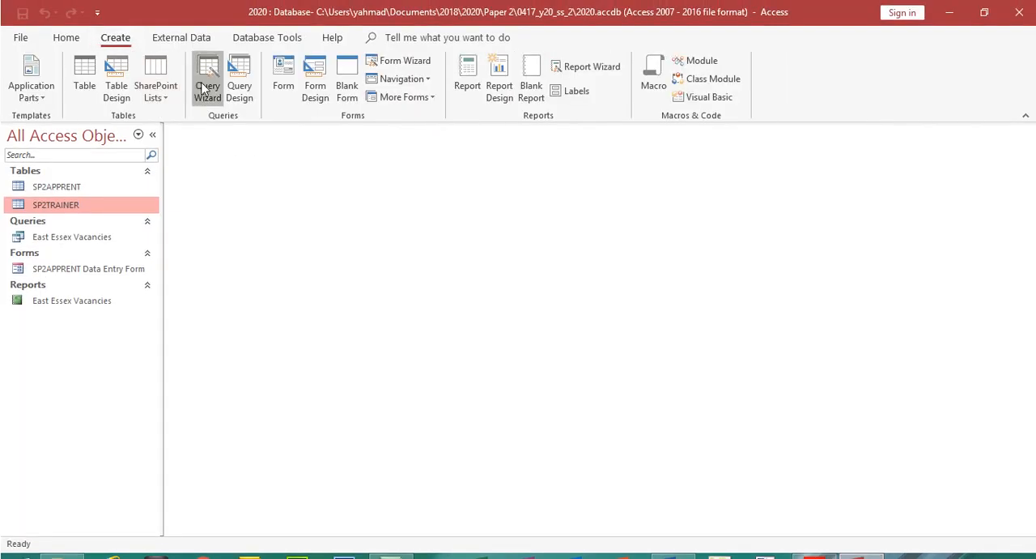
pyautogui.click(207, 81)
pyautogui.click(601, 366)
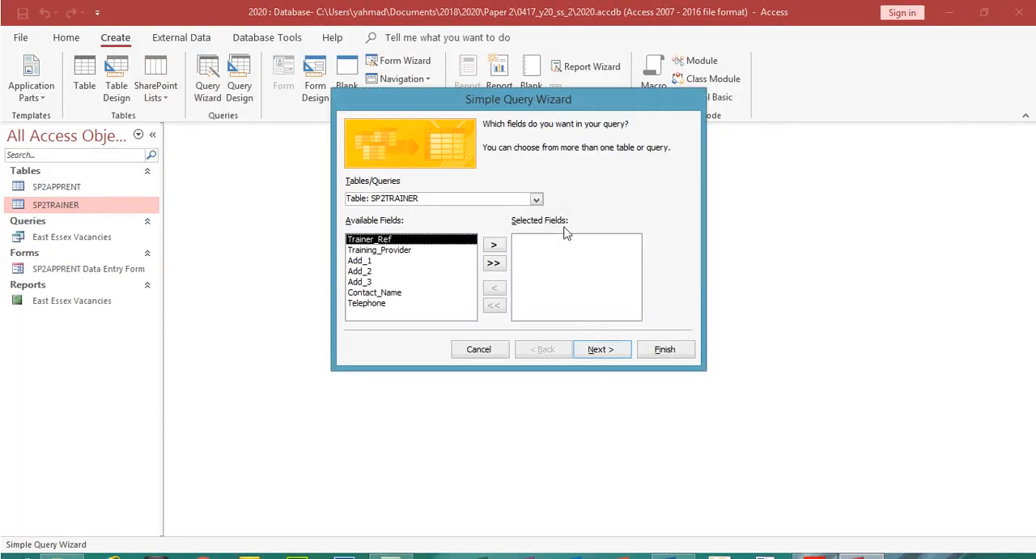
# Check the Step 26 field order in the exam paper and add Vacancy_Ref, Level and Vacancy_Title from table SP2APPRENT to the query
pyautogui.click(536, 200)
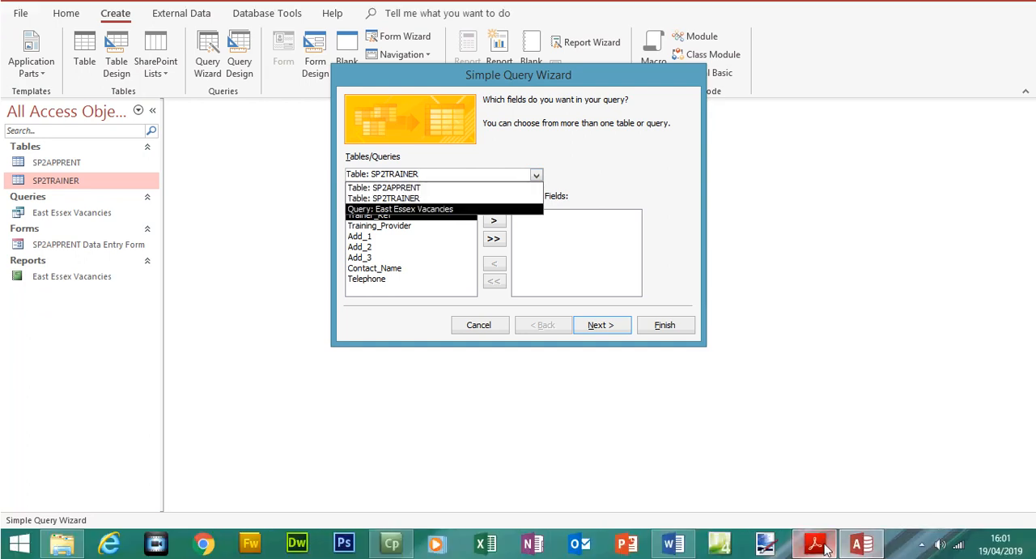
pyautogui.click(826, 548)
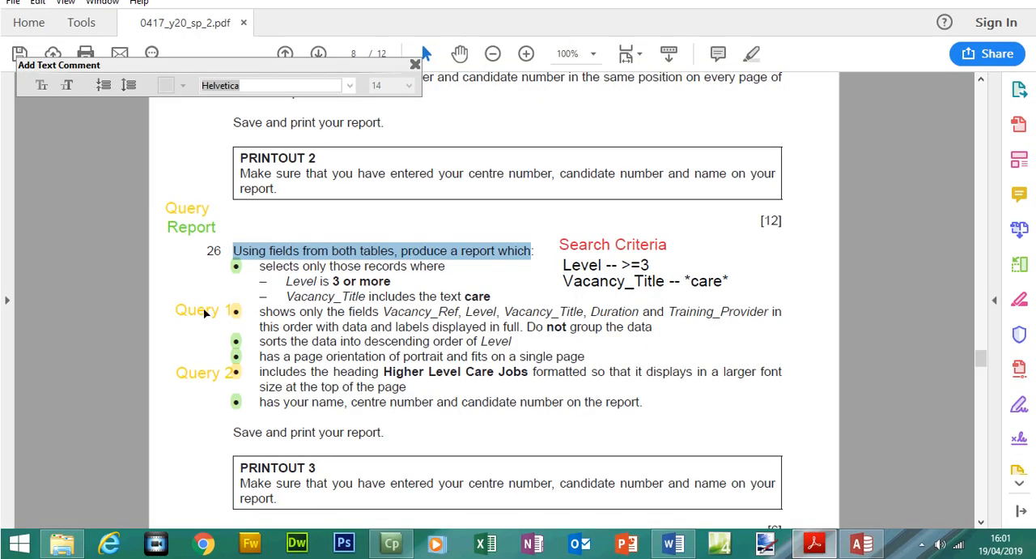
pyautogui.moveTo(385, 317); pyautogui.dragTo(564, 314)
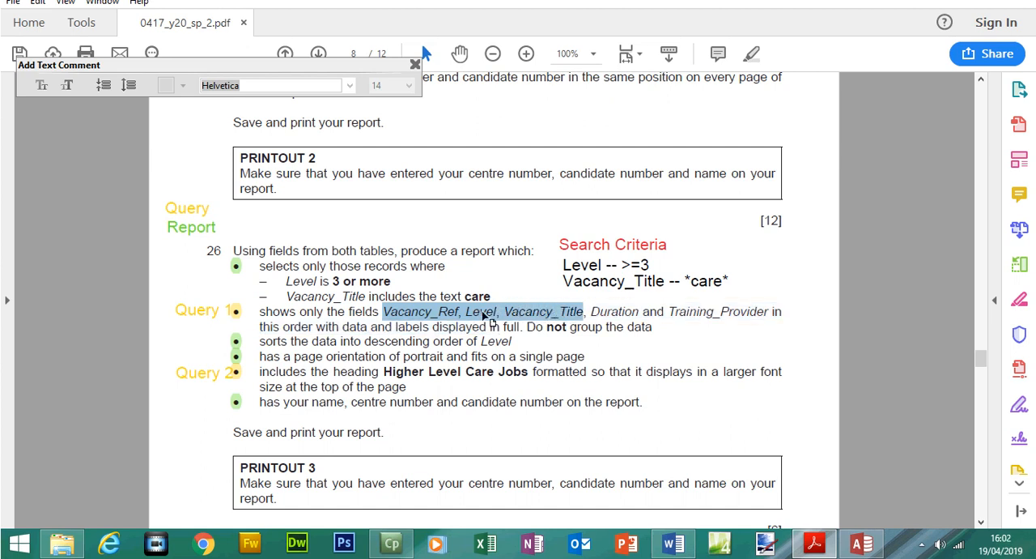
pyautogui.click(862, 543)
pyautogui.click(522, 174)
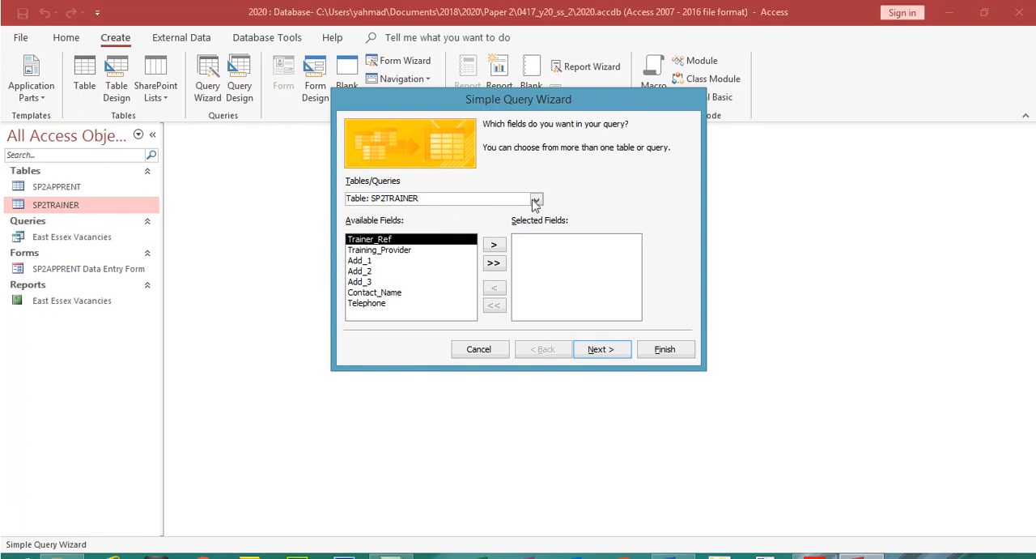
pyautogui.click(496, 212)
pyautogui.doubleClick(405, 261)
pyautogui.click(813, 544)
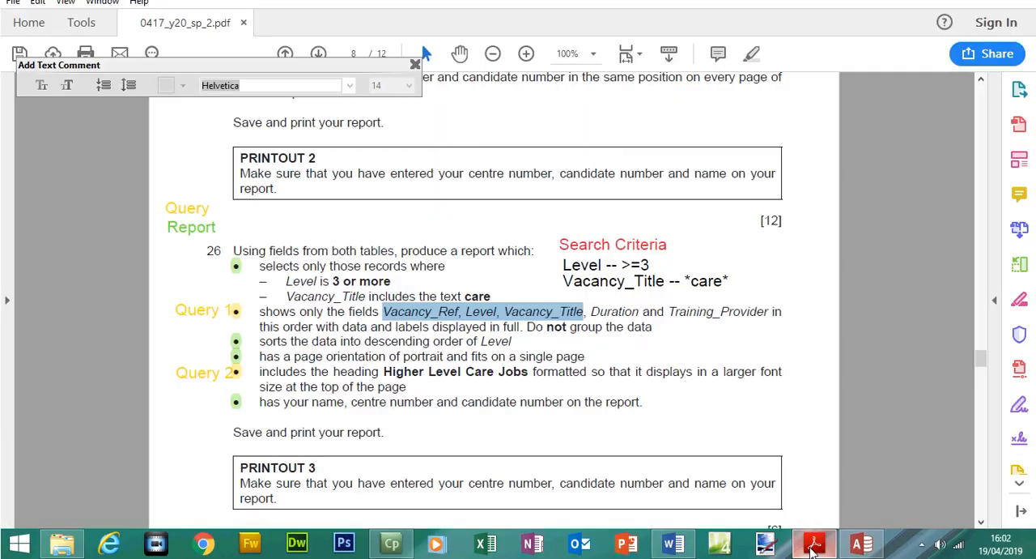
pyautogui.click(812, 544)
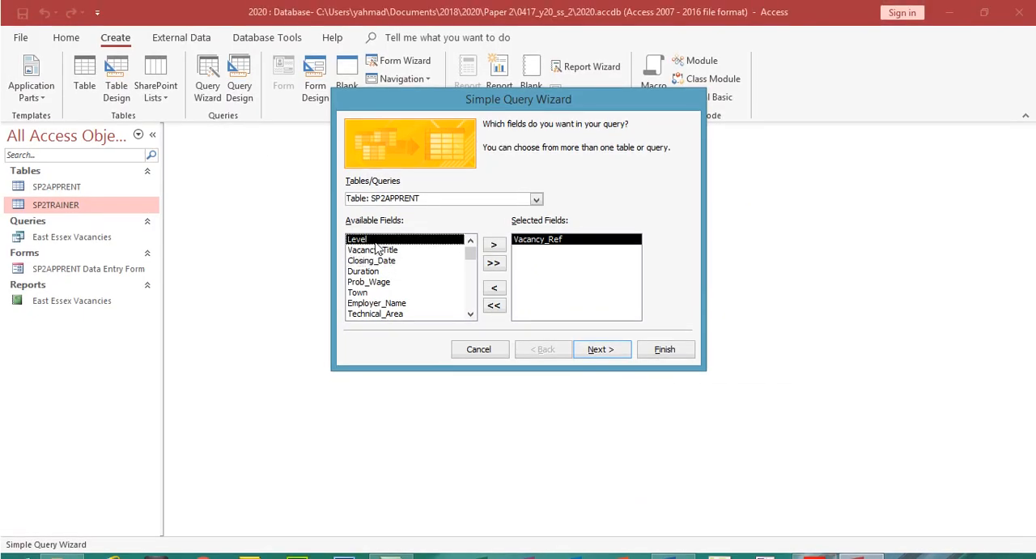
pyautogui.doubleClick(374, 241)
pyautogui.doubleClick(385, 241)
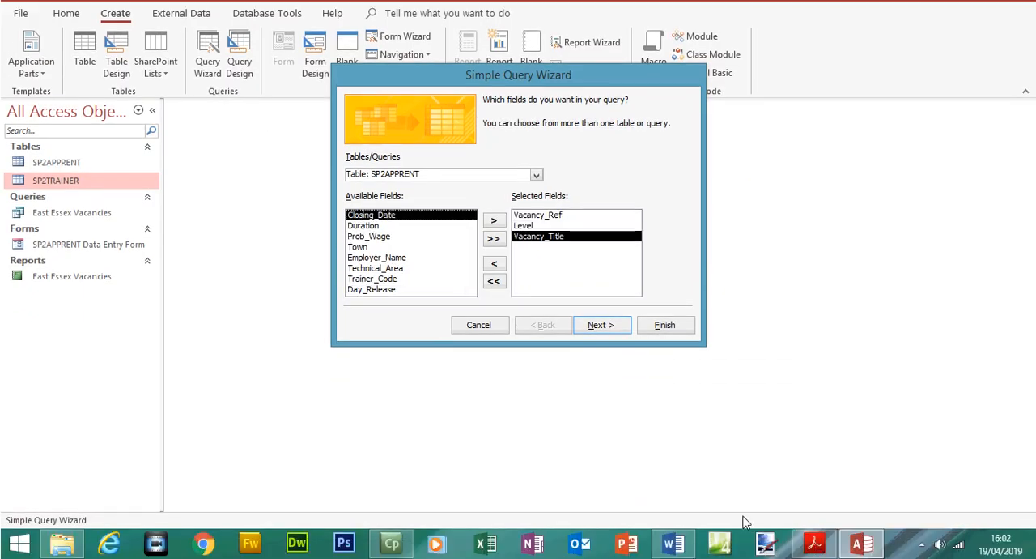
# Check the remaining Step 26 fields, then add Duration from SP2APPRENT and Training_Provider from SP2TRAINER to the query
pyautogui.click(812, 544)
pyautogui.moveTo(591, 312); pyautogui.dragTo(725, 312)
pyautogui.click(826, 551)
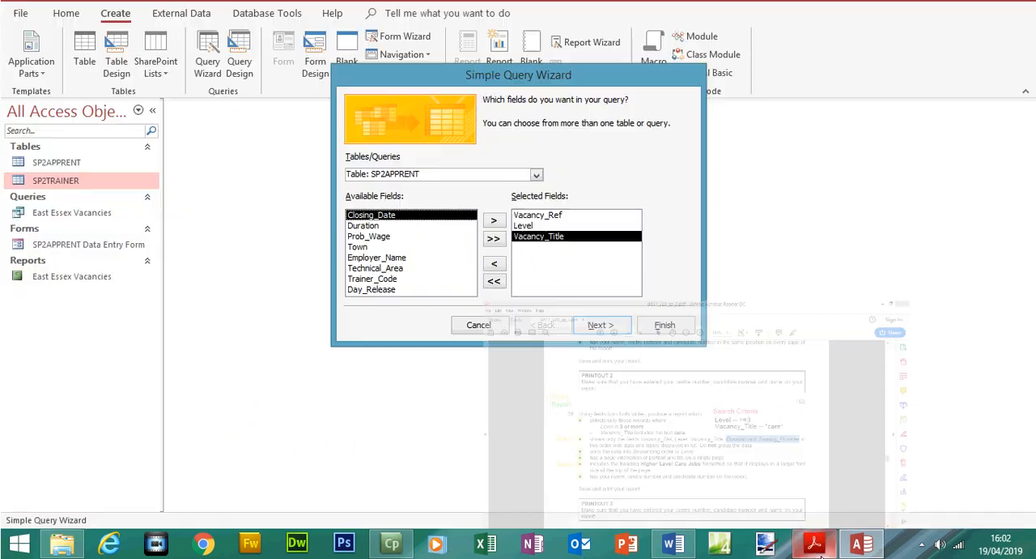
pyautogui.click(417, 227)
pyautogui.doubleClick(417, 228)
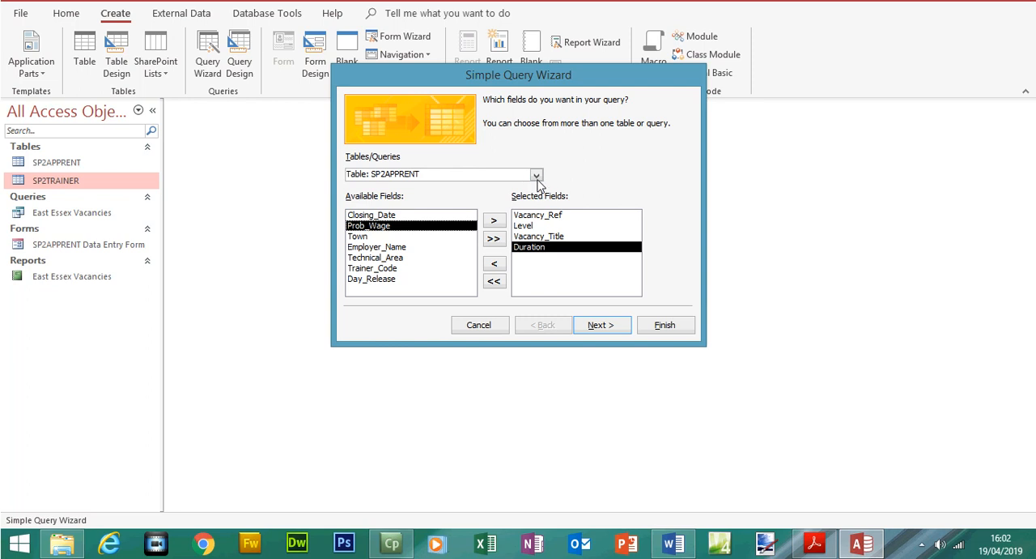
pyautogui.click(536, 176)
pyautogui.click(507, 199)
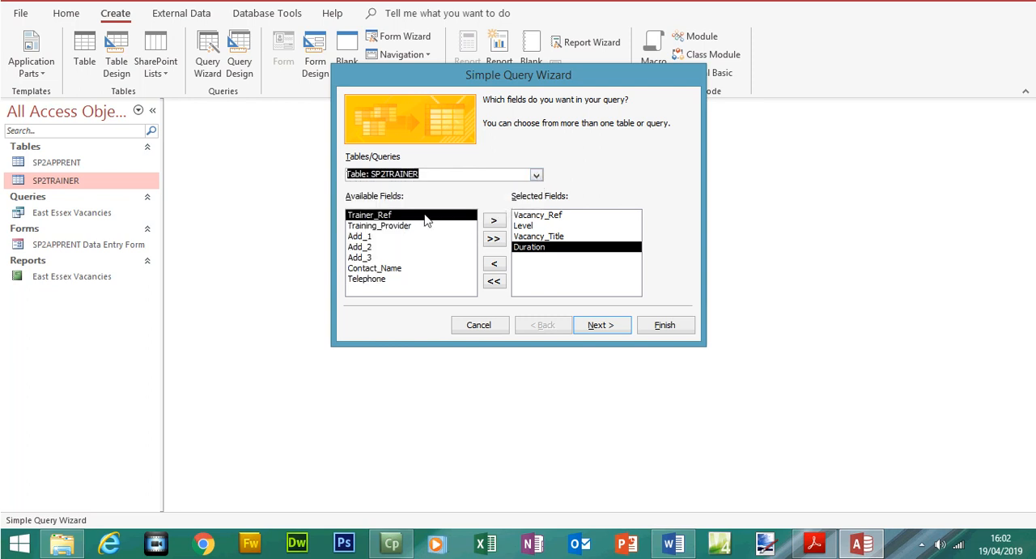
pyautogui.doubleClick(385, 251)
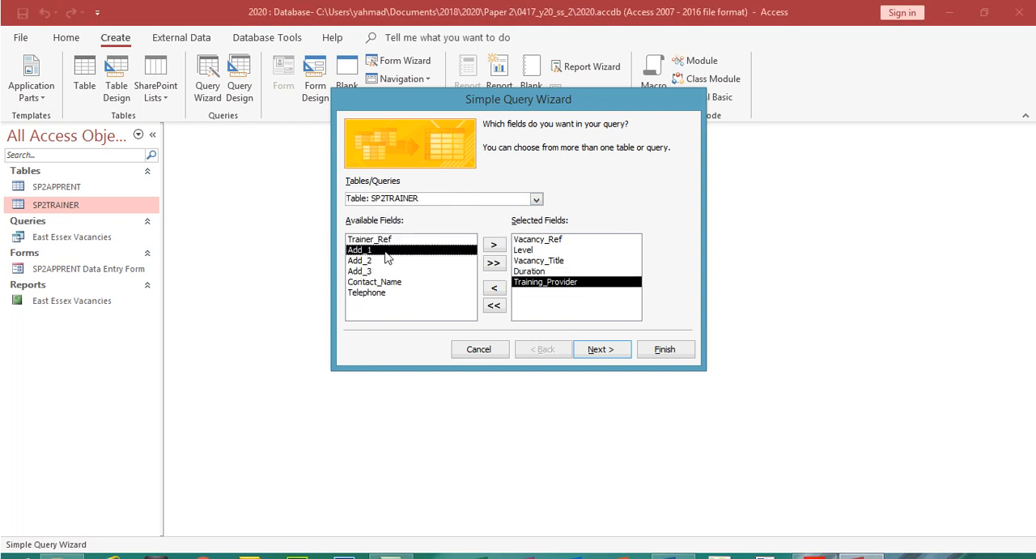
# Check the selected fields against Step 26 in the exam paper and advance the wizard to the query title
pyautogui.click(814, 546)
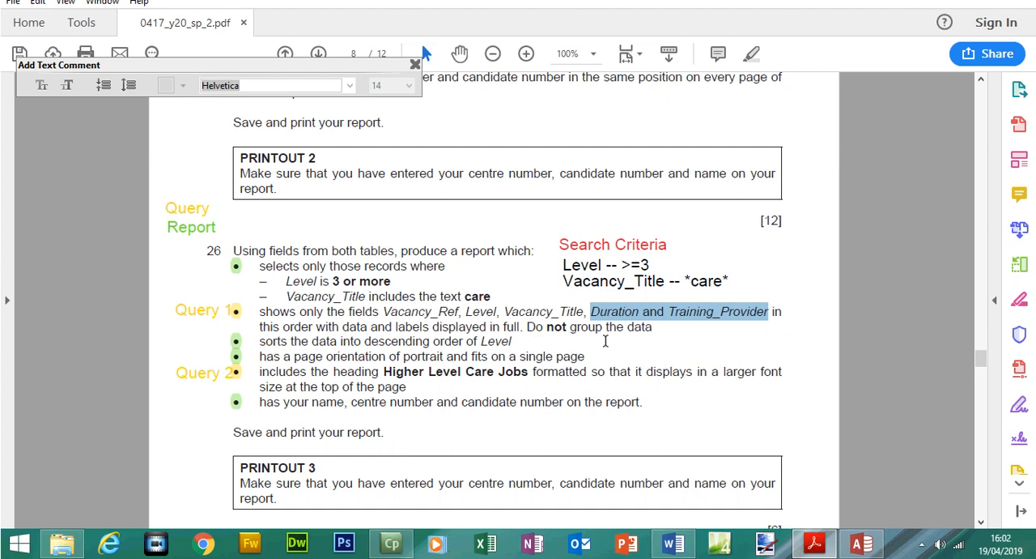
pyautogui.click(860, 544)
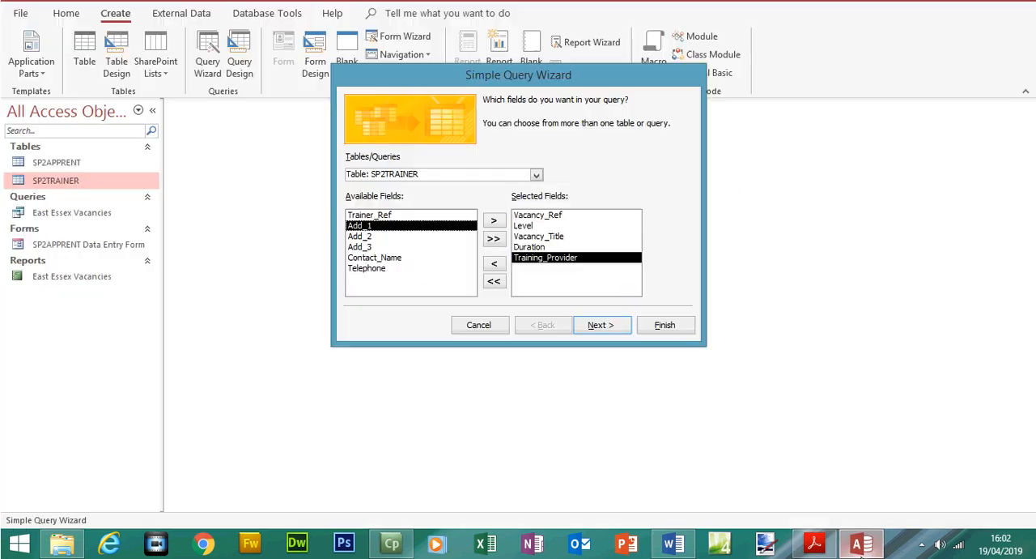
pyautogui.click(612, 328)
pyautogui.click(613, 327)
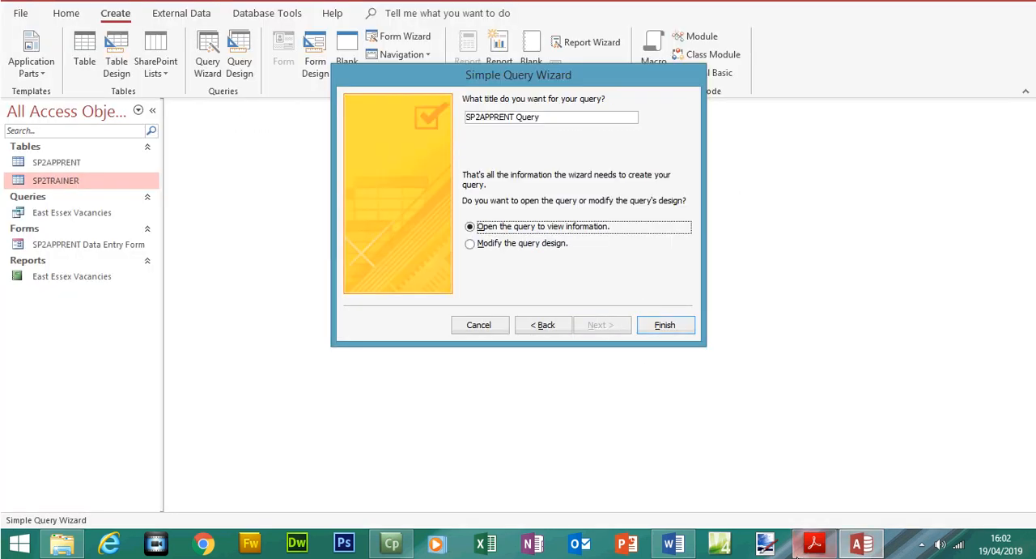
# Title the query Higher Level Care Jobs using the heading copied from the exam paper, create it and go to its last record
pyautogui.click(813, 547)
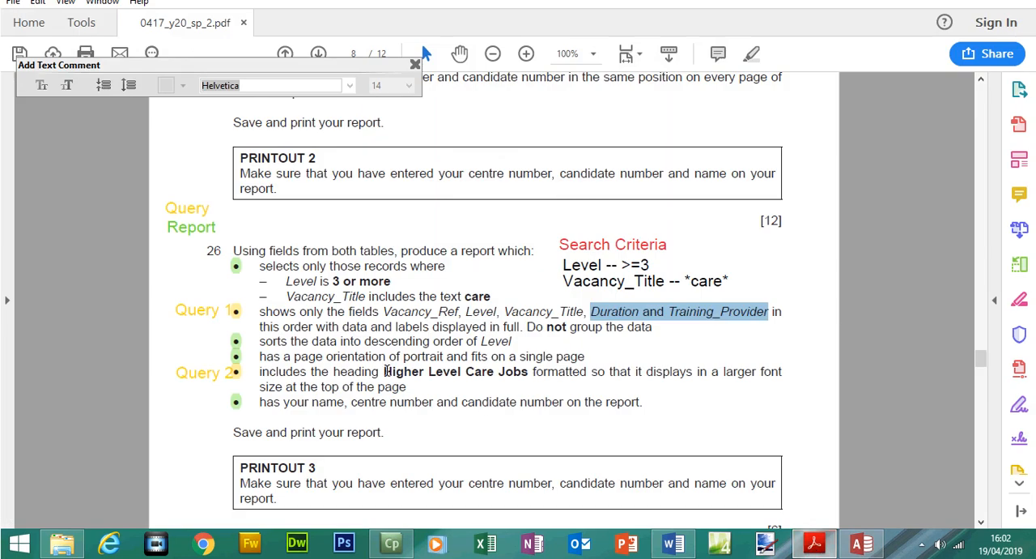
pyautogui.moveTo(385, 371); pyautogui.dragTo(515, 382)
pyautogui.hotkey('ctrl', 'c')
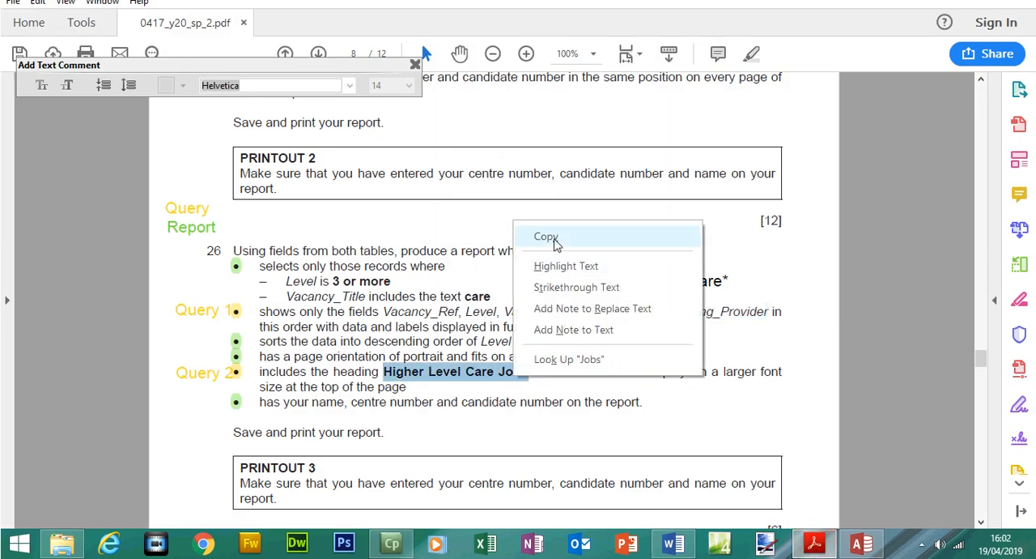
pyautogui.click(548, 237)
pyautogui.click(860, 546)
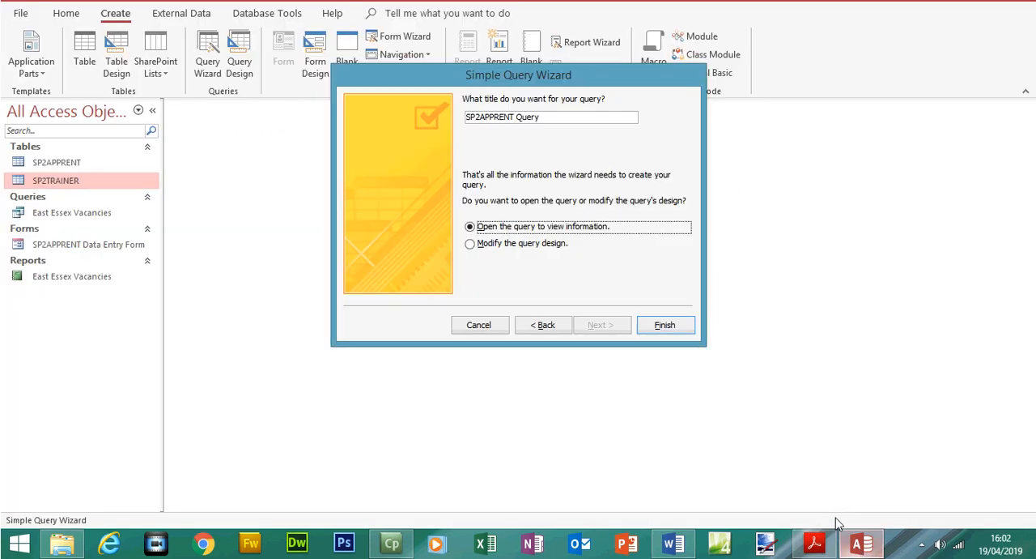
pyautogui.hotkey('shift', 'Tab')
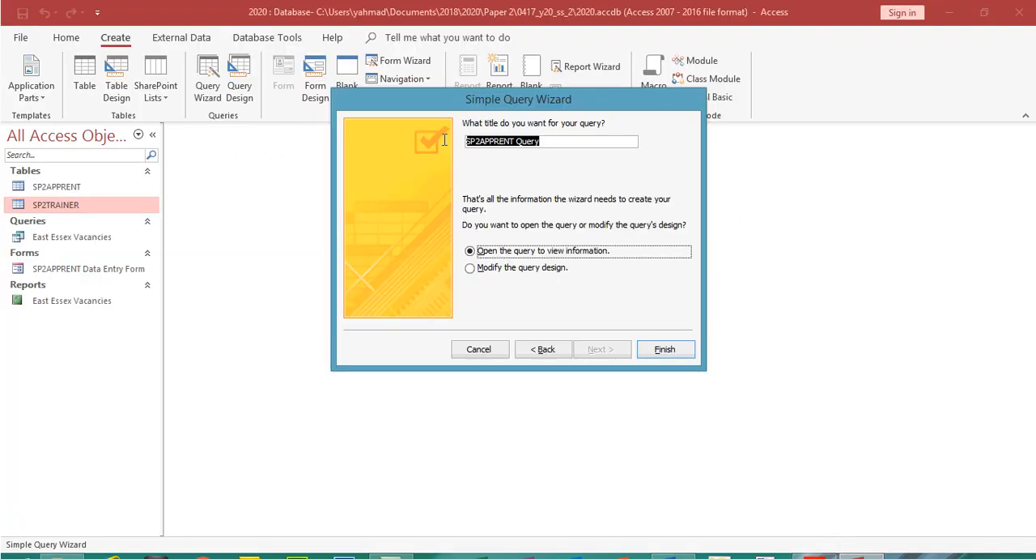
pyautogui.hotkey('ctrl', 'v')
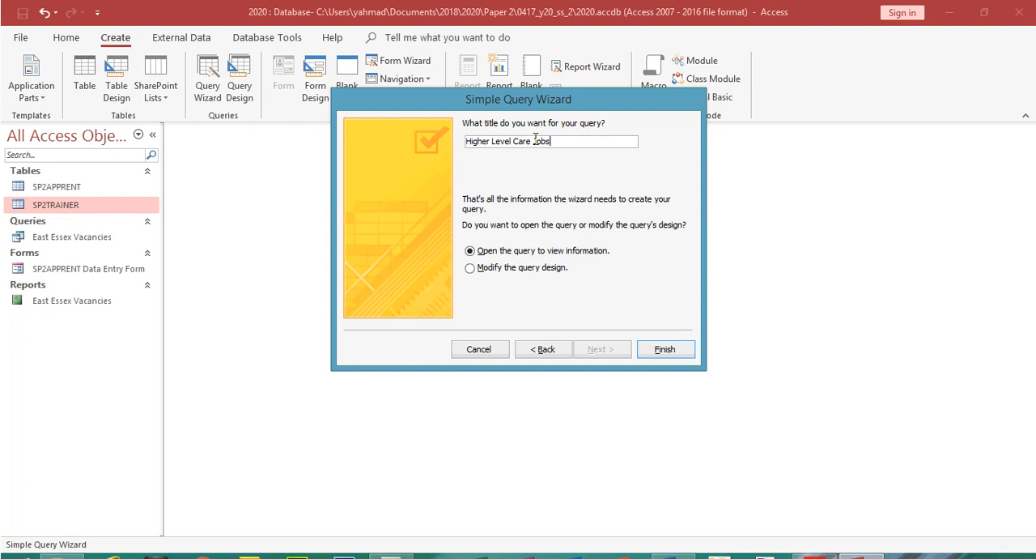
pyautogui.click(634, 349)
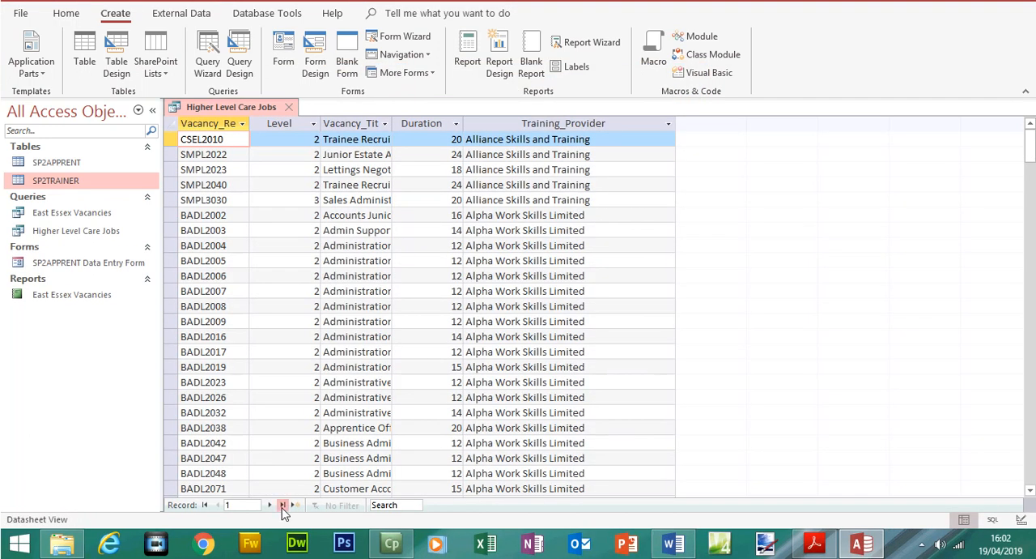
pyautogui.click(282, 505)
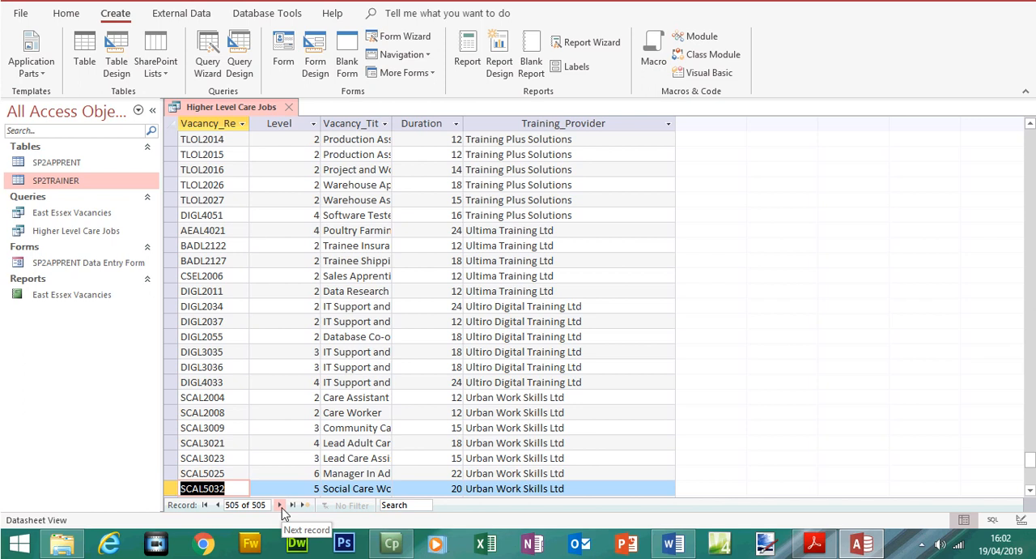
# Switch to the exam paper in Adobe Acrobat Reader and recolour the green highlight on Step 26's first bullet orange
pyautogui.click(815, 542)
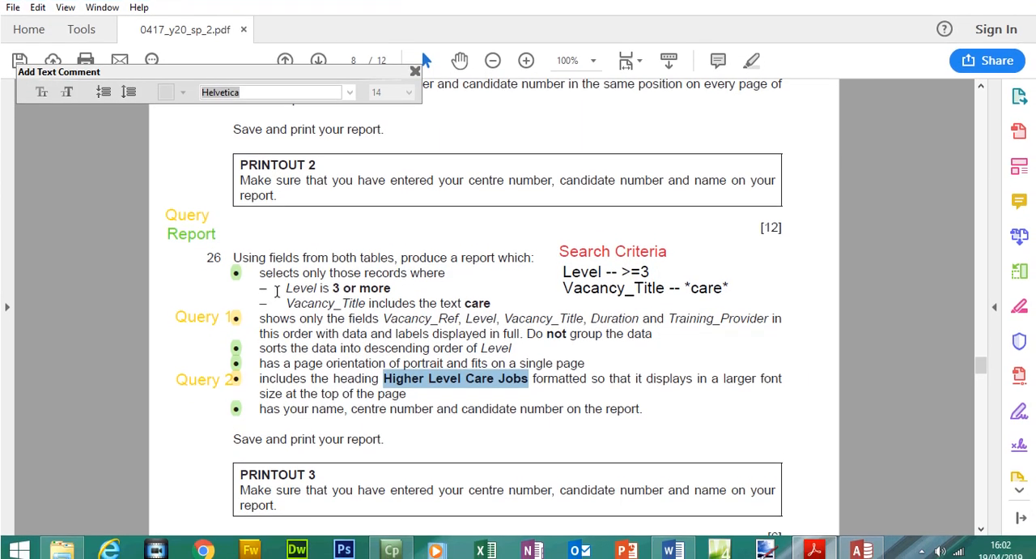
pyautogui.click(239, 263)
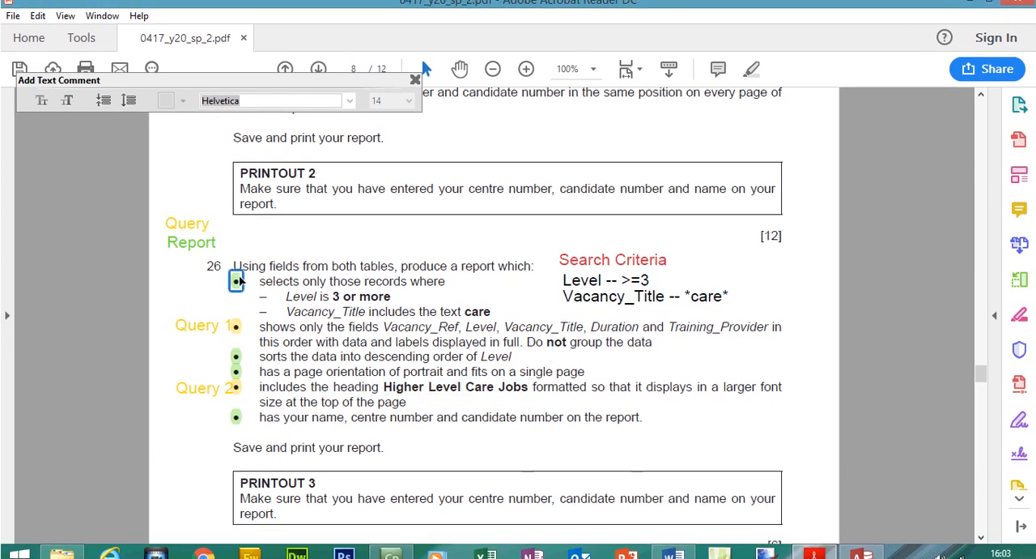
pyautogui.doubleClick(237, 280)
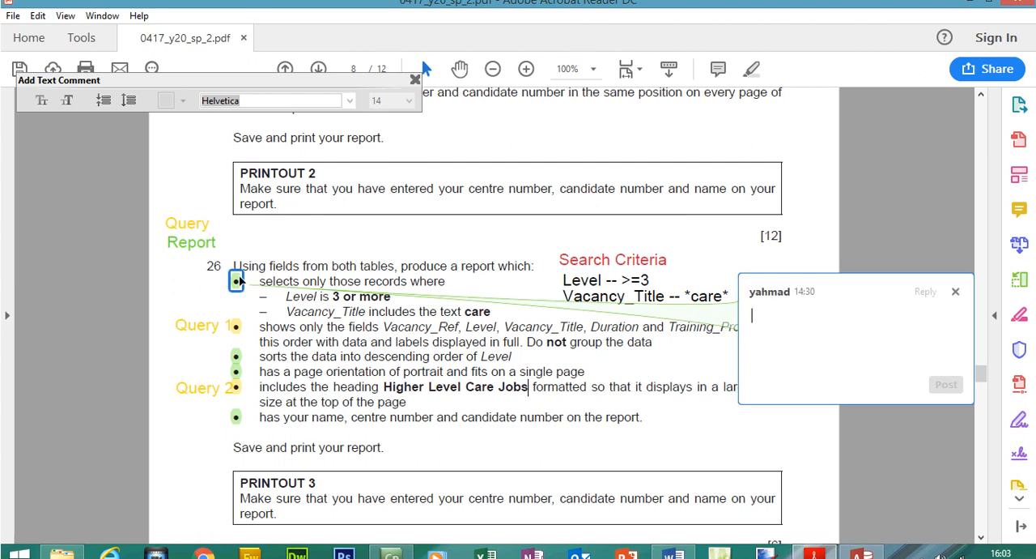
pyautogui.click(955, 291)
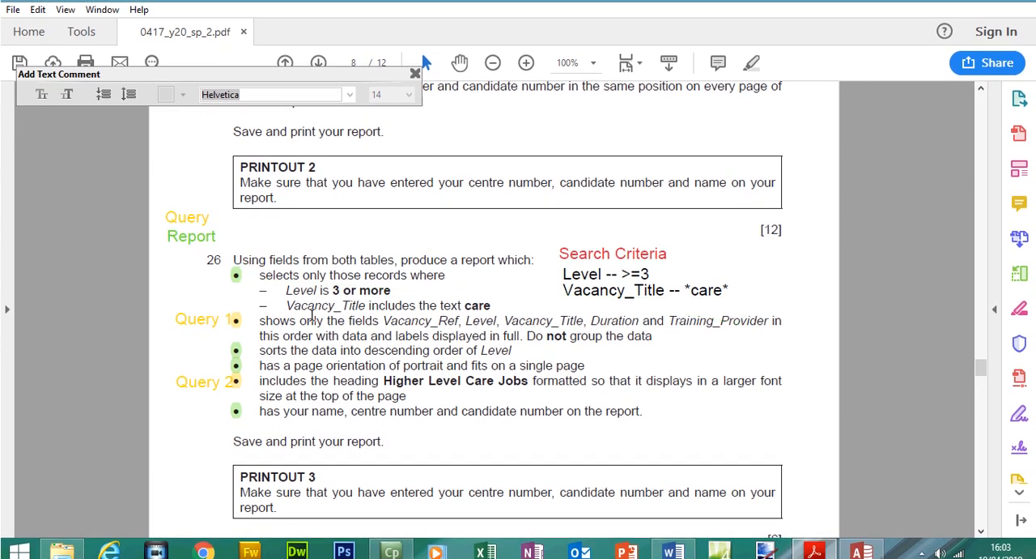
pyautogui.rightClick(238, 269)
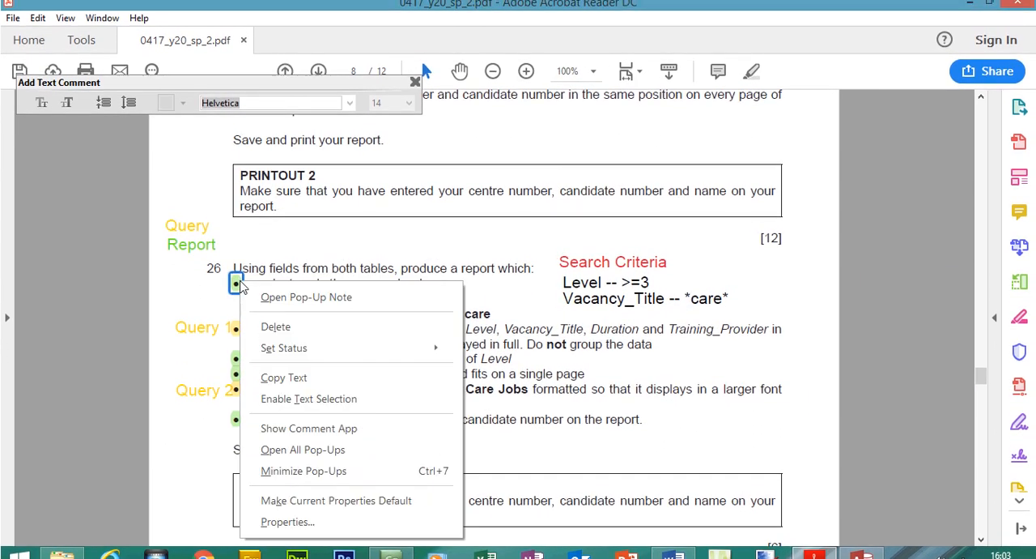
pyautogui.click(316, 524)
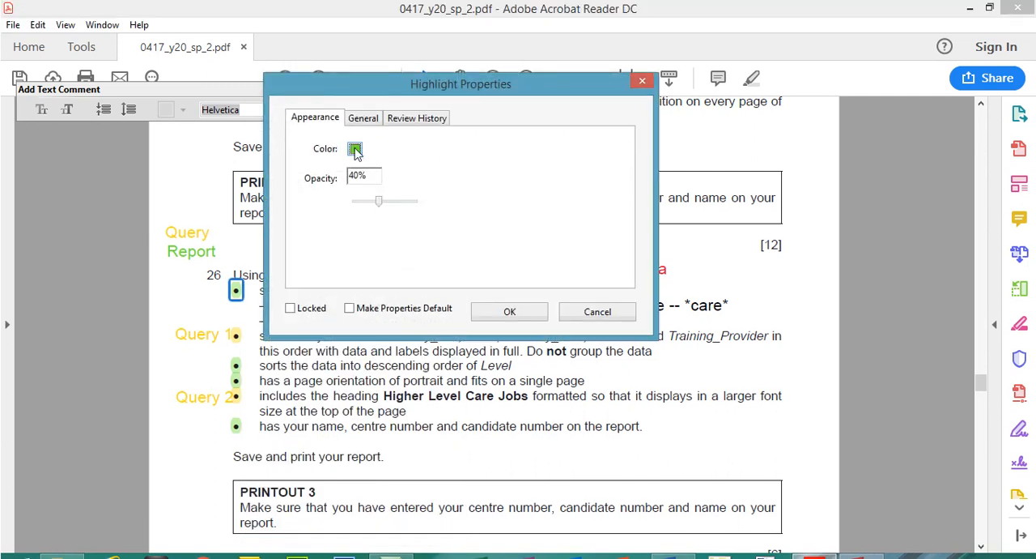
pyautogui.click(355, 124)
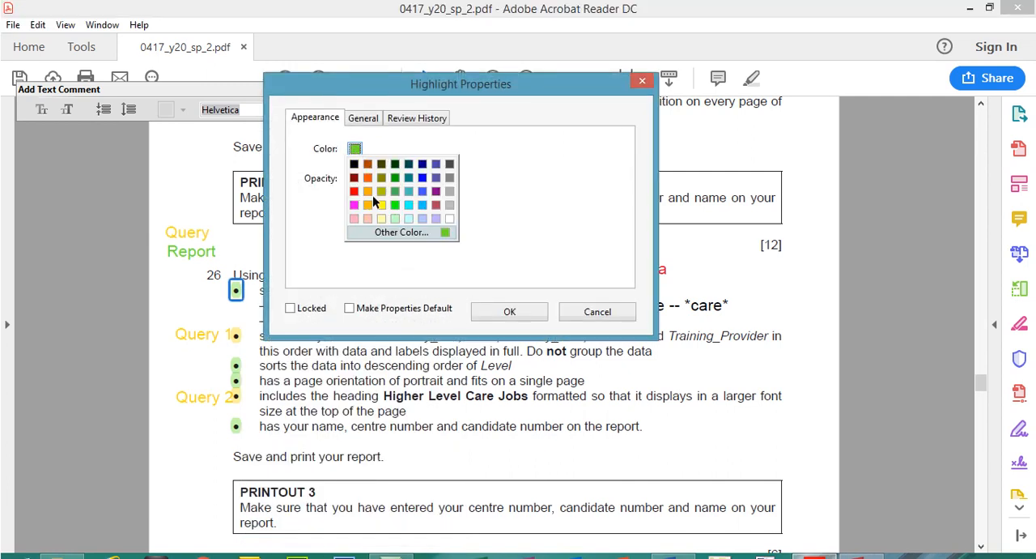
pyautogui.click(367, 204)
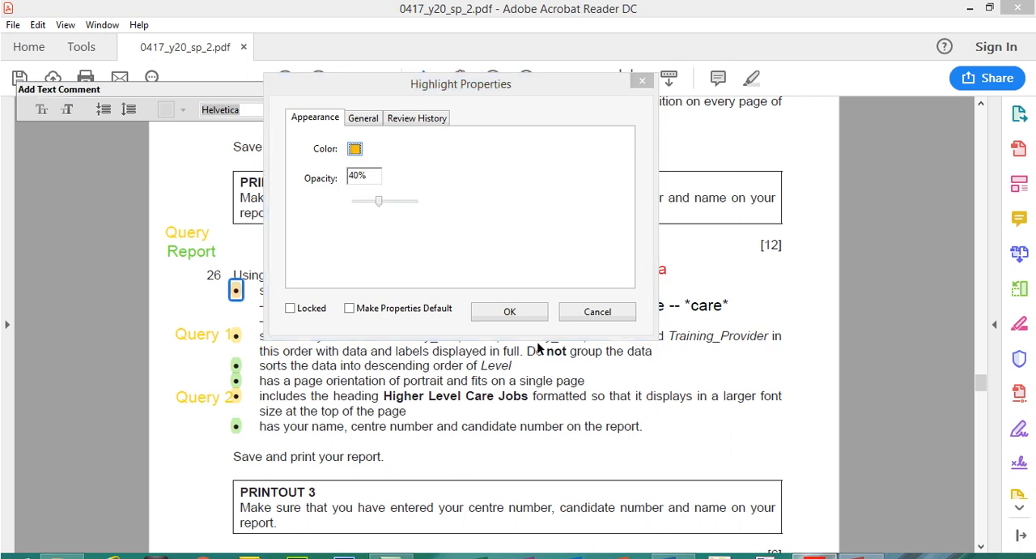
pyautogui.click(530, 320)
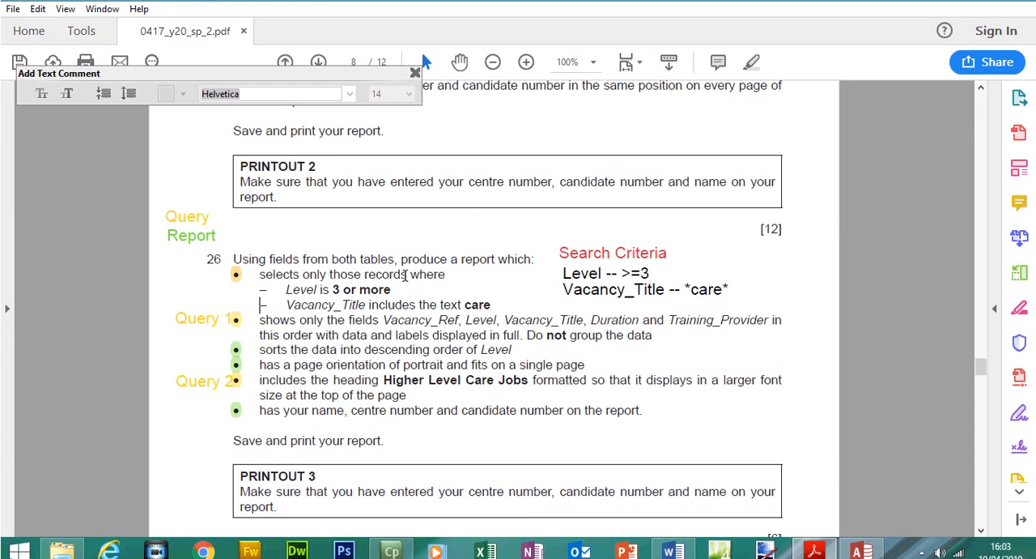
# Check the Level condition in Step 26, then in Access set the Higher Level Care Jobs query's Level criterion to >=3 and run it
pyautogui.moveTo(289, 281); pyautogui.dragTo(375, 281)
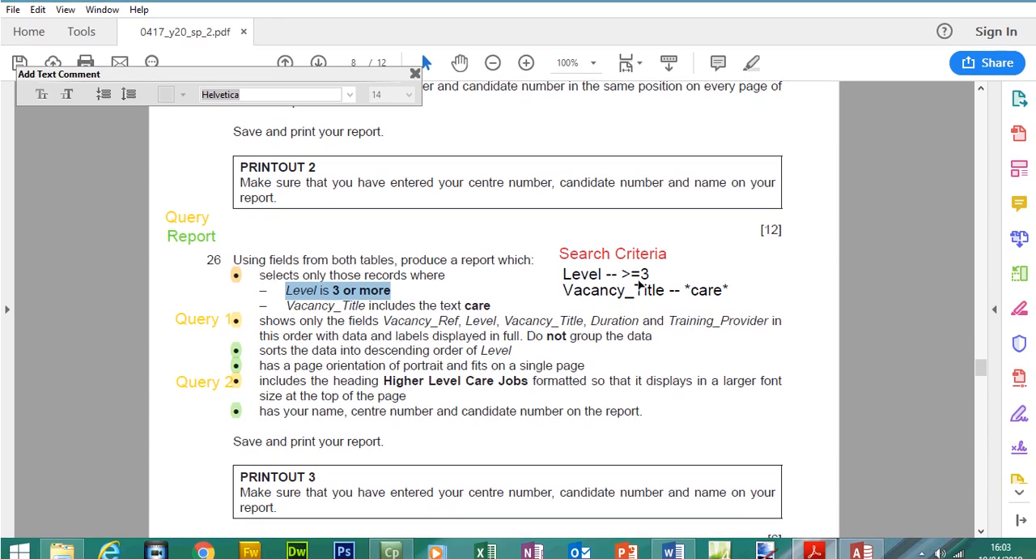
pyautogui.click(862, 552)
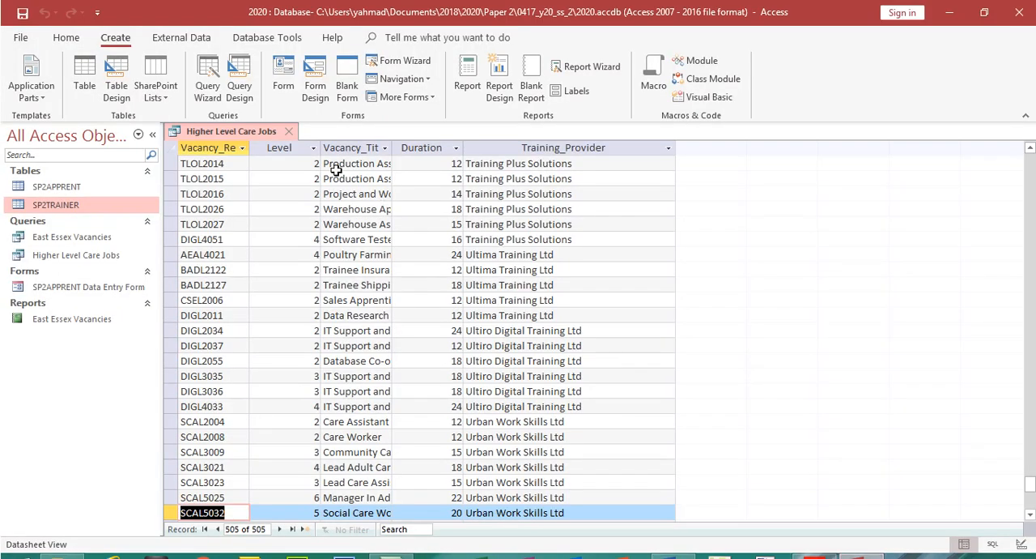
pyautogui.click(65, 37)
pyautogui.click(25, 68)
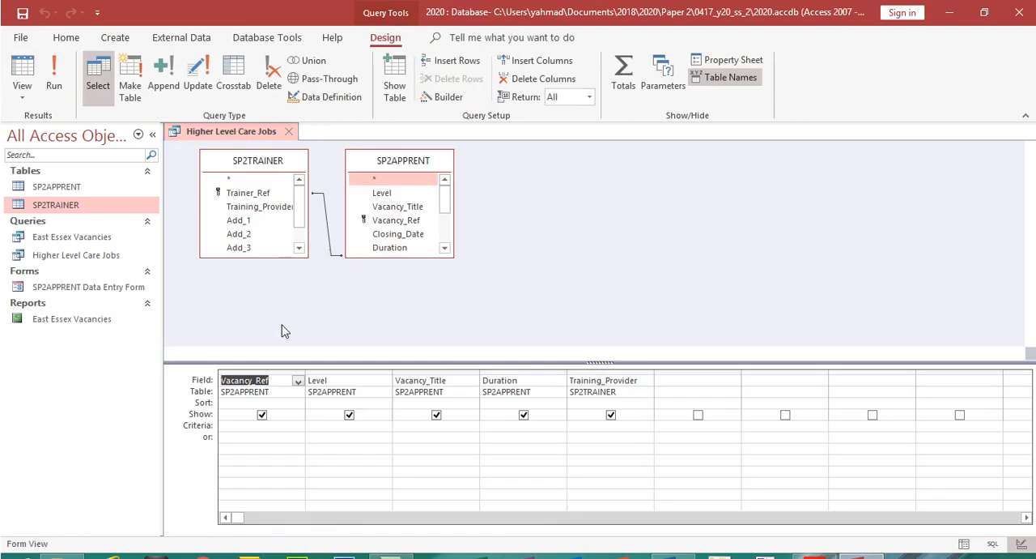
pyautogui.click(335, 402)
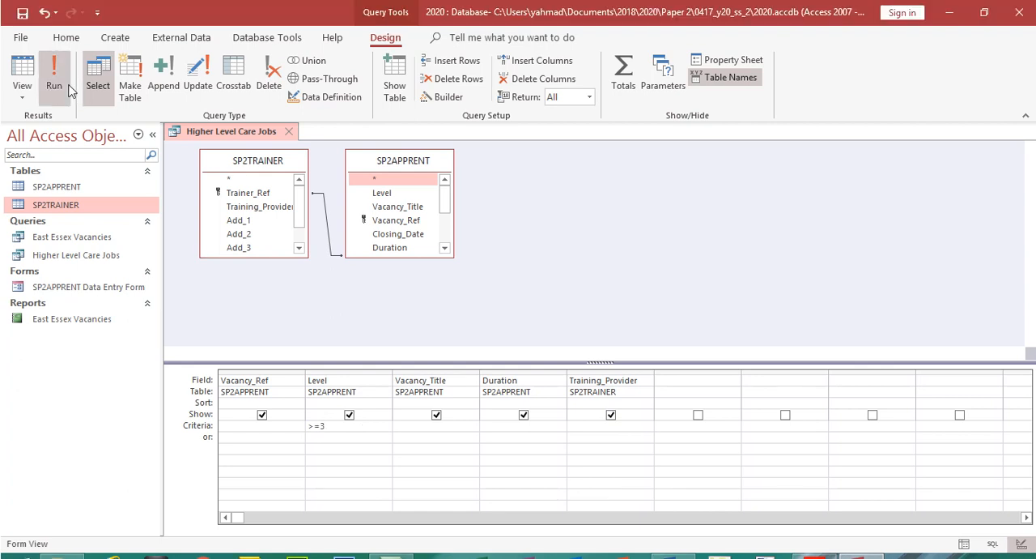
pyautogui.click(53, 65)
pyautogui.click(301, 130)
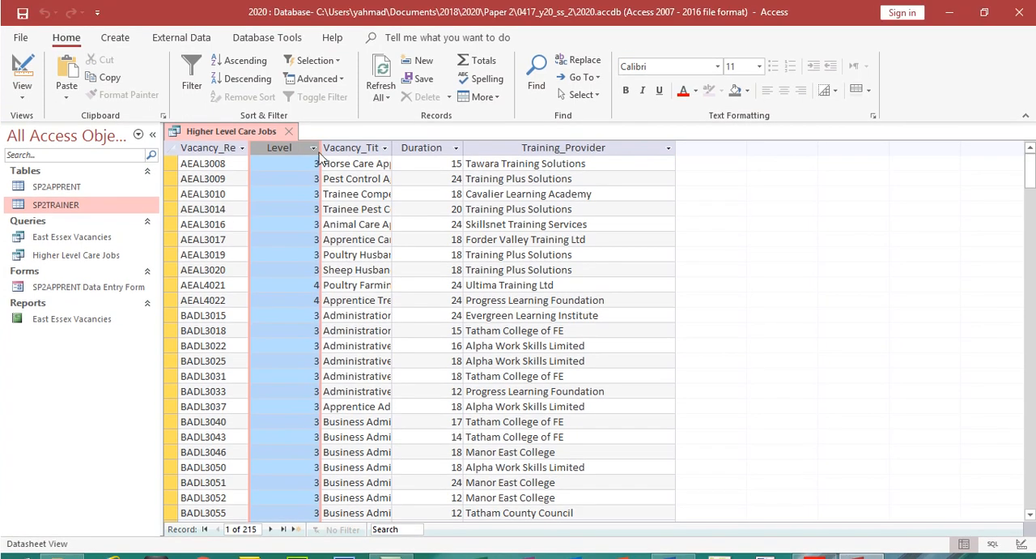
pyautogui.click(314, 149)
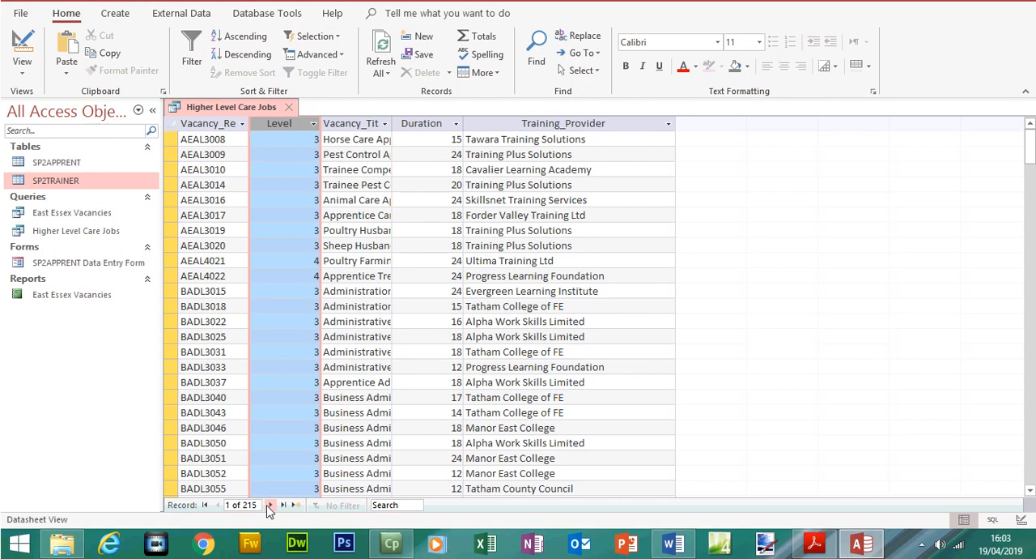
# Check the Vacancy_Title condition in Step 26, then widen the query's Vacancy_Title column in Access to fit its data
pyautogui.click(814, 542)
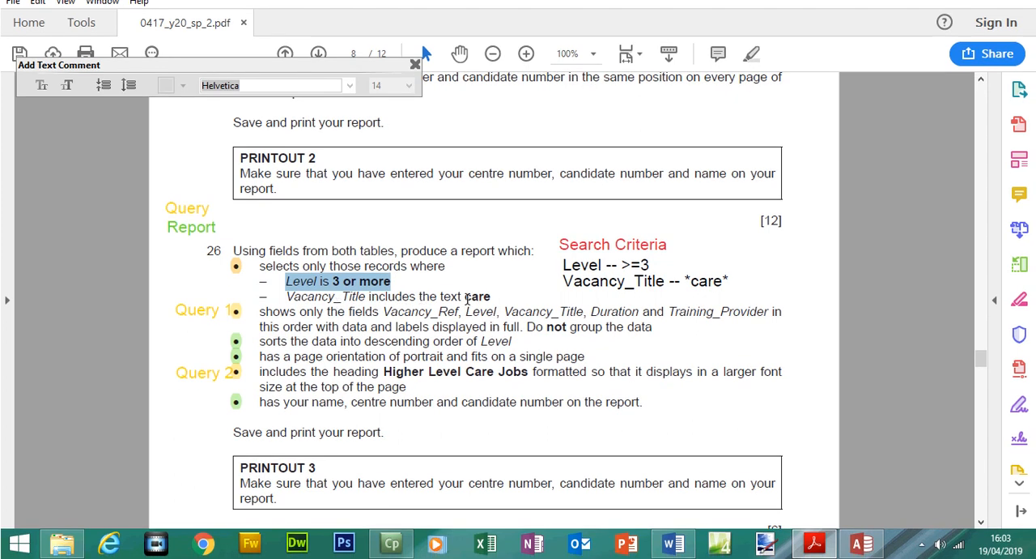
pyautogui.click(862, 542)
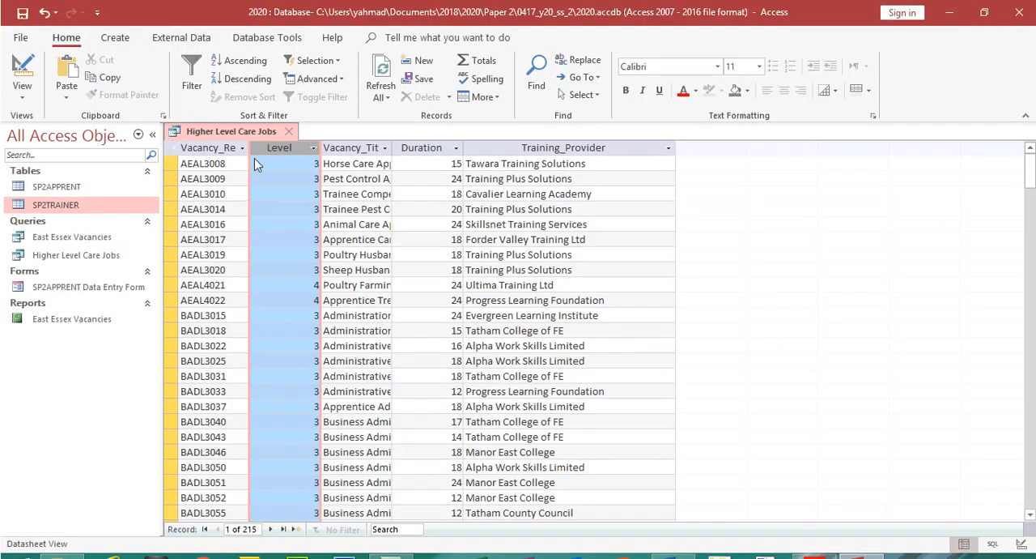
pyautogui.doubleClick(393, 149)
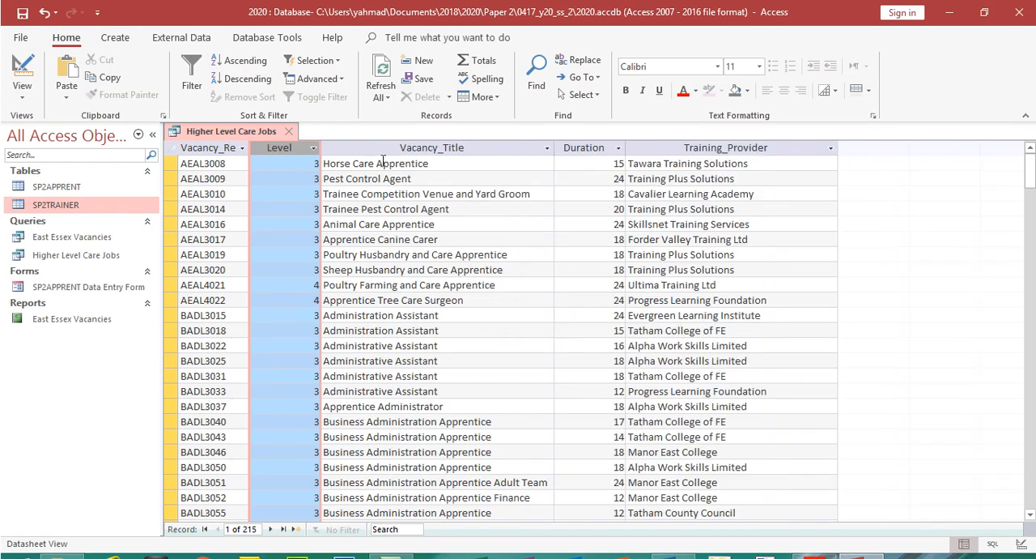
pyautogui.moveTo(376, 162); pyautogui.dragTo(354, 162)
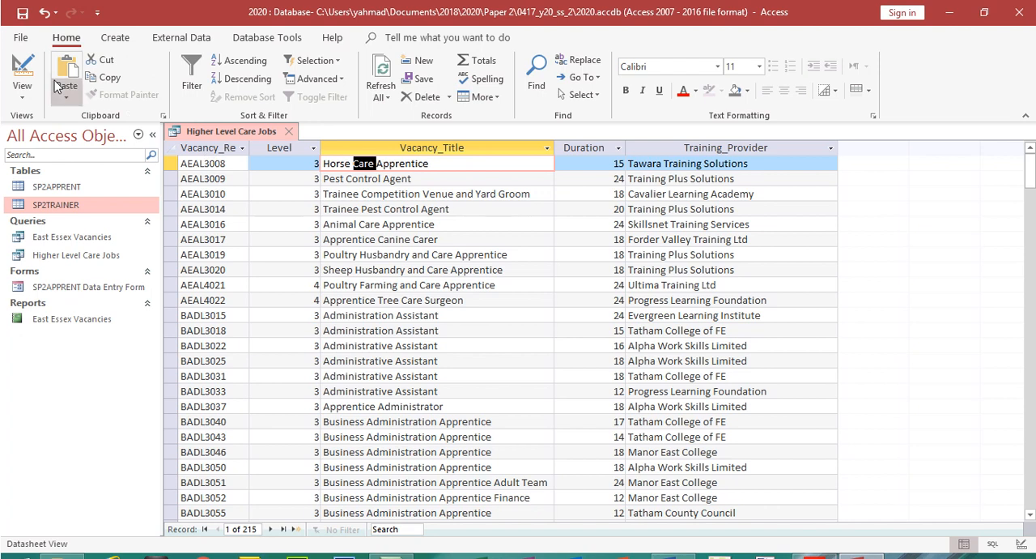
# Try the criterion care on Vacancy_Title and run the query, then remove that criterion and rerun it
pyautogui.click(22, 77)
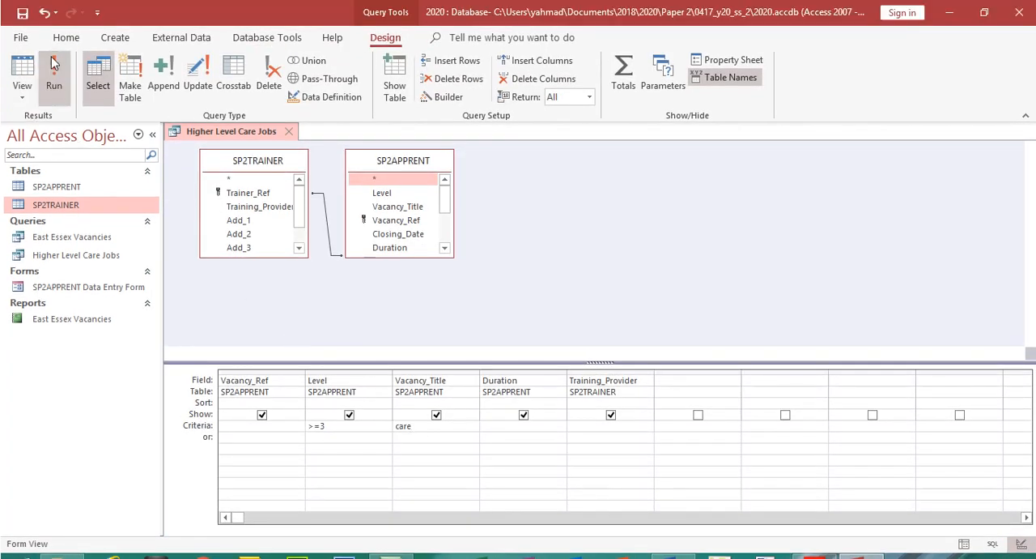
pyautogui.click(54, 41)
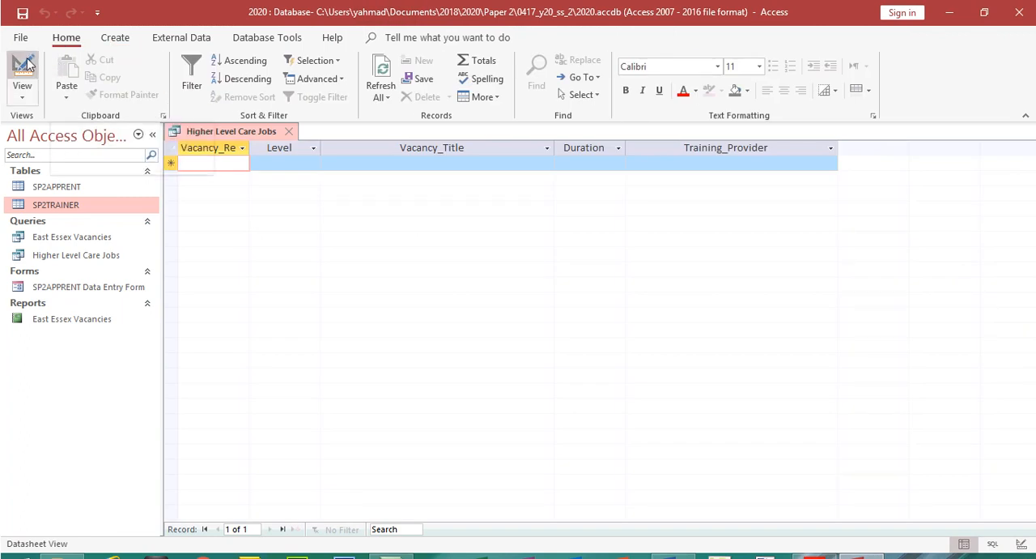
pyautogui.click(22, 77)
pyautogui.moveTo(431, 401); pyautogui.dragTo(371, 407)
pyautogui.press('BackSpace')
pyautogui.click(53, 50)
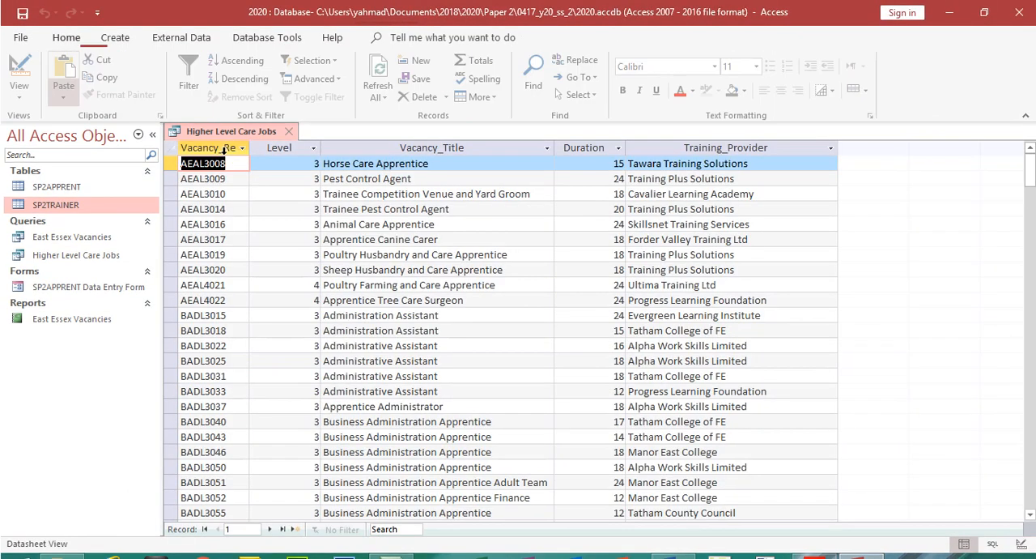
# Examine where Care sits within the first vacancy title, then set the Vacancy_Title criterion to *care* and run the query
pyautogui.click(372, 162)
pyautogui.moveTo(374, 163); pyautogui.dragTo(360, 163)
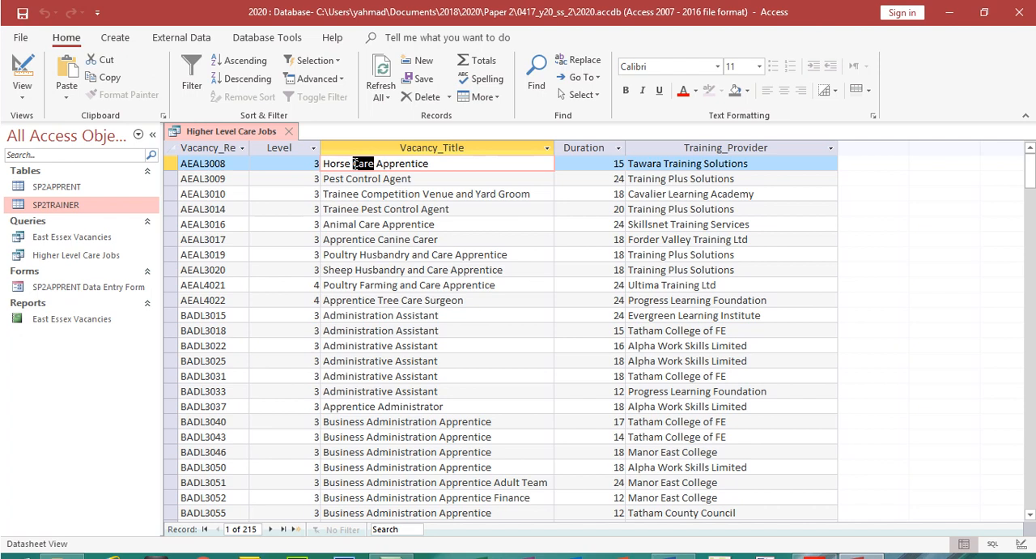
pyautogui.click(354, 164)
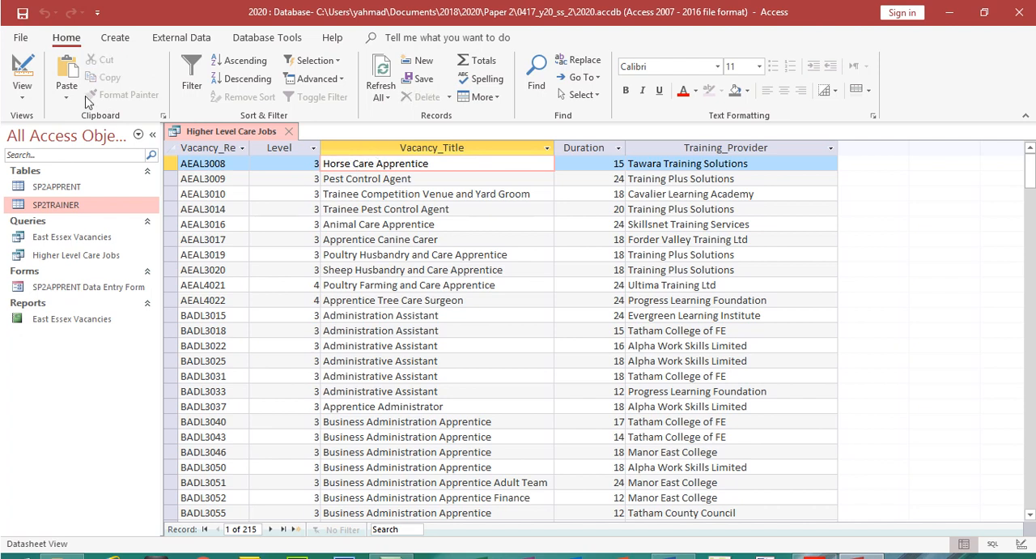
pyautogui.click(22, 74)
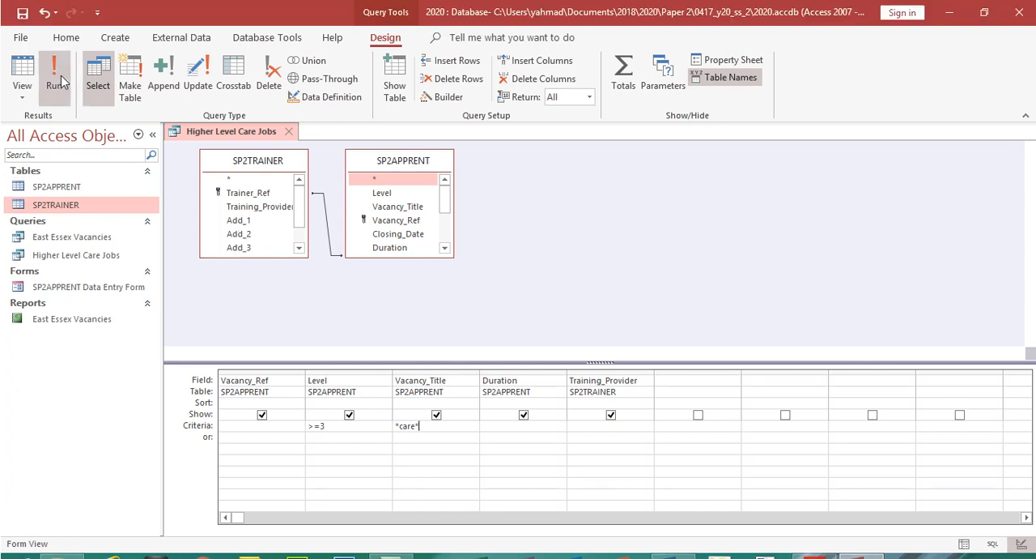
pyautogui.click(56, 78)
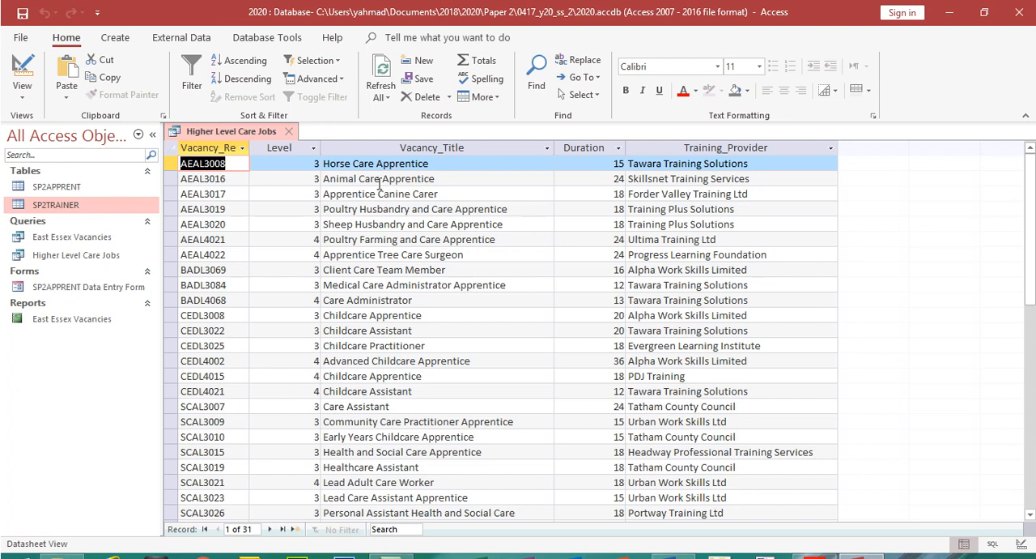
pyautogui.click(397, 181)
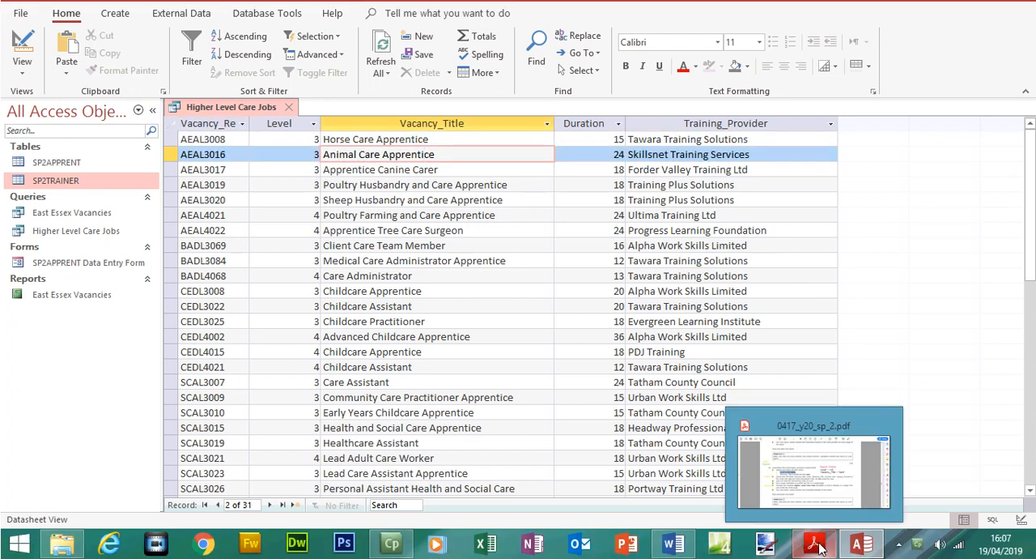
# Review Step 26's field list, heading and record selection conditions in the exam paper against the query results in Access
pyautogui.click(819, 548)
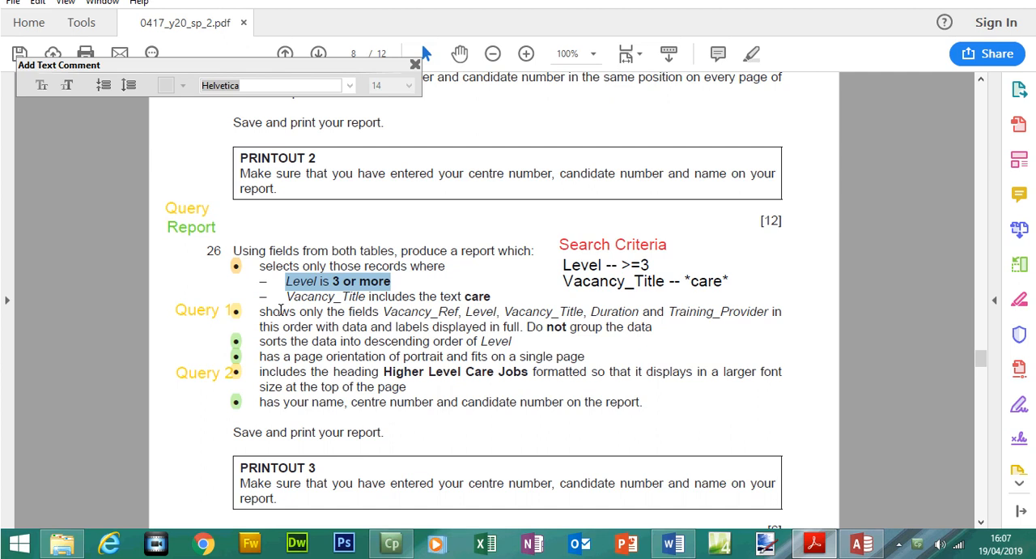
pyautogui.moveTo(259, 315); pyautogui.dragTo(339, 327)
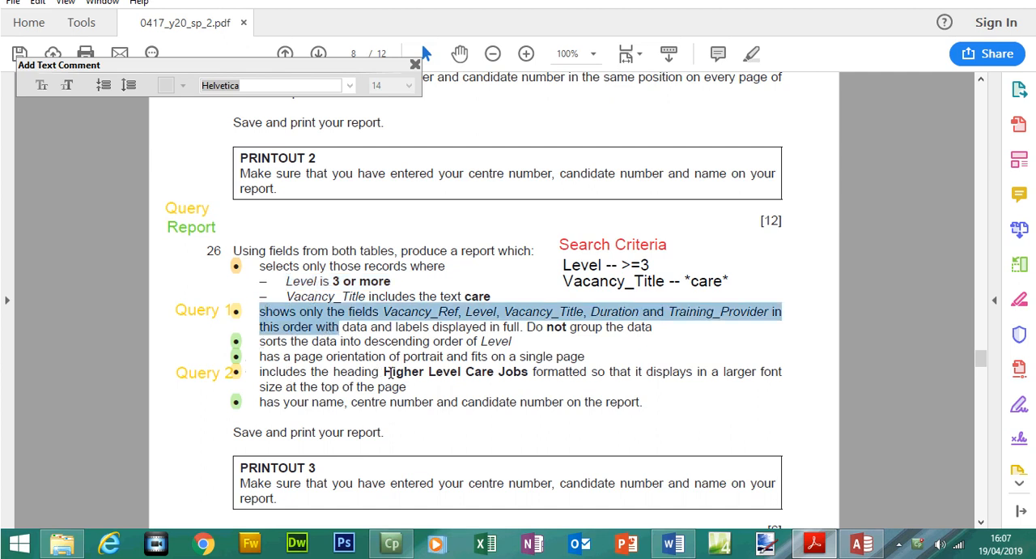
pyautogui.moveTo(384, 372); pyautogui.dragTo(515, 377)
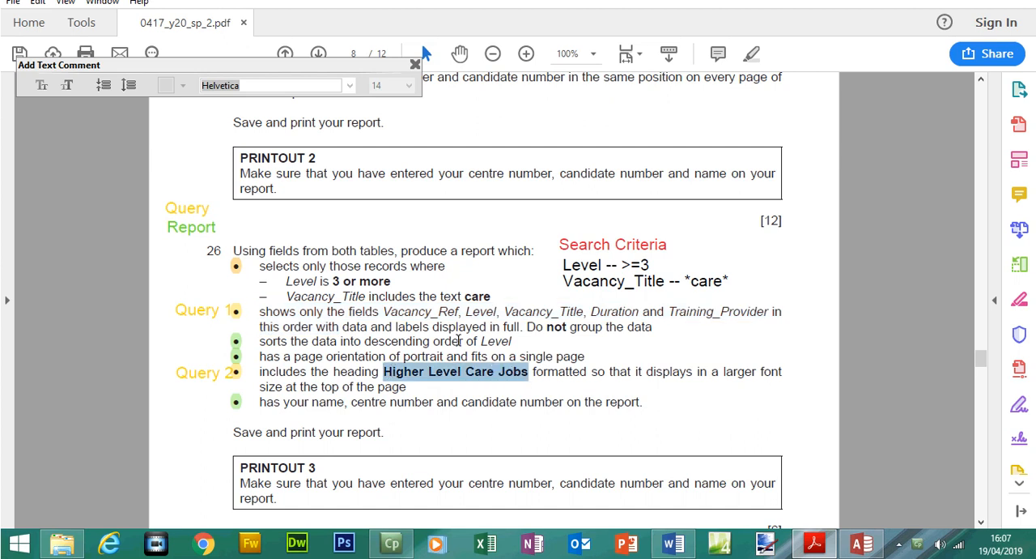
pyautogui.moveTo(259, 267); pyautogui.dragTo(494, 304)
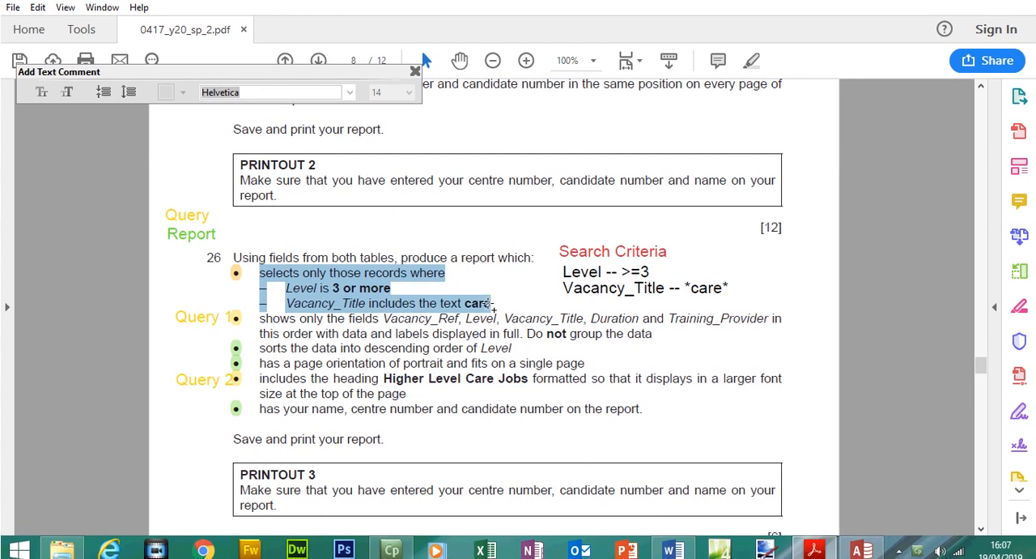
pyautogui.click(860, 550)
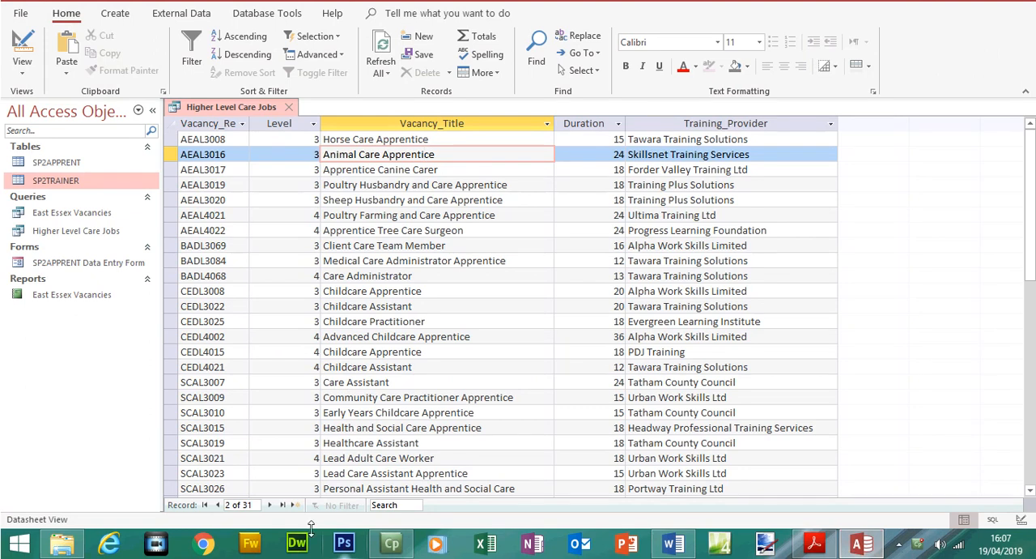
pyautogui.click(848, 551)
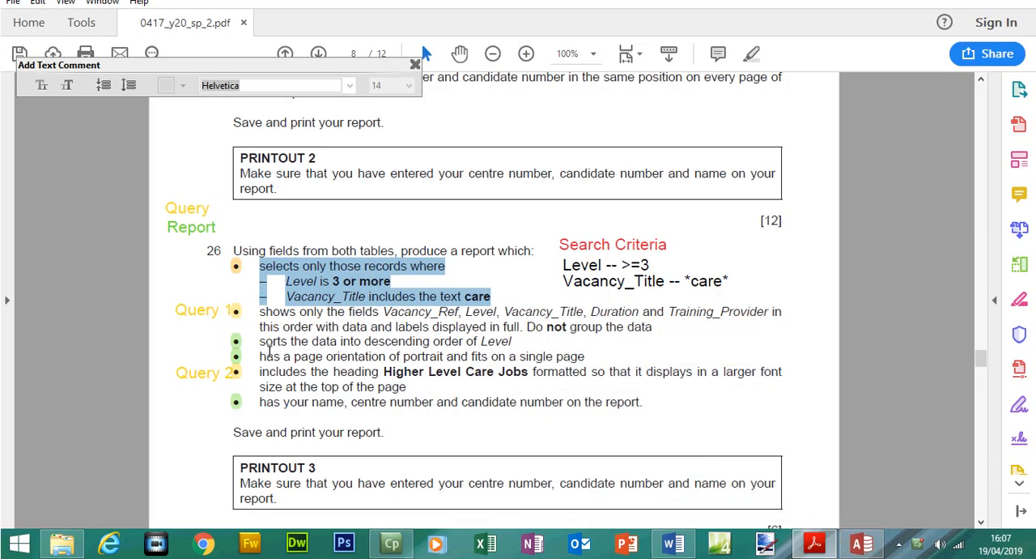
# Switch to Access and start a Report Wizard report from the Higher Level Care Jobs query with all its fields, viewed by SP2APPRENT, without grouping
pyautogui.click(861, 544)
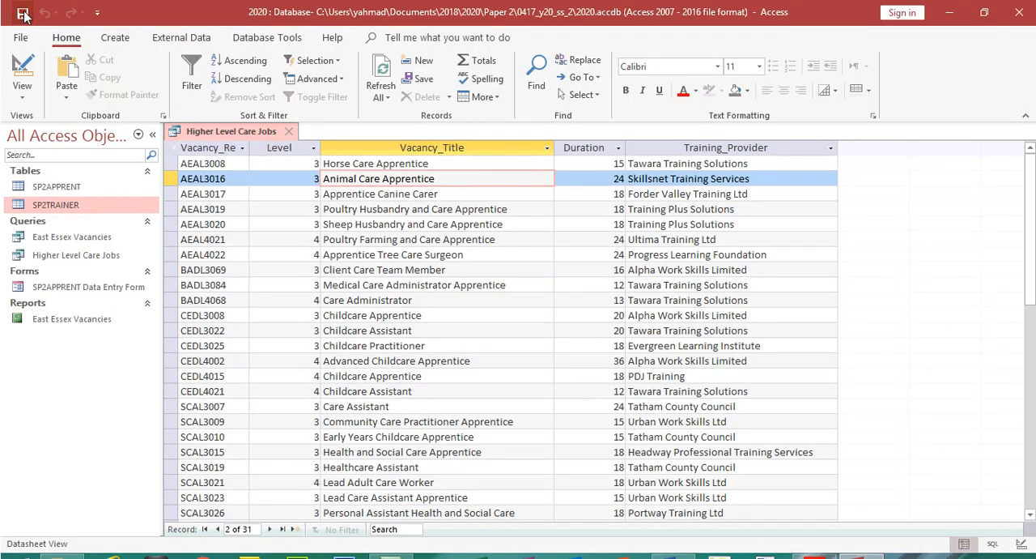
pyautogui.click(118, 38)
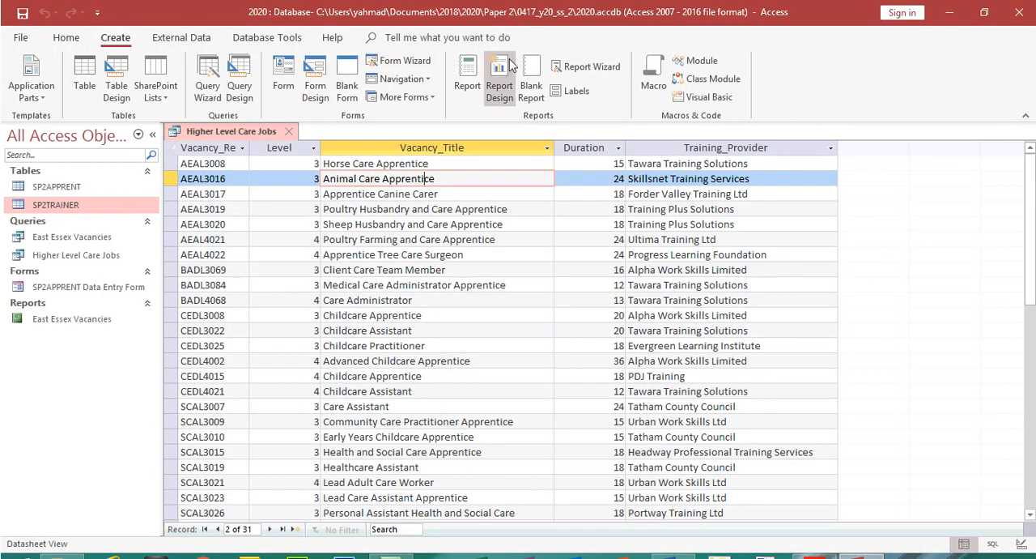
pyautogui.click(586, 66)
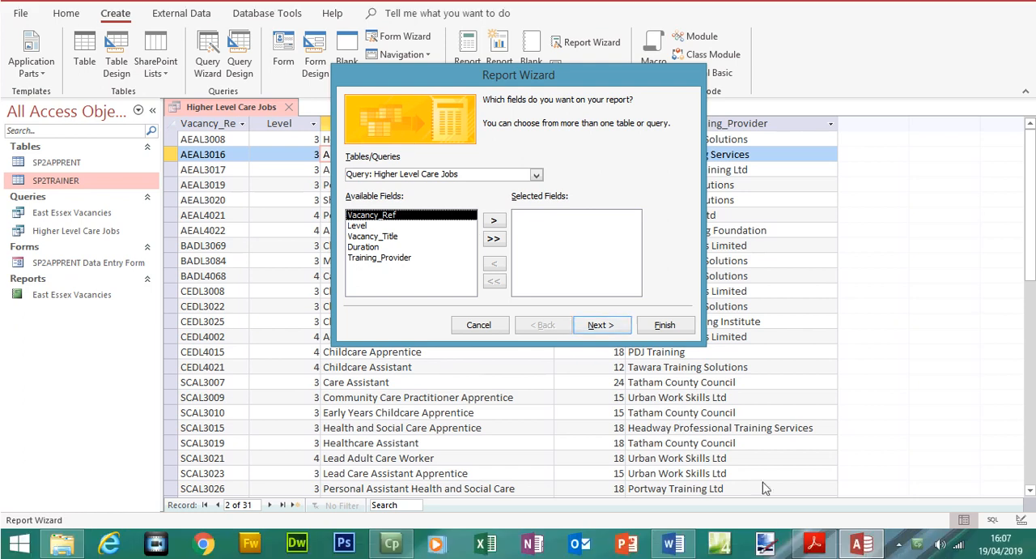
pyautogui.click(815, 543)
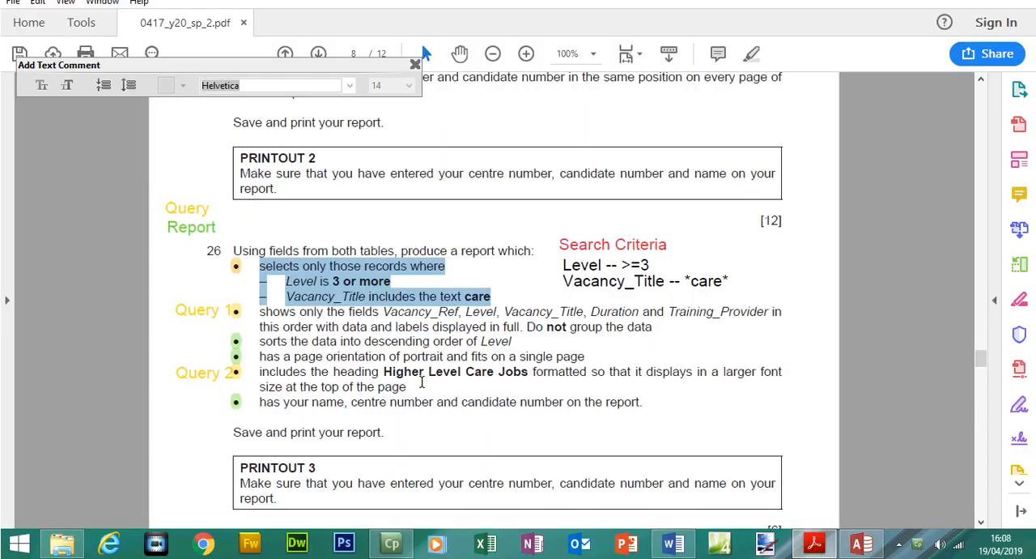
pyautogui.click(861, 543)
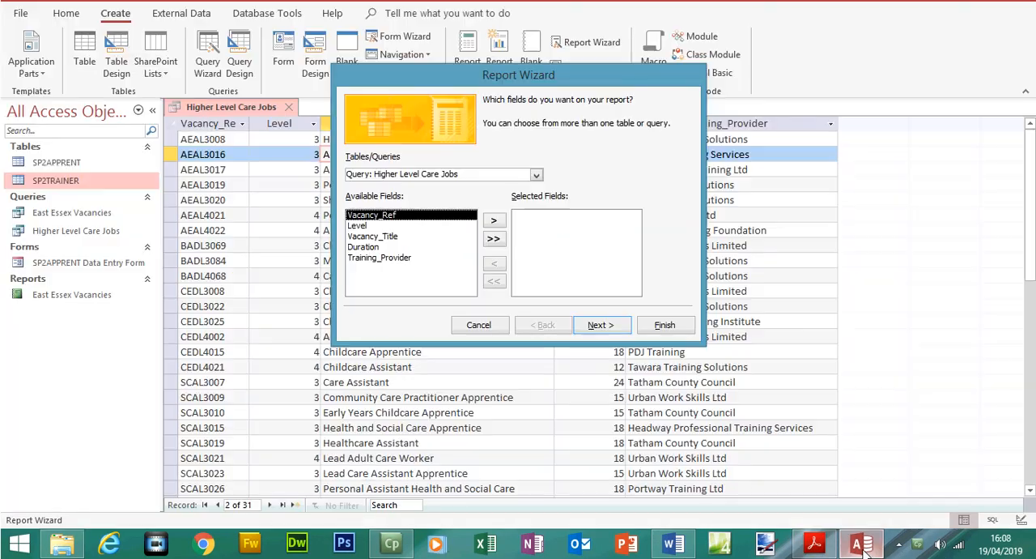
pyautogui.click(498, 241)
pyautogui.click(595, 324)
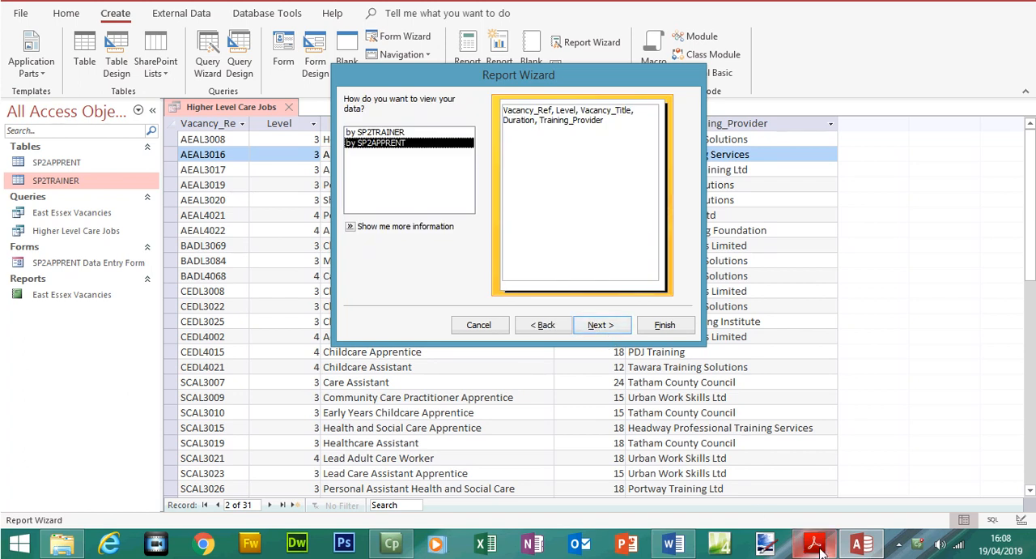
pyautogui.click(595, 327)
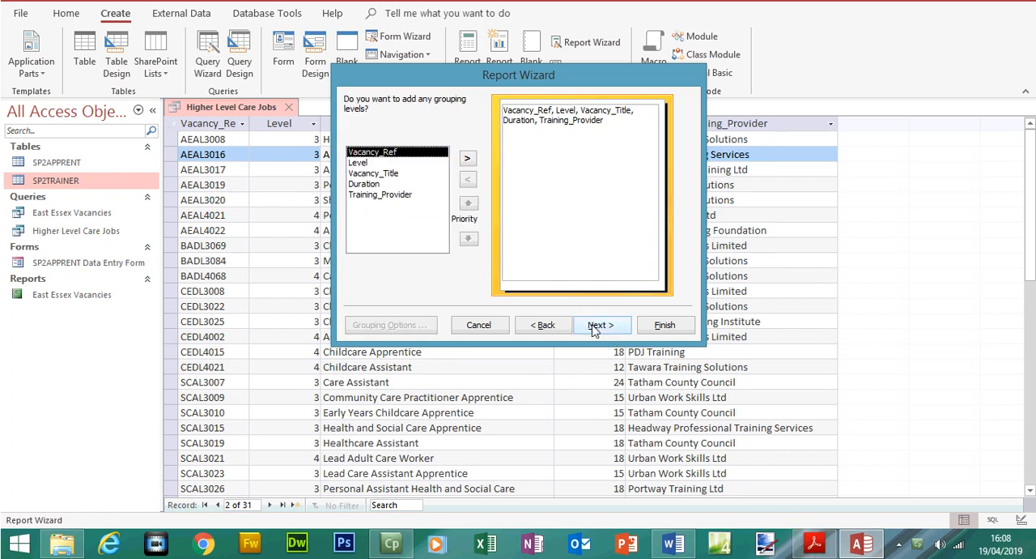
pyautogui.click(595, 326)
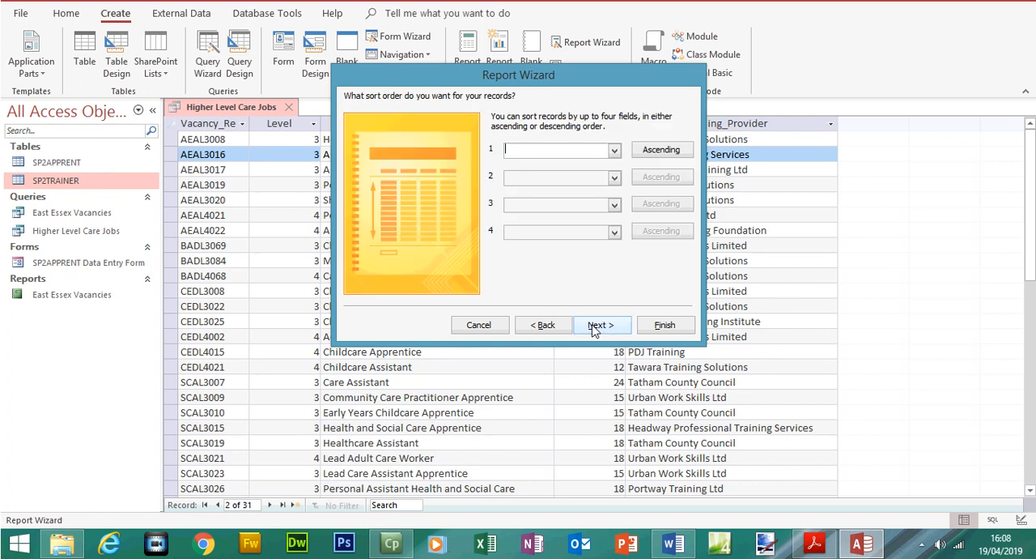
# Check Step 26's sort requirement in the exam paper, then sort the report by Level in descending order in Access
pyautogui.click(814, 543)
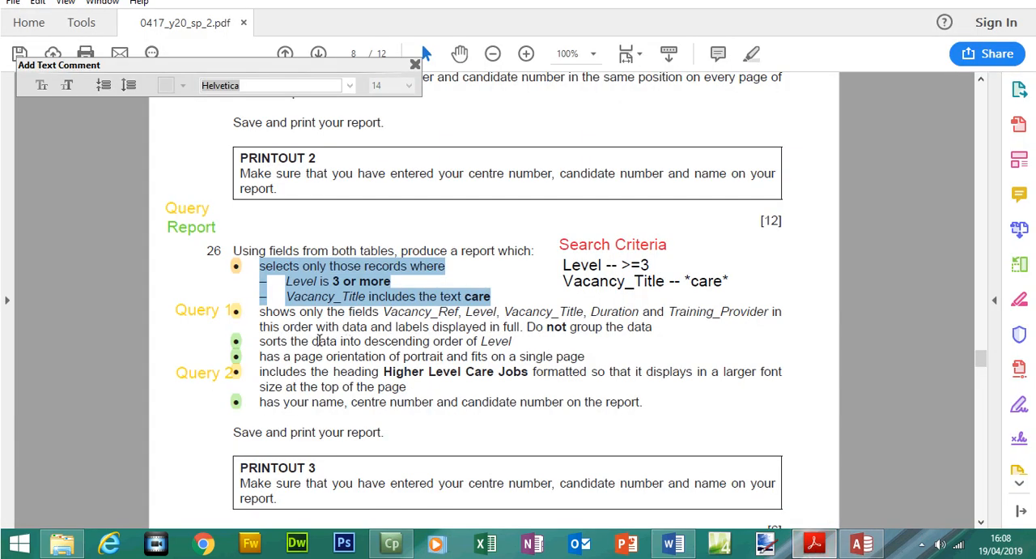
pyautogui.moveTo(314, 341); pyautogui.dragTo(484, 344)
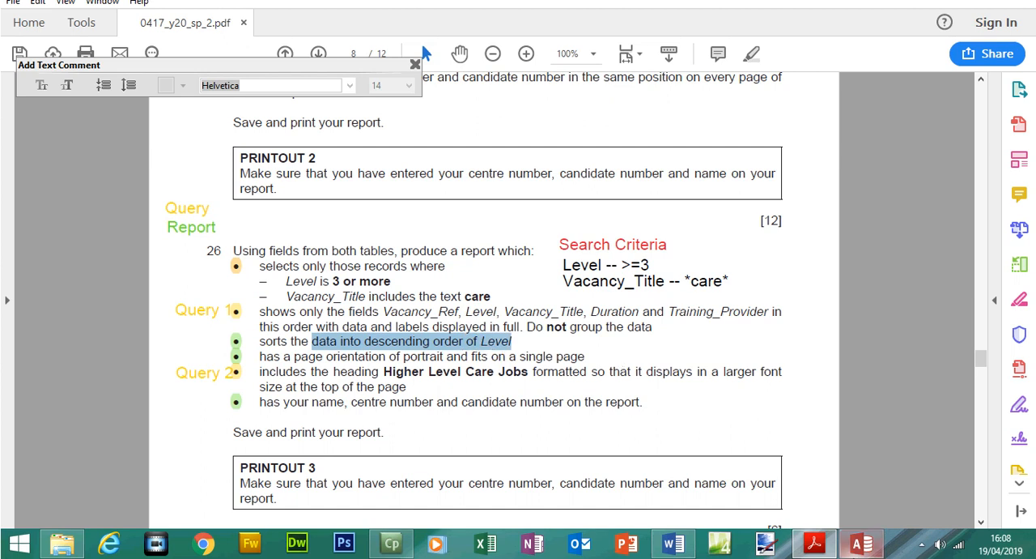
pyautogui.moveTo(861, 553)
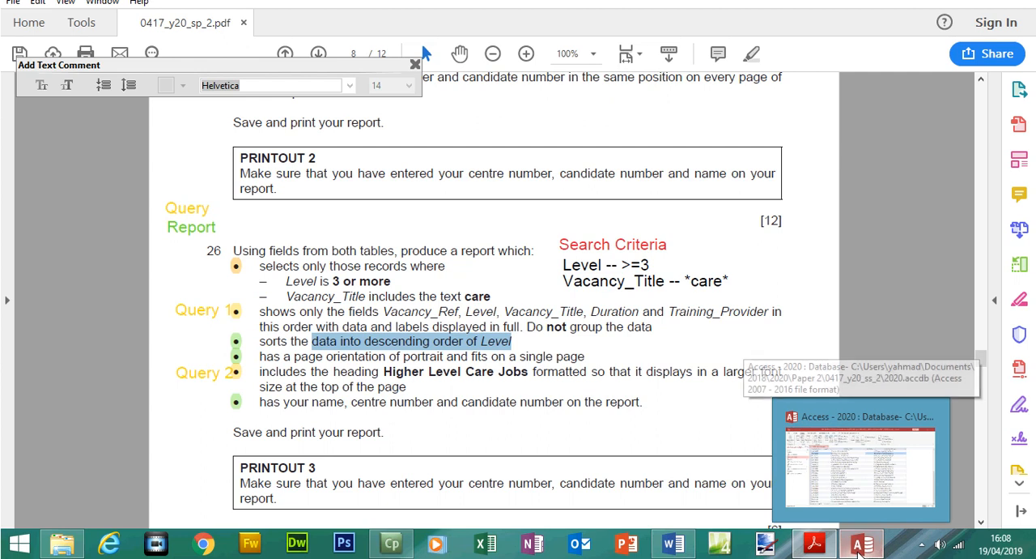
pyautogui.click(861, 553)
pyautogui.click(601, 176)
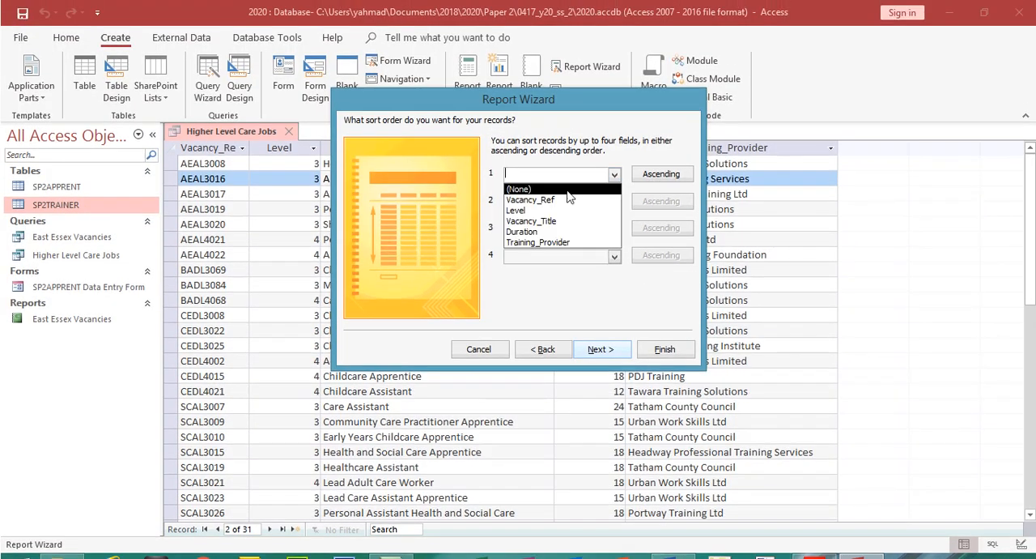
pyautogui.click(522, 210)
pyautogui.click(646, 176)
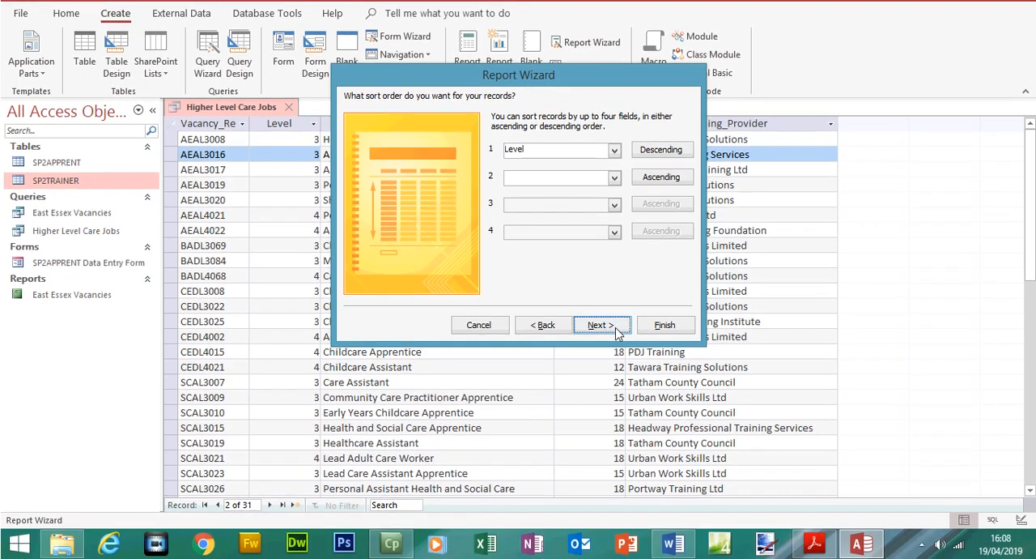
pyautogui.click(615, 351)
# Check the required page orientation in the exam paper, then accept the tabular layout in portrait orientation in the Access wizard
pyautogui.click(815, 543)
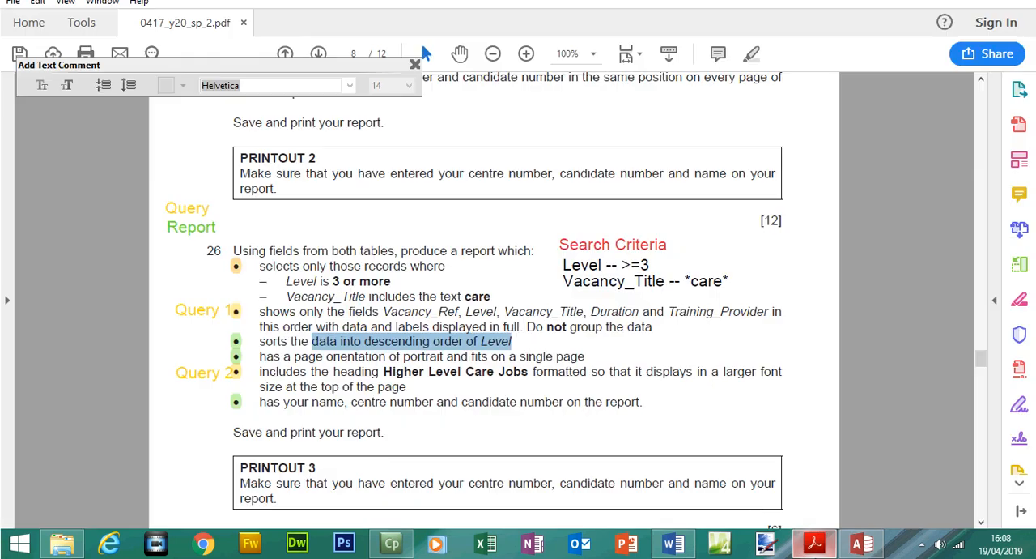
pyautogui.doubleClick(417, 357)
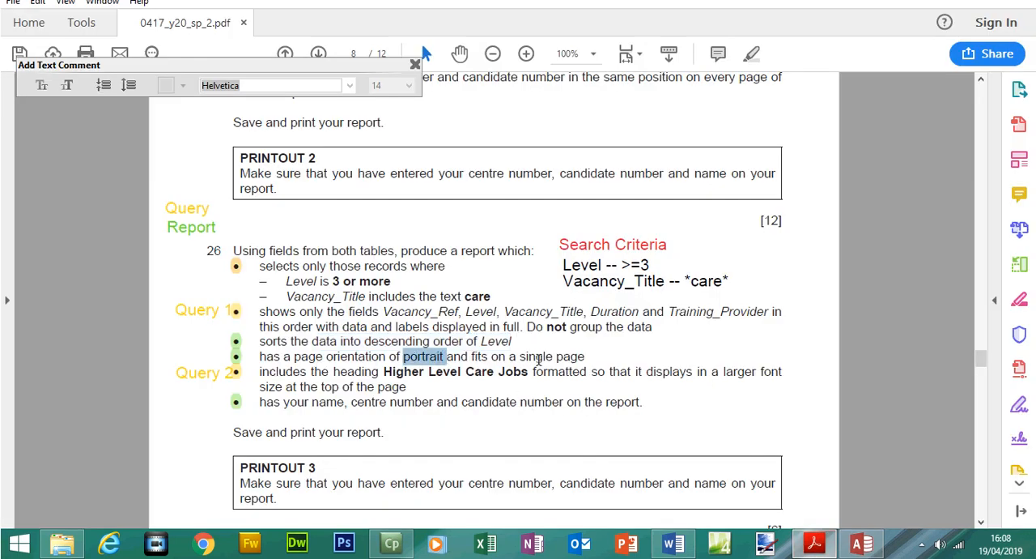
pyautogui.click(862, 543)
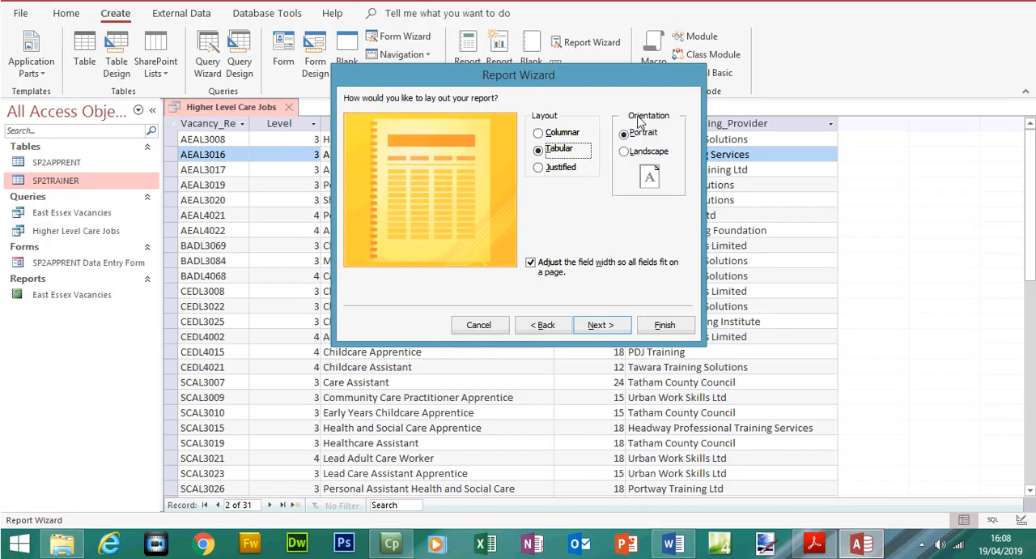
pyautogui.click(599, 349)
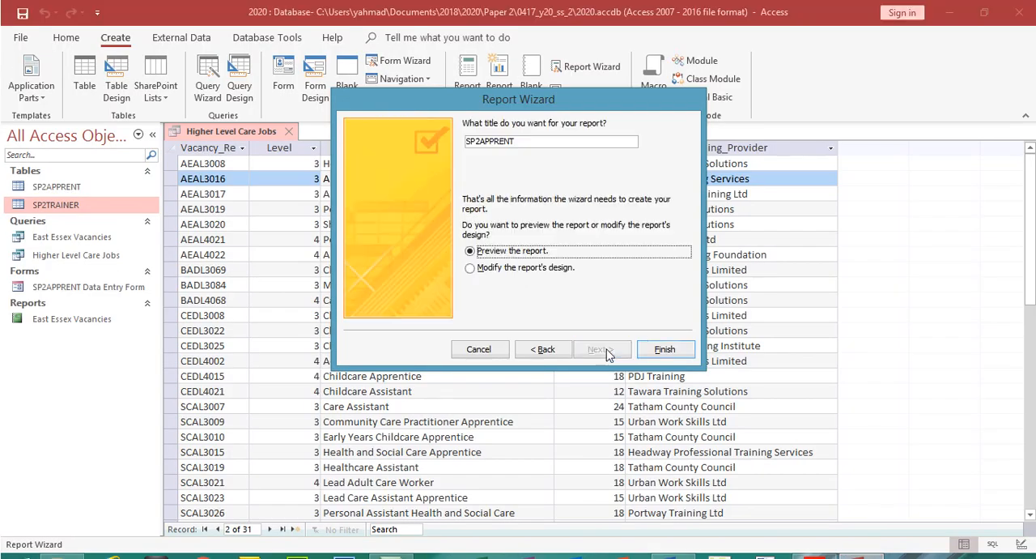
# Replace the report title with the heading Higher Level Care Jobs copied from the exam paper, then finish the wizard in Access
pyautogui.doubleClick(450, 142)
pyautogui.press('BackSpace')
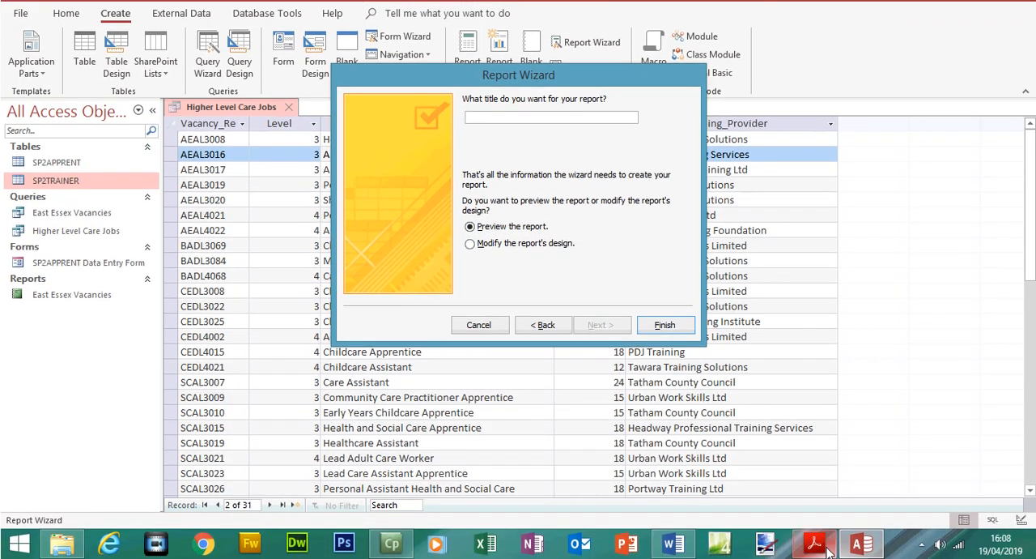
pyautogui.click(813, 544)
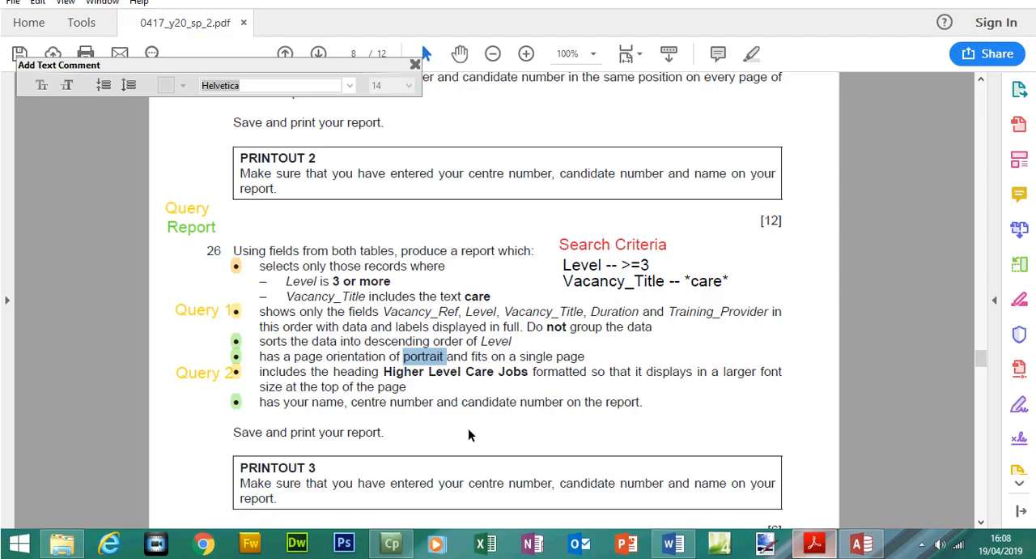
pyautogui.moveTo(385, 372); pyautogui.dragTo(507, 376)
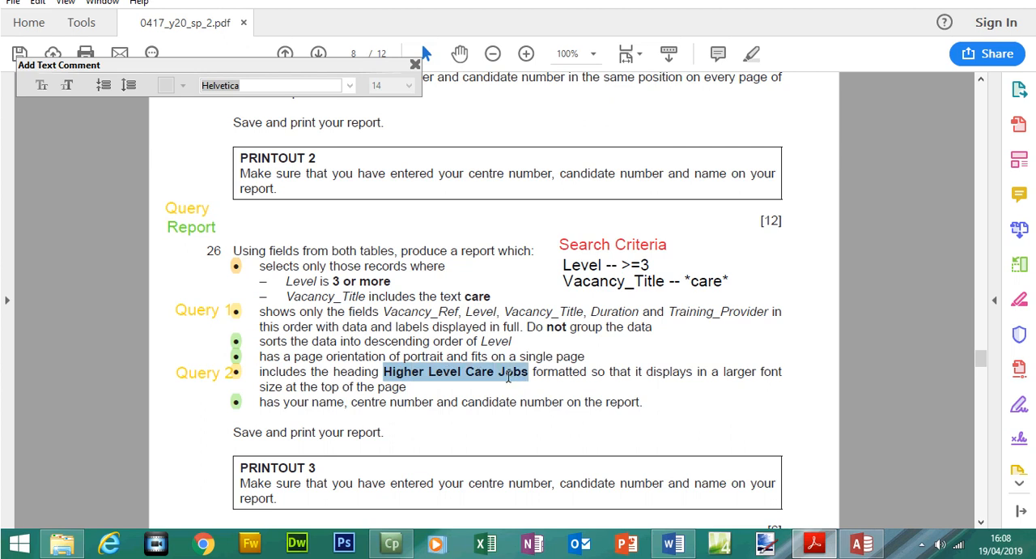
pyautogui.rightClick(510, 379)
pyautogui.click(544, 234)
pyautogui.click(870, 553)
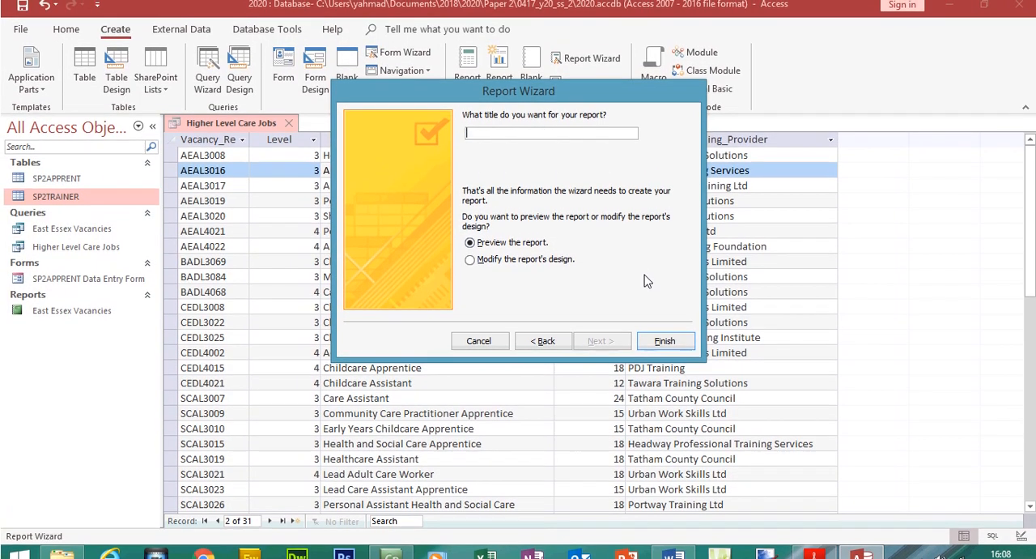
pyautogui.hotkey('ctrl', 'v')
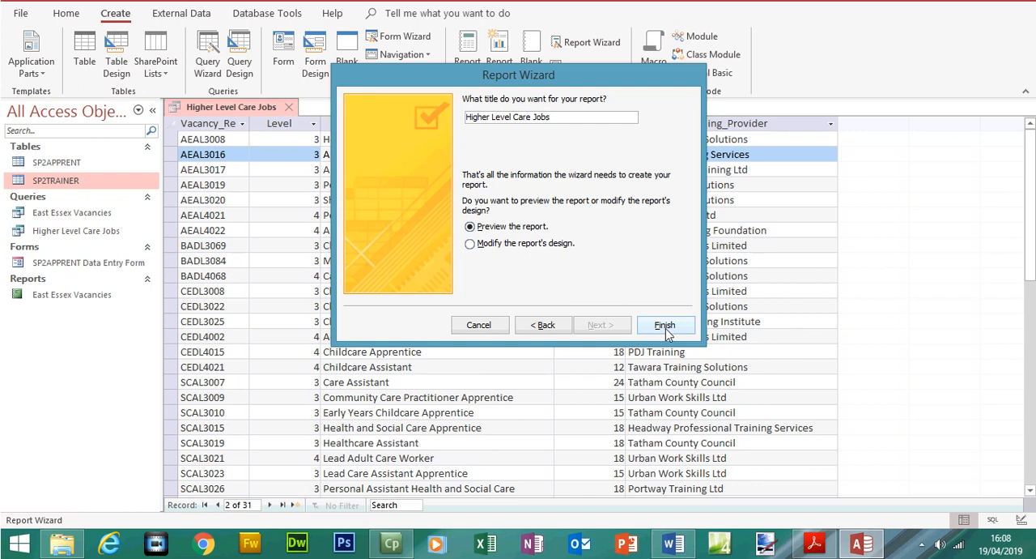
pyautogui.click(665, 324)
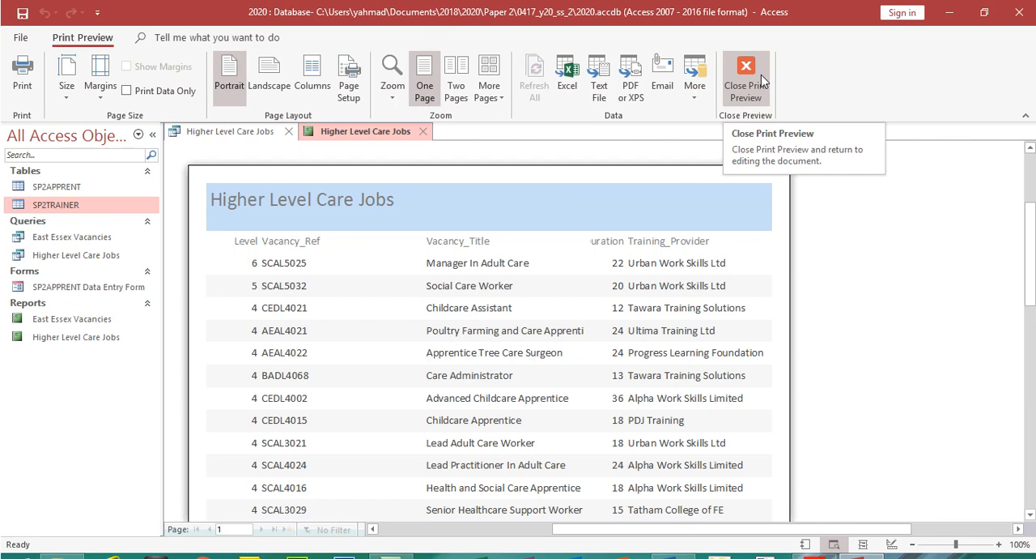
# Close the report's print preview and open the report in Layout View
pyautogui.click(761, 75)
pyautogui.click(22, 89)
pyautogui.click(45, 195)
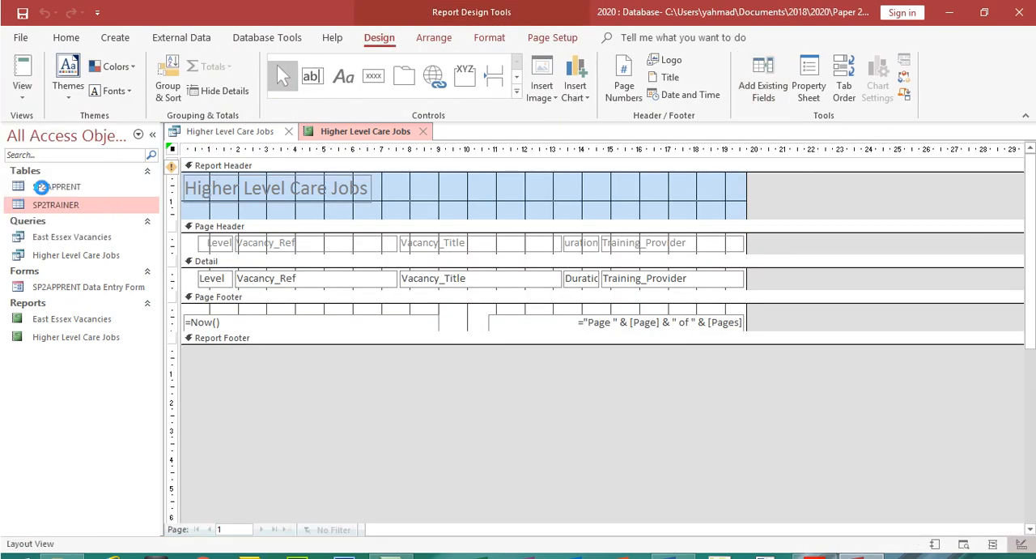
# Check Step 26's field order in the exam paper, then move the report's Level label and data after Vacancy_Ref in Access
pyautogui.click(815, 542)
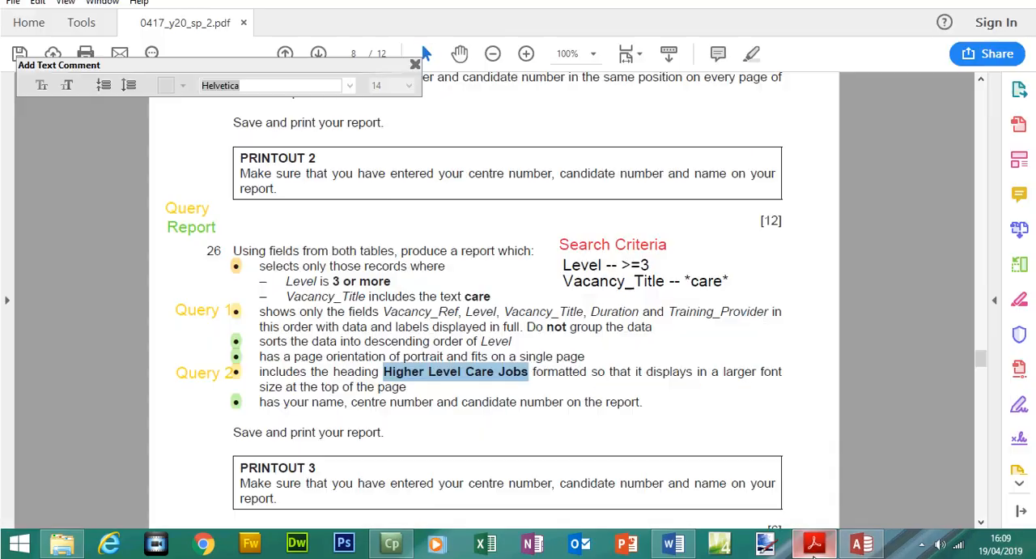
pyautogui.moveTo(386, 313); pyautogui.dragTo(495, 311)
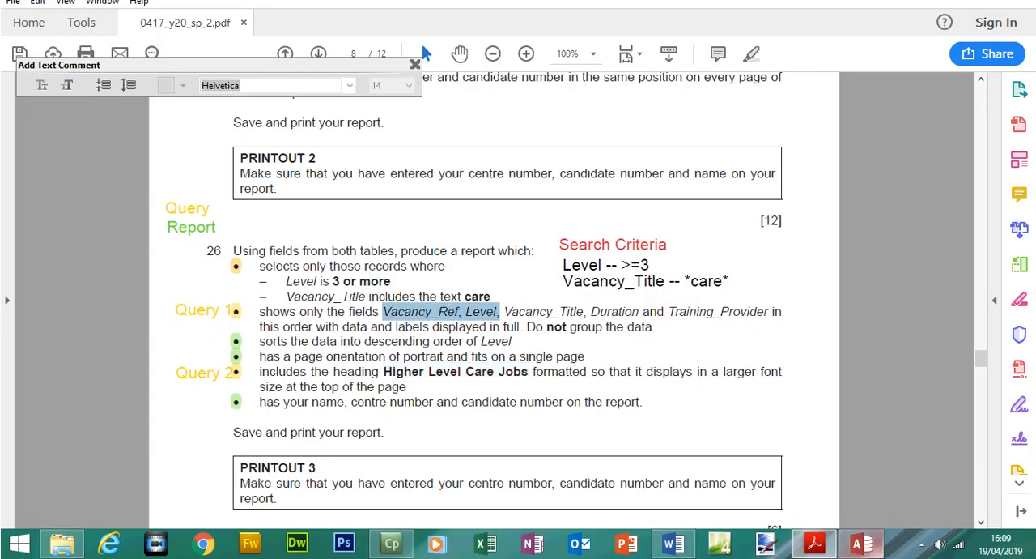
pyautogui.click(862, 543)
pyautogui.click(222, 216)
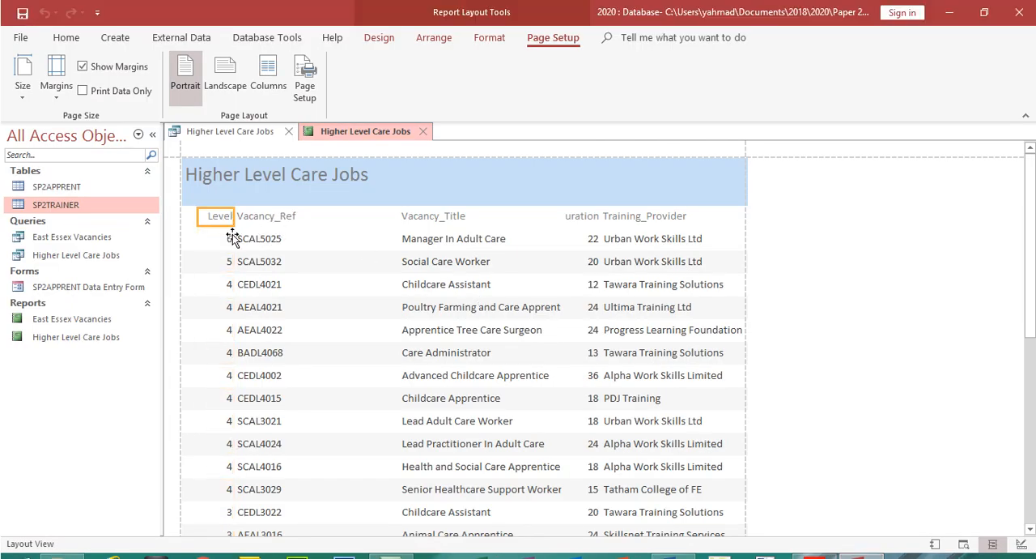
pyautogui.click(224, 239)
pyautogui.moveTo(233, 213); pyautogui.dragTo(391, 237)
pyautogui.moveTo(197, 201); pyautogui.dragTo(360, 201)
# Extend the Vacancy_Ref label and data to the report's left margin, then narrow the column to fit its contents
pyautogui.click(275, 204)
pyautogui.keyDown('shift'); pyautogui.click(271, 219); pyautogui.keyUp('shift')
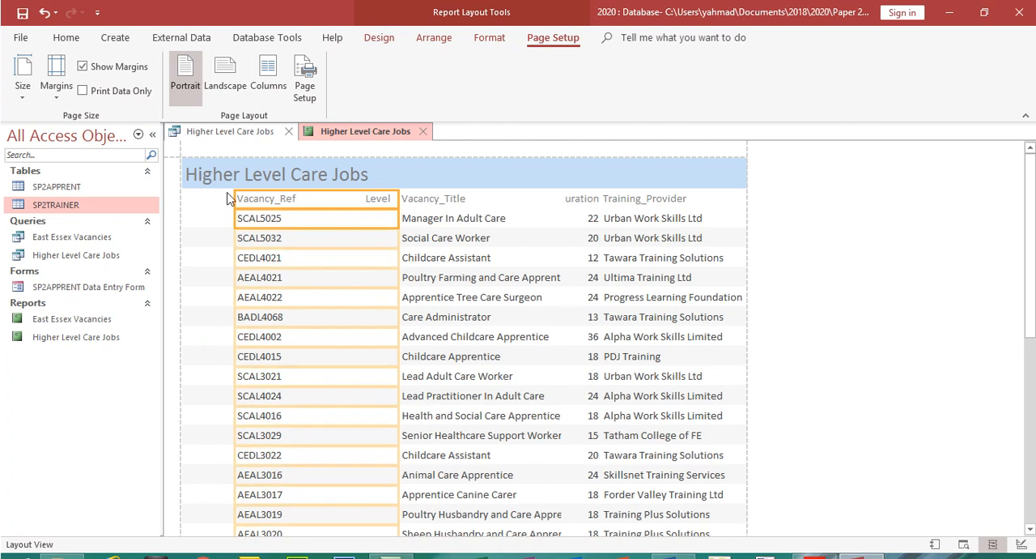
pyautogui.moveTo(234, 199); pyautogui.dragTo(182, 200)
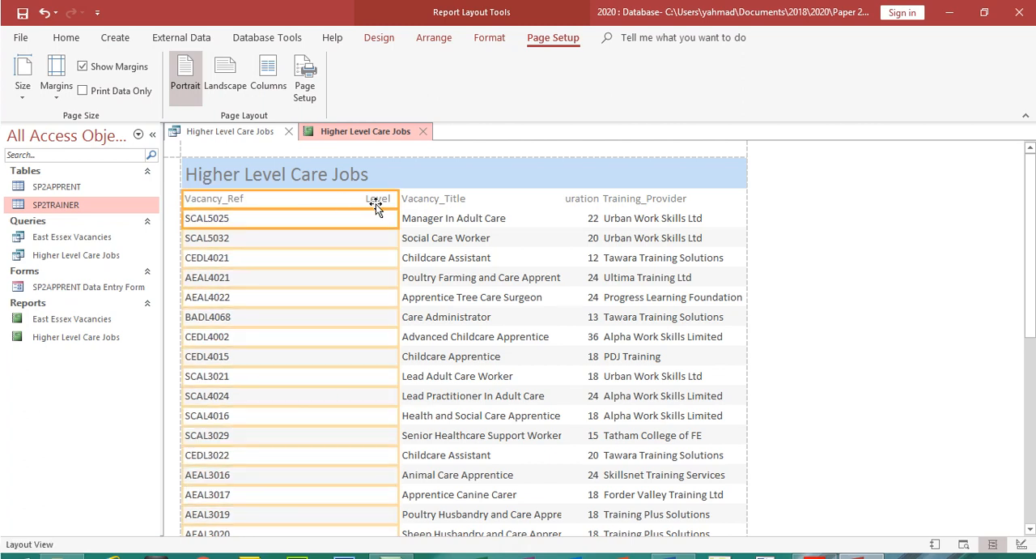
pyautogui.moveTo(393, 200); pyautogui.dragTo(256, 204)
# Resize the Level label and data into a narrow column directly beside Vacancy_Ref
pyautogui.click(377, 202)
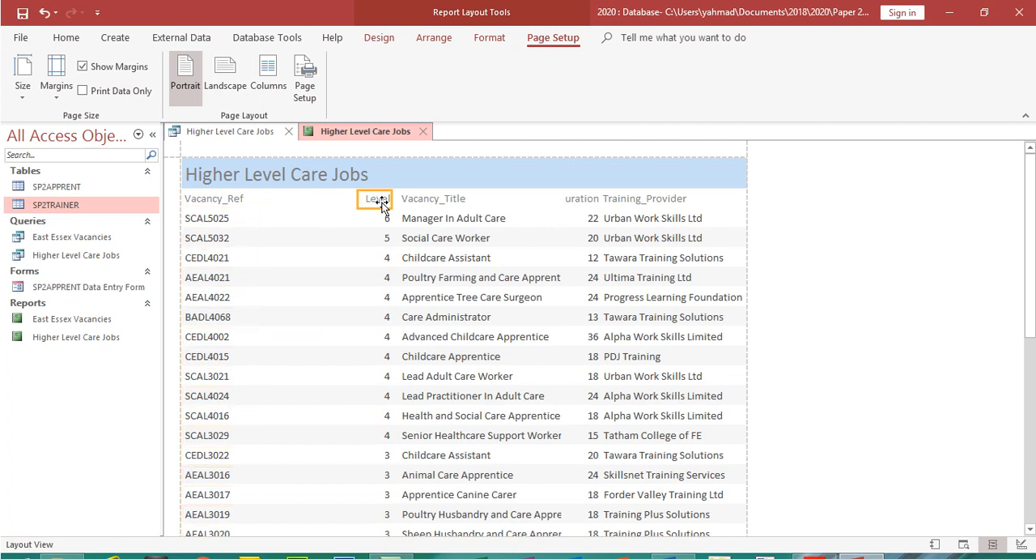
pyautogui.keyDown('shift'); pyautogui.click(386, 219); pyautogui.keyUp('shift')
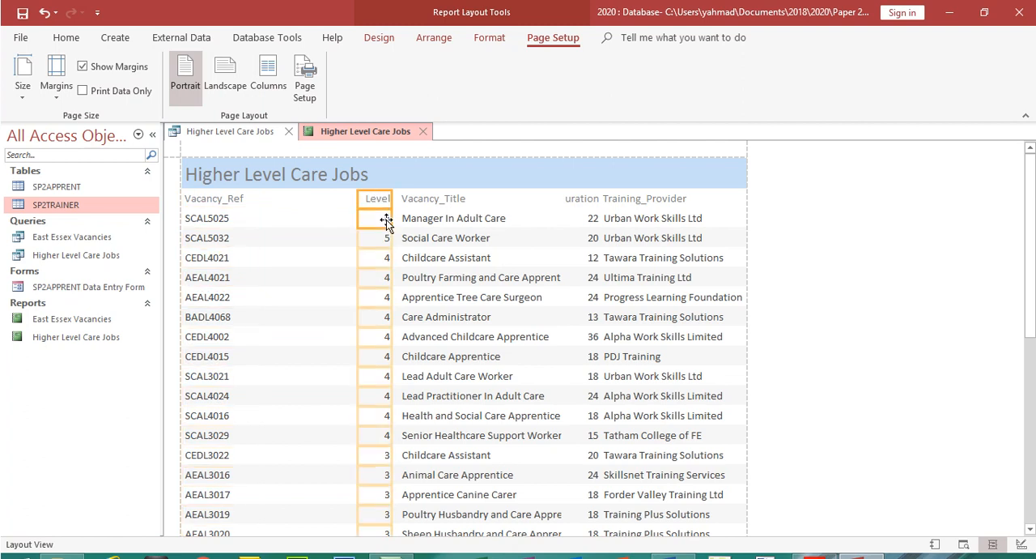
pyautogui.click(418, 203)
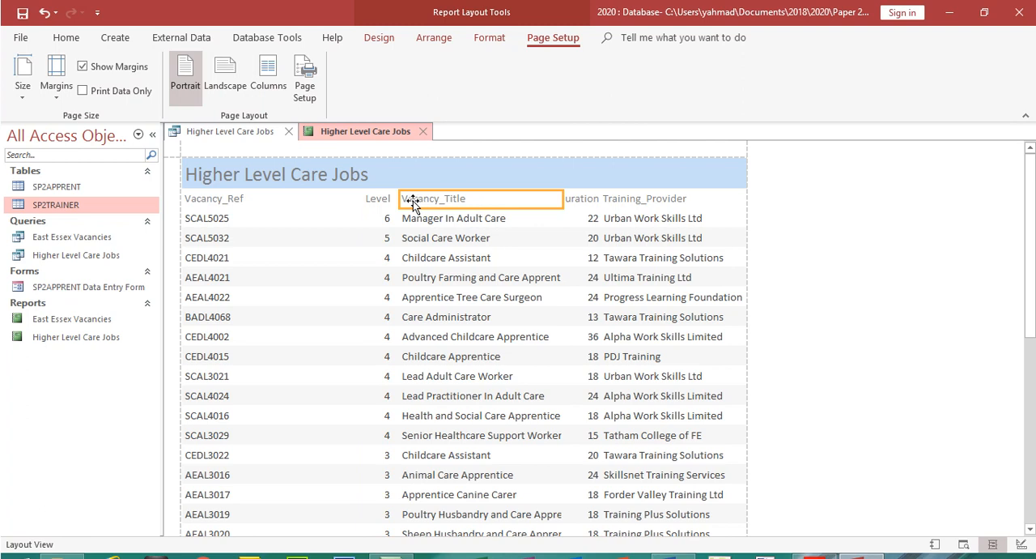
pyautogui.keyDown('shift'); pyautogui.click(420, 220); pyautogui.keyUp('shift')
pyautogui.click(381, 202)
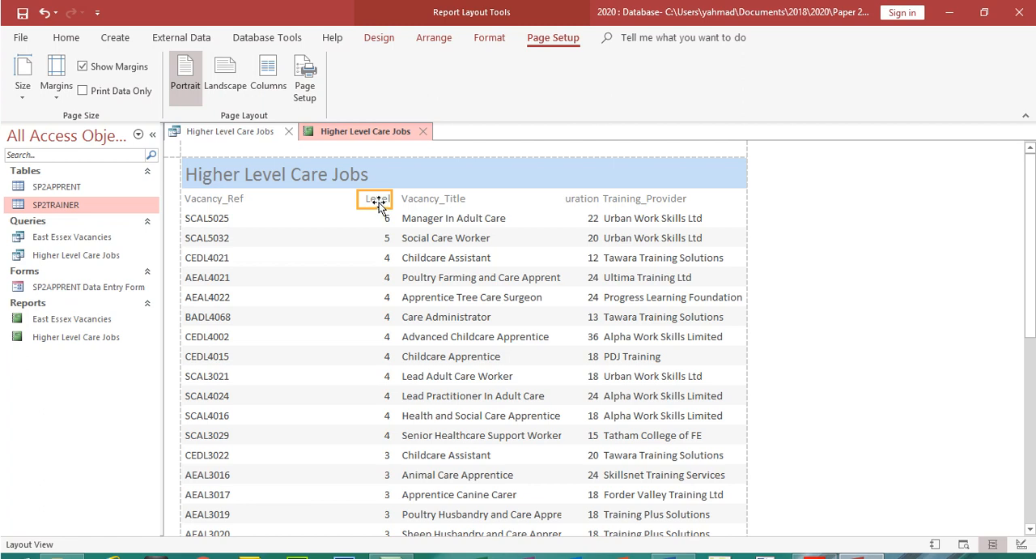
pyautogui.click(379, 204)
pyautogui.moveTo(356, 201); pyautogui.dragTo(256, 204)
pyautogui.moveTo(392, 197); pyautogui.dragTo(303, 200)
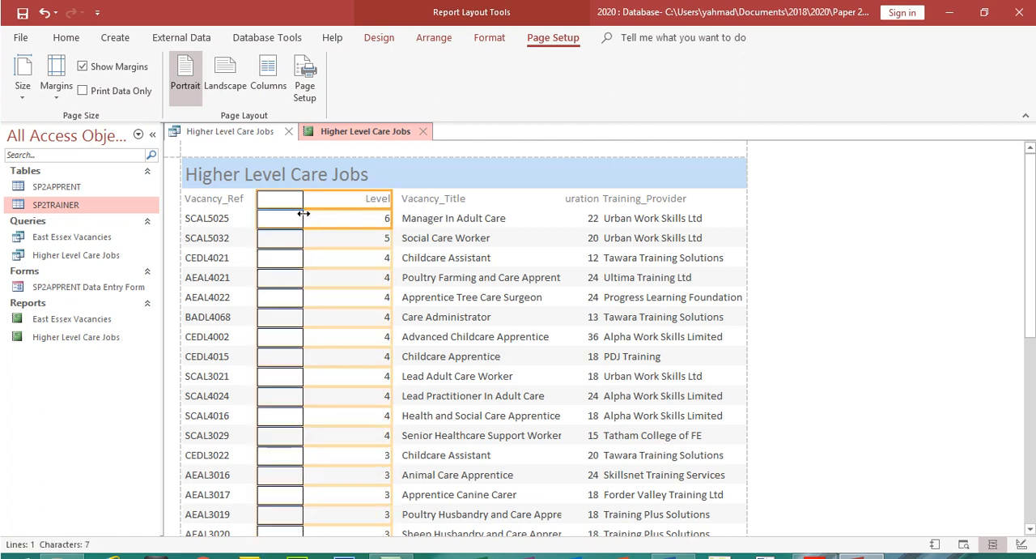
pyautogui.moveTo(1029, 246)
pyautogui.mouseDown()
pyautogui.moveTo(1028, 430)
pyautogui.moveTo(1026, 237)
pyautogui.mouseUp()
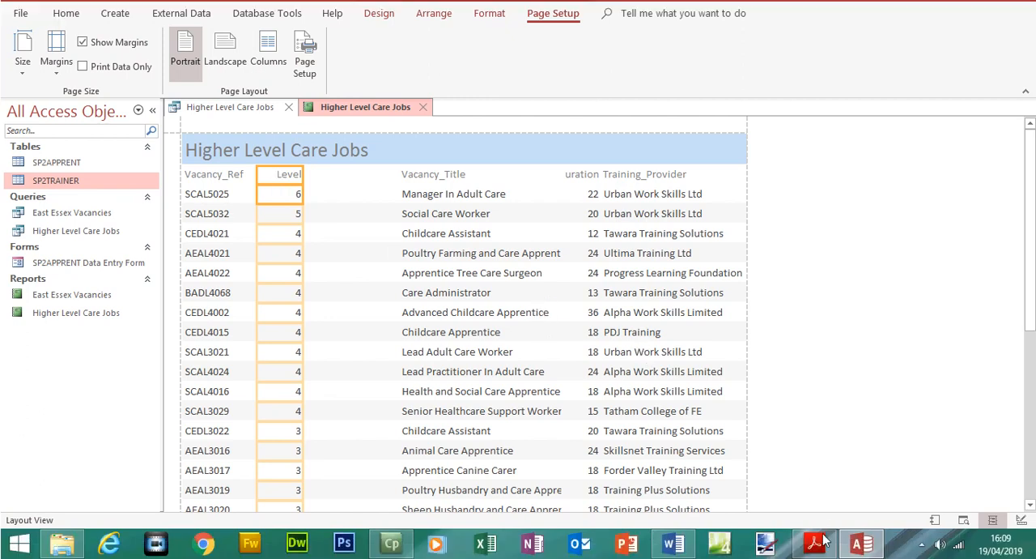
# Check Step 26's field order in the exam paper, then position the report's Vacancy_Title label and data beside Level, wide enough for every title in full
pyautogui.click(816, 545)
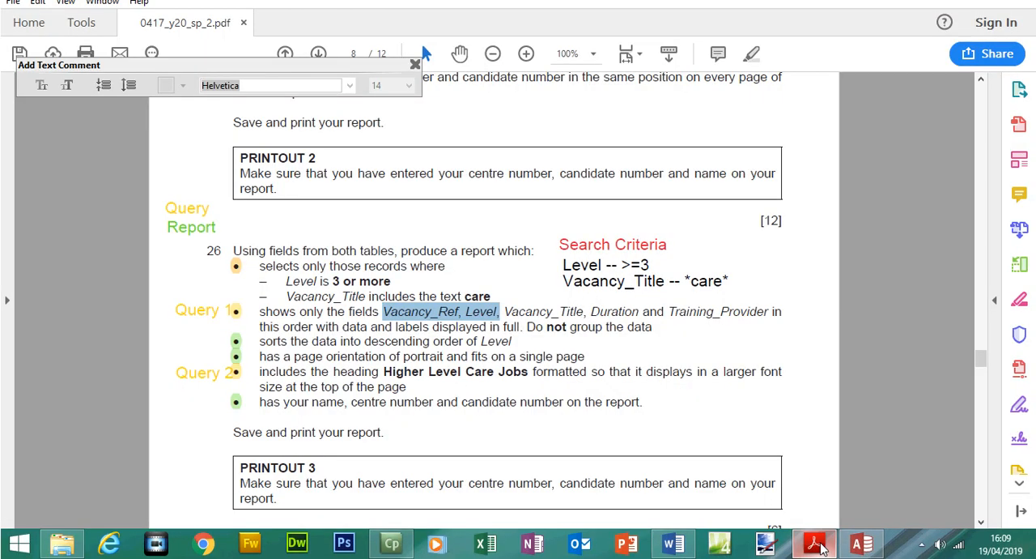
pyautogui.click(817, 545)
pyautogui.click(420, 175)
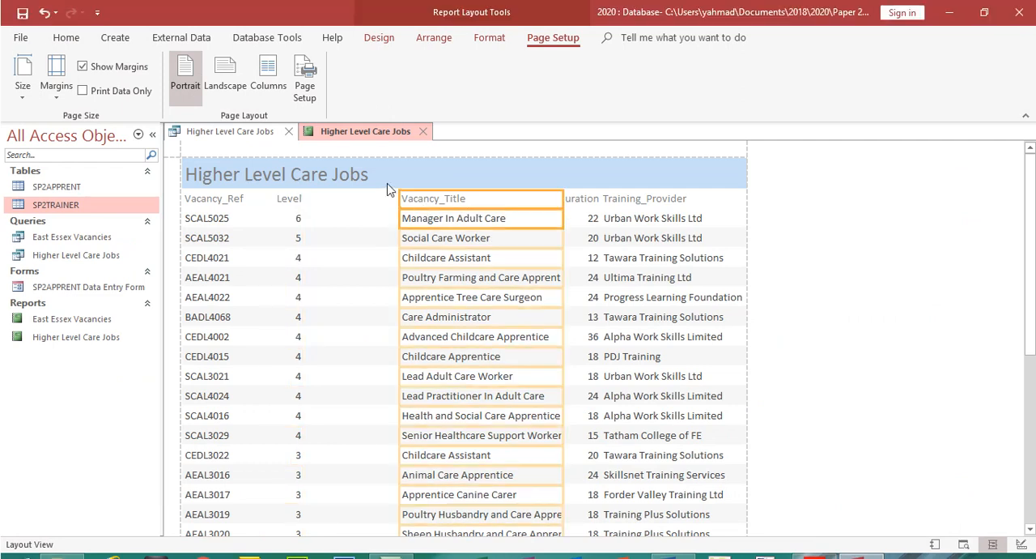
pyautogui.moveTo(399, 174); pyautogui.dragTo(329, 179)
pyautogui.moveTo(564, 200); pyautogui.dragTo(523, 198)
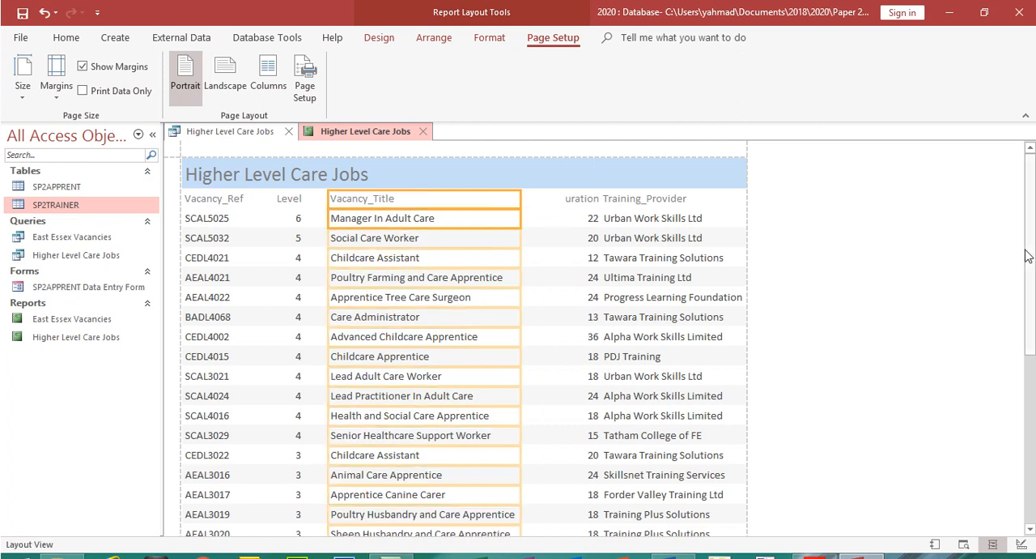
pyautogui.moveTo(1029, 254); pyautogui.dragTo(1030, 384)
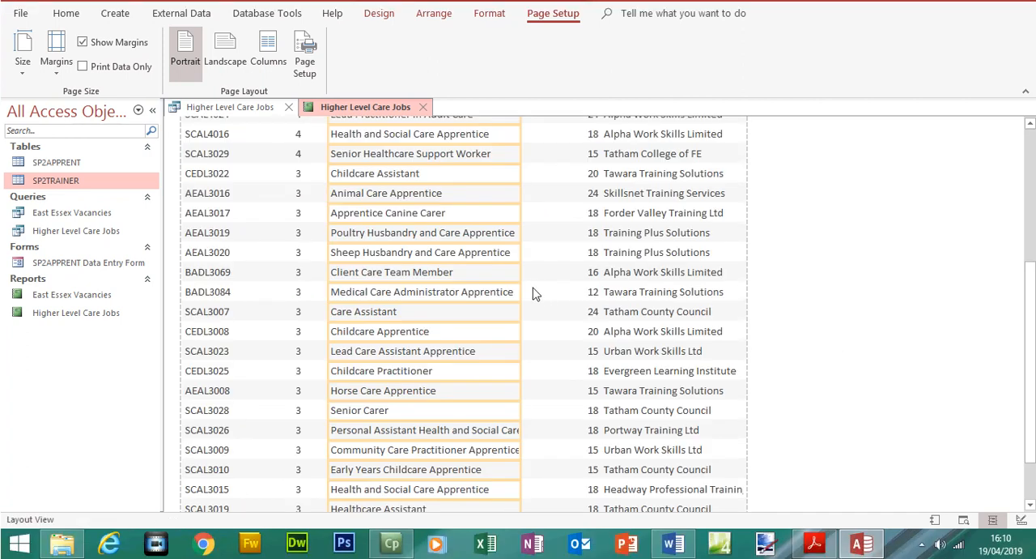
pyautogui.moveTo(520, 274); pyautogui.dragTo(539, 276)
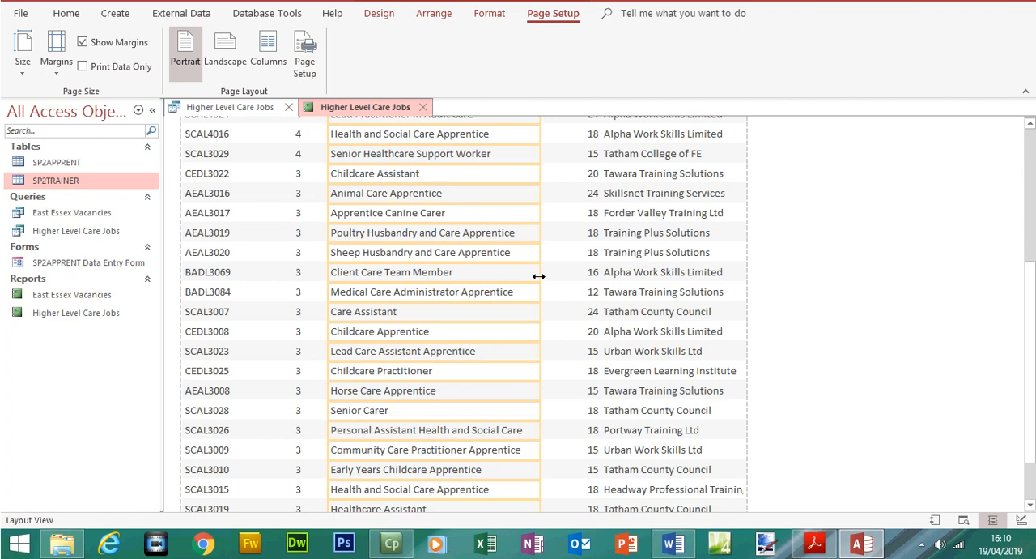
pyautogui.moveTo(1030, 348); pyautogui.dragTo(1030, 385)
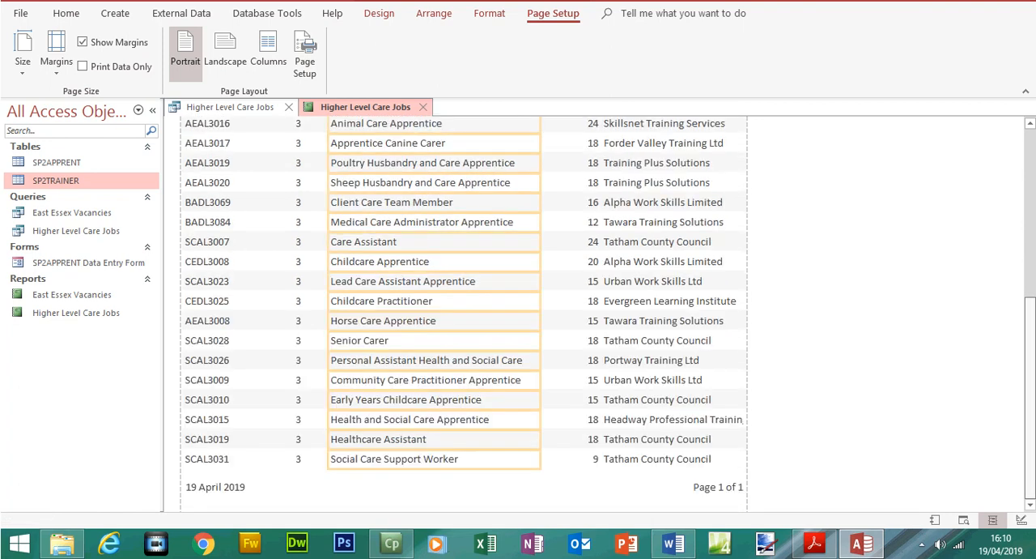
# Resize the Duration label and data so the label shows in full, and extend the Training_Provider column toward Duration
pyautogui.scroll(10, 661, 171)
pyautogui.click(577, 201)
pyautogui.keyDown('shift'); pyautogui.click(579, 223); pyautogui.keyUp('shift')
pyautogui.moveTo(564, 199); pyautogui.dragTo(598, 201)
pyautogui.click(614, 199)
pyautogui.keyDown('shift'); pyautogui.click(616, 217); pyautogui.keyUp('shift')
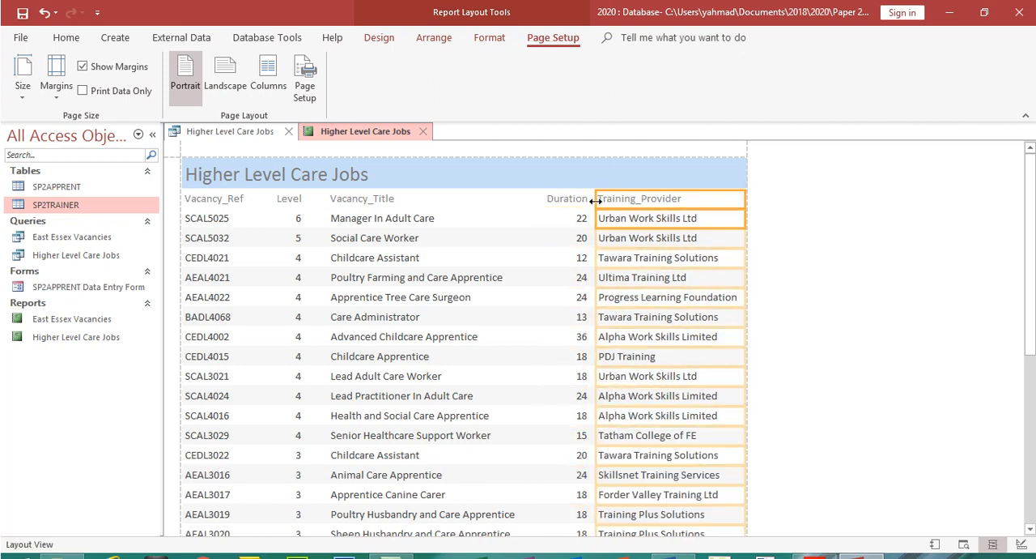
pyautogui.moveTo(1030, 235); pyautogui.dragTo(1009, 222)
# Tighten the Level label and data toward Vacancy_Ref, then extend the Vacancy_Title column's left edge to sit directly beside Level
pyautogui.click(293, 201)
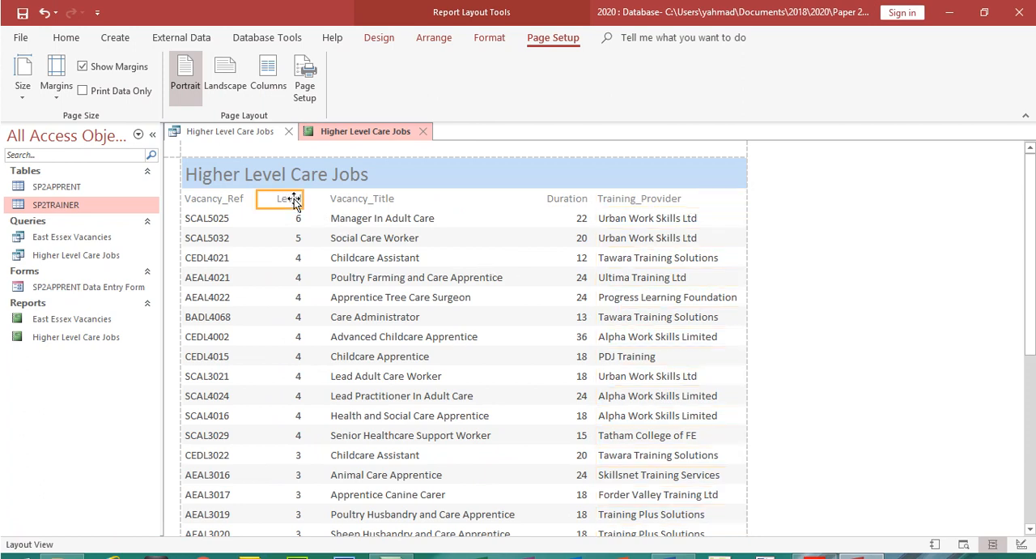
pyautogui.keyDown('shift'); pyautogui.click(294, 220); pyautogui.keyUp('shift')
pyautogui.moveTo(301, 198)
pyautogui.mouseDown()
pyautogui.moveTo(288, 199)
pyautogui.moveTo(308, 200)
pyautogui.mouseUp()
pyautogui.click(354, 206)
pyautogui.keyDown('shift'); pyautogui.click(346, 218); pyautogui.keyUp('shift')
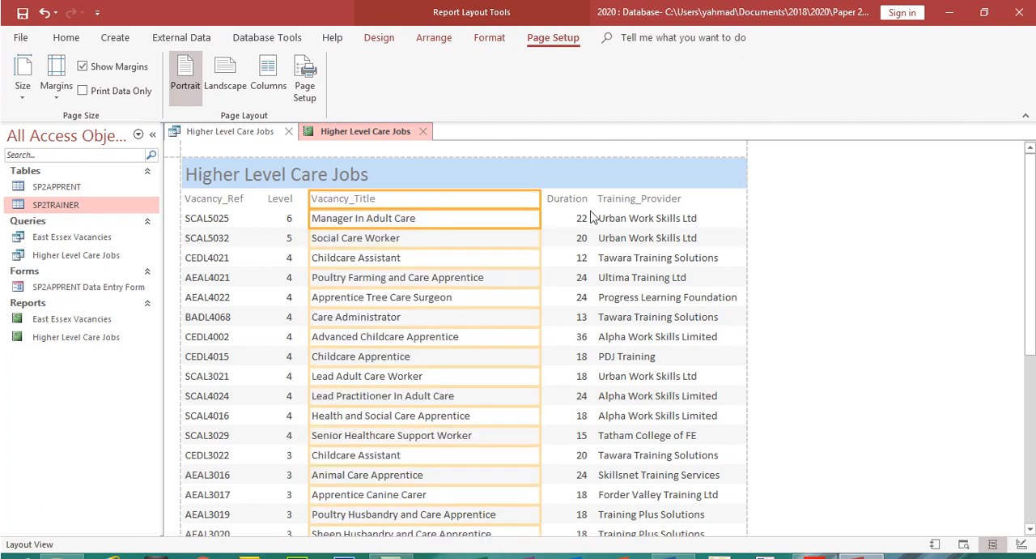
# Shift the Duration label and data closer to Vacancy_Title, then extend the Training_Provider column's left edge to meet Duration
pyautogui.click(559, 199)
pyautogui.keyDown('shift'); pyautogui.click(565, 220); pyautogui.keyUp('shift')
pyautogui.moveTo(542, 203); pyautogui.dragTo(525, 200)
pyautogui.moveTo(587, 204)
pyautogui.mouseDown()
pyautogui.moveTo(578, 200)
pyautogui.moveTo(589, 202)
pyautogui.mouseUp()
pyautogui.click(606, 204)
pyautogui.keyDown('shift'); pyautogui.click(609, 221); pyautogui.keyUp('shift')
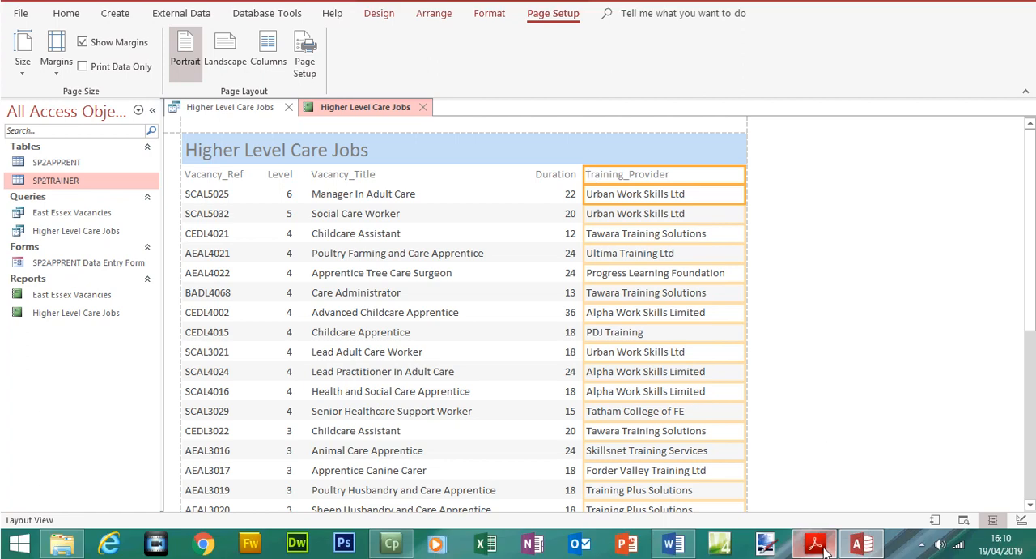
# Compare the Access report with Step 26's sort order, page orientation and candidate detail requirements in the exam paper PDF
pyautogui.click(816, 544)
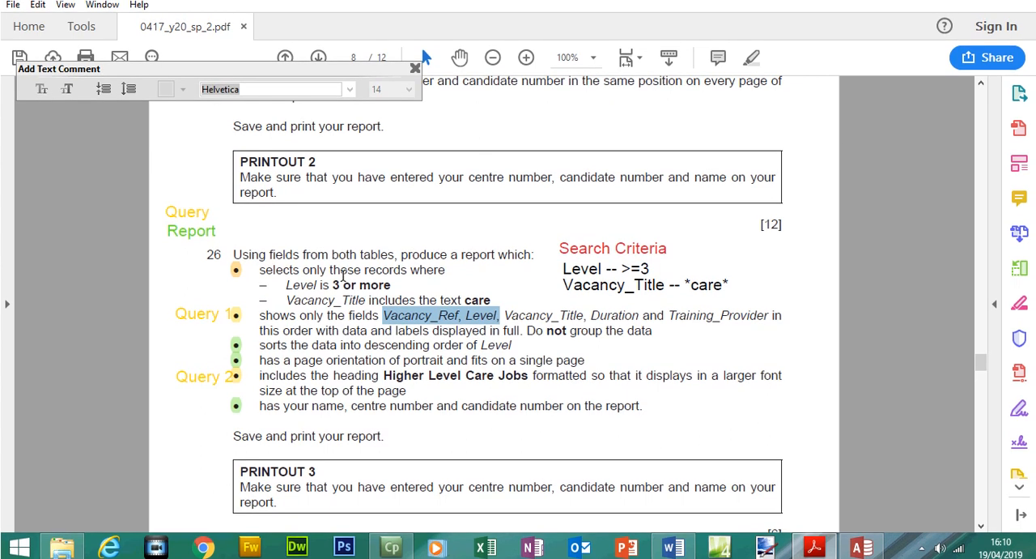
pyautogui.moveTo(284, 339); pyautogui.dragTo(466, 340)
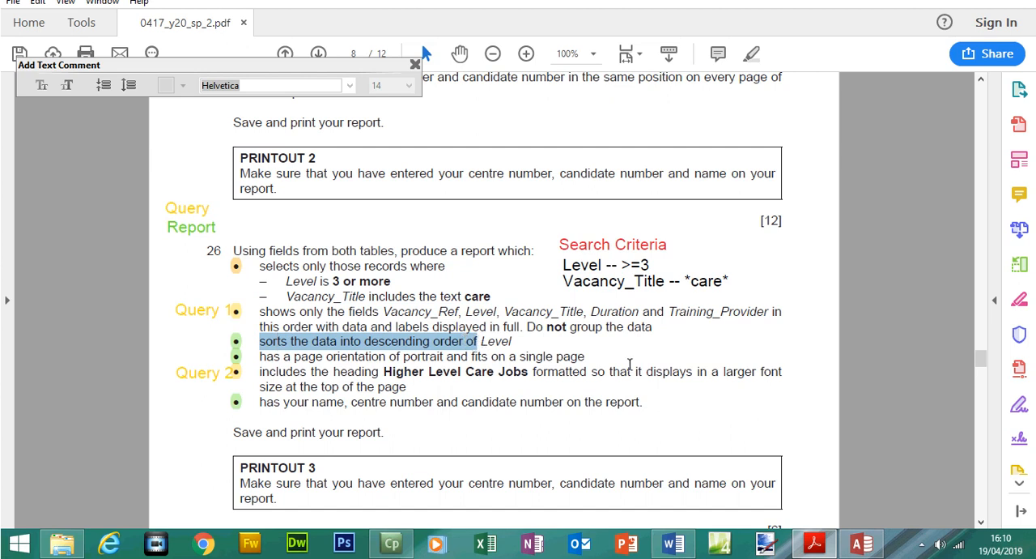
pyautogui.click(857, 544)
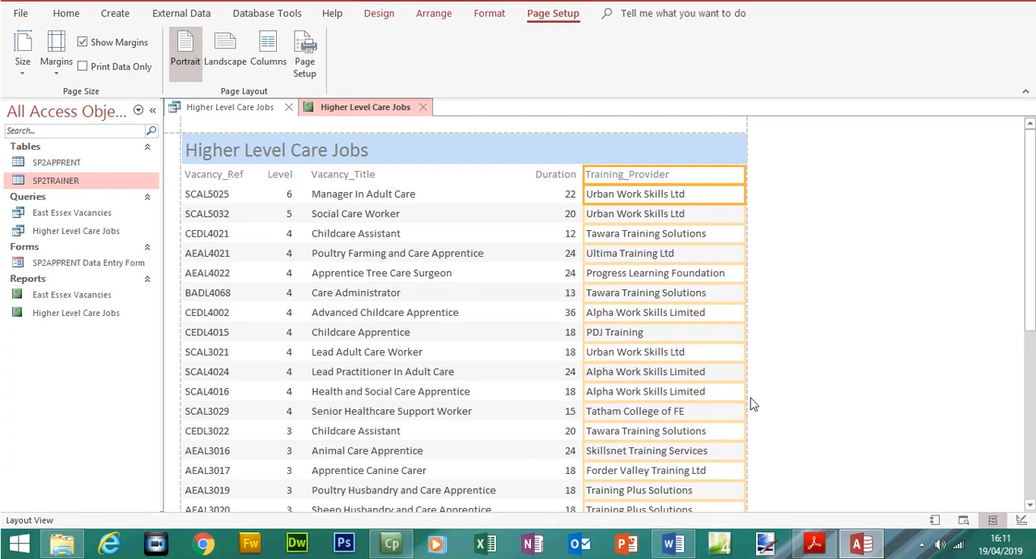
pyautogui.click(879, 542)
pyautogui.moveTo(283, 356); pyautogui.dragTo(495, 356)
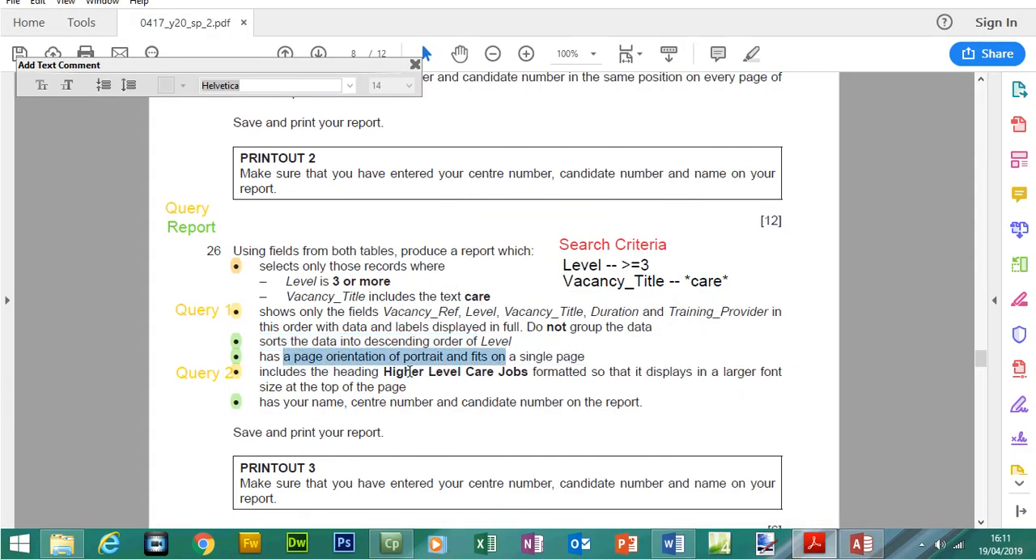
pyautogui.moveTo(274, 403); pyautogui.dragTo(601, 411)
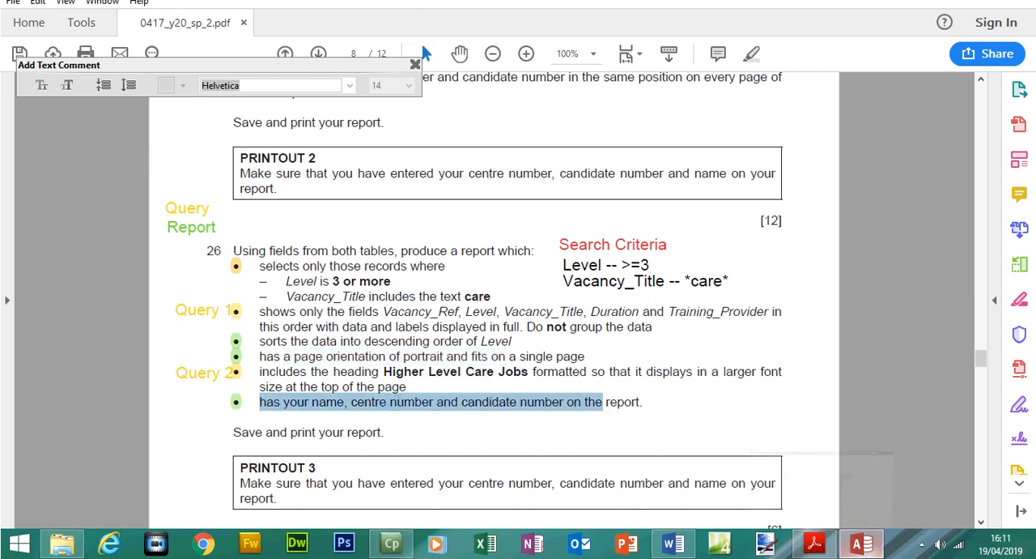
# Open the Access report in Design View and add a report header label with the candidate's name, centre number and candidate number beside the title
pyautogui.click(865, 540)
pyautogui.click(66, 37)
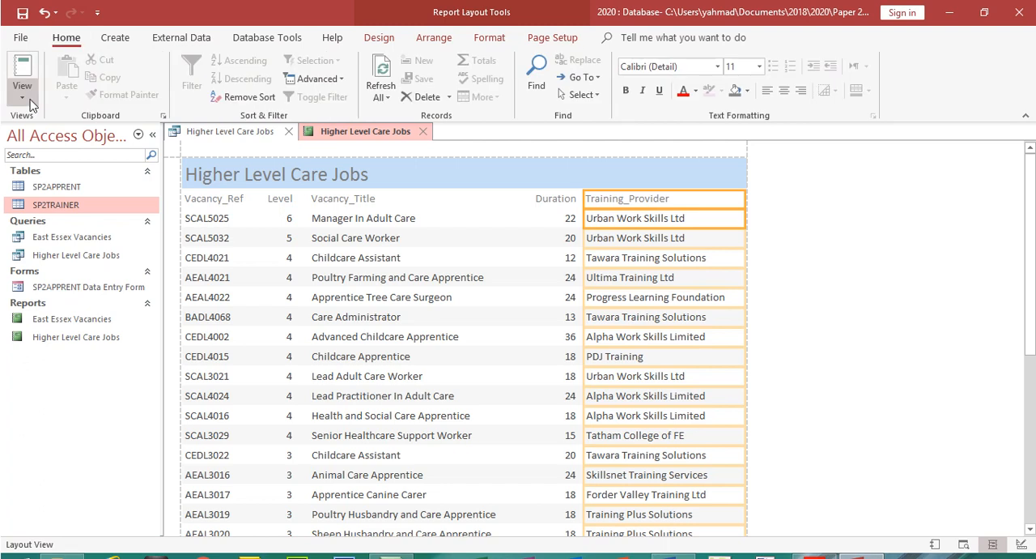
pyautogui.click(22, 89)
pyautogui.click(52, 225)
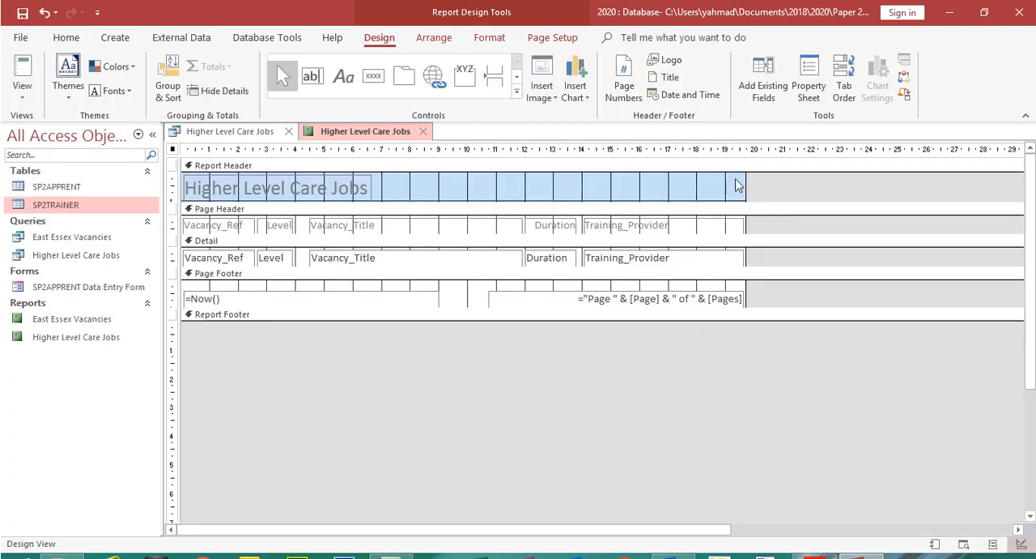
pyautogui.click(815, 542)
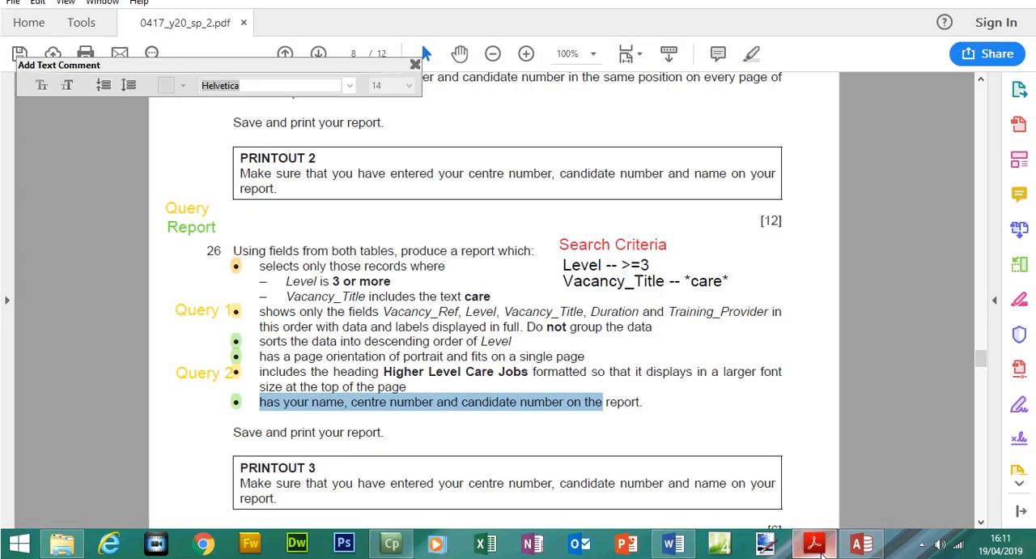
pyautogui.click(814, 542)
pyautogui.click(351, 76)
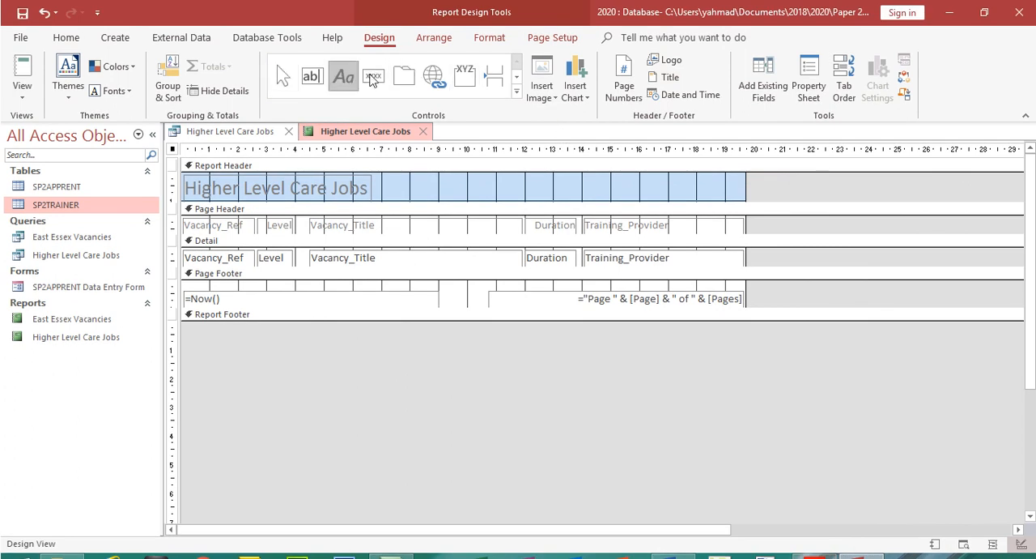
pyautogui.moveTo(582, 178); pyautogui.dragTo(731, 200)
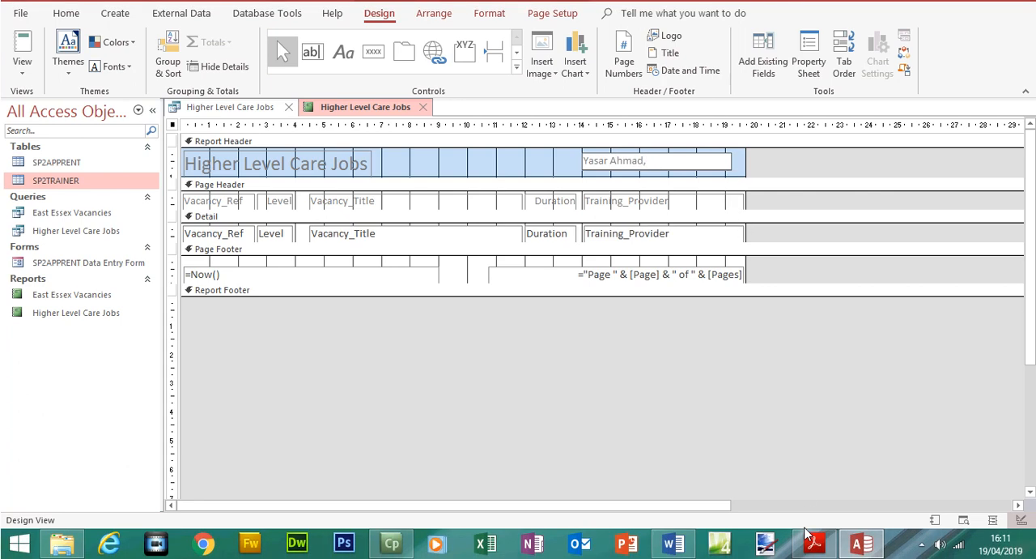
pyautogui.click(814, 544)
pyautogui.click(812, 547)
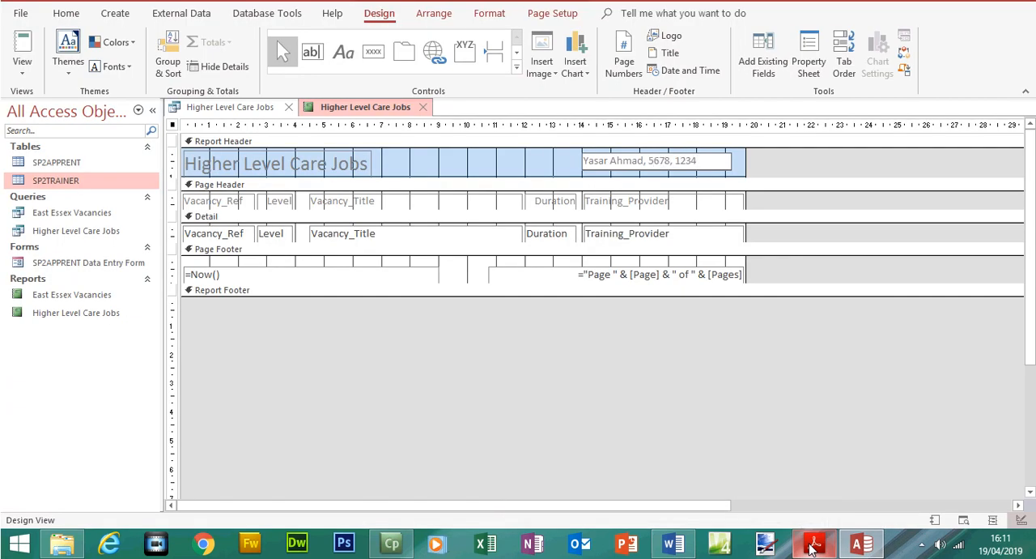
# Read the Printout 3 instructions in the exam paper, then show the Access report in Print Preview
pyautogui.click(815, 546)
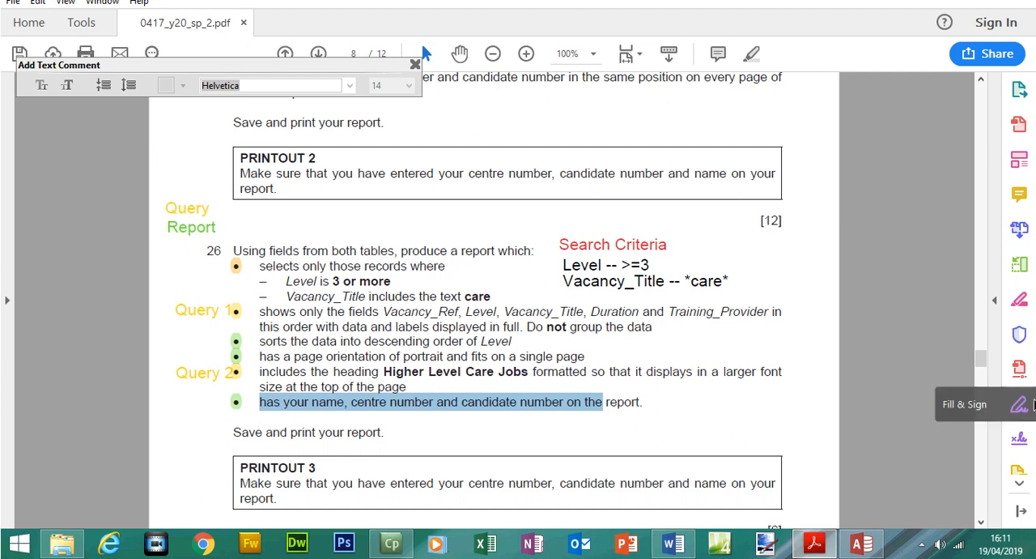
pyautogui.moveTo(981, 359); pyautogui.dragTo(981, 365)
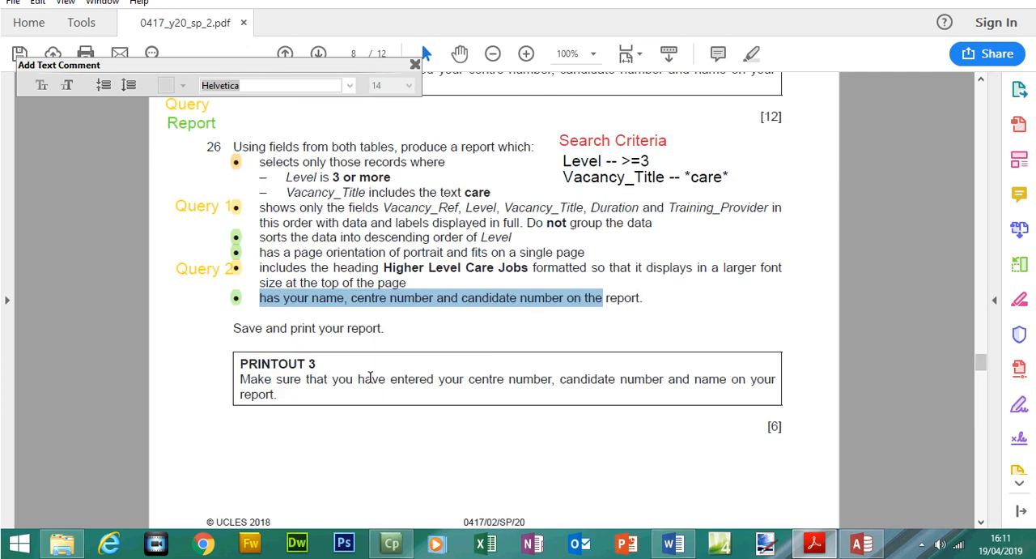
pyautogui.click(861, 544)
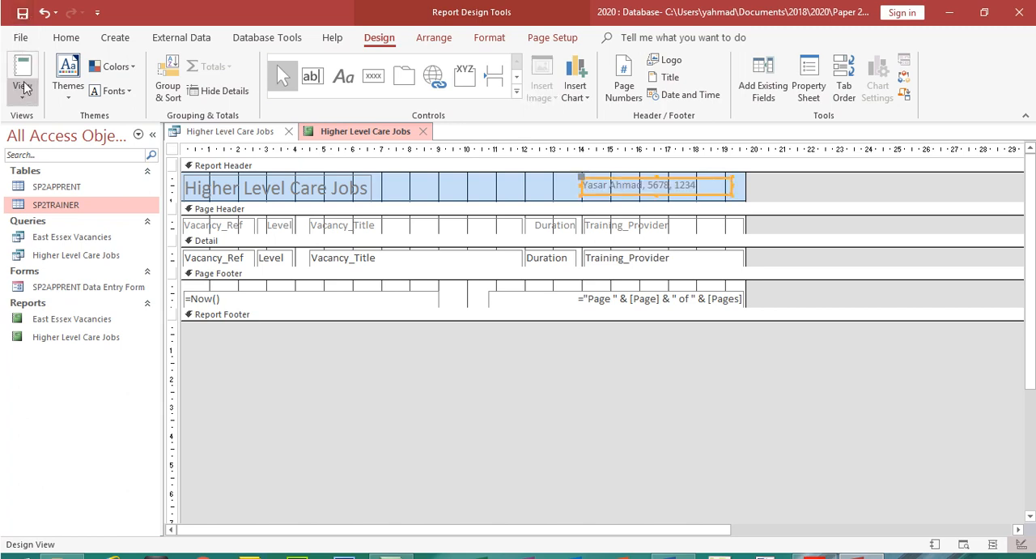
pyautogui.click(24, 98)
pyautogui.click(71, 157)
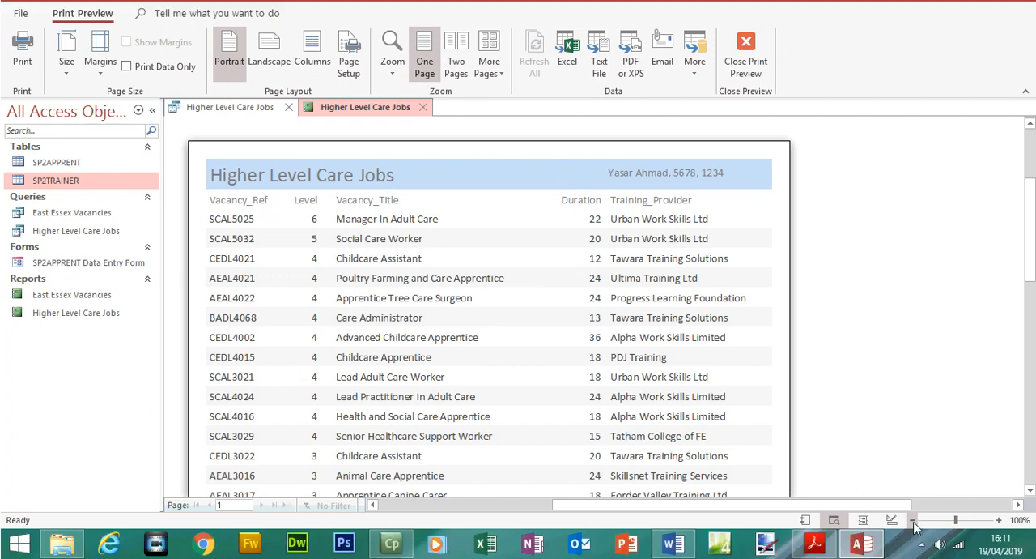
# Examine the whole previewed report for single-page fit and fully displayed data, checking against the exam paper
pyautogui.click(914, 521)
pyautogui.click(913, 521)
pyautogui.click(913, 521)
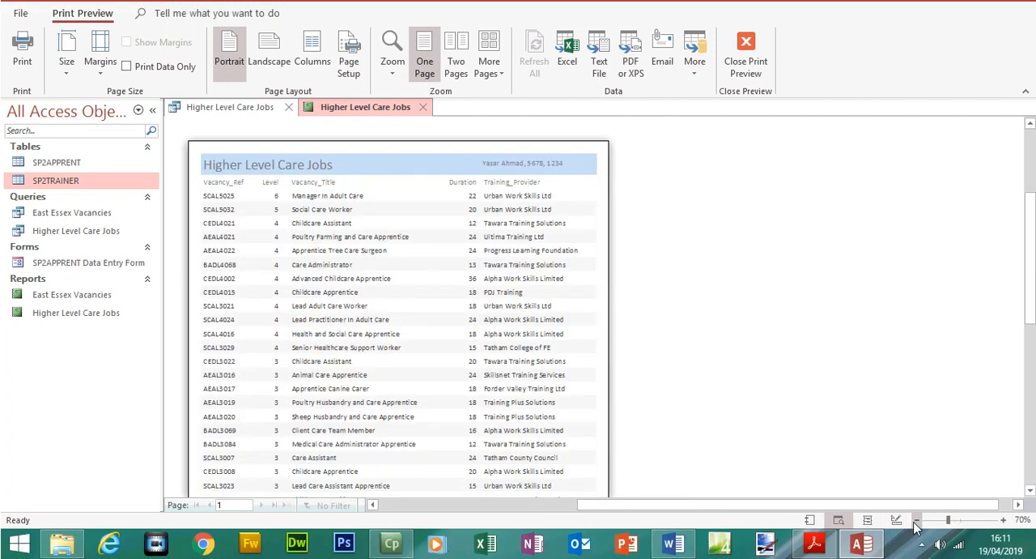
pyautogui.click(913, 521)
pyautogui.click(913, 520)
pyautogui.click(915, 520)
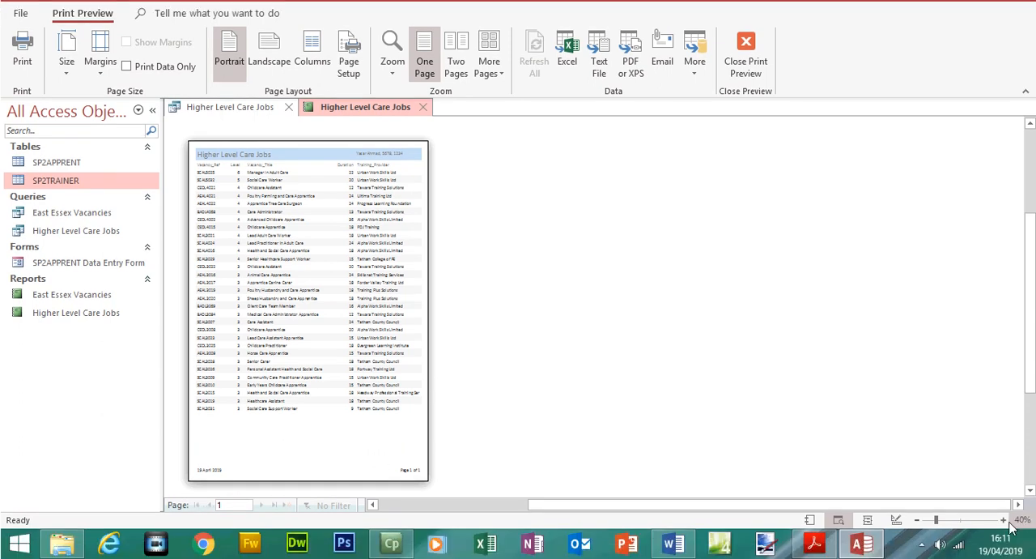
pyautogui.click(1003, 520)
pyautogui.click(1003, 519)
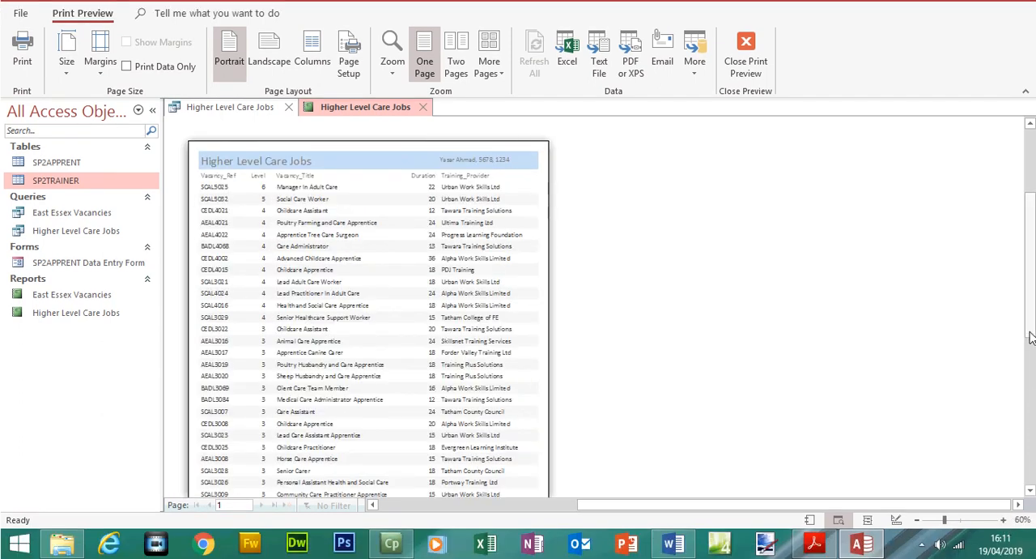
pyautogui.scroll(-2, 1030, 339)
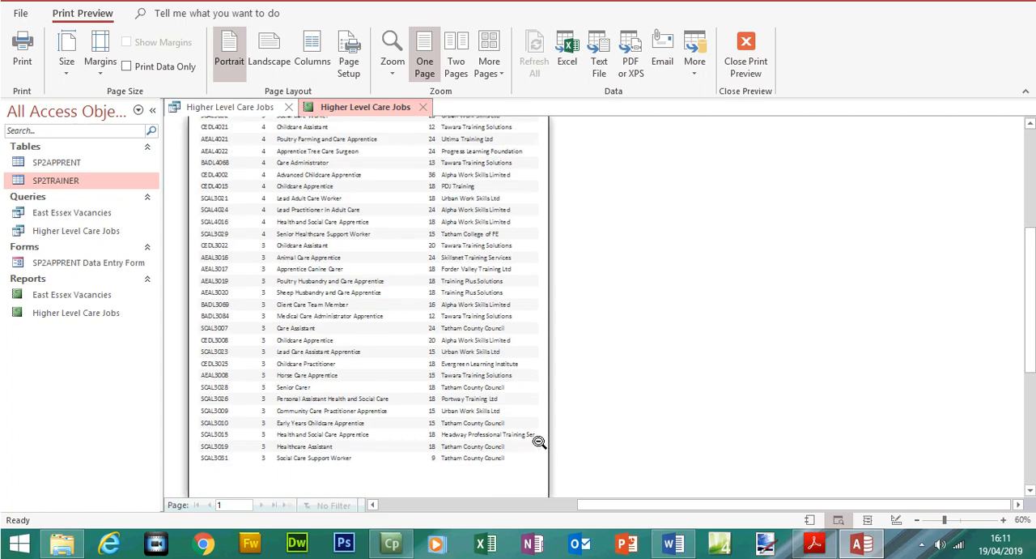
pyautogui.scroll(2, 1028, 340)
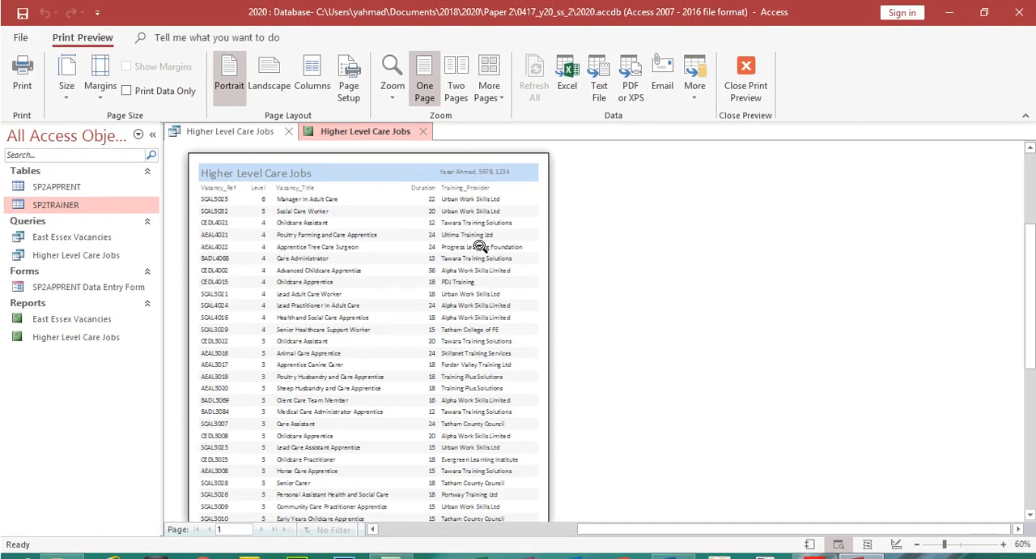
pyautogui.click(860, 550)
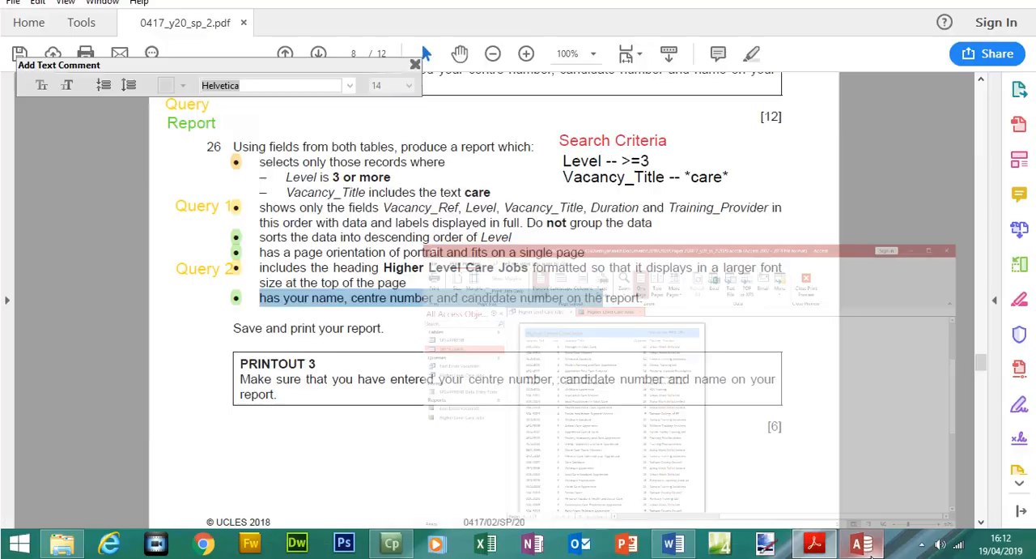
pyautogui.click(863, 551)
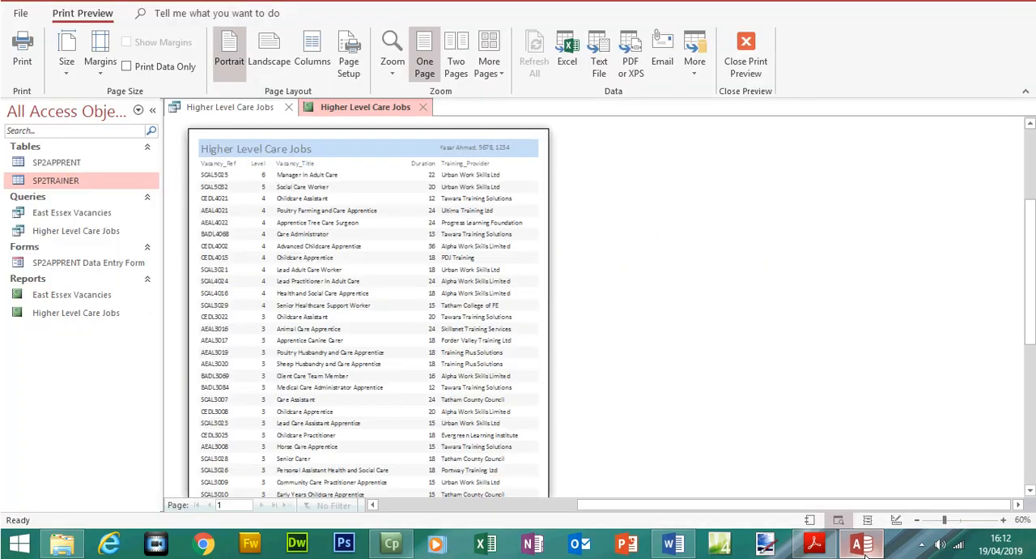
# Close the print preview, return to Layout View and tighten the Vacancy_Ref and Level columns toward the left margin
pyautogui.click(746, 61)
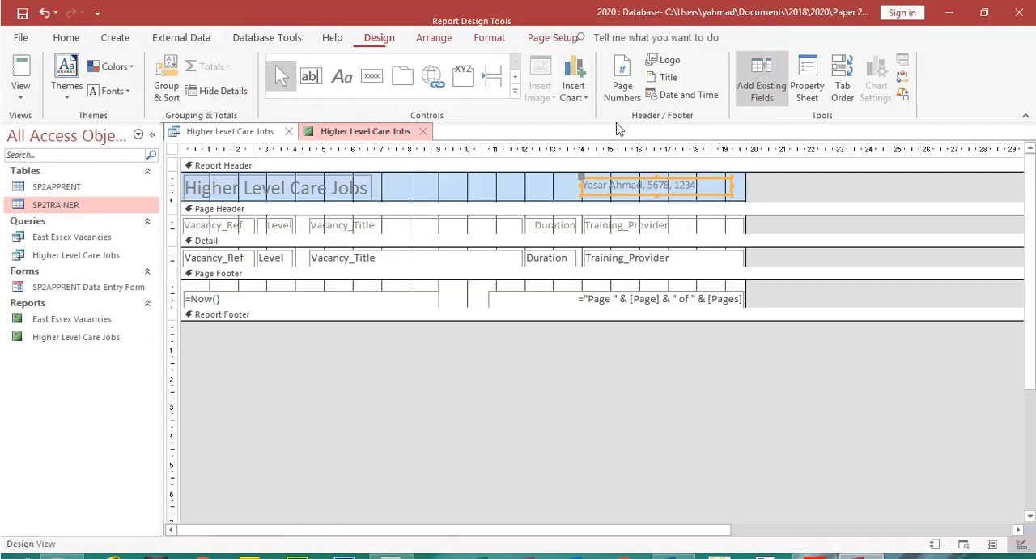
pyautogui.click(22, 85)
pyautogui.click(75, 197)
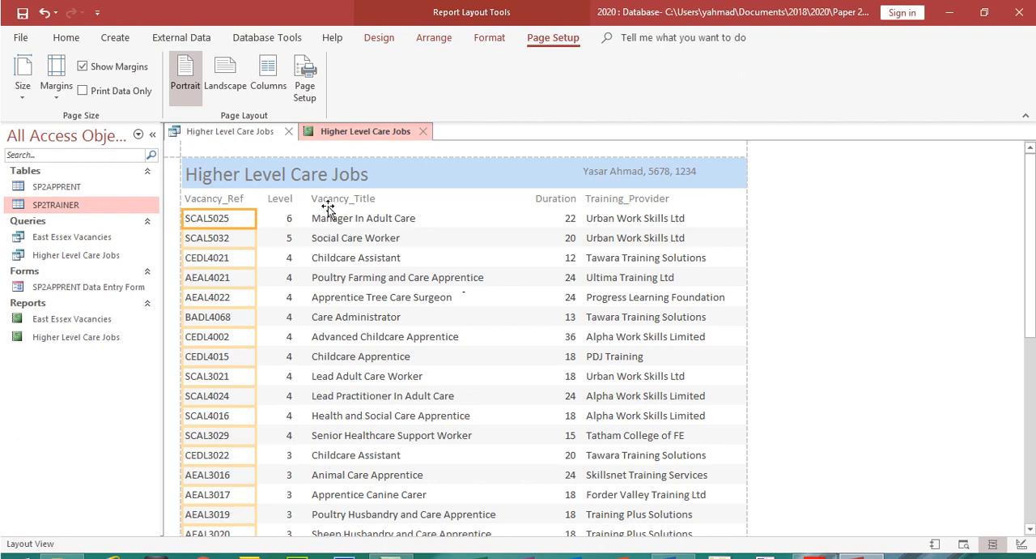
pyautogui.click(275, 203)
pyautogui.click(241, 201)
pyautogui.keyDown('shift'); pyautogui.click(239, 218); pyautogui.keyUp('shift')
pyautogui.moveTo(253, 201); pyautogui.dragTo(285, 201)
pyautogui.click(276, 203)
pyautogui.keyDown('shift'); pyautogui.click(280, 217); pyautogui.keyUp('shift')
# Extend the Vacancy_Title label and data to meet Level, then narrow the column from its right edge
pyautogui.click(321, 203)
pyautogui.click(323, 204)
pyautogui.click(326, 224)
pyautogui.moveTo(312, 200); pyautogui.dragTo(296, 204)
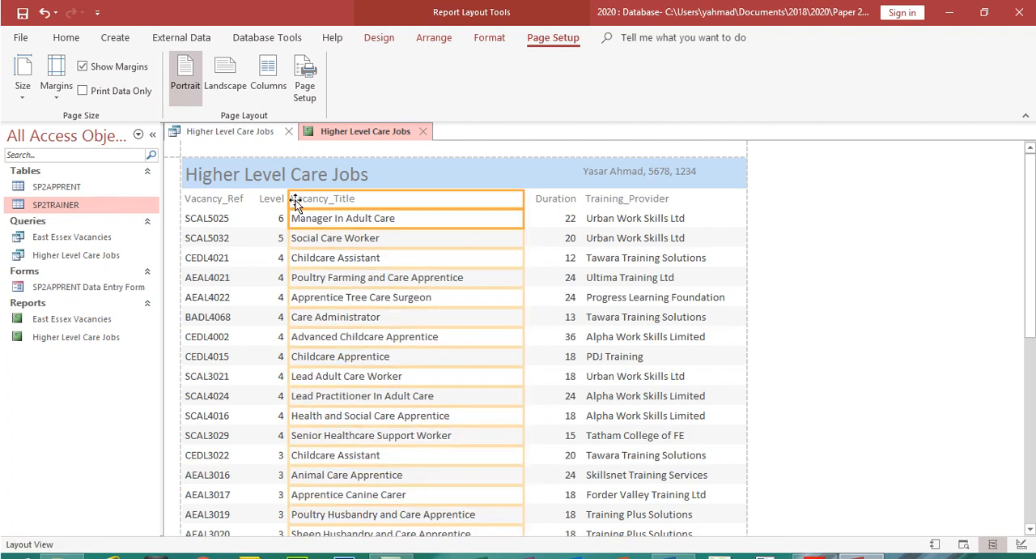
pyautogui.moveTo(520, 201); pyautogui.dragTo(491, 199)
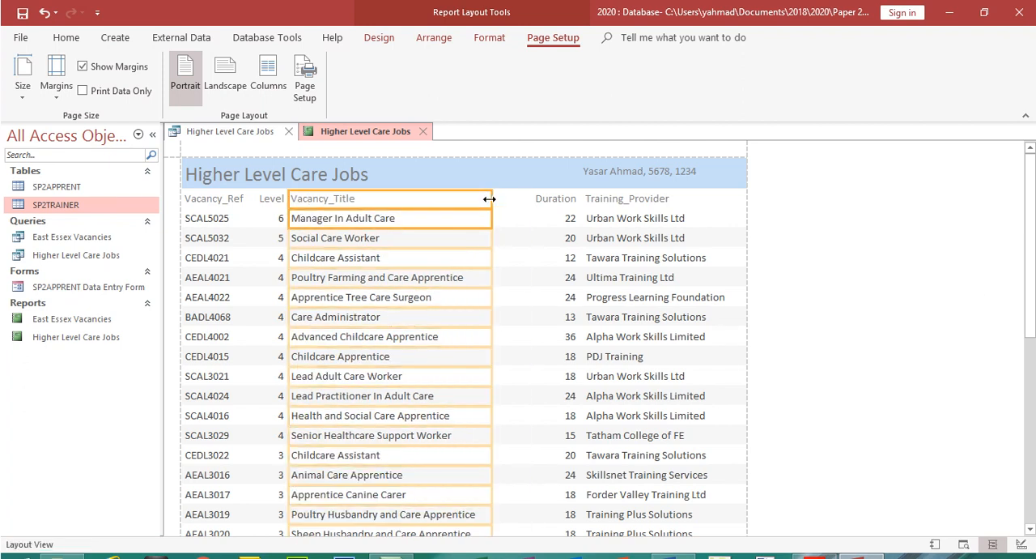
# Extend the Duration label and data to meet Vacancy_Title and narrow the column from its right edge
pyautogui.scroll(-5, 1032, 279)
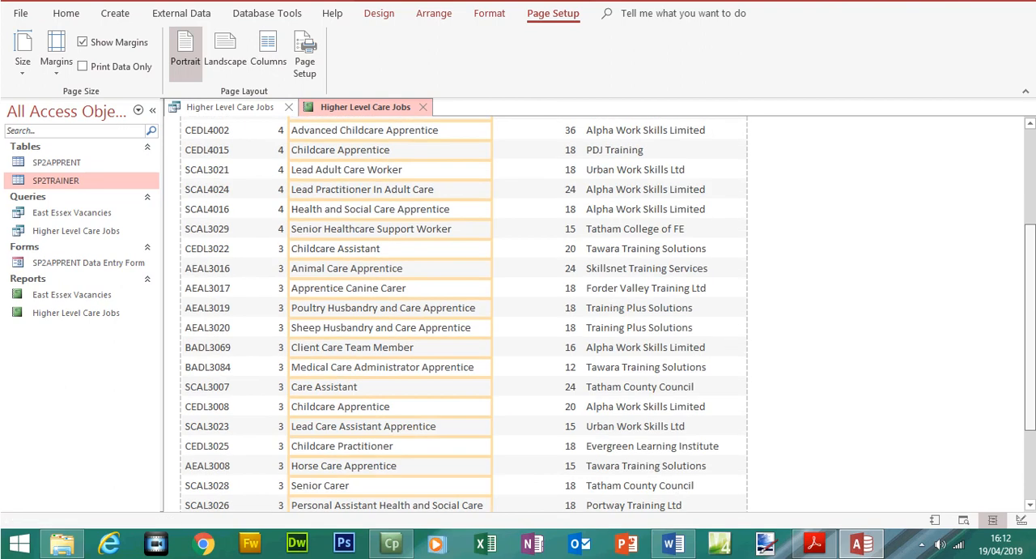
pyautogui.scroll(5, 1032, 280)
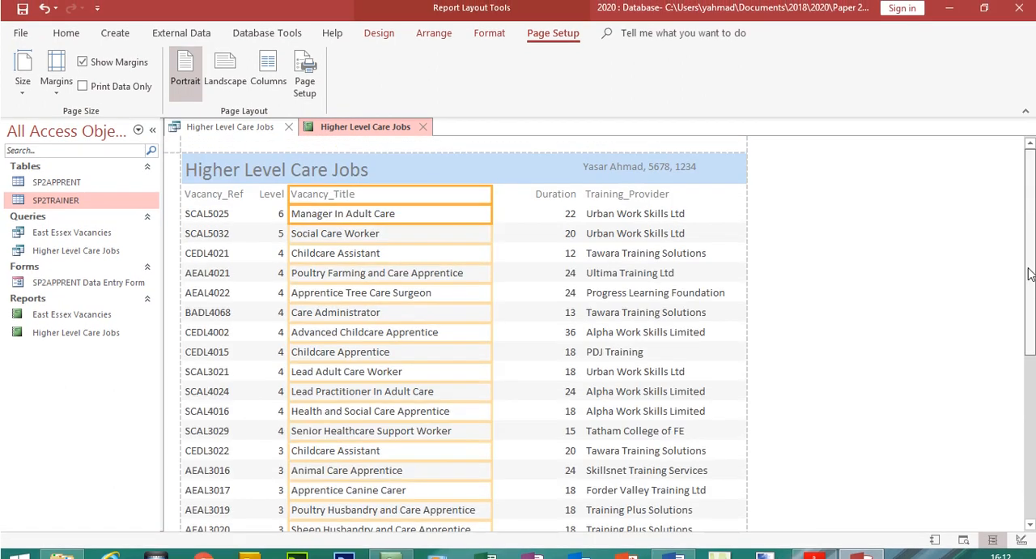
pyautogui.click(553, 203)
pyautogui.keyDown('ctrl'); pyautogui.click(557, 220); pyautogui.keyUp('ctrl')
pyautogui.moveTo(524, 199); pyautogui.dragTo(495, 200)
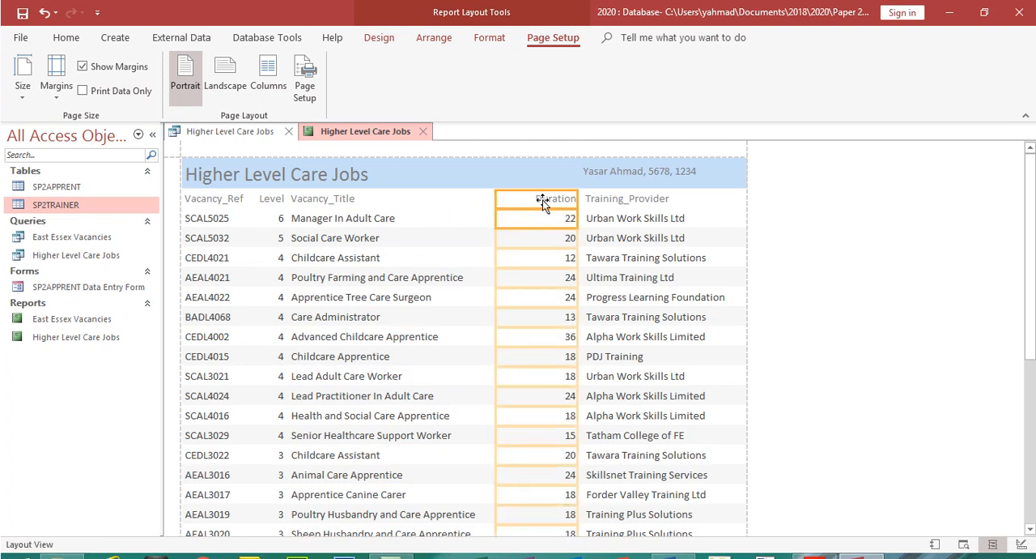
pyautogui.moveTo(576, 198); pyautogui.dragTo(546, 198)
# Extend the Training_Provider label and data to meet the Duration column, checking that every entry displays in full
pyautogui.click(589, 203)
pyautogui.keyDown('ctrl'); pyautogui.click(595, 216); pyautogui.keyUp('ctrl')
pyautogui.scroll(-5, 466, 340)
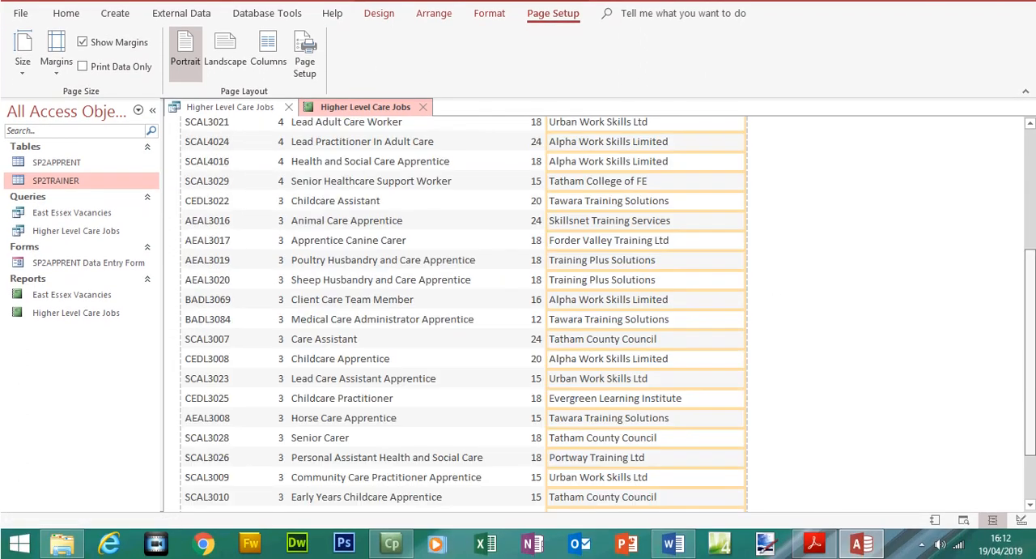
pyautogui.moveTo(1034, 361); pyautogui.dragTo(1034, 340)
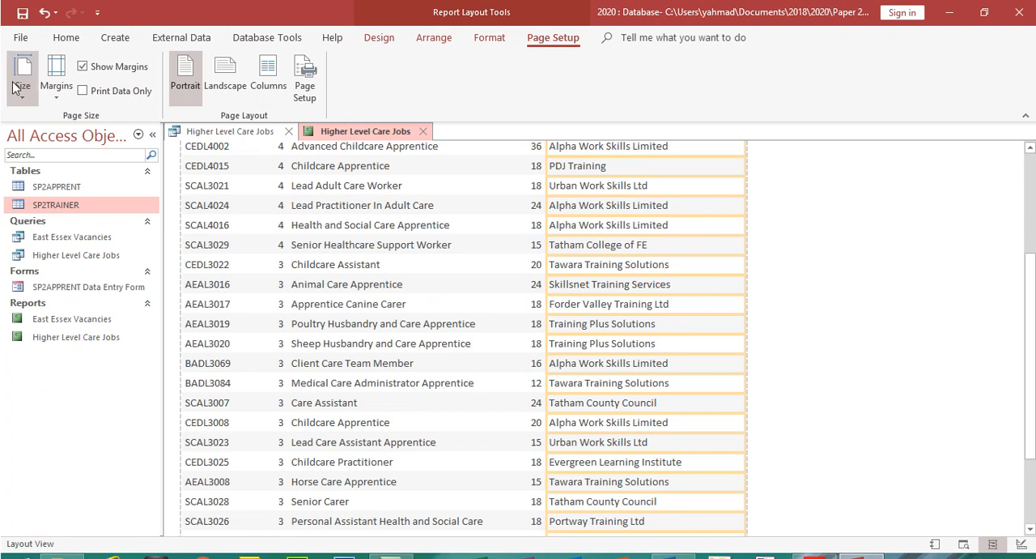
# Show the Higher Level Care Jobs report in Print Preview at 50% to check that it fits on a single page
pyautogui.click(66, 37)
pyautogui.click(22, 90)
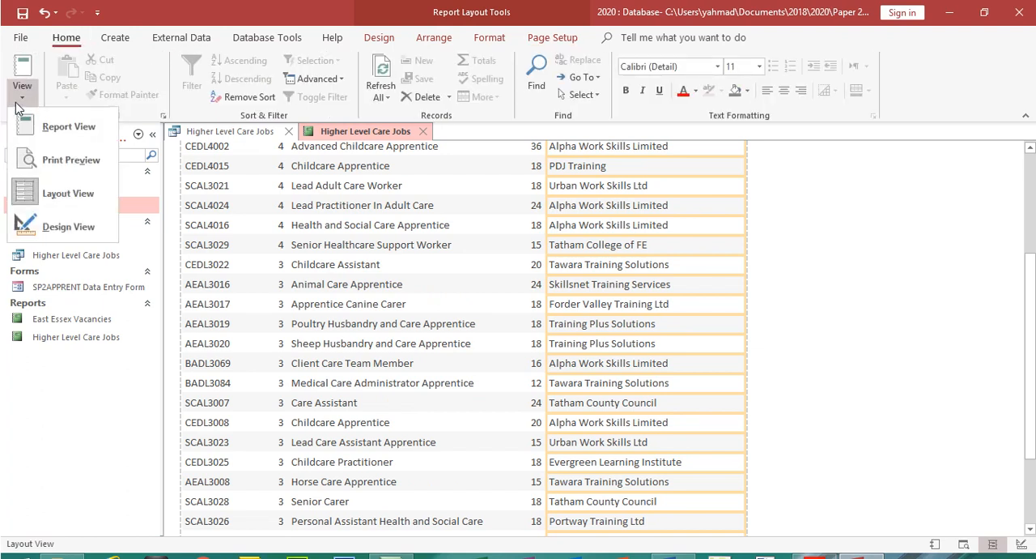
pyautogui.click(69, 161)
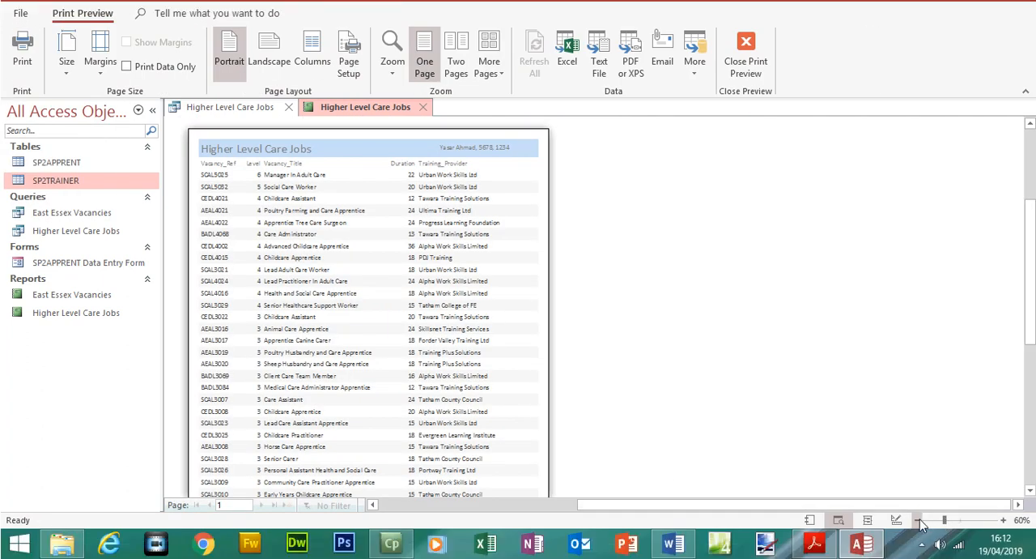
pyautogui.click(920, 519)
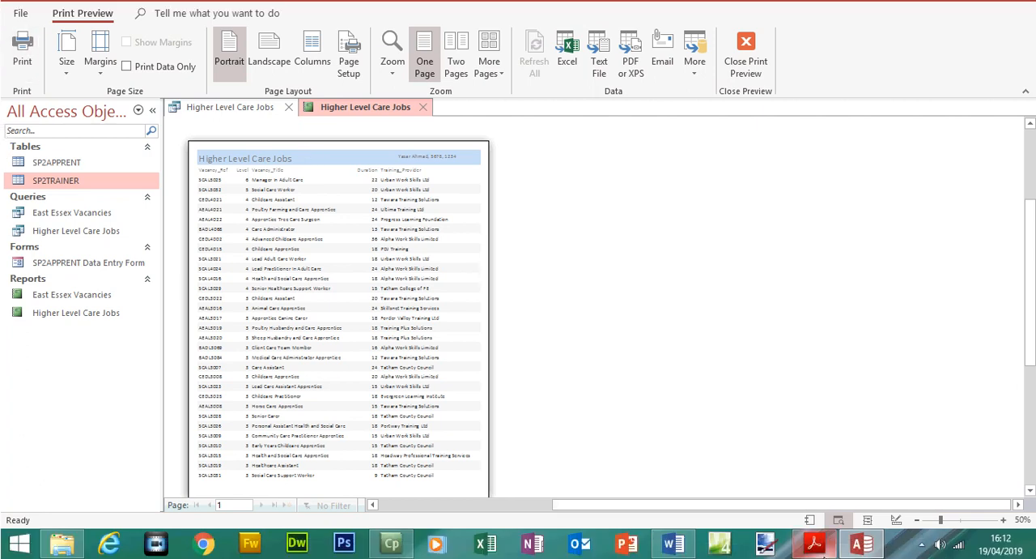
# Switch to the exam paper in Acrobat Reader and highlight the Step 27 instruction to export the report in pdf format
pyautogui.click(815, 543)
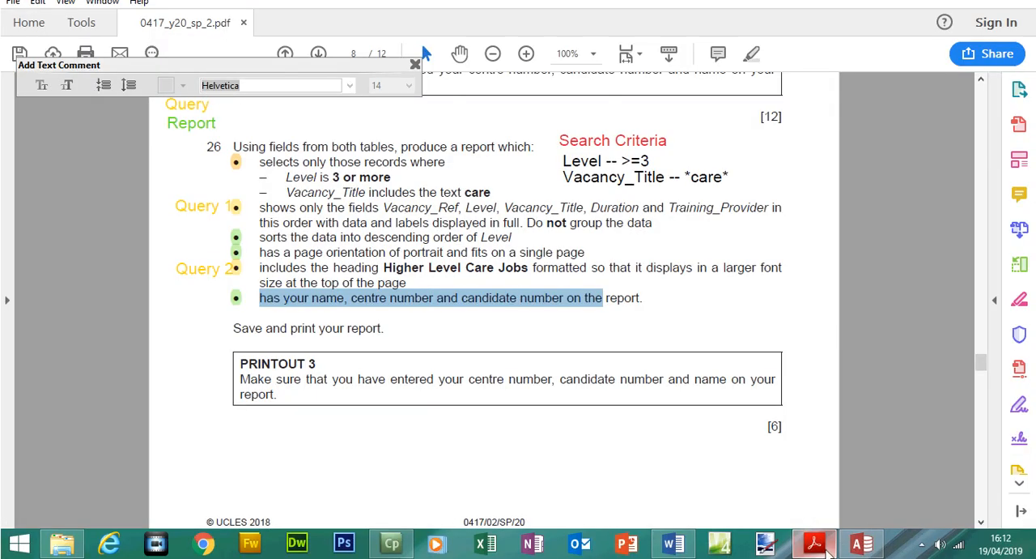
pyautogui.moveTo(981, 362); pyautogui.dragTo(983, 382)
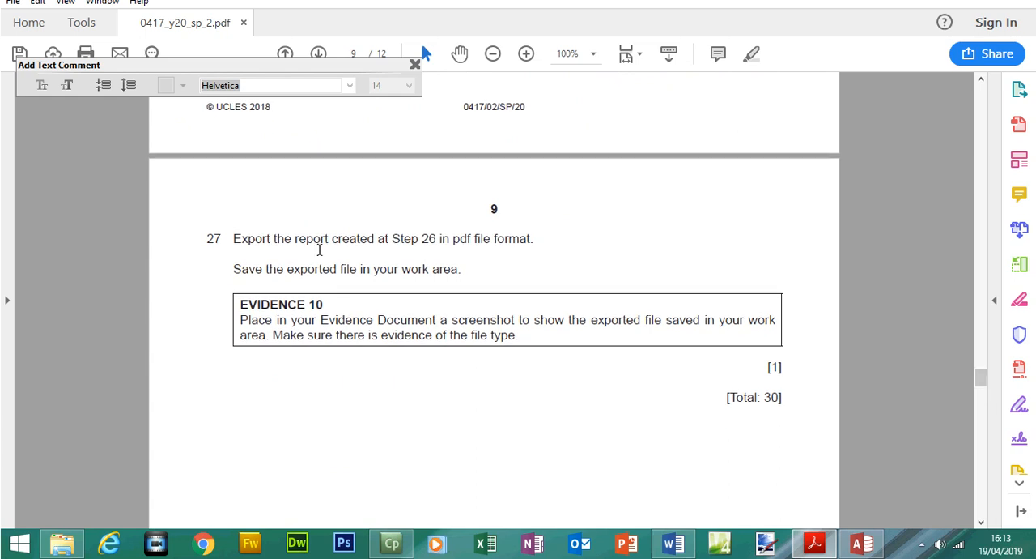
pyautogui.moveTo(231, 263); pyautogui.dragTo(530, 265)
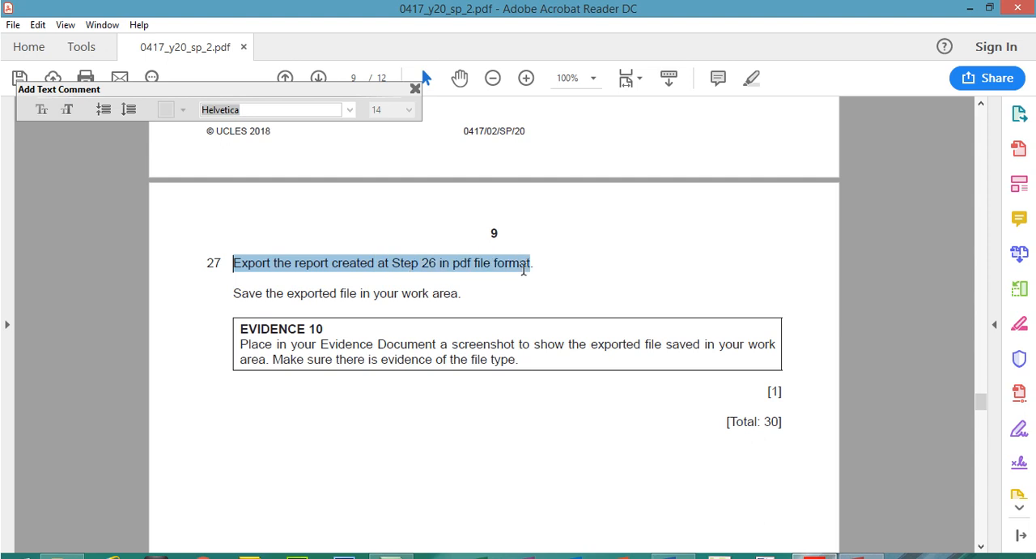
# Switch back to Access and examine the previewed report at 100% down to its last record
pyautogui.click(862, 543)
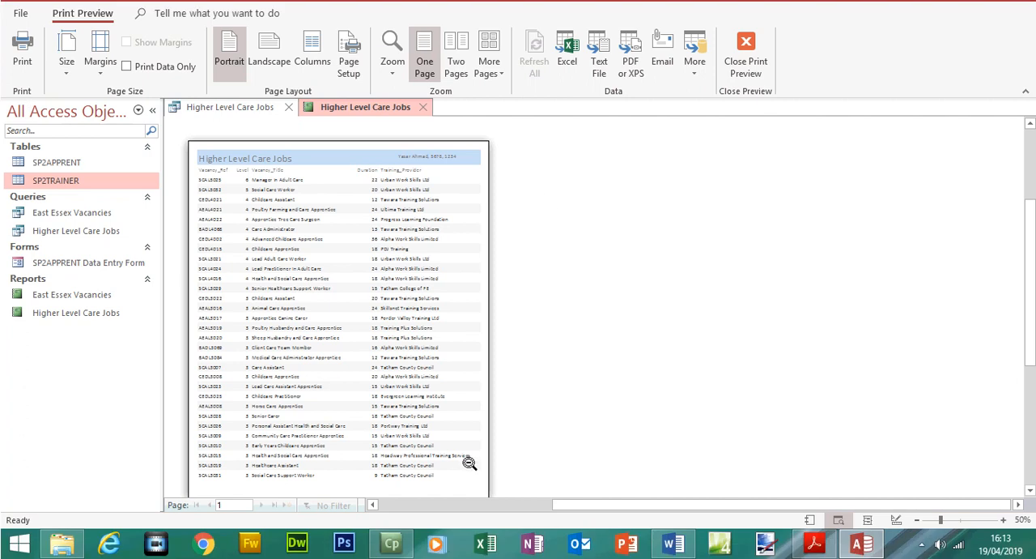
pyautogui.click(393, 69)
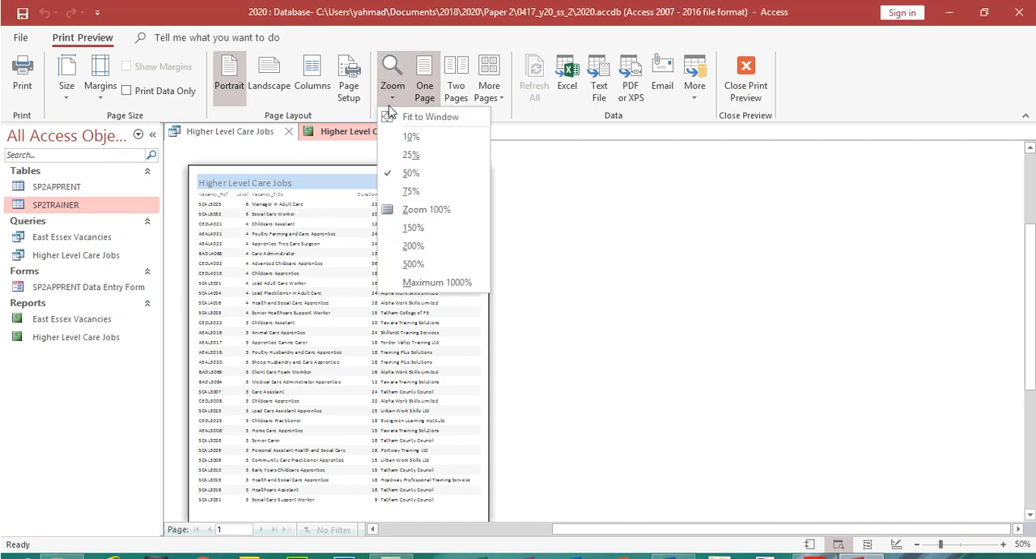
pyautogui.click(427, 210)
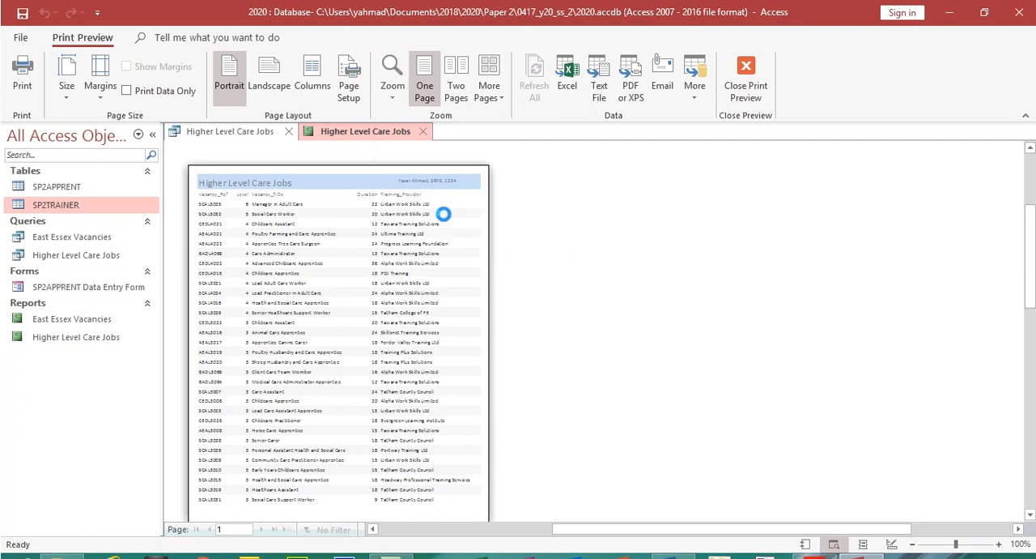
pyautogui.scroll(-5, 988, 287)
pyautogui.scroll(-2, 759, 422)
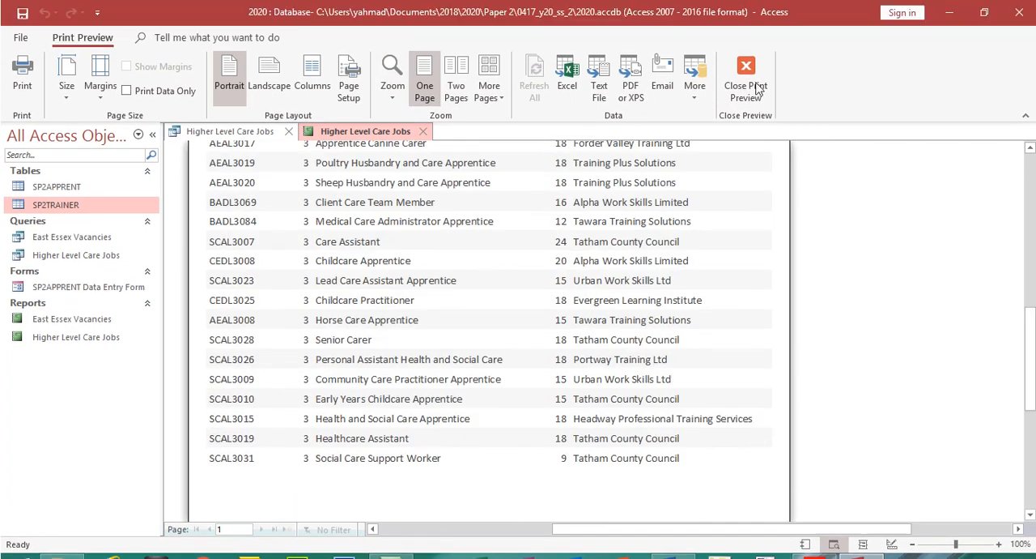
# Close the print preview and both the Higher Level Care Jobs report and query, and return to the exam paper's Step 27
pyautogui.click(746, 53)
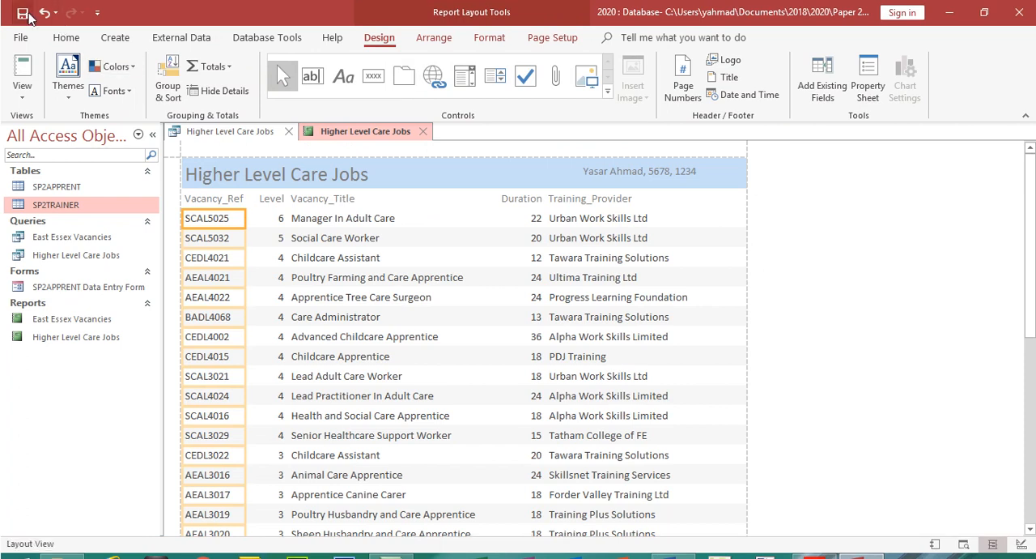
pyautogui.click(425, 134)
pyautogui.click(290, 133)
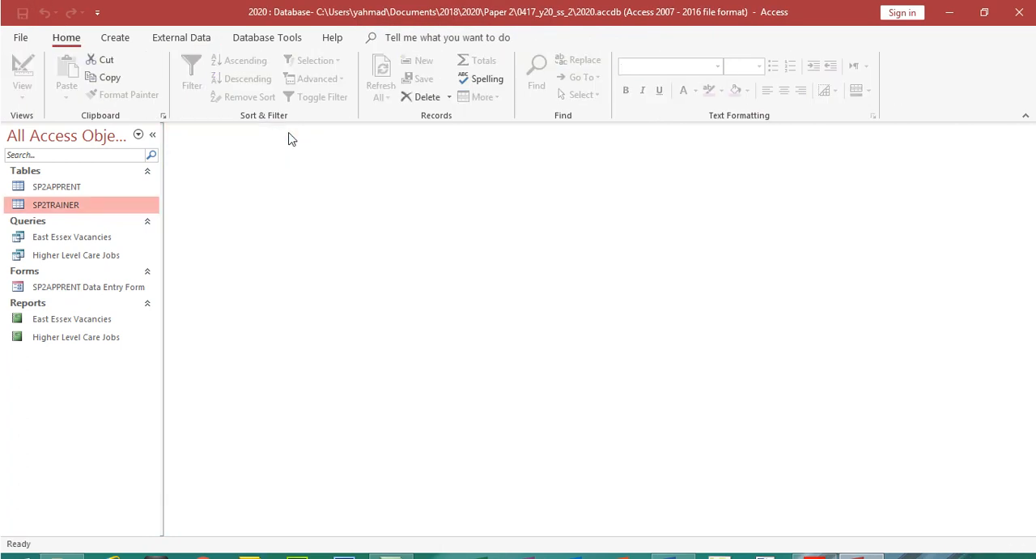
pyautogui.click(814, 544)
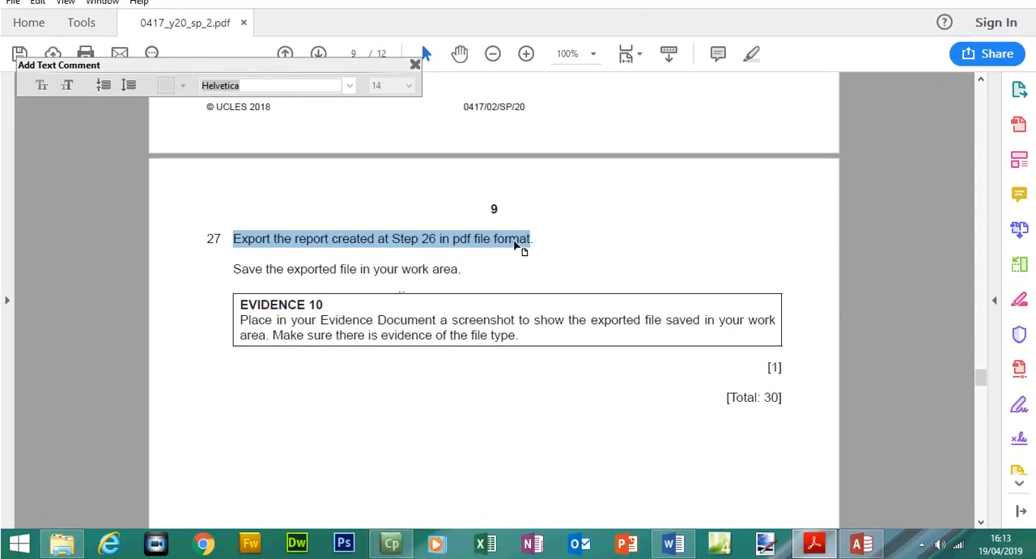
# Switch to Access, select the Higher Level Care Jobs query, and return to the exam paper to recheck Steps 26 and 27
pyautogui.click(862, 543)
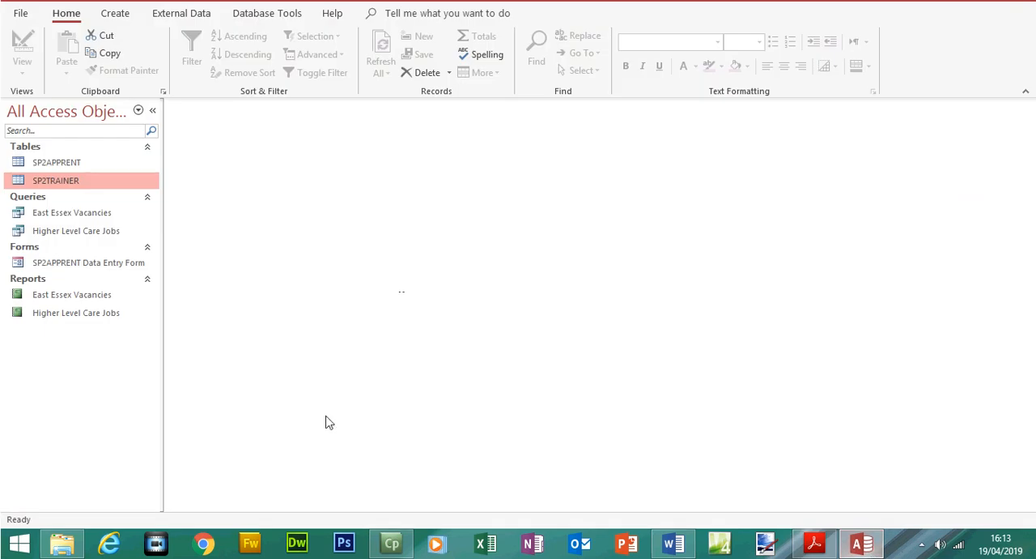
pyautogui.click(110, 232)
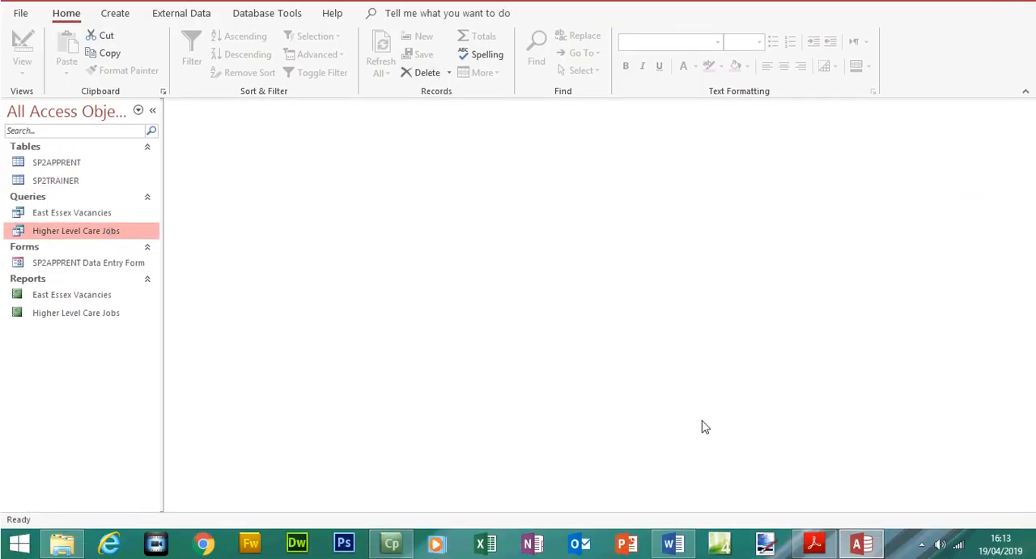
pyautogui.click(814, 543)
pyautogui.moveTo(981, 377); pyautogui.dragTo(981, 368)
pyautogui.scroll(-5, 981, 368)
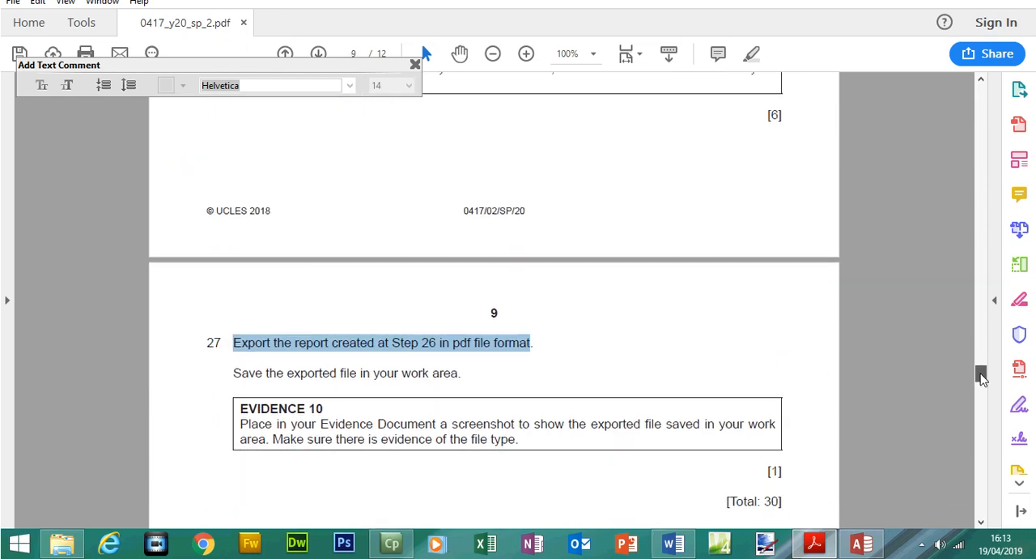
# Switch back to Access and start a PDF export of the Higher Level Care Jobs query
pyautogui.click(881, 548)
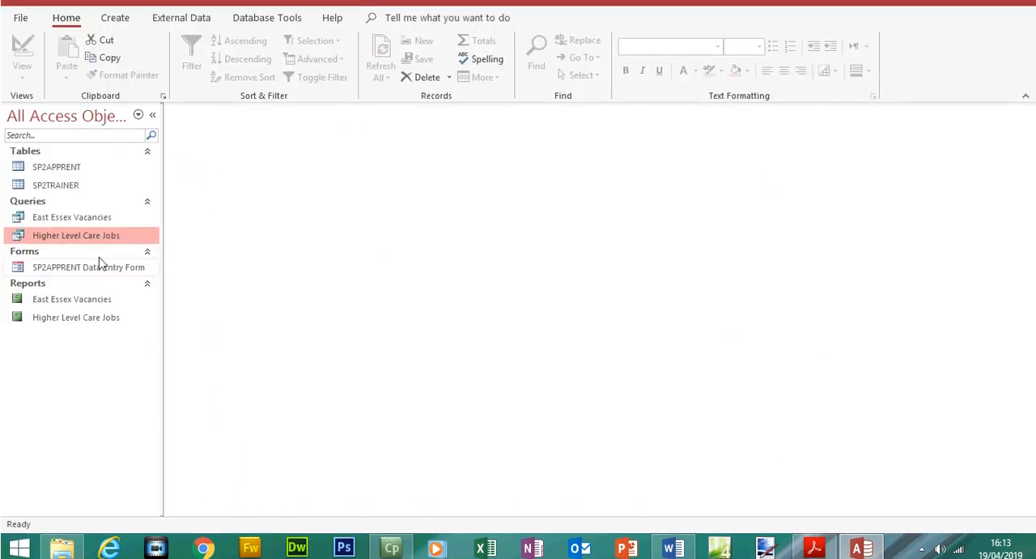
pyautogui.rightClick(97, 232)
pyautogui.moveTo(173, 285)
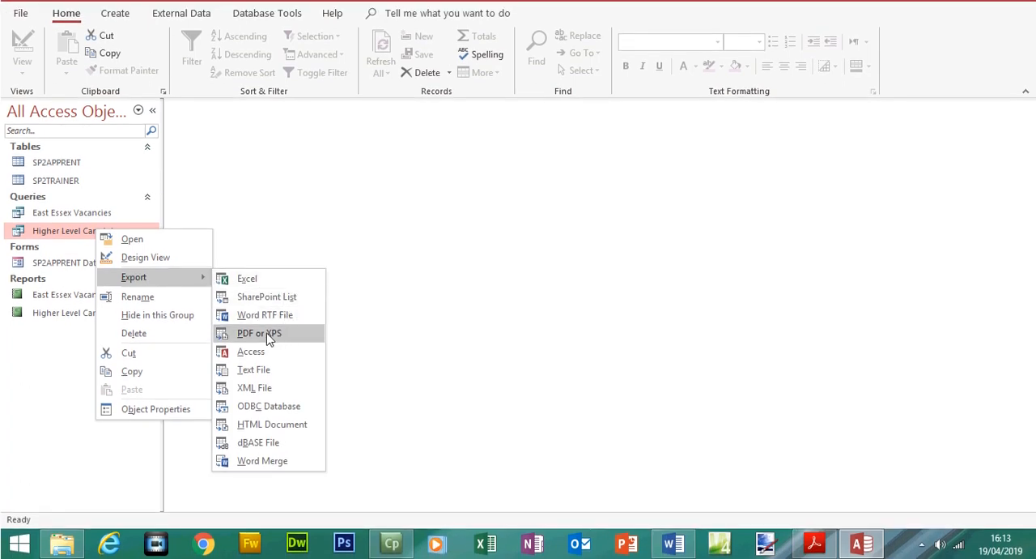
pyautogui.click(268, 336)
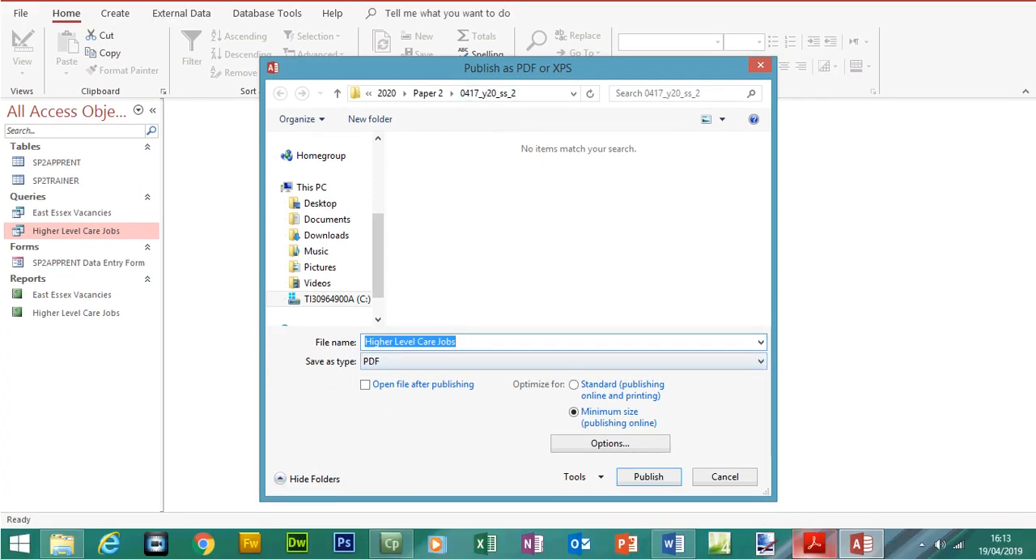
# Switch to the exam paper in Acrobat Reader and highlight the Step 27 and Evidence 10 instructions in yellow
pyautogui.click(814, 543)
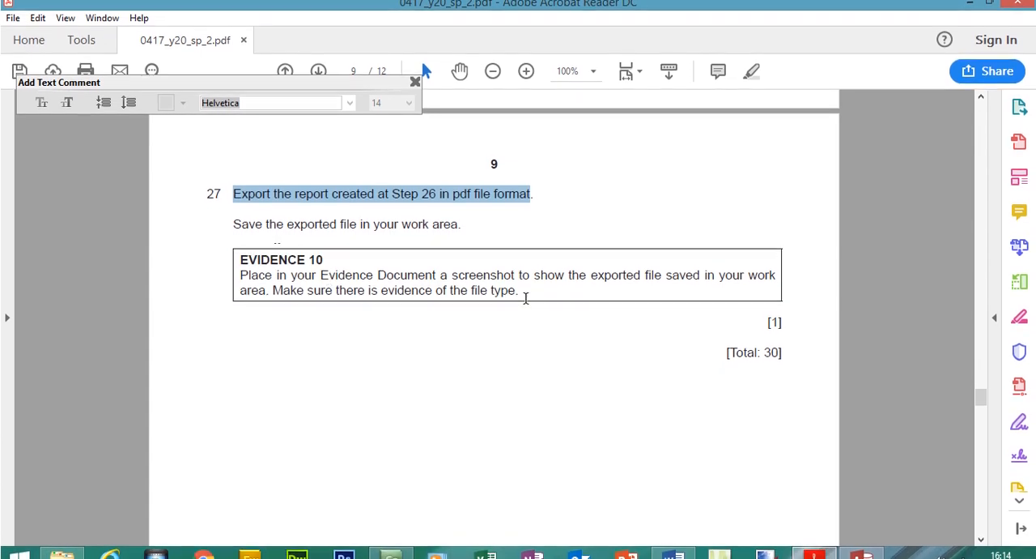
pyautogui.moveTo(522, 292); pyautogui.dragTo(238, 201)
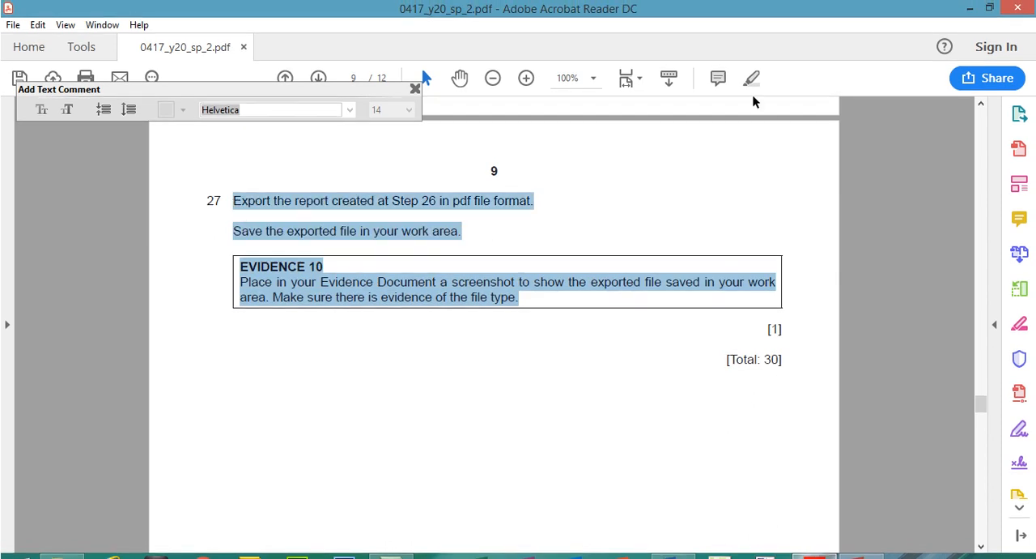
pyautogui.click(751, 78)
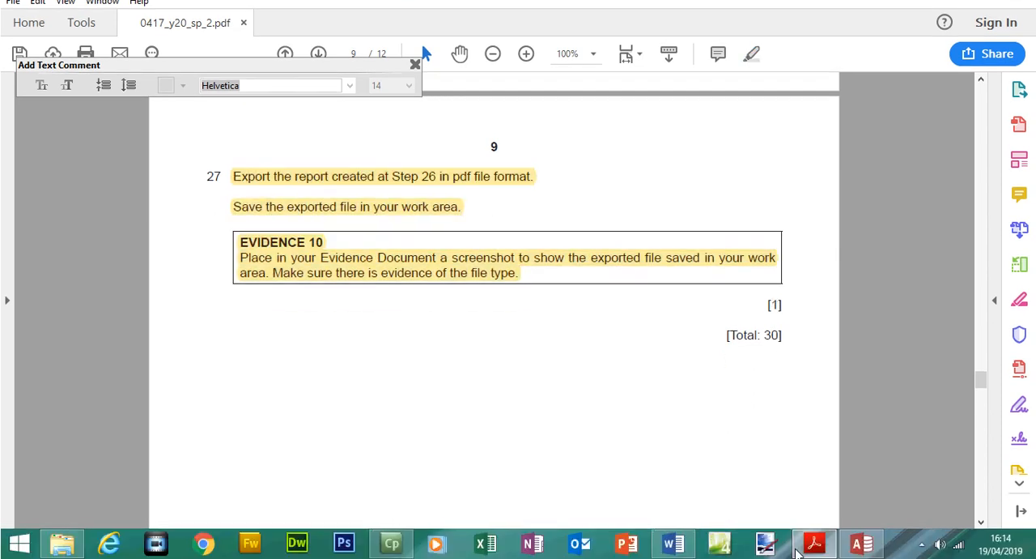
# Return to Access and publish Higher Level Care Jobs as a minimum-size PDF in the 0417_y20_ss_2 folder
pyautogui.click(860, 557)
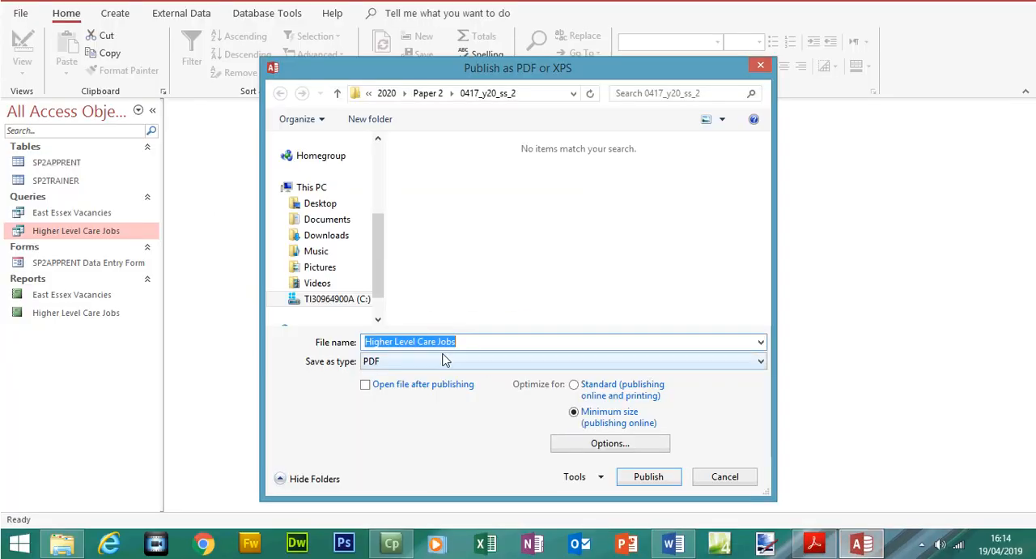
pyautogui.click(664, 480)
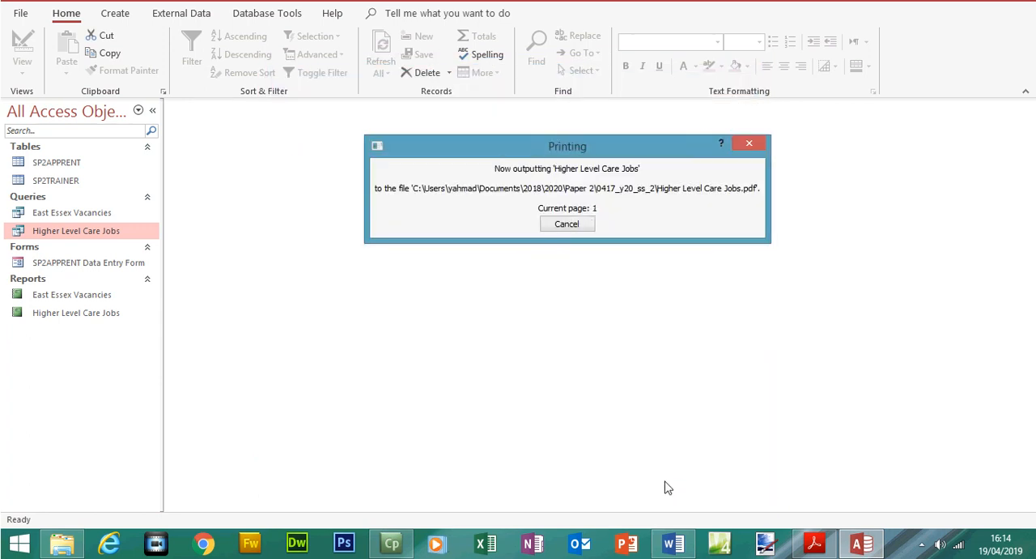
pyautogui.click(746, 453)
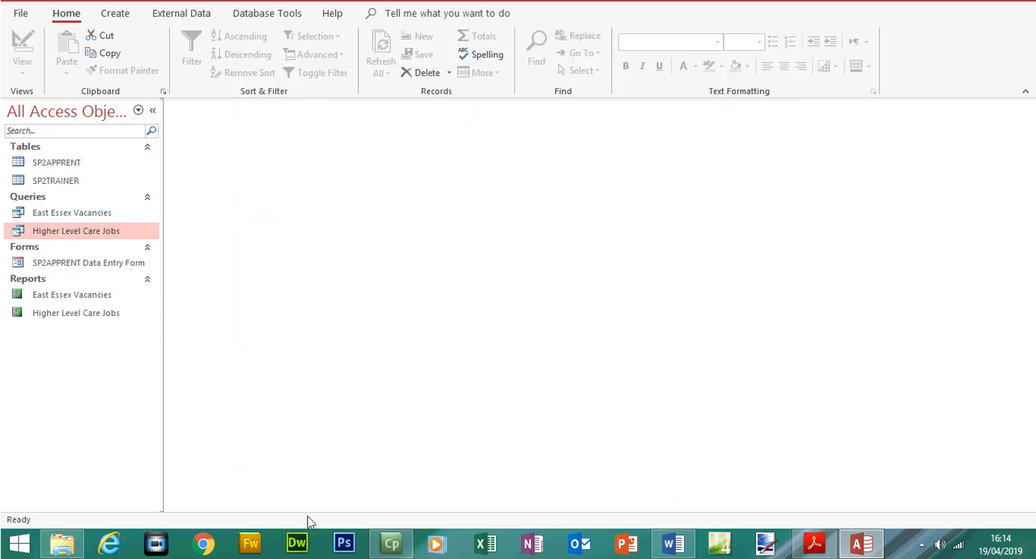
# Switch to File Explorer, select the exported Higher Level Care Jobs PDF, and capture the 0417_y20_ss_2 folder as evidence
pyautogui.click(63, 543)
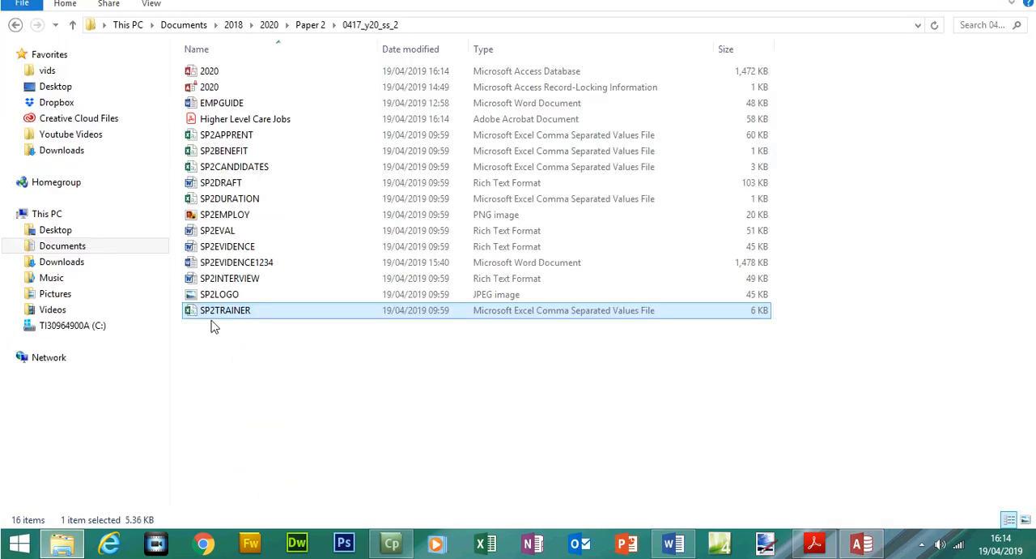
pyautogui.click(224, 147)
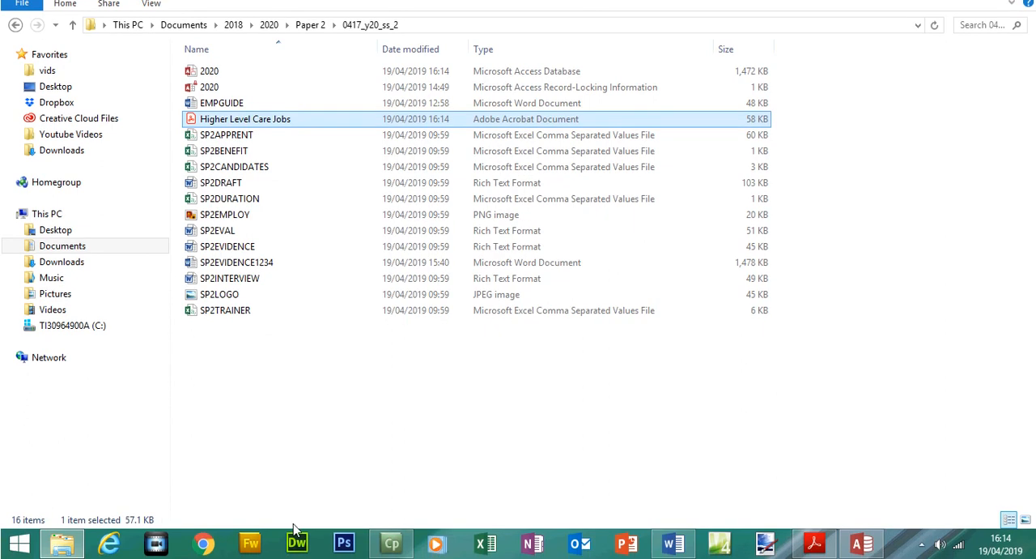
pyautogui.click(826, 548)
pyautogui.click(827, 550)
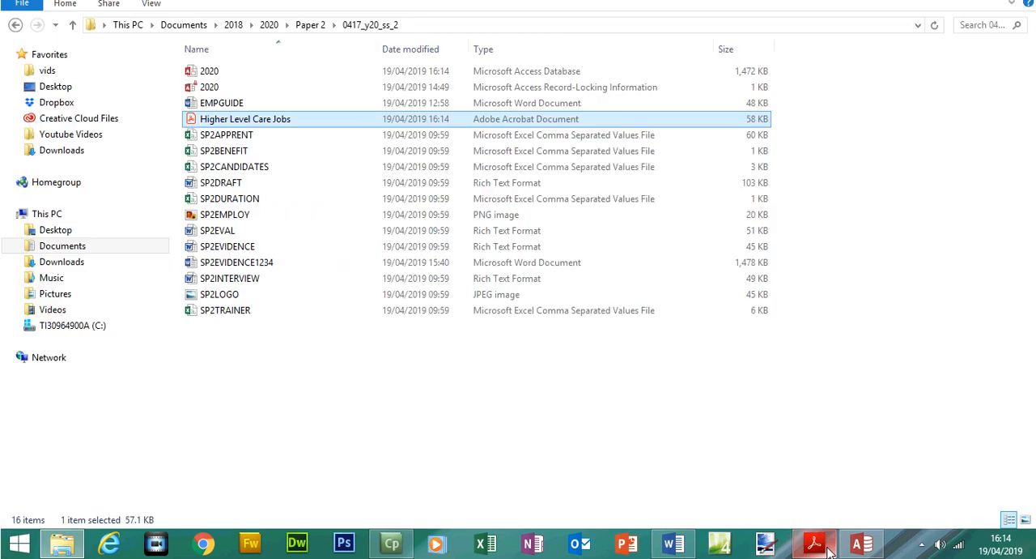
# Switch to the SP2EVIDENCE1234 Word document, insert a page break before the Step 27 heading, and paste the folder screenshot beneath it
pyautogui.click(676, 544)
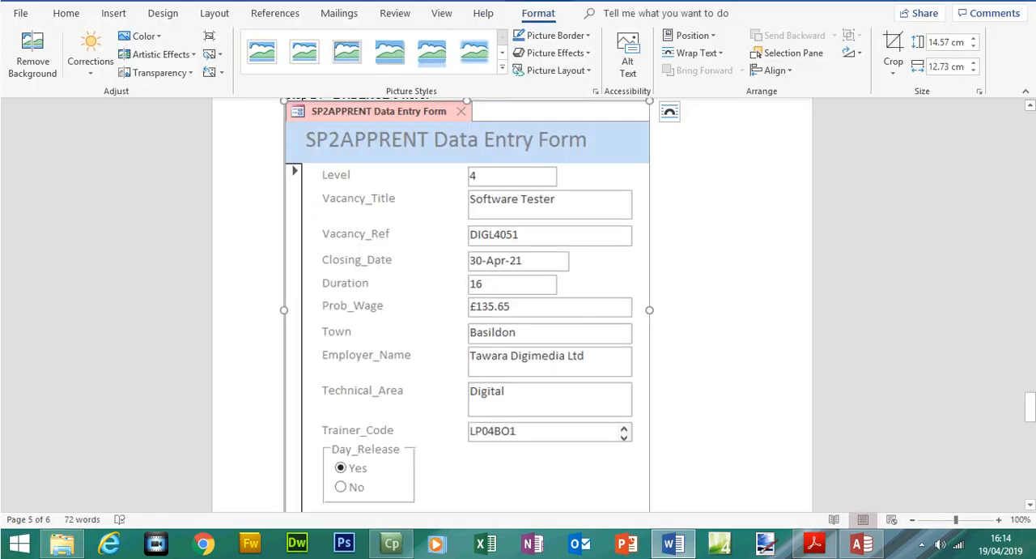
pyautogui.scroll(-10, 305, 198)
pyautogui.scroll(5, 305, 199)
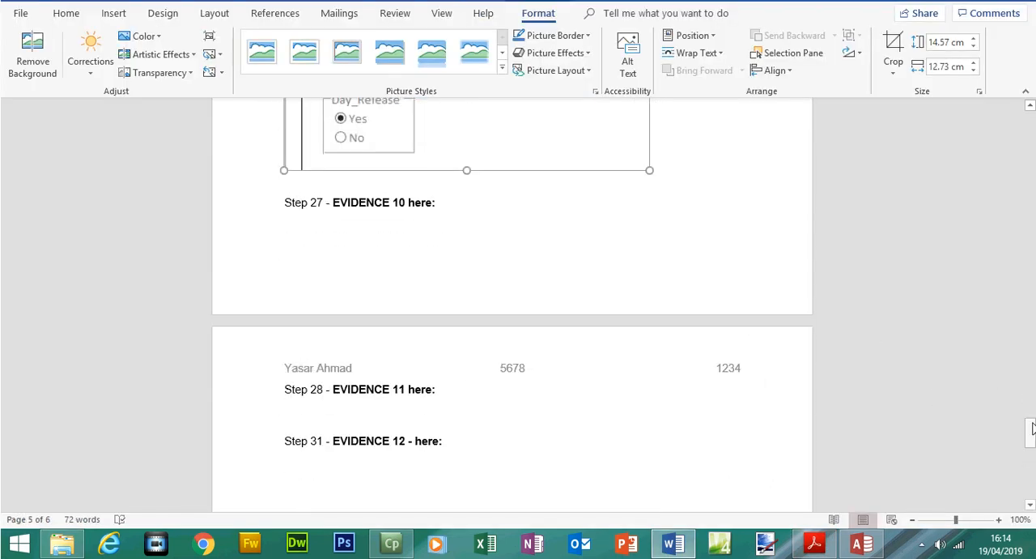
pyautogui.click(285, 203)
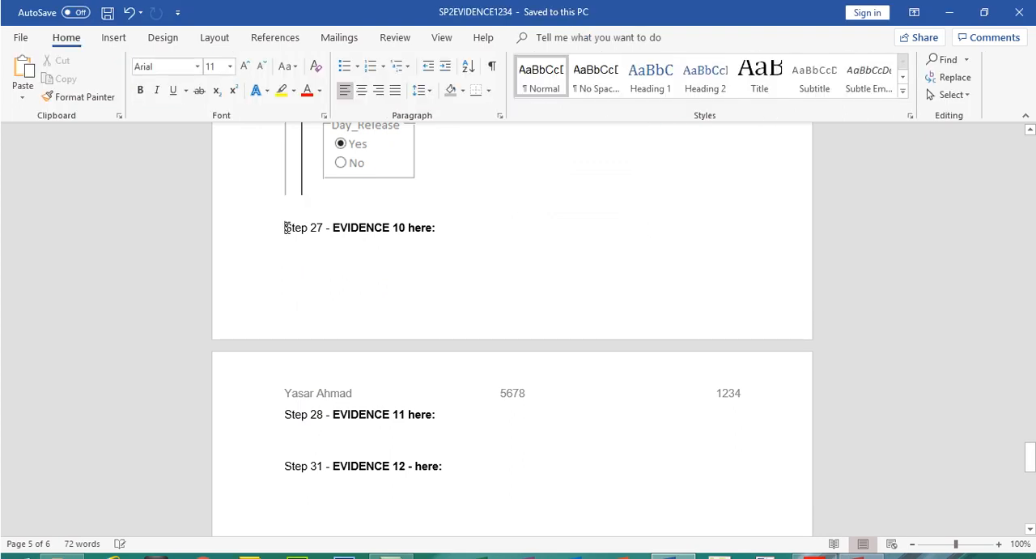
pyautogui.hotkey('ctrl', 'Return')
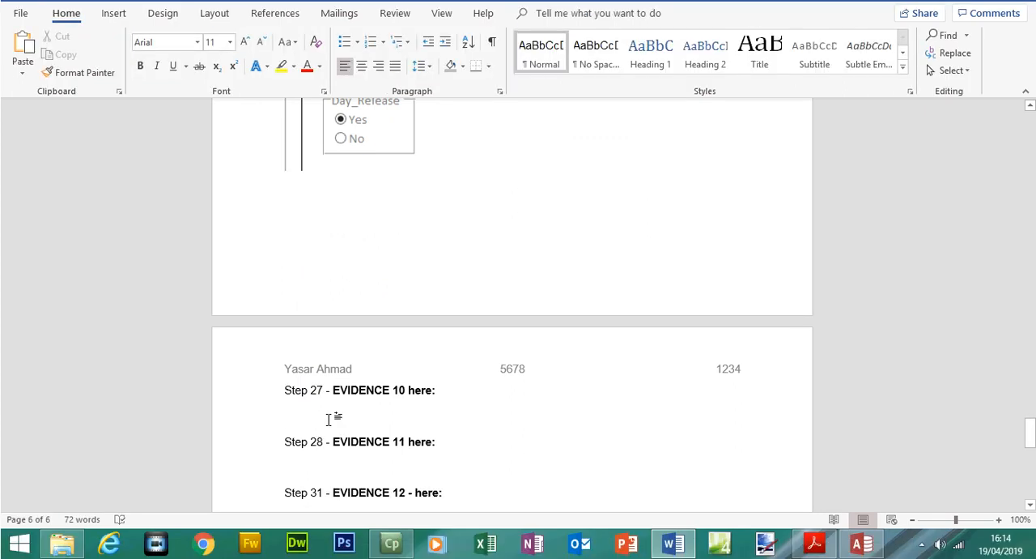
pyautogui.hotkey('ctrl', 'v')
pyautogui.click(329, 420)
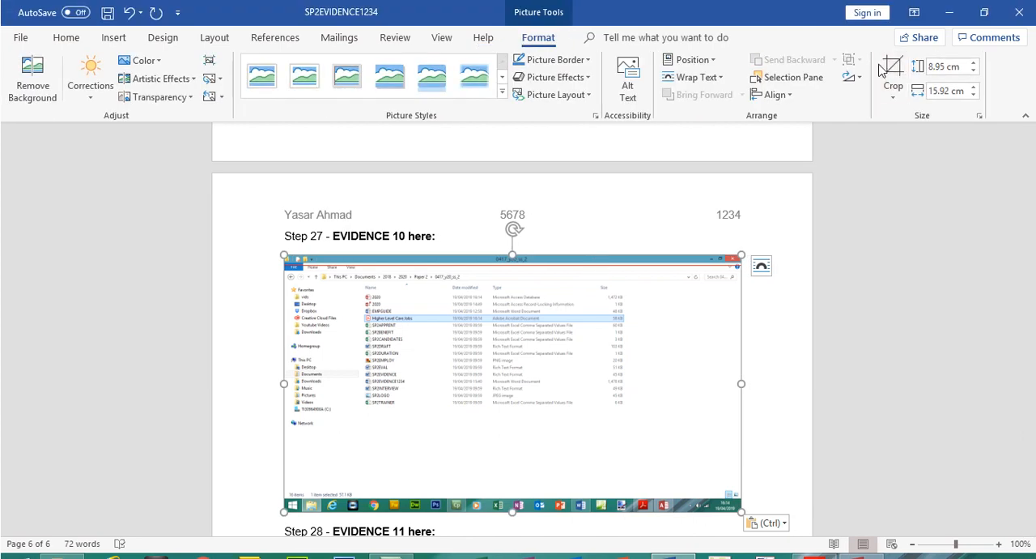
# Crop the folder screenshot to the path and the file rows around Higher Level Care Jobs, and enlarge it to about 3.25 by 17.25 cm
pyautogui.click(891, 73)
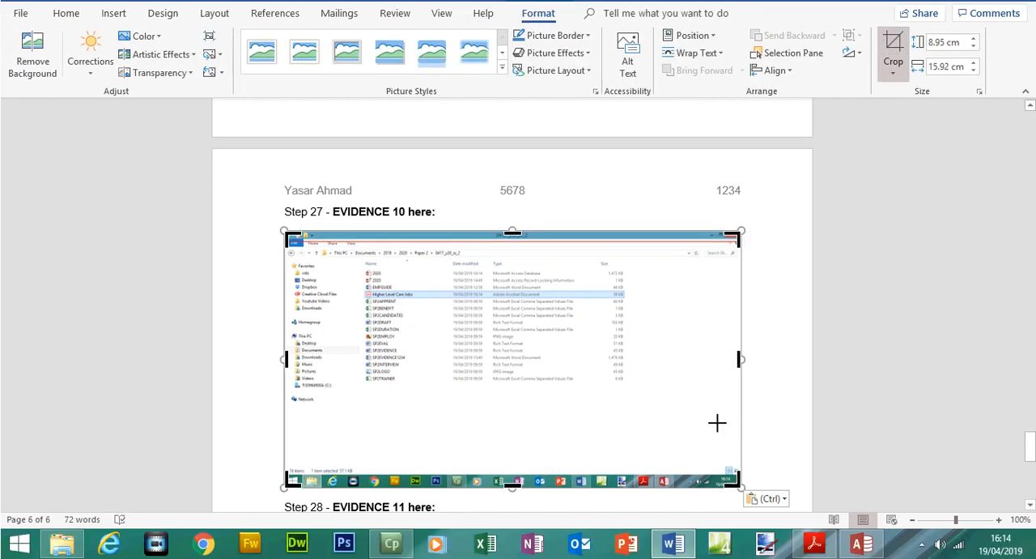
pyautogui.moveTo(718, 423); pyautogui.dragTo(632, 302)
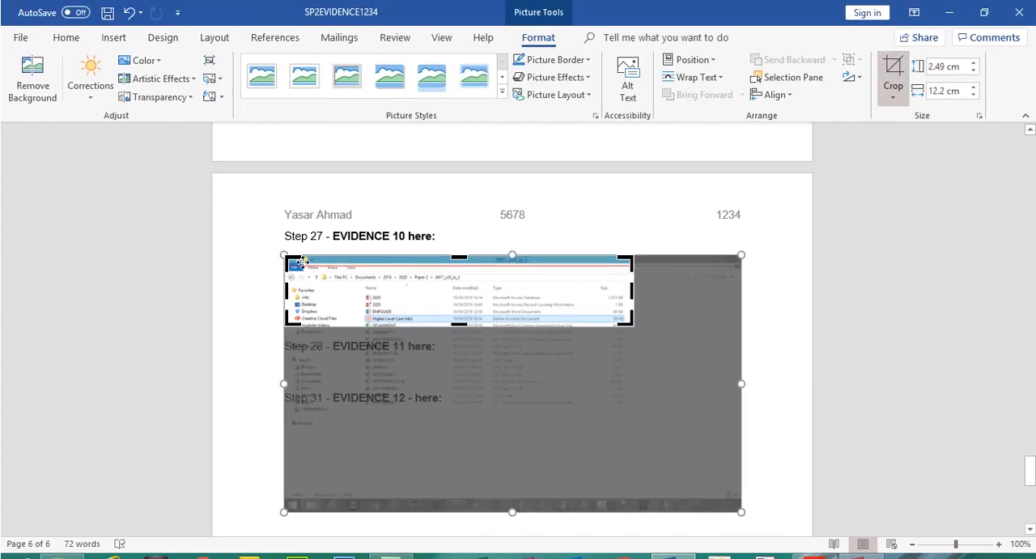
pyautogui.moveTo(295, 260); pyautogui.dragTo(353, 276)
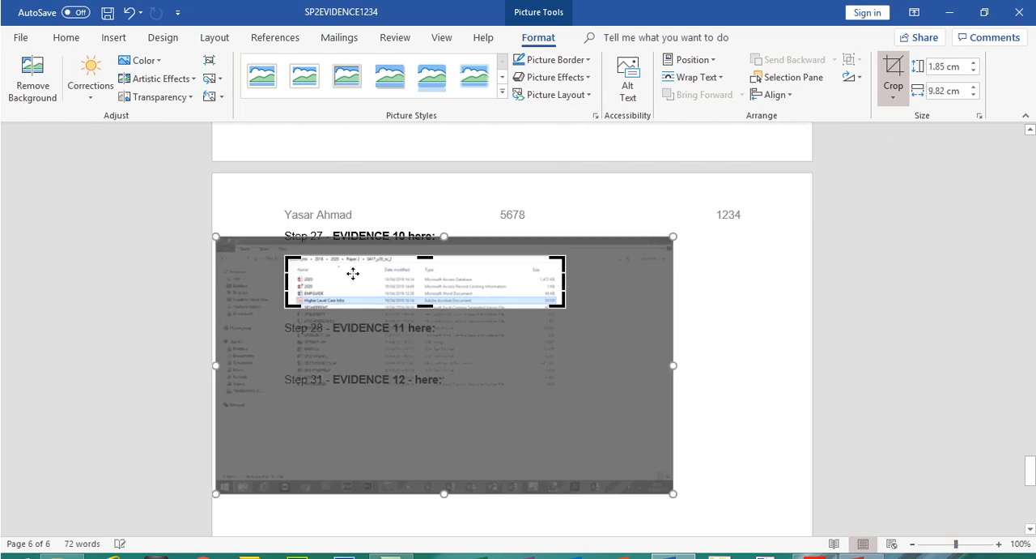
pyautogui.click(892, 75)
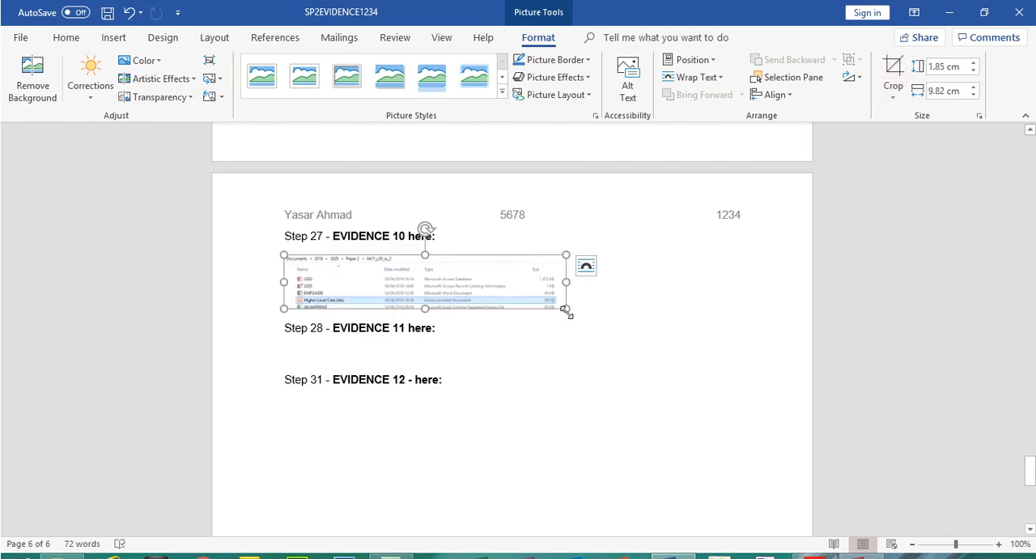
pyautogui.moveTo(566, 312); pyautogui.dragTo(673, 347)
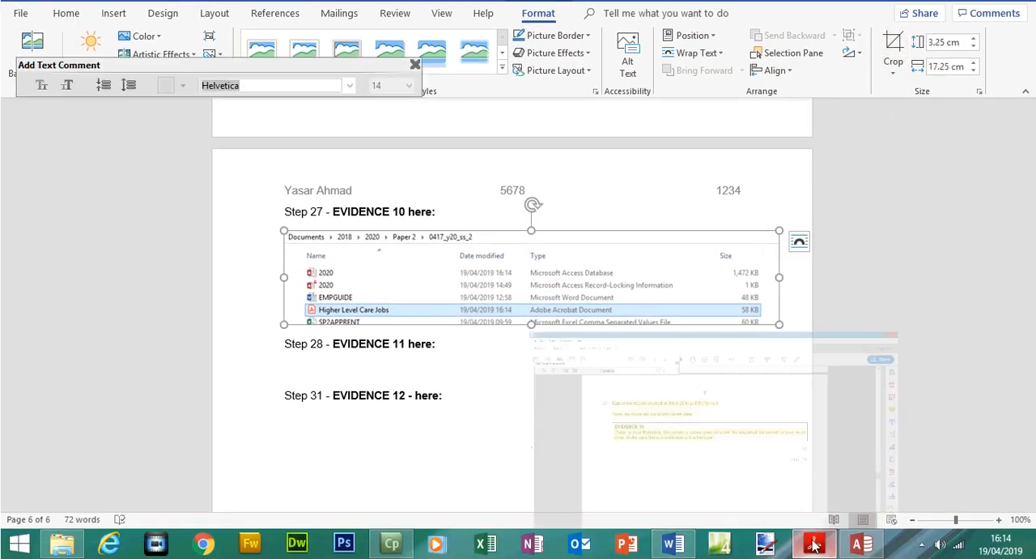
# Open the Higher Level Care Jobs PDF's properties in File Explorer, capture them as evidence of the file type, and close the dialog
pyautogui.click(815, 547)
pyautogui.click(62, 544)
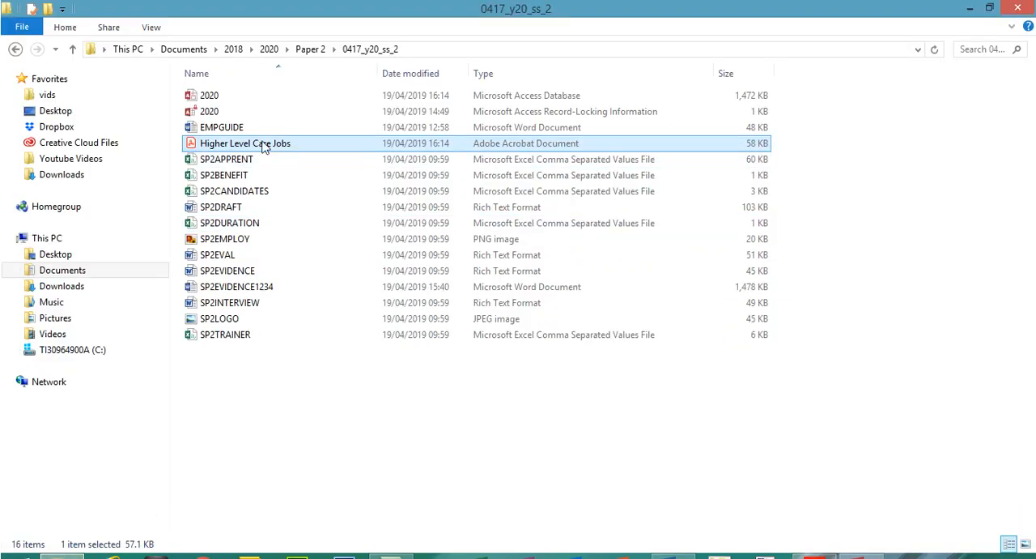
pyautogui.rightClick(259, 146)
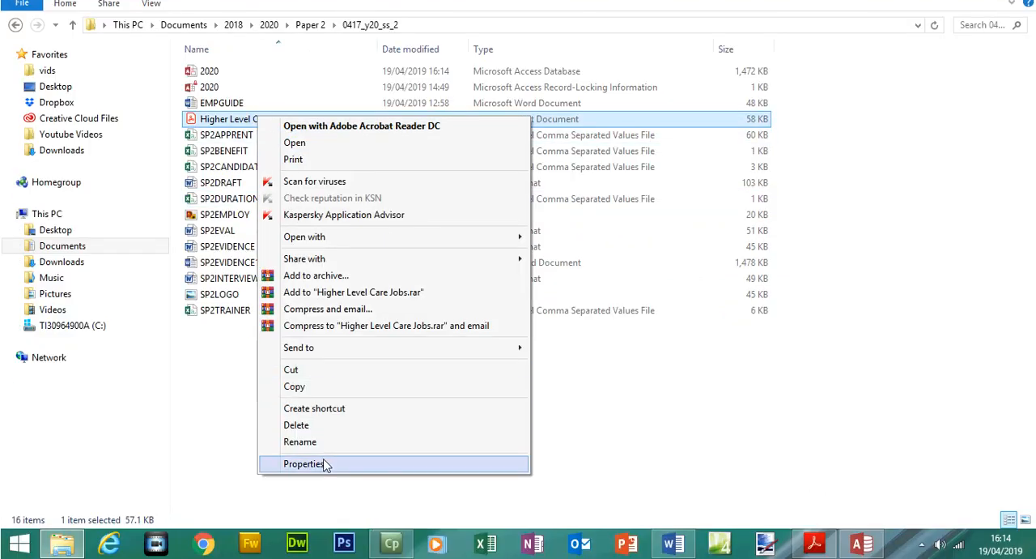
pyautogui.click(305, 463)
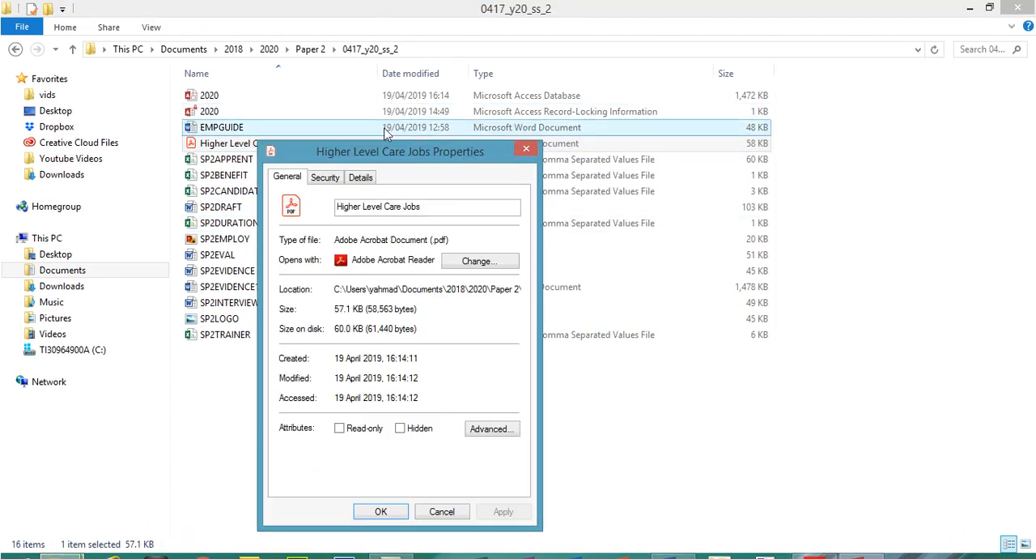
pyautogui.moveTo(384, 148); pyautogui.dragTo(389, 162)
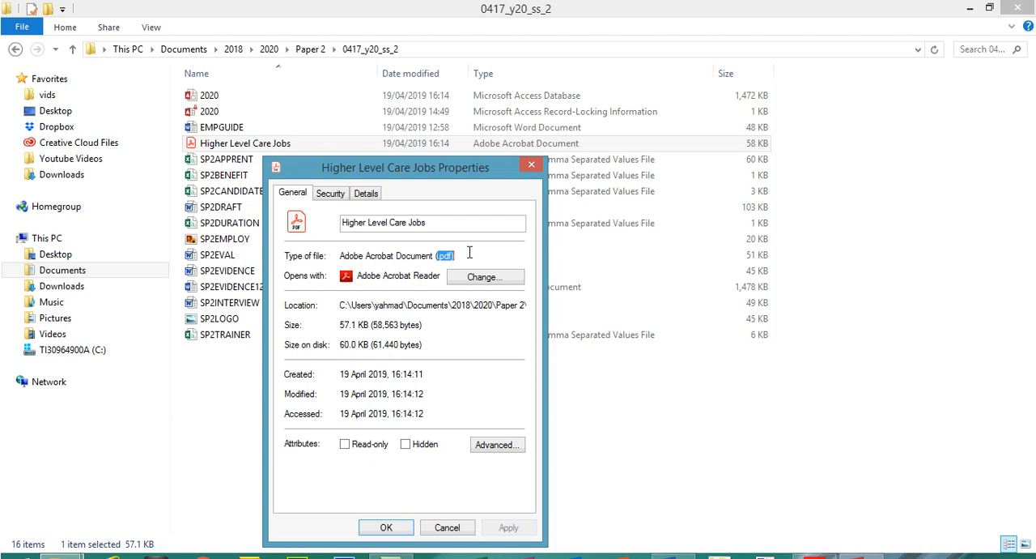
pyautogui.click(446, 305)
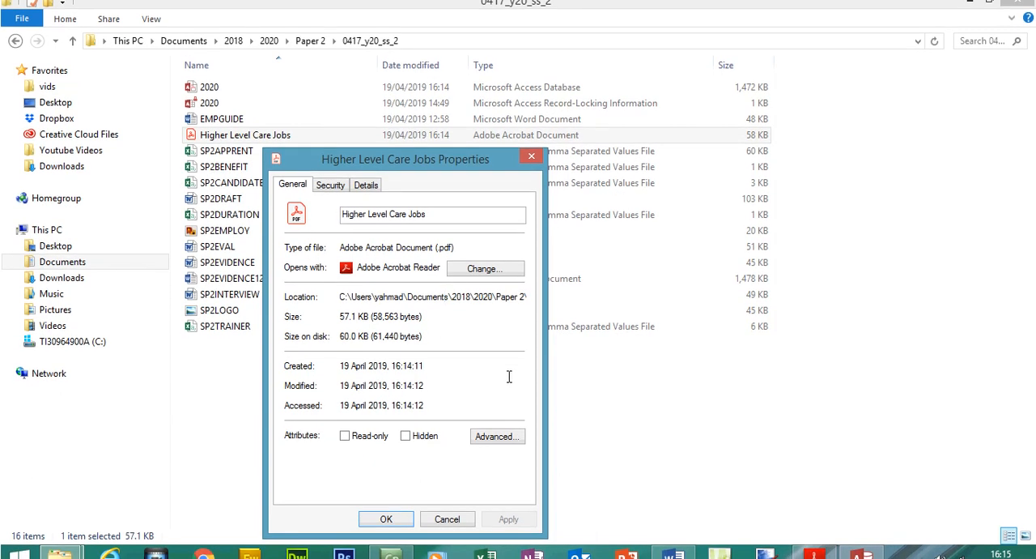
pyautogui.click(447, 519)
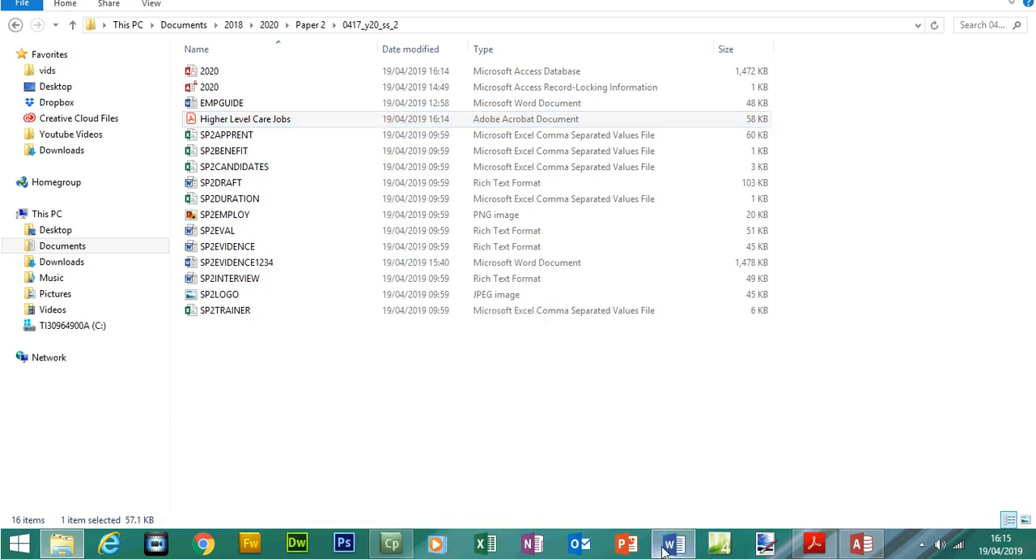
# Switch back to Word and paste the properties screenshot on a new line below the folder screenshot under Evidence 10
pyautogui.click(665, 549)
pyautogui.click(807, 314)
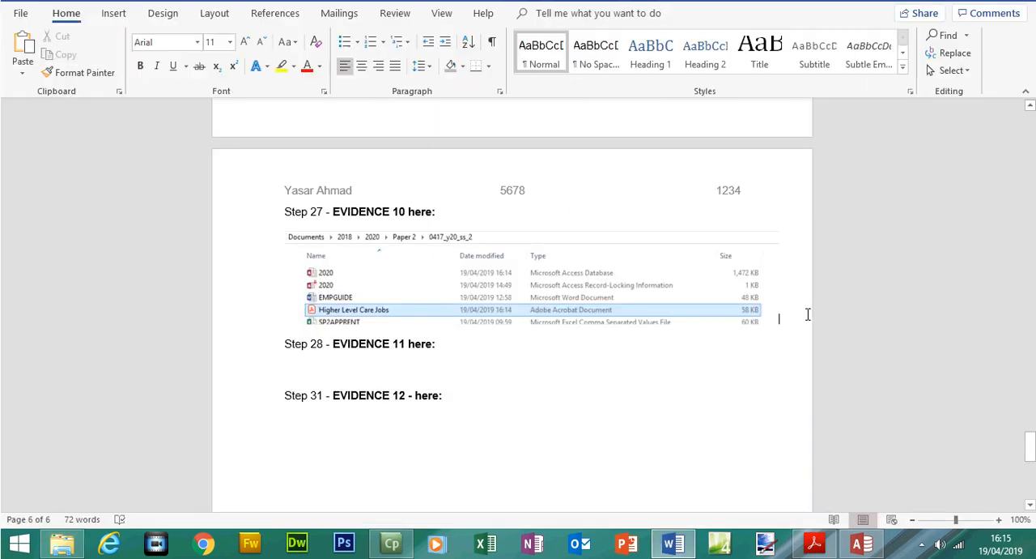
pyautogui.press('Return')
pyautogui.hotkey('ctrl', 'v')
pyautogui.click(624, 330)
# Crop the properties screenshot to an enlarged view of the Type of file and Opens with lines, and save the evidence document
pyautogui.click(893, 72)
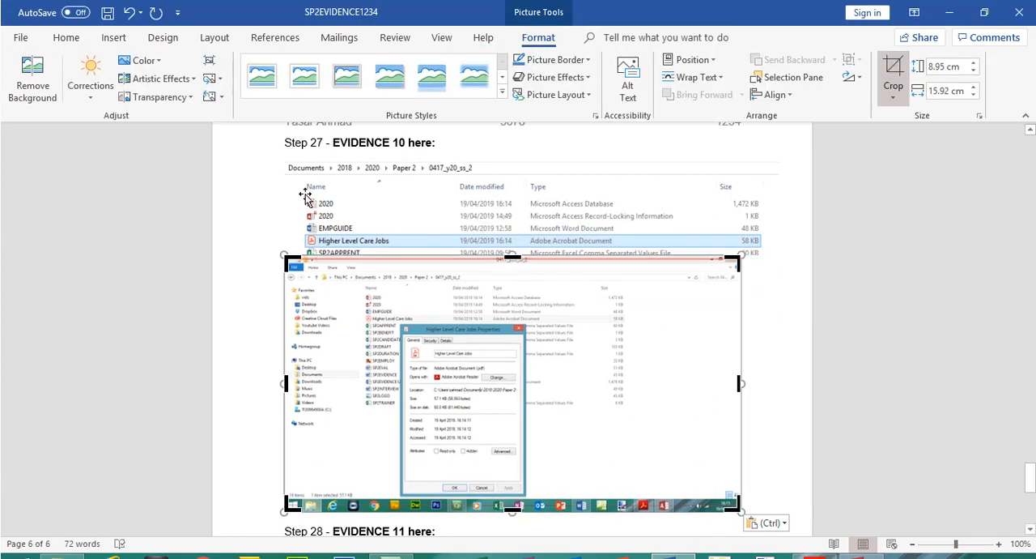
pyautogui.moveTo(289, 260); pyautogui.dragTo(410, 365)
pyautogui.moveTo(617, 374); pyautogui.dragTo(597, 335)
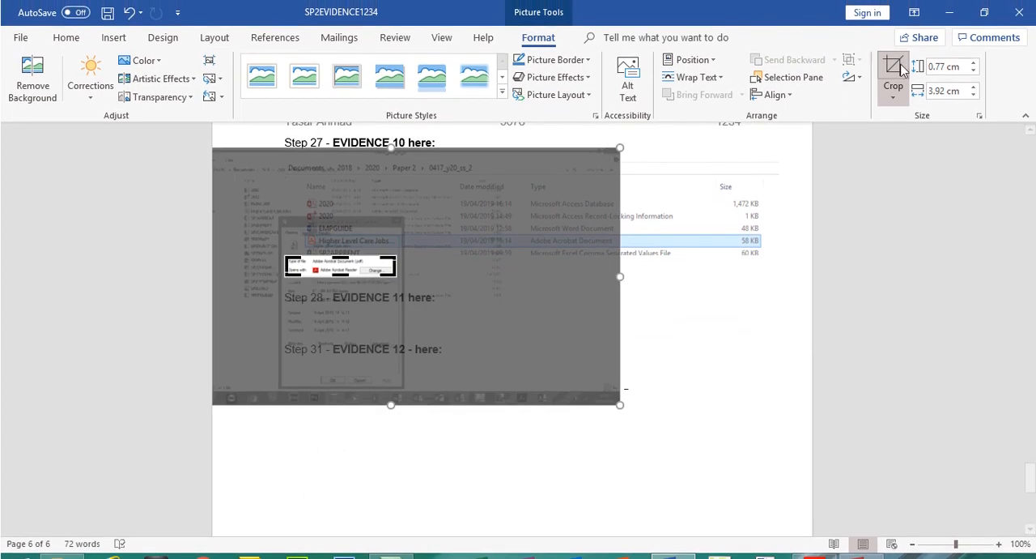
pyautogui.click(892, 71)
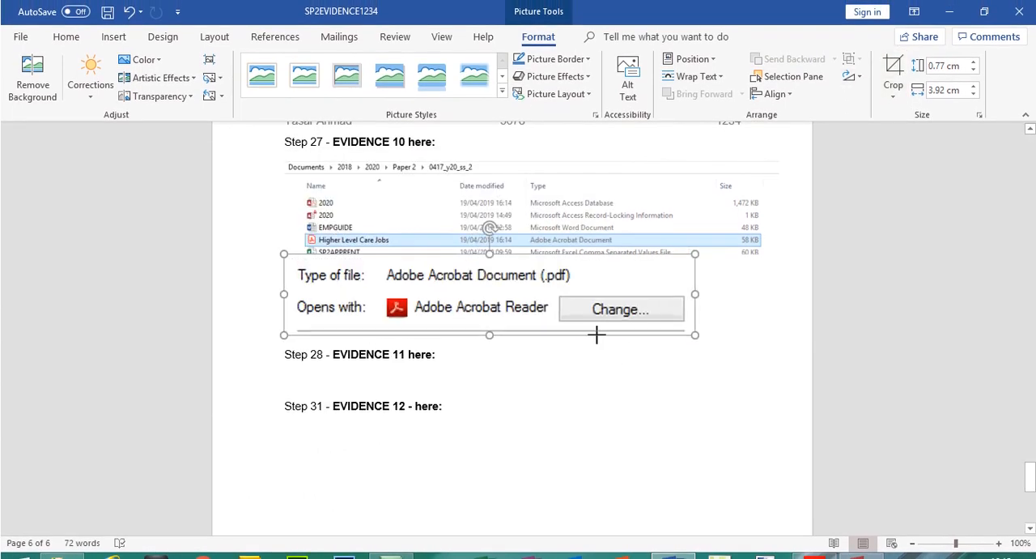
pyautogui.click(731, 325)
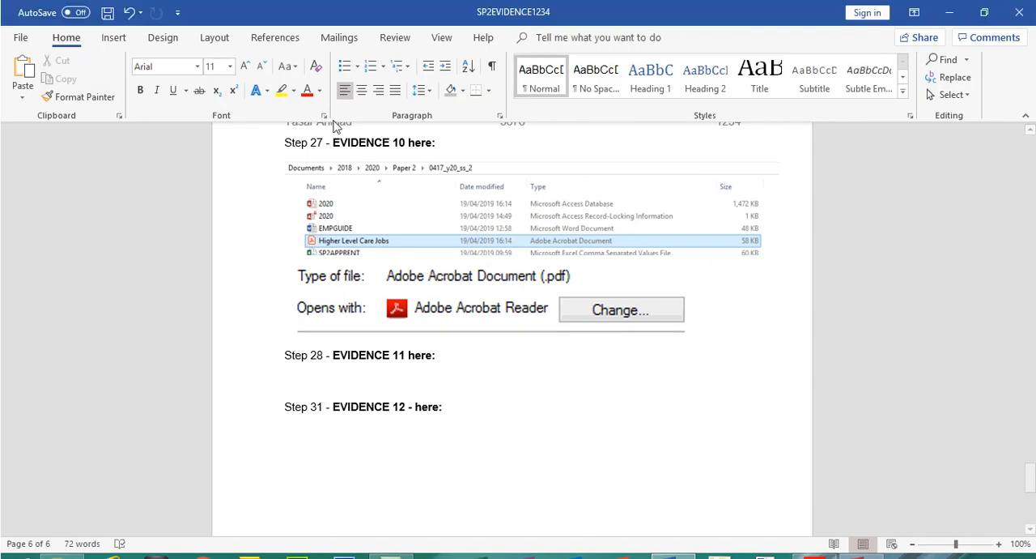
pyautogui.click(106, 13)
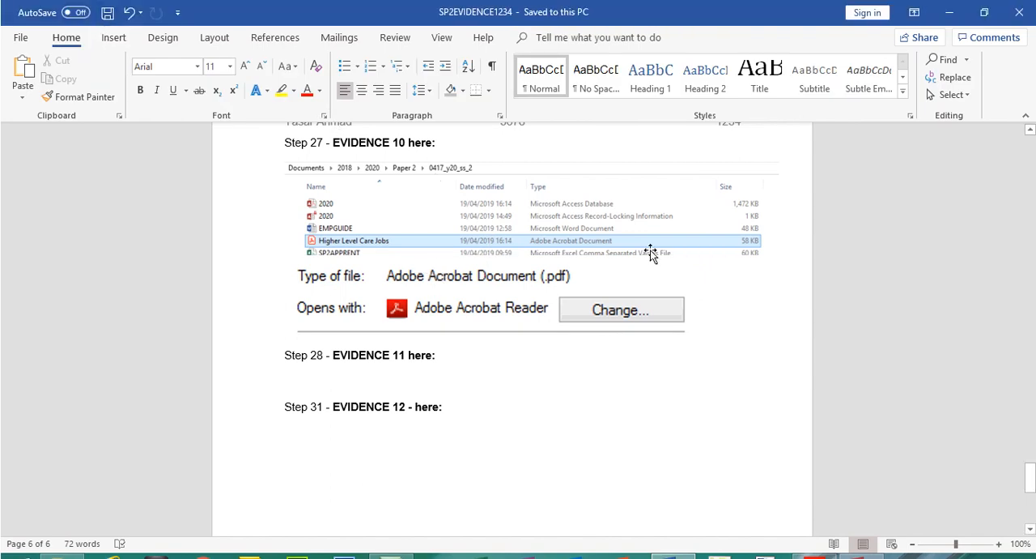
# Switch to the exam paper in Acrobat Reader and move on to Step 28 of Task 4 – Mail Merge Letter
pyautogui.click(814, 543)
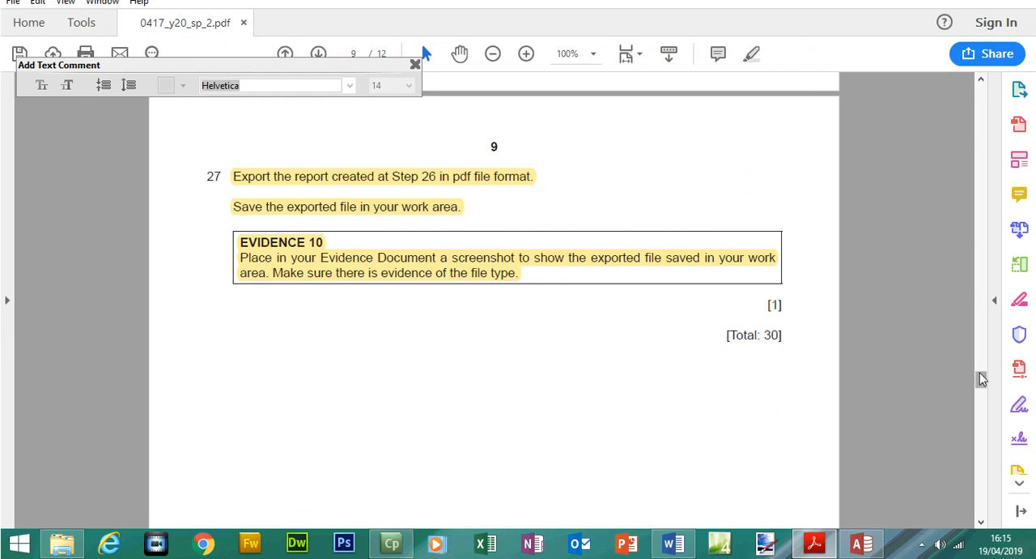
pyautogui.moveTo(982, 381); pyautogui.dragTo(982, 409)
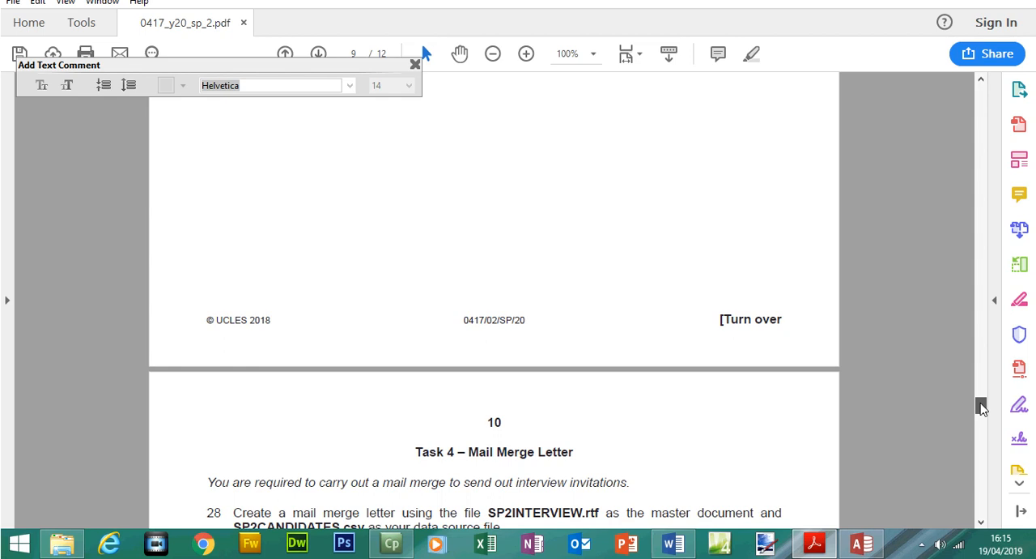
# Look back at Step 25 in the exam paper, switch to Word and review the evidence document from Evidence 5 through Evidence 10
pyautogui.moveTo(982, 408); pyautogui.dragTo(982, 345)
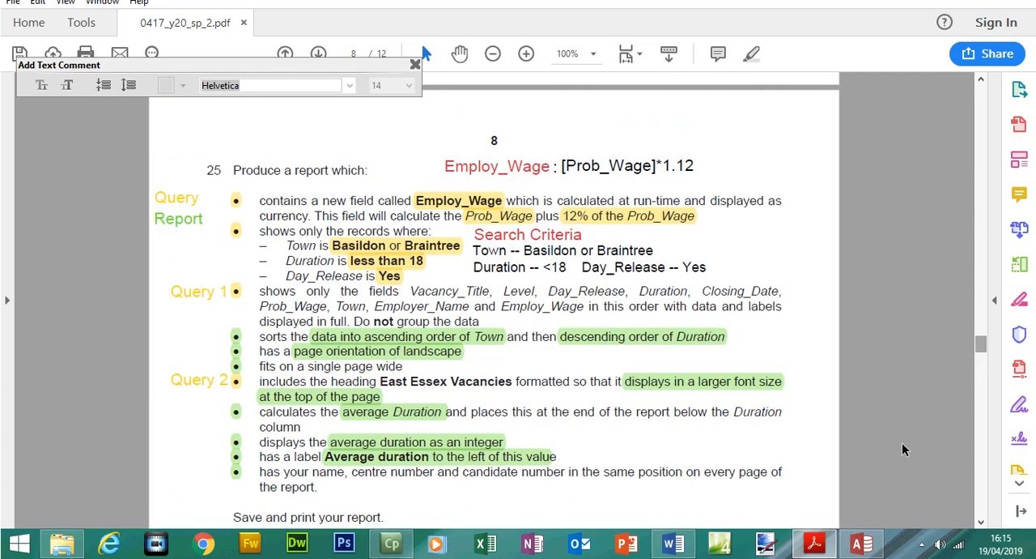
pyautogui.click(683, 546)
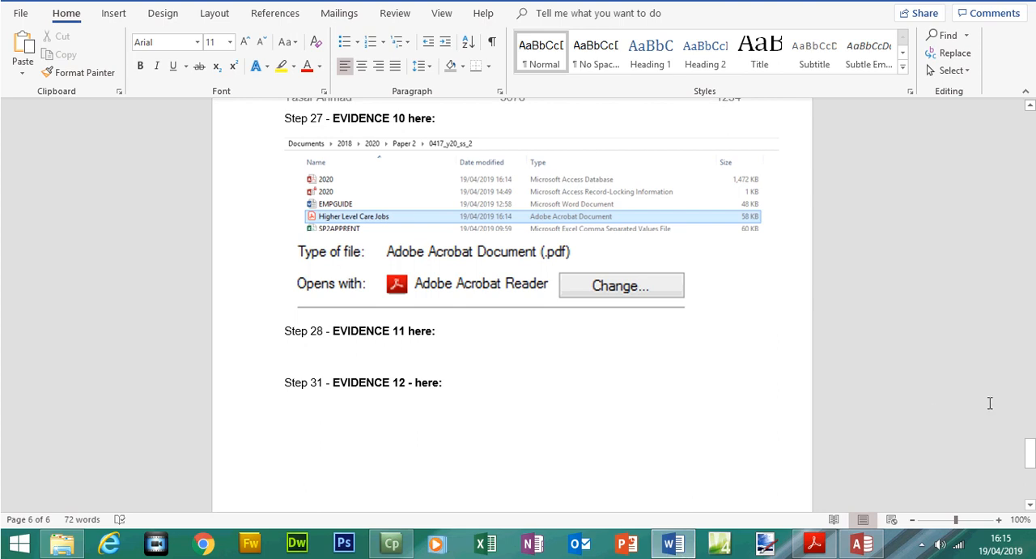
pyautogui.moveTo(1033, 455); pyautogui.dragTo(1016, 280)
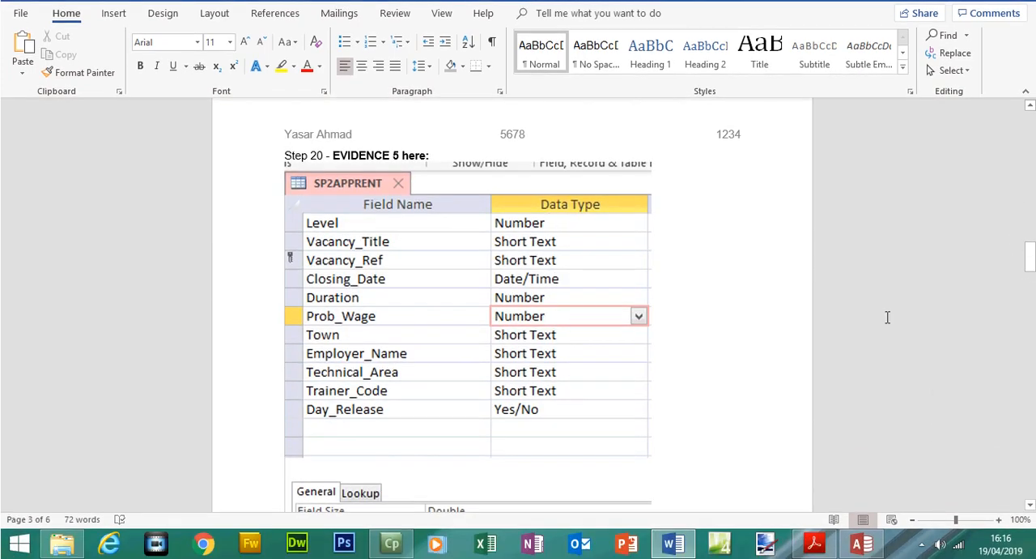
pyautogui.moveTo(1030, 265); pyautogui.dragTo(1028, 272)
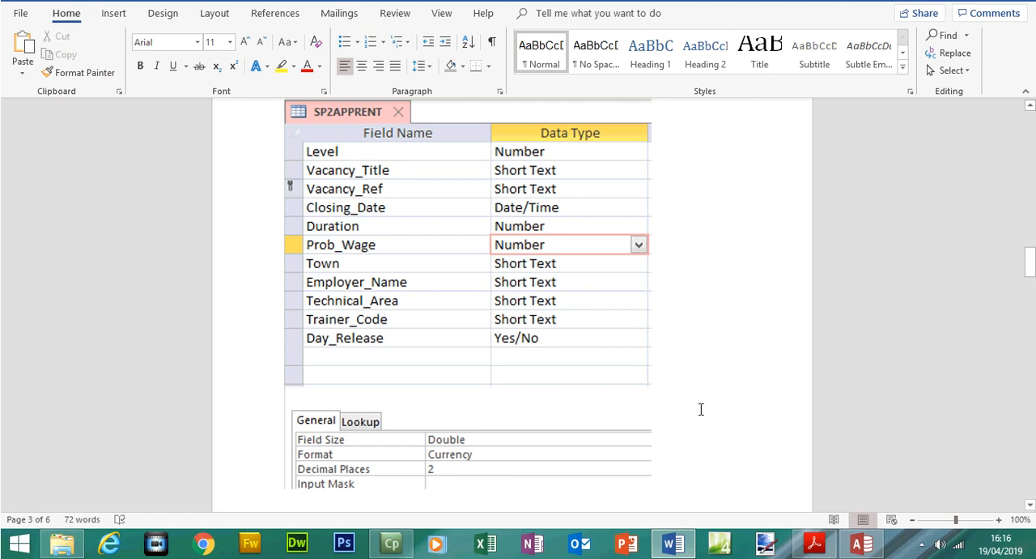
pyautogui.moveTo(1033, 281); pyautogui.dragTo(1032, 344)
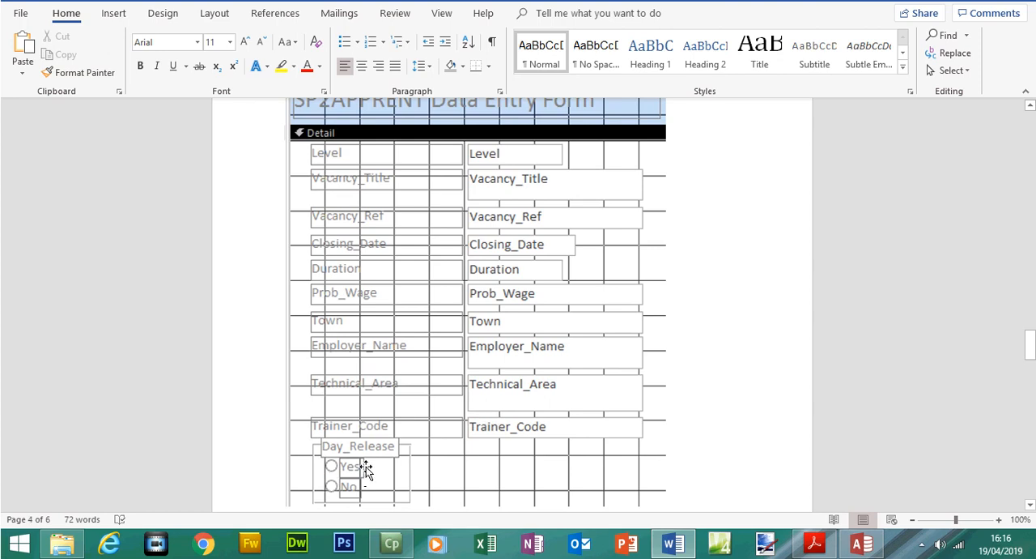
pyautogui.moveTo(1031, 348); pyautogui.dragTo(1031, 382)
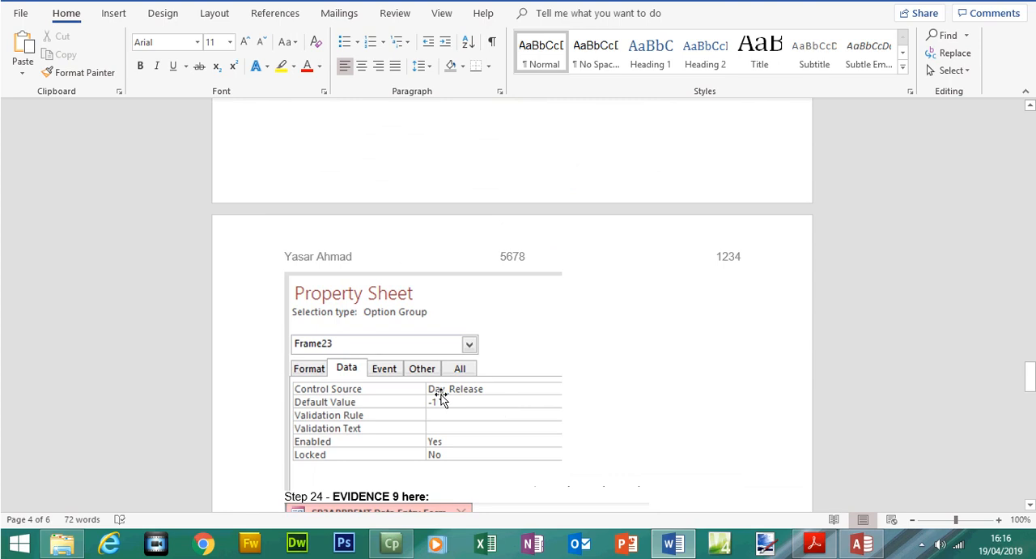
pyautogui.moveTo(1031, 377); pyautogui.dragTo(1032, 444)
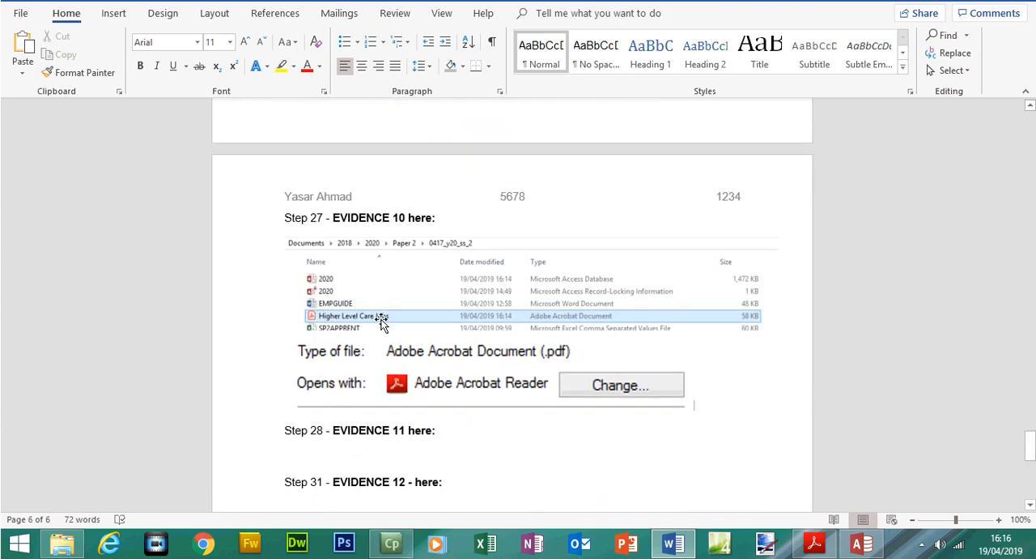